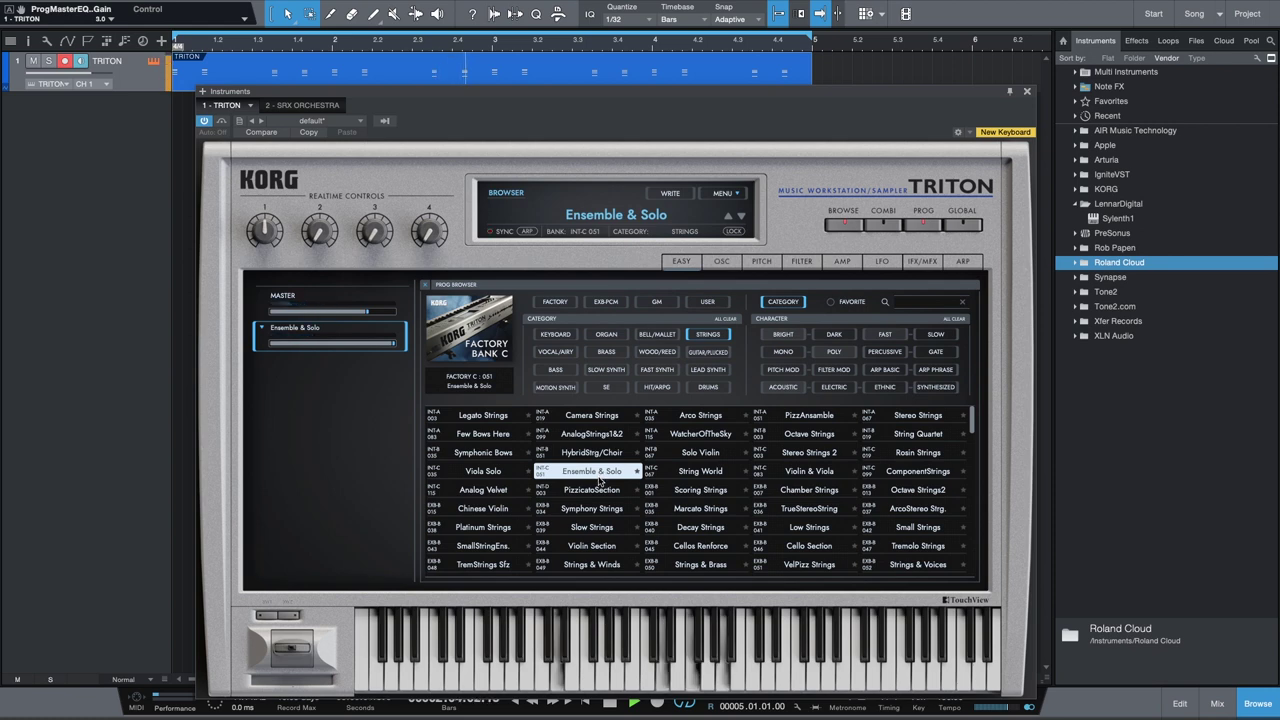
Load the PizzicatoSection strings program on the first TRITON and close the instrument window.
{"action": "left_click", "coordinate": [598, 490]}
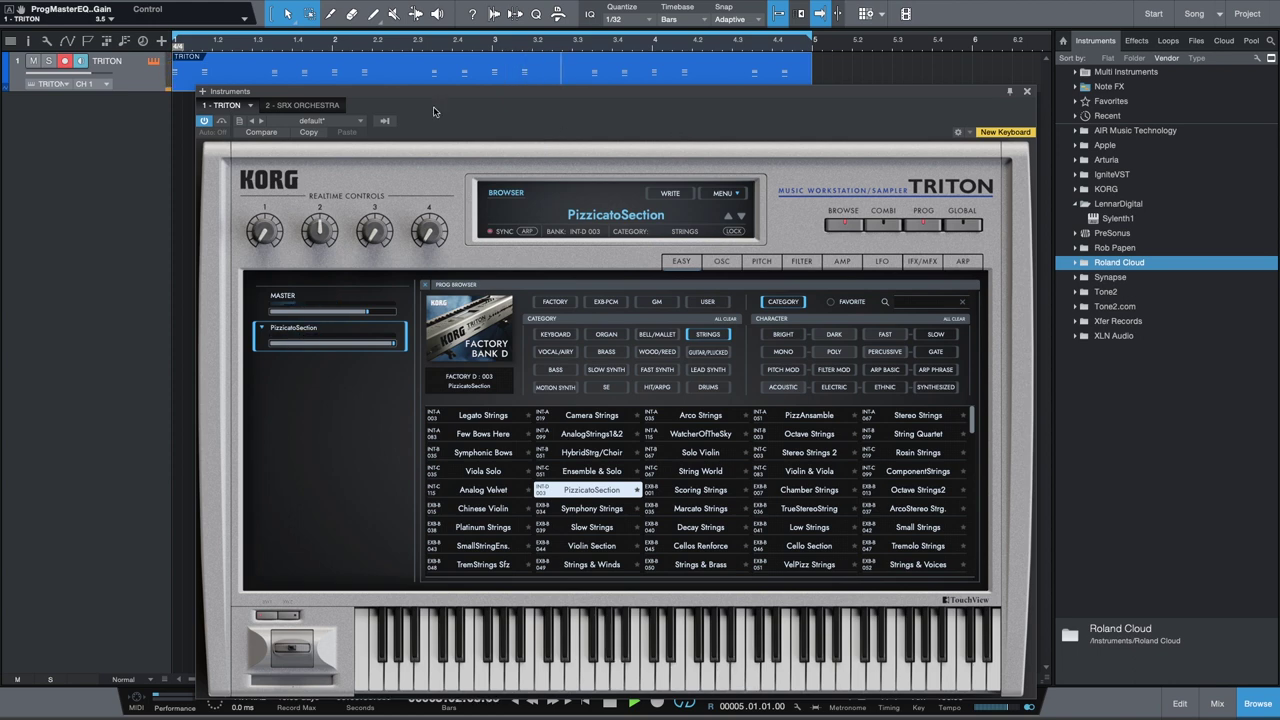
{"action": "left_click", "coordinate": [1026, 91]}
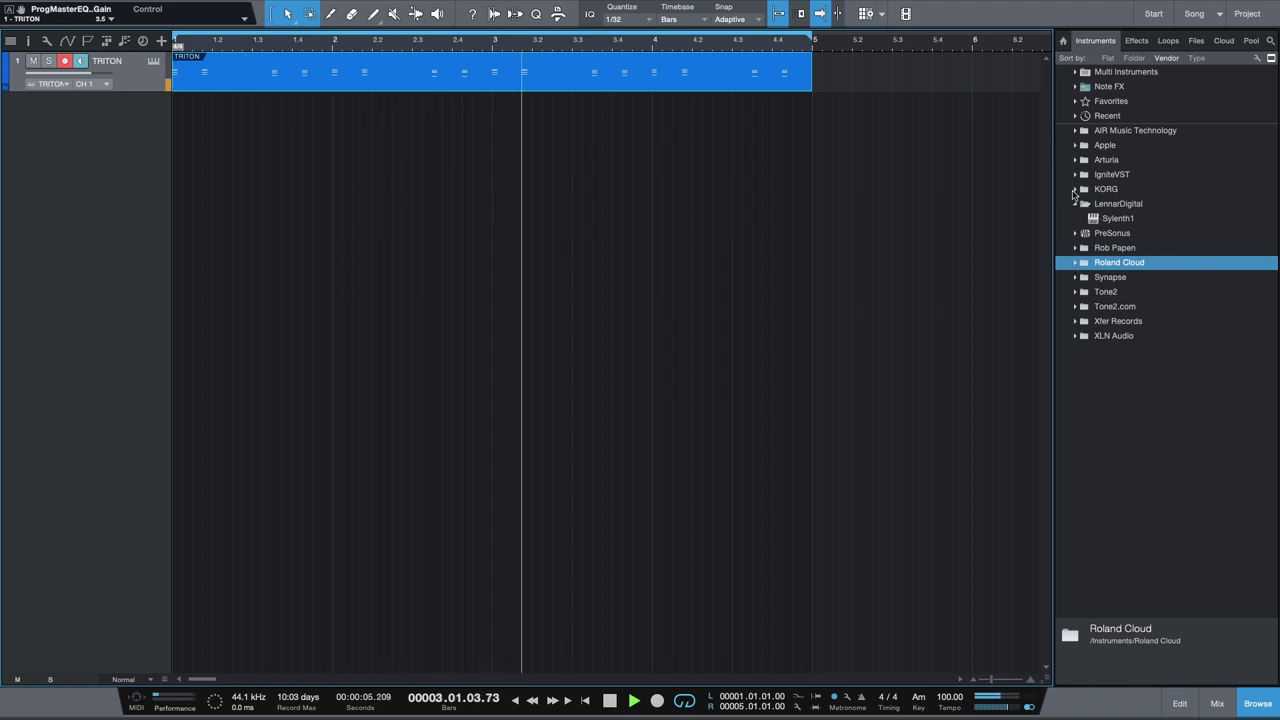
Add a second KORG TRITON instrument track and copy the first track's clip onto it.
{"action": "double_click", "coordinate": [1105, 189]}
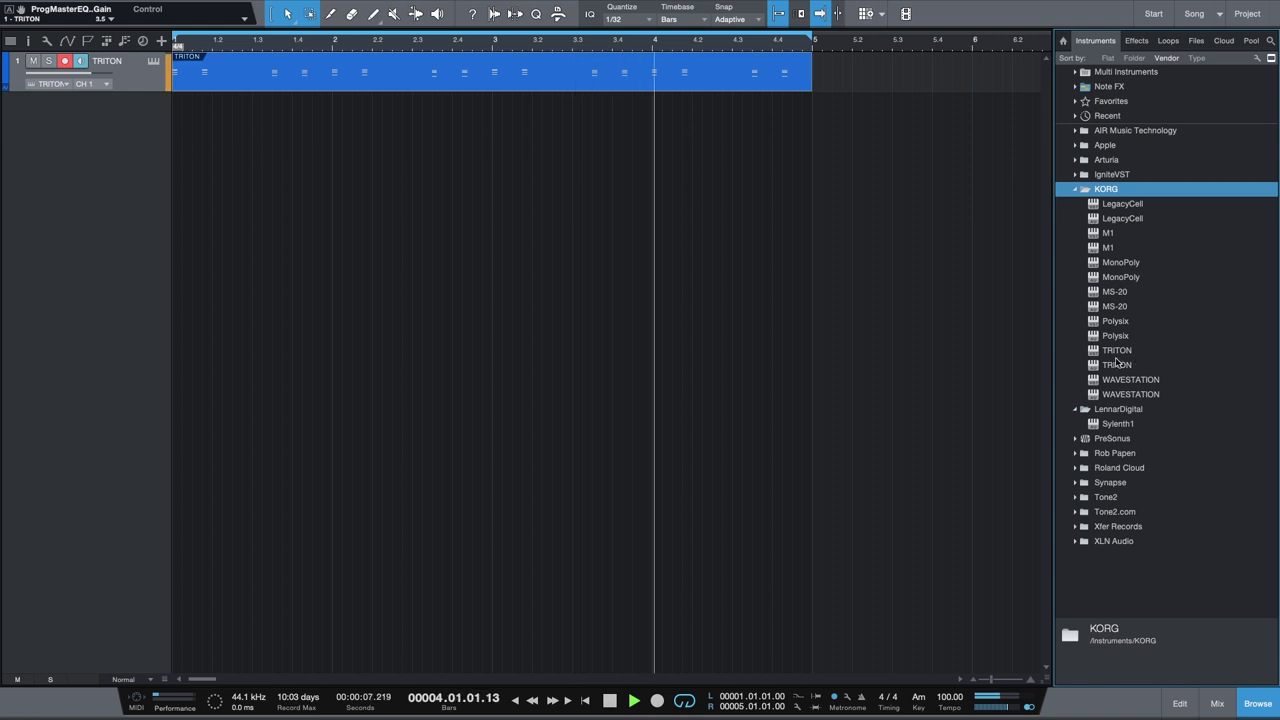
{"action": "left_click_drag", "start_coordinate": [1117, 365], "coordinate": [114, 162]}
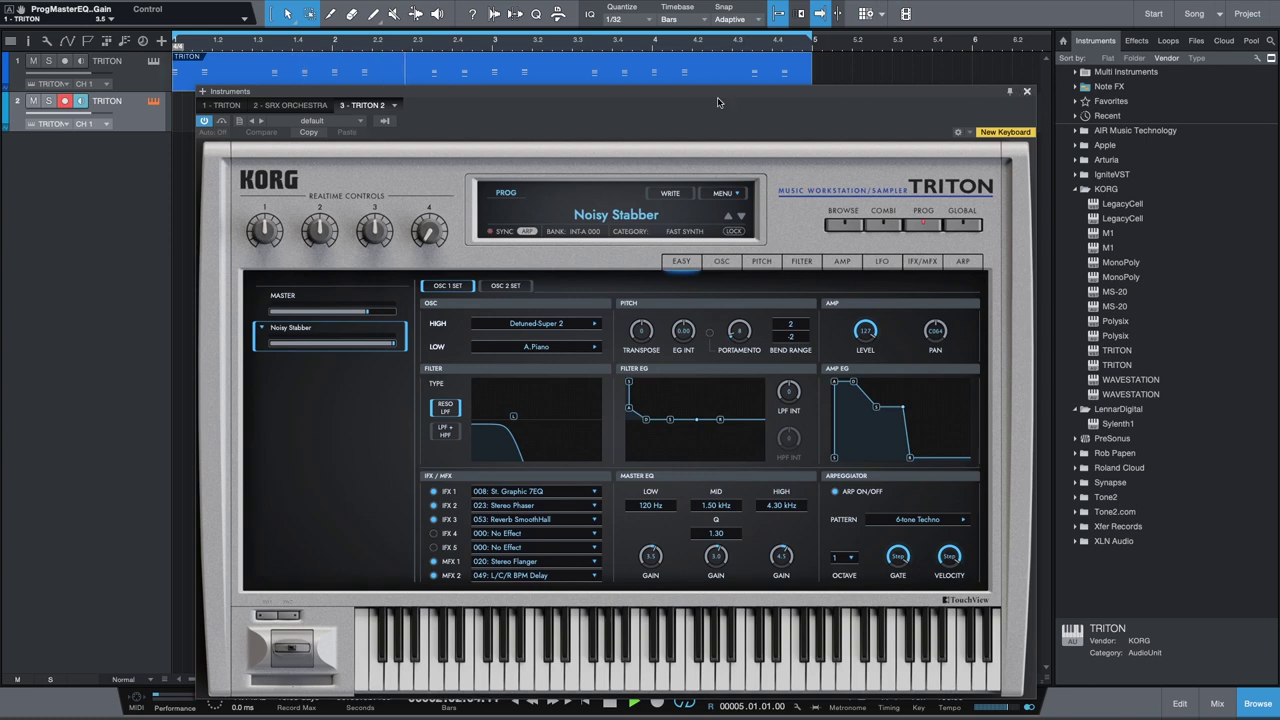
{"action": "left_click", "coordinate": [447, 90]}
{"action": "left_click_drag", "start_coordinate": [380, 80], "coordinate": [380, 114]}
{"action": "key", "text": "space"}
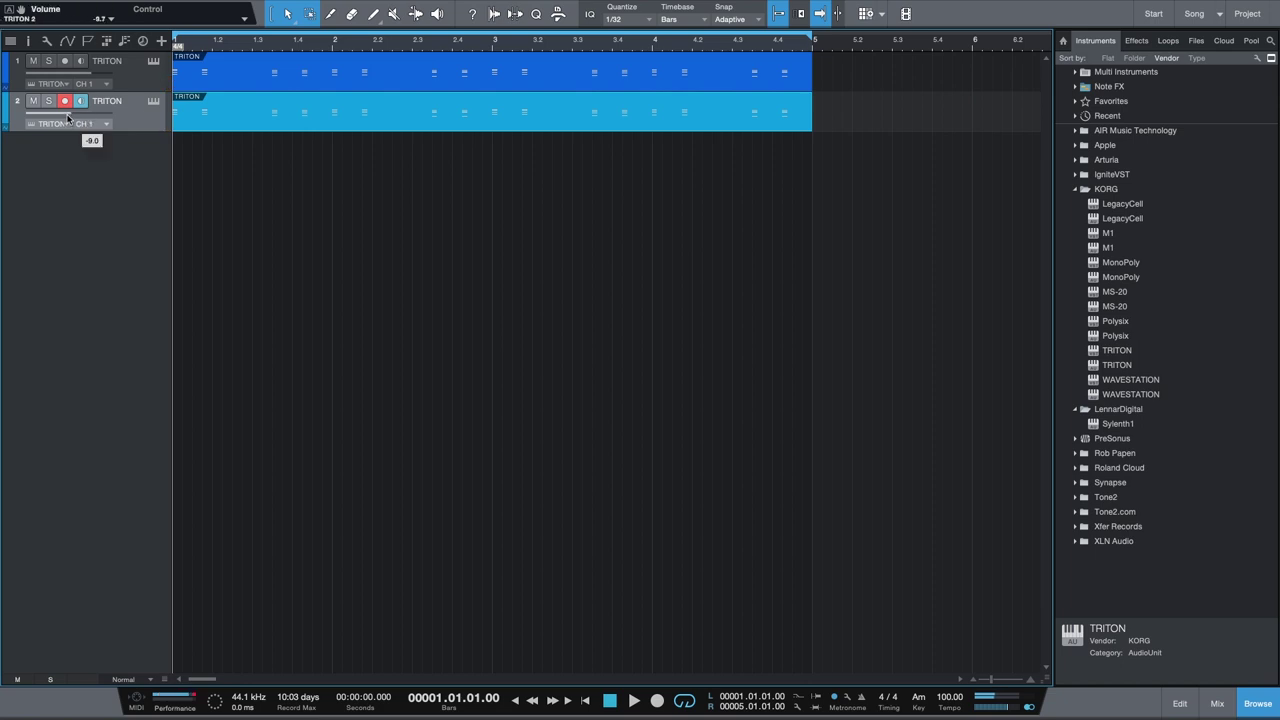
Lower the second TRITON track's volume to about -22.3 dB and start playback.
{"action": "left_click_drag", "start_coordinate": [68, 118], "coordinate": [57, 118]}
{"action": "key", "text": "space"}
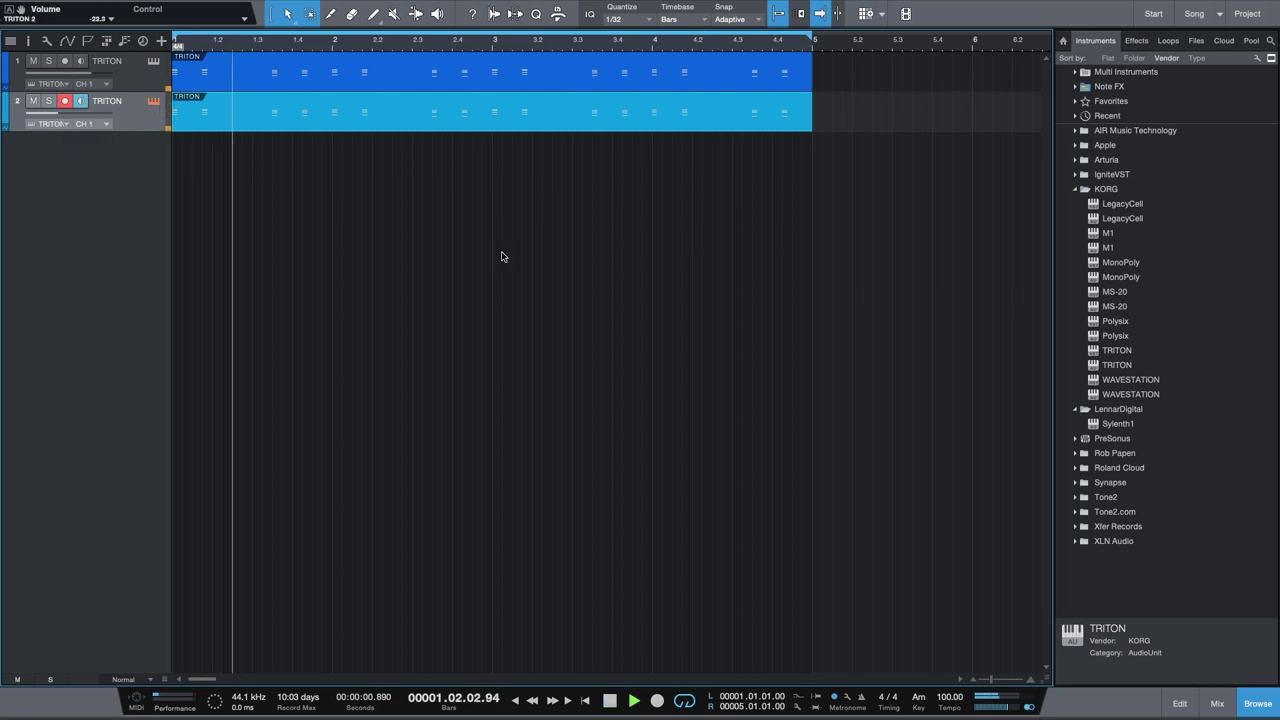
Open the second TRITON's program browser and filter it to the Strings category.
{"action": "key", "text": "F11"}
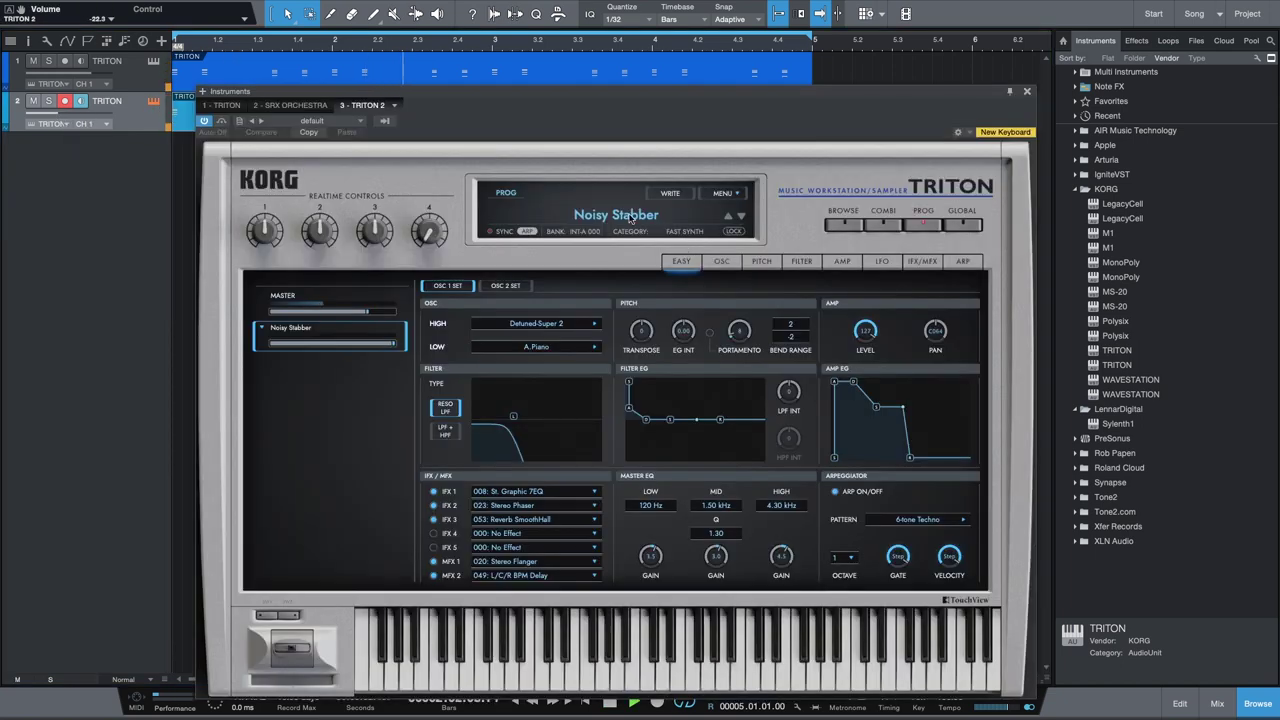
{"action": "left_click", "coordinate": [630, 215]}
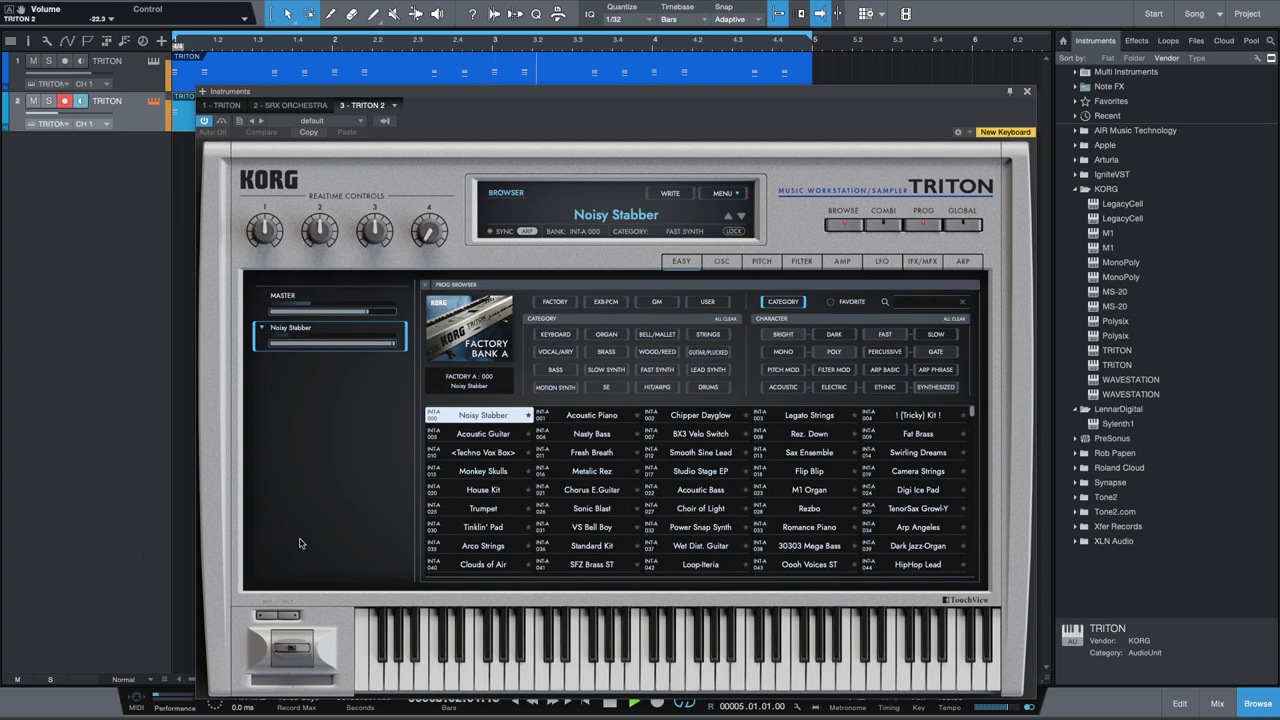
{"action": "left_click", "coordinate": [708, 335]}
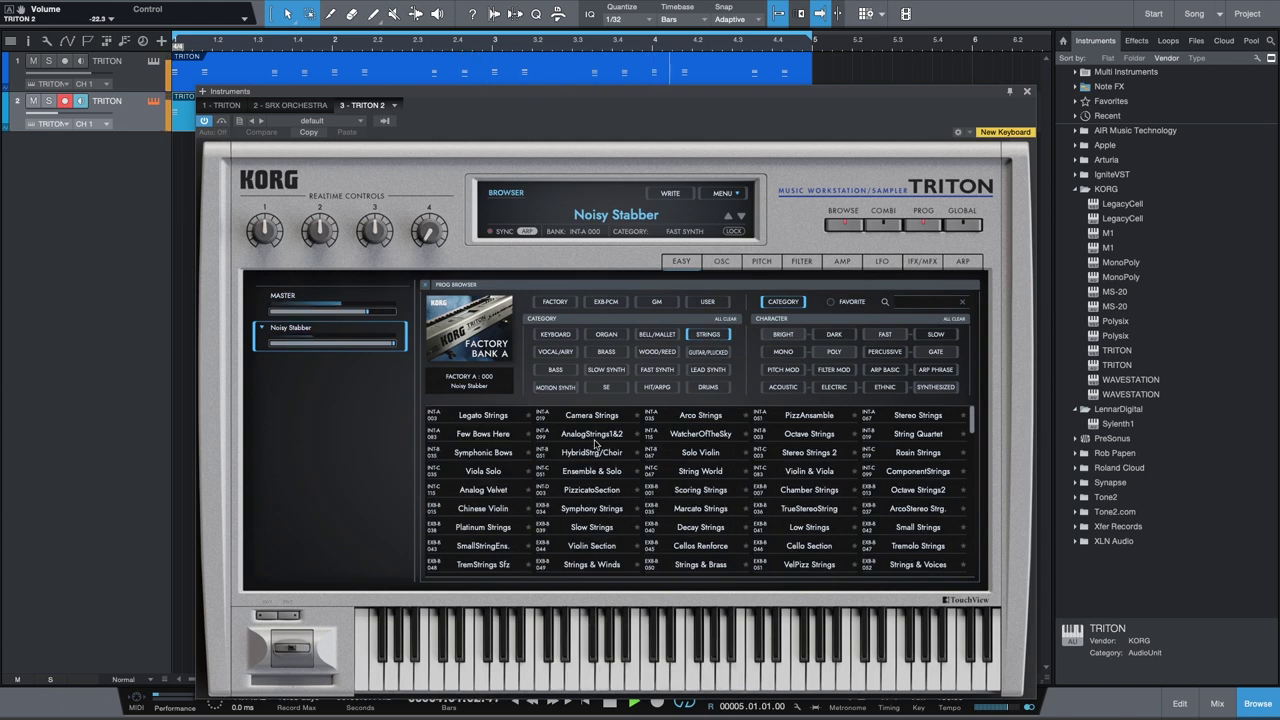
Audition strings programs on the second TRITON, including Ensemble & Solo, PizzicatoSection, Slow Strings and Strings & Voices.
{"action": "left_click", "coordinate": [589, 454]}
{"action": "left_click", "coordinate": [598, 474]}
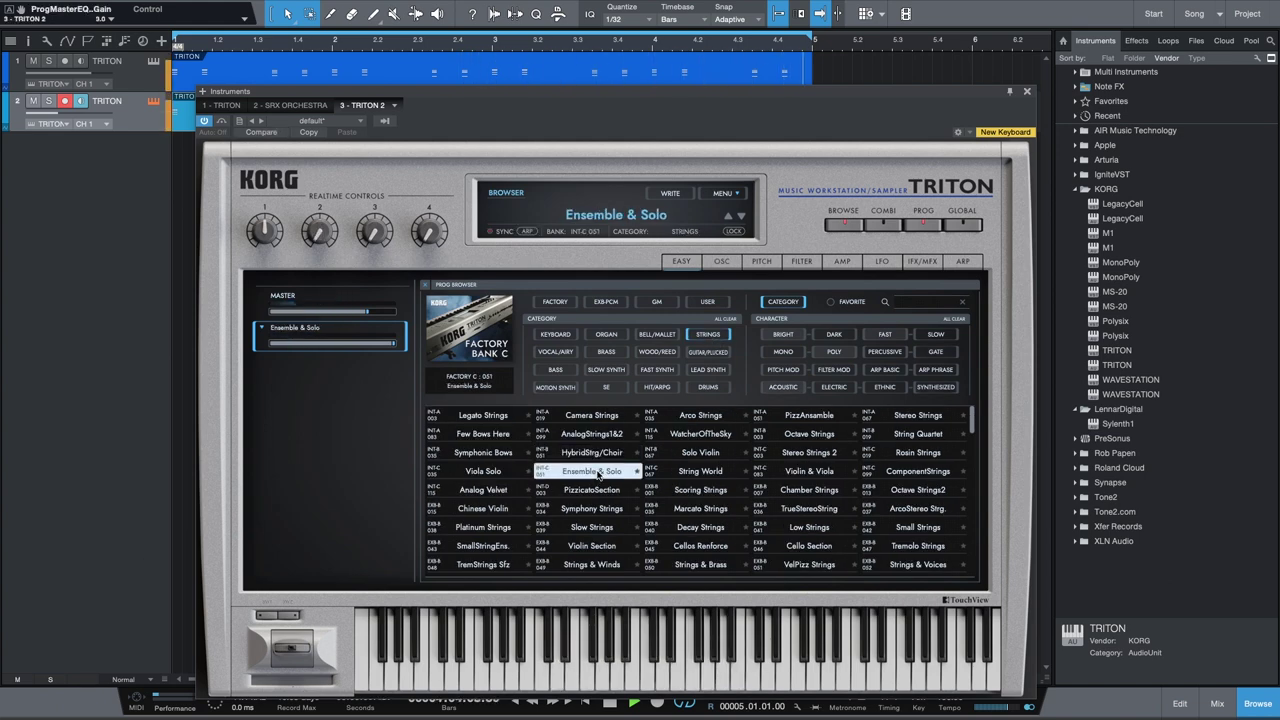
{"action": "left_click", "coordinate": [594, 492]}
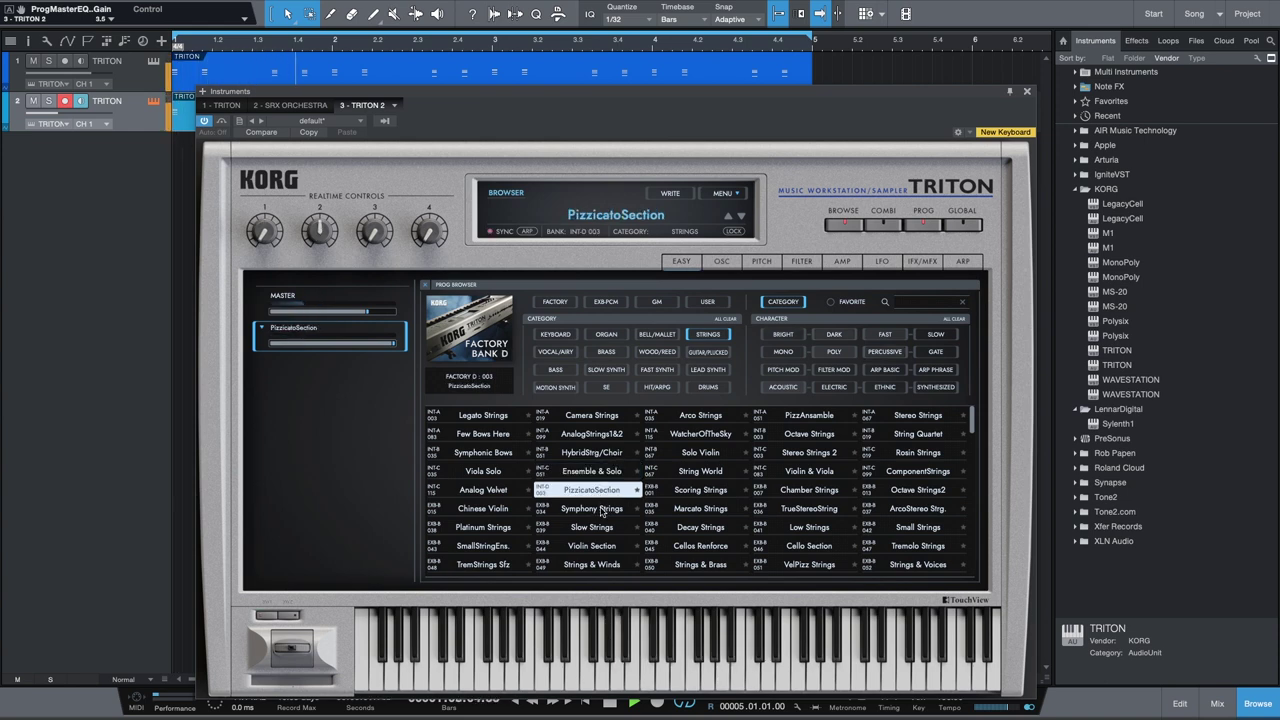
{"action": "left_click", "coordinate": [598, 510]}
{"action": "left_click", "coordinate": [594, 530]}
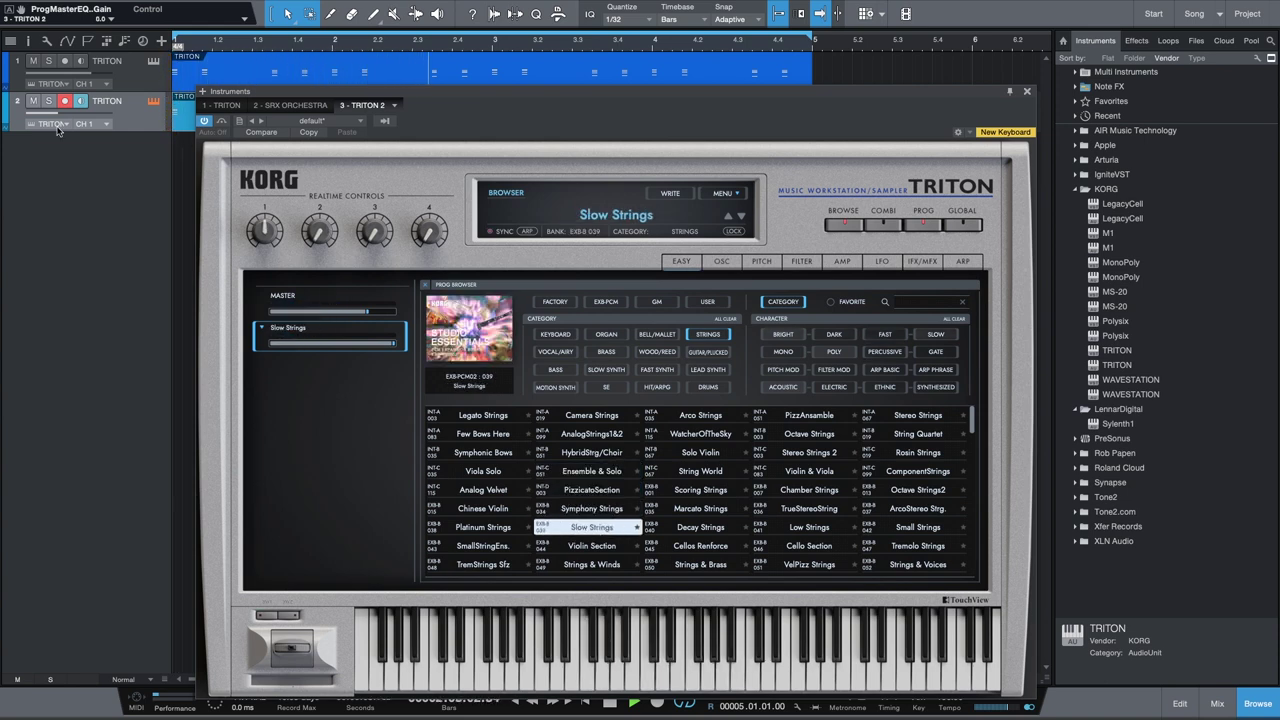
{"action": "left_click", "coordinate": [804, 492]}
{"action": "left_click", "coordinate": [915, 566]}
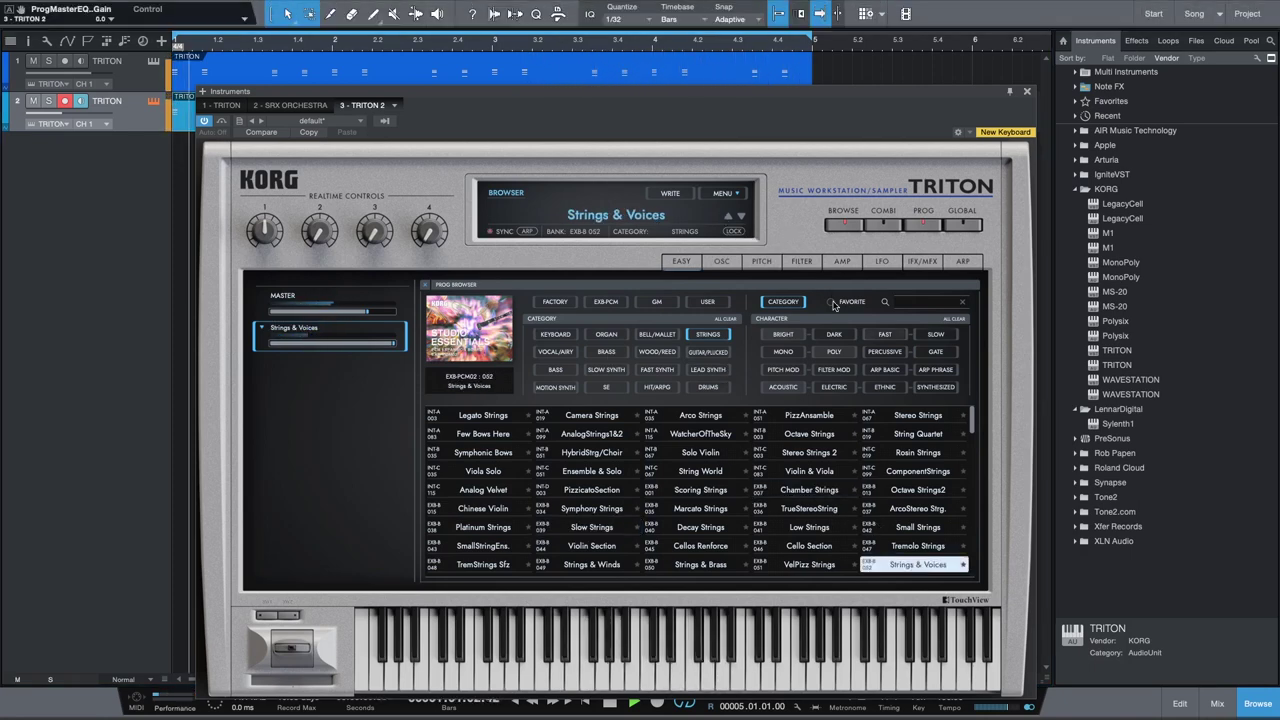
Audition the Dark-character strings programs Celli Pizz ST and Strings & Winds, and clear the Dark filter.
{"action": "left_click", "coordinate": [834, 336]}
{"action": "left_click", "coordinate": [918, 455]}
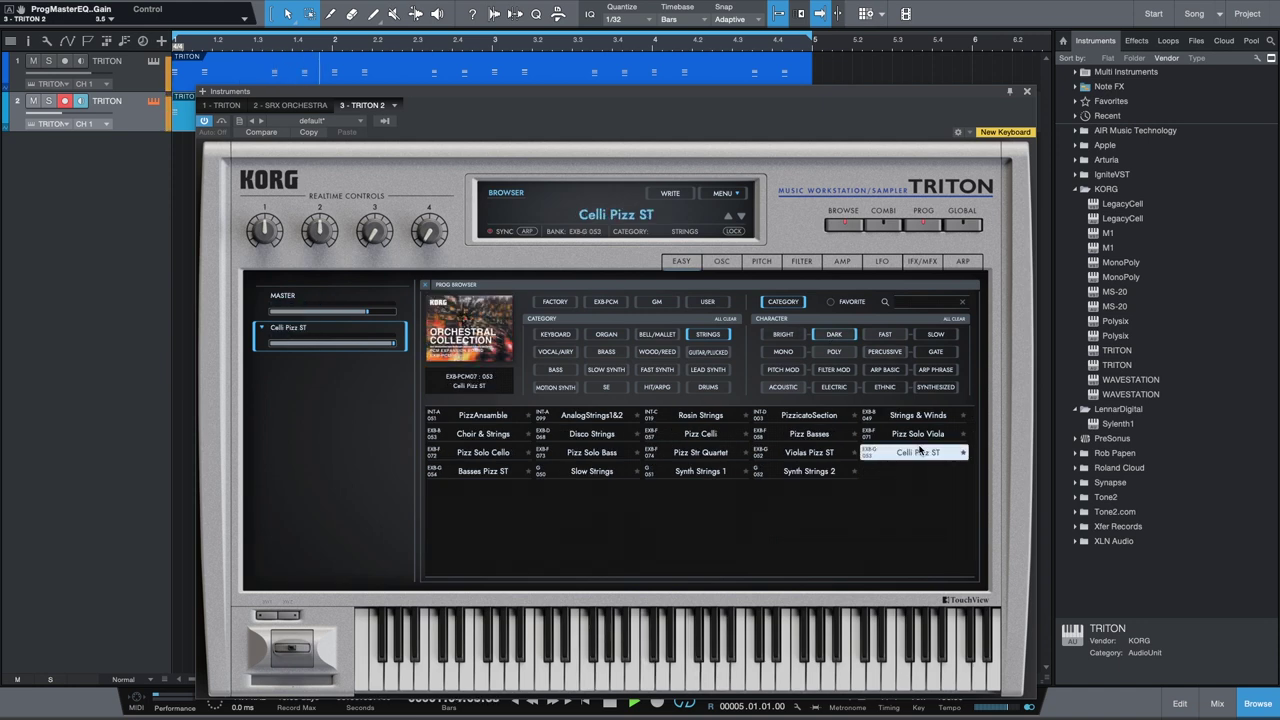
{"action": "left_click", "coordinate": [928, 414]}
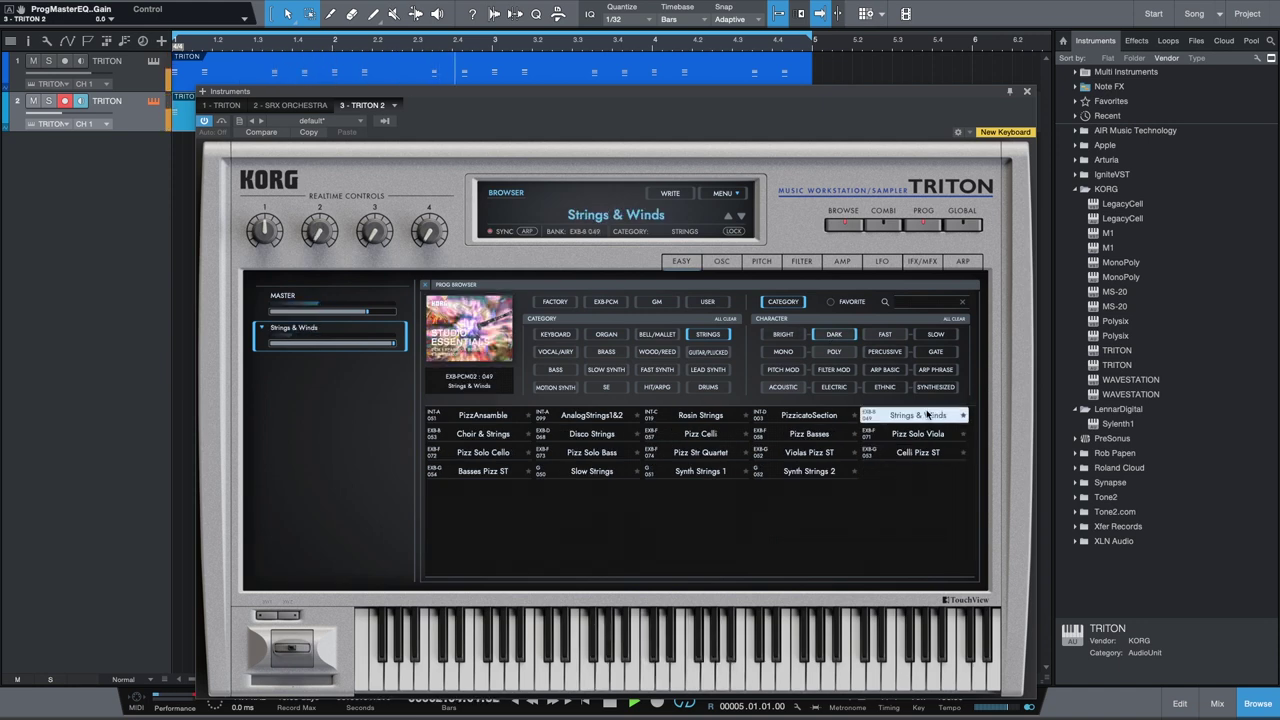
{"action": "left_click", "coordinate": [836, 335]}
Audition more strings programs, comparing Strings & Voices, Tremolo Strings, AnlogDanceStrngs and 10 Violas ST.
{"action": "left_click", "coordinate": [925, 566]}
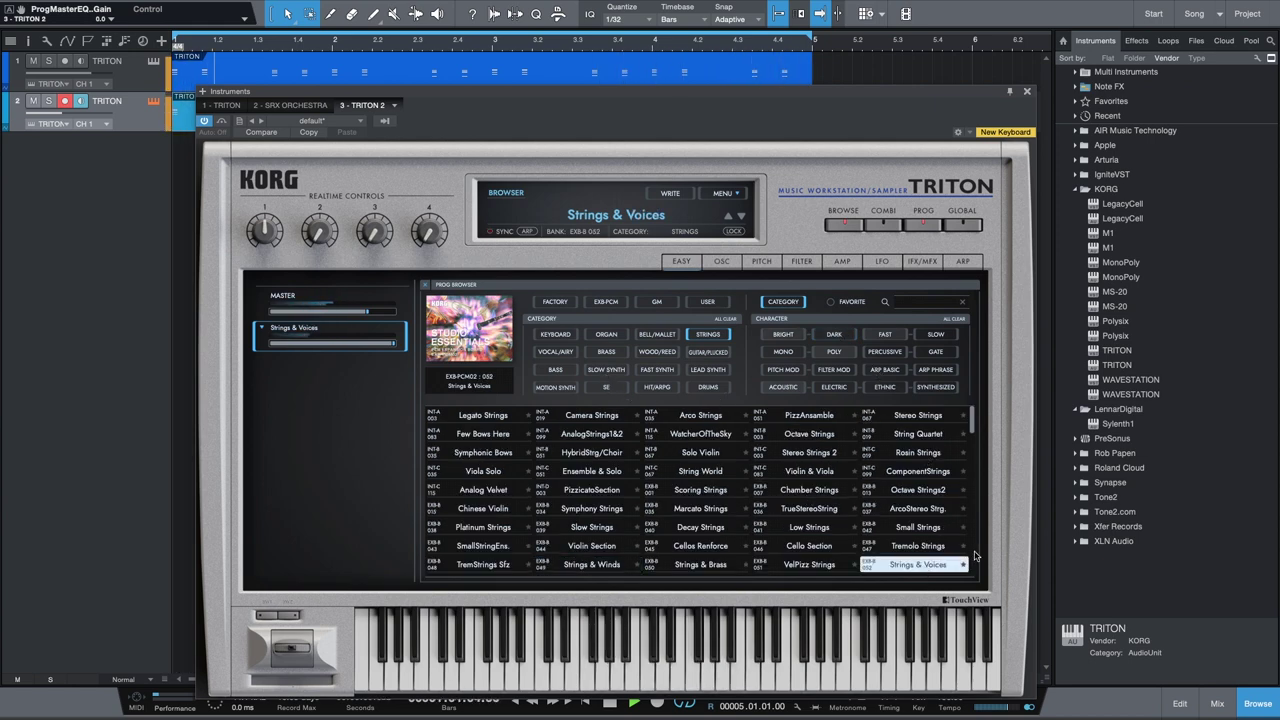
{"action": "left_click", "coordinate": [922, 548]}
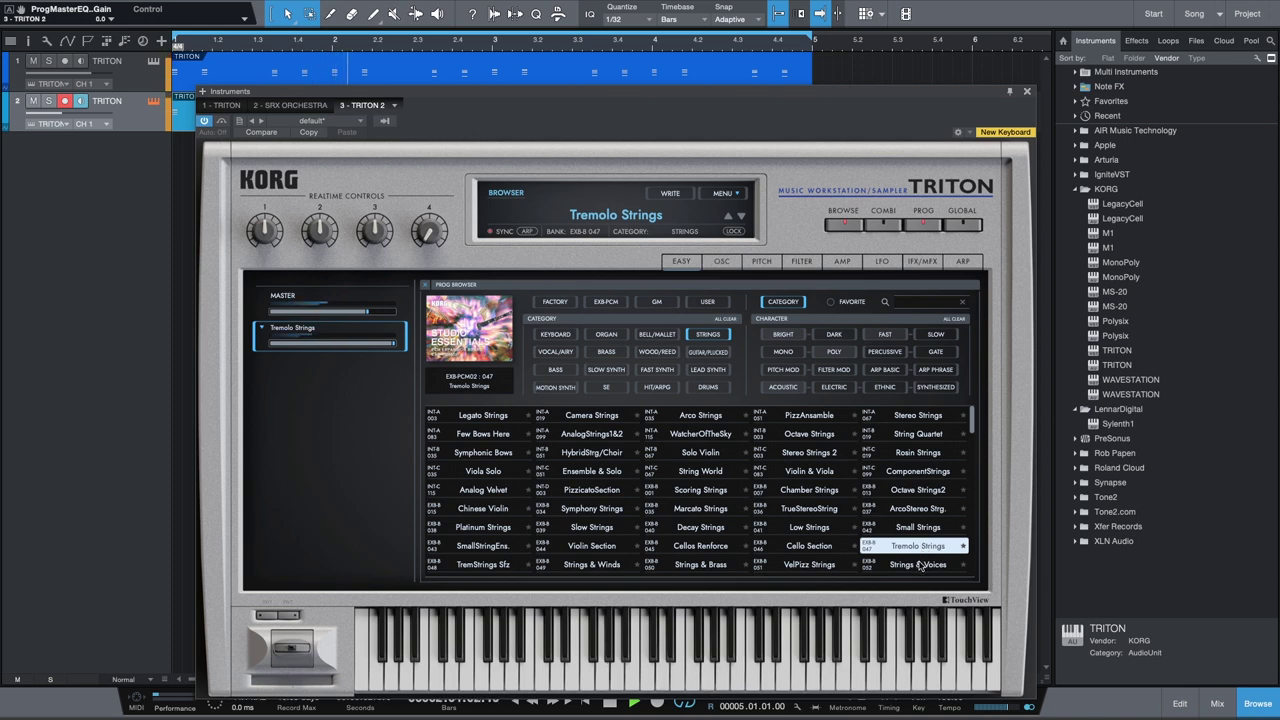
{"action": "left_click", "coordinate": [919, 566]}
{"action": "scroll", "coordinate": [973, 421], "scroll_direction": "down", "scroll_amount": 5}
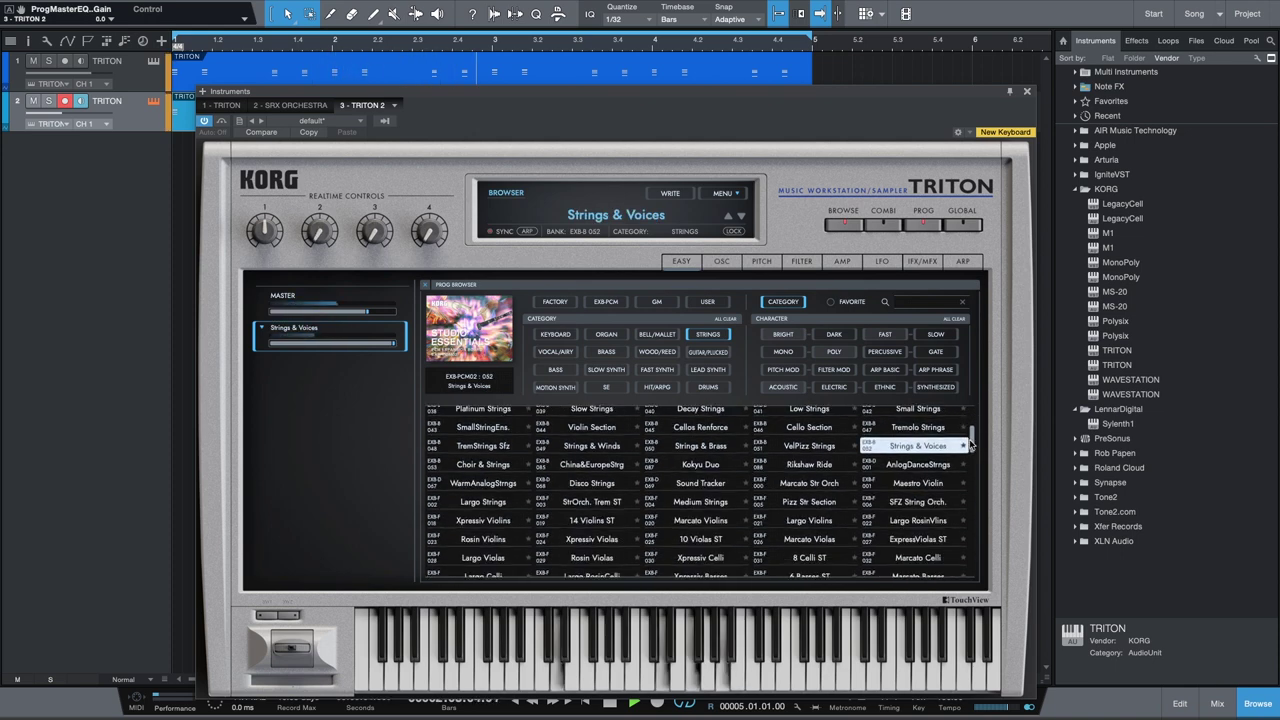
{"action": "left_click", "coordinate": [920, 436]}
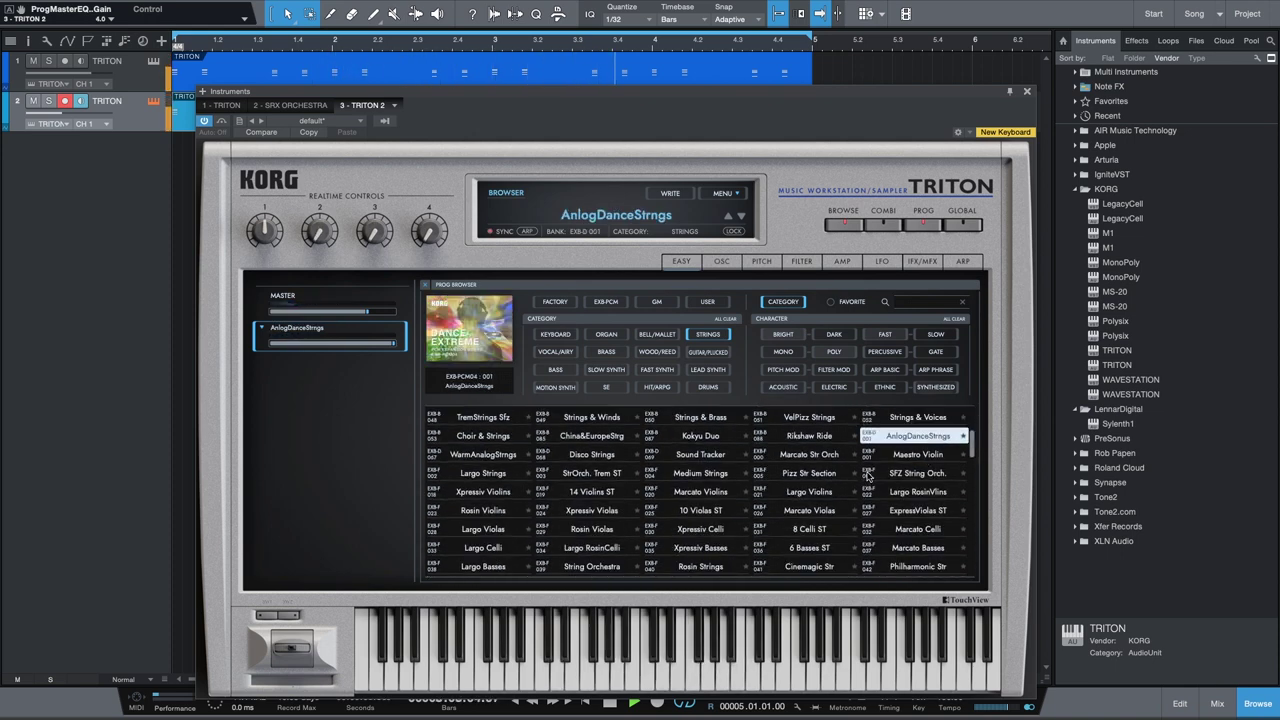
{"action": "left_click", "coordinate": [716, 507]}
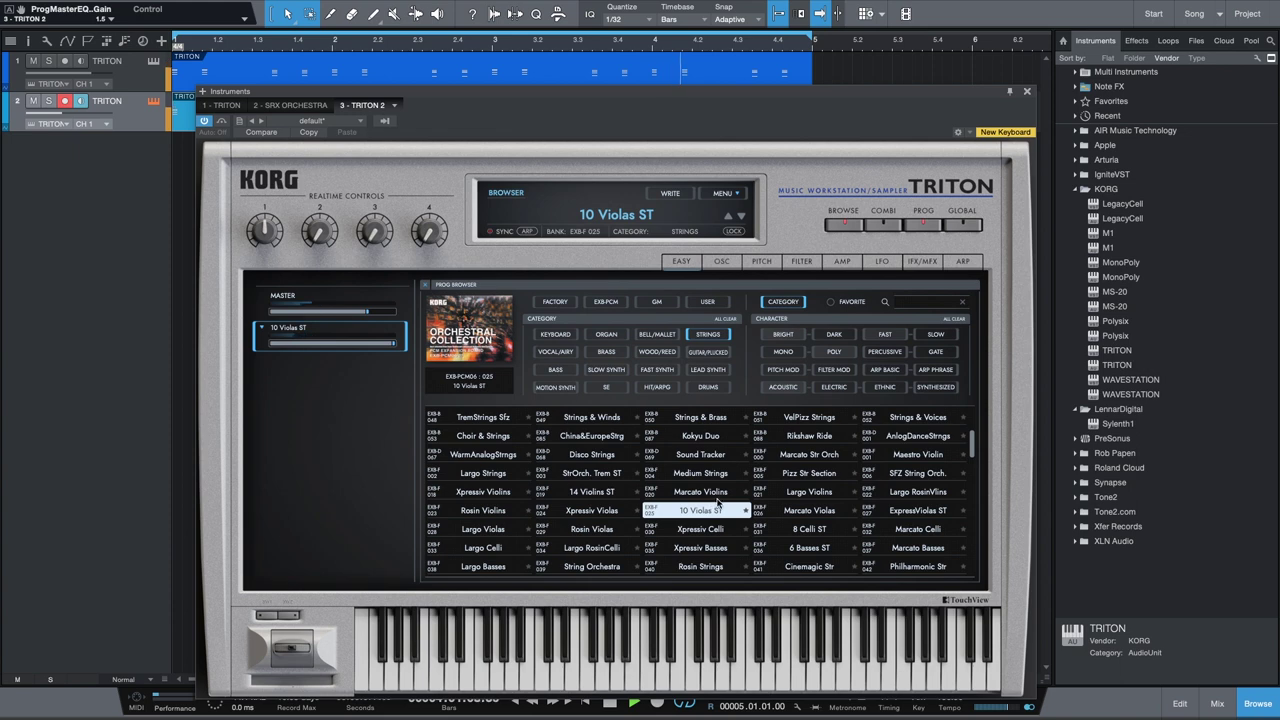
Load the Fresh Breath program from the Vocal/Airy category on the second TRITON.
{"action": "left_click", "coordinate": [556, 352]}
{"action": "left_click", "coordinate": [483, 415]}
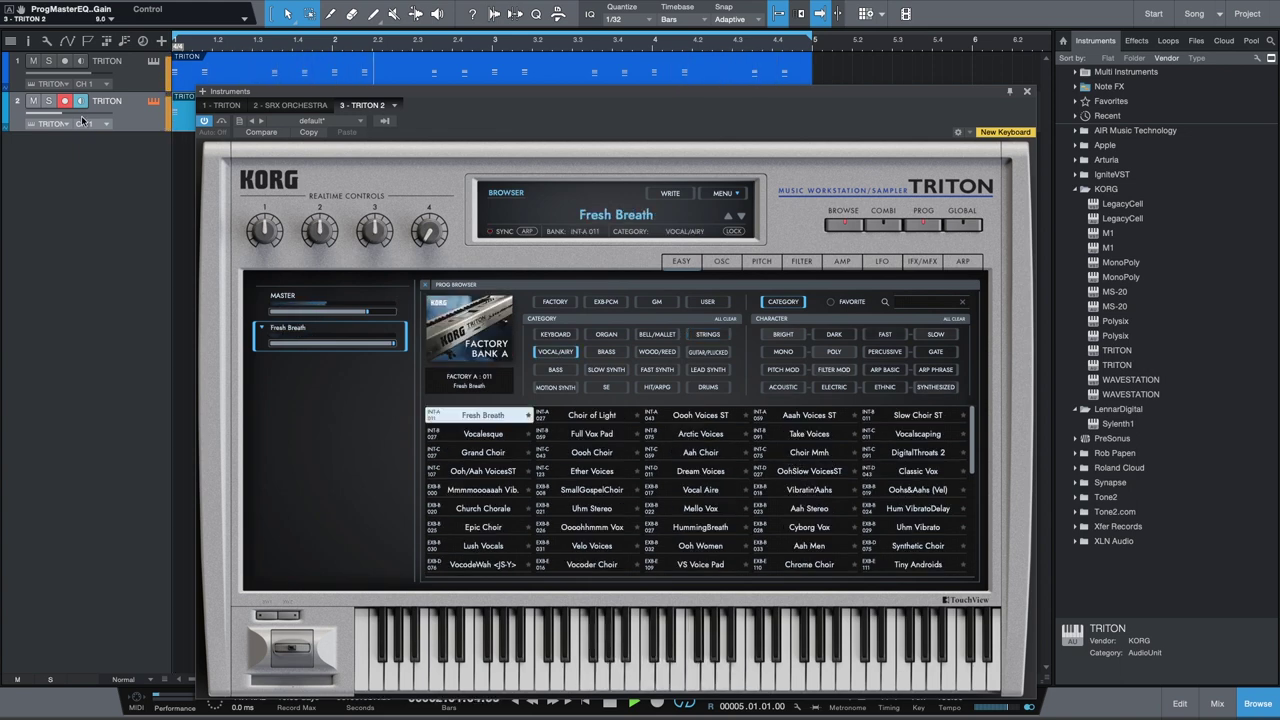
Solo the second TRITON track, close its instrument window and raise the track's volume to about -3.4 dB.
{"action": "key", "text": "s"}
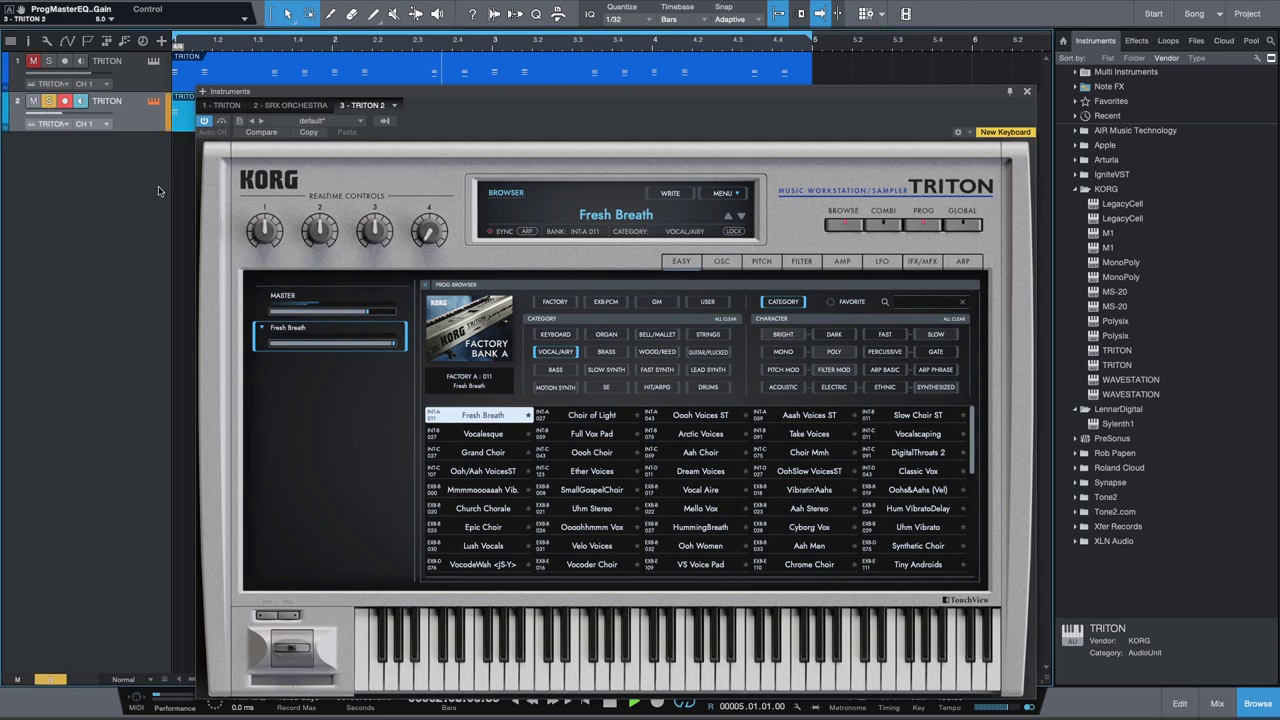
{"action": "left_click", "coordinate": [1027, 92]}
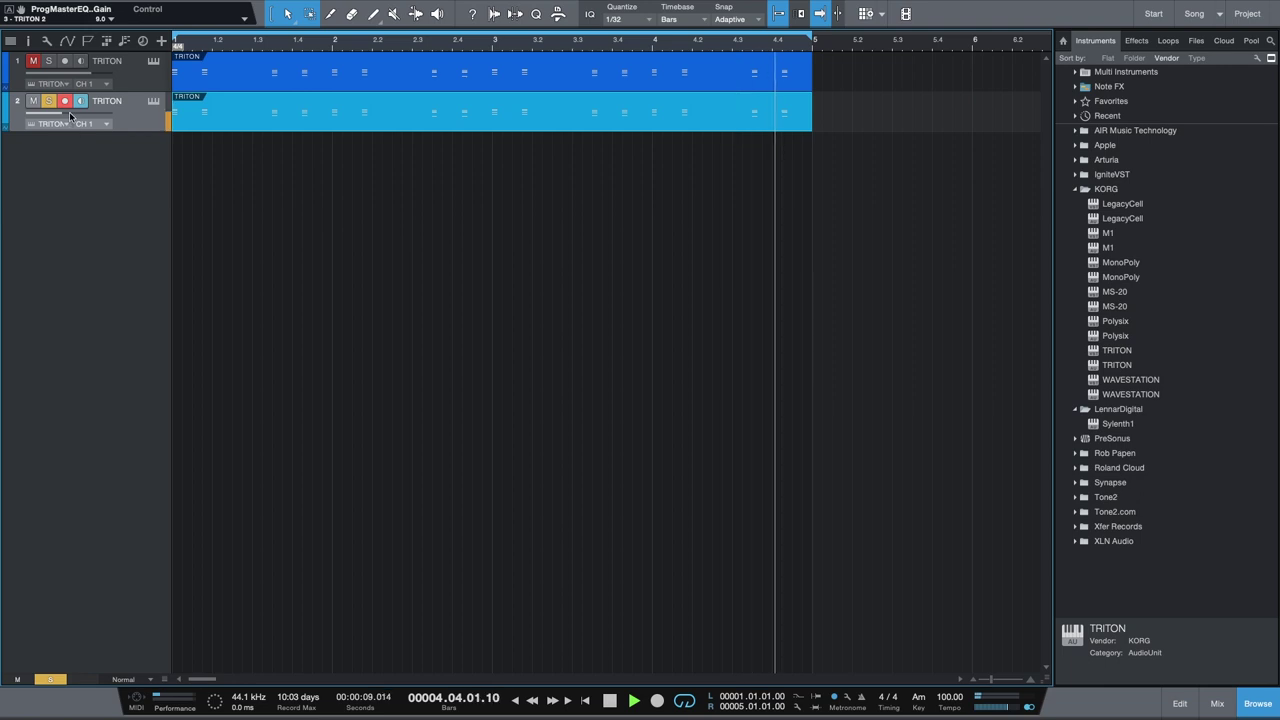
{"action": "left_click_drag", "start_coordinate": [69, 114], "coordinate": [91, 113]}
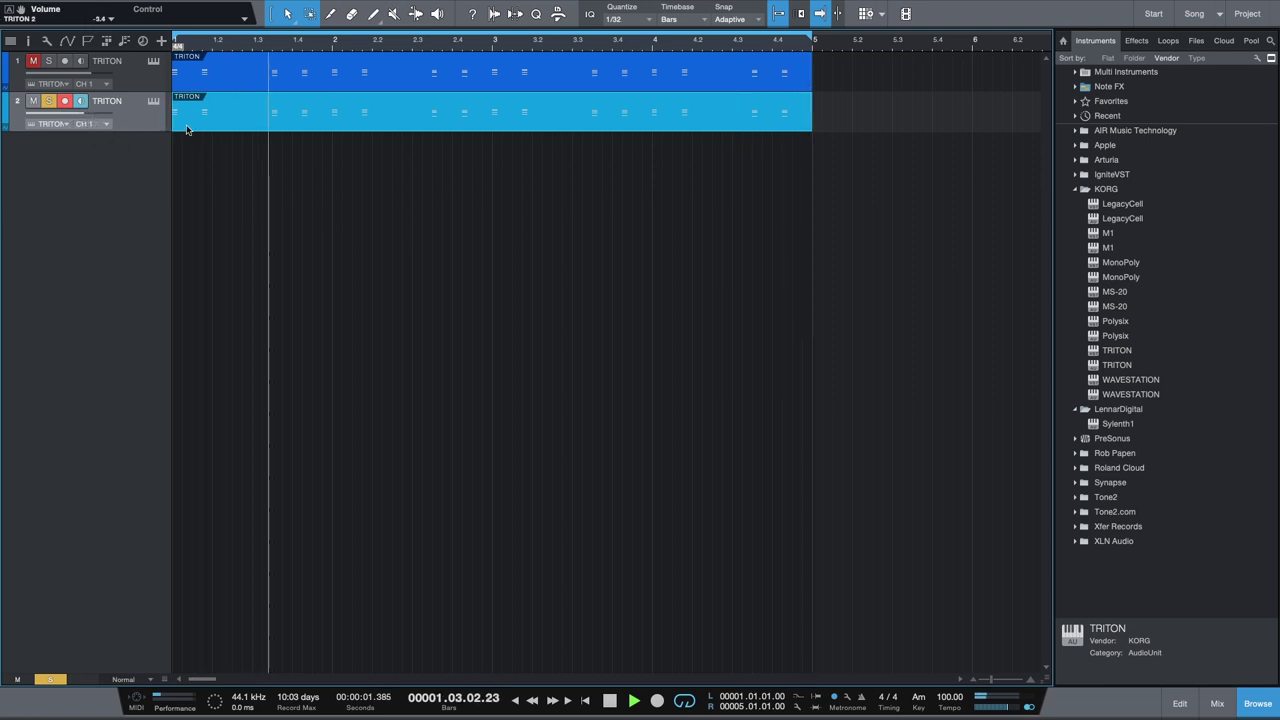
Open the second track's clip in the note editor and transpose all its notes up one octave.
{"action": "left_click", "coordinate": [1180, 704]}
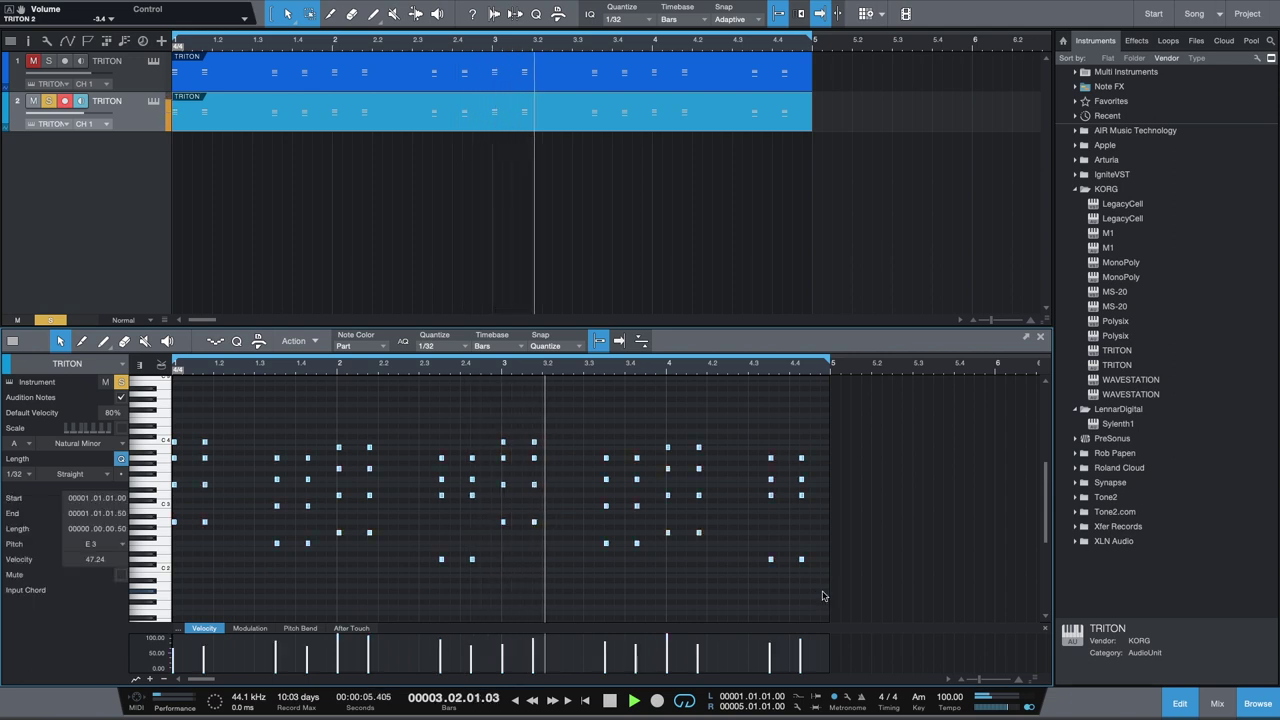
{"action": "key", "text": "shift+Up"}
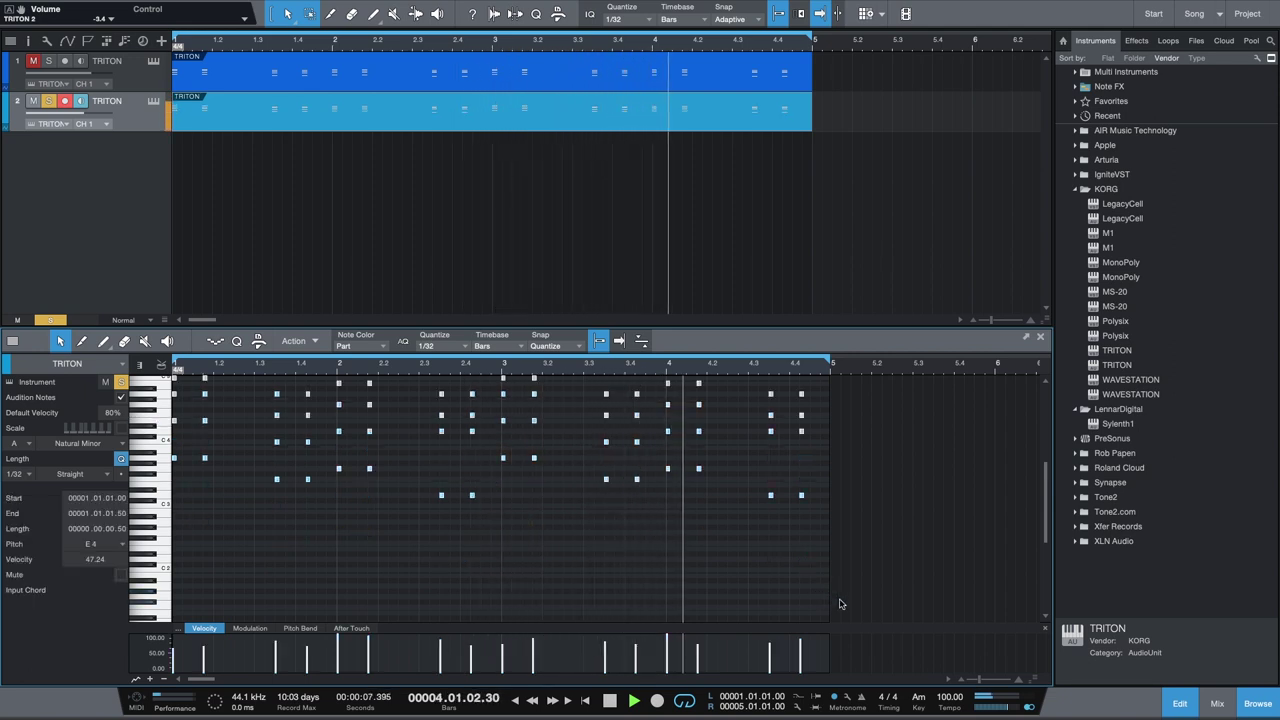
{"action": "key", "text": "shift+Down"}
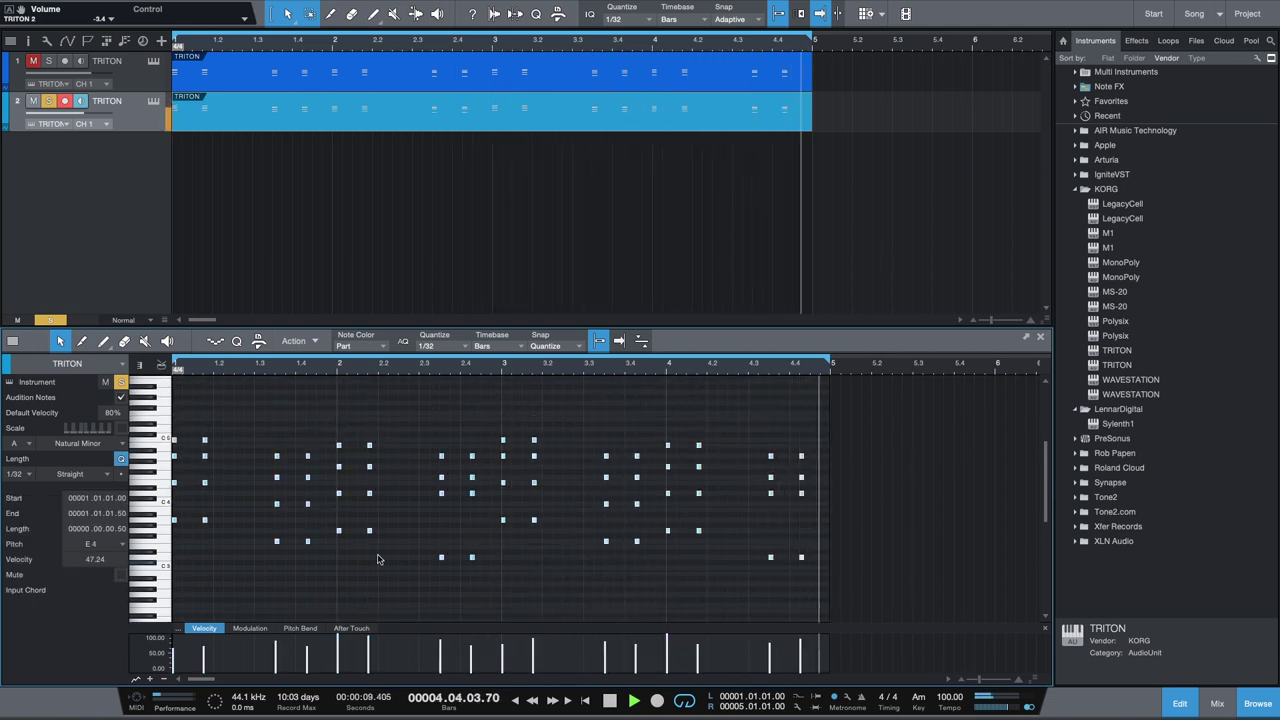
{"action": "key", "text": "space"}
Delete the second, repeated chord of each pair throughout the second track's four-bar clip.
{"action": "left_click_drag", "start_coordinate": [238, 417], "coordinate": [196, 542]}
{"action": "left_click_drag", "start_coordinate": [328, 440], "coordinate": [296, 561]}
{"action": "key", "text": "Delete"}
{"action": "left_click_drag", "start_coordinate": [392, 438], "coordinate": [357, 551]}
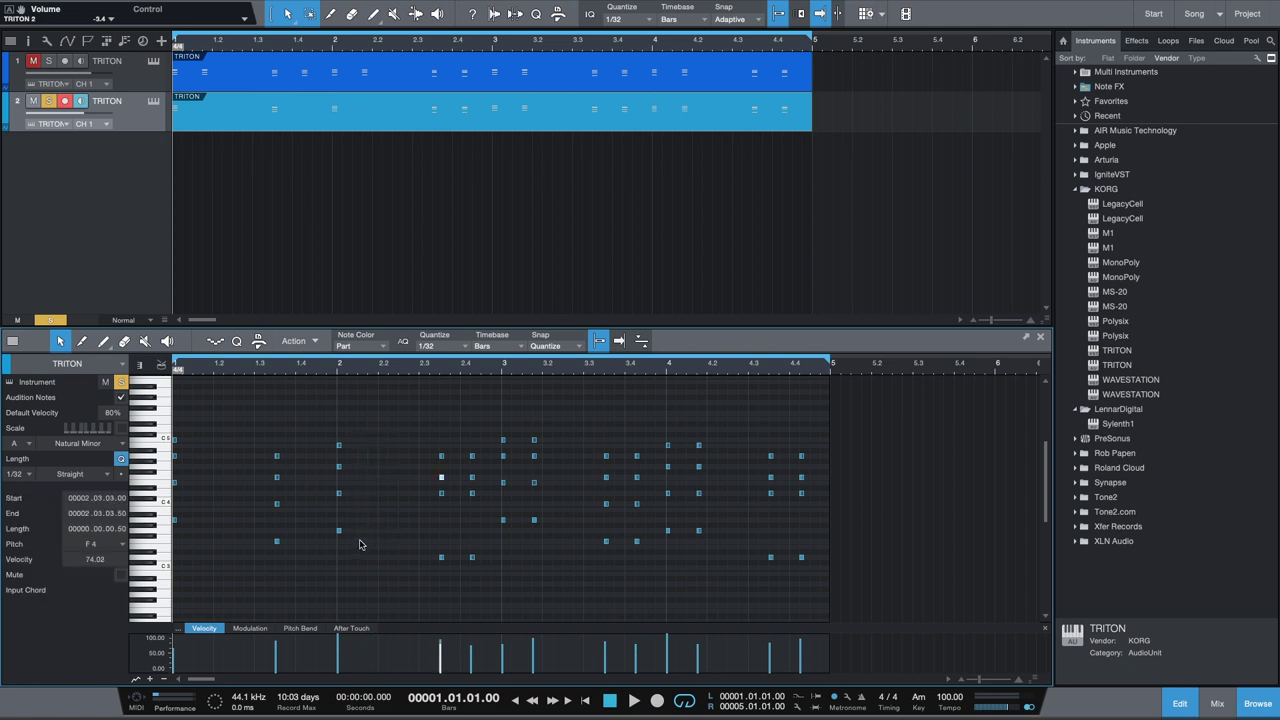
{"action": "key", "text": "Delete"}
{"action": "left_click_drag", "start_coordinate": [477, 443], "coordinate": [465, 577]}
{"action": "left_click_drag", "start_coordinate": [574, 417], "coordinate": [521, 547]}
{"action": "key", "text": "Delete"}
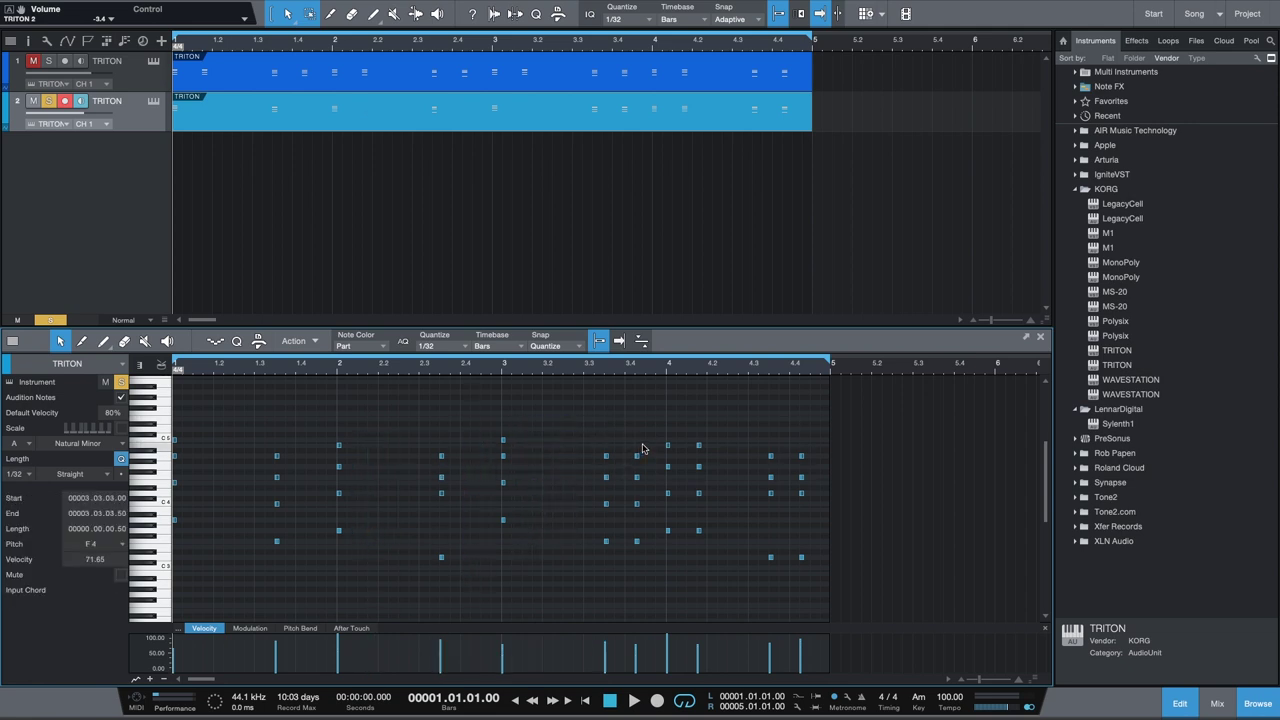
{"action": "left_click_drag", "start_coordinate": [643, 449], "coordinate": [625, 566]}
{"action": "key", "text": "Delete"}
{"action": "left_click_drag", "start_coordinate": [706, 440], "coordinate": [697, 567]}
{"action": "key", "text": "Delete"}
{"action": "left_click_drag", "start_coordinate": [810, 454], "coordinate": [798, 613]}
{"action": "key", "text": "Delete"}
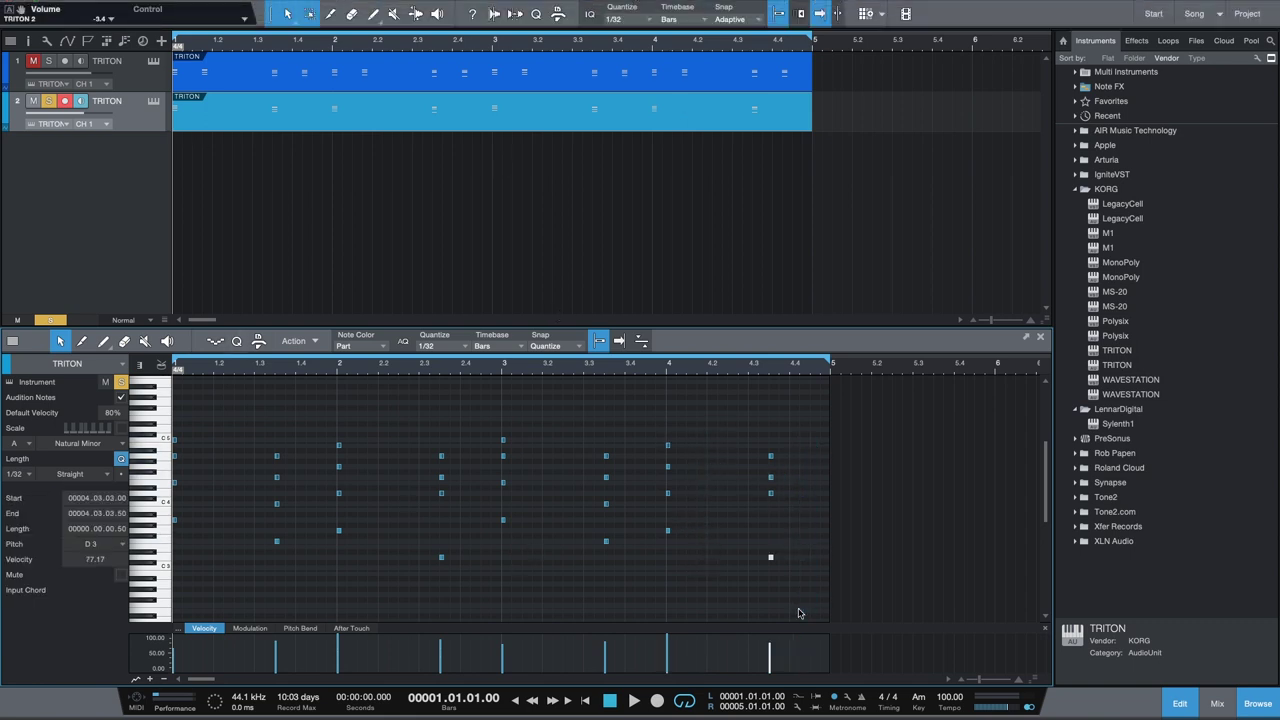
Lengthen all remaining chords to legato and extend the last D3 note to the clip's end at bar 5.
{"action": "left_click", "coordinate": [798, 576]}
{"action": "key", "text": "ctrl+a"}
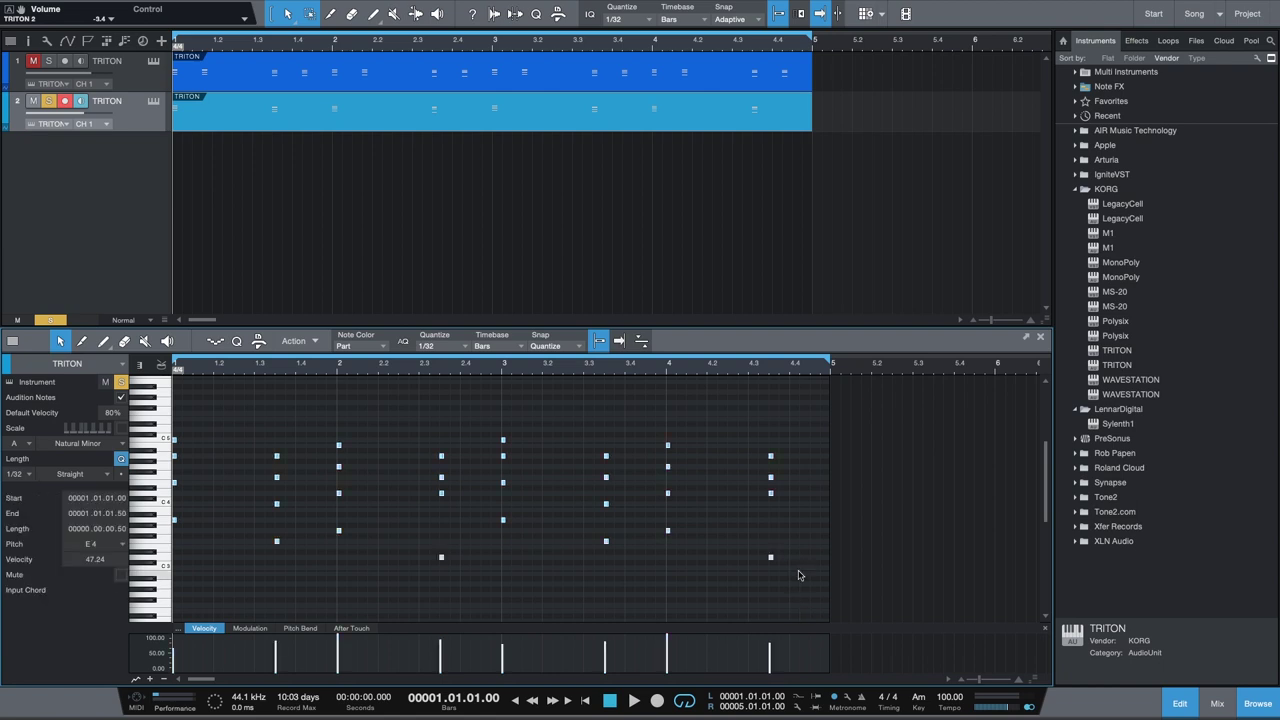
{"action": "key", "text": "ctrl+l"}
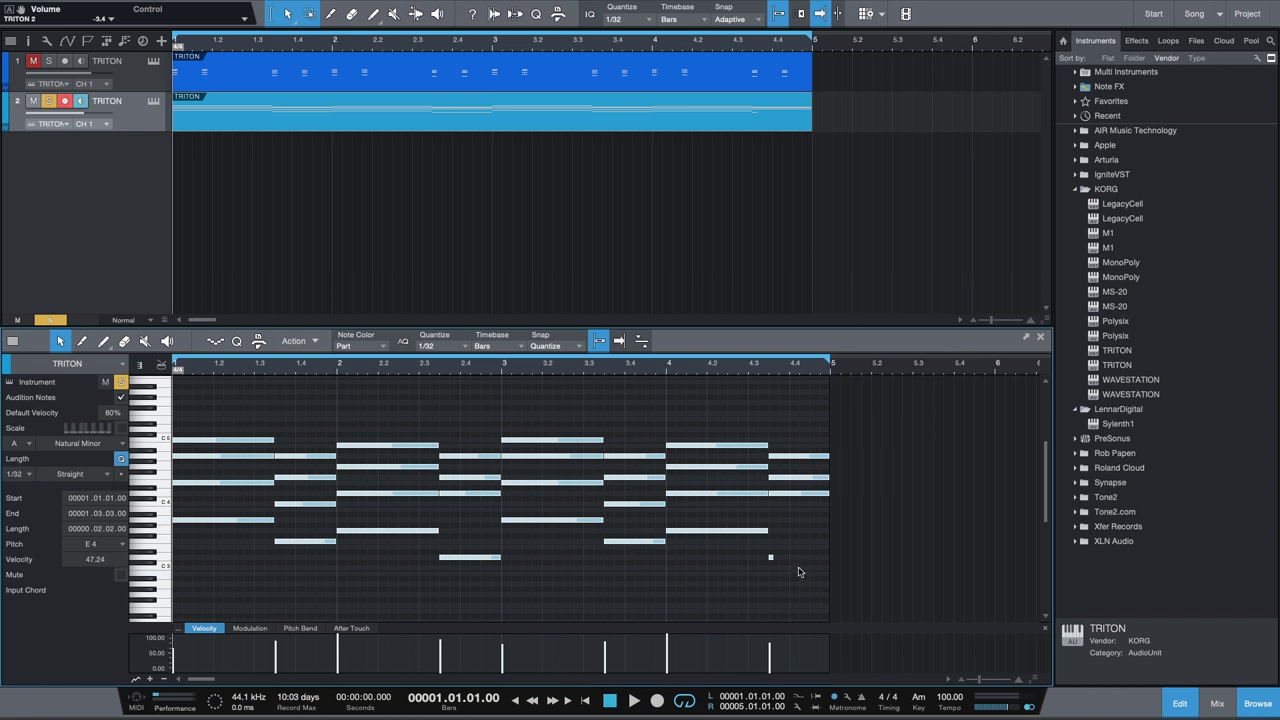
{"action": "left_click", "coordinate": [798, 570]}
{"action": "left_click_drag", "start_coordinate": [773, 558], "coordinate": [830, 561]}
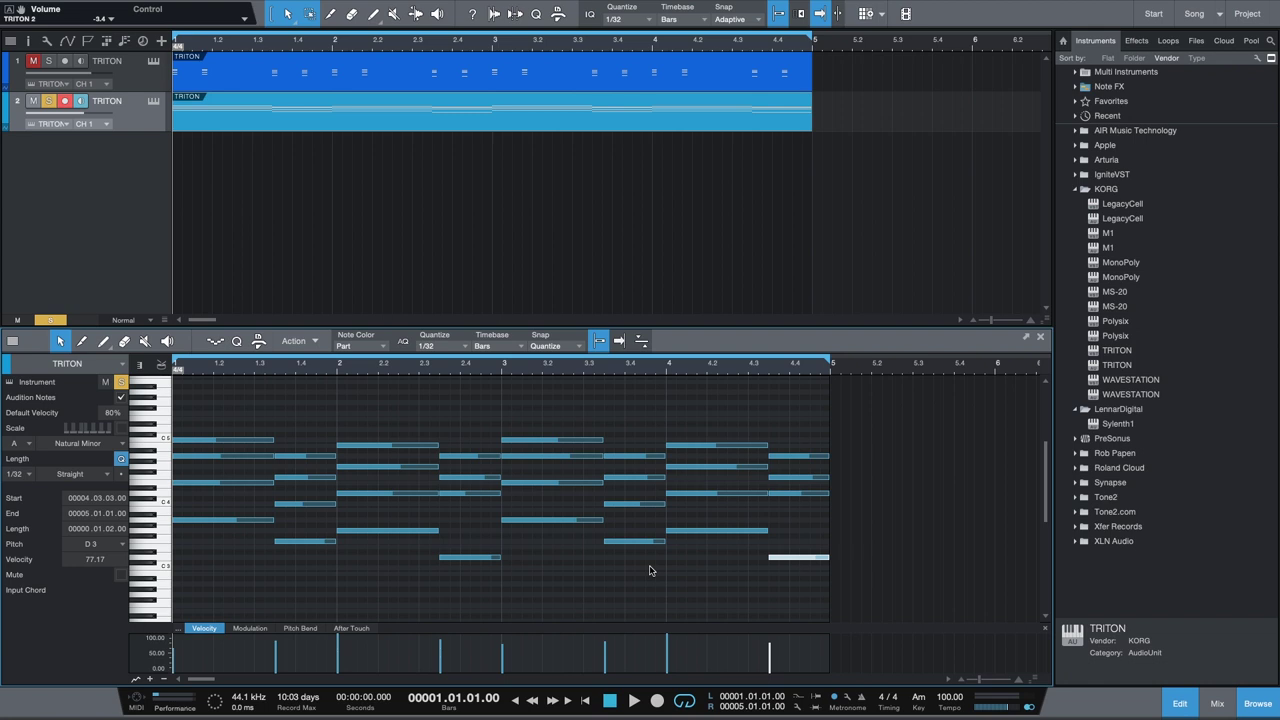
Play back the sustained chords and transpose all the notes down one octave.
{"action": "key", "text": "space"}
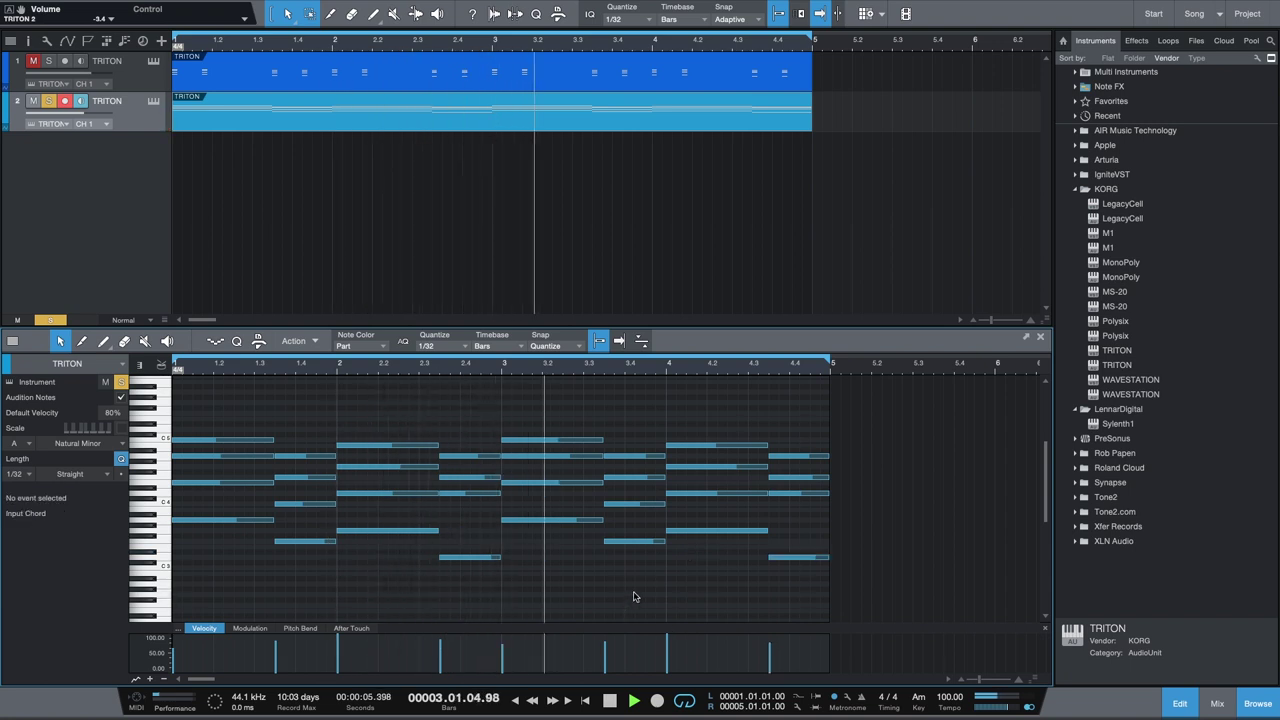
{"action": "key", "text": "ctrl+a"}
{"action": "key", "text": "shift+Down"}
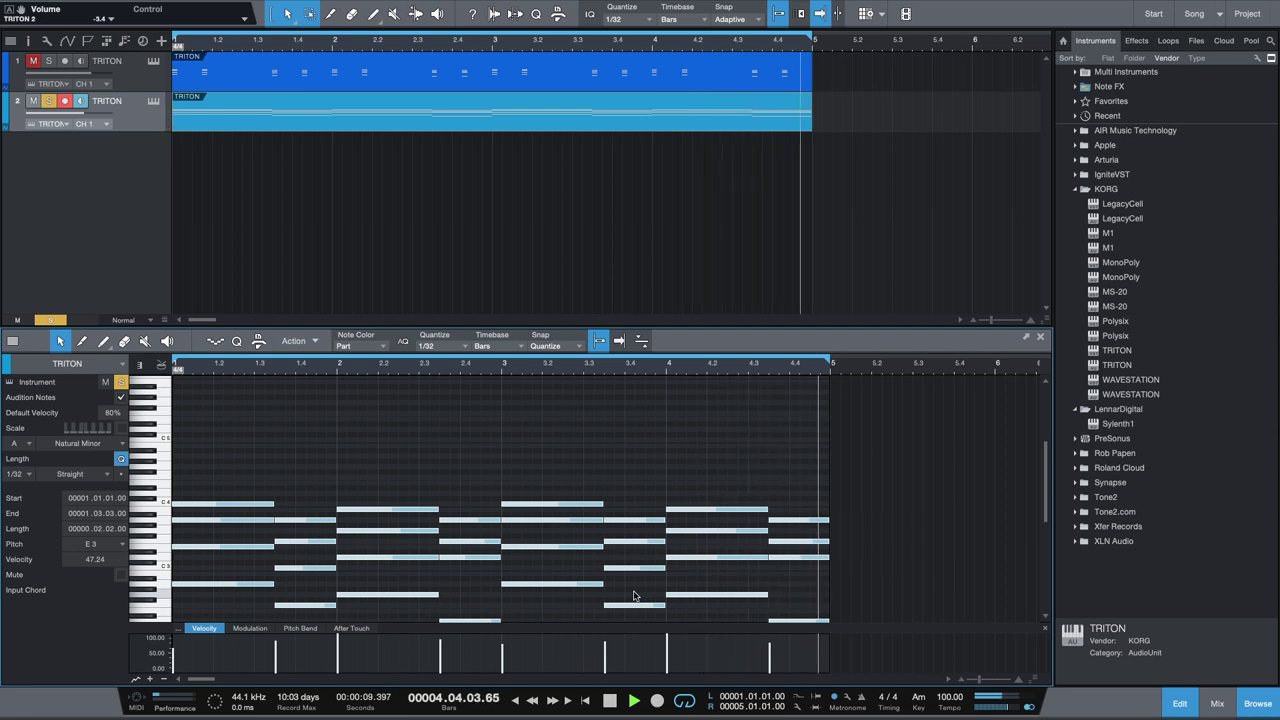
Transpose all of the second track's notes up one octave and lower that track's volume to -5.0 dB.
{"action": "key", "text": "shift+Up"}
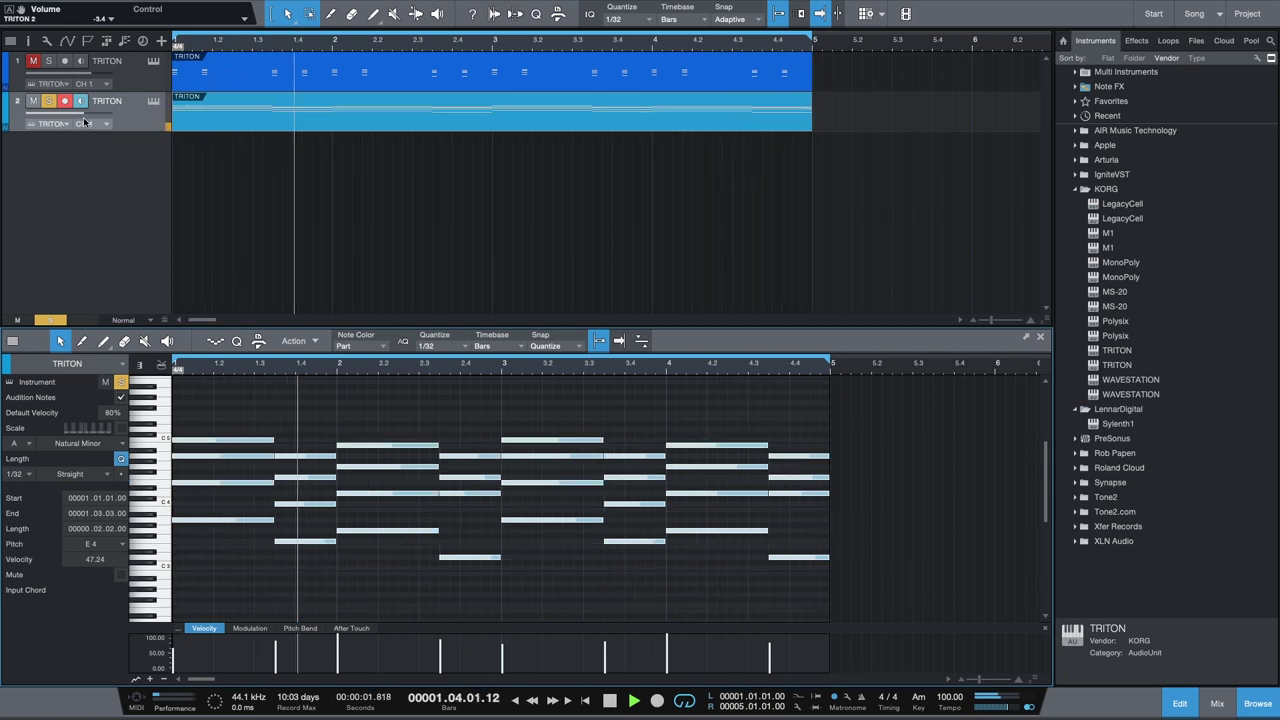
{"action": "left_click_drag", "start_coordinate": [86, 117], "coordinate": [76, 117]}
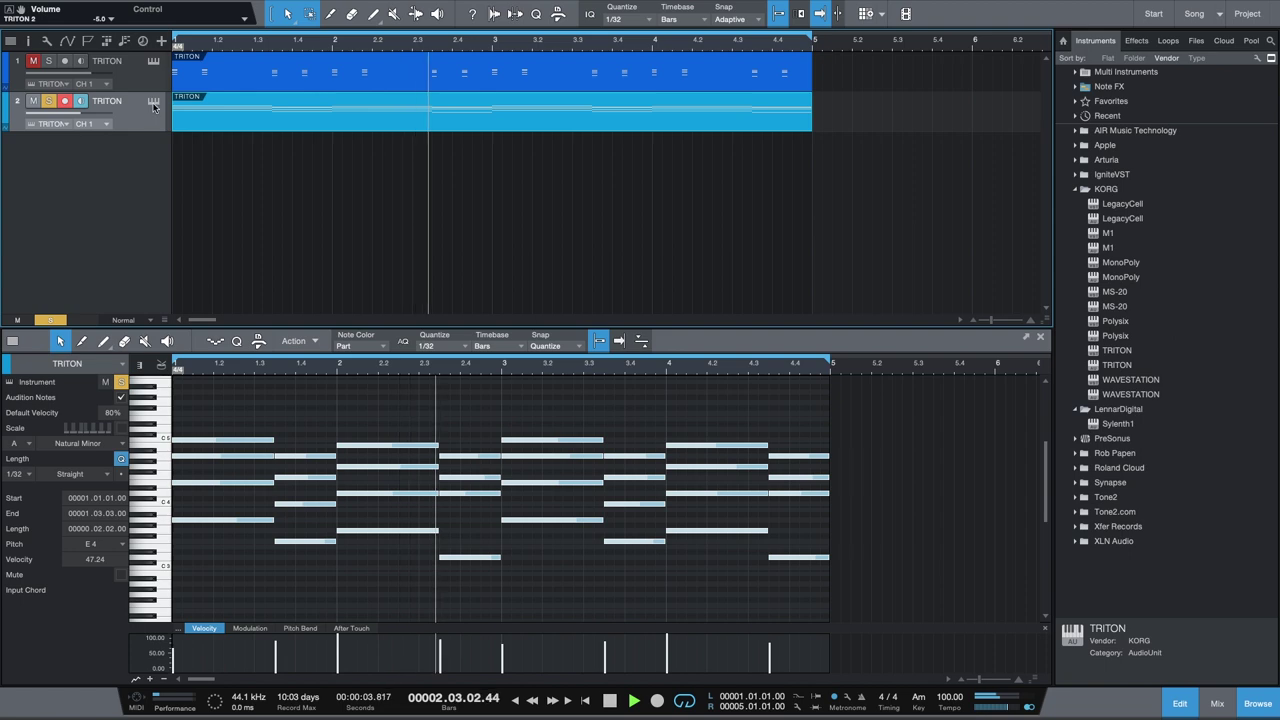
Open the second track's TRITON instrument and filter its program browser to the Vocal/Airy category.
{"action": "key", "text": "F11"}
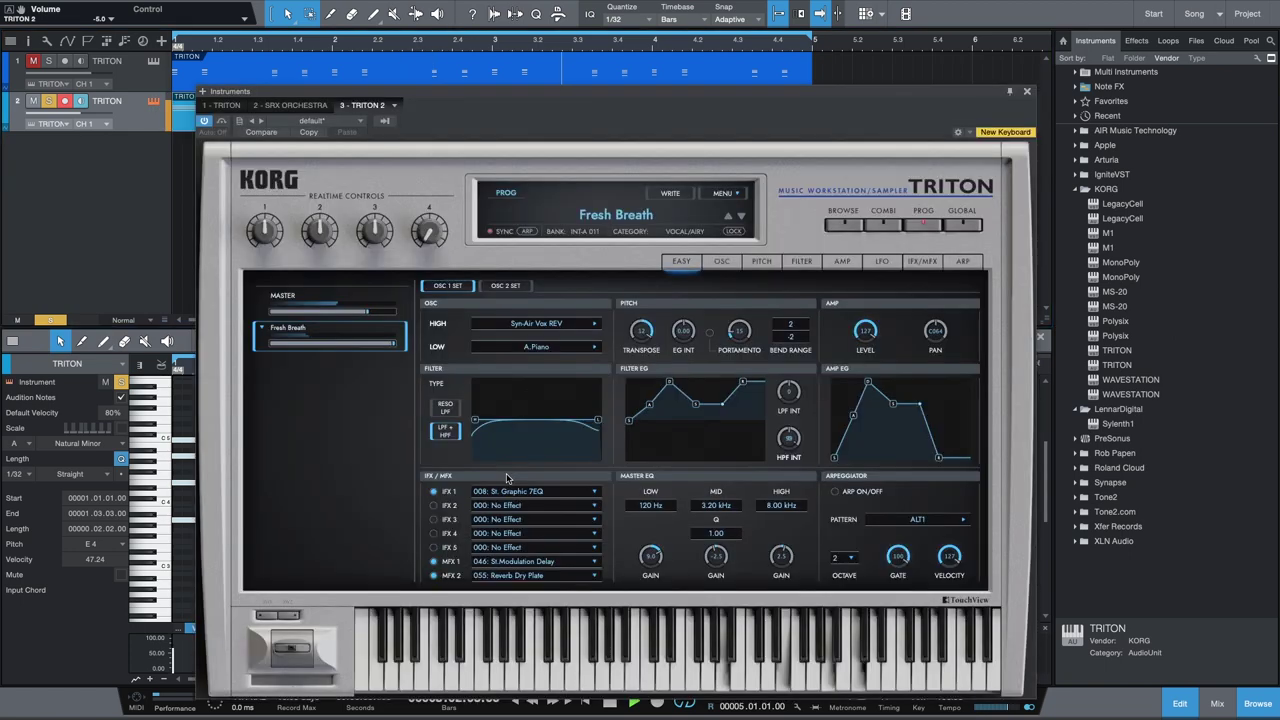
{"action": "left_click", "coordinate": [613, 218]}
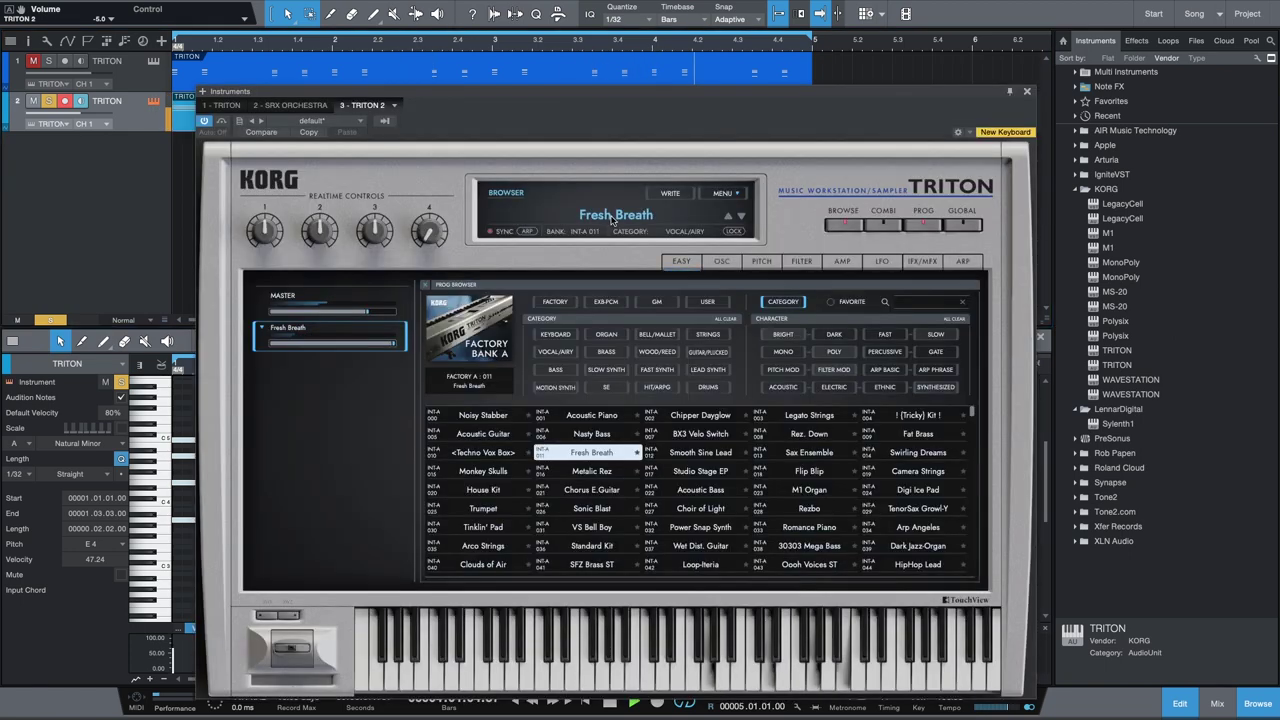
{"action": "left_click", "coordinate": [556, 352]}
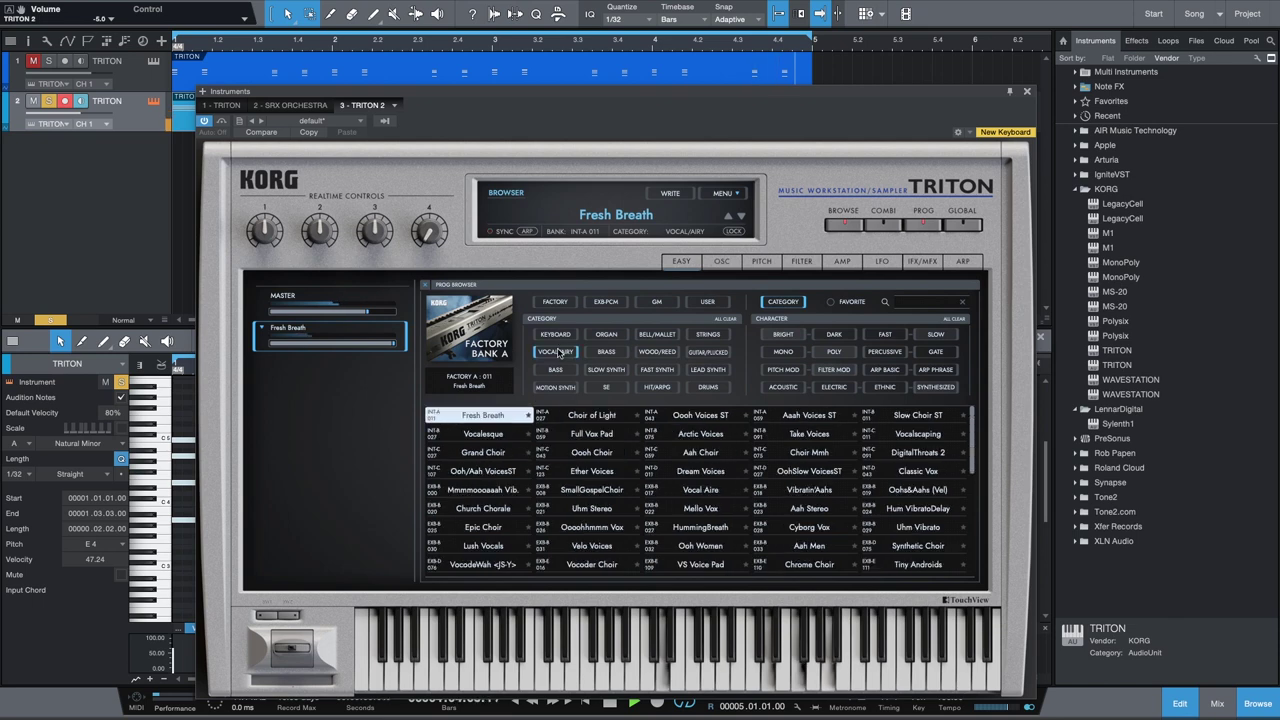
Audition the Vocal/Airy programs in the first column during playback, from Vocalesque down to VocodeWah <JS-Y>.
{"action": "left_click", "coordinate": [483, 434]}
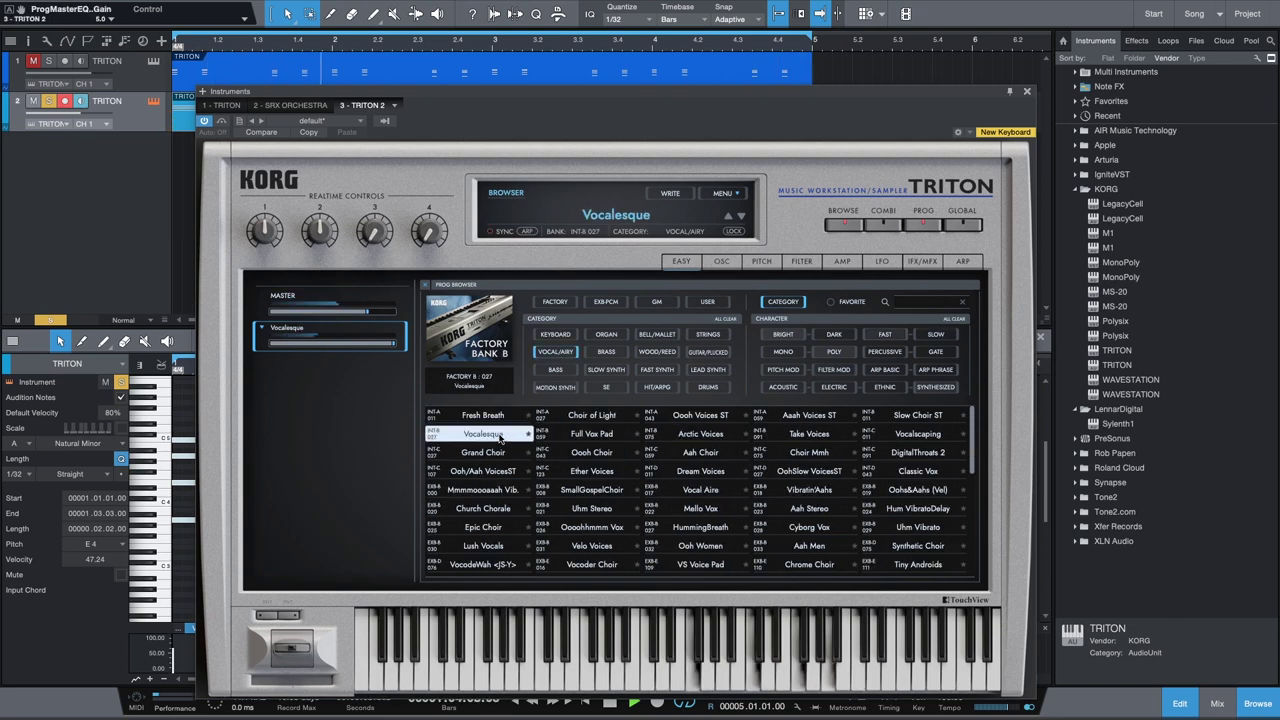
{"action": "left_click", "coordinate": [488, 454]}
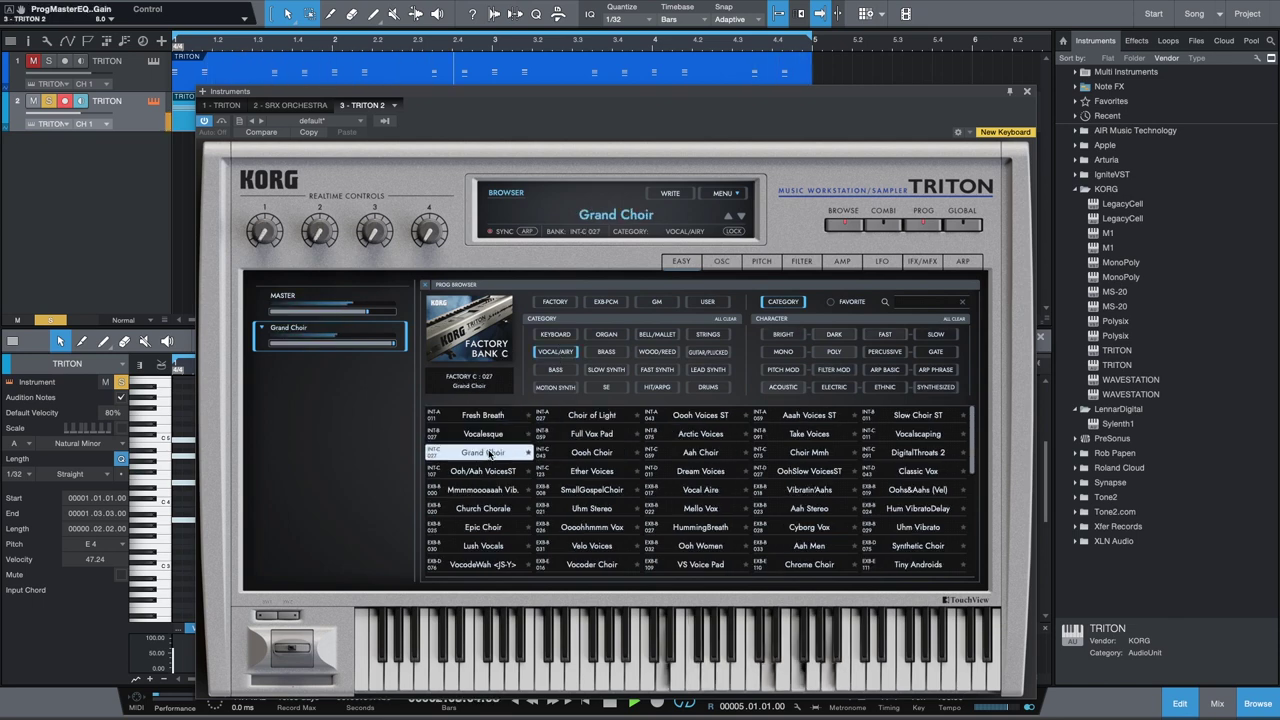
{"action": "left_click", "coordinate": [486, 472]}
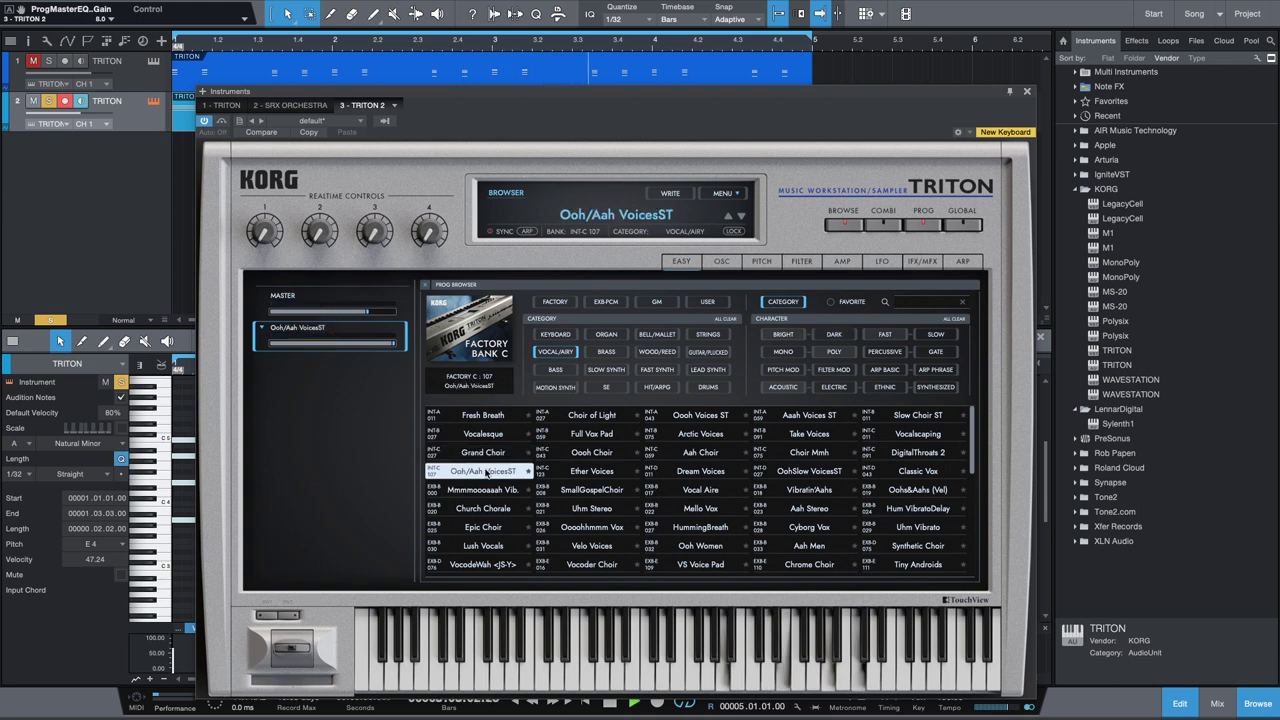
{"action": "left_click", "coordinate": [486, 490]}
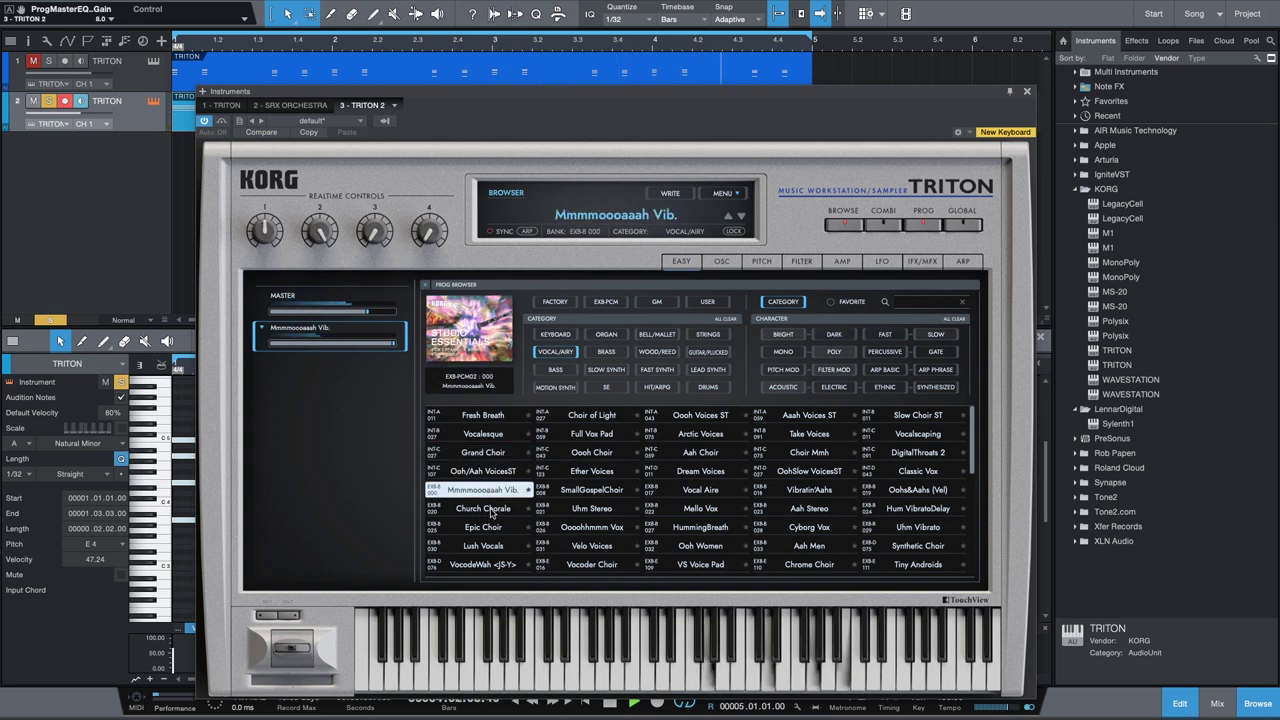
{"action": "left_click", "coordinate": [490, 511]}
{"action": "left_click", "coordinate": [486, 527]}
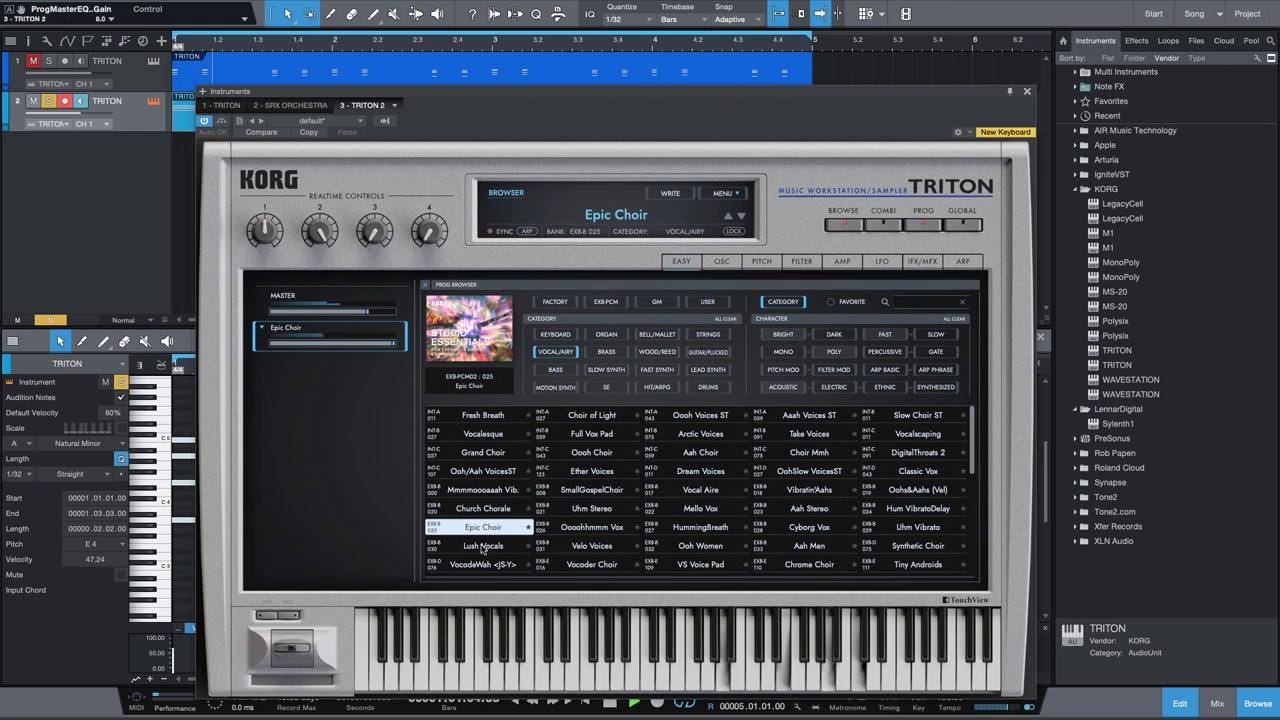
{"action": "left_click", "coordinate": [483, 546]}
{"action": "left_click", "coordinate": [481, 565]}
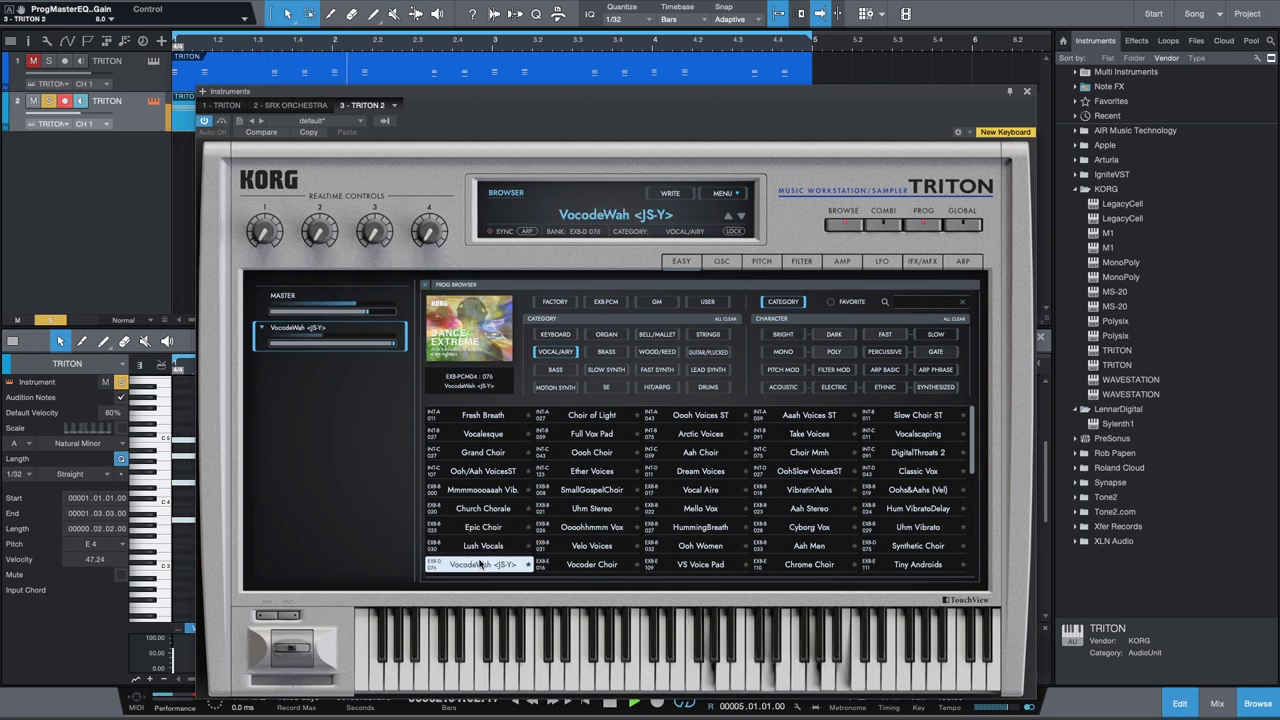
Load the Choir of Light program and lower the second track's volume to about -9.5 dB.
{"action": "left_click", "coordinate": [588, 417]}
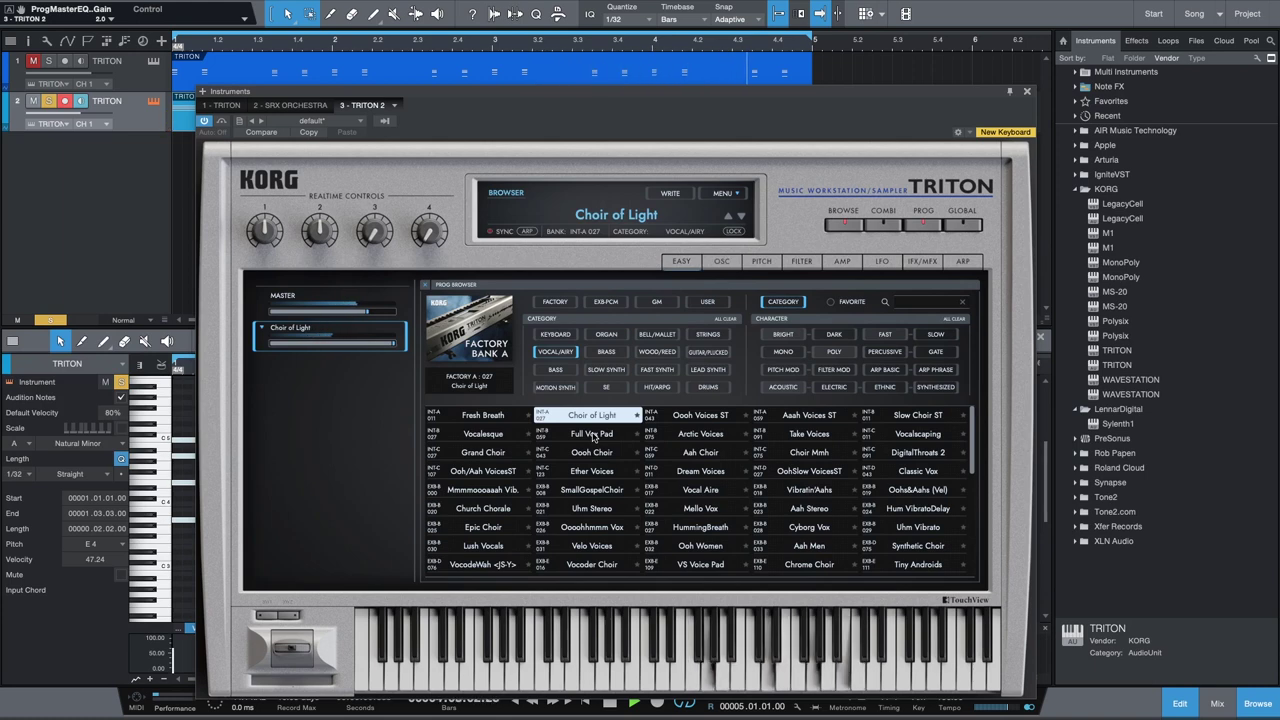
{"action": "mouse_move", "coordinate": [71, 113]}
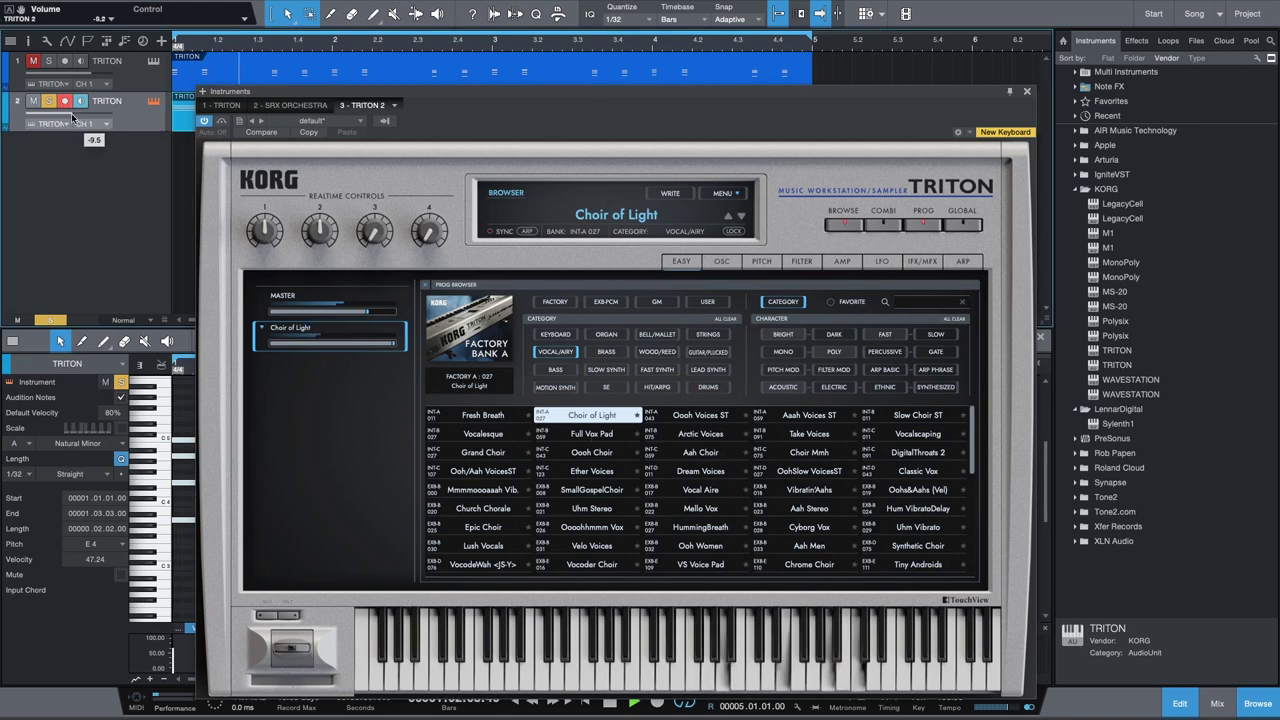
Audition the remaining second-column vocal programs during playback, from Full Vox Pad down to Vocoder Choir.
{"action": "left_click", "coordinate": [592, 434]}
{"action": "left_click", "coordinate": [603, 458]}
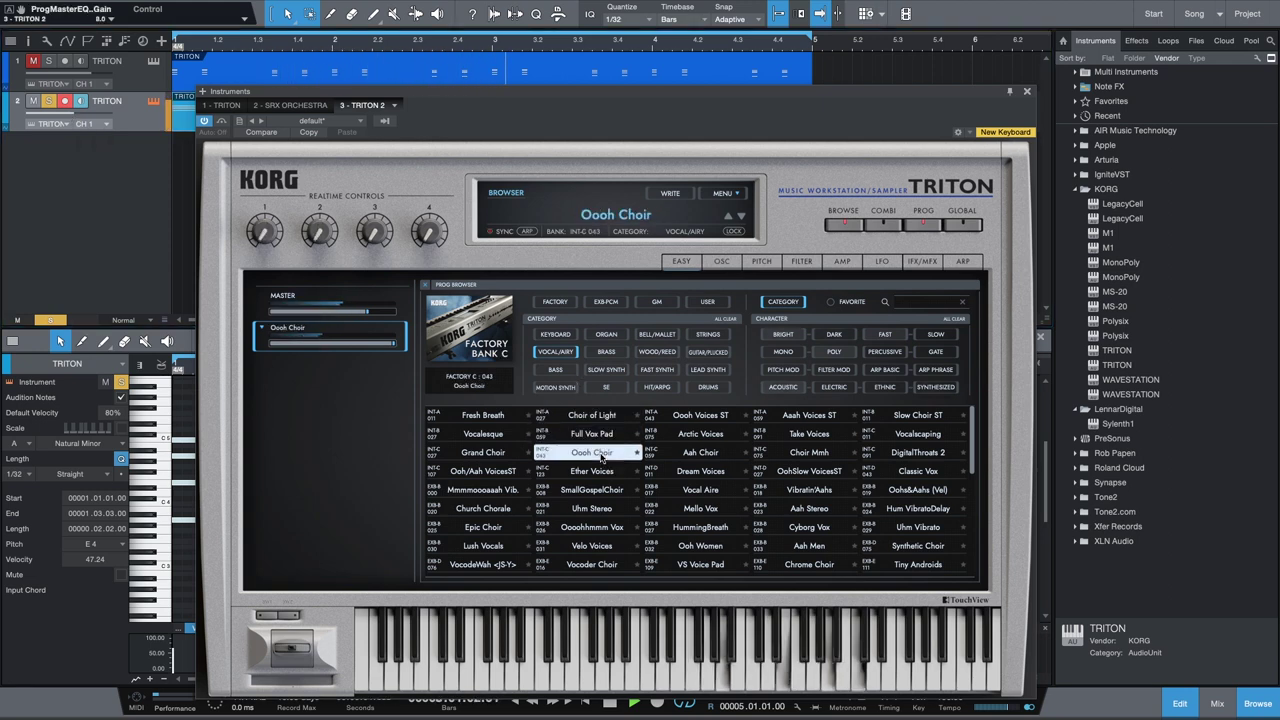
{"action": "left_click", "coordinate": [594, 474]}
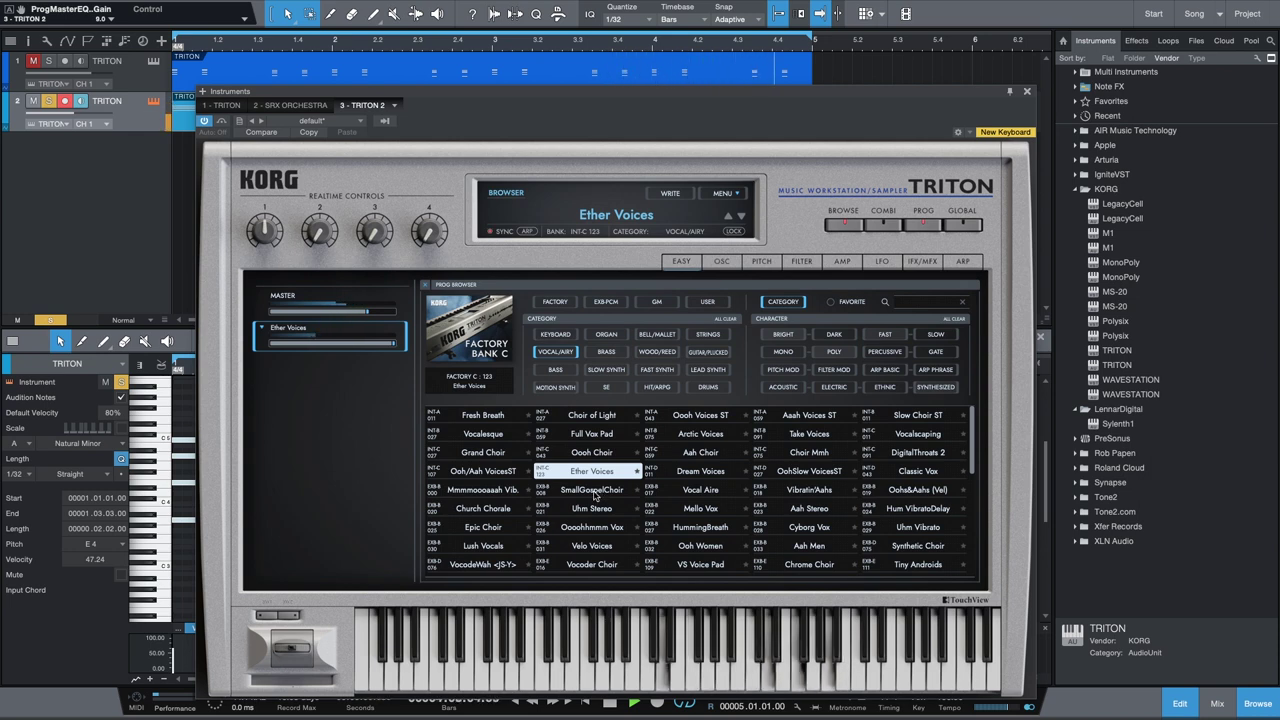
{"action": "left_click", "coordinate": [595, 490]}
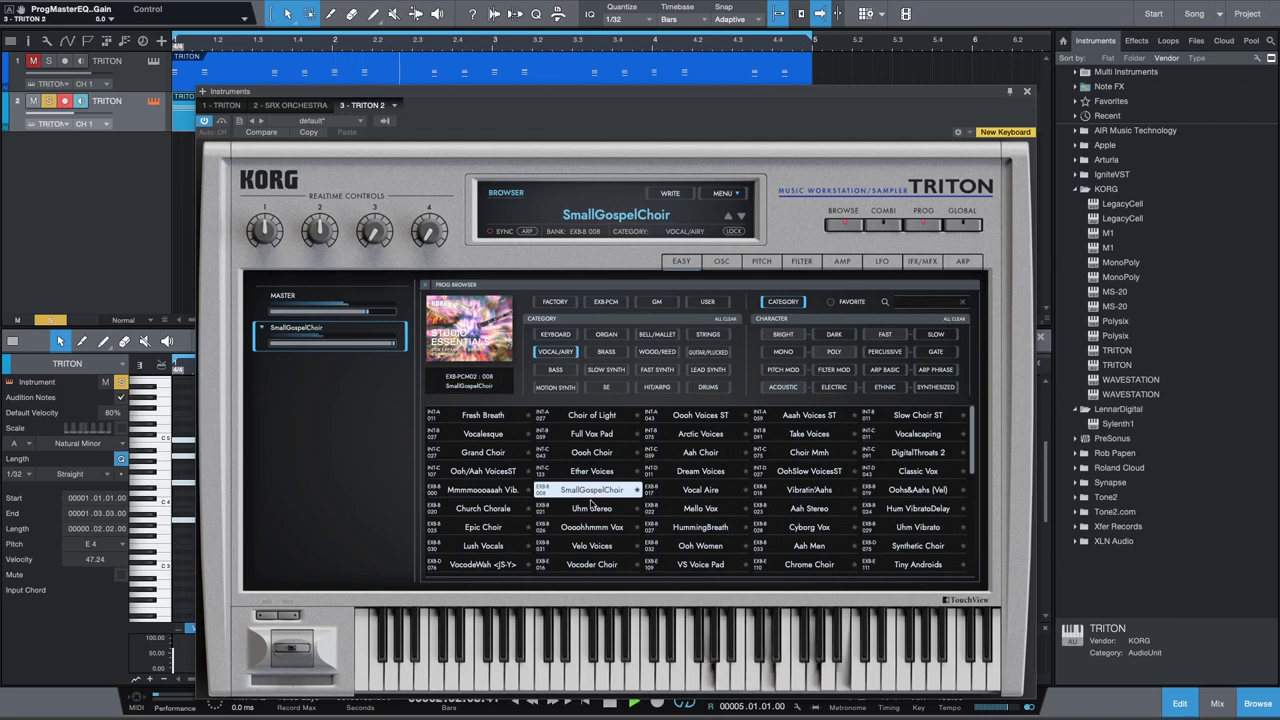
{"action": "left_click", "coordinate": [591, 507]}
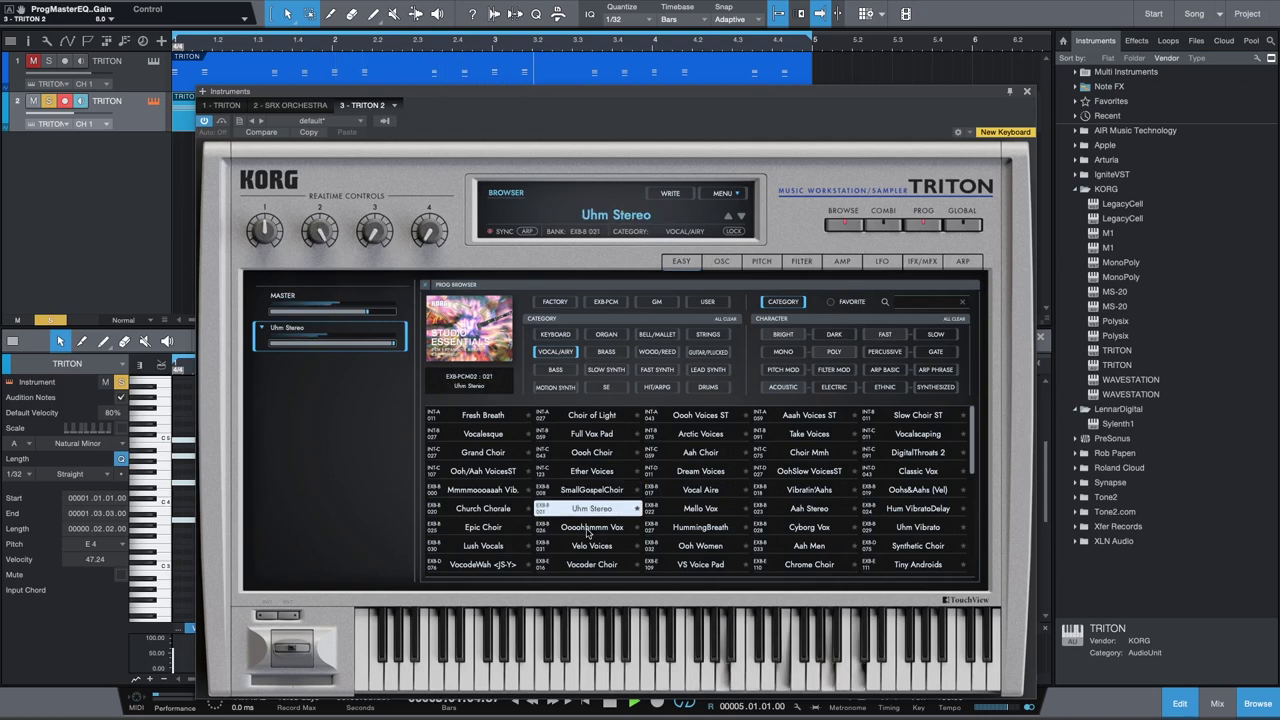
{"action": "left_click", "coordinate": [588, 530]}
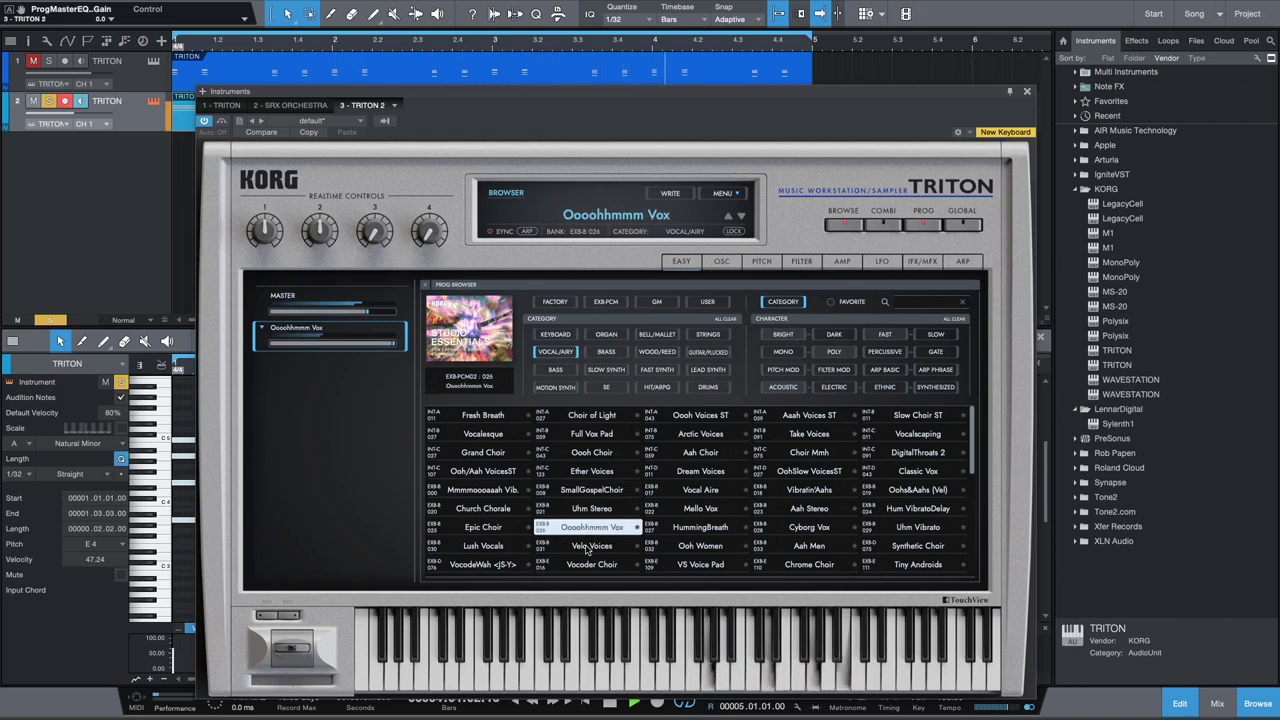
{"action": "left_click", "coordinate": [588, 546]}
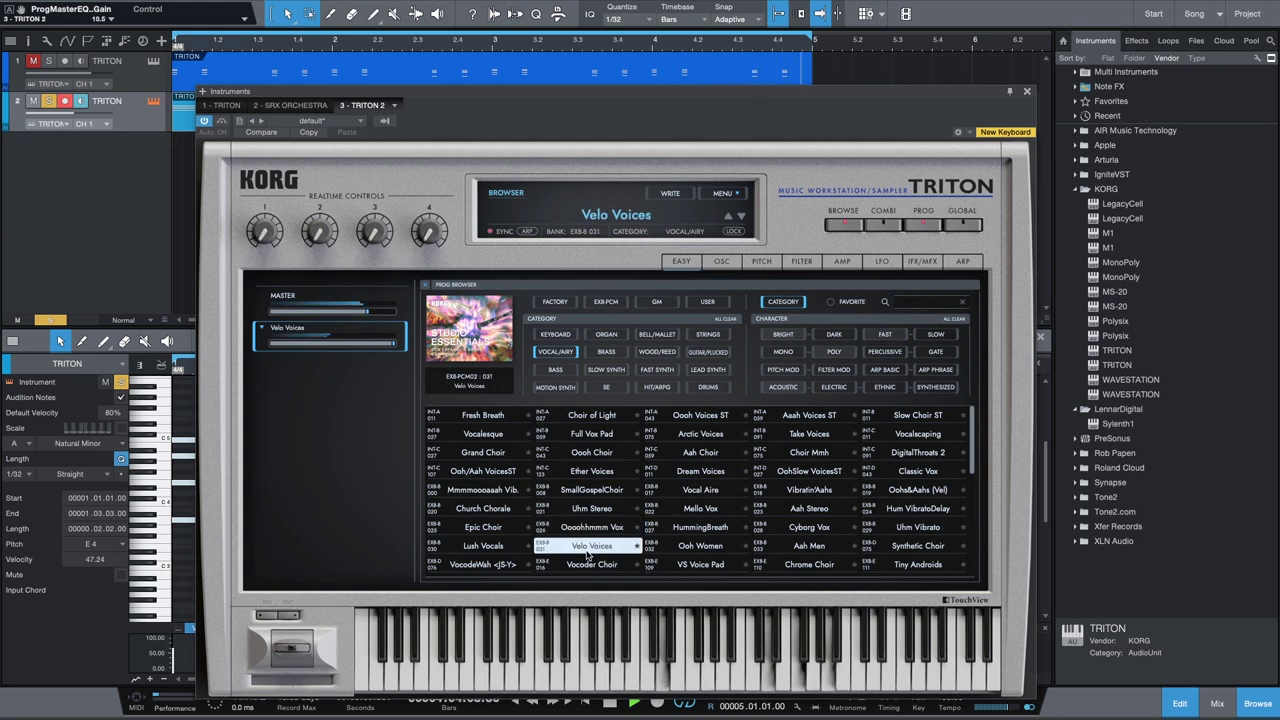
{"action": "left_click", "coordinate": [589, 565]}
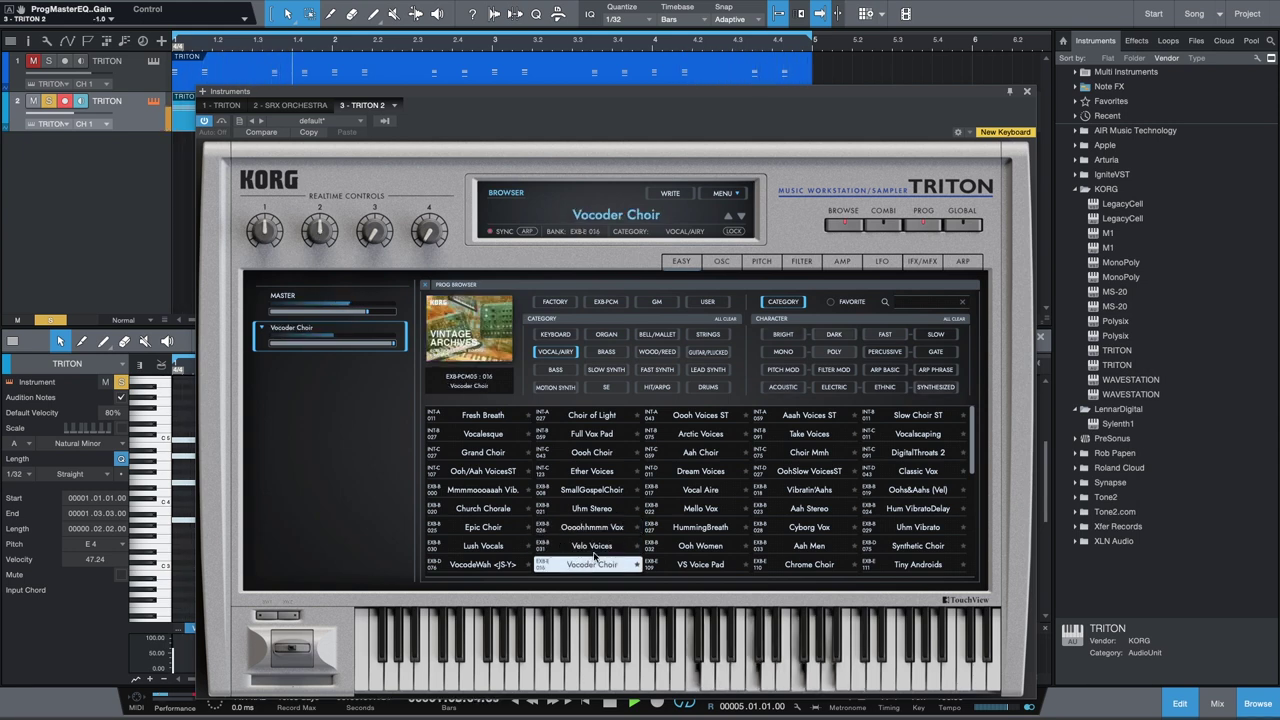
Audition the third-column vocal programs during playback, from Oooh Voices ST down to VS Voice Pad.
{"action": "left_click", "coordinate": [700, 417]}
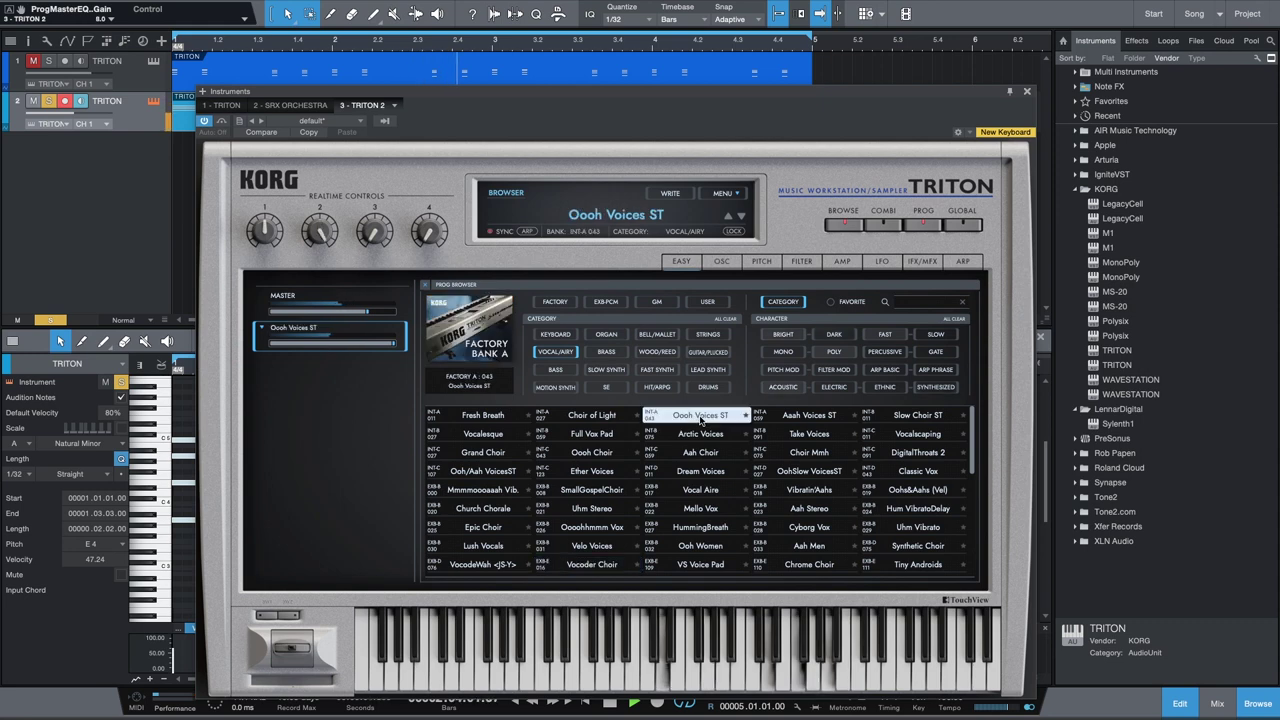
{"action": "left_click", "coordinate": [692, 436]}
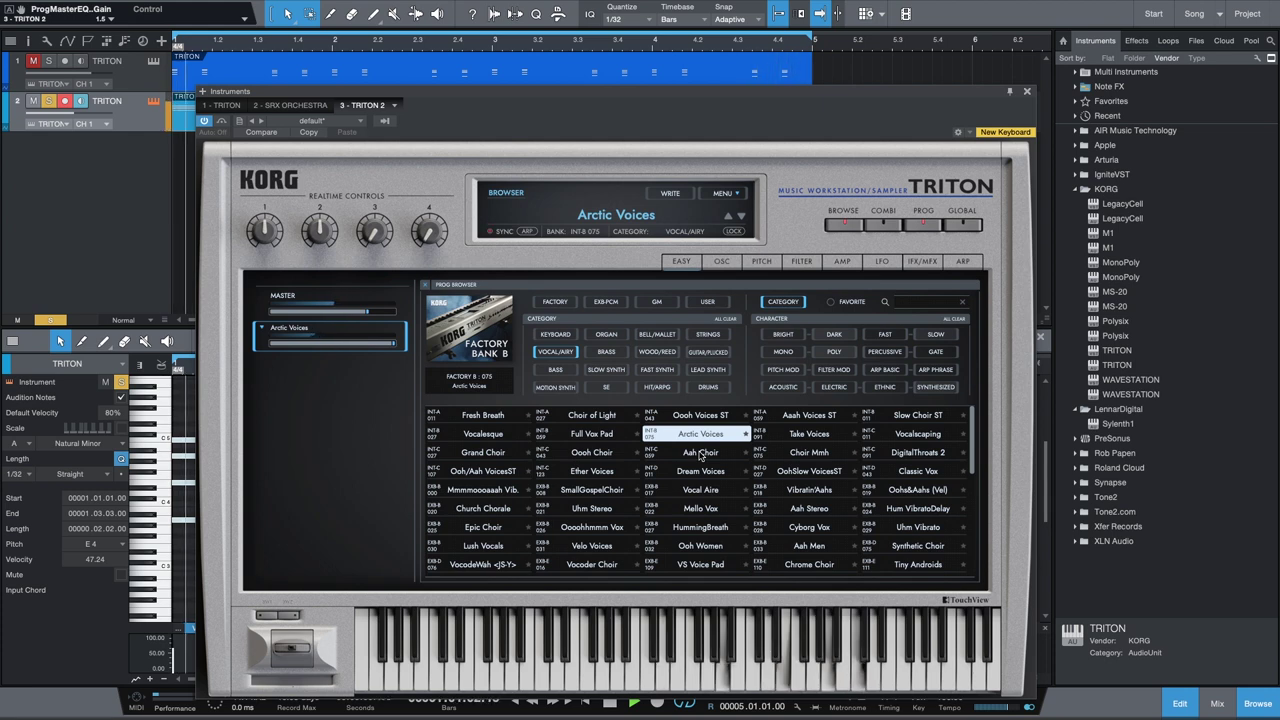
{"action": "left_click", "coordinate": [700, 453]}
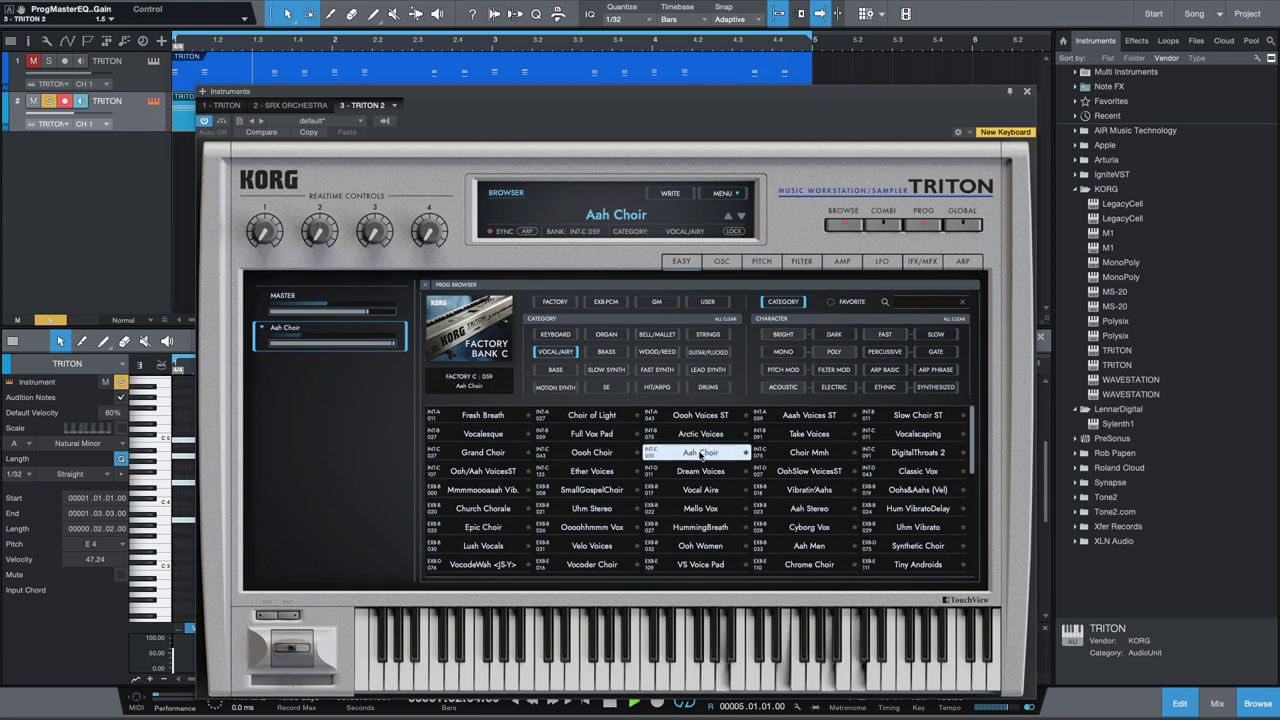
{"action": "left_click", "coordinate": [698, 477]}
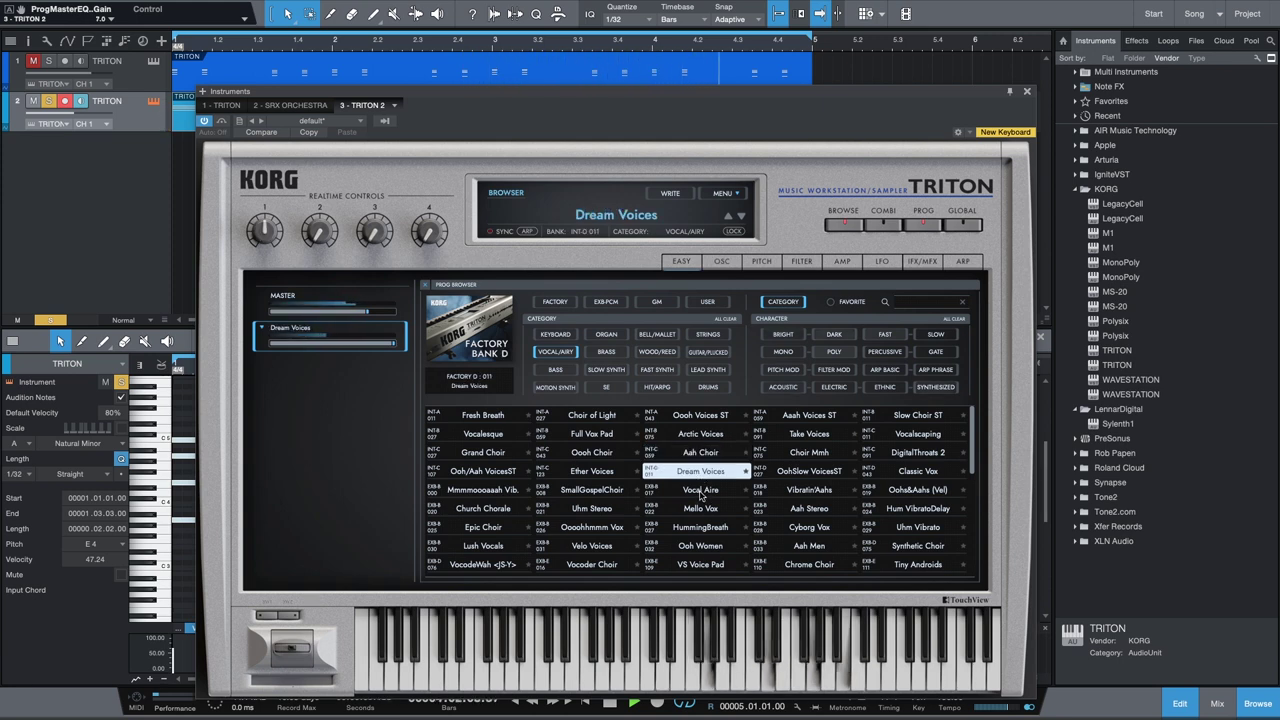
{"action": "left_click", "coordinate": [701, 491]}
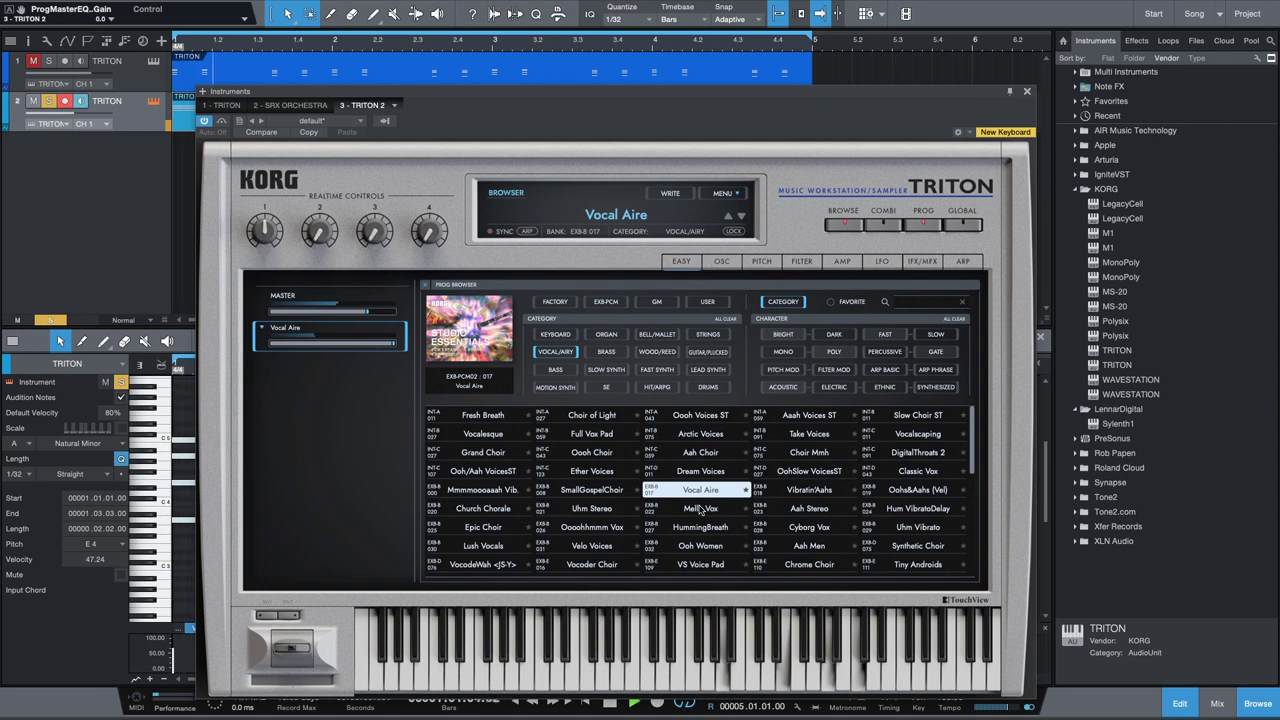
{"action": "left_click", "coordinate": [701, 509]}
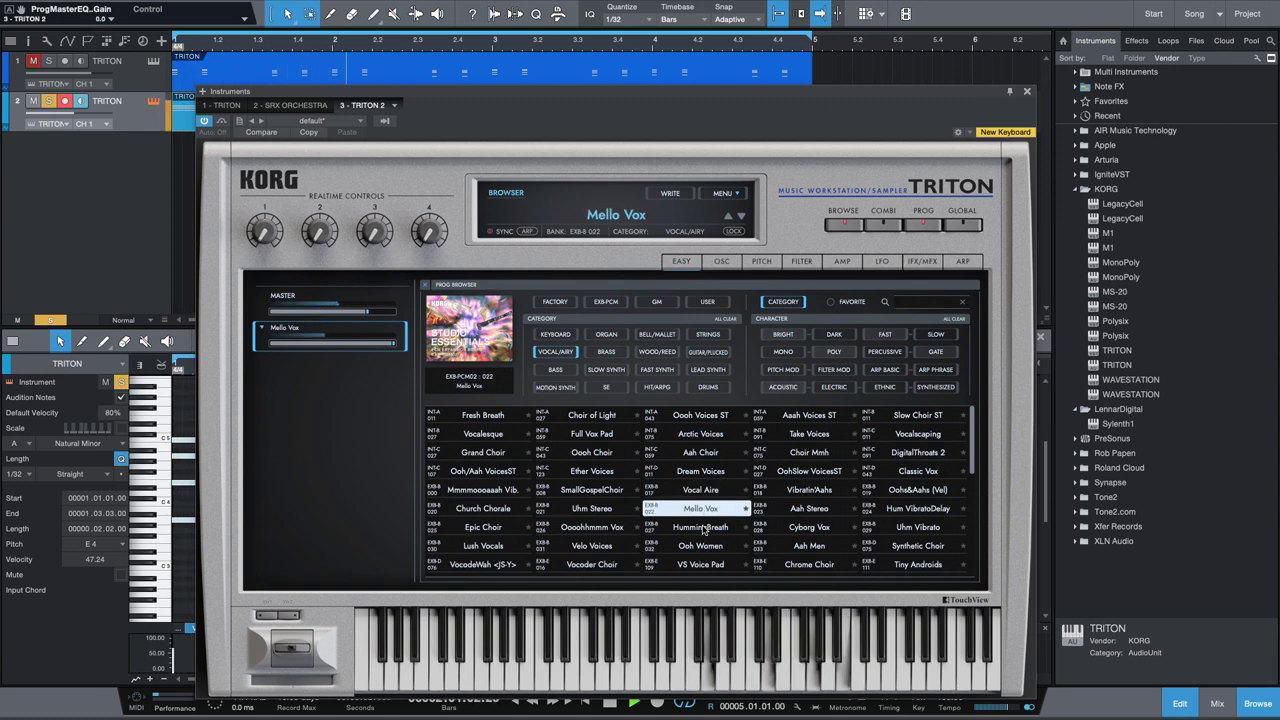
{"action": "left_click", "coordinate": [698, 528]}
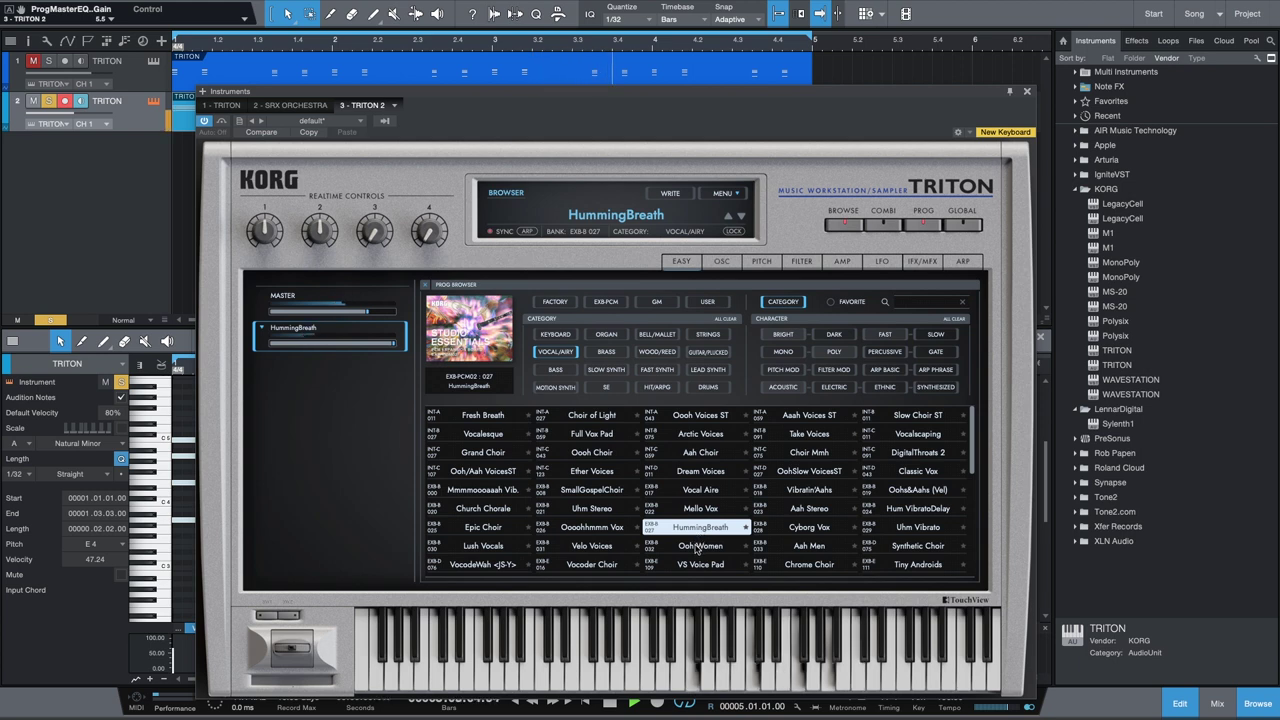
{"action": "left_click", "coordinate": [699, 546]}
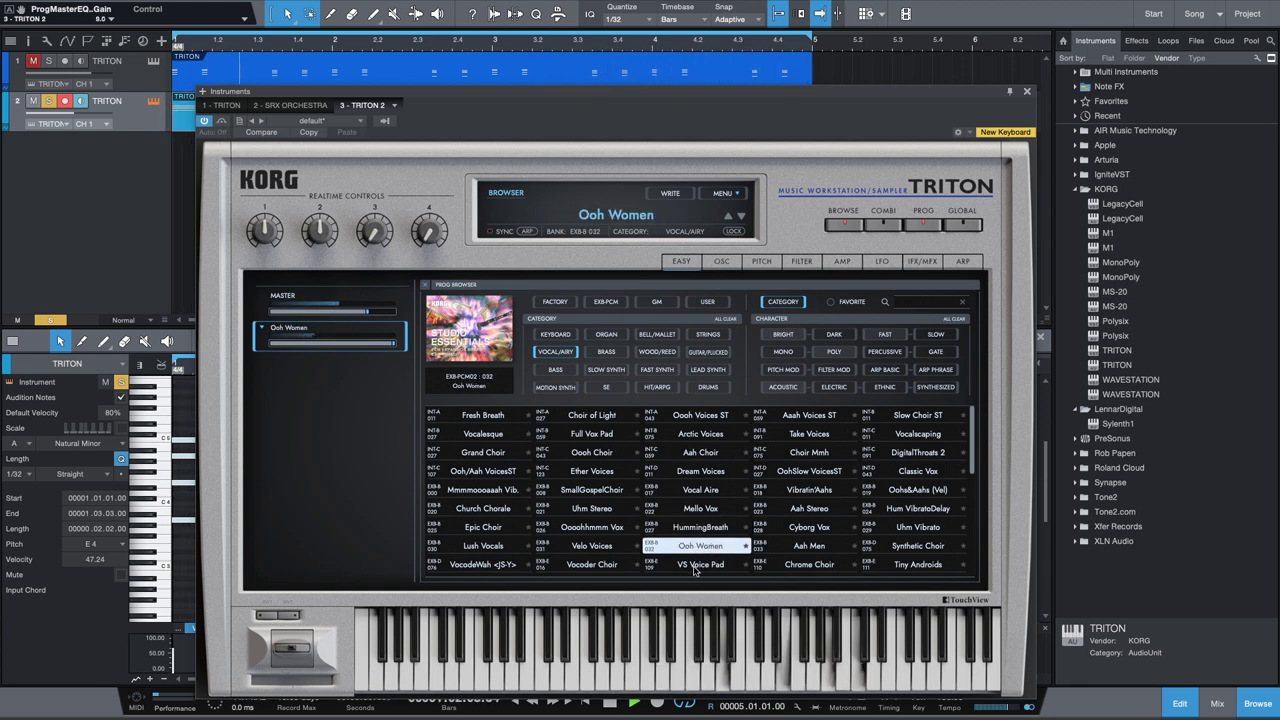
{"action": "left_click", "coordinate": [695, 566]}
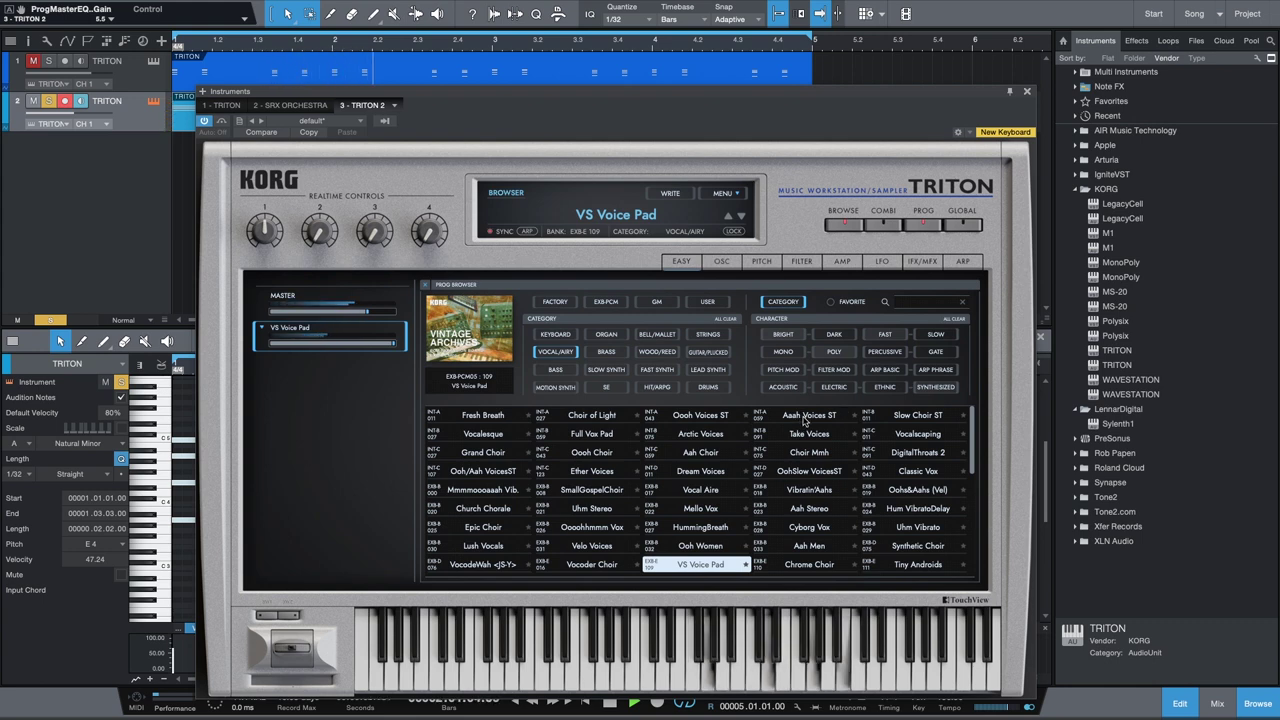
Audition the fourth-column vocal programs during playback, from Aaah Voices ST down to Chrome Choir.
{"action": "left_click", "coordinate": [803, 418]}
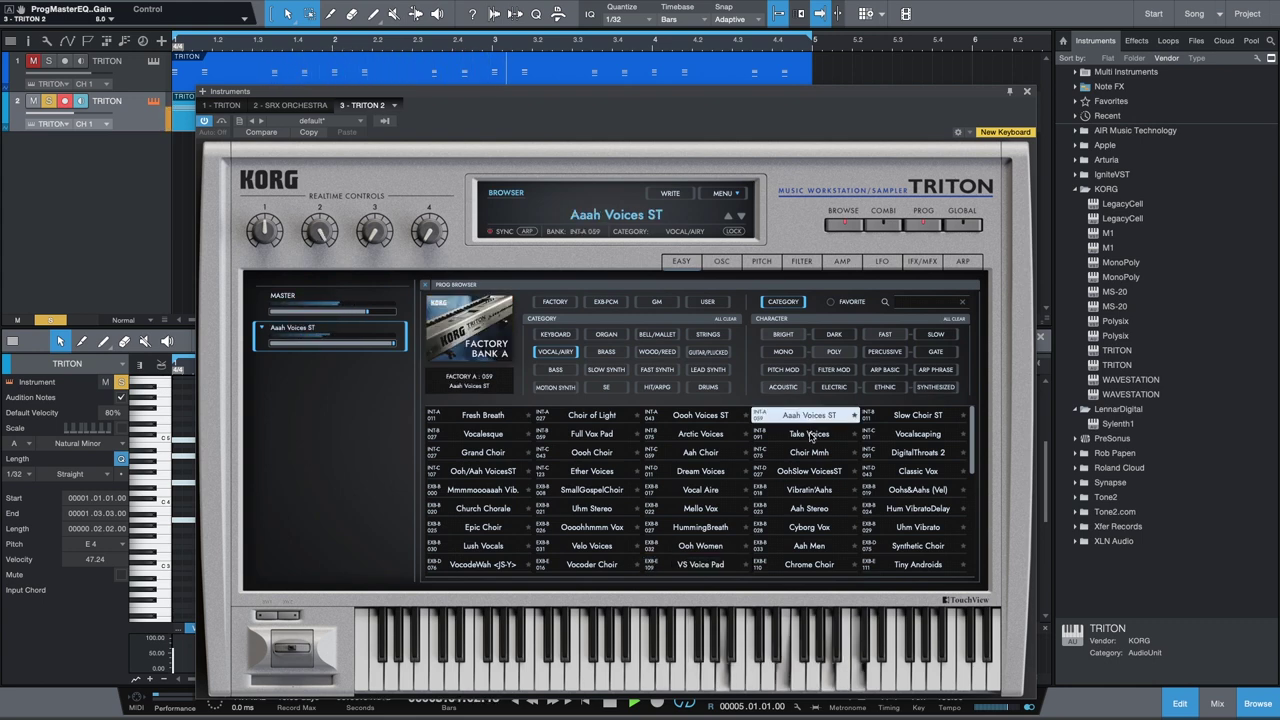
{"action": "left_click", "coordinate": [811, 437]}
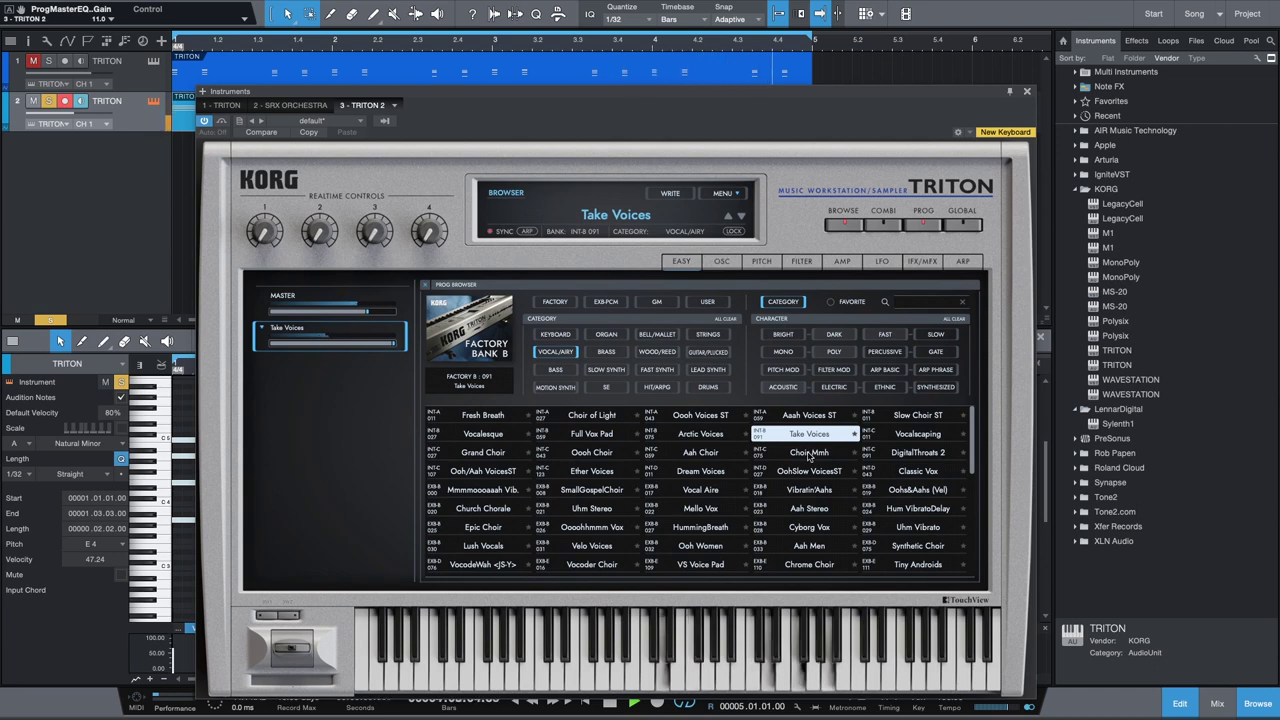
{"action": "left_click", "coordinate": [809, 455]}
{"action": "left_click", "coordinate": [809, 472]}
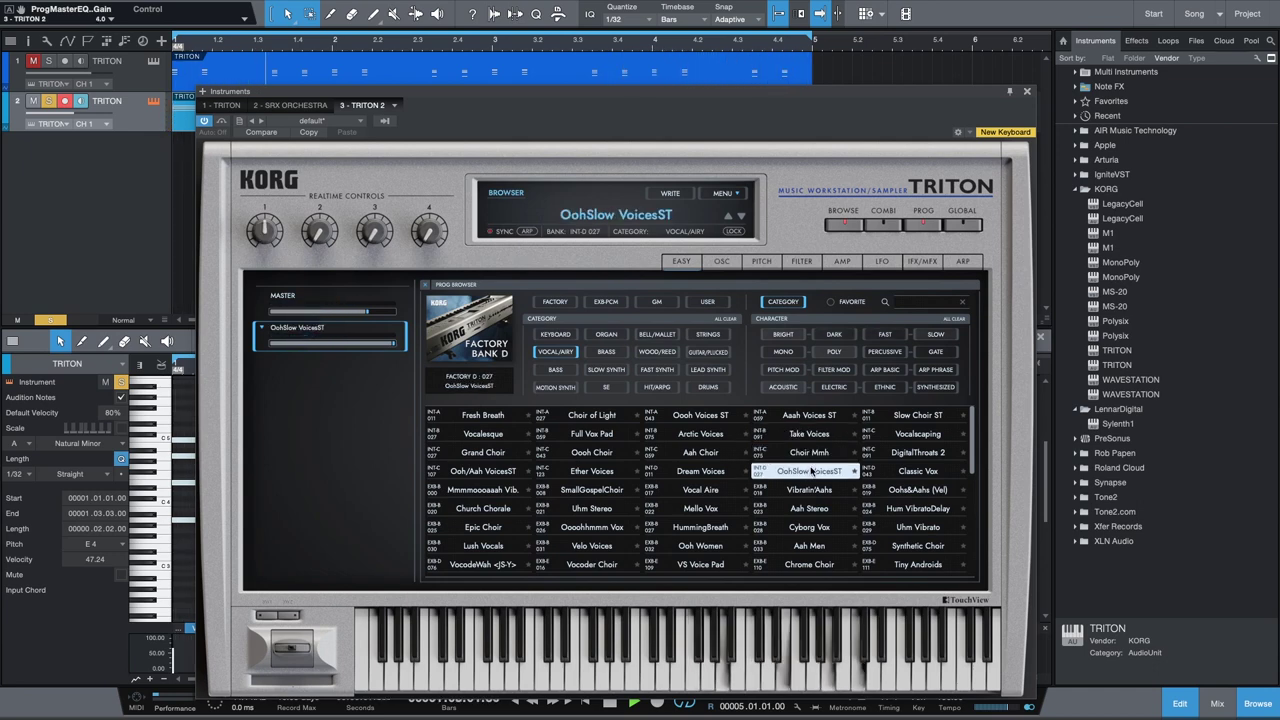
{"action": "left_click", "coordinate": [809, 490]}
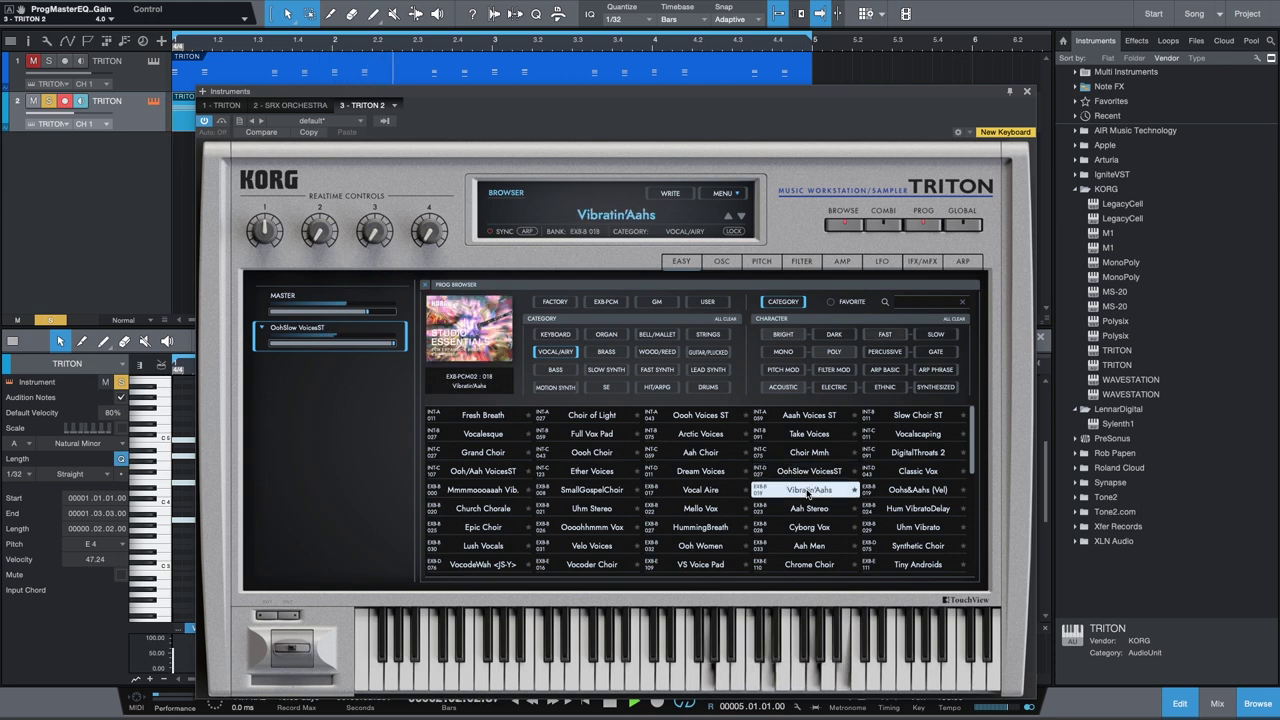
{"action": "left_click", "coordinate": [810, 509]}
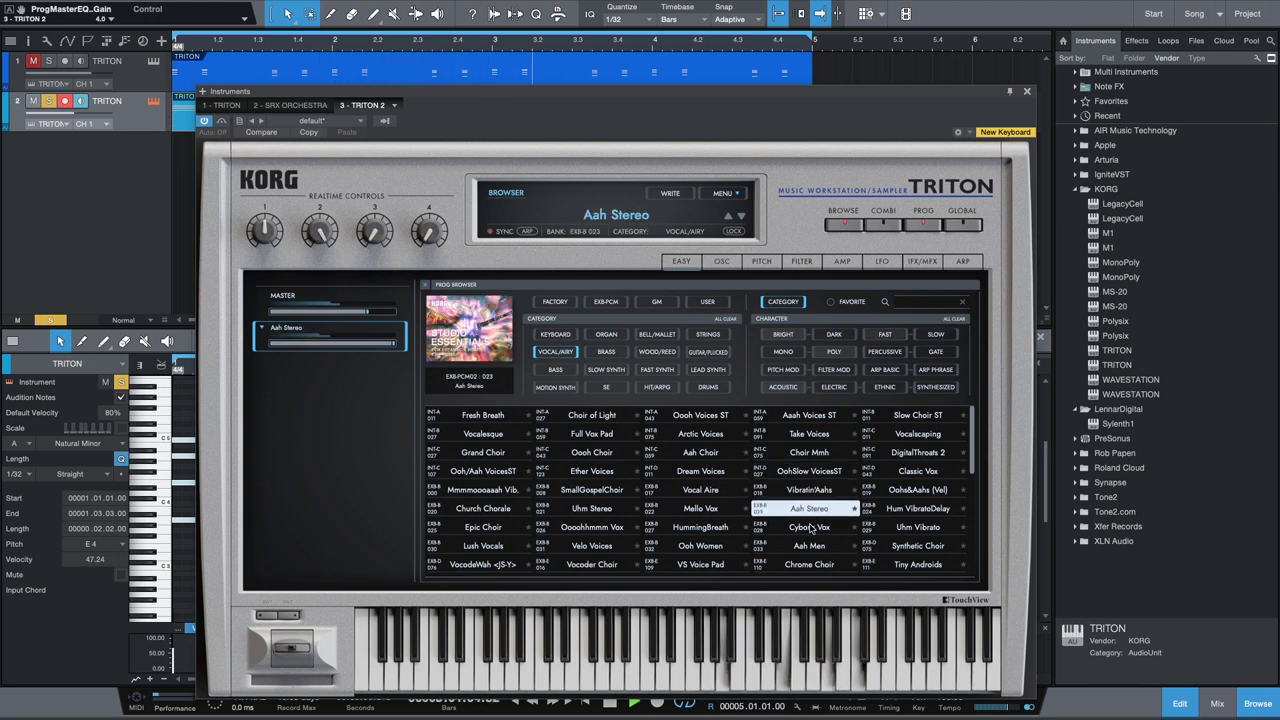
{"action": "left_click", "coordinate": [809, 527]}
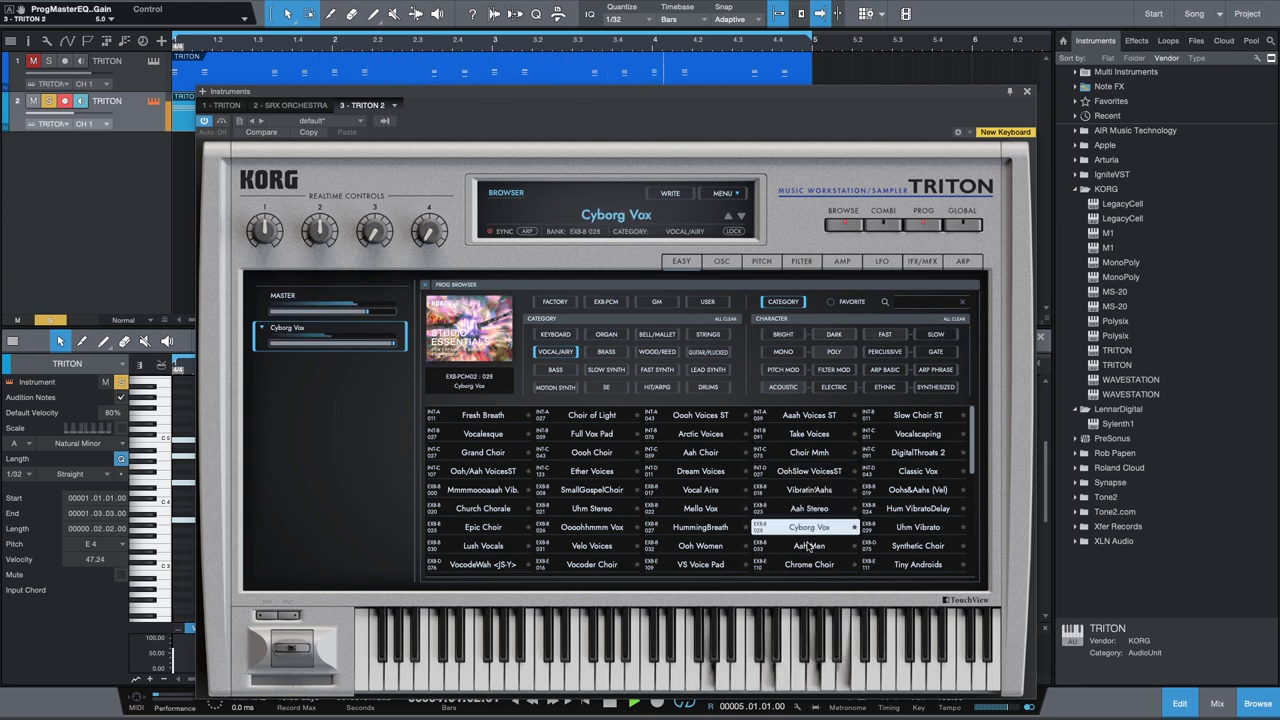
{"action": "left_click", "coordinate": [809, 545]}
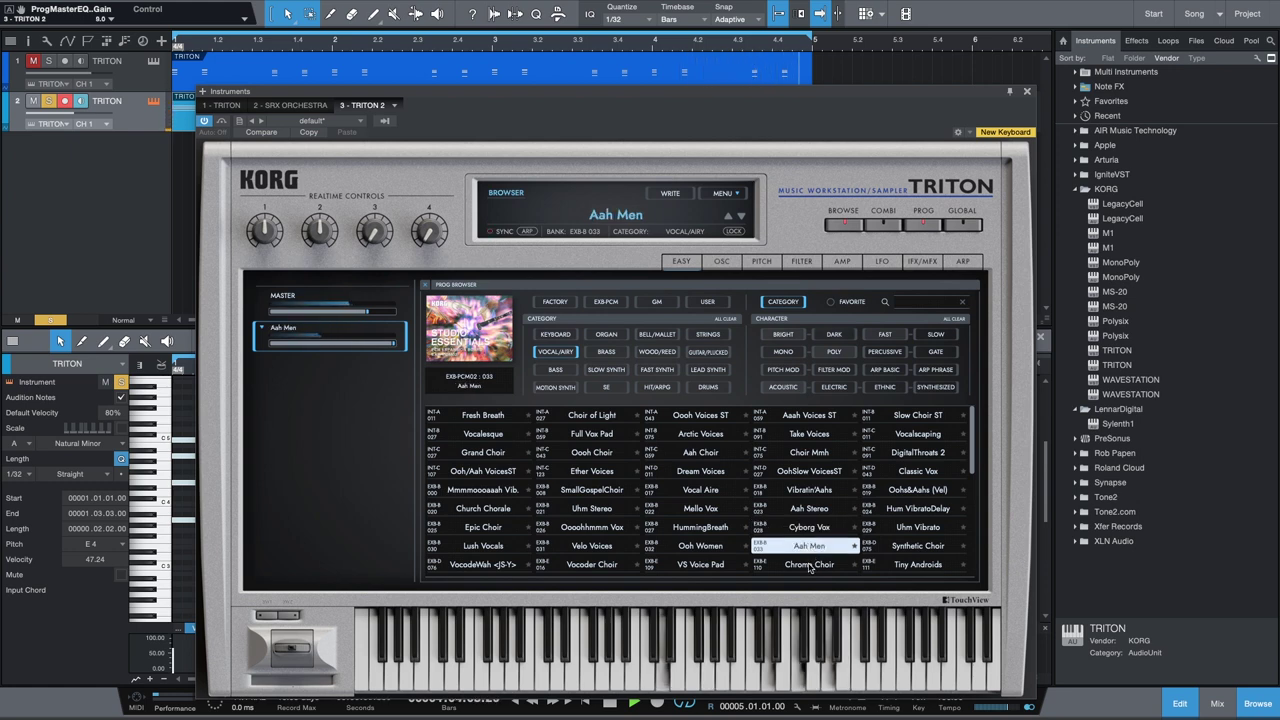
{"action": "left_click", "coordinate": [809, 566]}
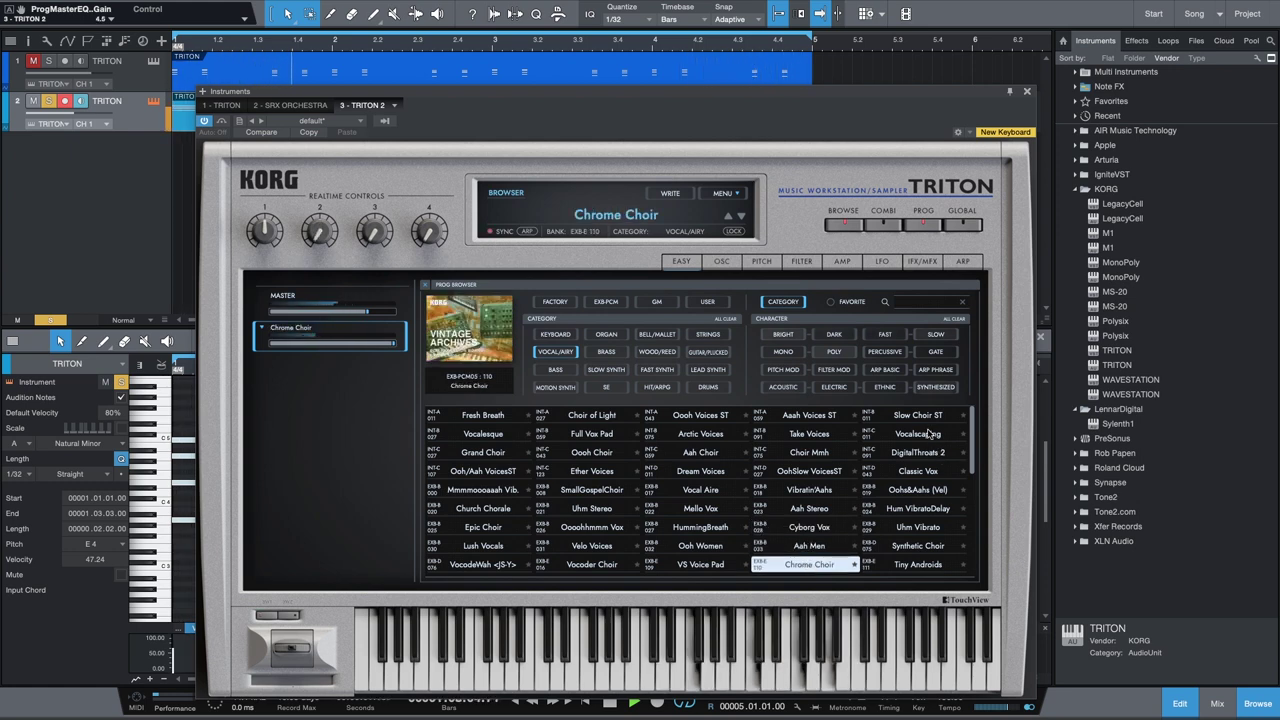
Audition the fifth-column vocal programs during playback, from Slow Choir ST down to the EXB-H version of DigitalThroats 2.
{"action": "left_click", "coordinate": [925, 418]}
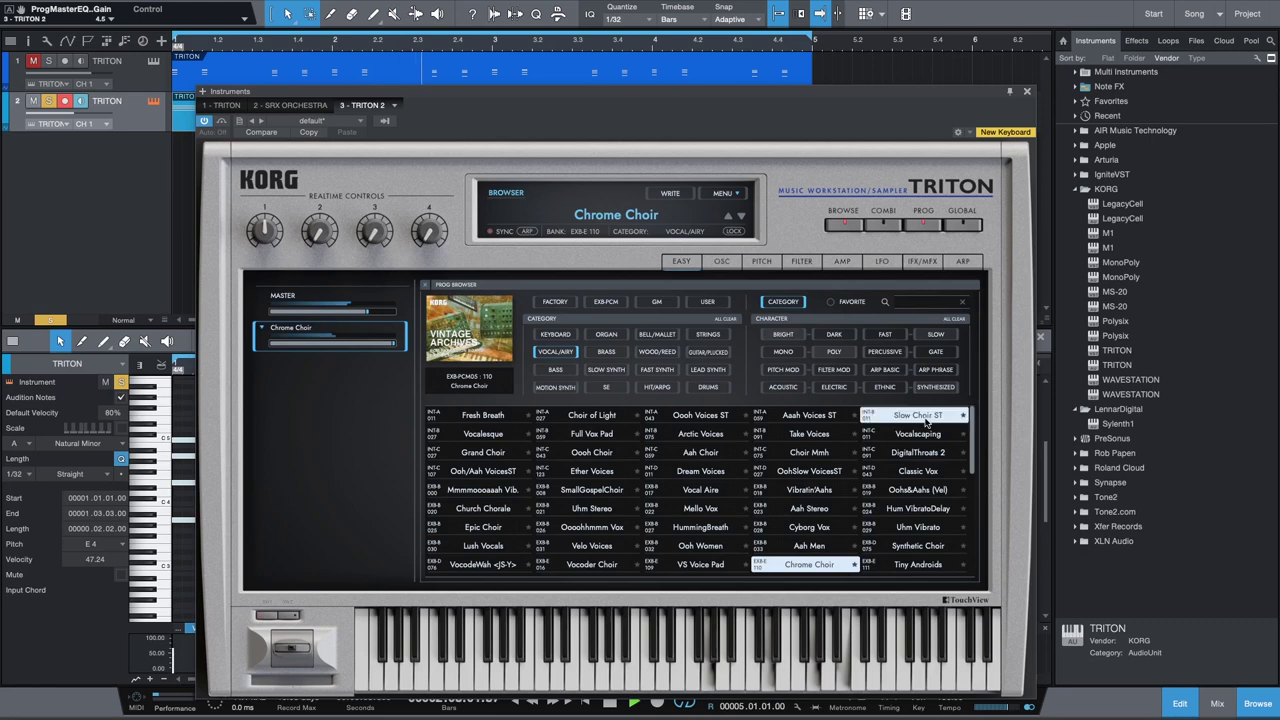
{"action": "left_click", "coordinate": [919, 434]}
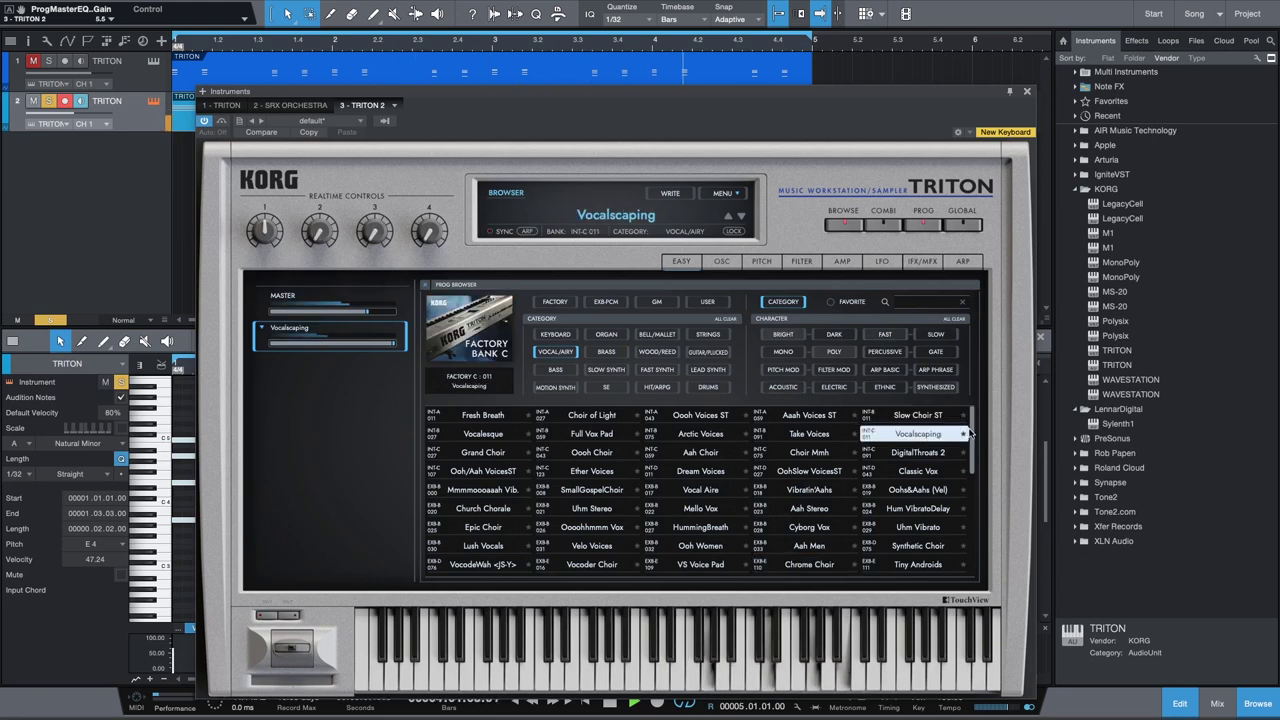
{"action": "scroll", "coordinate": [932, 438], "scroll_direction": "down", "scroll_amount": 2}
{"action": "left_click", "coordinate": [925, 425]}
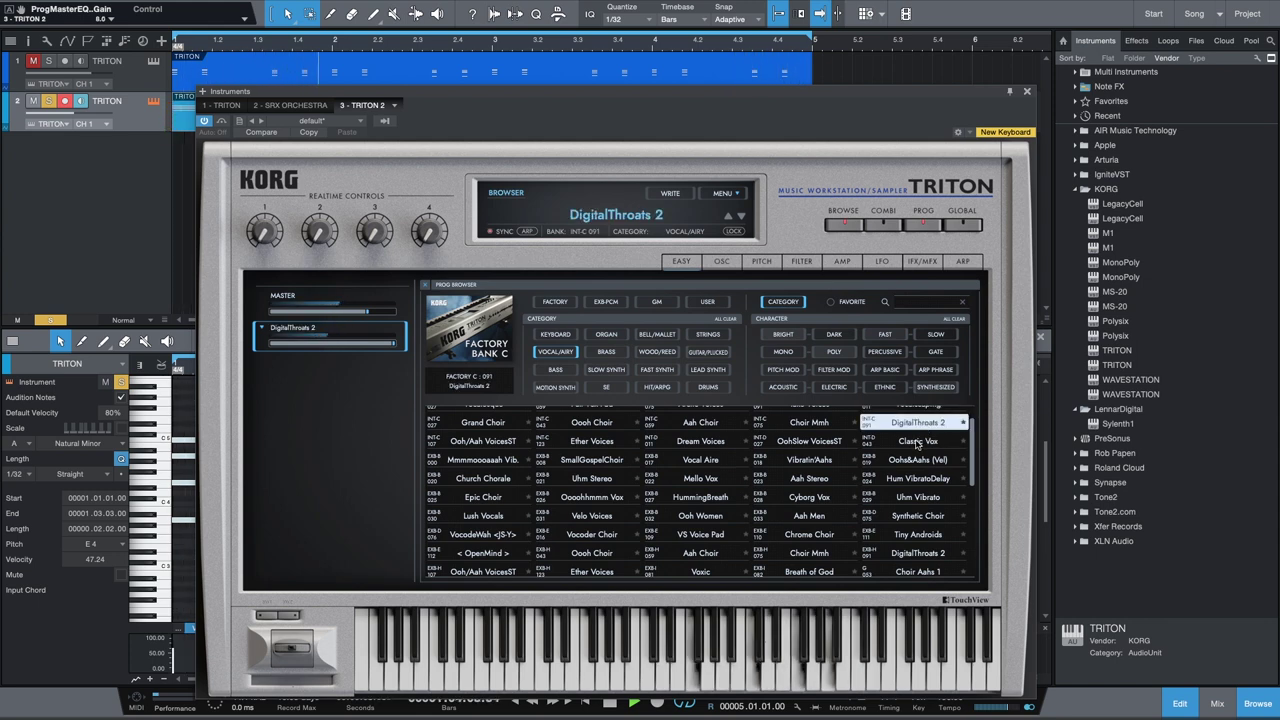
{"action": "left_click", "coordinate": [917, 442]}
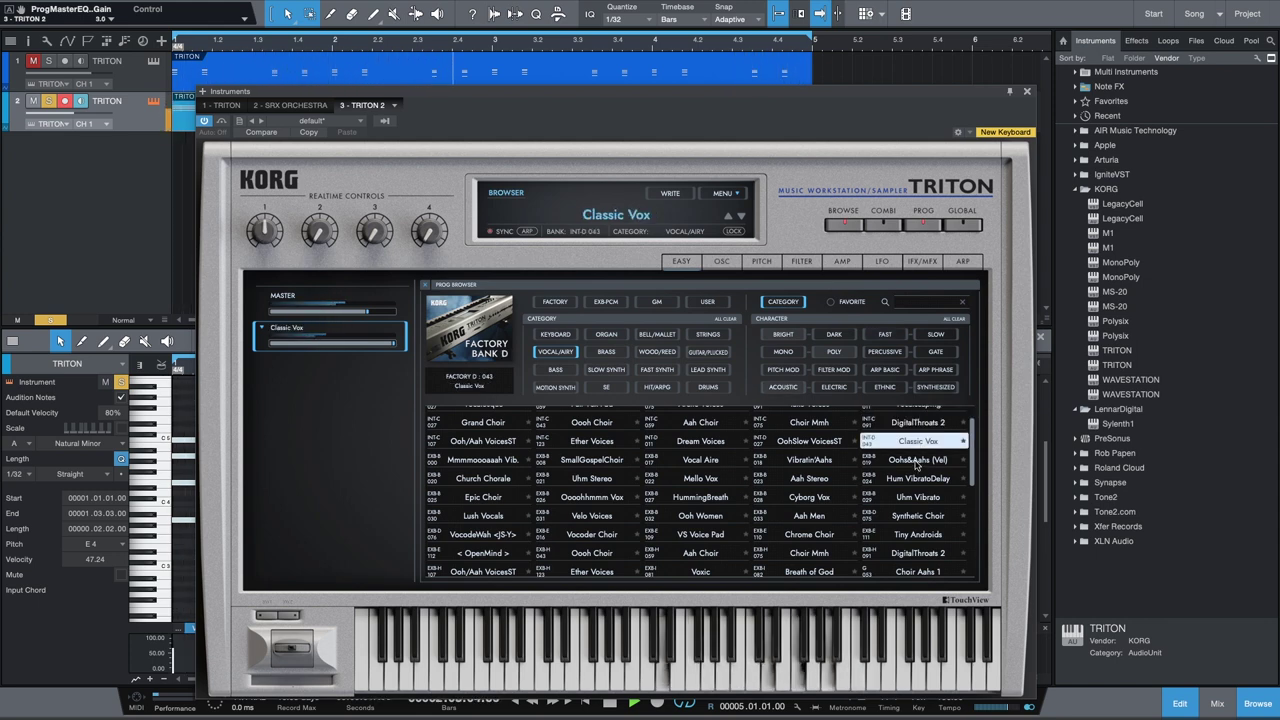
{"action": "left_click", "coordinate": [916, 461]}
{"action": "left_click", "coordinate": [916, 479]}
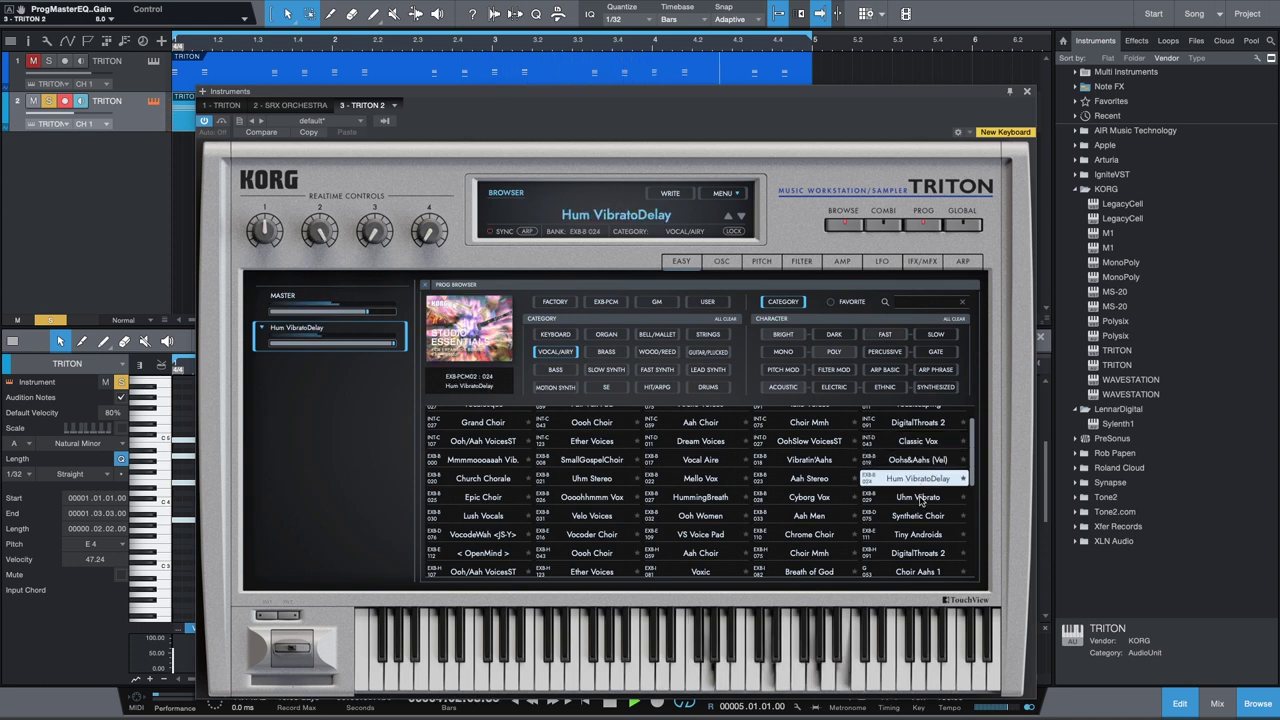
{"action": "left_click", "coordinate": [921, 499]}
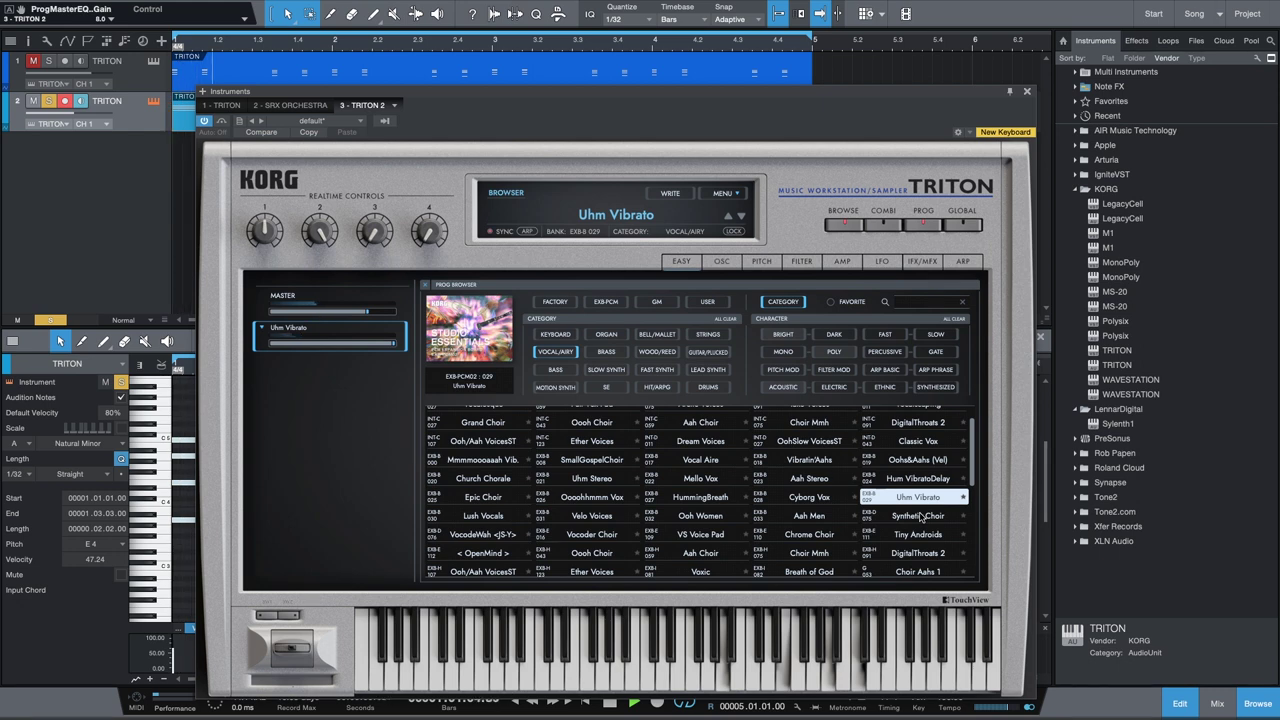
{"action": "left_click", "coordinate": [919, 516]}
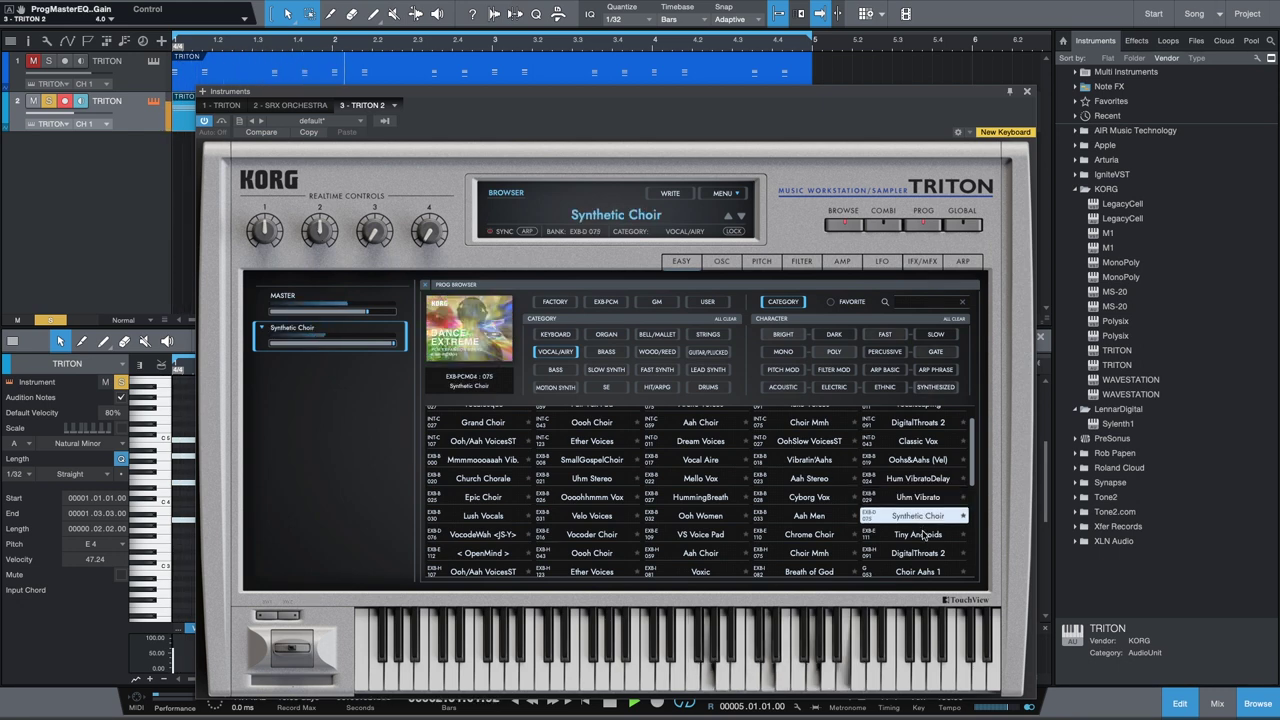
{"action": "left_click", "coordinate": [920, 535]}
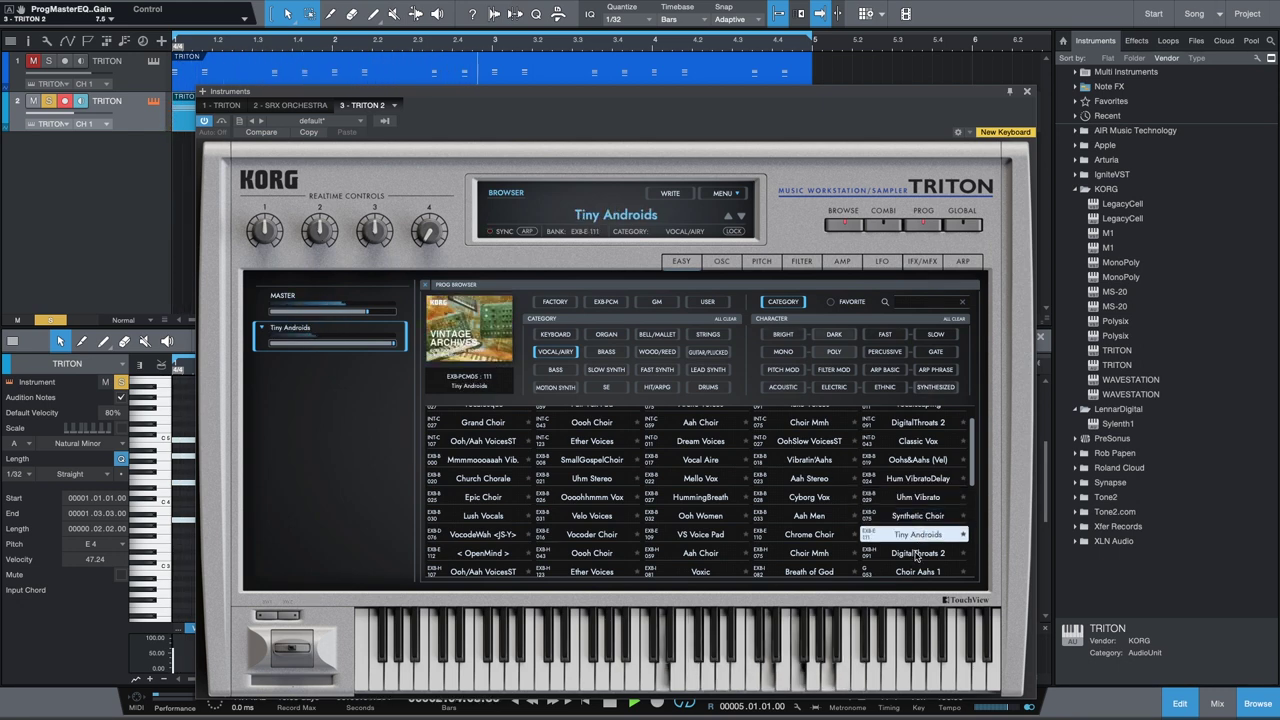
{"action": "left_click", "coordinate": [916, 555]}
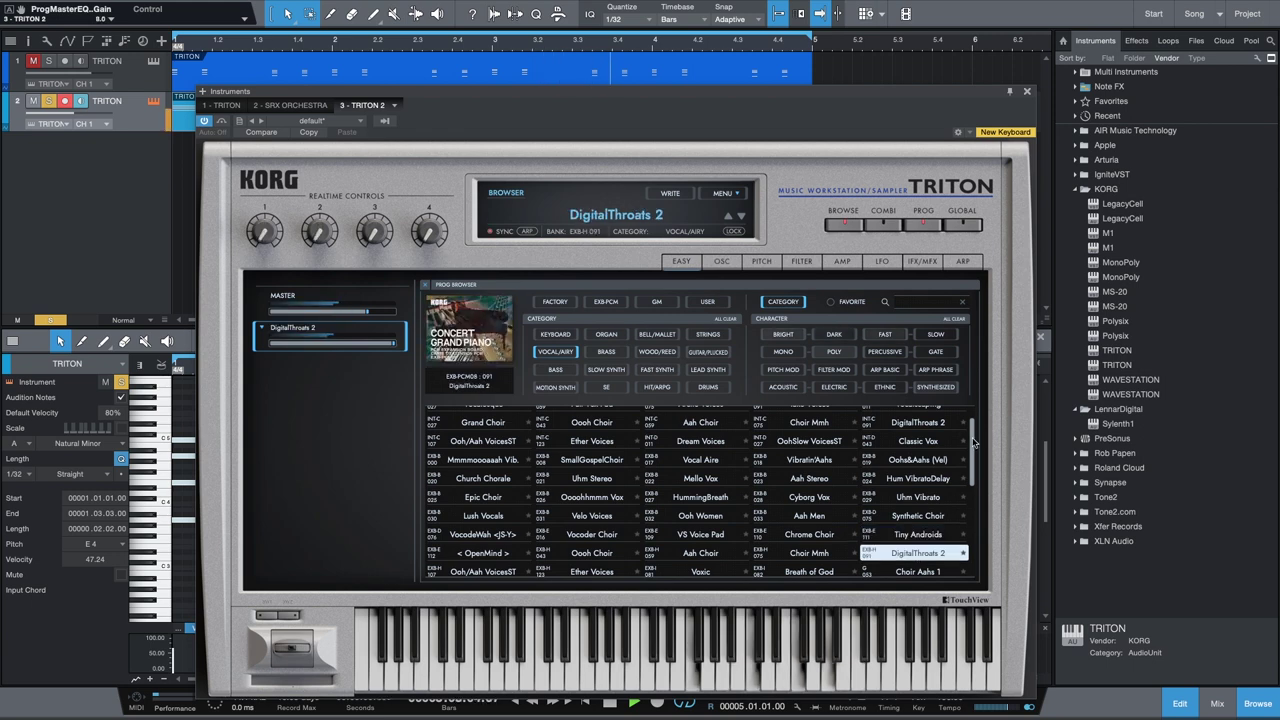
Audition the GM vocal programs Choir Aahs 1, Halo Pad and Itopia further down the fifth column.
{"action": "left_click_drag", "start_coordinate": [972, 446], "coordinate": [963, 476]}
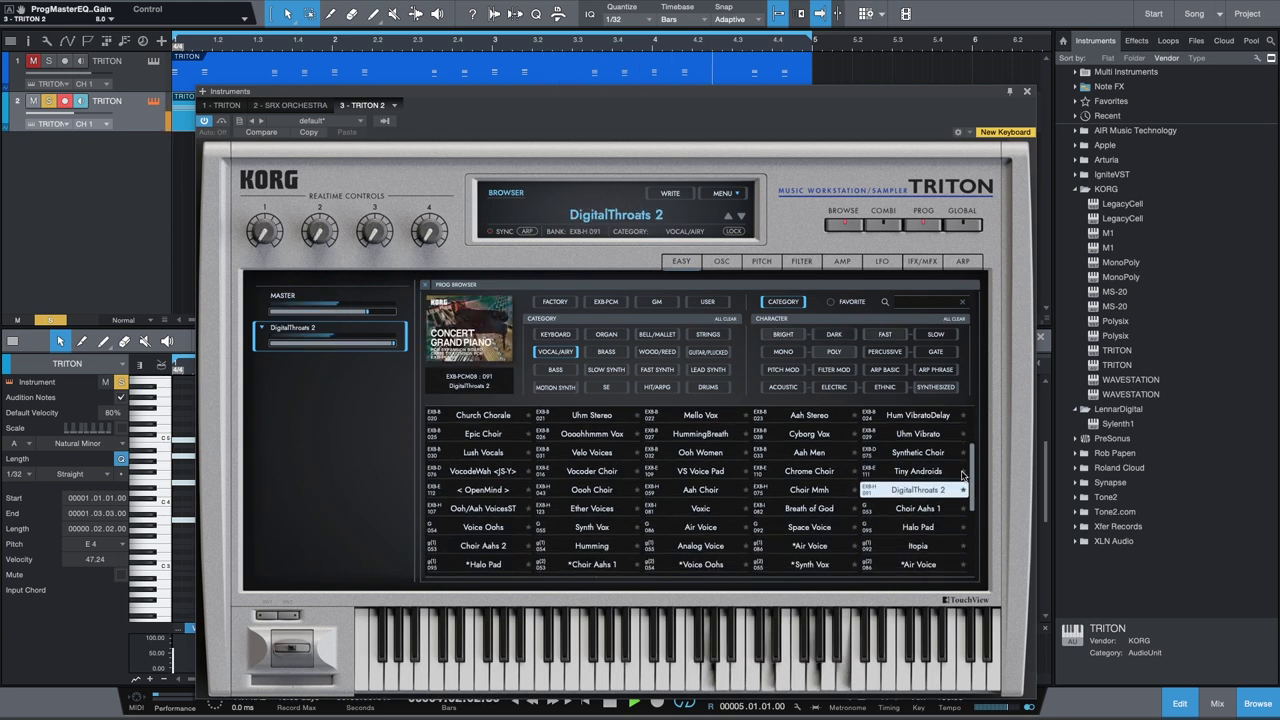
{"action": "left_click", "coordinate": [919, 510]}
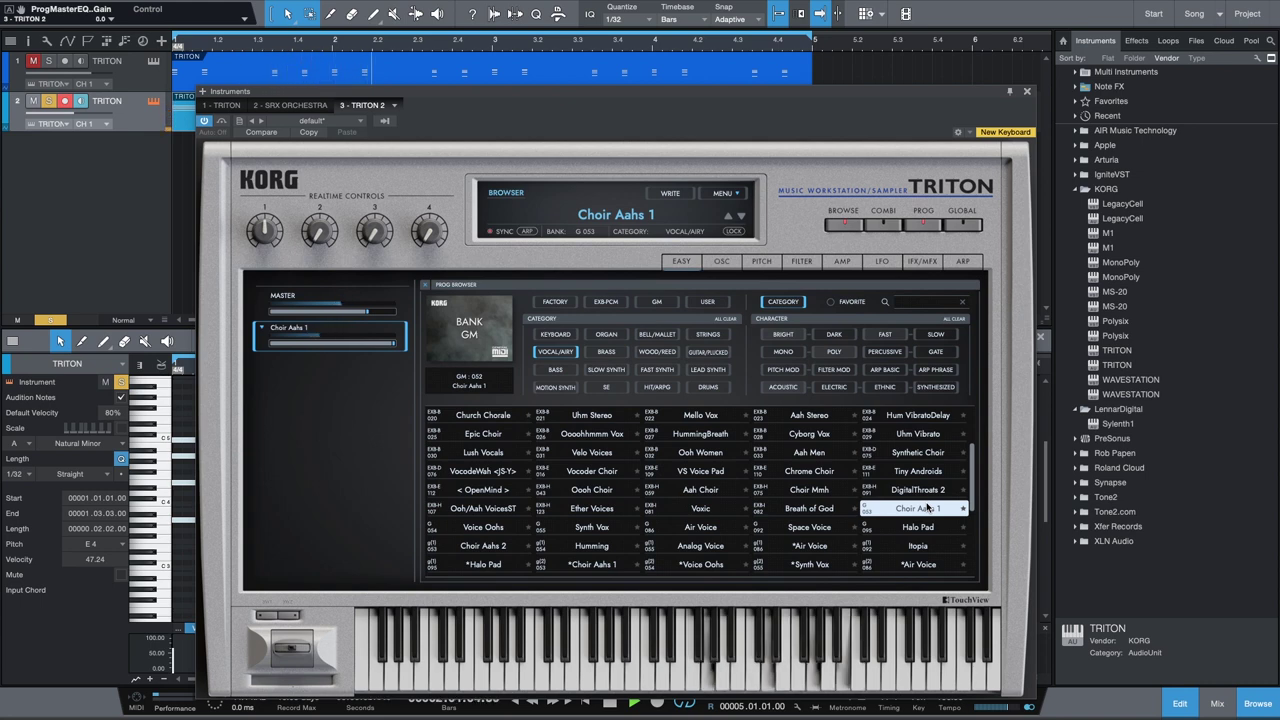
{"action": "left_click", "coordinate": [929, 528]}
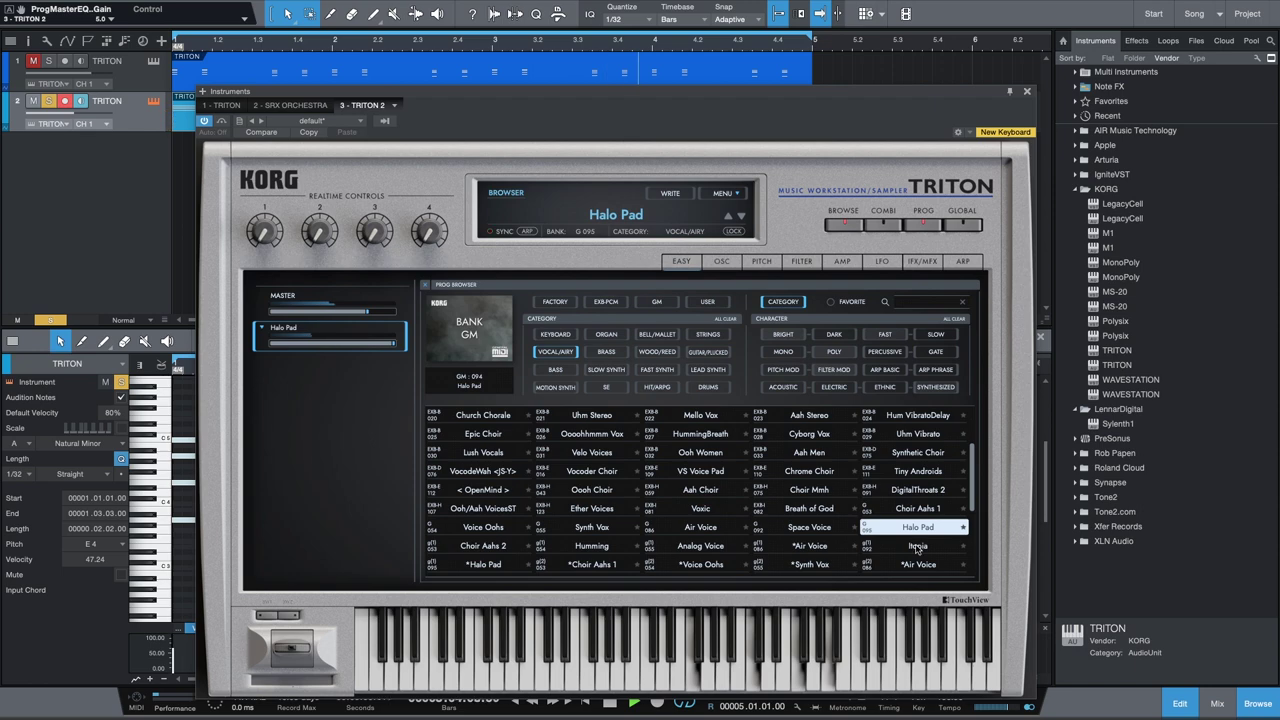
{"action": "left_click", "coordinate": [919, 547]}
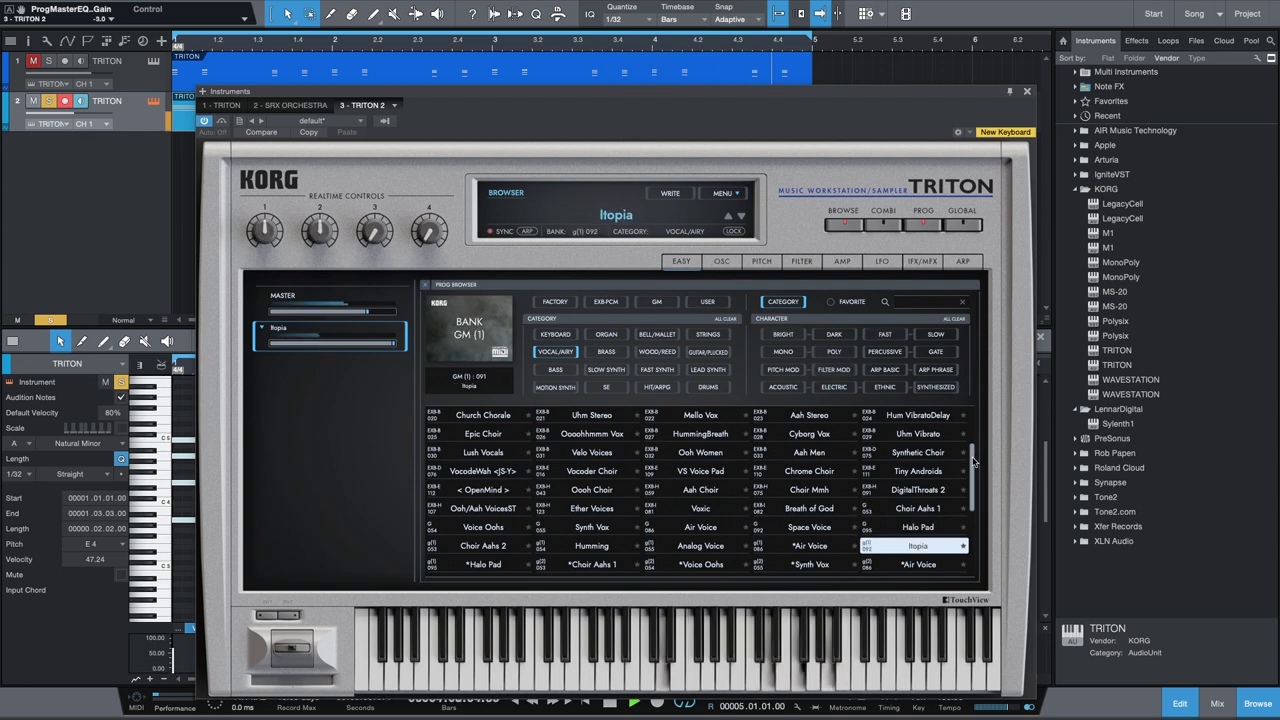
Audition the GM variation programs in the last two rows of the list, including *Halo Pad, *Space Voice, *Air Voice and *Synth Vox.
{"action": "left_click_drag", "start_coordinate": [973, 465], "coordinate": [974, 568]}
{"action": "left_click", "coordinate": [810, 569]}
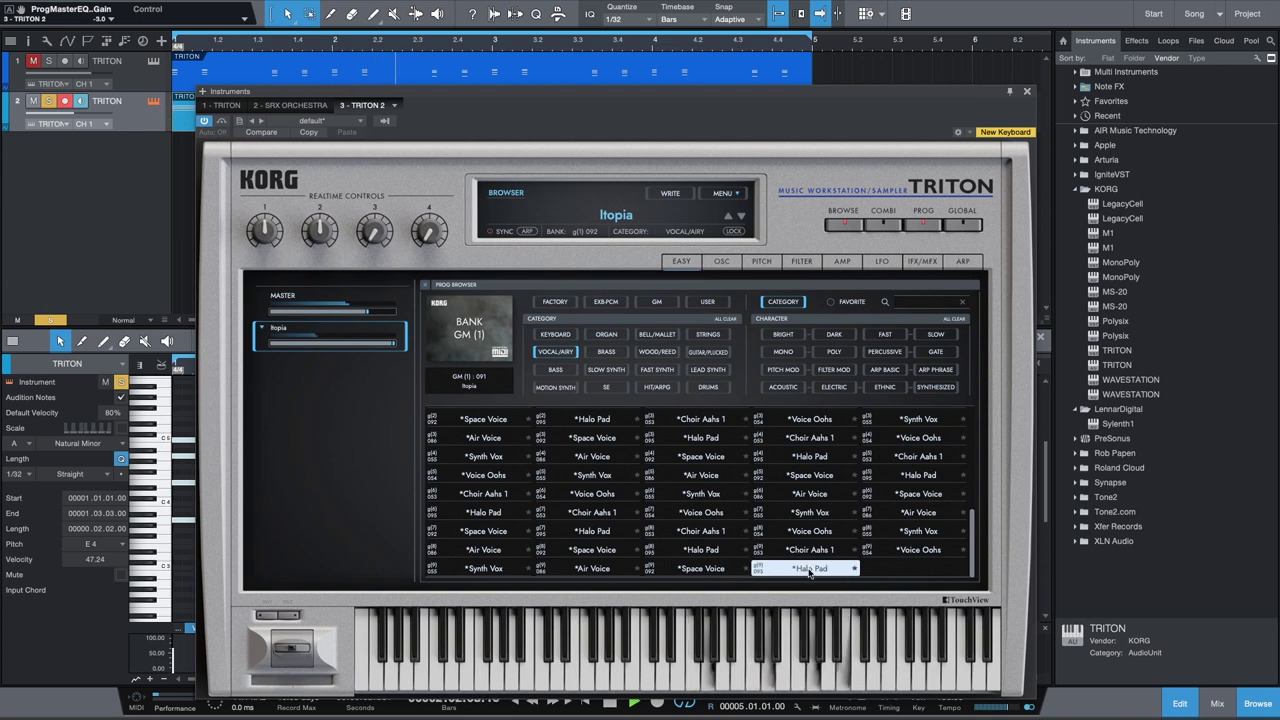
{"action": "left_click", "coordinate": [694, 570]}
{"action": "left_click", "coordinate": [592, 569]}
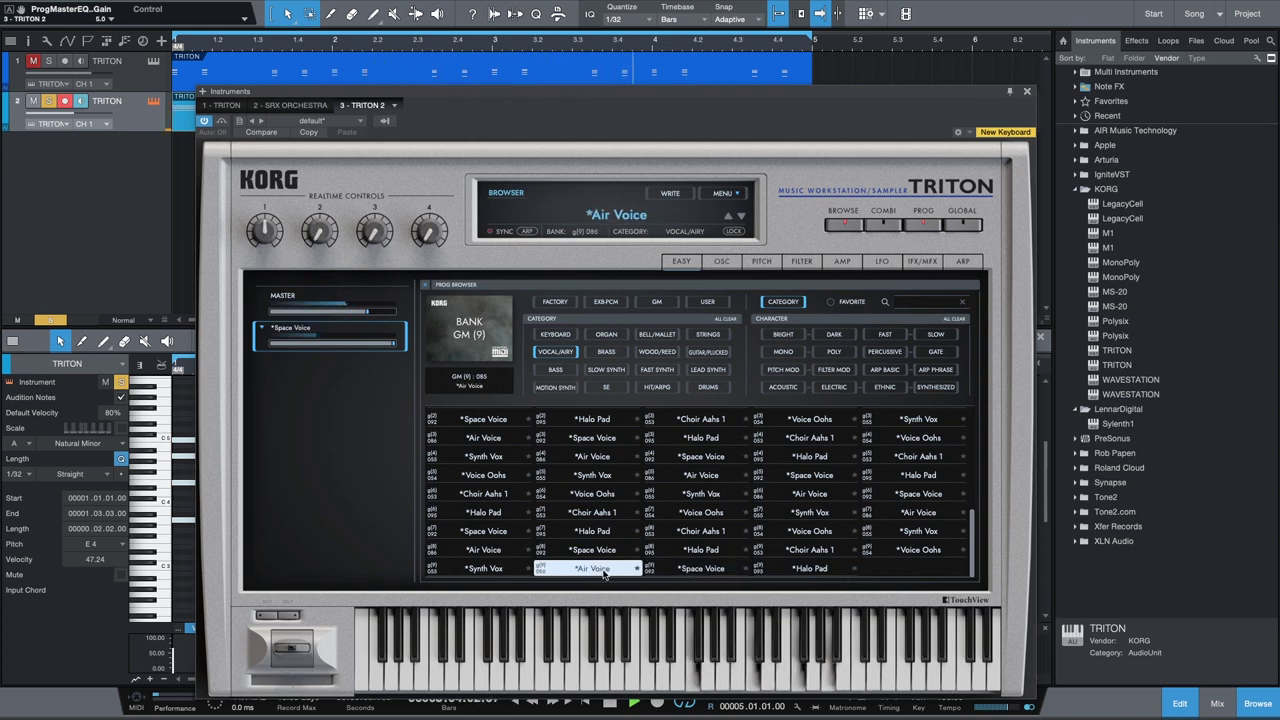
{"action": "left_click", "coordinate": [488, 569]}
{"action": "left_click", "coordinate": [490, 551]}
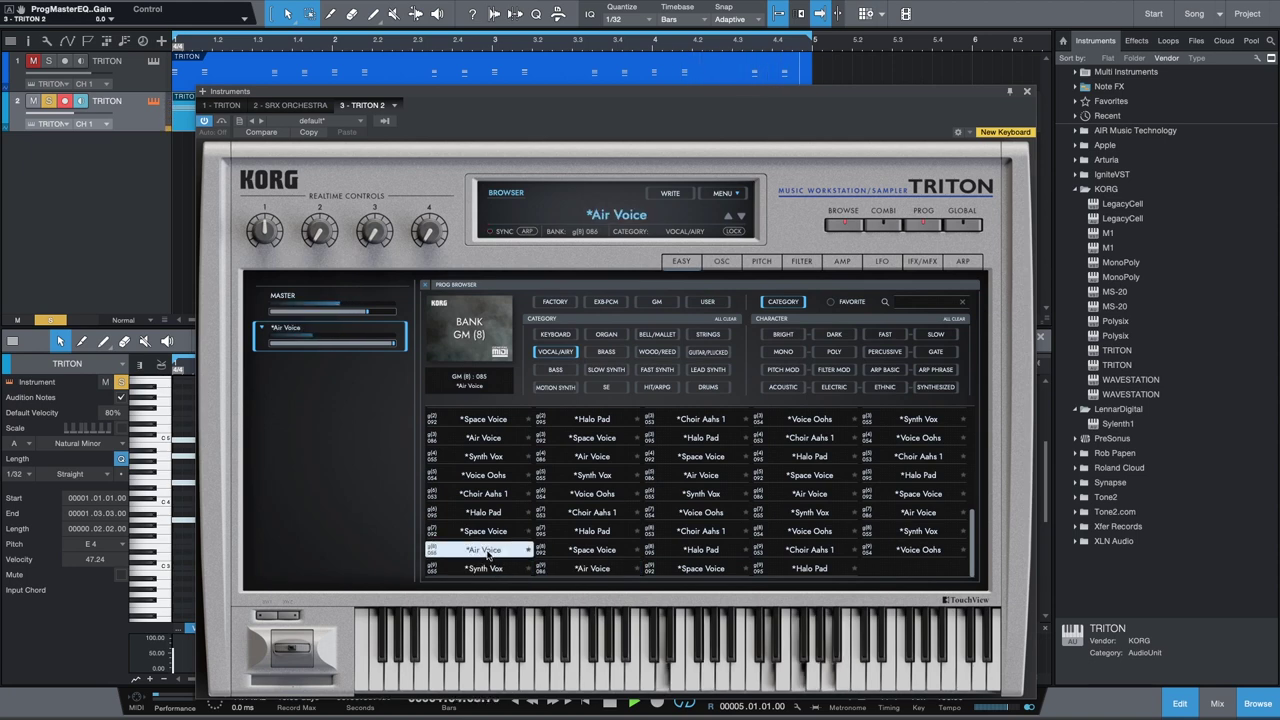
{"action": "left_click", "coordinate": [592, 551]}
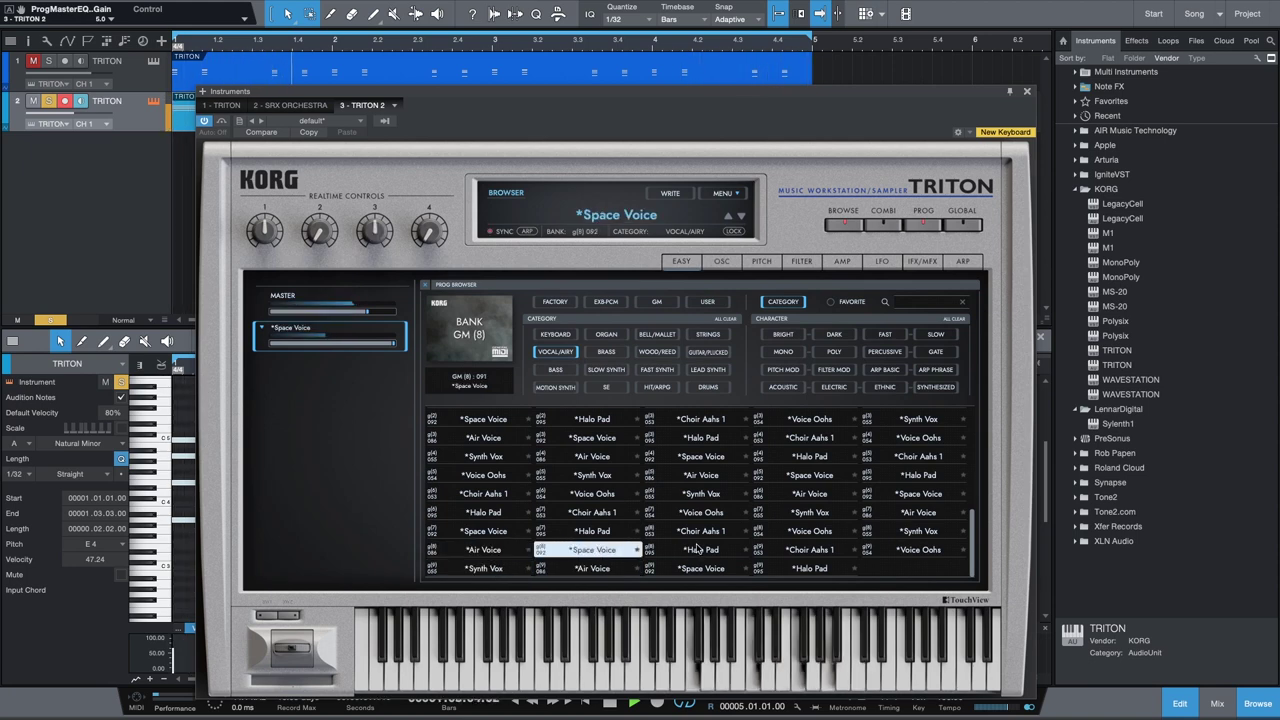
Audition the GM variations higher up the list: *Synth Vox from GM (6), *Space Voice from GM (2), *Air Voice and *Choir Aahs 1 from GM (3).
{"action": "left_click", "coordinate": [702, 496]}
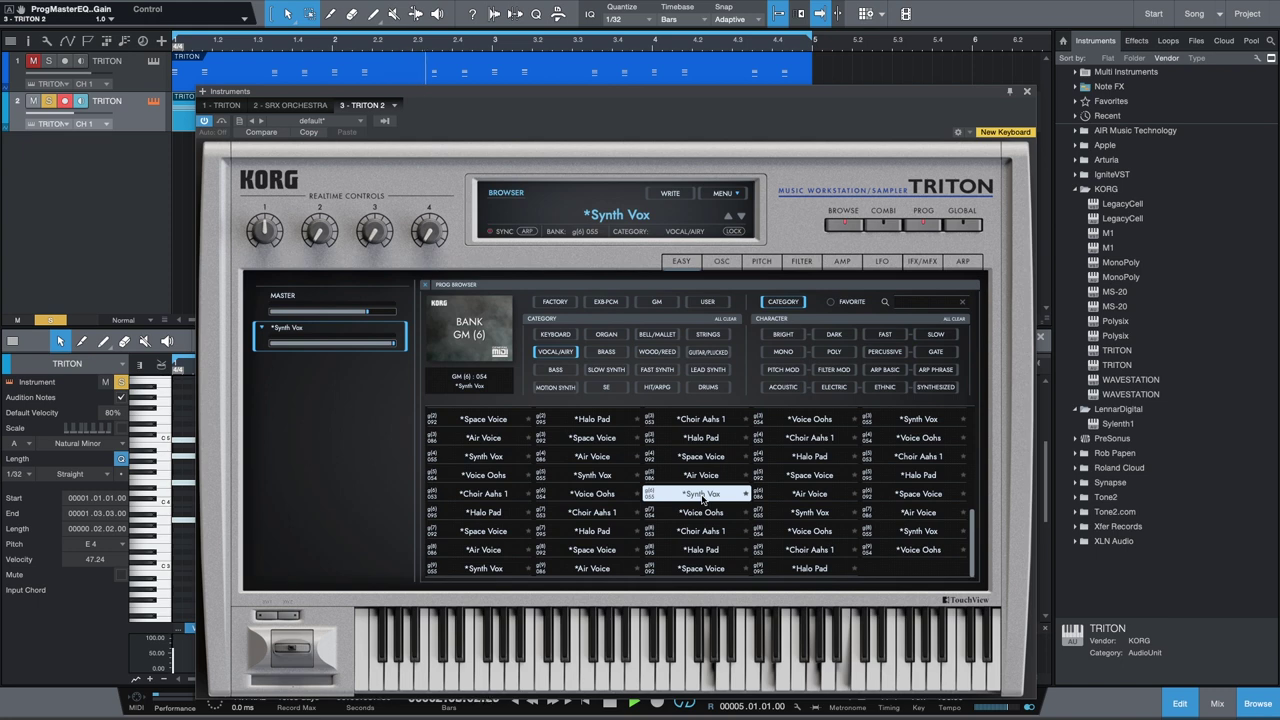
{"action": "left_click", "coordinate": [487, 422]}
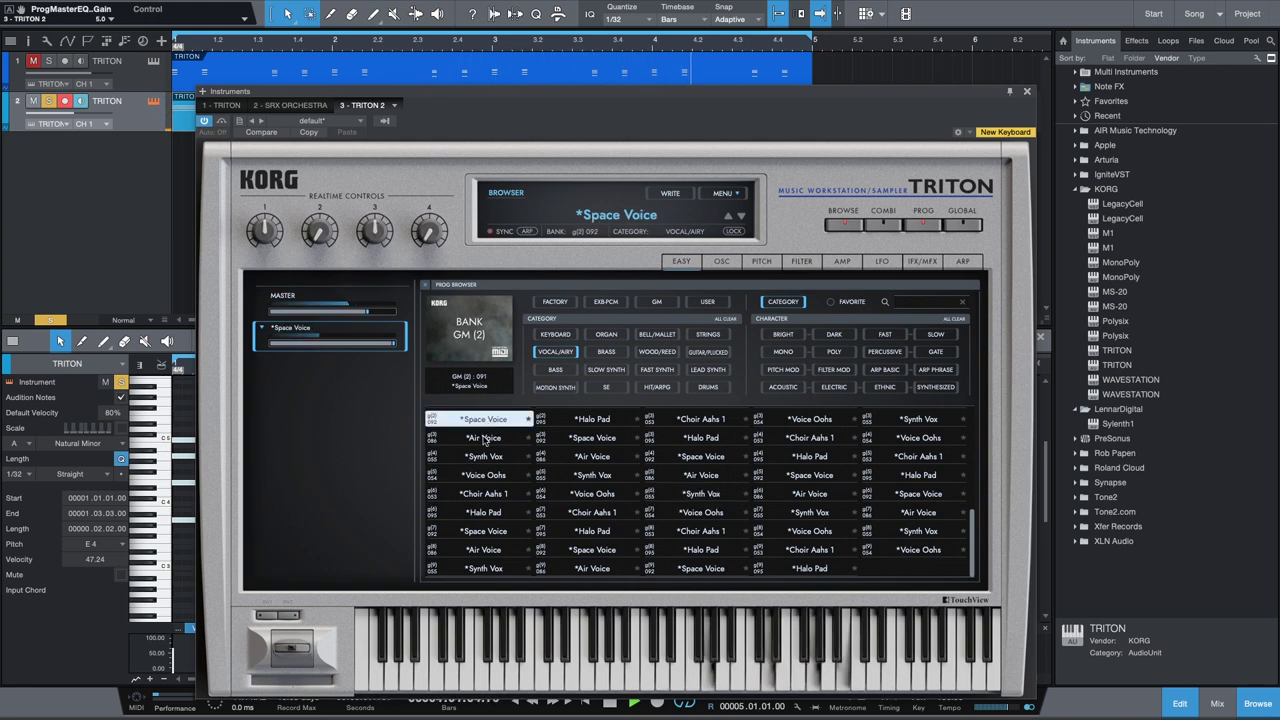
{"action": "left_click", "coordinate": [484, 440]}
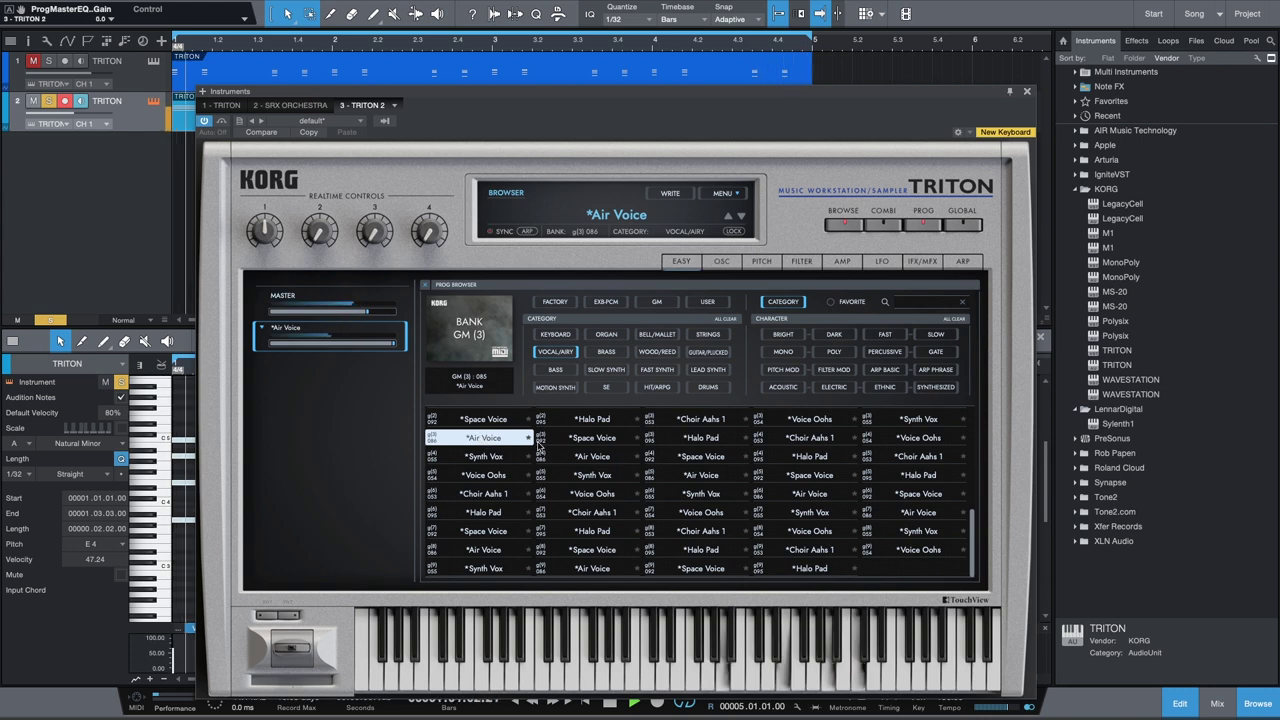
{"action": "left_click", "coordinate": [913, 421]}
{"action": "left_click", "coordinate": [701, 422]}
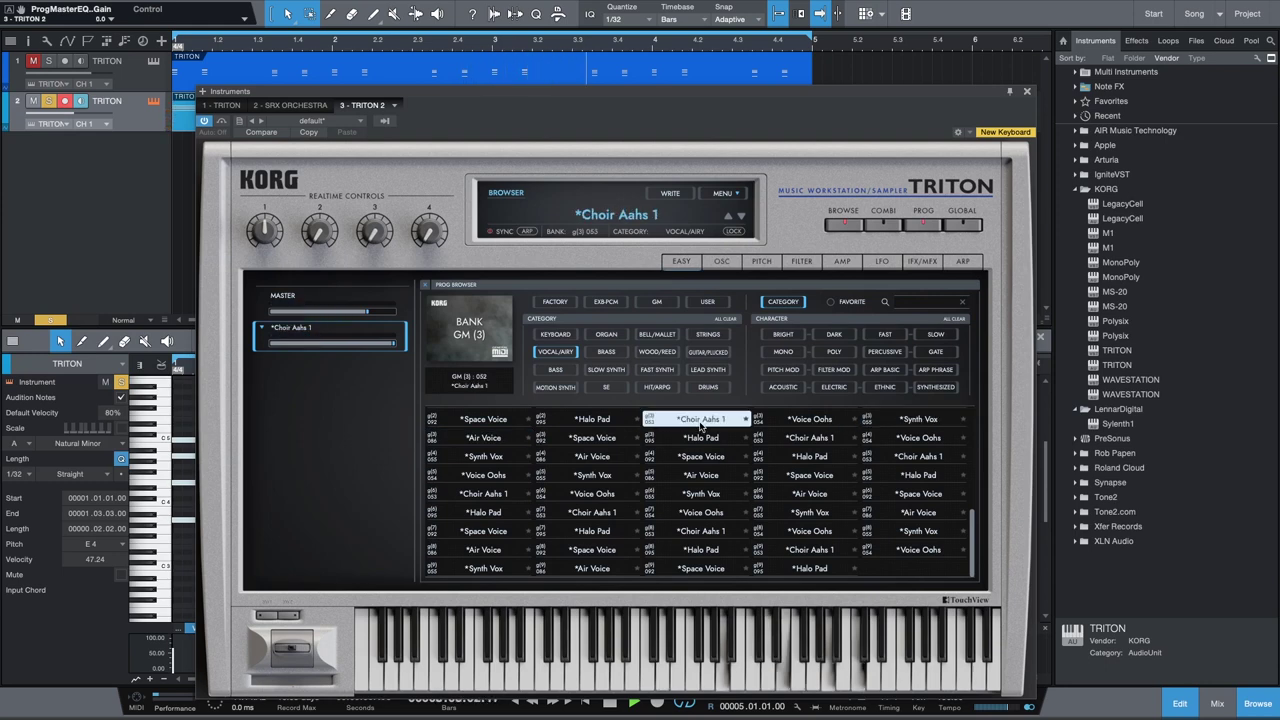
Filter the vocal programs by the Dark character and audition Full Vox Pad, Dream Voices, EXB-H Choir Mmh, Arctic Voices, Cyborg Vox and Voxic.
{"action": "left_click", "coordinate": [834, 336]}
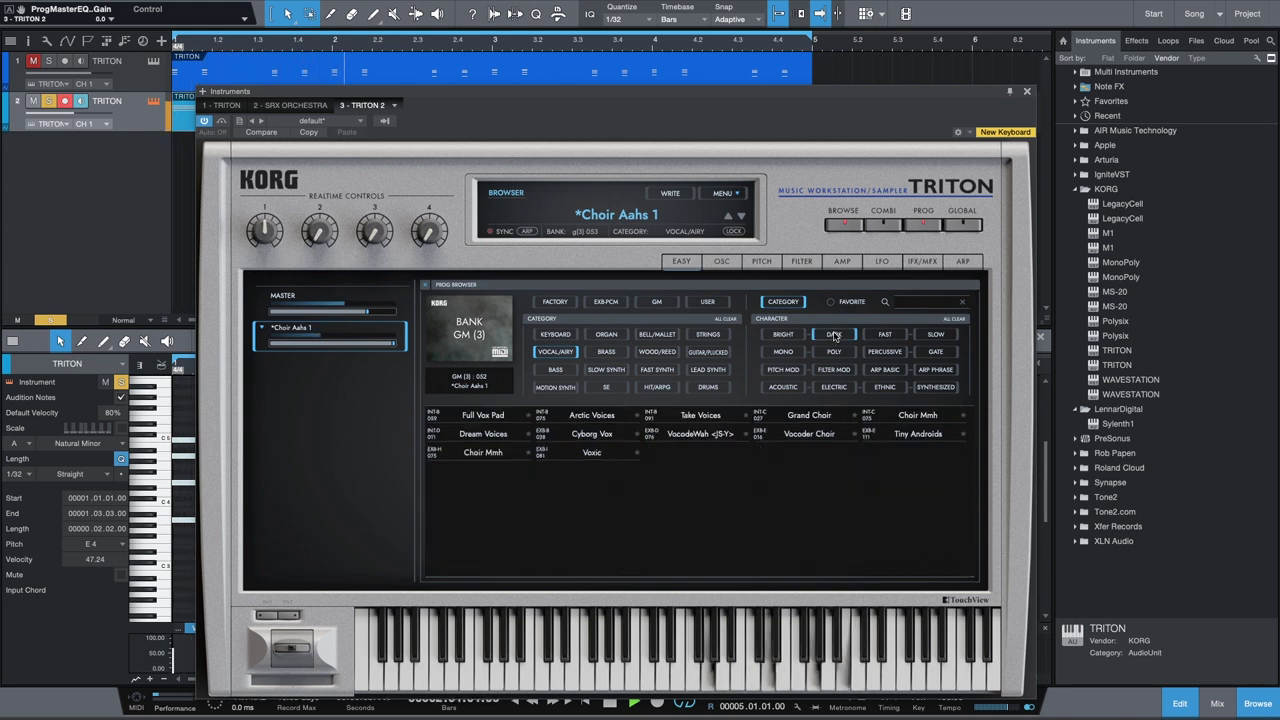
{"action": "left_click", "coordinate": [484, 415]}
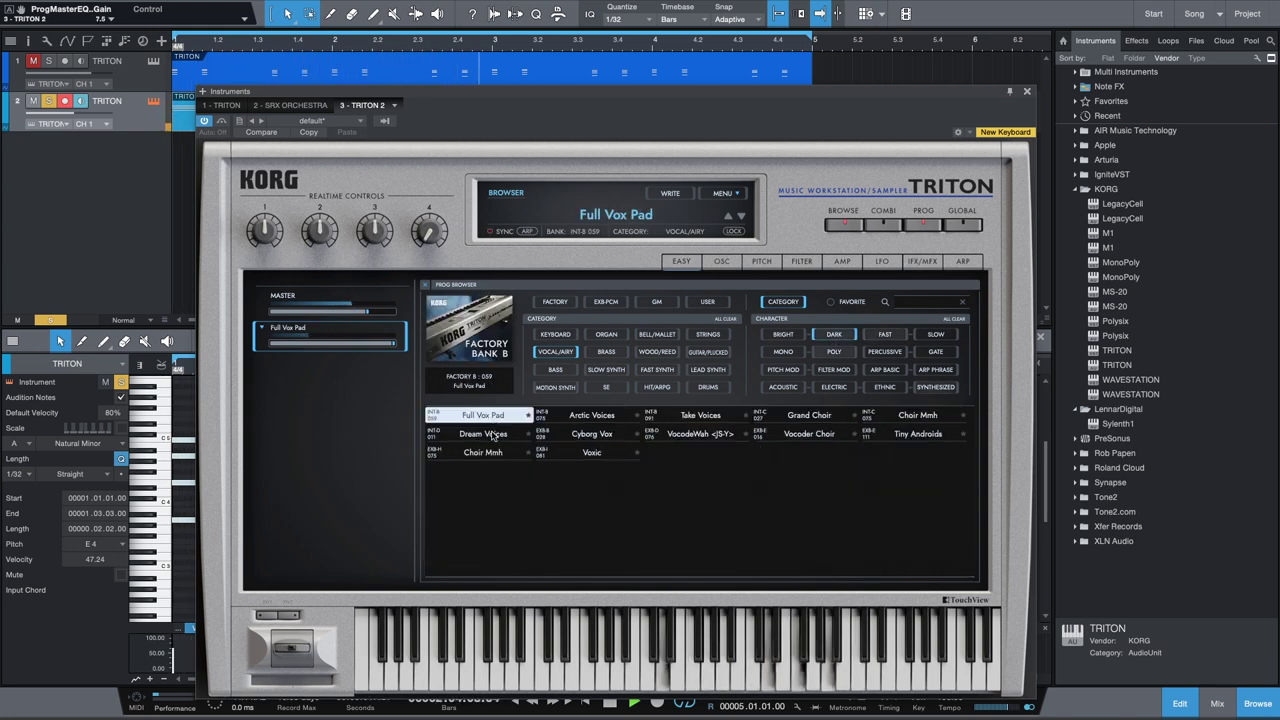
{"action": "left_click", "coordinate": [492, 436]}
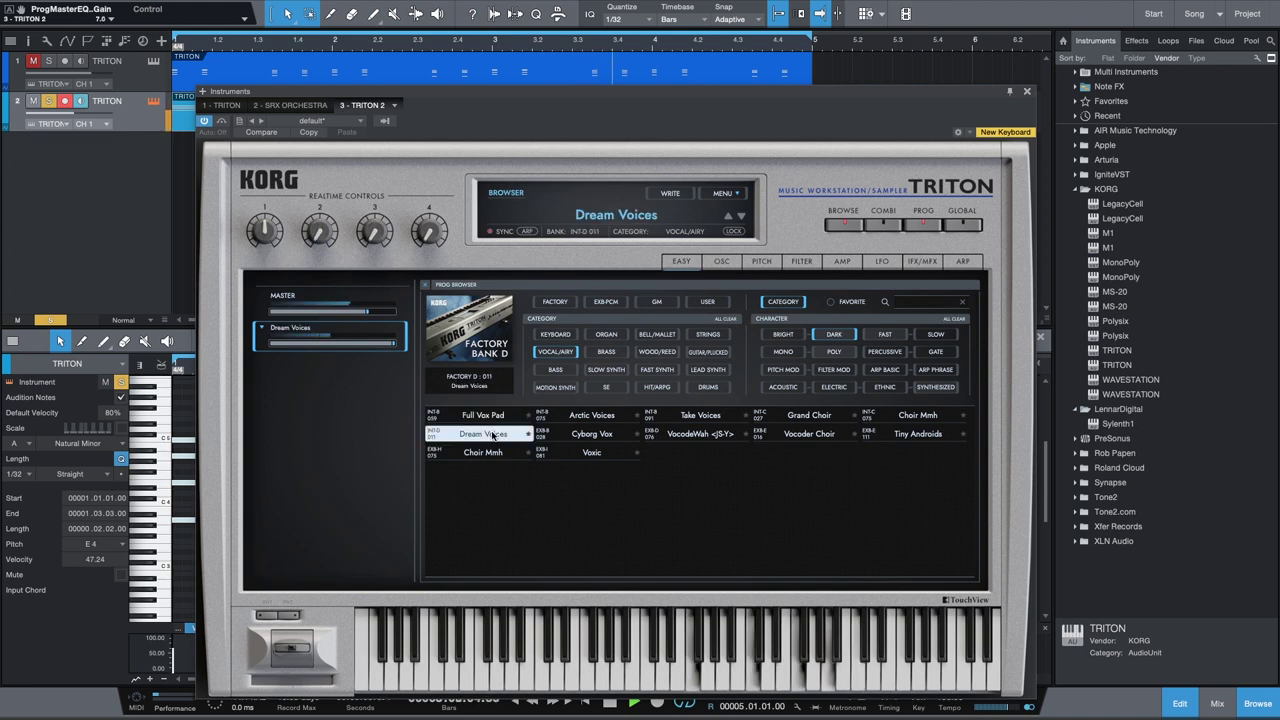
{"action": "left_click", "coordinate": [487, 456]}
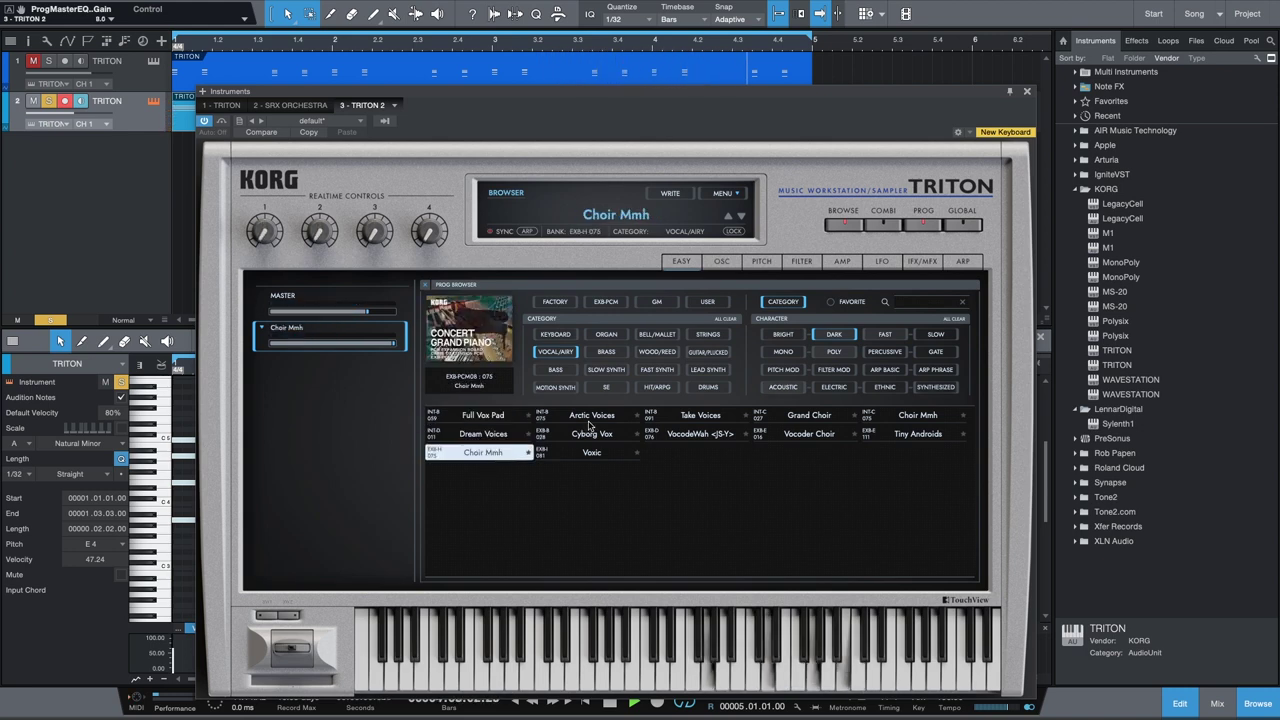
{"action": "left_click", "coordinate": [592, 418]}
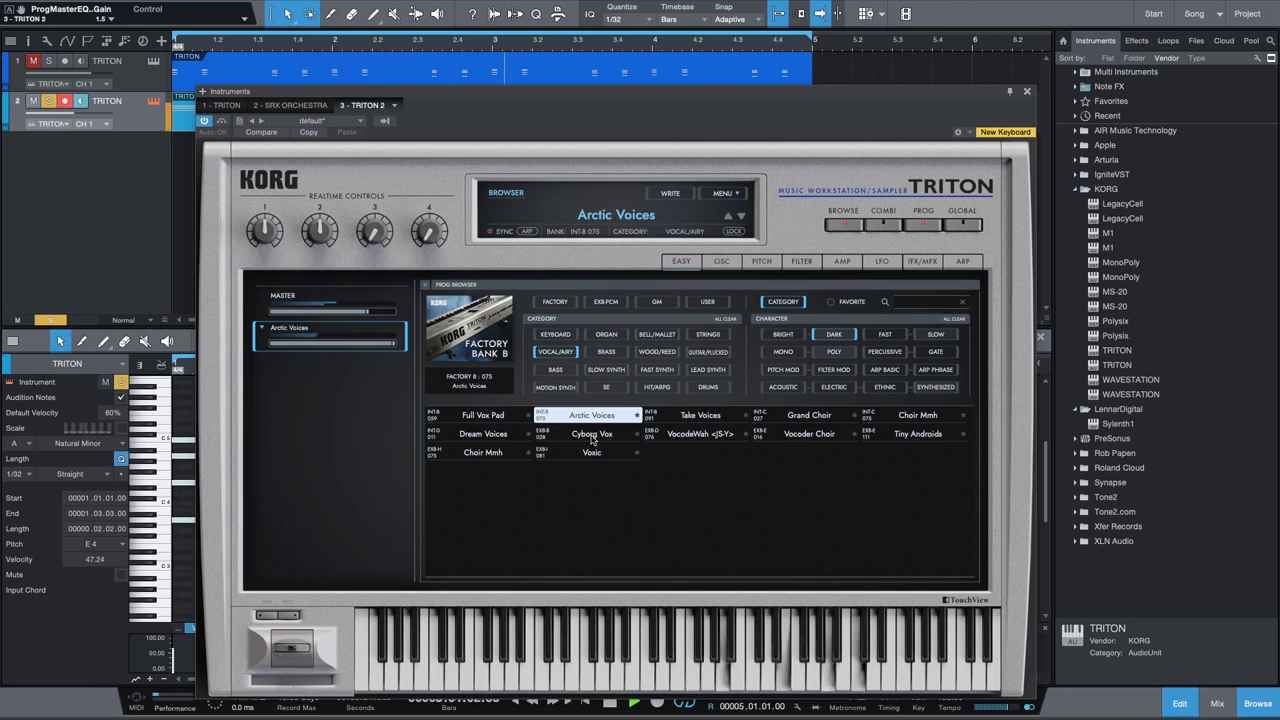
{"action": "left_click", "coordinate": [592, 436]}
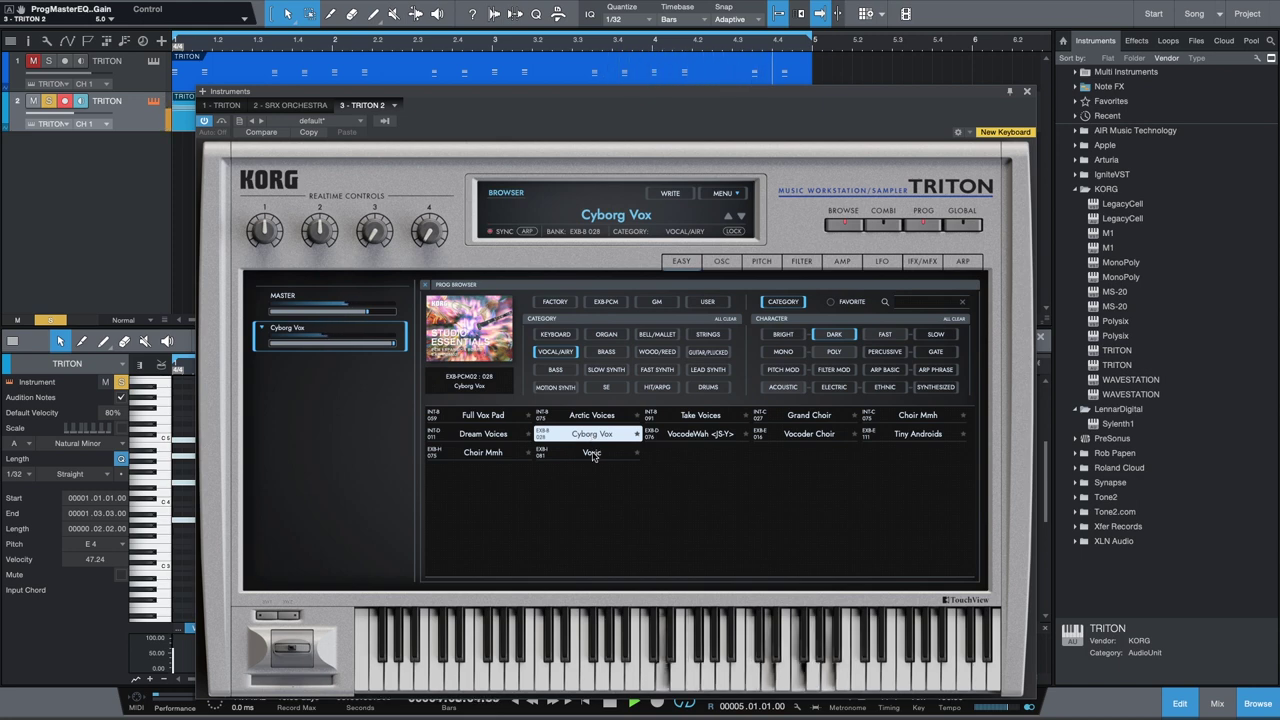
{"action": "left_click", "coordinate": [593, 455]}
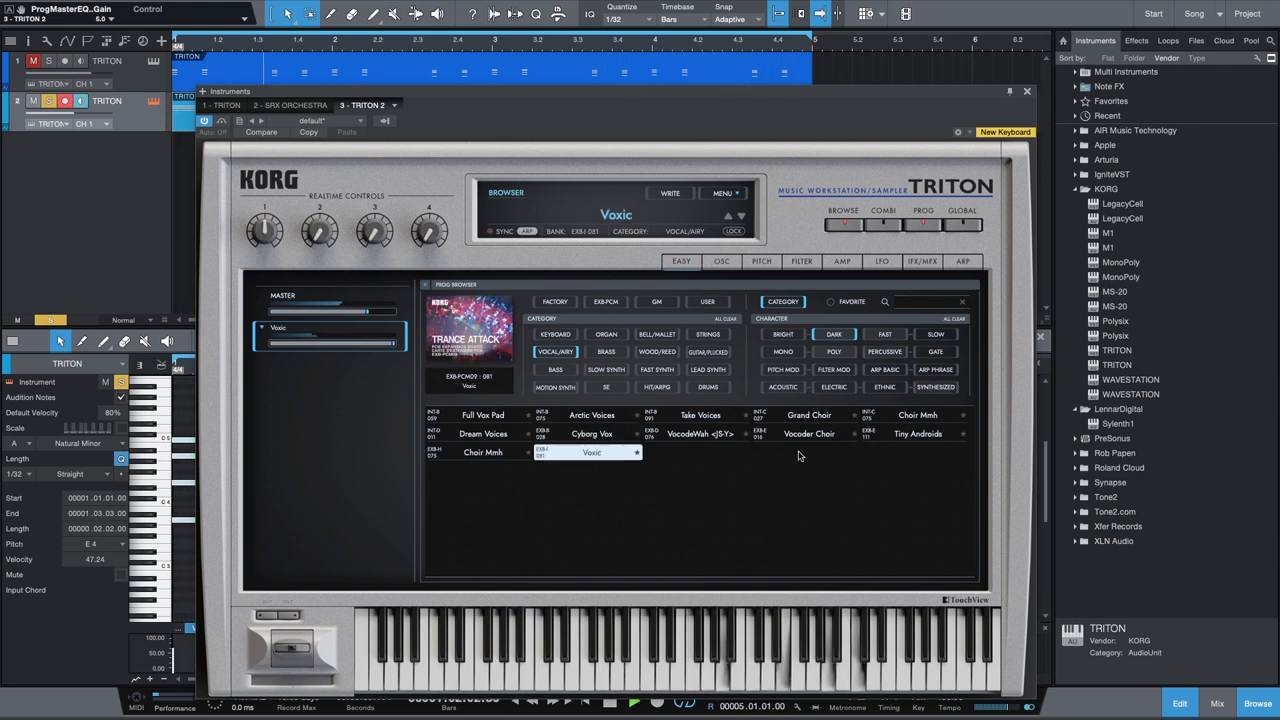
Audition the remaining dark vocal programs, from Take Voices and VocodeWah to Tiny Androids, and load Vocoder Choir for the second track.
{"action": "left_click", "coordinate": [698, 422]}
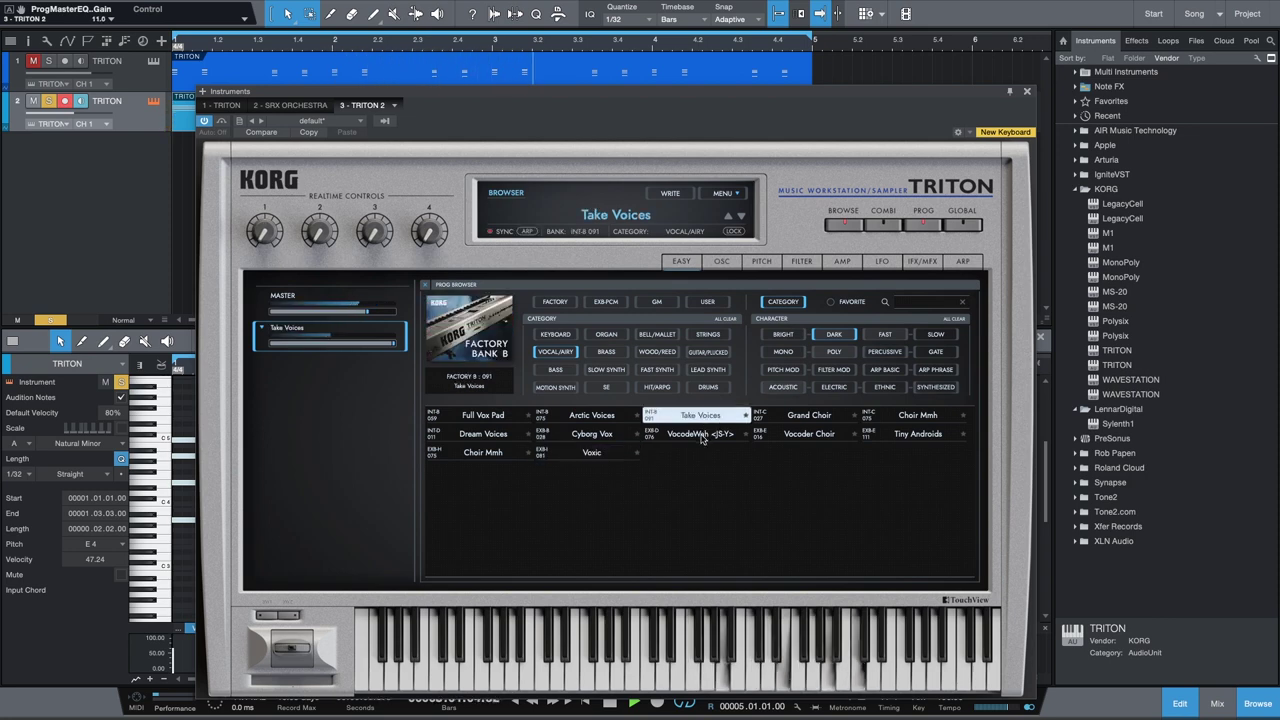
{"action": "left_click", "coordinate": [702, 436]}
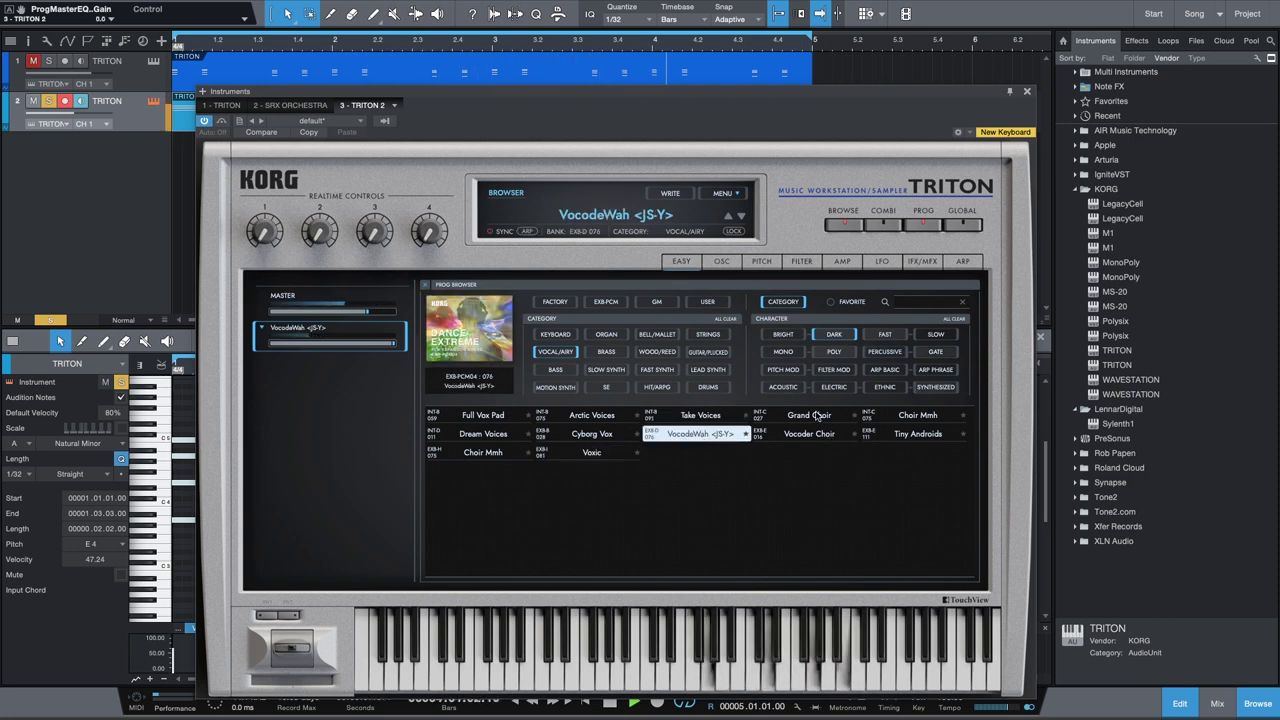
{"action": "left_click", "coordinate": [817, 416]}
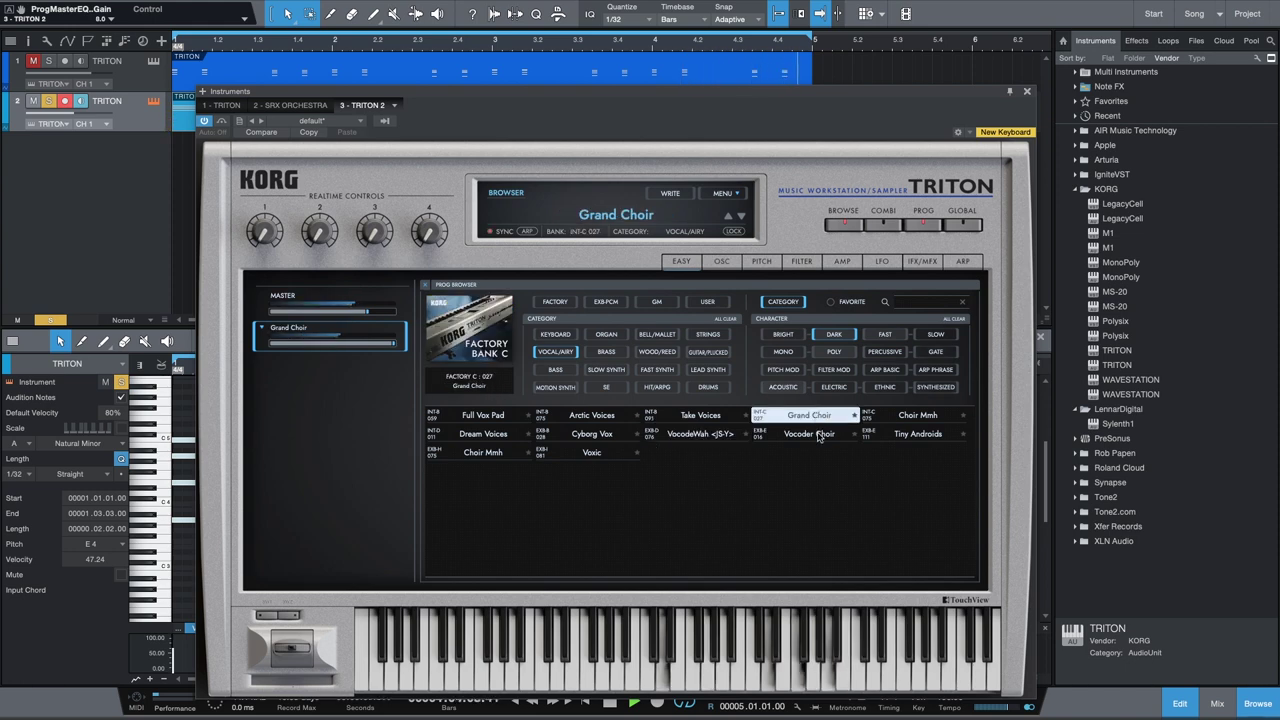
{"action": "left_click", "coordinate": [818, 434]}
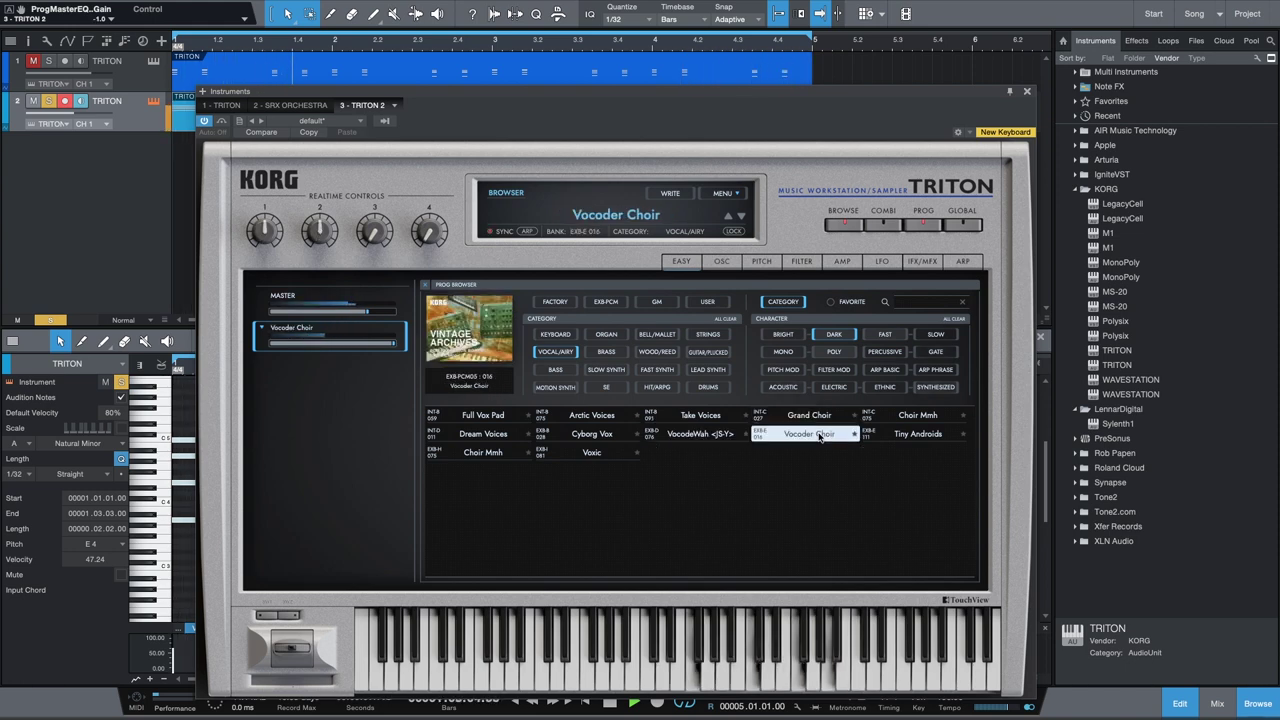
{"action": "left_click", "coordinate": [918, 415]}
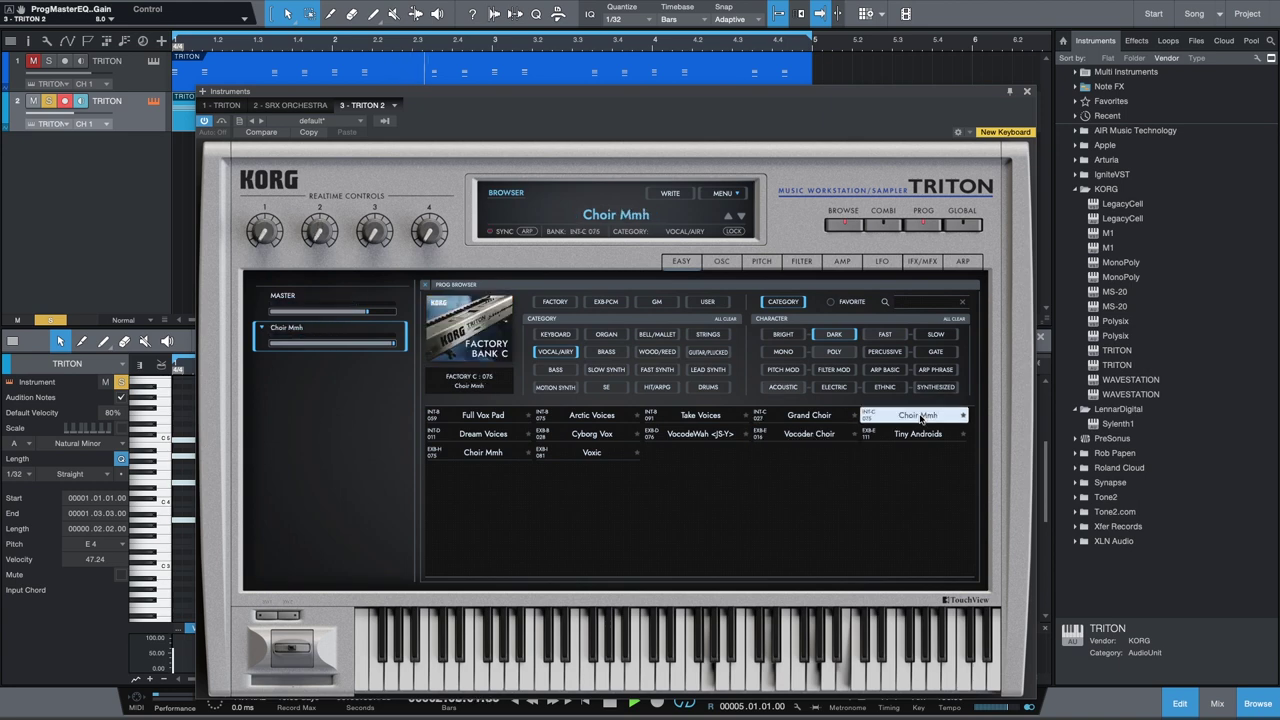
{"action": "left_click", "coordinate": [912, 434]}
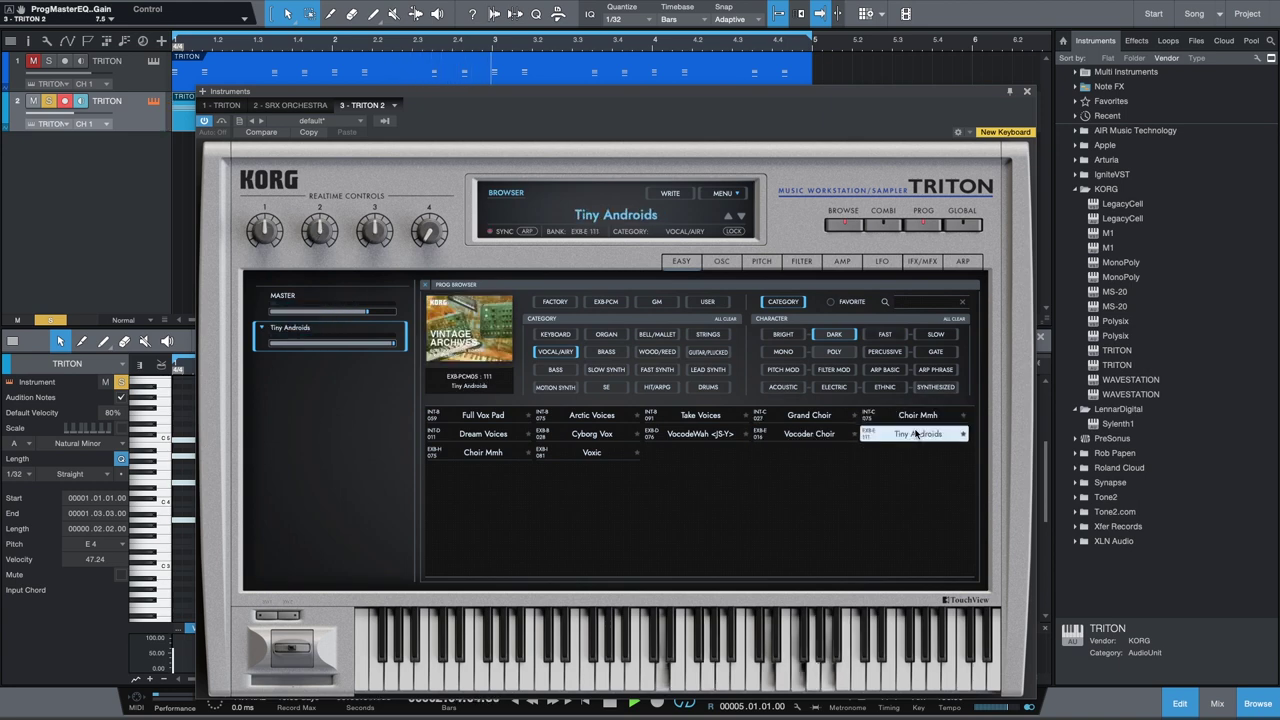
{"action": "left_click", "coordinate": [808, 434]}
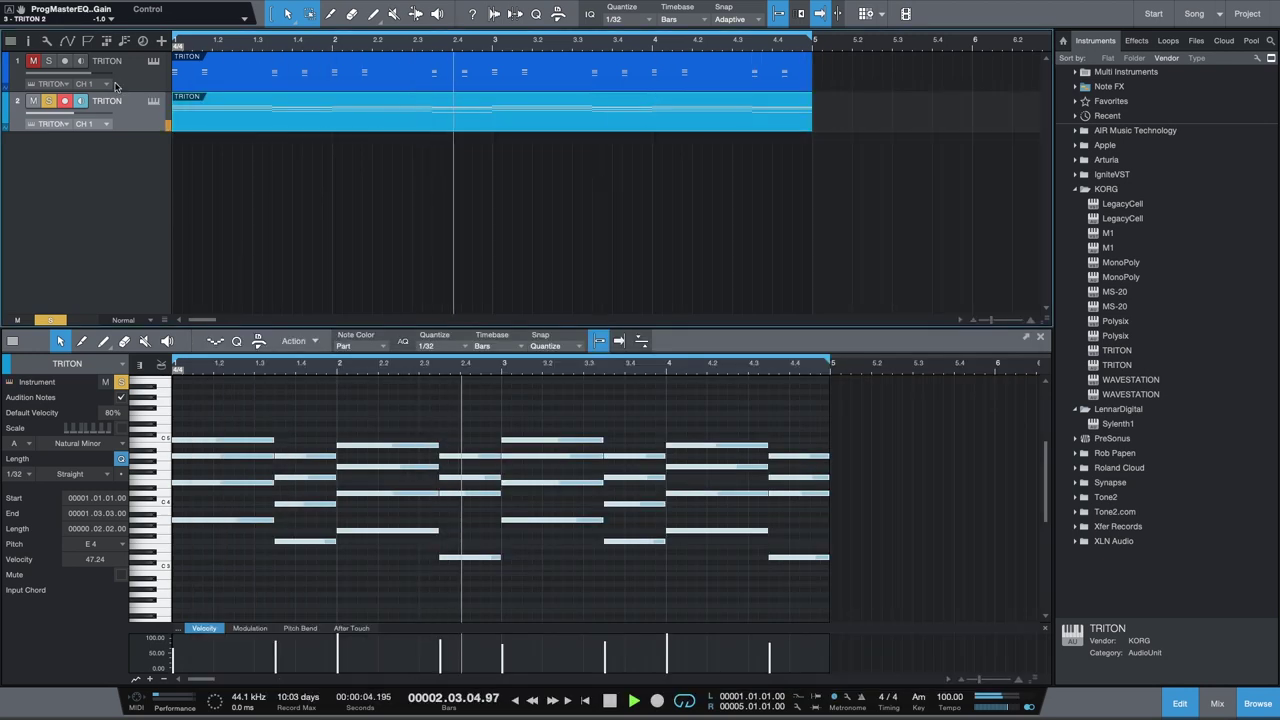
Lower the second TRITON track's volume, and unmute and solo the first TRITON track so both layers play together.
{"action": "left_click_drag", "start_coordinate": [71, 116], "coordinate": [61, 118]}
{"action": "left_click", "coordinate": [36, 62]}
{"action": "left_click", "coordinate": [48, 61]}
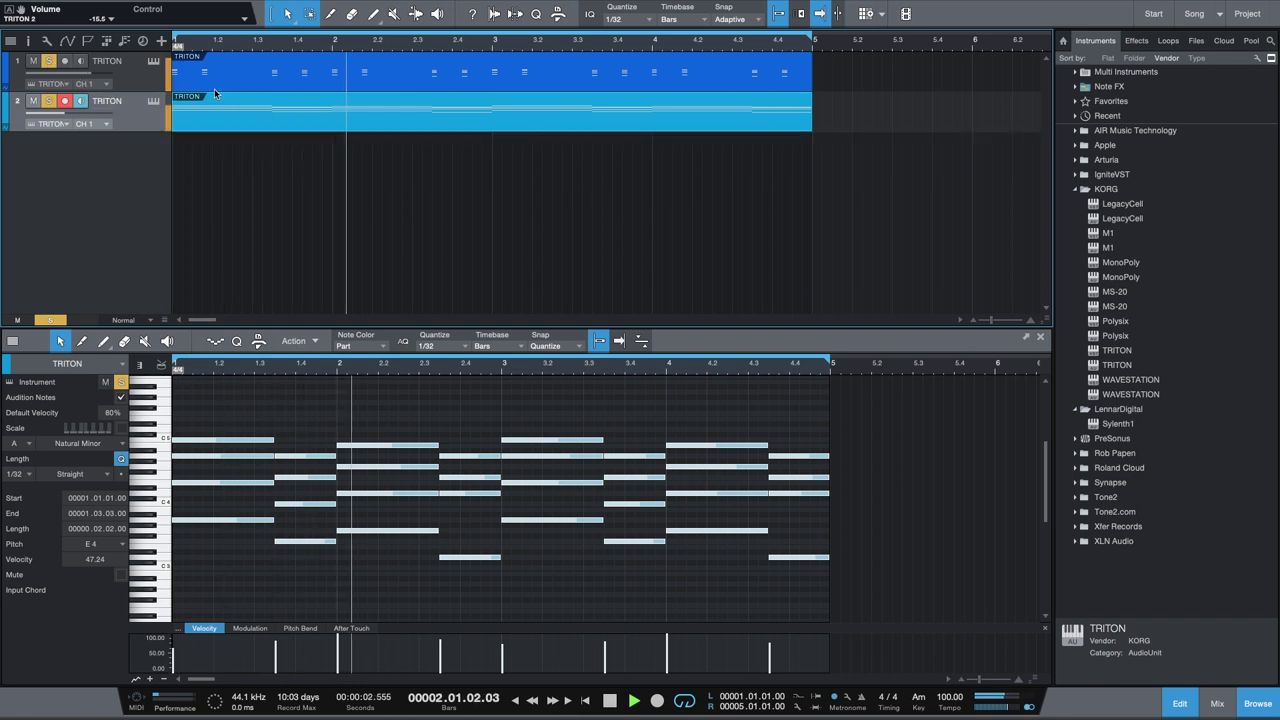
Show the first TRITON track's chord notes in the note editor.
{"action": "left_click", "coordinate": [80, 80]}
{"action": "key", "text": "F2"}
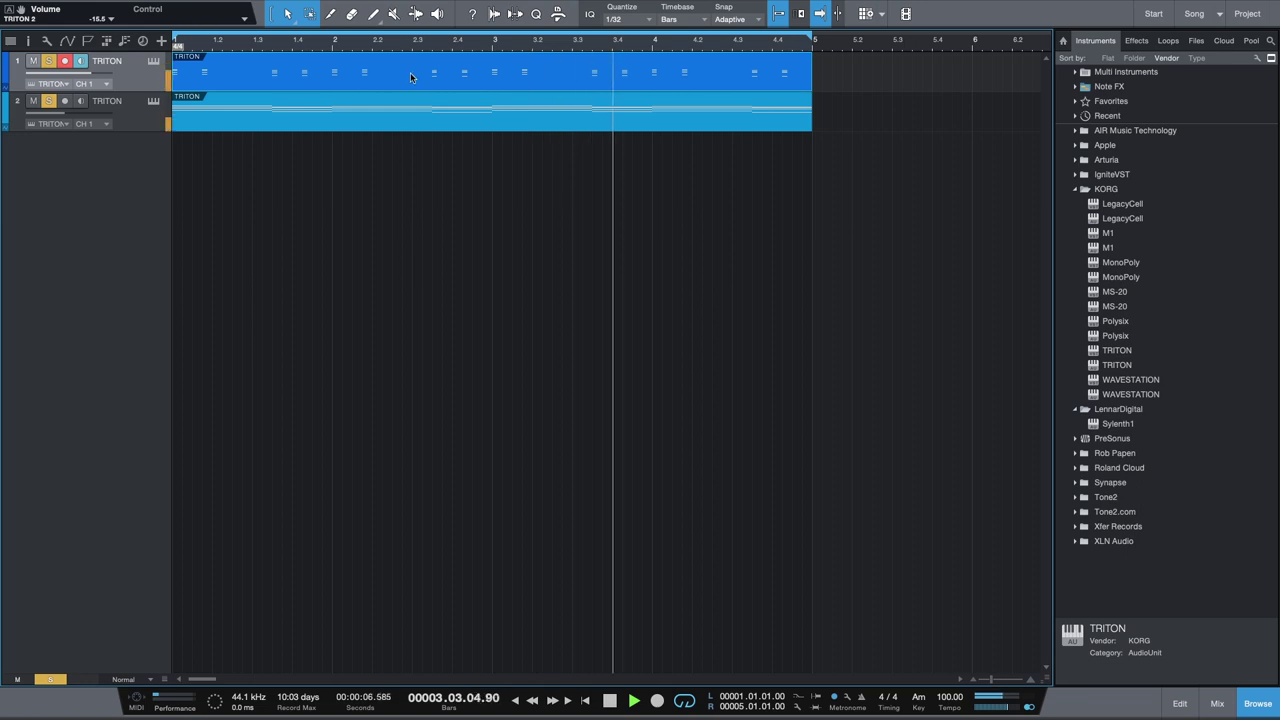
{"action": "left_click", "coordinate": [1175, 710]}
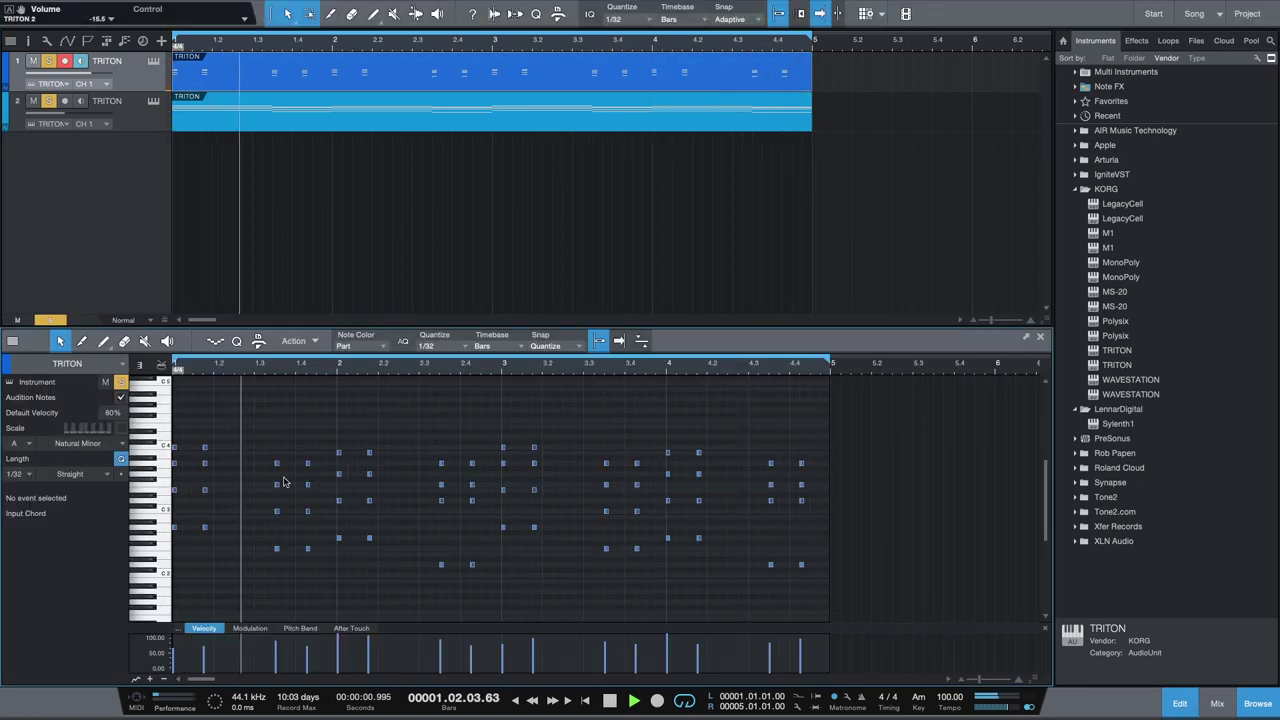
Add a third hit of the opening chord at 1.2.3 and a third hit of the bar 2 chord at 2.2.3.
{"action": "key", "text": "space"}
{"action": "left_click_drag", "start_coordinate": [238, 445], "coordinate": [235, 529]}
{"action": "key", "text": "space"}
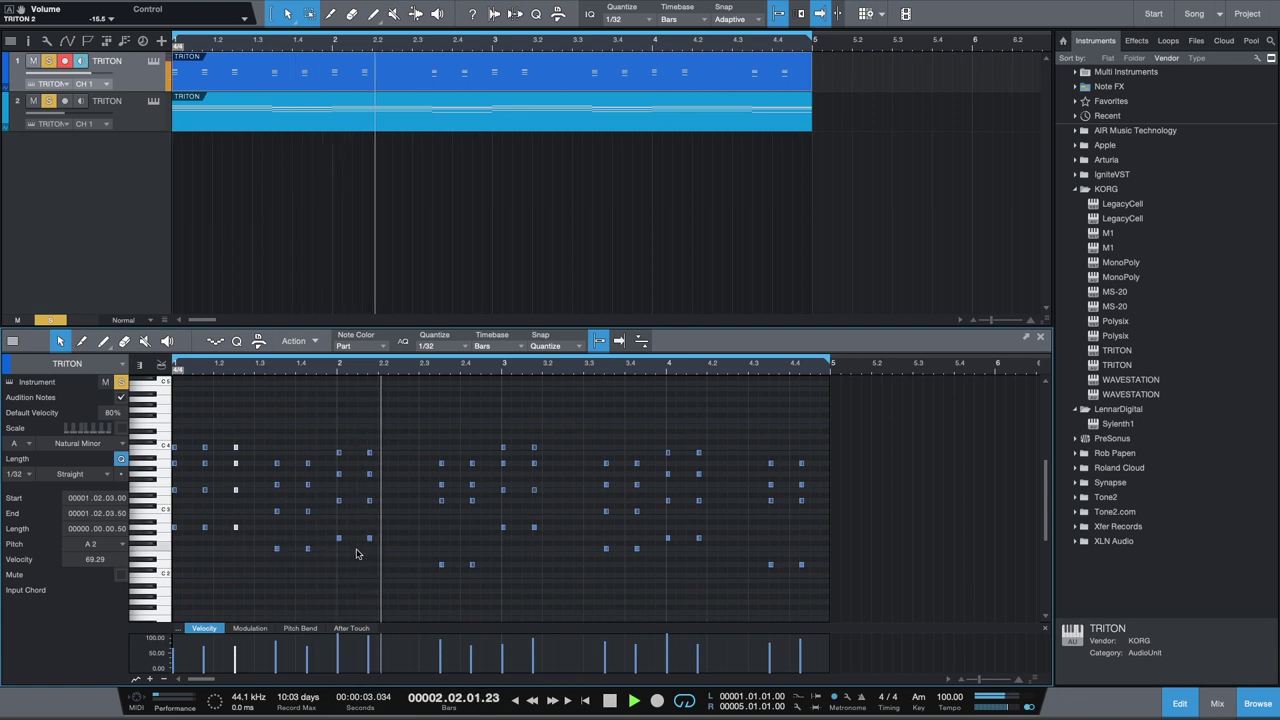
{"action": "key", "text": "space"}
{"action": "left_click_drag", "start_coordinate": [393, 441], "coordinate": [400, 541]}
{"action": "key", "text": "space"}
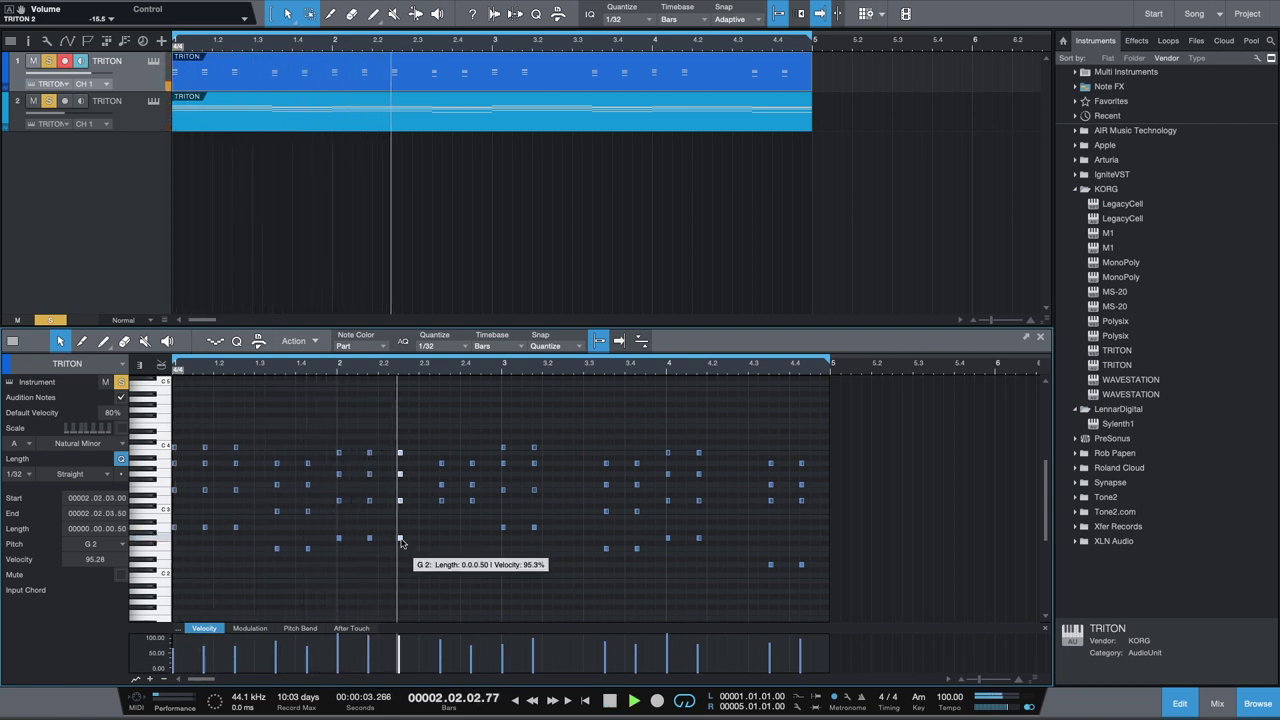
Raise the D notes in the last two chord hits of bar 2 by an octave to D4 and play back the result.
{"action": "key", "text": "space"}
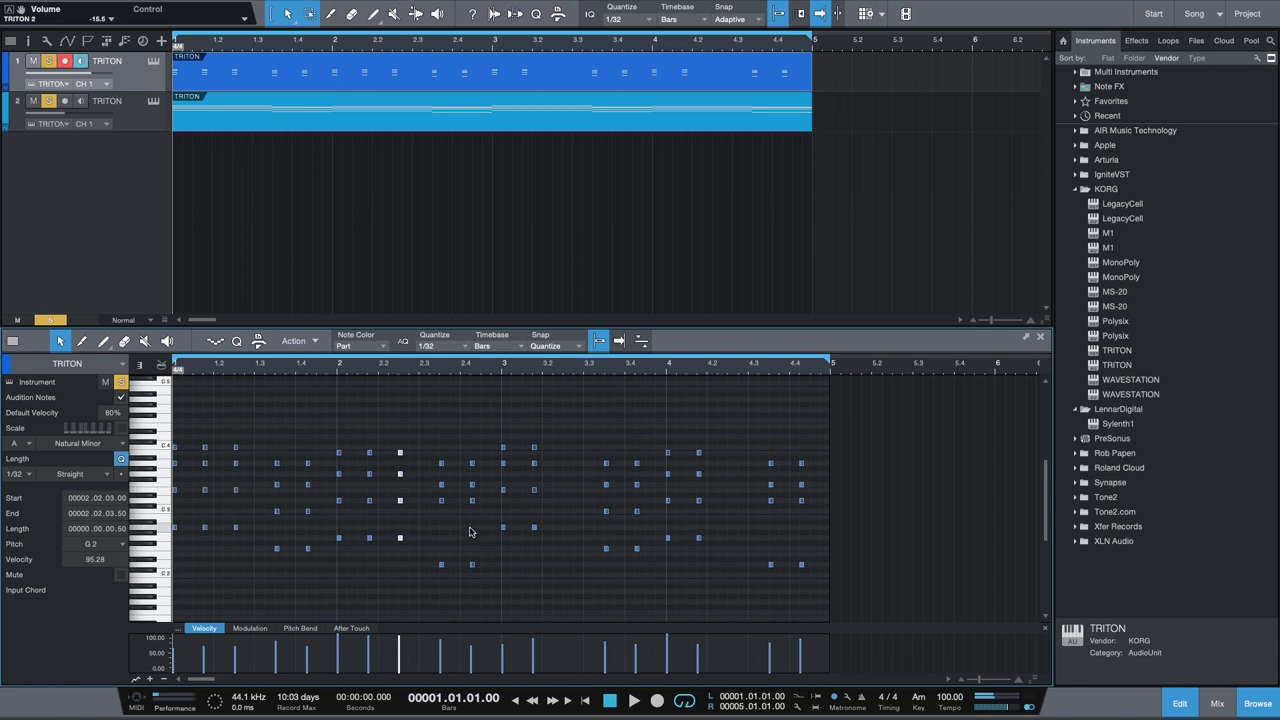
{"action": "left_click_drag", "start_coordinate": [482, 518], "coordinate": [437, 502]}
{"action": "key", "text": "shift+Up"}
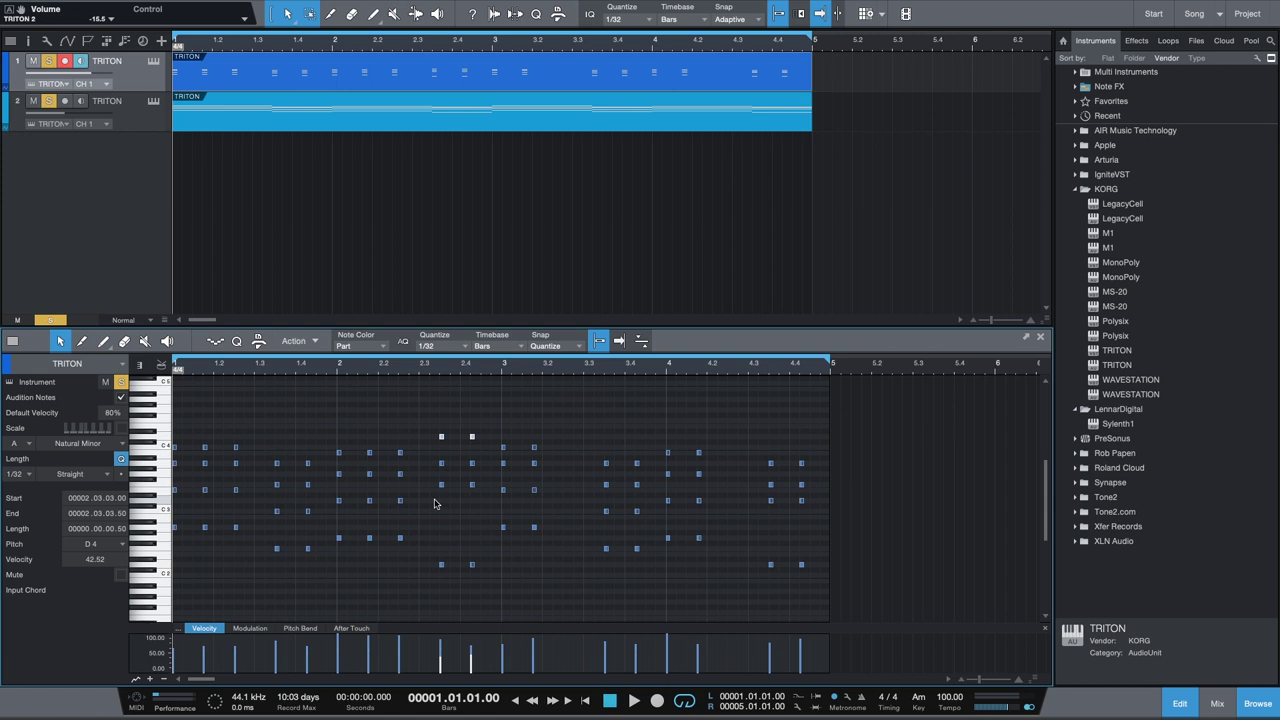
{"action": "key", "text": "space"}
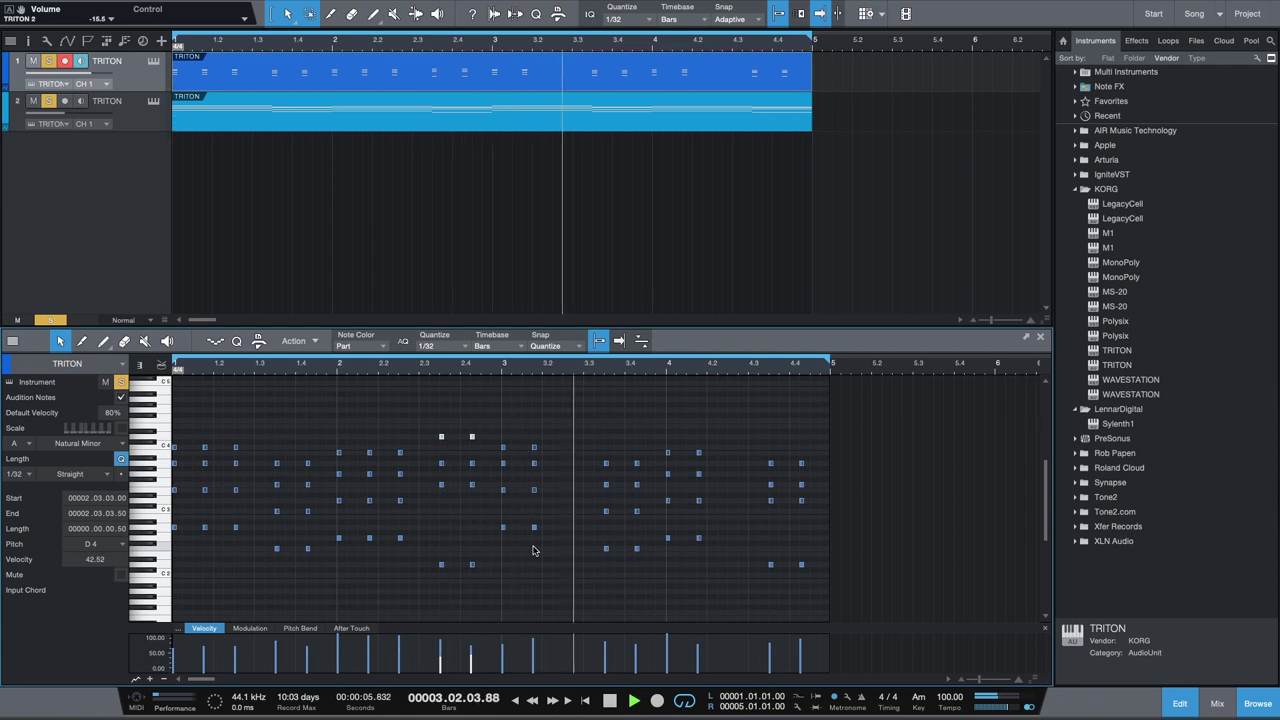
Replace the first track's notes in bars 3 and 4 with a copy of the chords from bars 1 and 2.
{"action": "key", "text": "space"}
{"action": "left_click_drag", "start_coordinate": [864, 424], "coordinate": [1040, 376]}
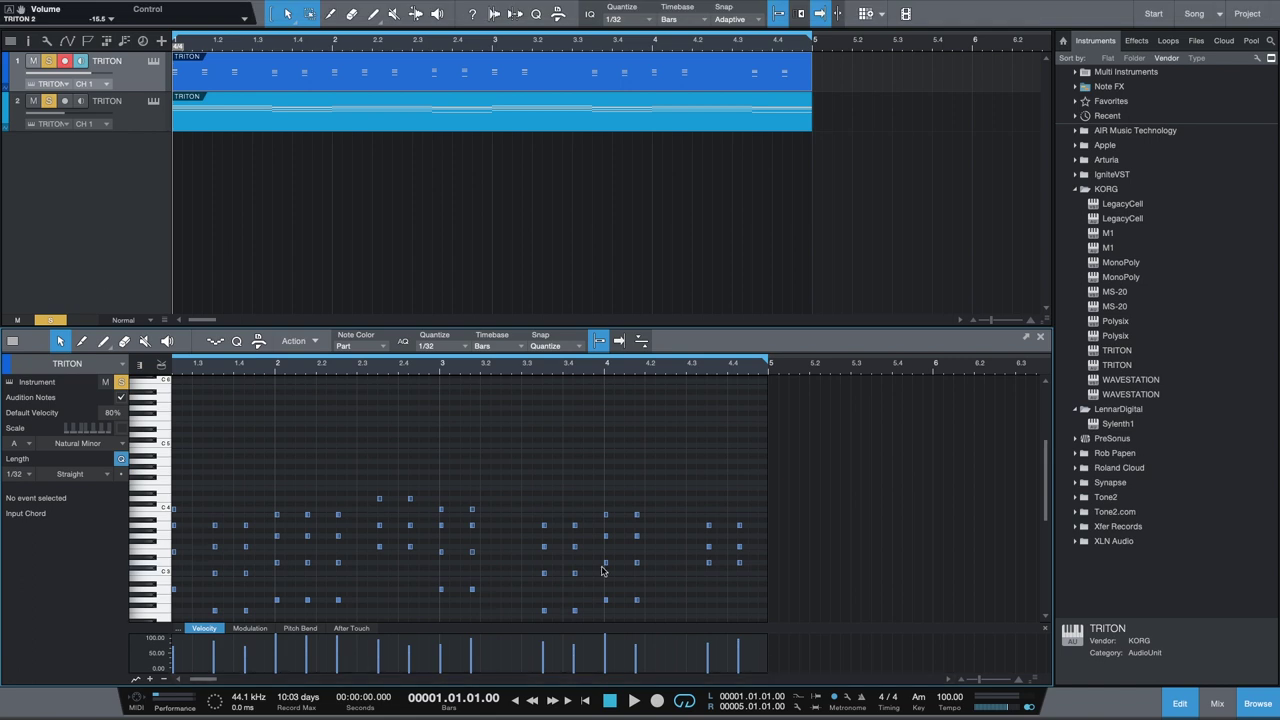
{"action": "scroll", "coordinate": [900, 450], "scroll_direction": "down", "scroll_amount": 4}
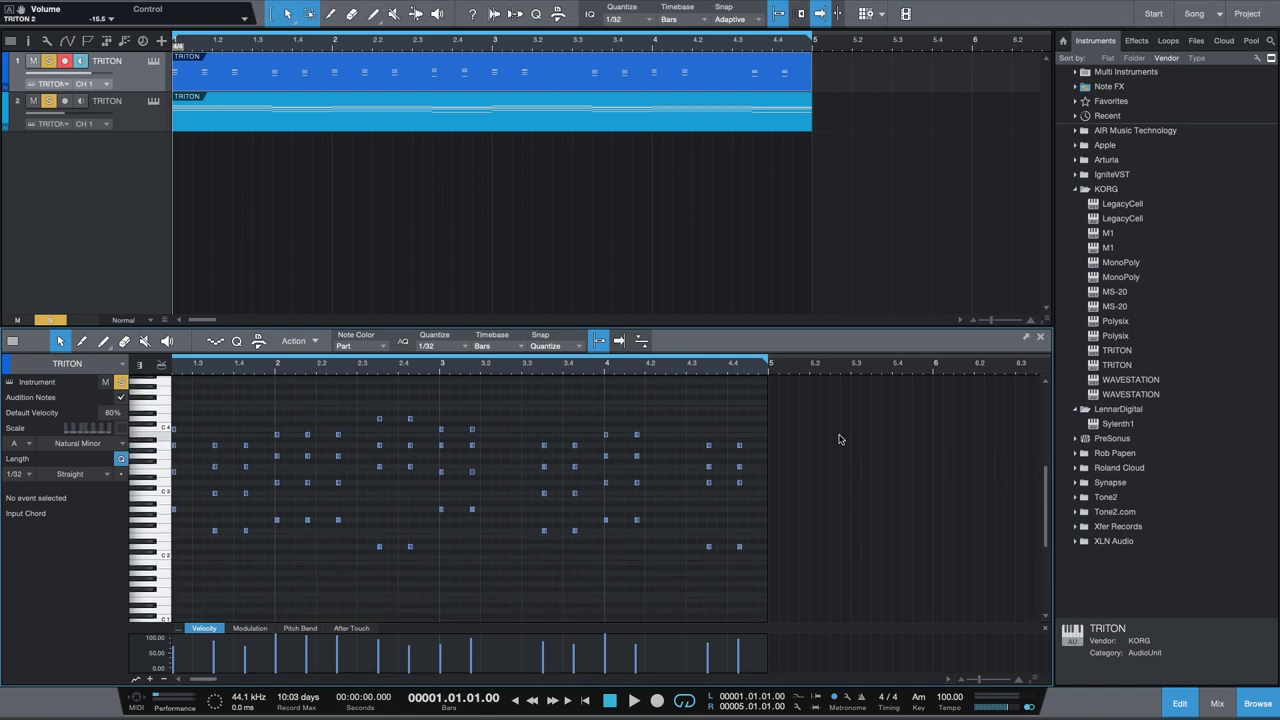
{"action": "left_click_drag", "start_coordinate": [794, 401], "coordinate": [437, 588]}
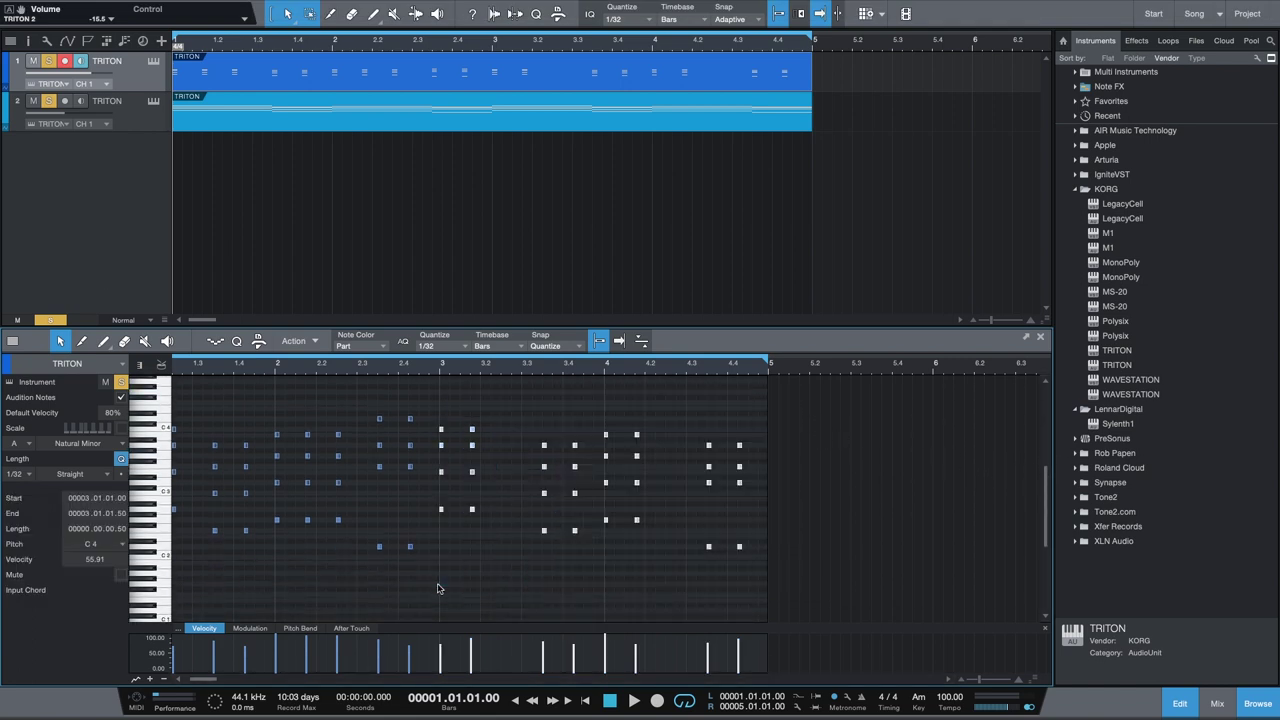
{"action": "left_click", "coordinate": [525, 540]}
{"action": "key", "text": "ctrl+a"}
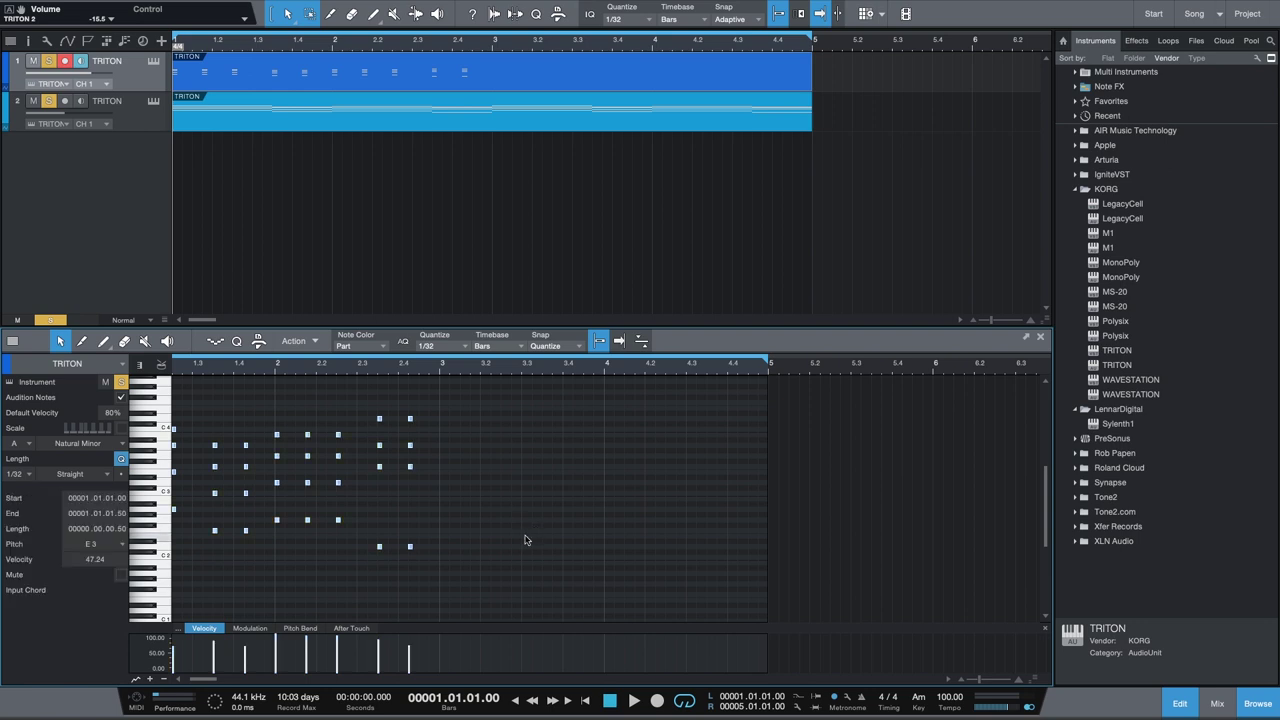
{"action": "key", "text": "ctrl+z"}
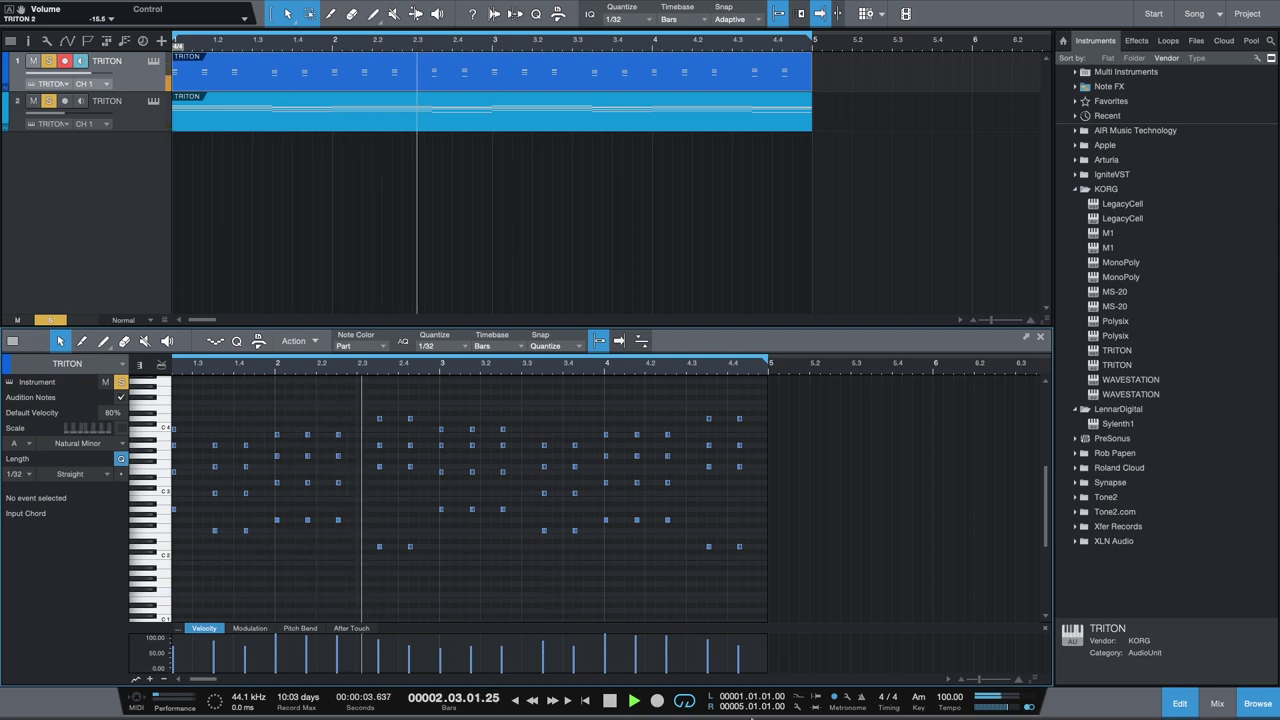
Check the recording in Streamlabs OBS and return to the Studio One project.
{"action": "mouse_move", "coordinate": [661, 708]}
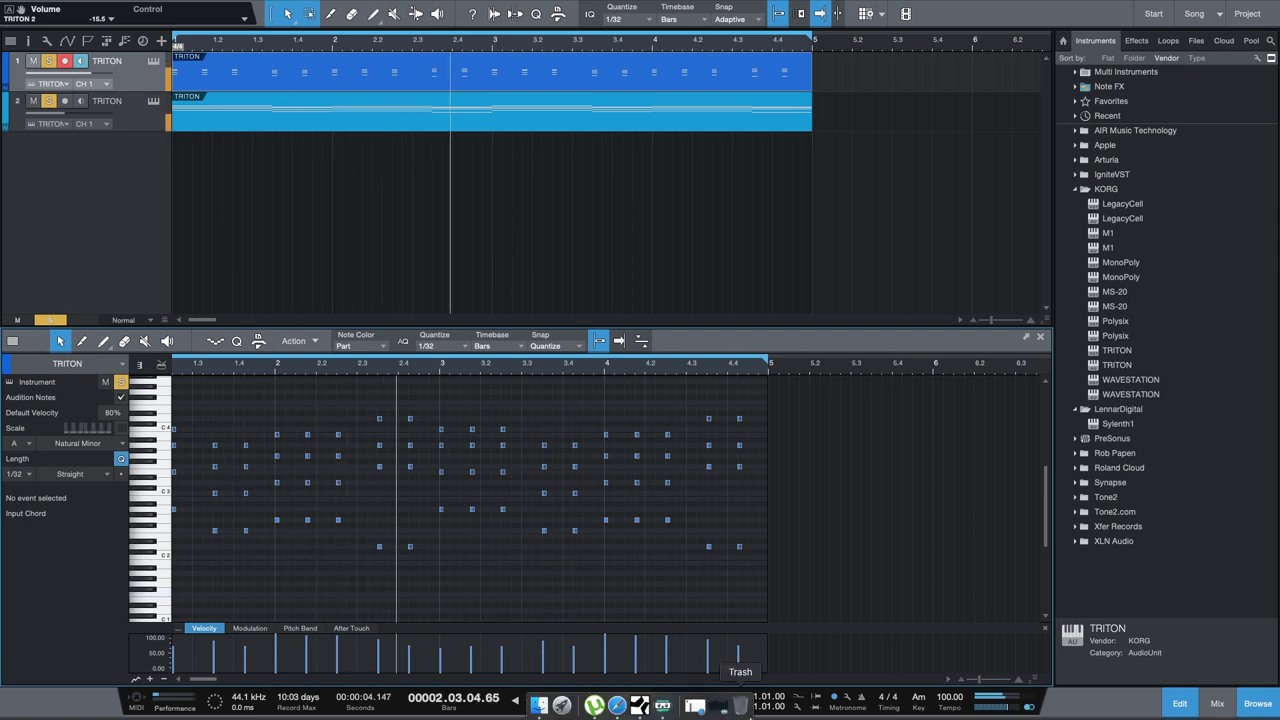
{"action": "left_click", "coordinate": [661, 708]}
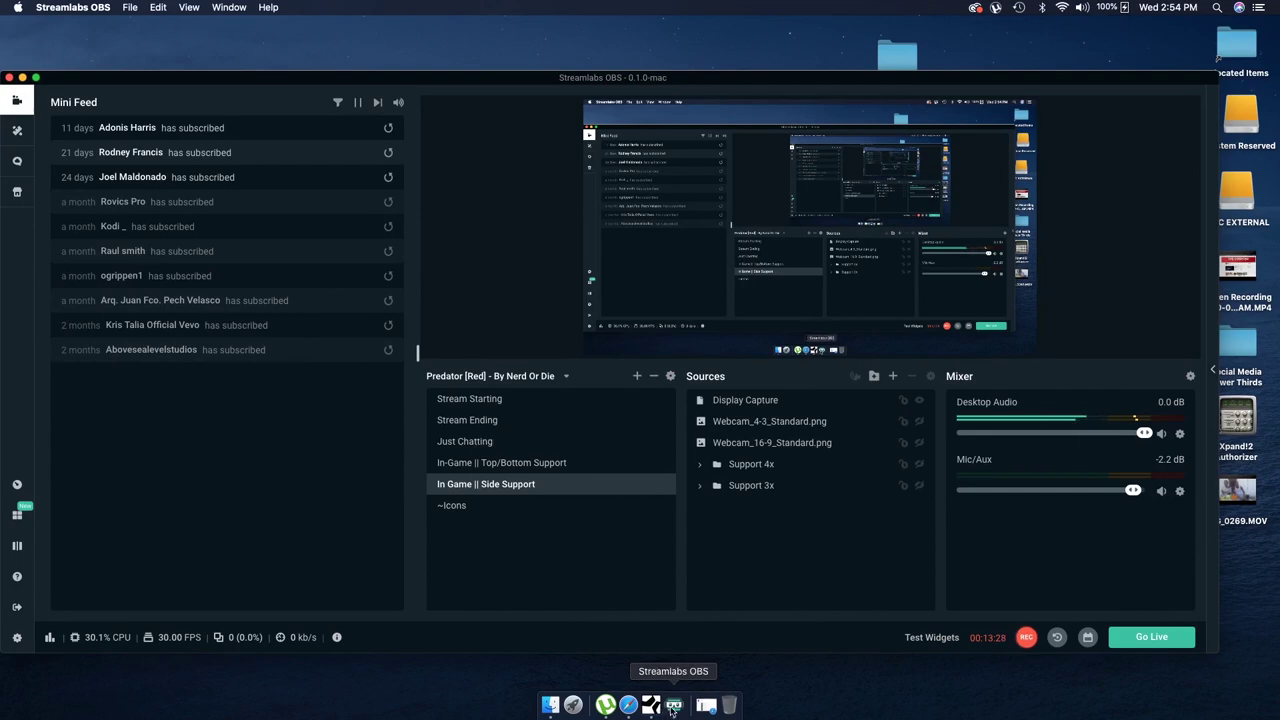
{"action": "left_click", "coordinate": [650, 705]}
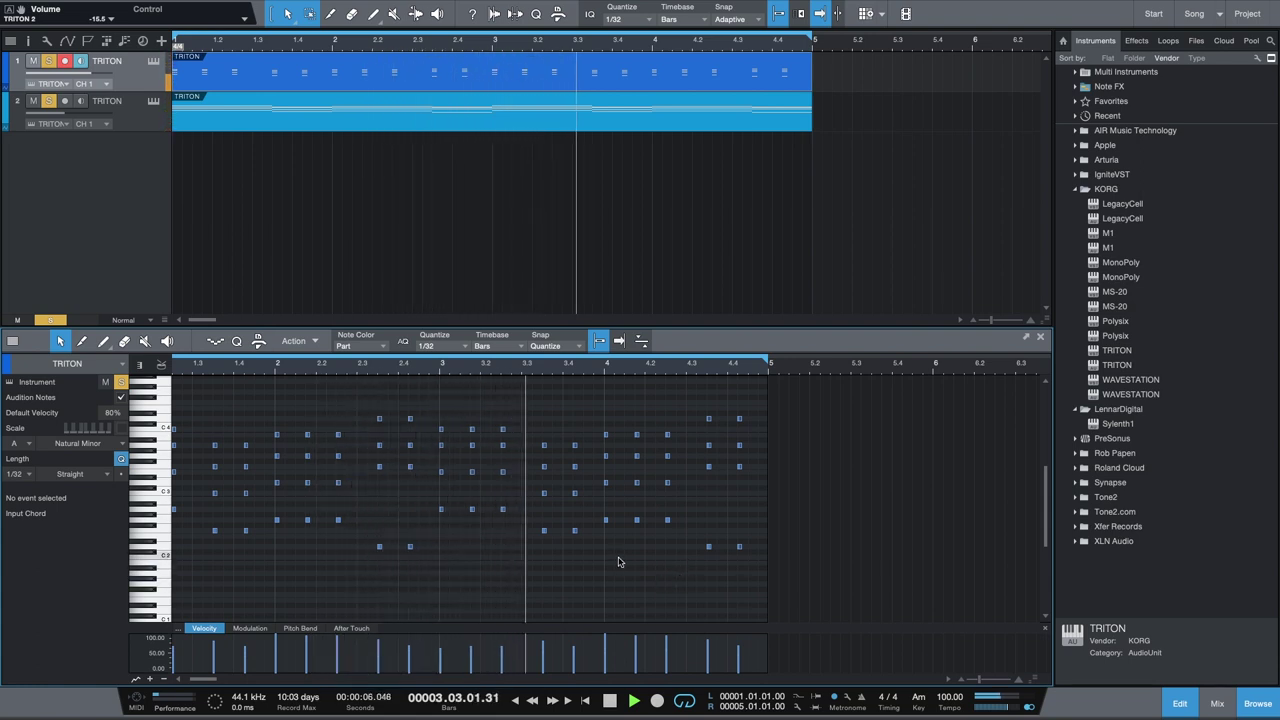
Try transposing all of the first track's notes down one octave during playback.
{"action": "key", "text": "super+a"}
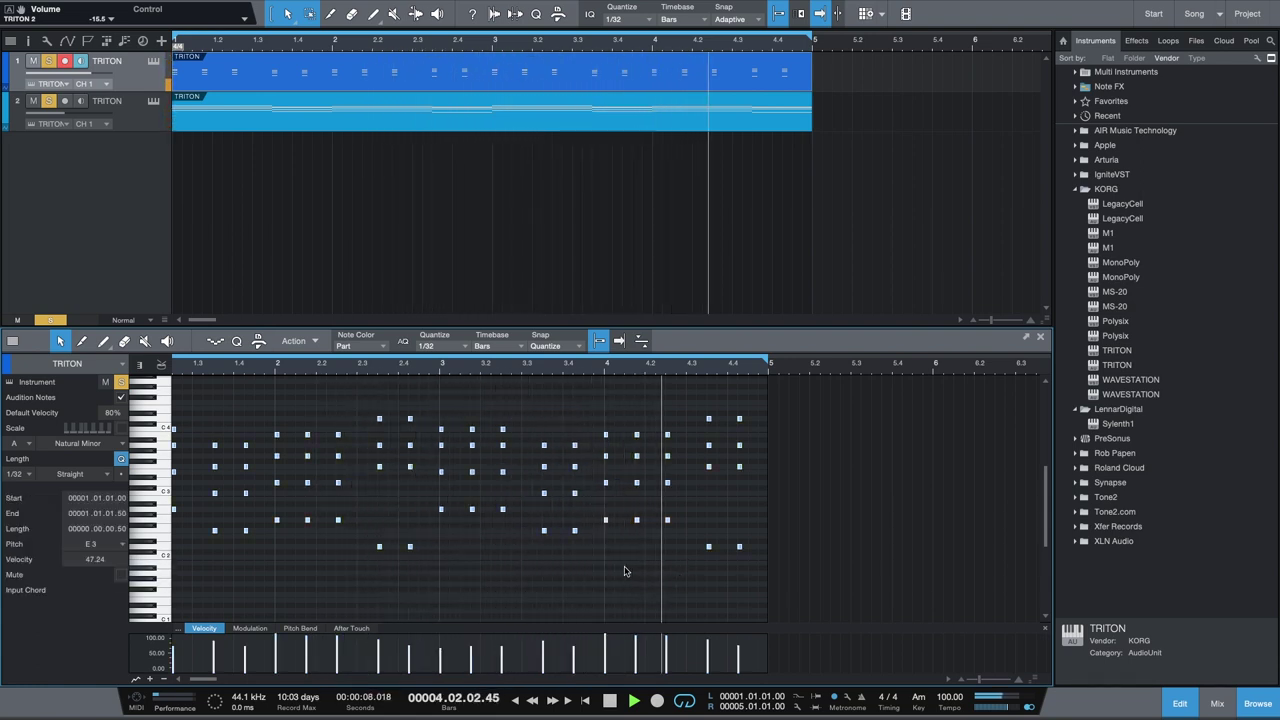
{"action": "key", "text": "shift+Down"}
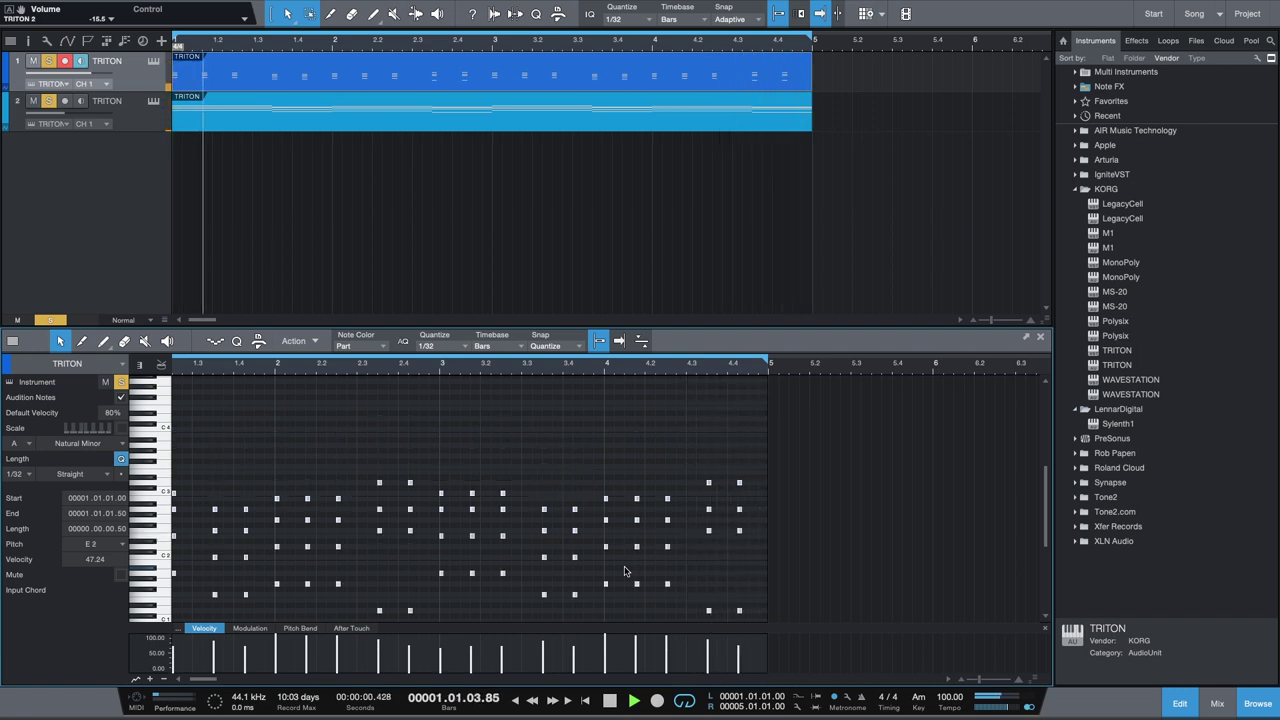
{"action": "key", "text": "shift+Up"}
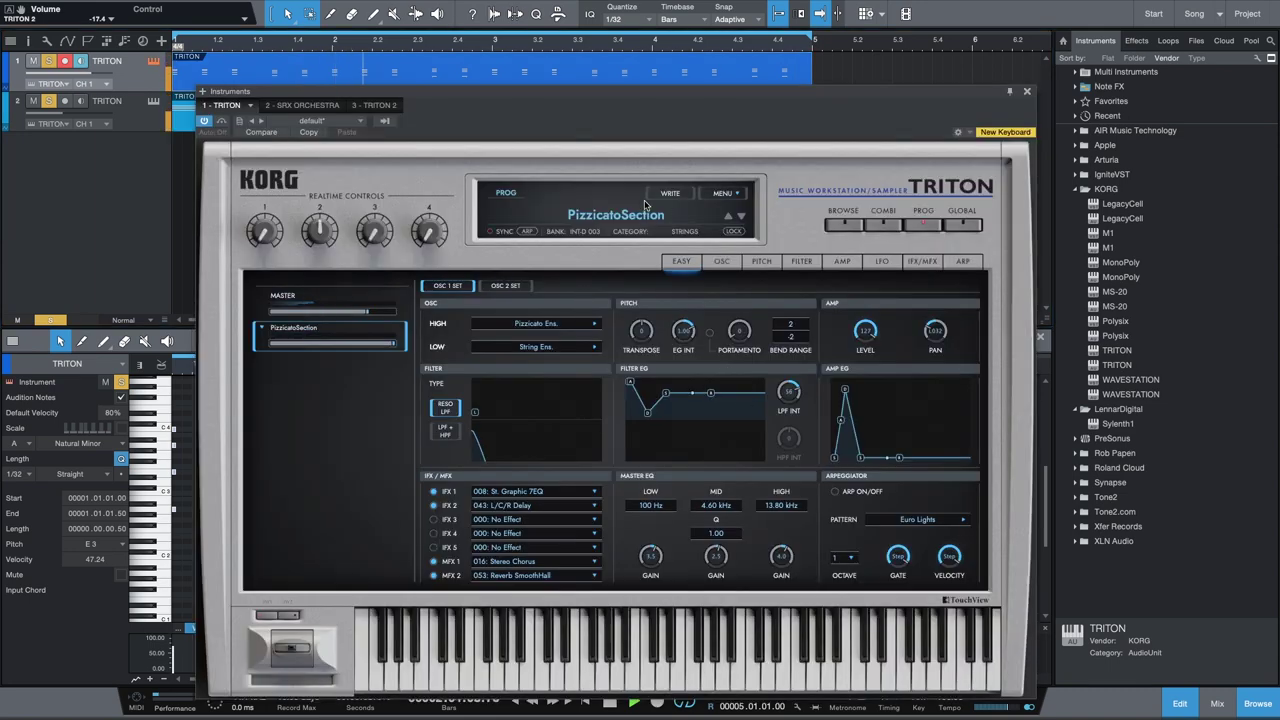
Filter the TRITON program browser to Strings and audition Symphony Strings, Slow Strings, Violin Section and Strings & Winds.
{"action": "left_click", "coordinate": [645, 207]}
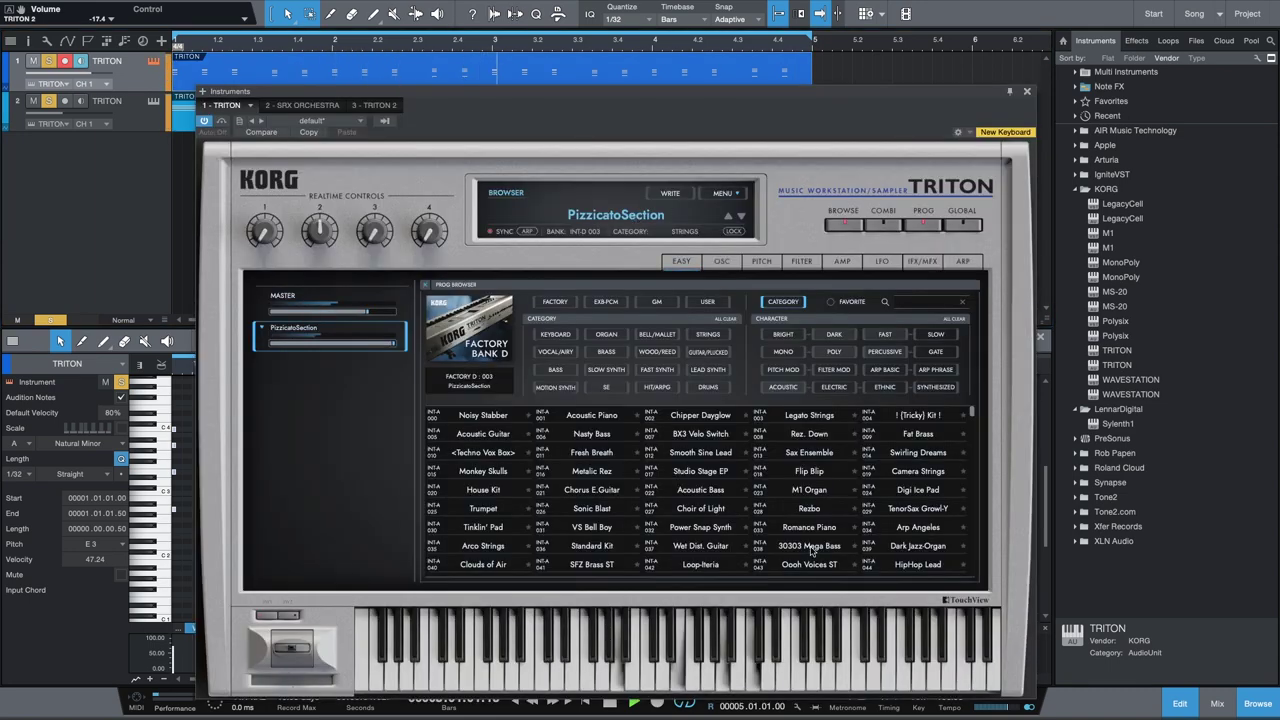
{"action": "left_click", "coordinate": [705, 341]}
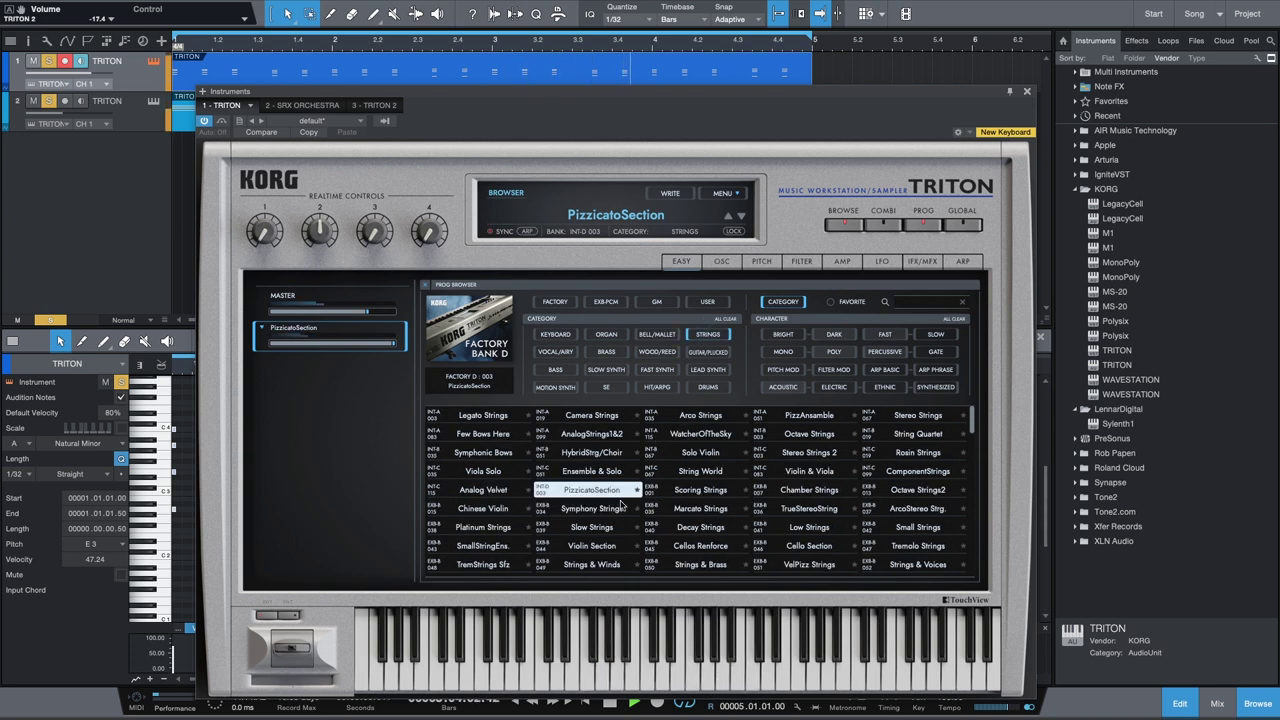
{"action": "left_click", "coordinate": [591, 509]}
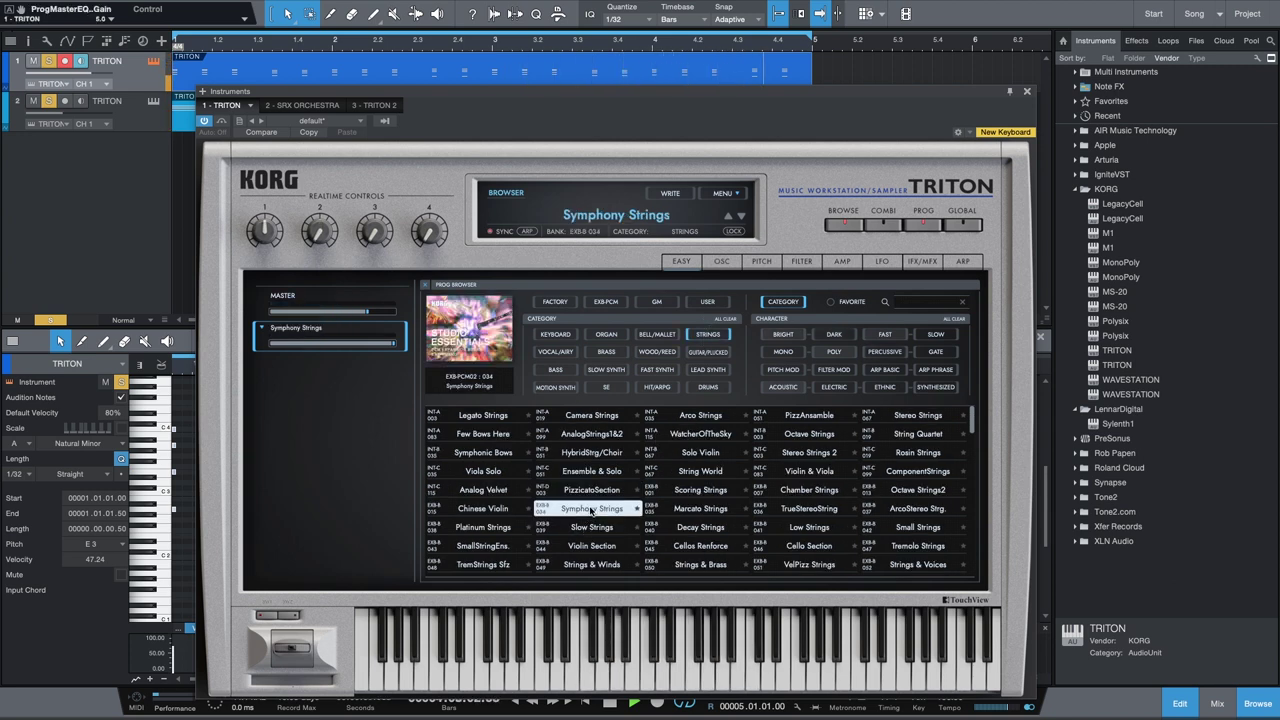
{"action": "left_click", "coordinate": [590, 530]}
{"action": "left_click", "coordinate": [579, 548]}
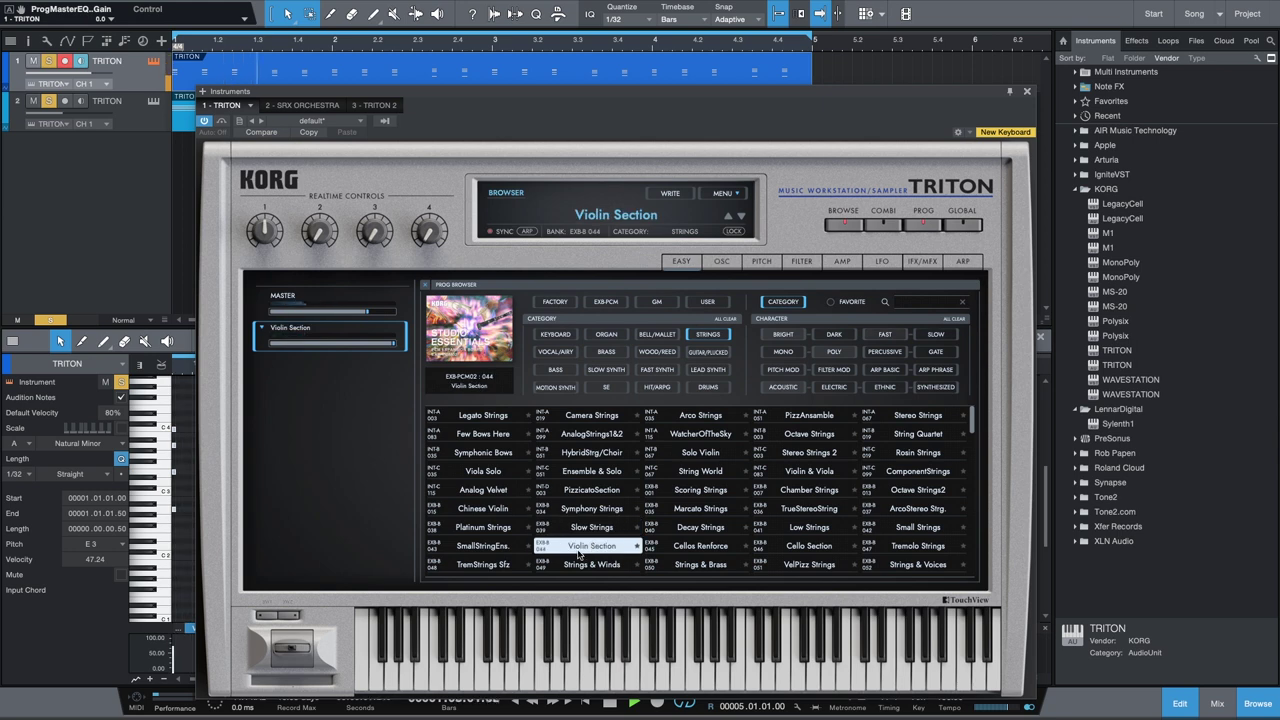
{"action": "left_click", "coordinate": [590, 565]}
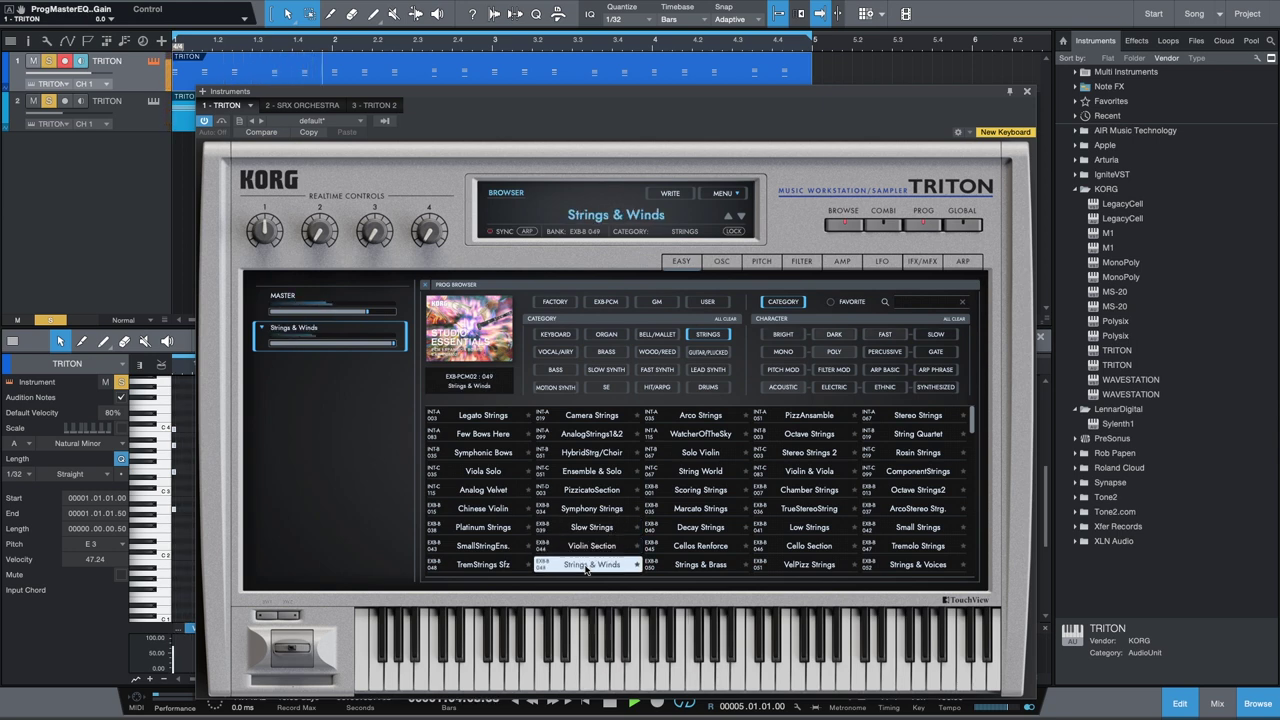
Audition the string programs from Arco Strings through WatcherOfTheSky, Solo Violin, String World, Scoring Strings and Marcato Strings to Decay Strings.
{"action": "left_click", "coordinate": [719, 420]}
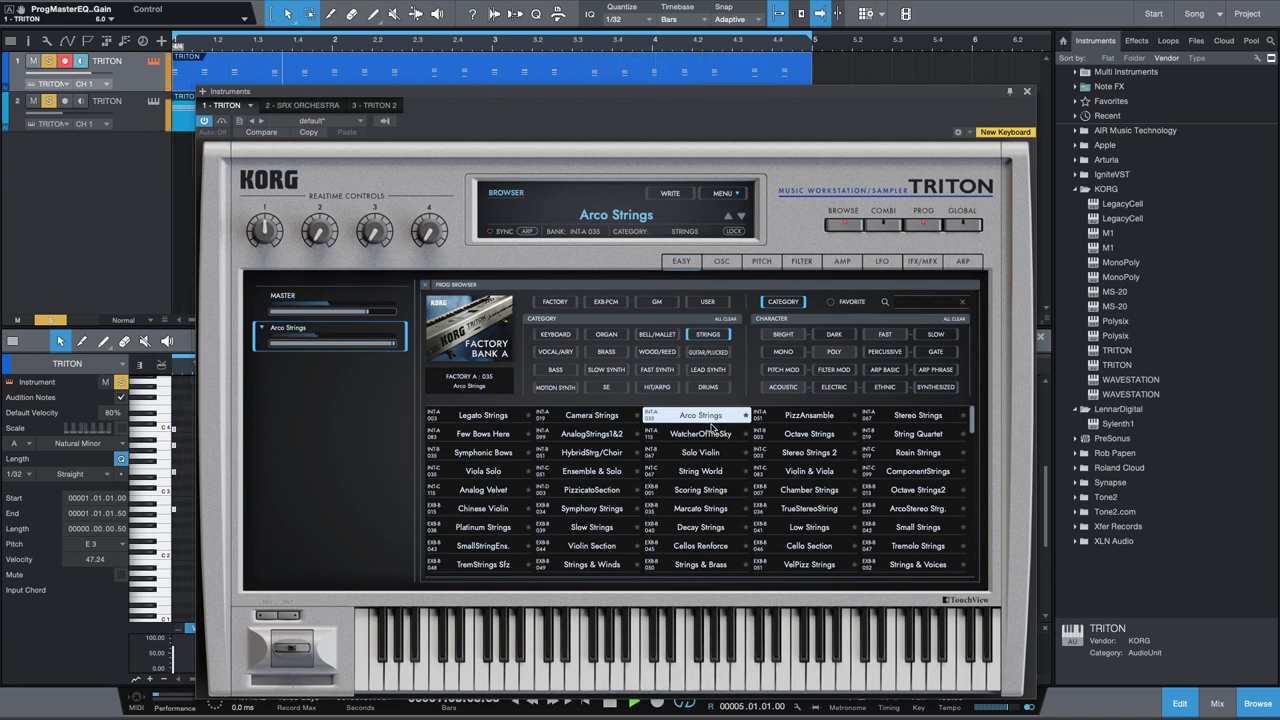
{"action": "left_click", "coordinate": [711, 436]}
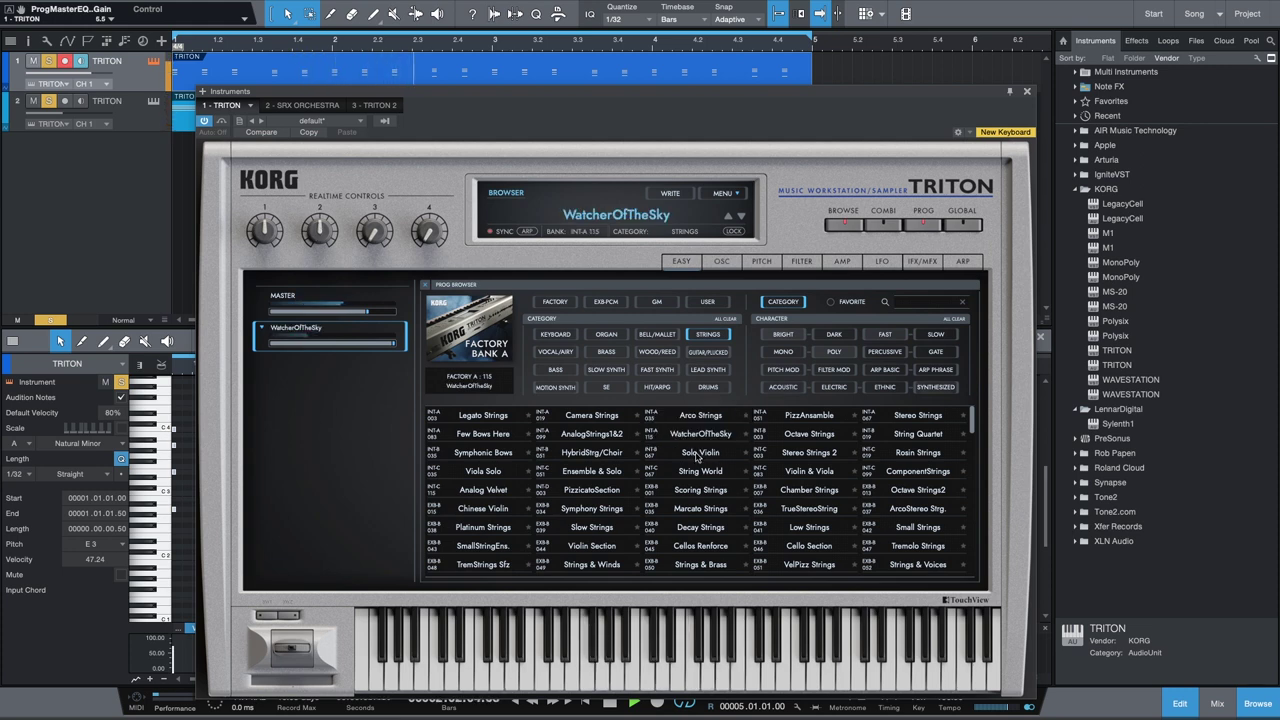
{"action": "left_click", "coordinate": [697, 456]}
{"action": "left_click", "coordinate": [705, 474]}
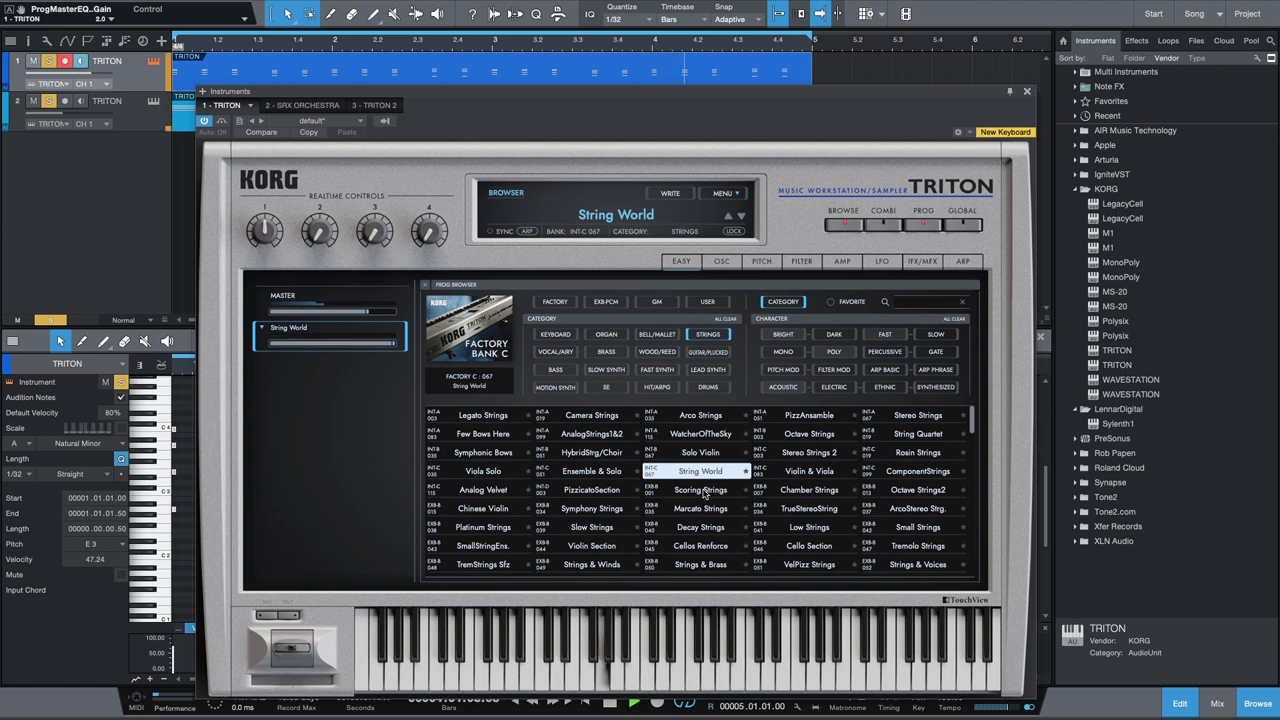
{"action": "left_click", "coordinate": [705, 491]}
{"action": "left_click", "coordinate": [697, 510]}
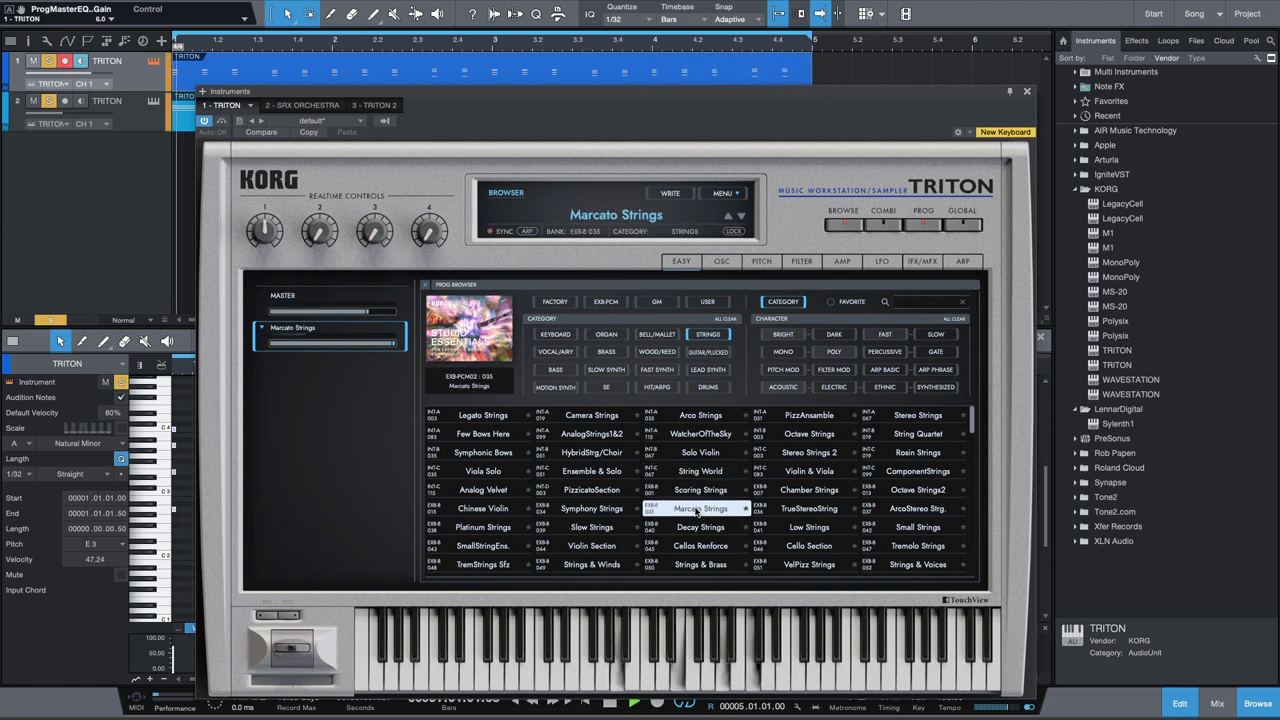
{"action": "left_click", "coordinate": [700, 528]}
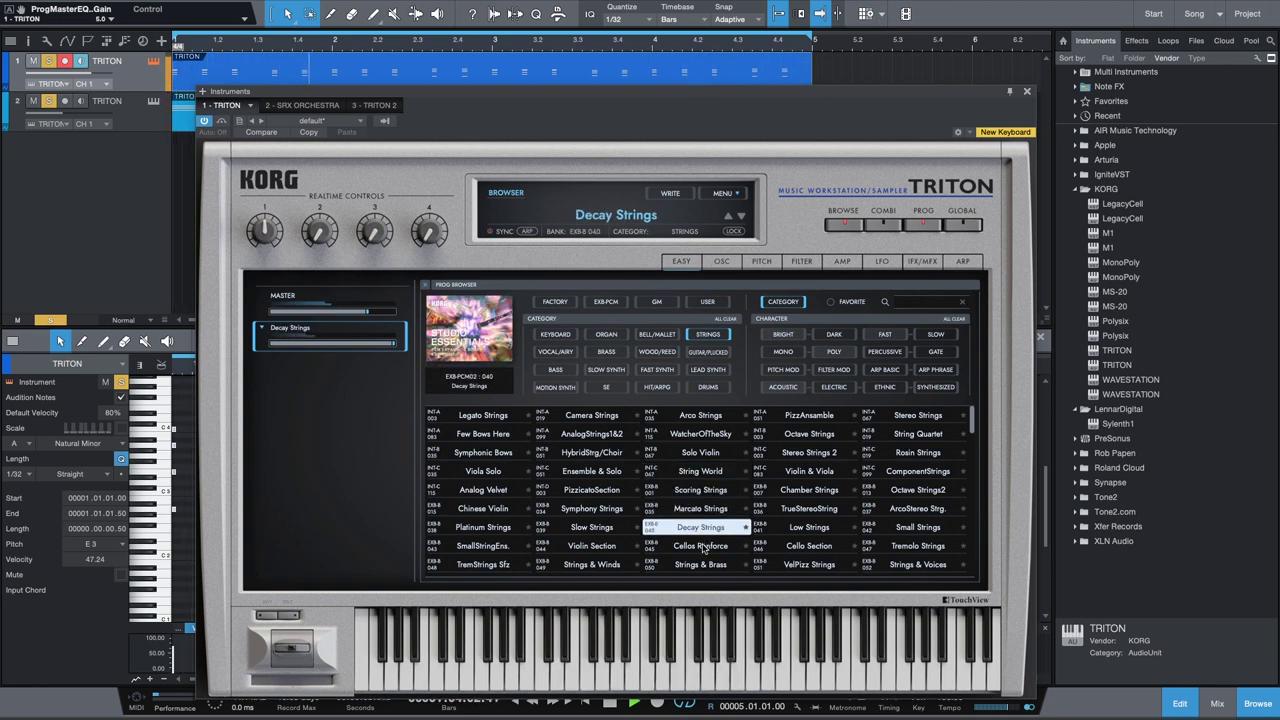
Compare String World with Decay Strings, Cellos Renforce and Strings & Brass, and audition the programs from PizzAnsamble to Violin & Viola.
{"action": "left_click", "coordinate": [703, 474]}
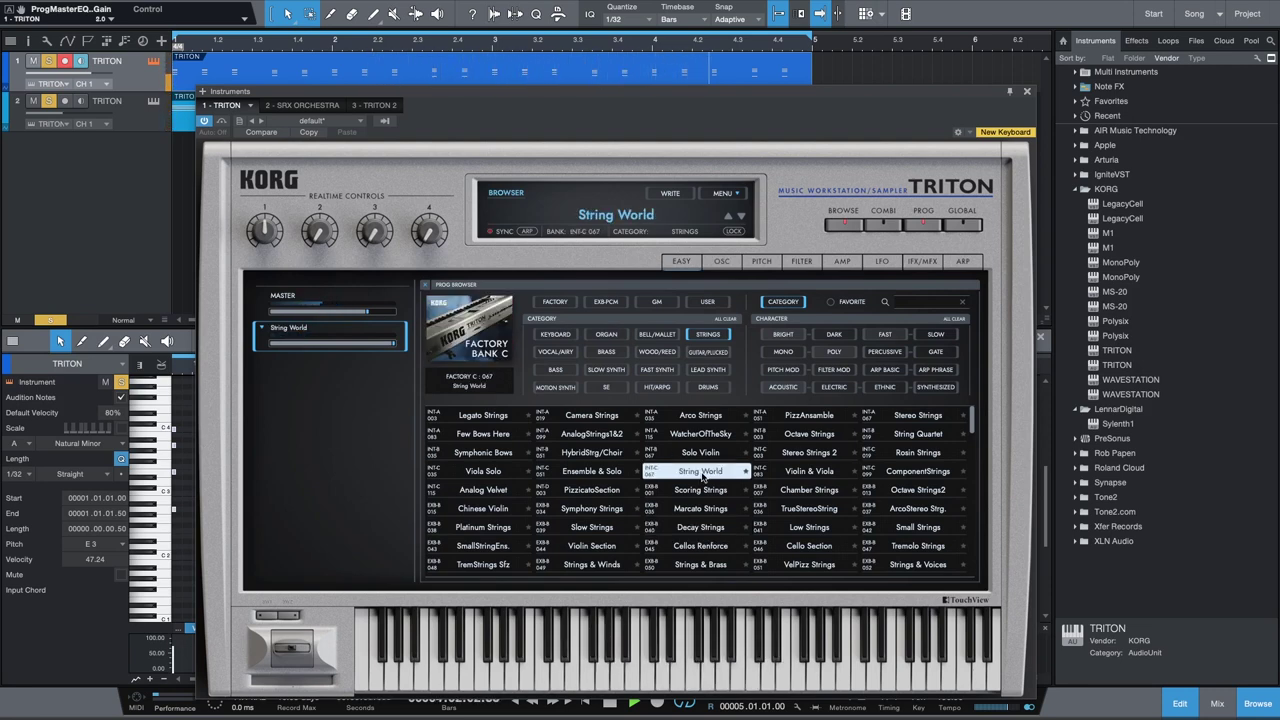
{"action": "left_click", "coordinate": [708, 526]}
{"action": "left_click", "coordinate": [714, 551]}
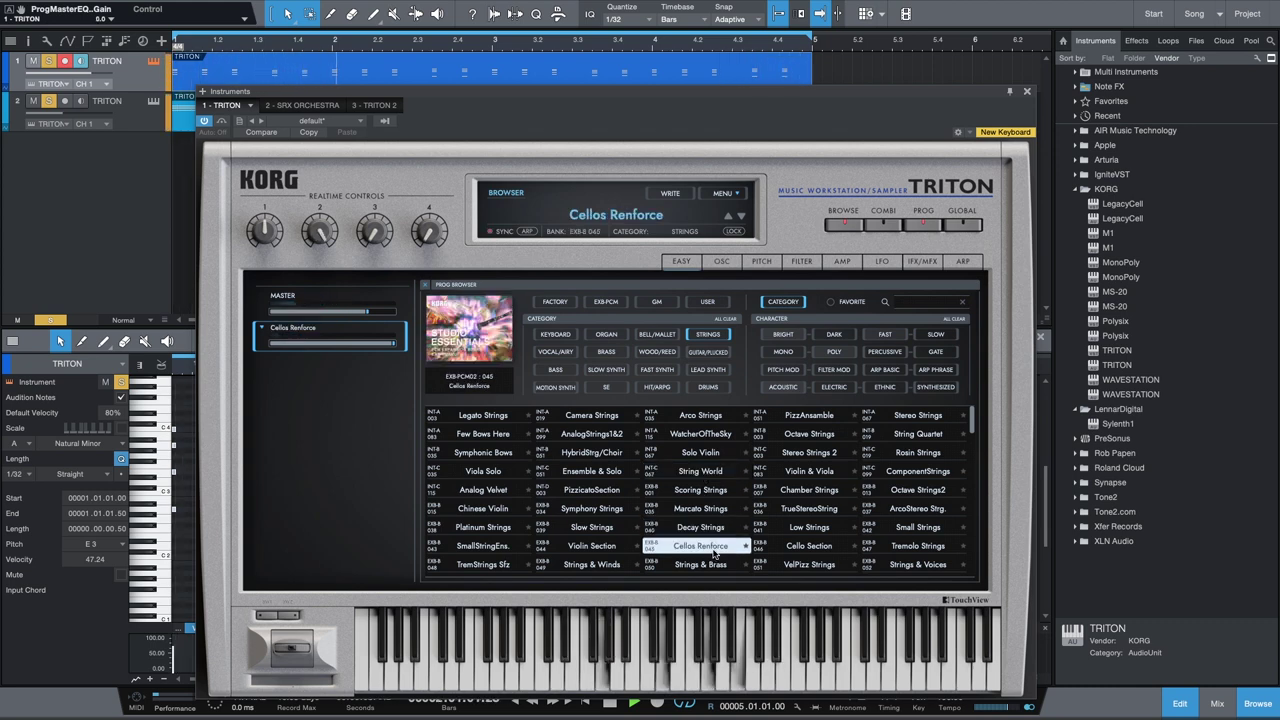
{"action": "left_click", "coordinate": [709, 565]}
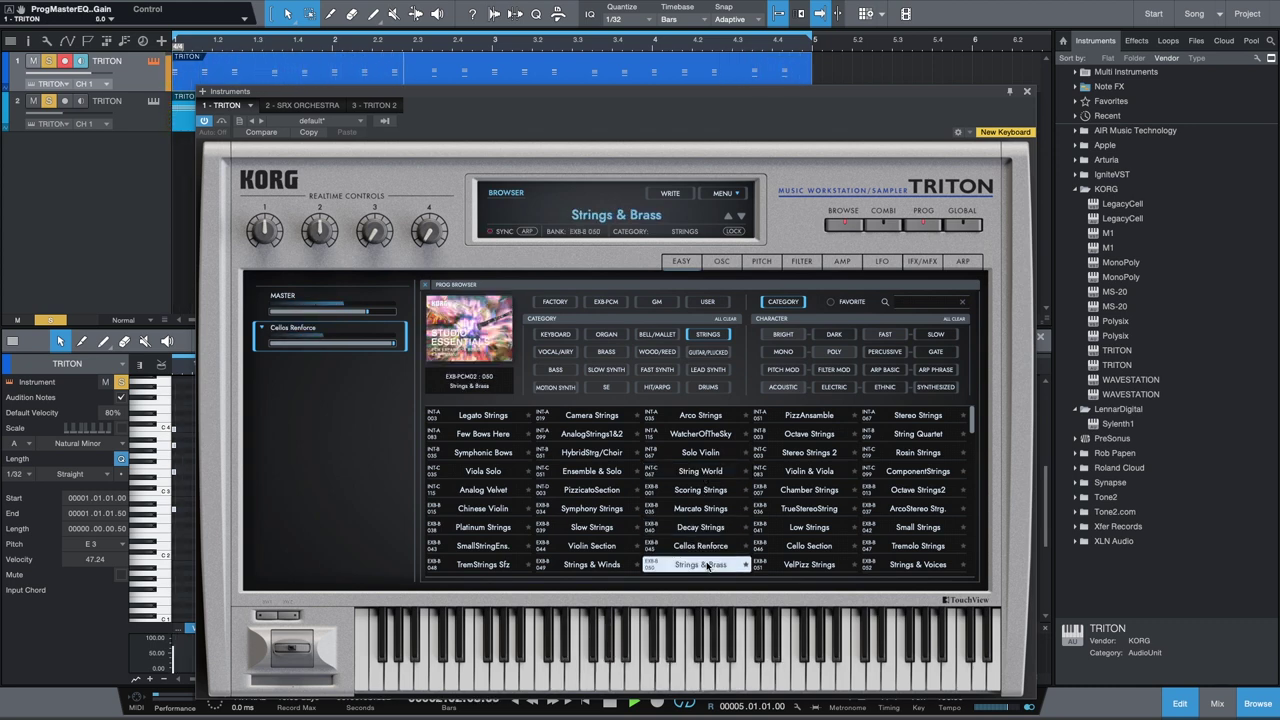
{"action": "left_click", "coordinate": [805, 418]}
{"action": "left_click", "coordinate": [803, 434]}
{"action": "left_click", "coordinate": [808, 452]}
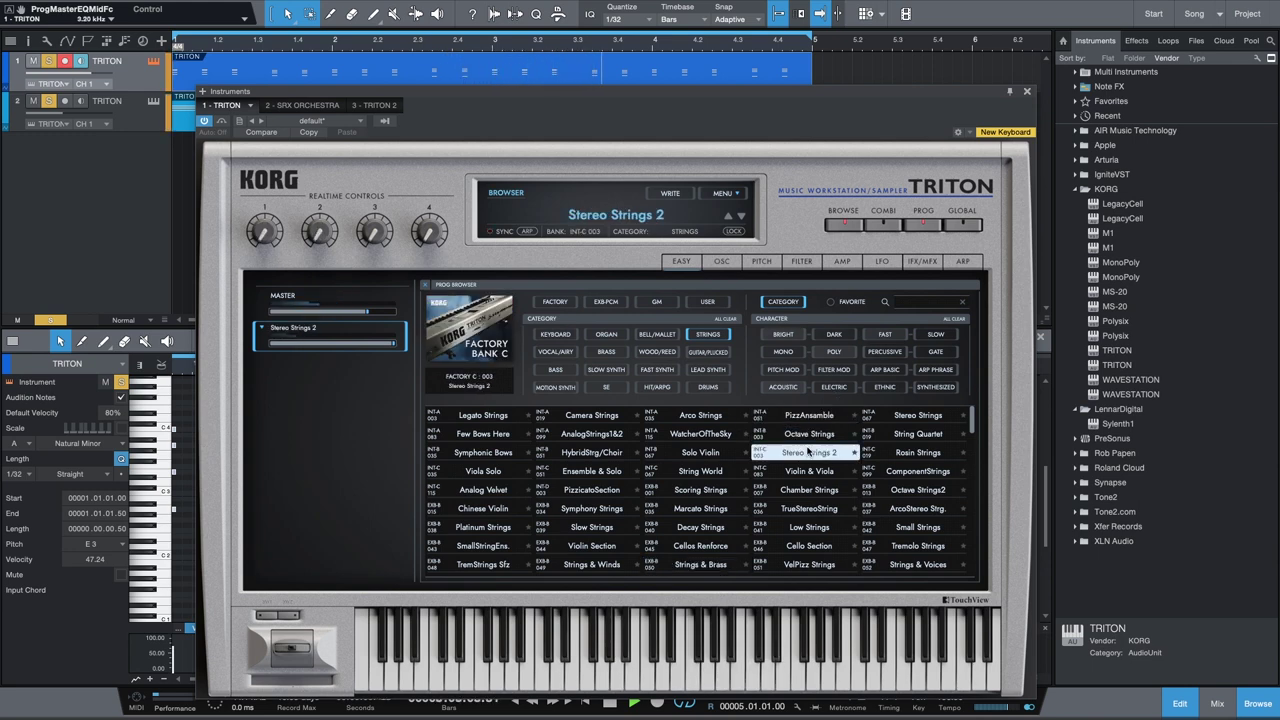
{"action": "left_click", "coordinate": [812, 471]}
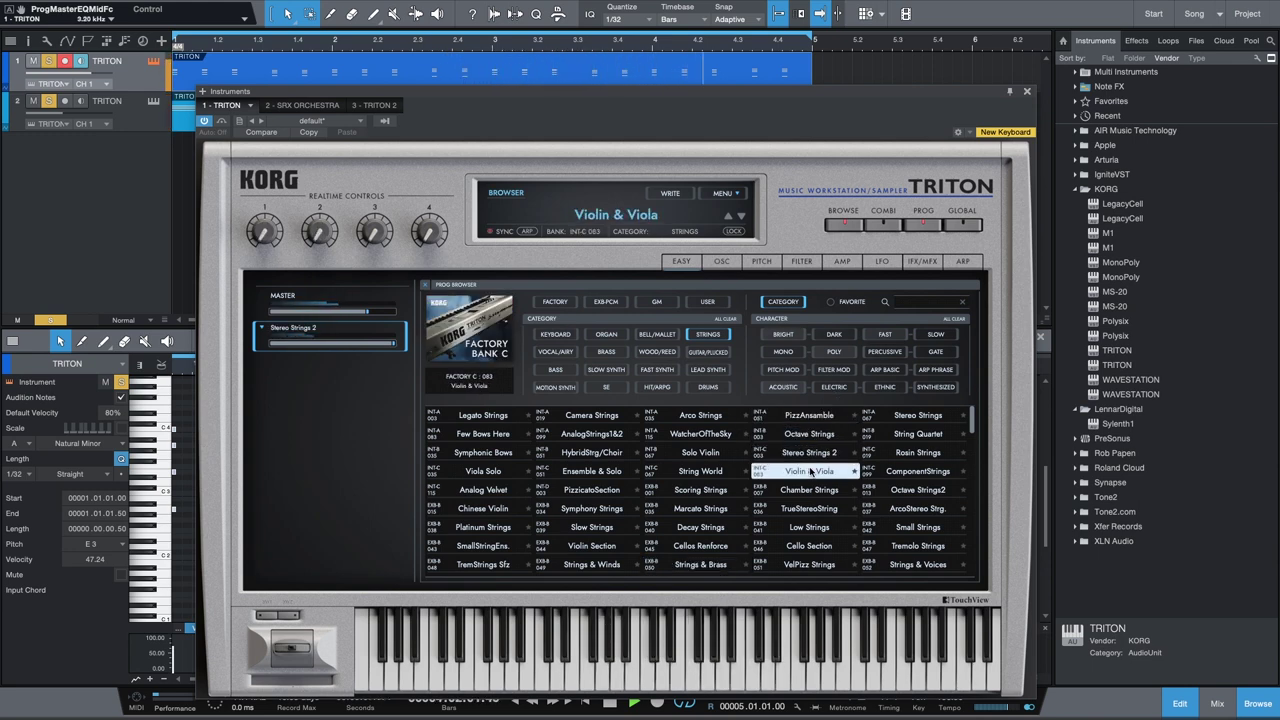
Audition every program in the string list from Stereo Strings and String Quartet through ComponentStrings and Small Strings to Strings & Voices.
{"action": "left_click", "coordinate": [918, 418]}
{"action": "left_click", "coordinate": [918, 434]}
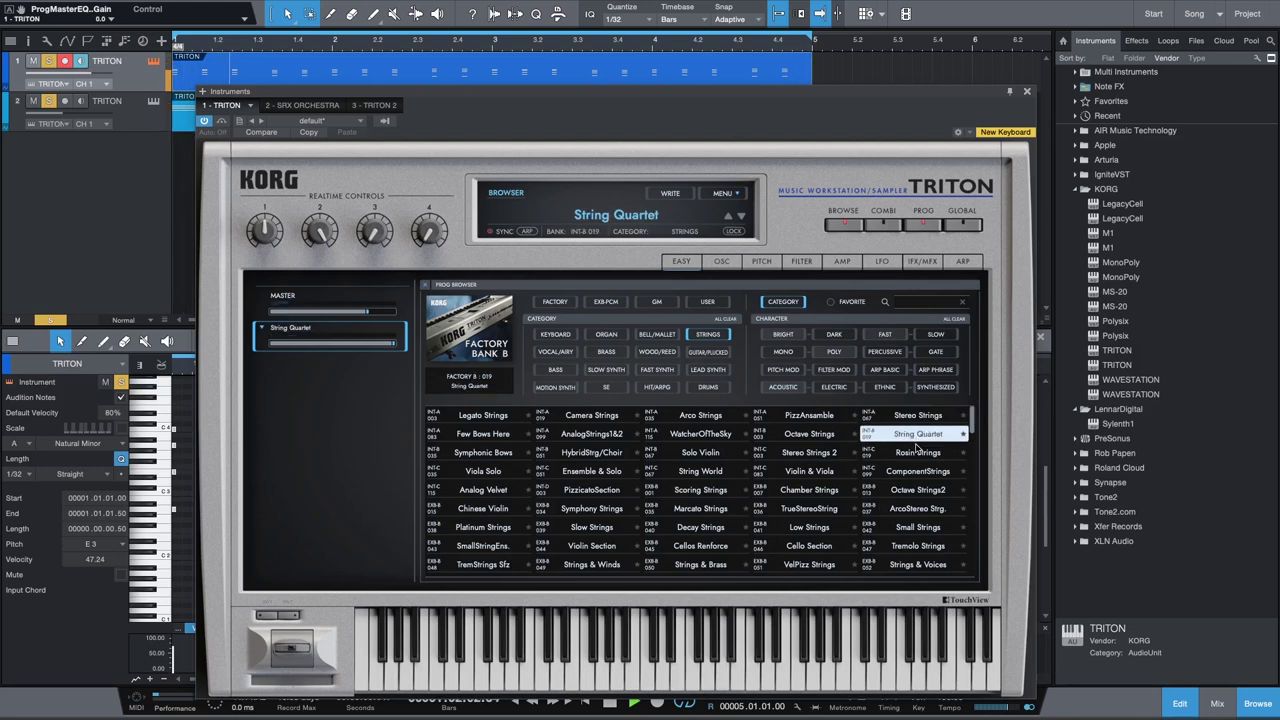
{"action": "left_click", "coordinate": [918, 452]}
{"action": "left_click", "coordinate": [918, 475]}
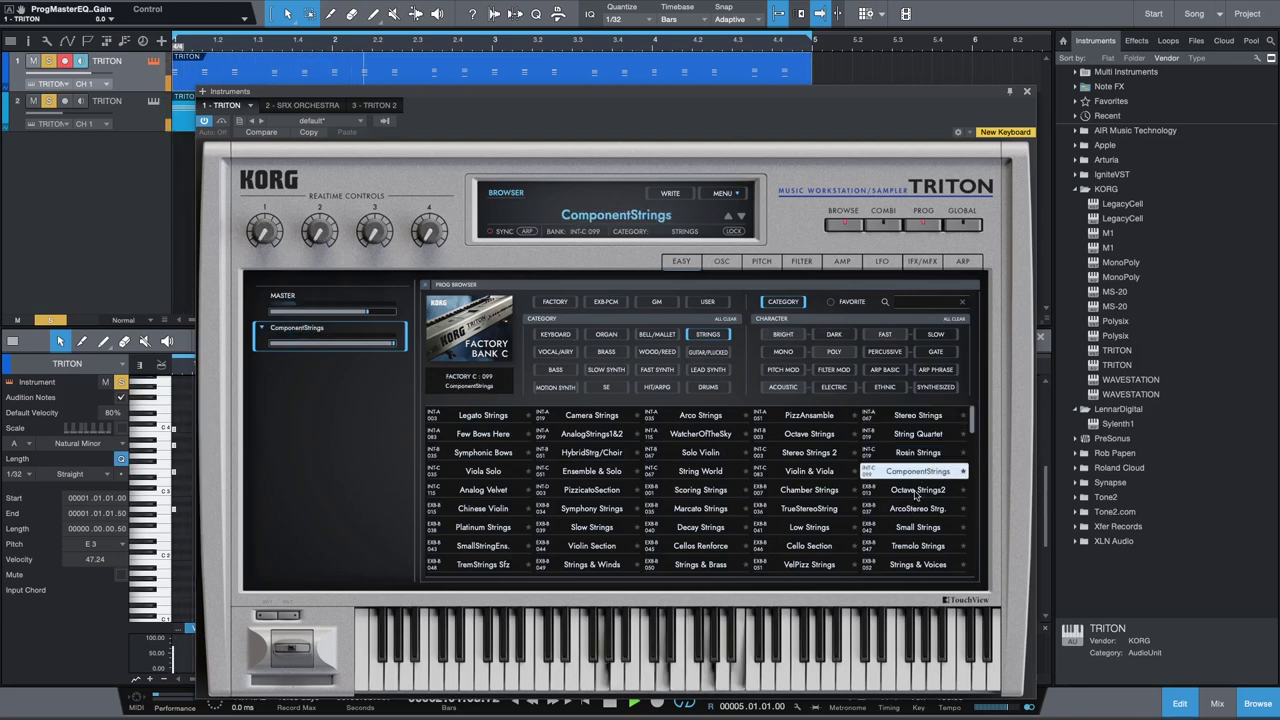
{"action": "left_click", "coordinate": [918, 490]}
{"action": "left_click", "coordinate": [916, 509]}
{"action": "left_click", "coordinate": [916, 527]}
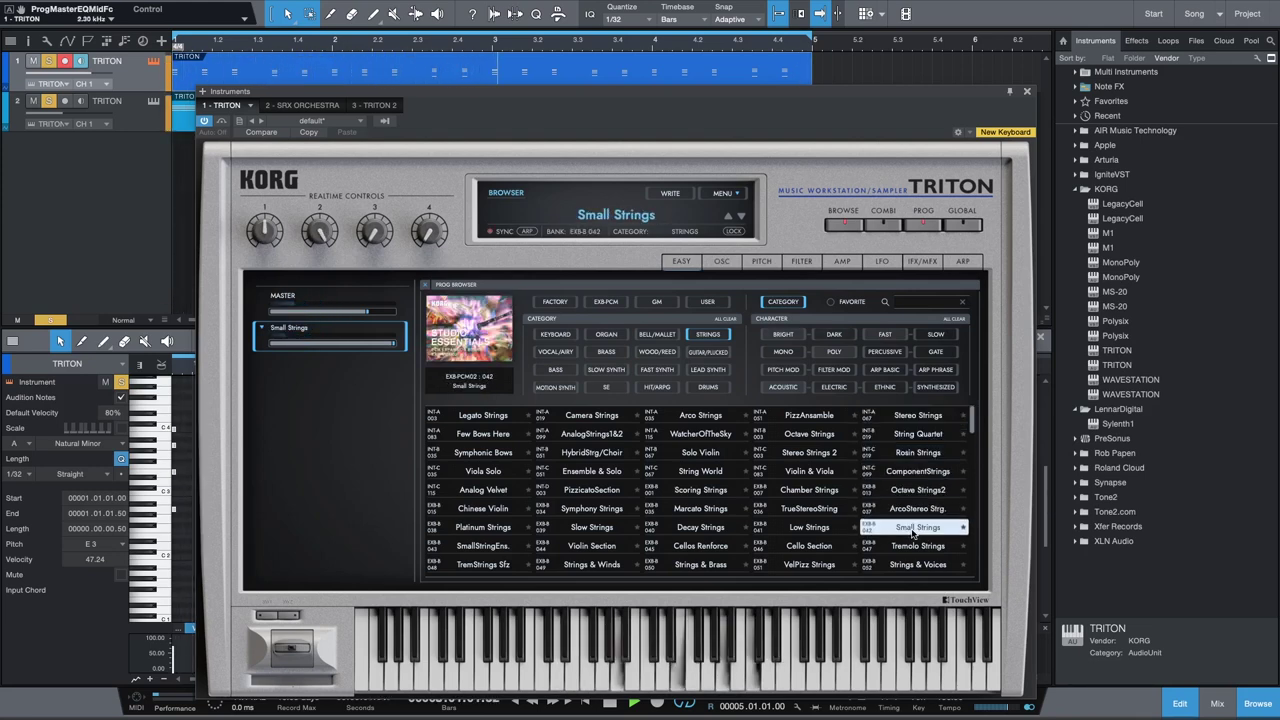
{"action": "left_click", "coordinate": [916, 546]}
{"action": "left_click", "coordinate": [916, 564]}
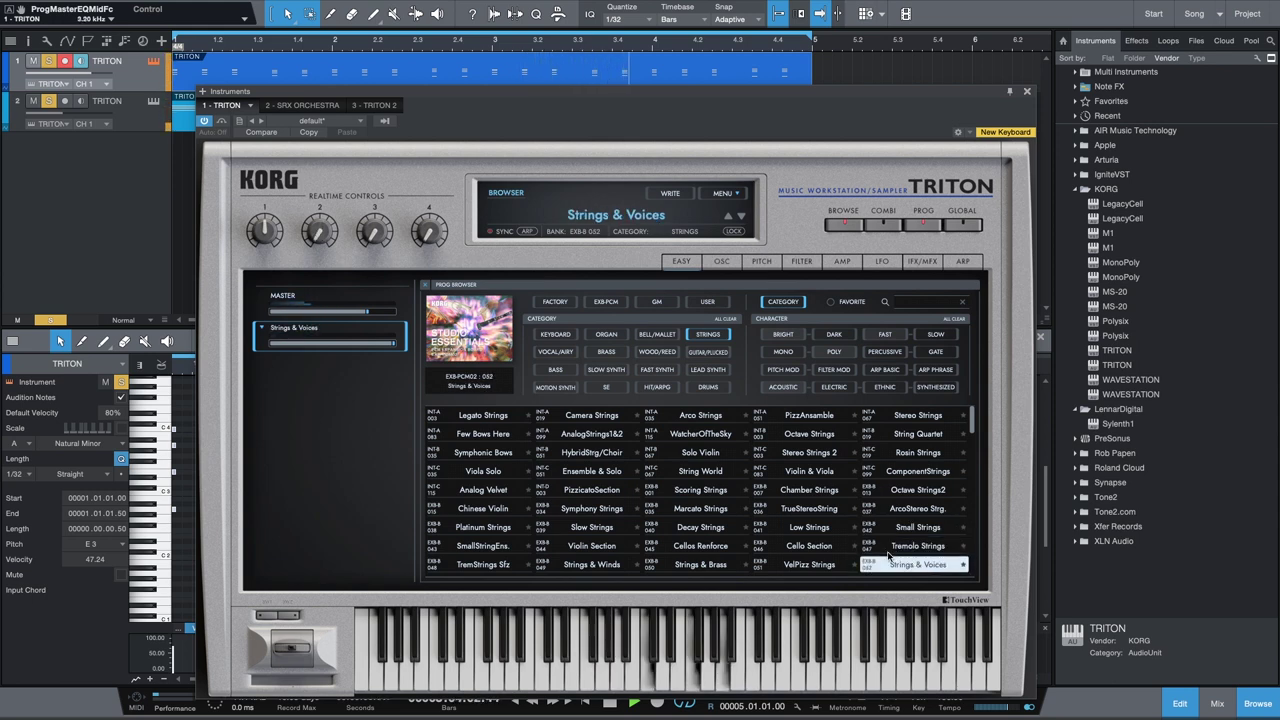
Audition Strings & Brass, Cellos Renforce, Strings & Winds, Violin Section, Symphony Strings and PizzicatoSection again for the first track.
{"action": "left_click", "coordinate": [706, 565]}
{"action": "left_click", "coordinate": [700, 546]}
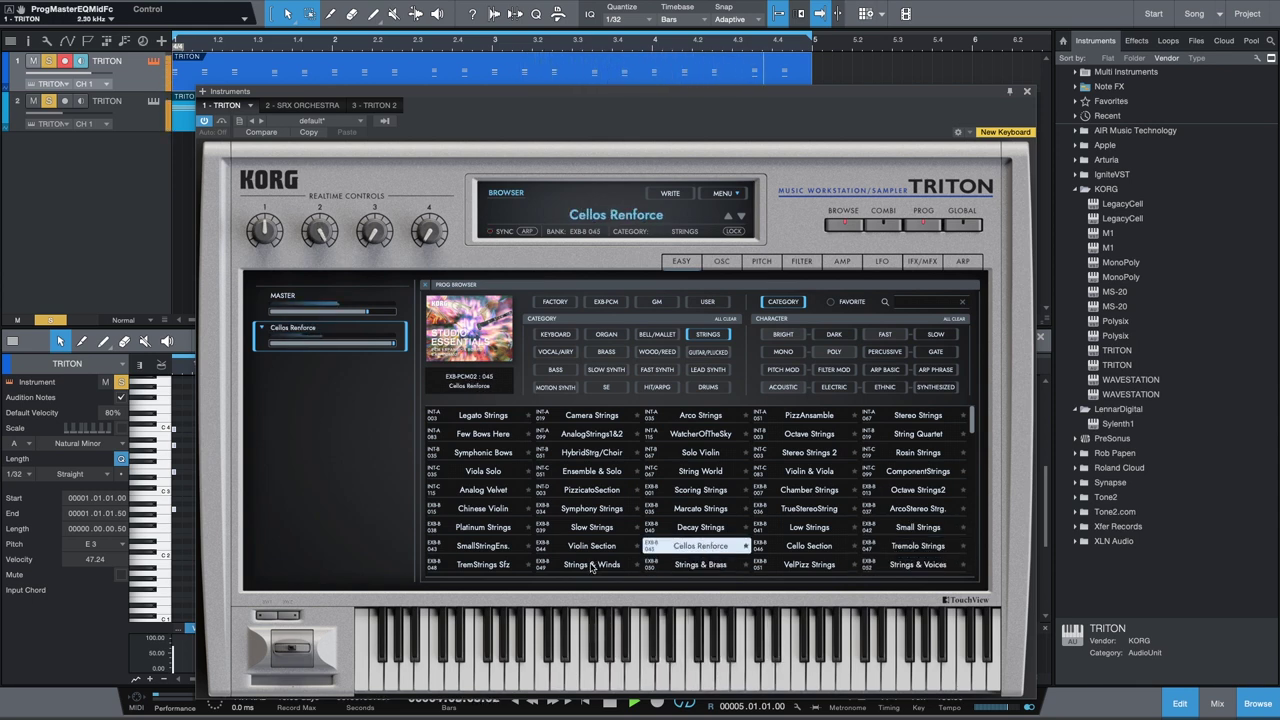
{"action": "left_click", "coordinate": [594, 560]}
{"action": "left_click", "coordinate": [599, 547]}
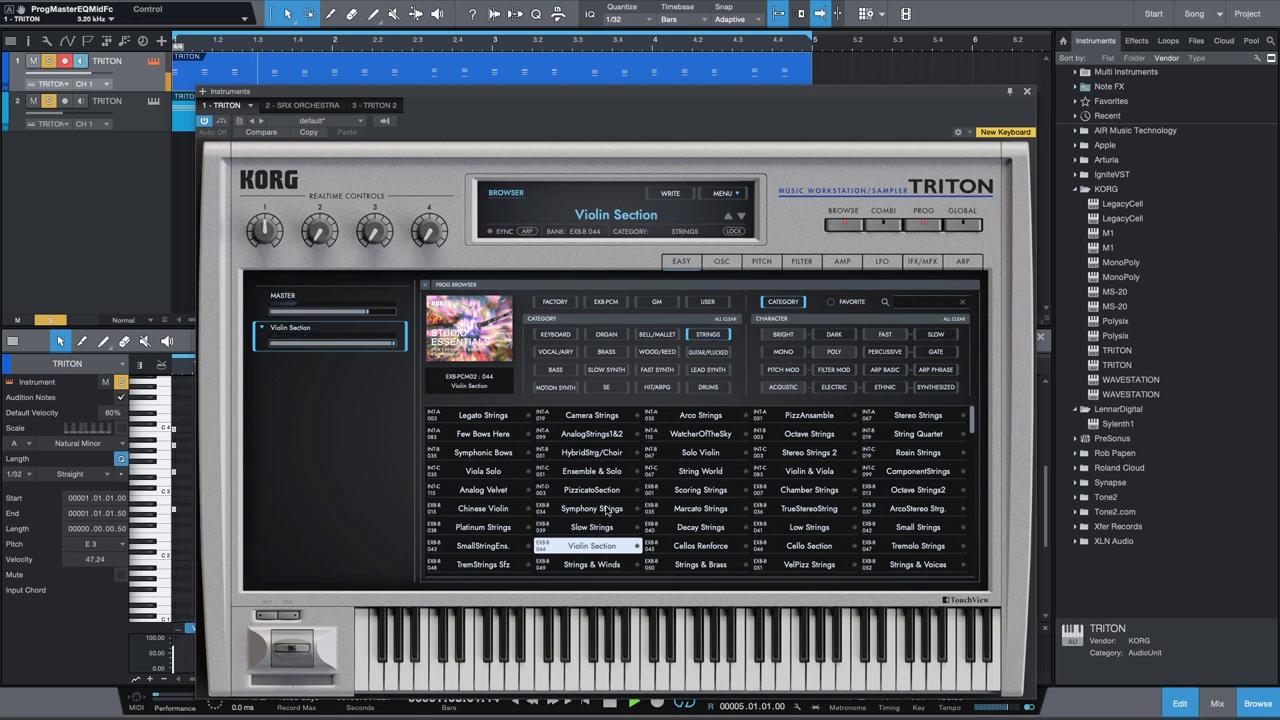
{"action": "left_click", "coordinate": [607, 511]}
{"action": "left_click", "coordinate": [595, 490]}
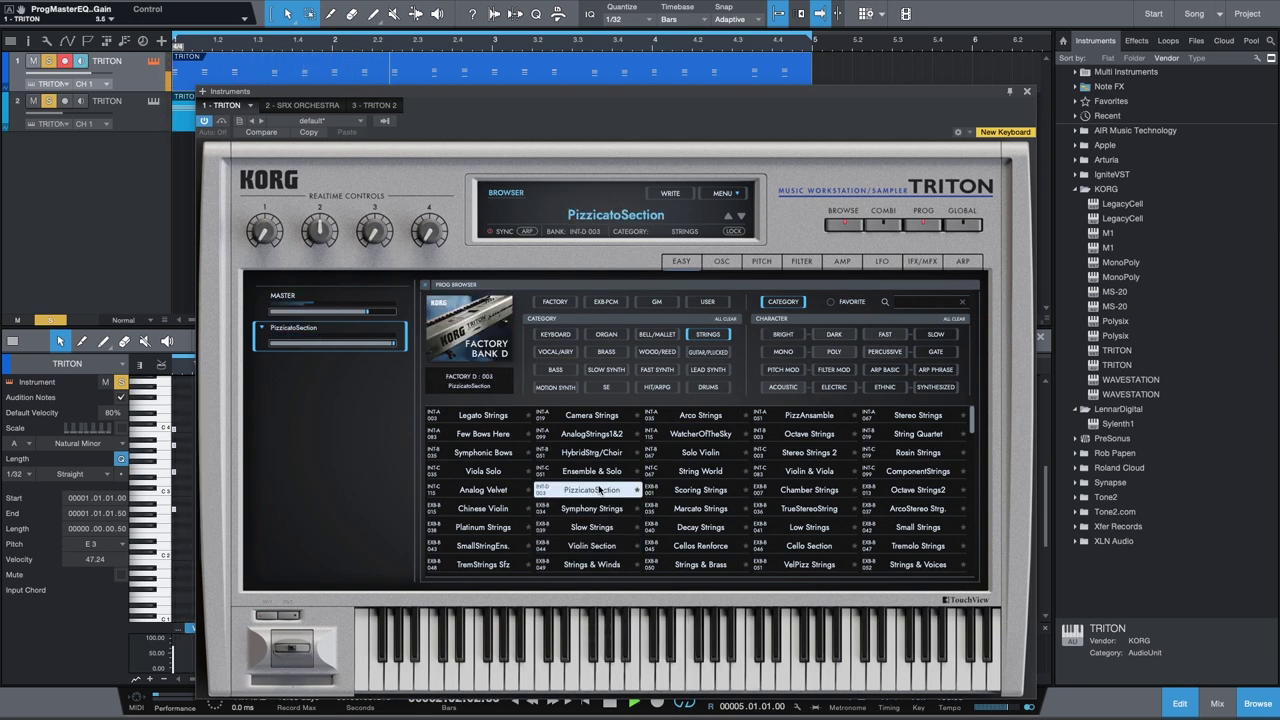
Compare PizzicatoSection with Analog Velvet, load String World as the first track's sound and close the TRITON window.
{"action": "left_click", "coordinate": [720, 492]}
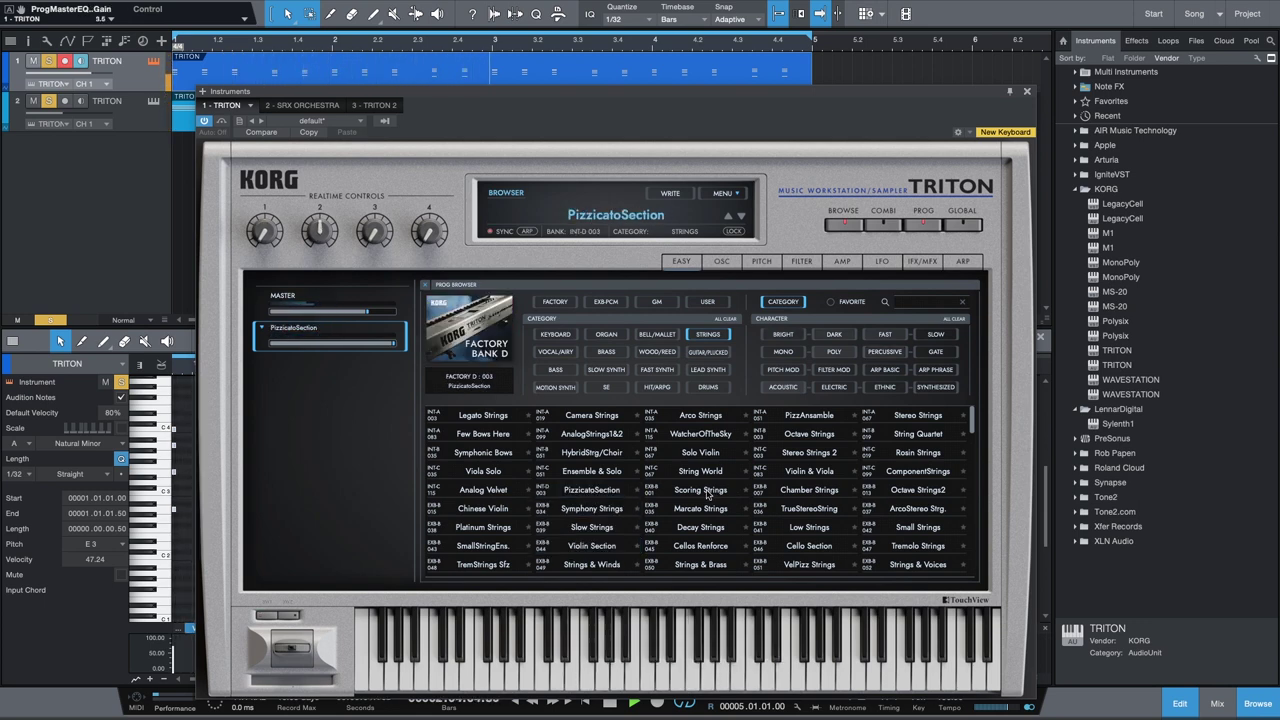
{"action": "left_click", "coordinate": [593, 491]}
{"action": "left_click", "coordinate": [492, 490]}
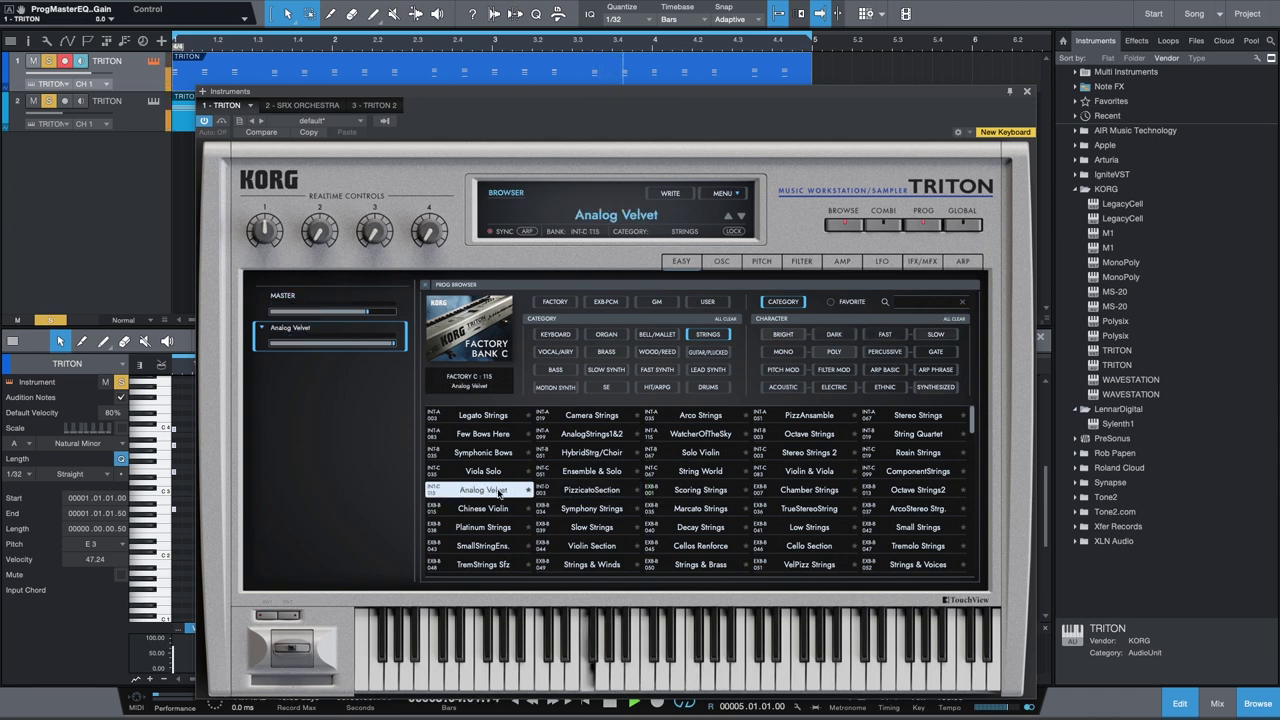
{"action": "left_click", "coordinate": [590, 491]}
{"action": "left_click", "coordinate": [699, 473]}
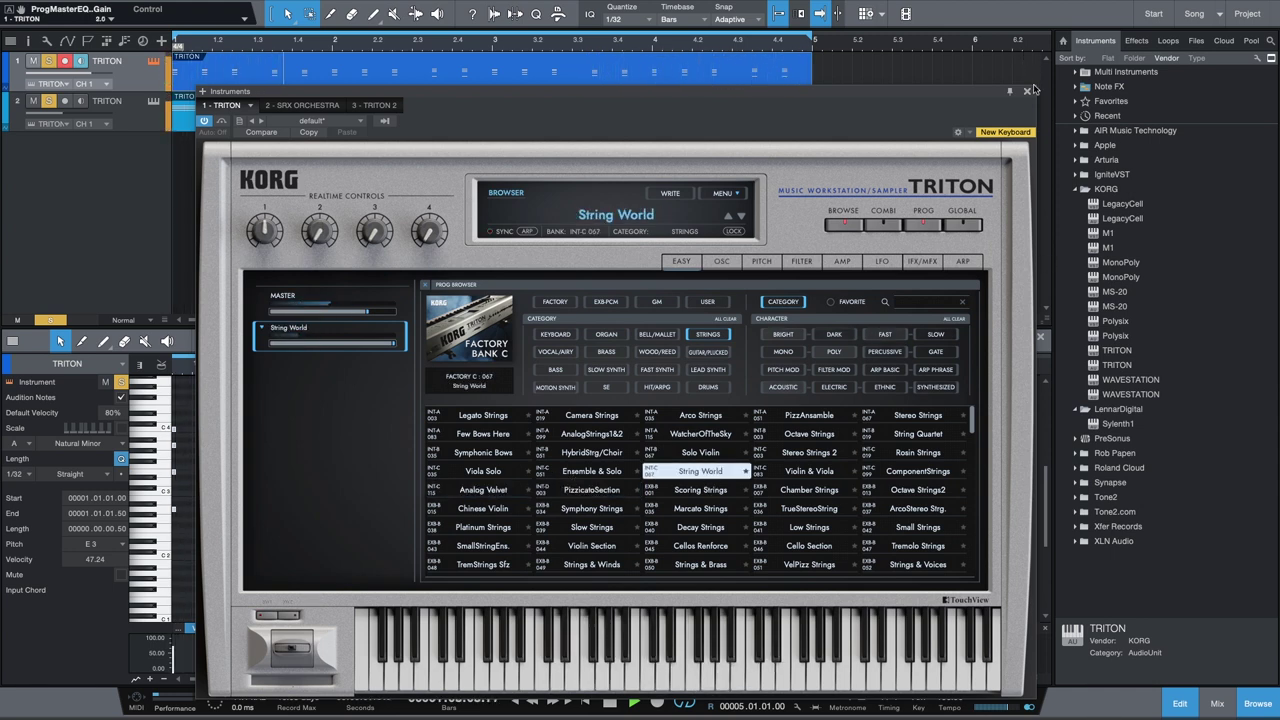
{"action": "left_click", "coordinate": [1025, 92]}
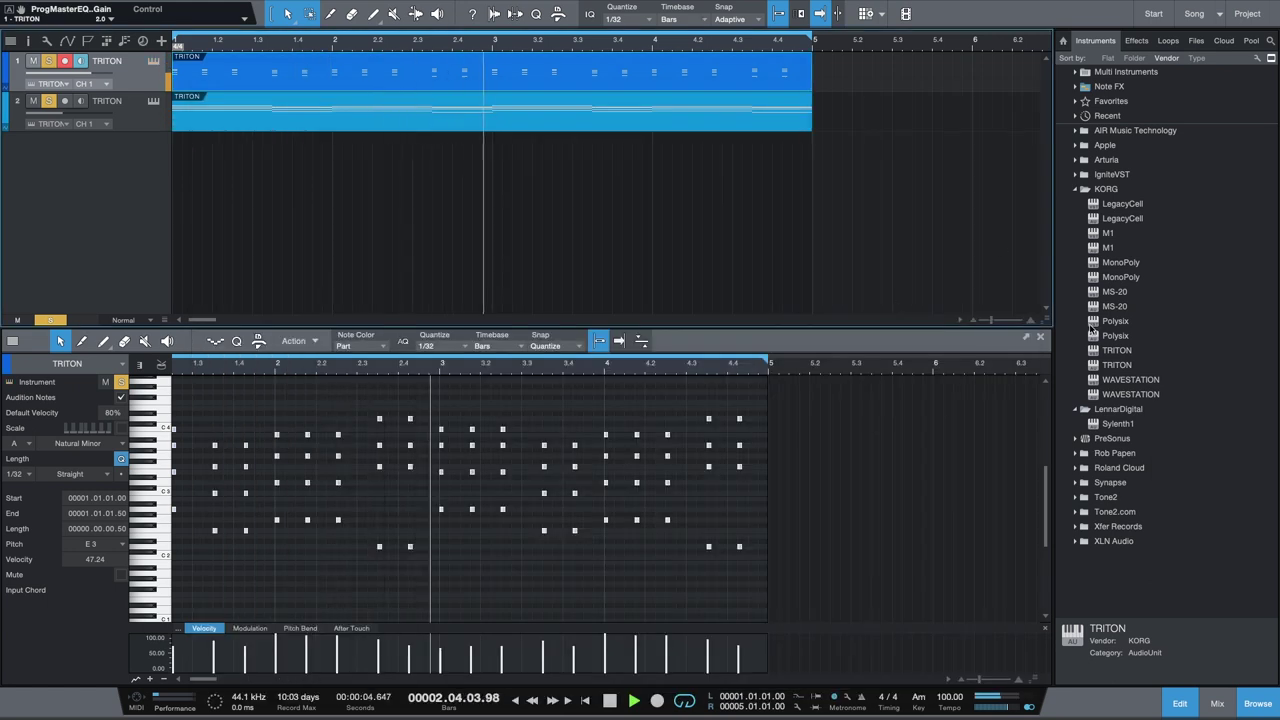
Collapse the KORG folder and add Synapse DUNE 2.6 from the instrument browser as a new third track.
{"action": "left_click", "coordinate": [1076, 189]}
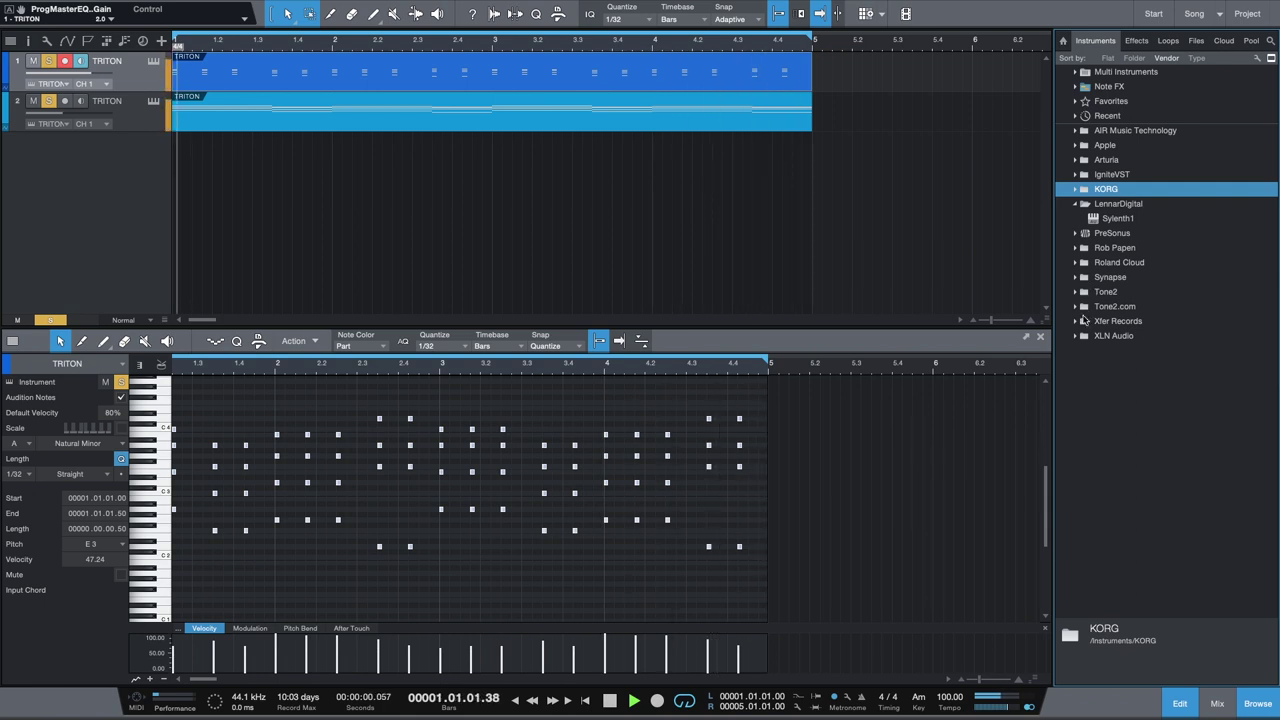
{"action": "left_click", "coordinate": [1180, 703]}
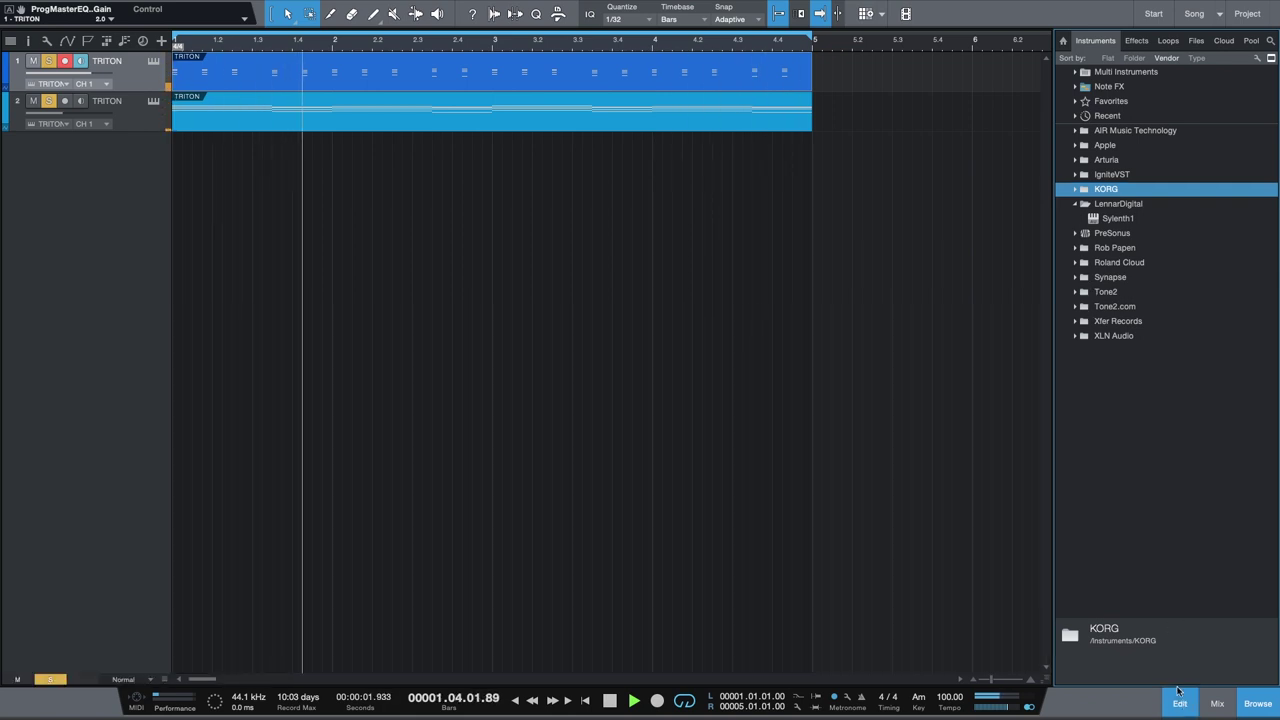
{"action": "left_click", "coordinate": [1180, 703]}
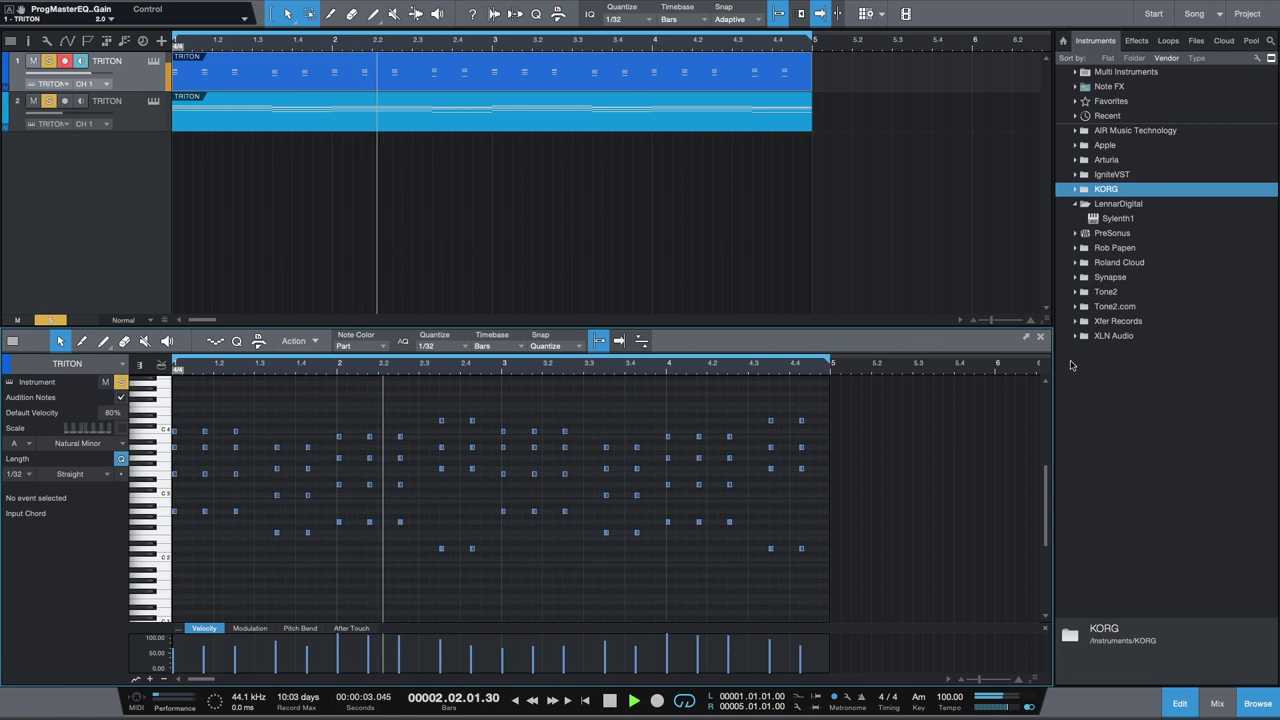
{"action": "left_click", "coordinate": [1077, 278]}
{"action": "left_click_drag", "start_coordinate": [1115, 291], "coordinate": [157, 188]}
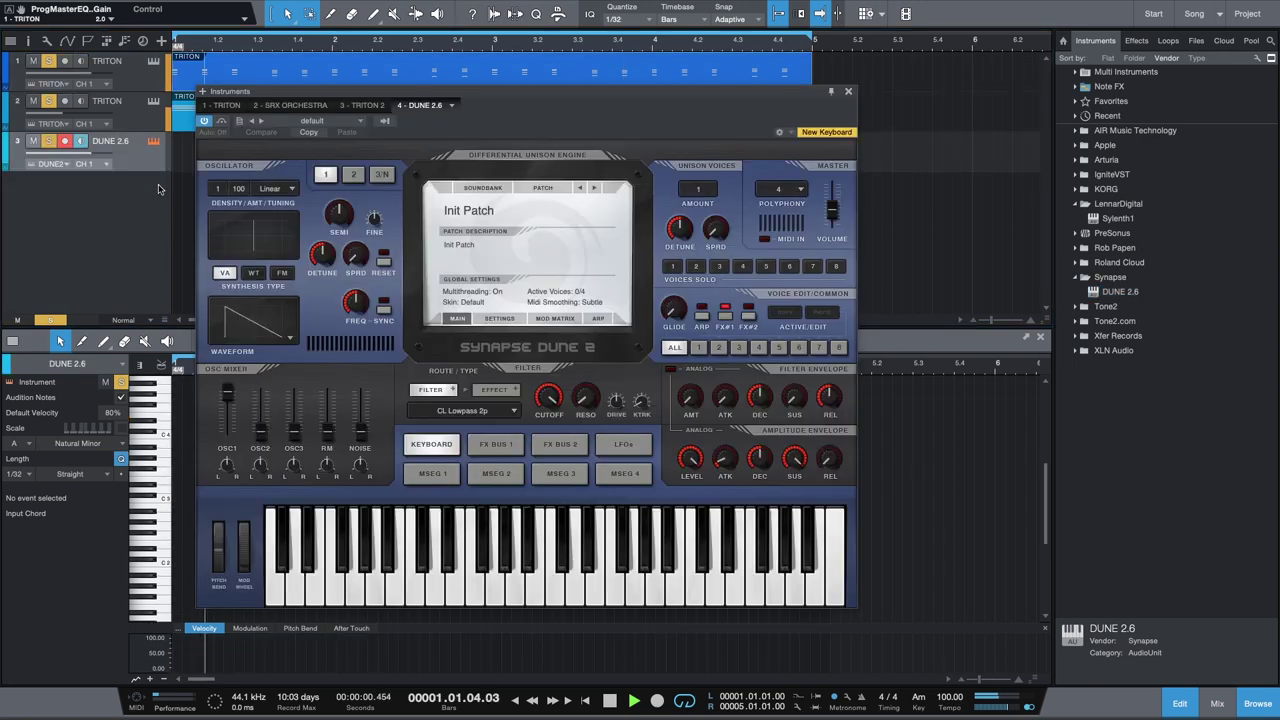
Load the Air Race KS patch from DUNE 2.6's factory Leads bank and switch to the following patch, Ambiose ST.
{"action": "left_click_drag", "start_coordinate": [491, 120], "coordinate": [833, 133]}
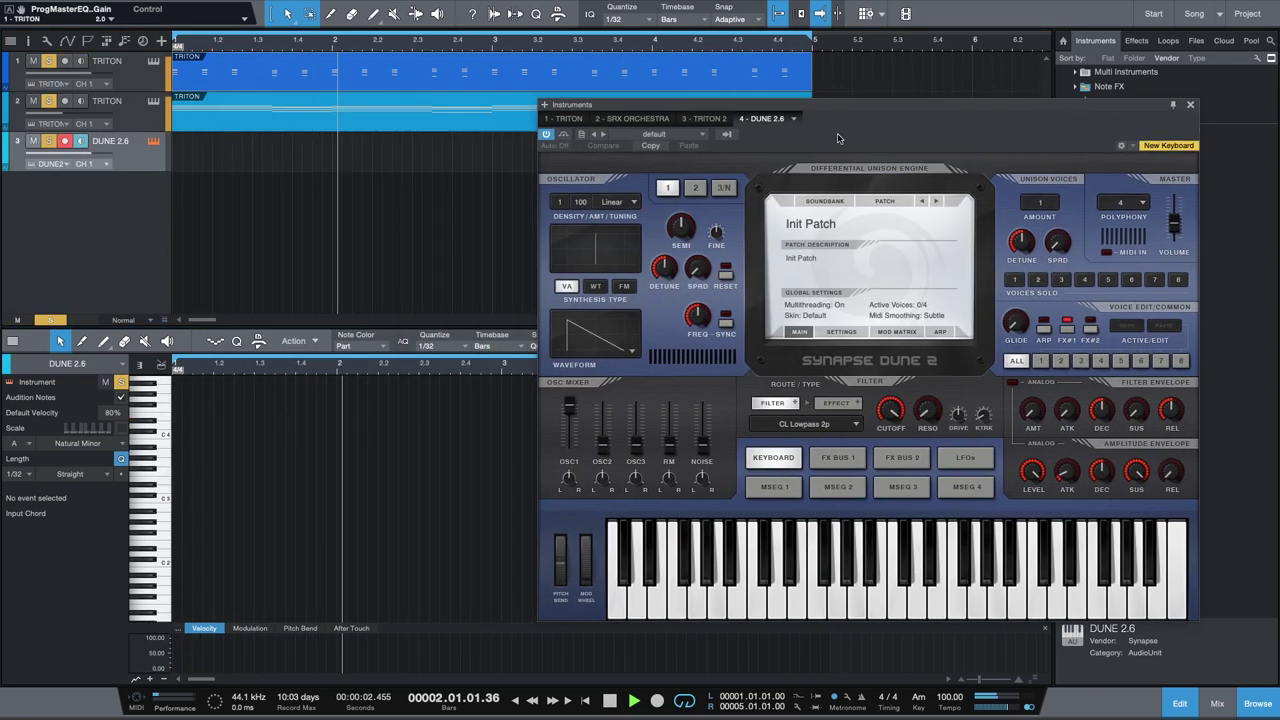
{"action": "left_click", "coordinate": [848, 203]}
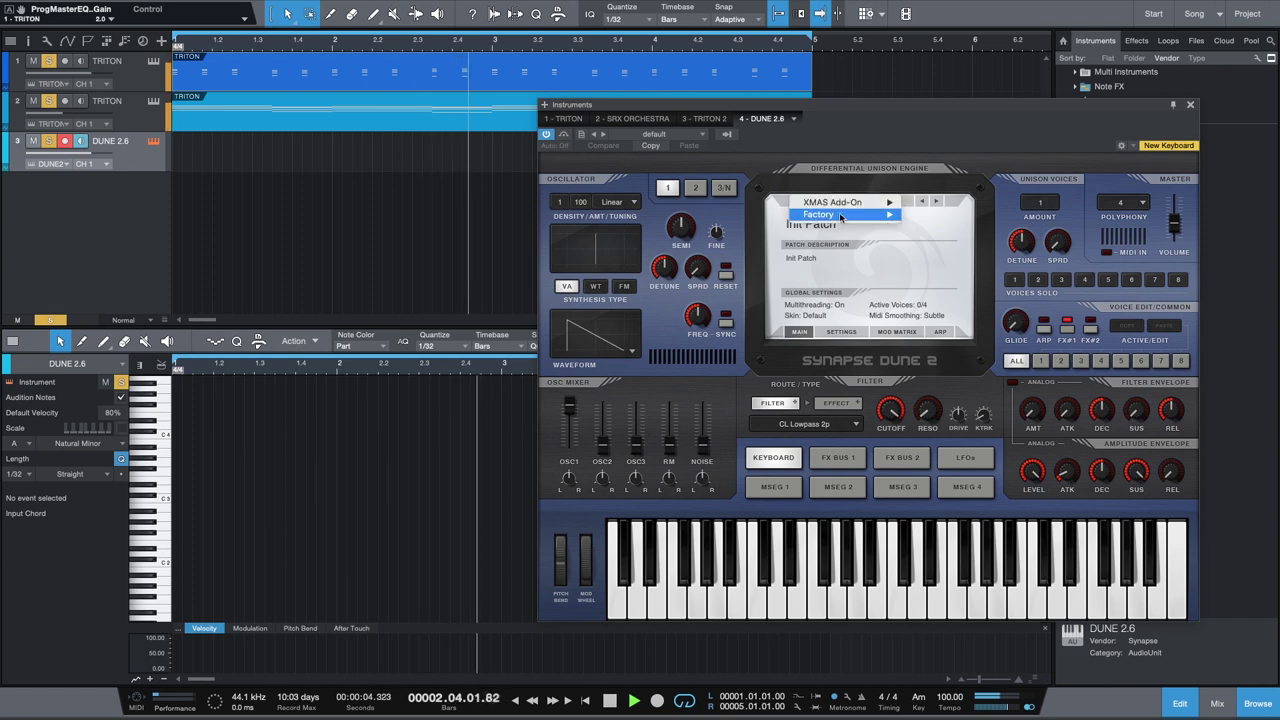
{"action": "mouse_move", "coordinate": [860, 214]}
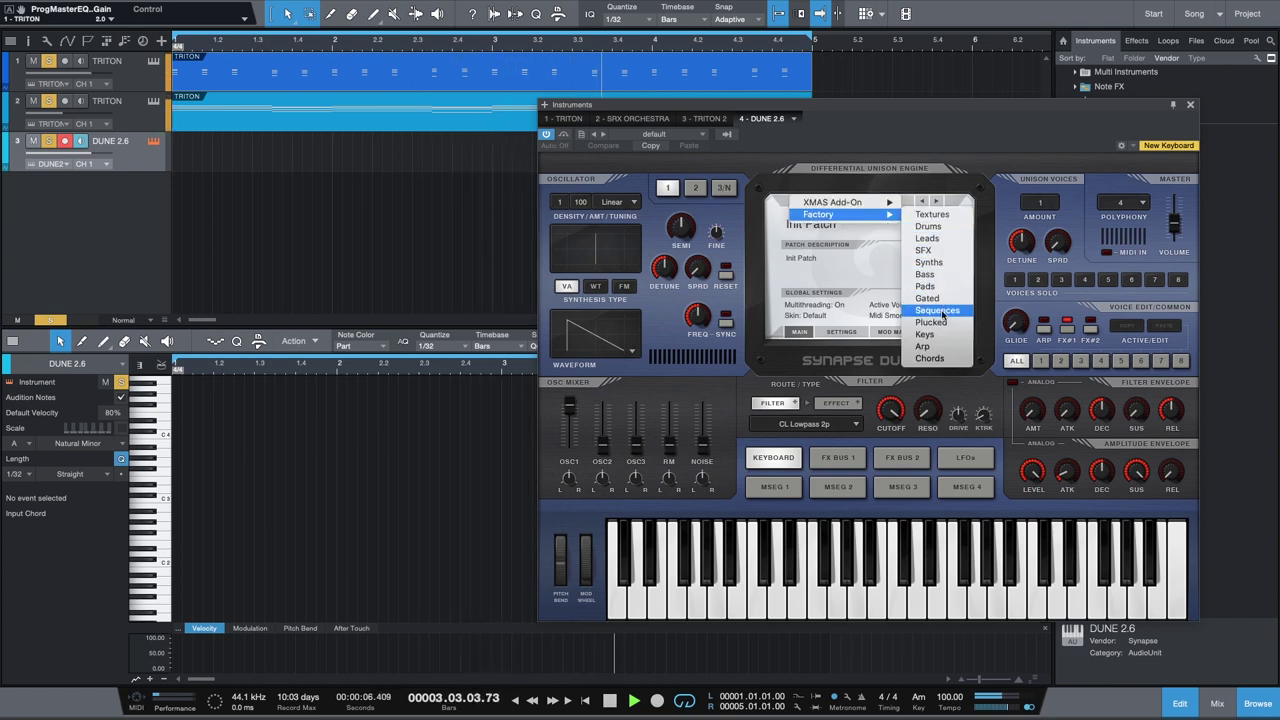
{"action": "left_click", "coordinate": [940, 243]}
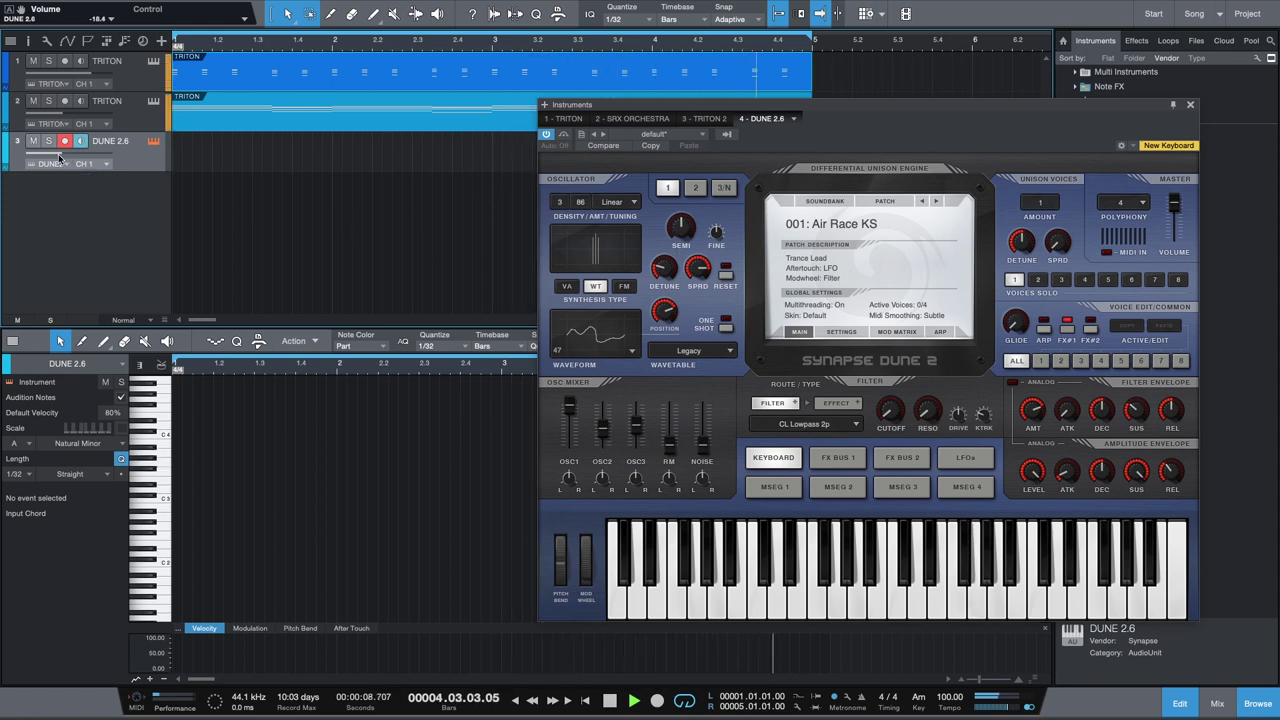
{"action": "left_click", "coordinate": [936, 202]}
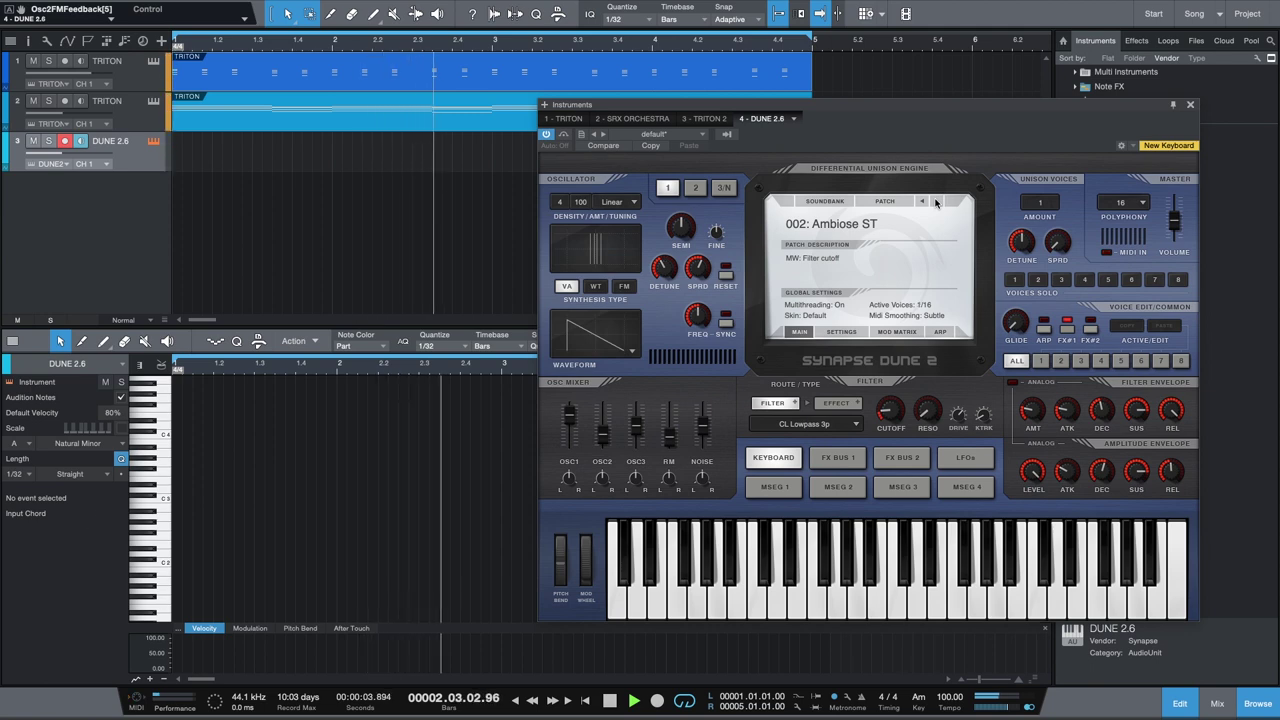
Audition DUNE 2.6's Leads patches one after another from Anjuna Wannabe RL through Beyond Pike KS and Blue Pigments KS to Brute Sine RL.
{"action": "left_click", "coordinate": [935, 202]}
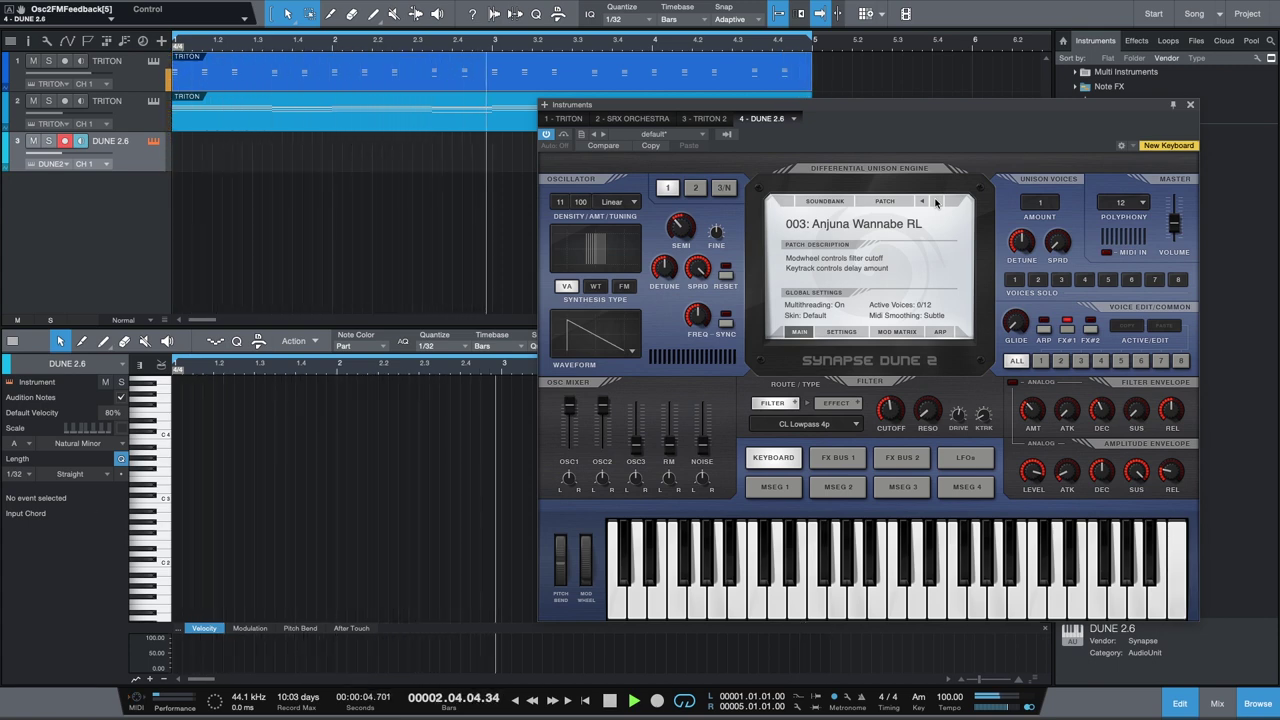
{"action": "left_click", "coordinate": [936, 203]}
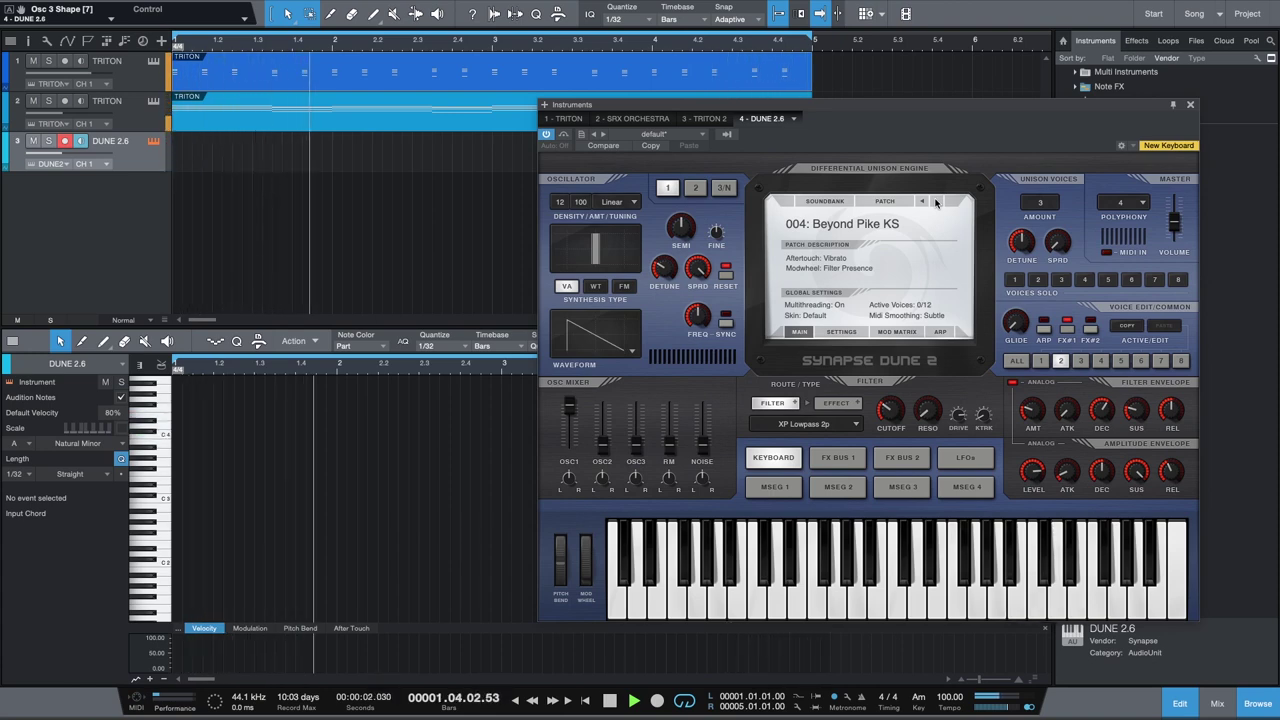
{"action": "left_click", "coordinate": [936, 202]}
{"action": "left_click", "coordinate": [936, 202]}
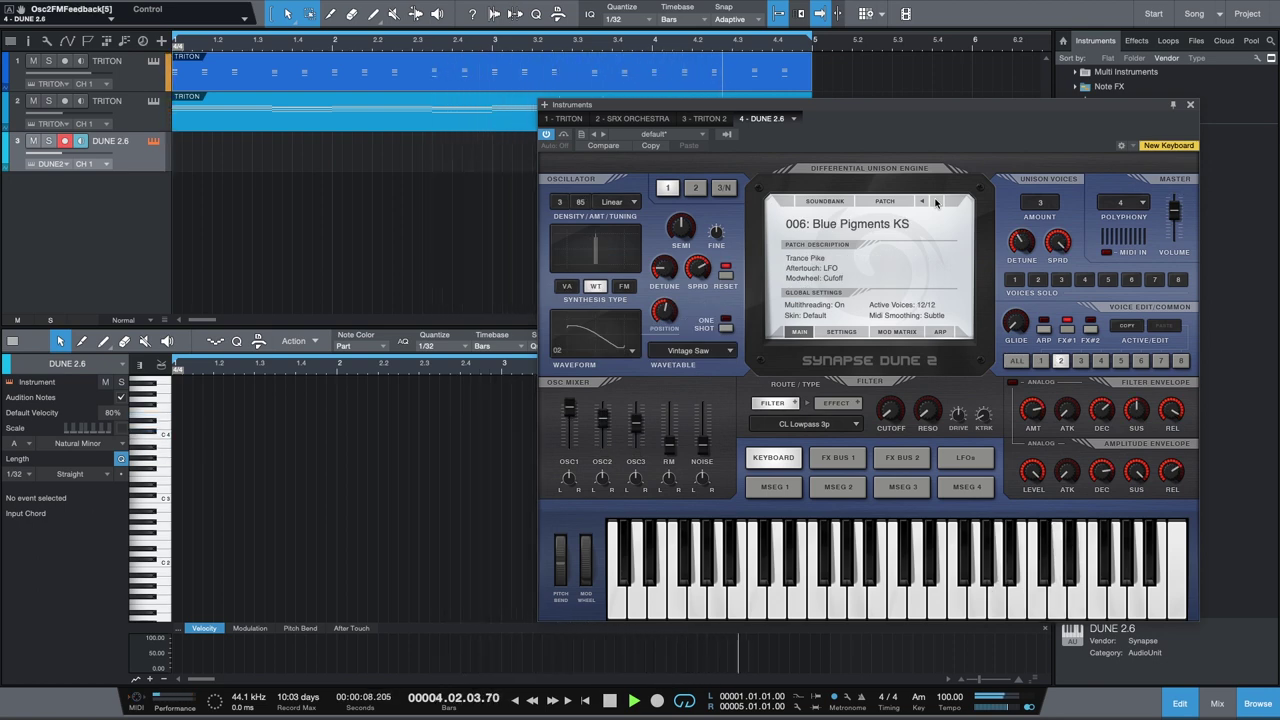
{"action": "left_click", "coordinate": [936, 202]}
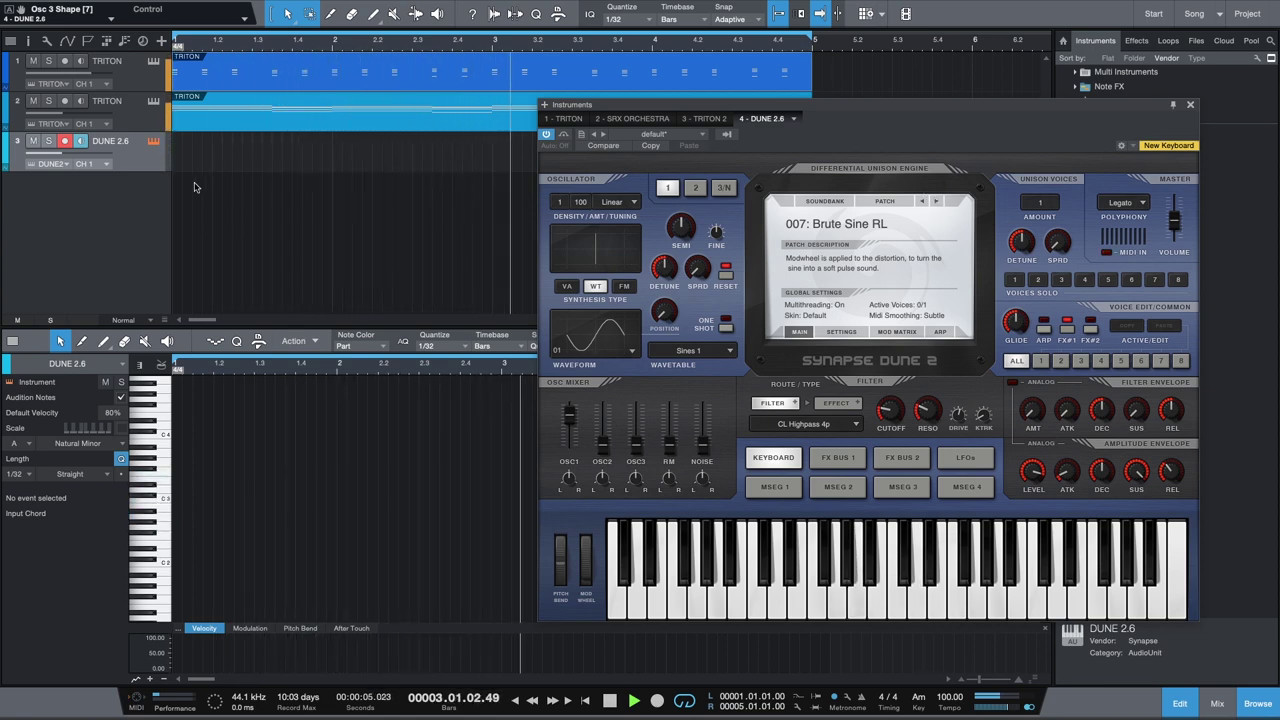
Raise the DUNE 2.6 track's volume to -9.0 while auditioning Brute Sine RL, and toggle playback.
{"action": "mouse_move", "coordinate": [72, 155]}
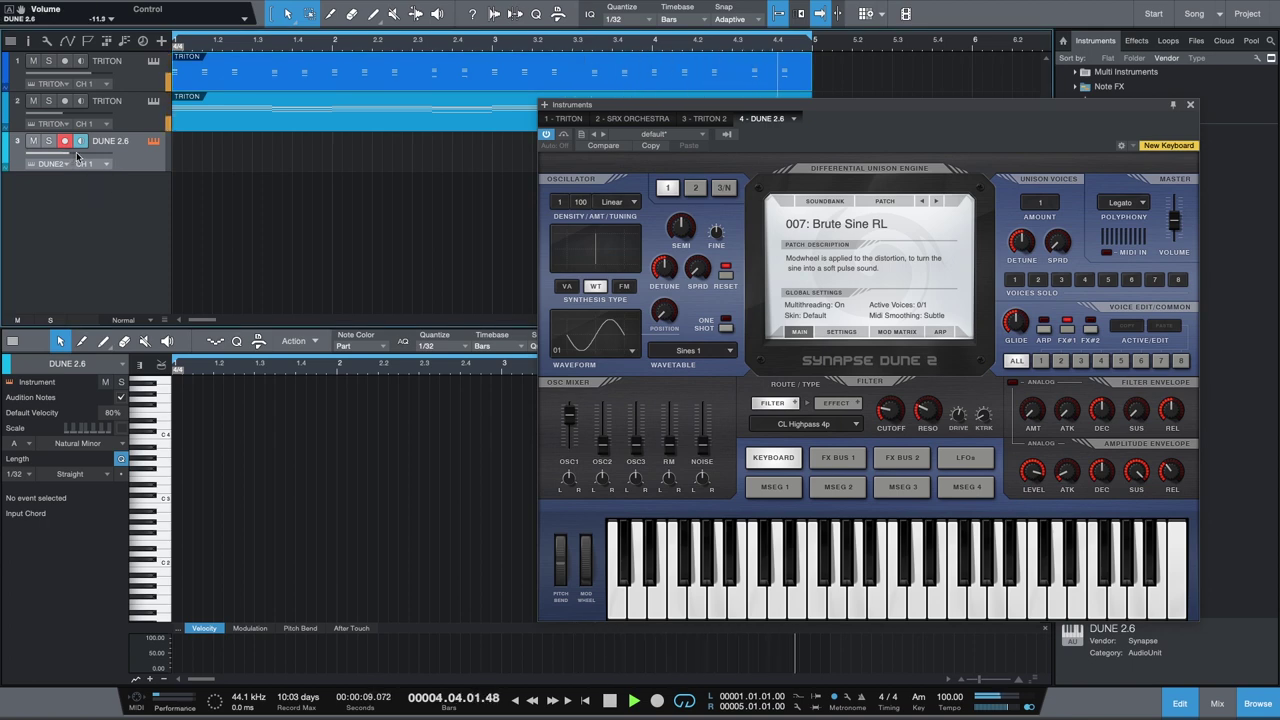
{"action": "left_click_drag", "start_coordinate": [77, 155], "coordinate": [81, 155]}
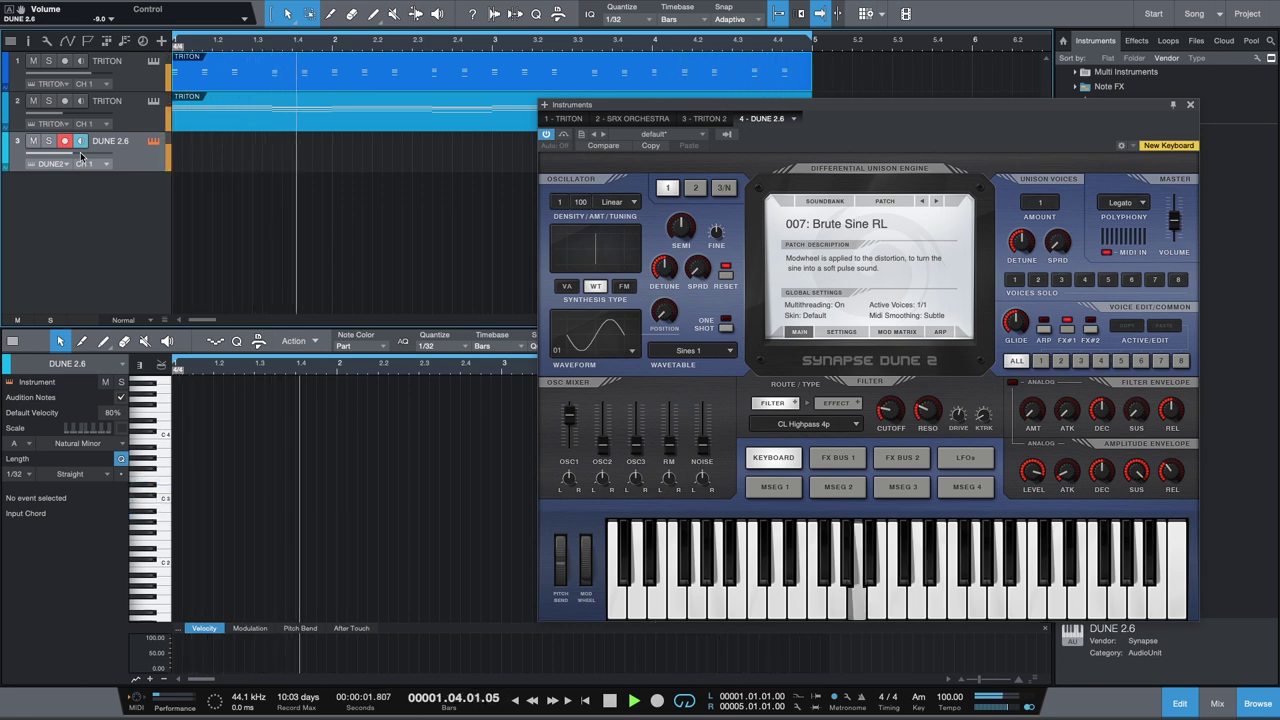
{"action": "key", "text": "space"}
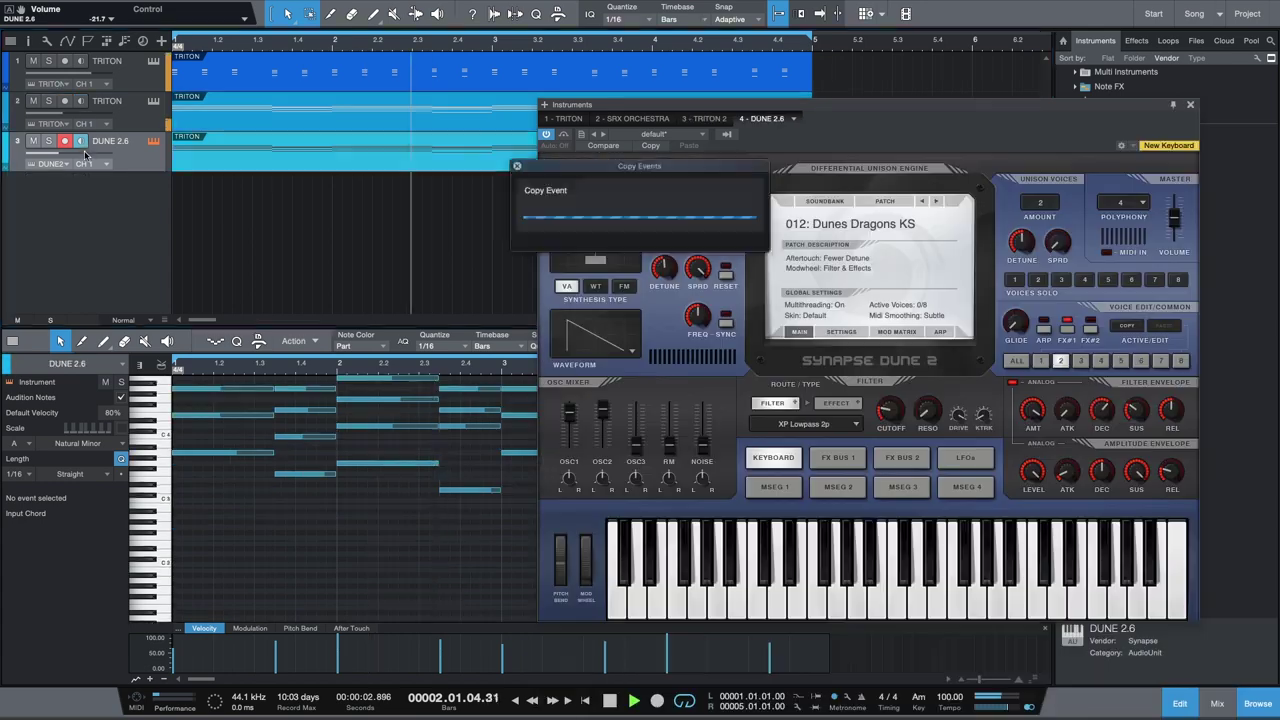
Load DUNE 2.6's factory Arp bank, lower the third track's volume to about -30 and restart playback.
{"action": "key", "text": "space"}
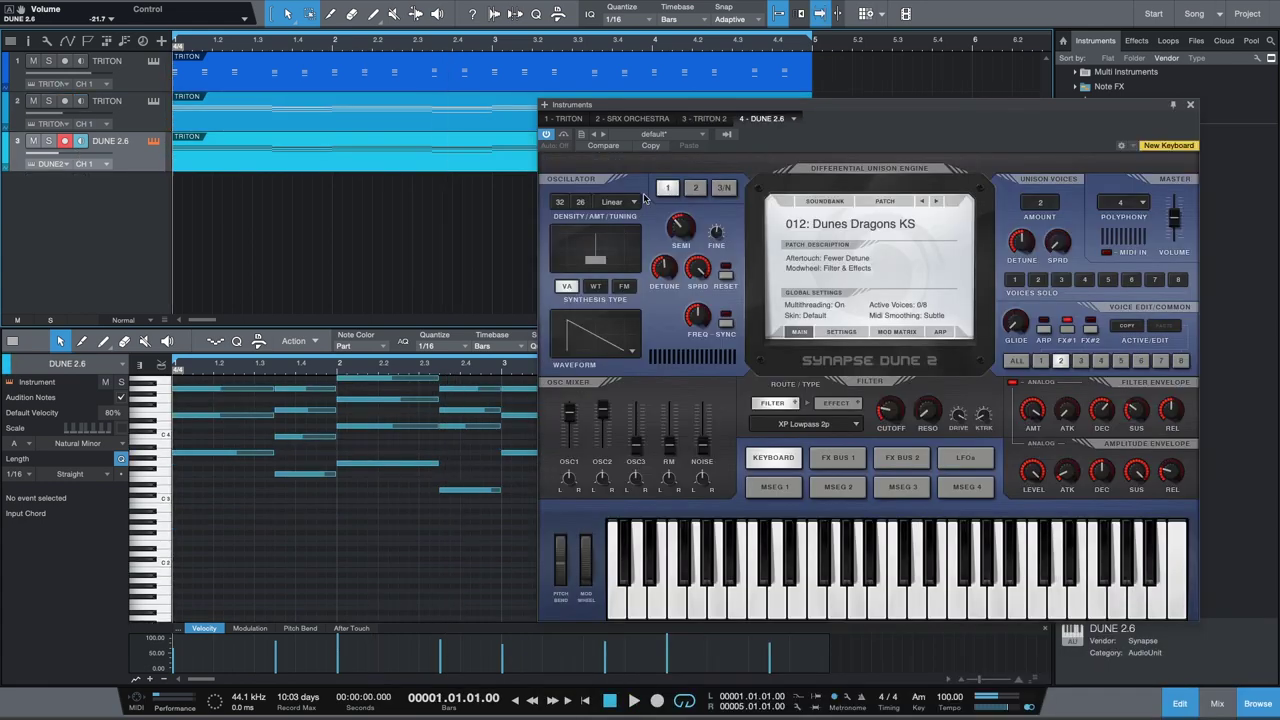
{"action": "left_click", "coordinate": [839, 203]}
{"action": "mouse_move", "coordinate": [841, 216]}
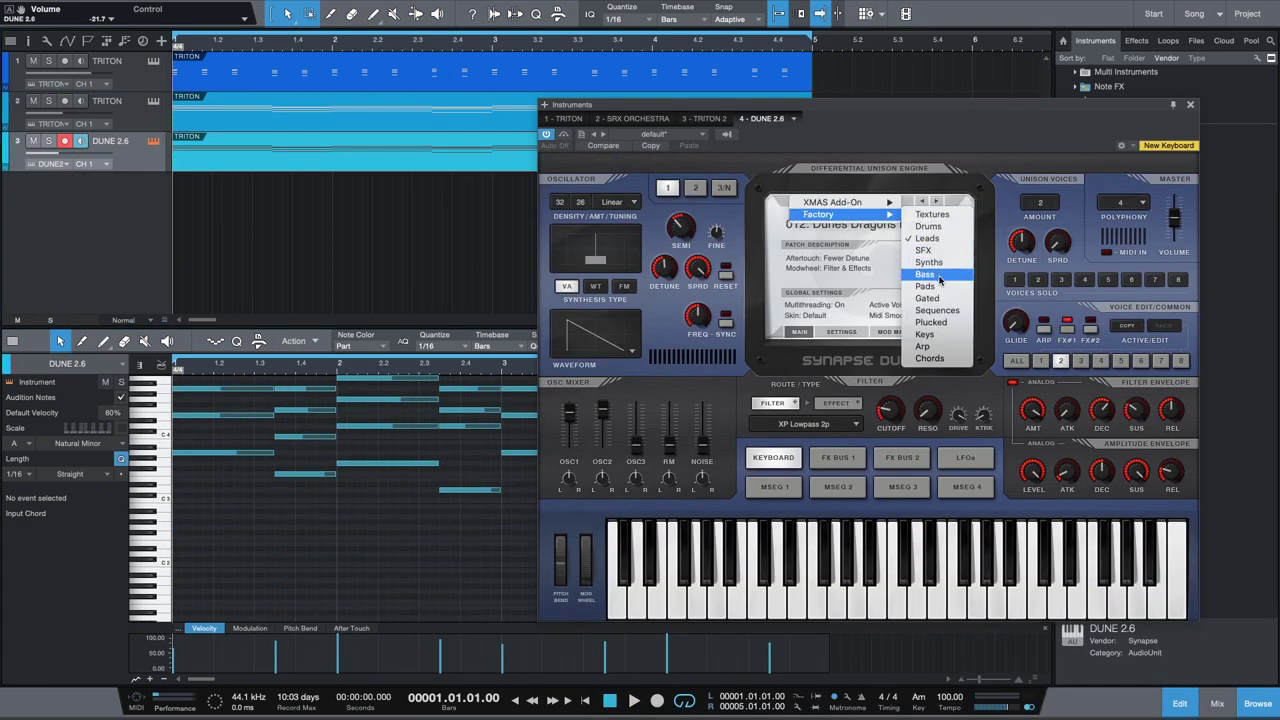
{"action": "left_click", "coordinate": [940, 348]}
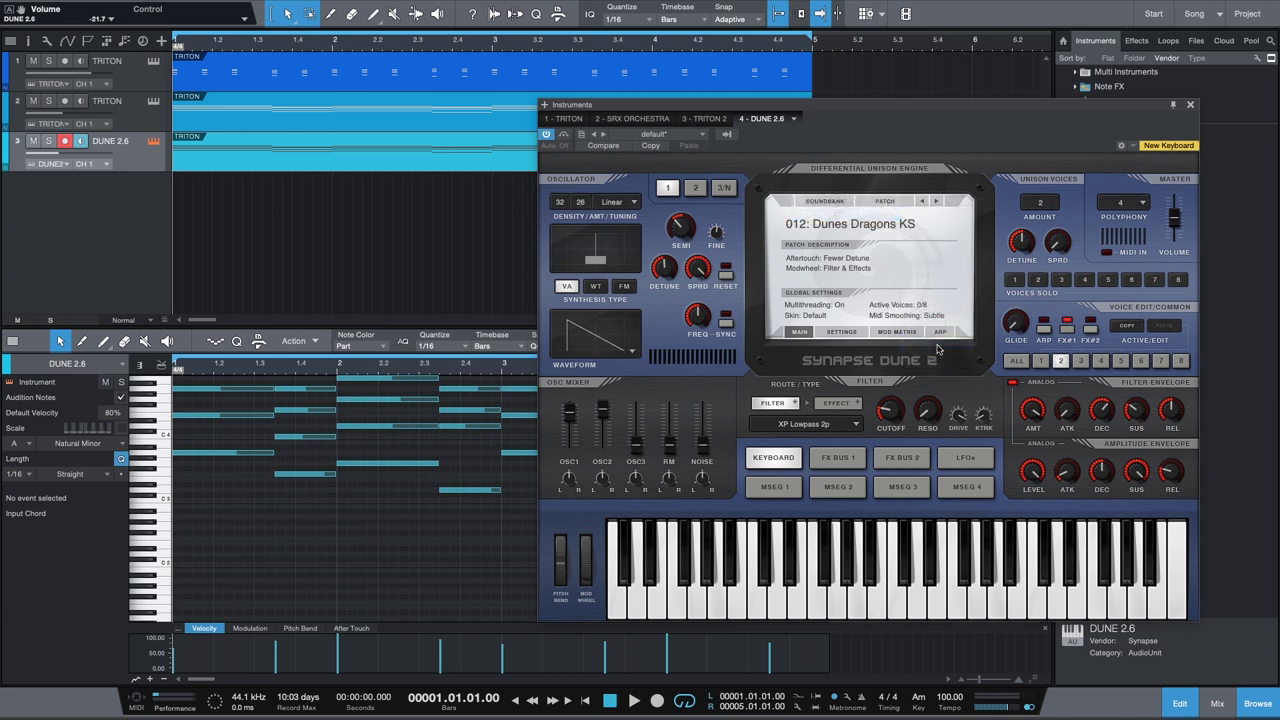
{"action": "left_click_drag", "start_coordinate": [60, 157], "coordinate": [46, 160]}
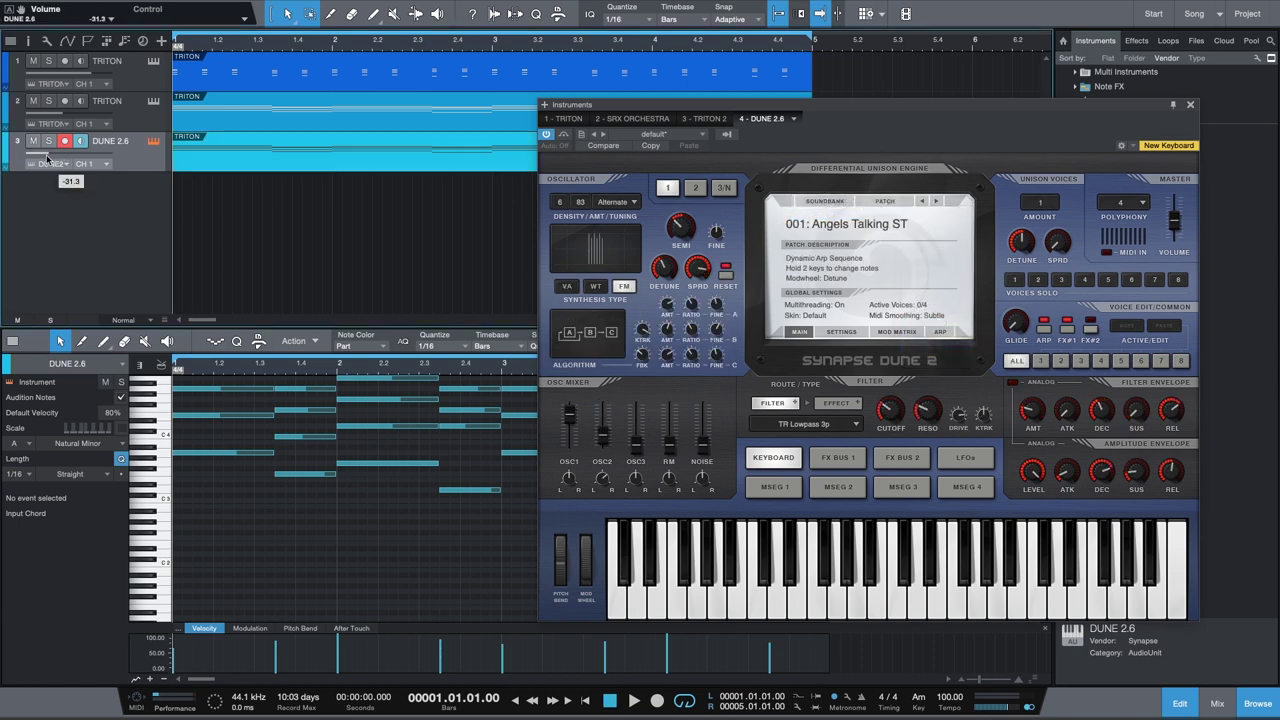
{"action": "key", "text": "space"}
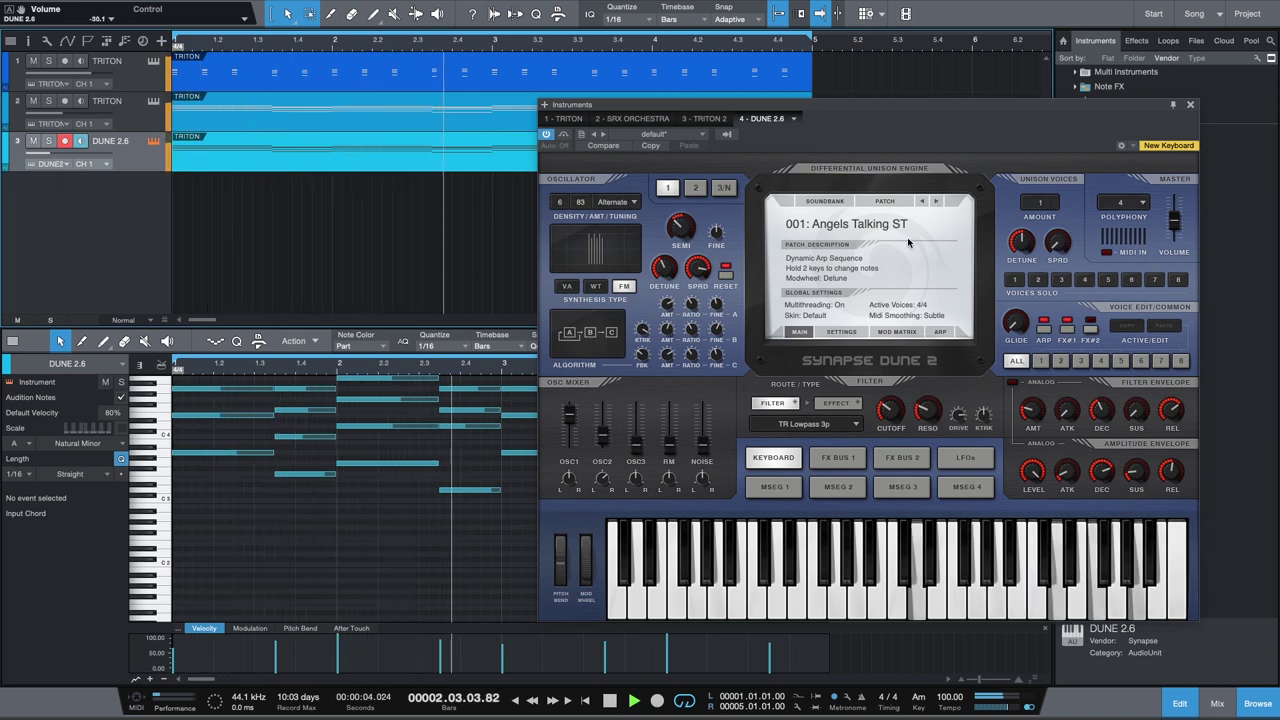
Audition the Arp patches Aquatix EDT, Arielle the Mermaid KS, Arpegirus ST, Arpwner RH and Avalon Light RH against the other tracks.
{"action": "left_click", "coordinate": [936, 202]}
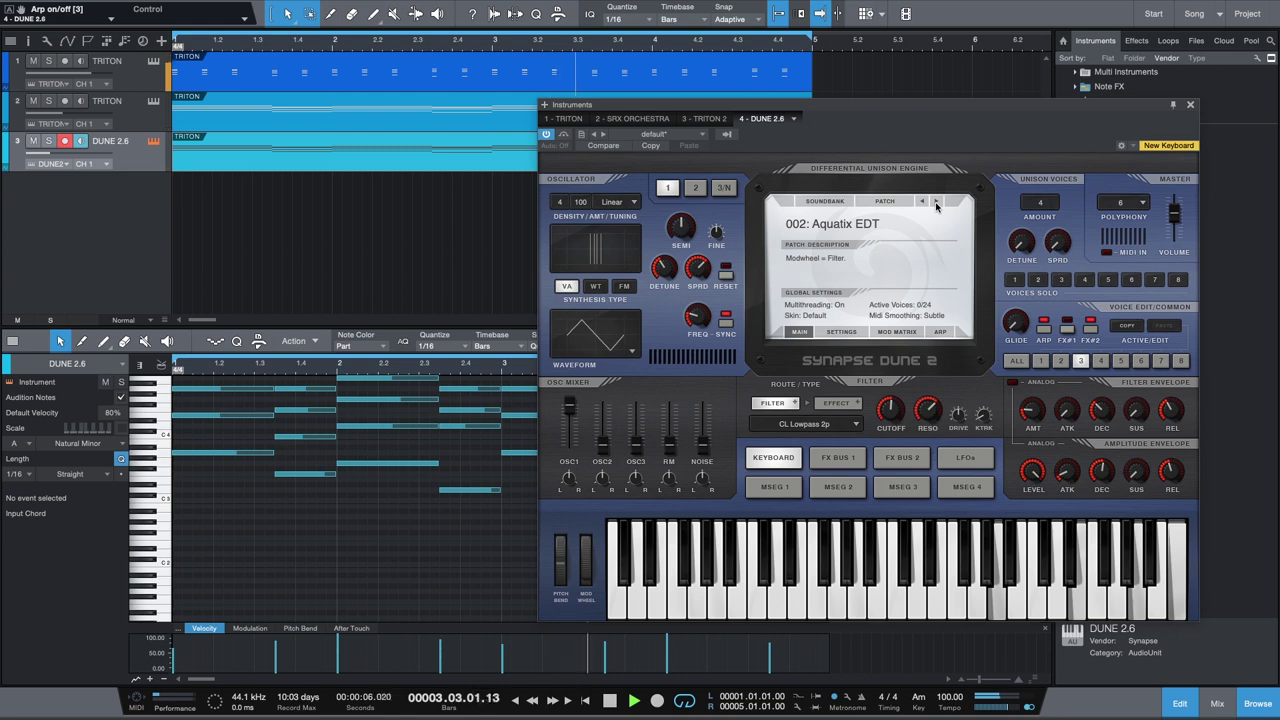
{"action": "left_click", "coordinate": [936, 202]}
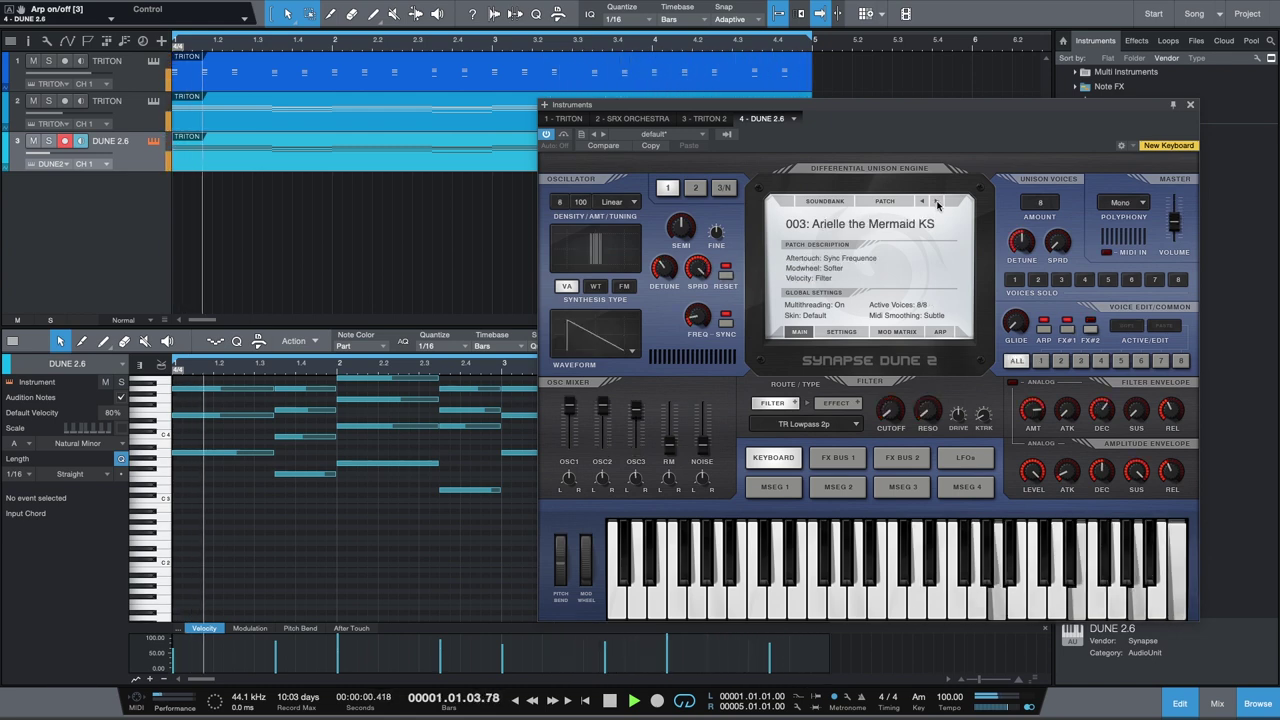
{"action": "left_click", "coordinate": [936, 202]}
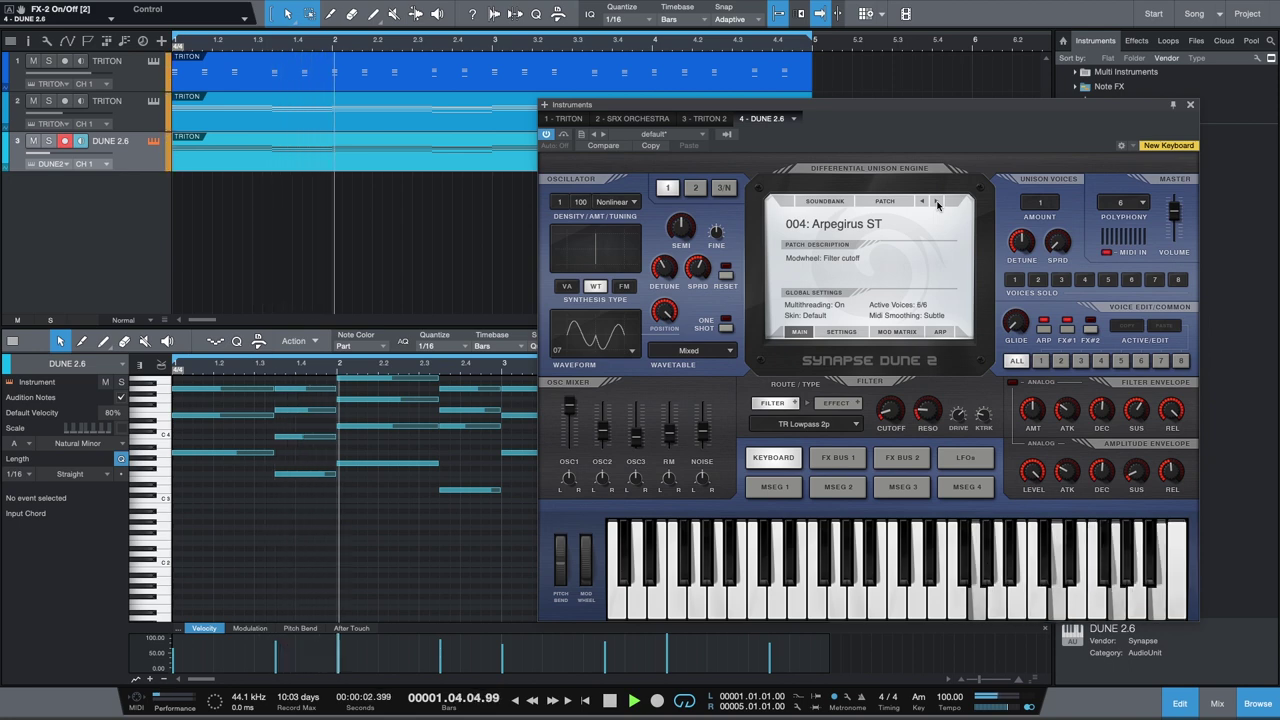
{"action": "left_click", "coordinate": [936, 202]}
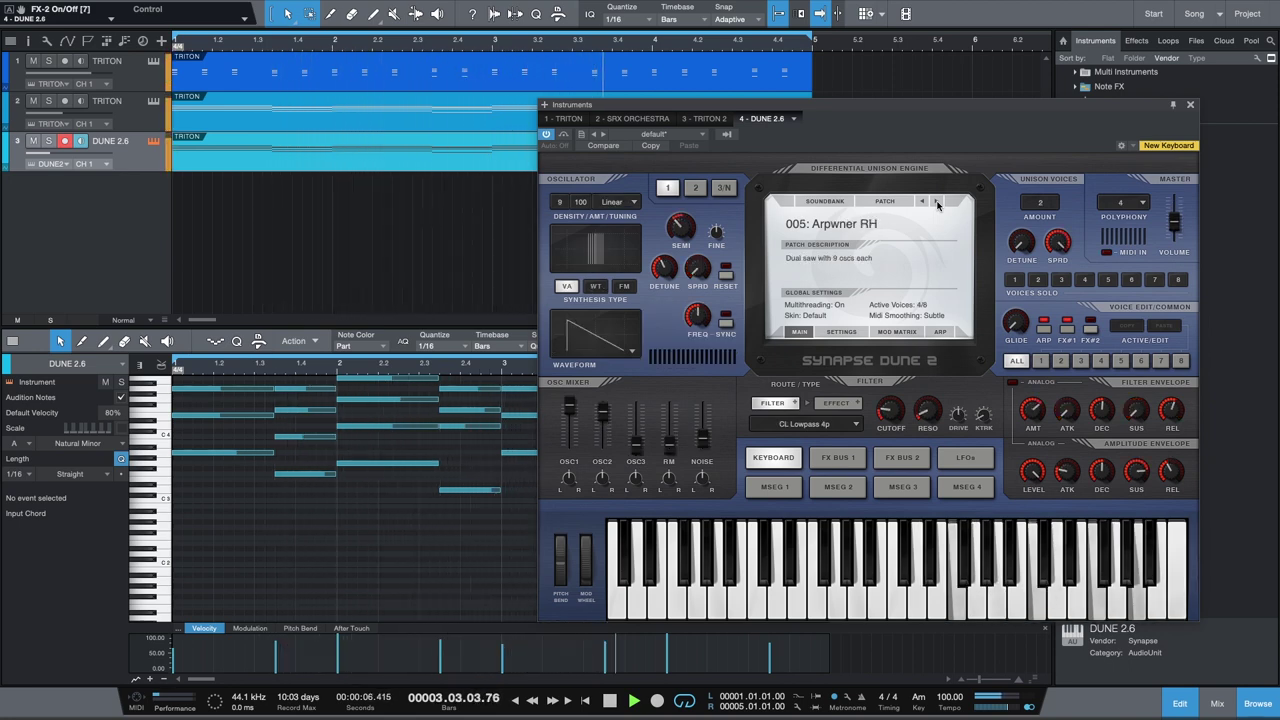
{"action": "left_click", "coordinate": [937, 202]}
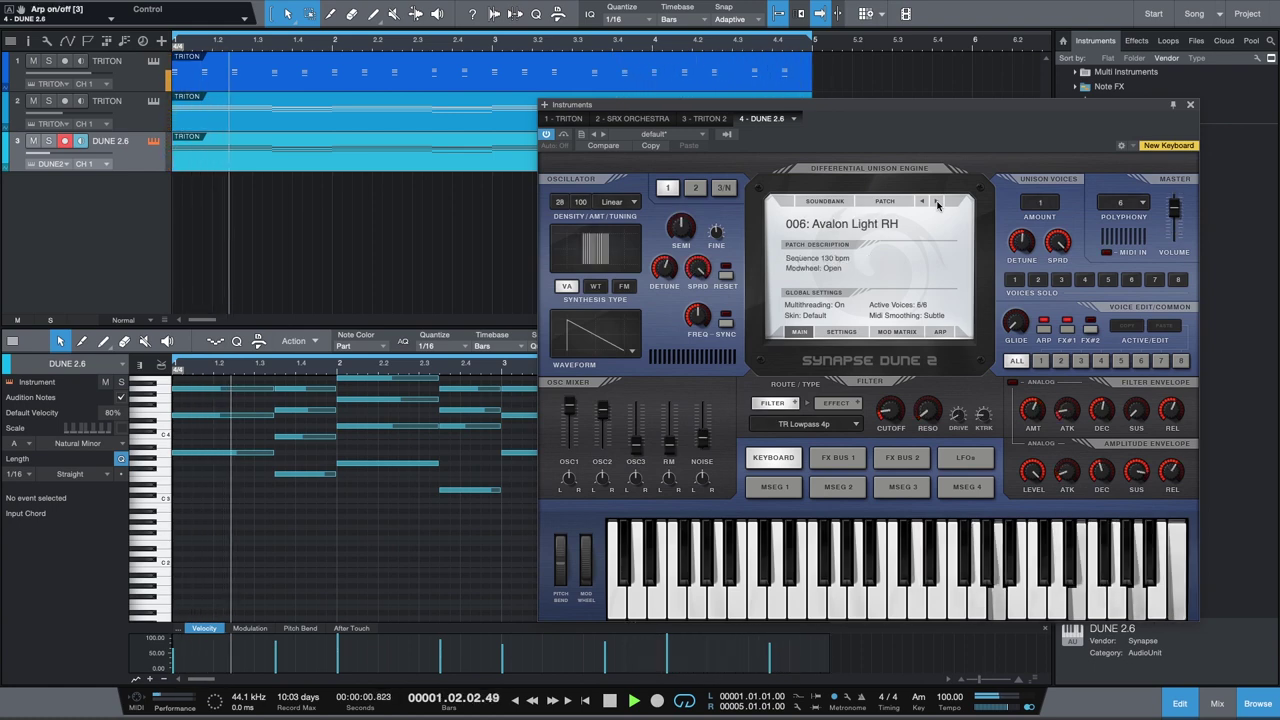
Audition the Arp patches Berlin Style MK, Brick Wall KS, Chill Moments RH, Domination KS, Dual Unive ST and Easy Ride ST.
{"action": "left_click", "coordinate": [937, 202]}
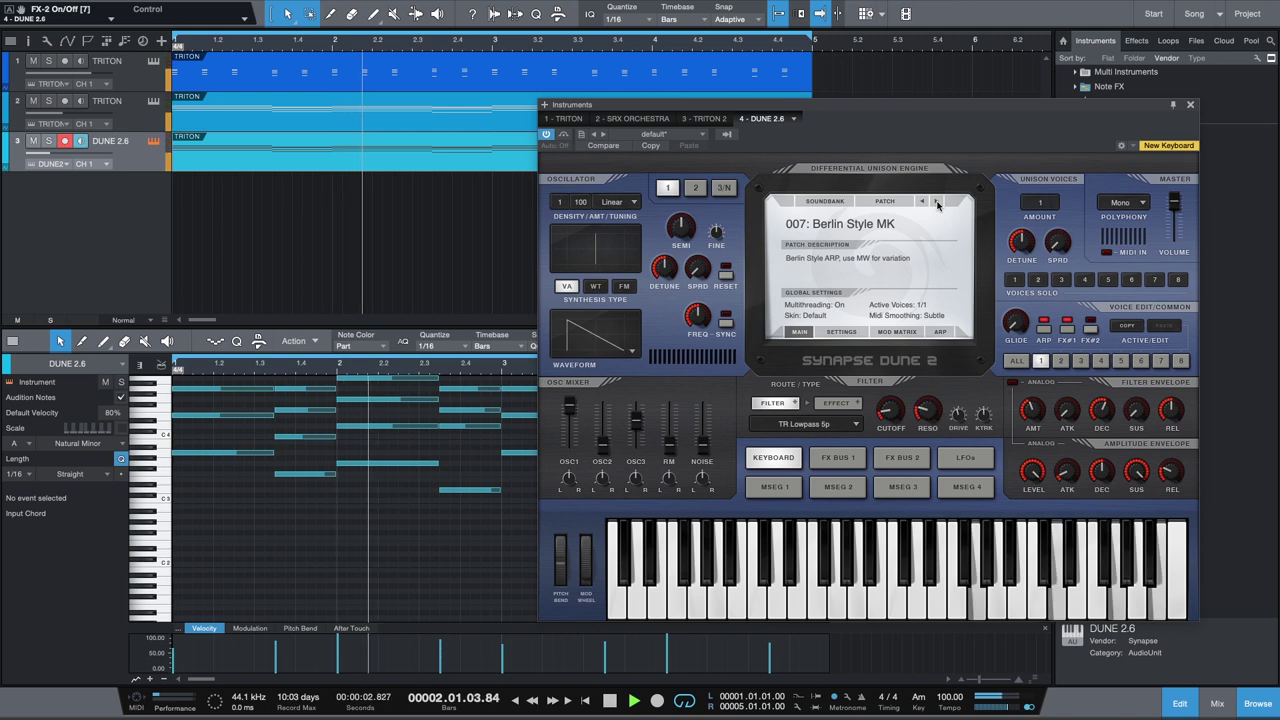
{"action": "left_click", "coordinate": [937, 202]}
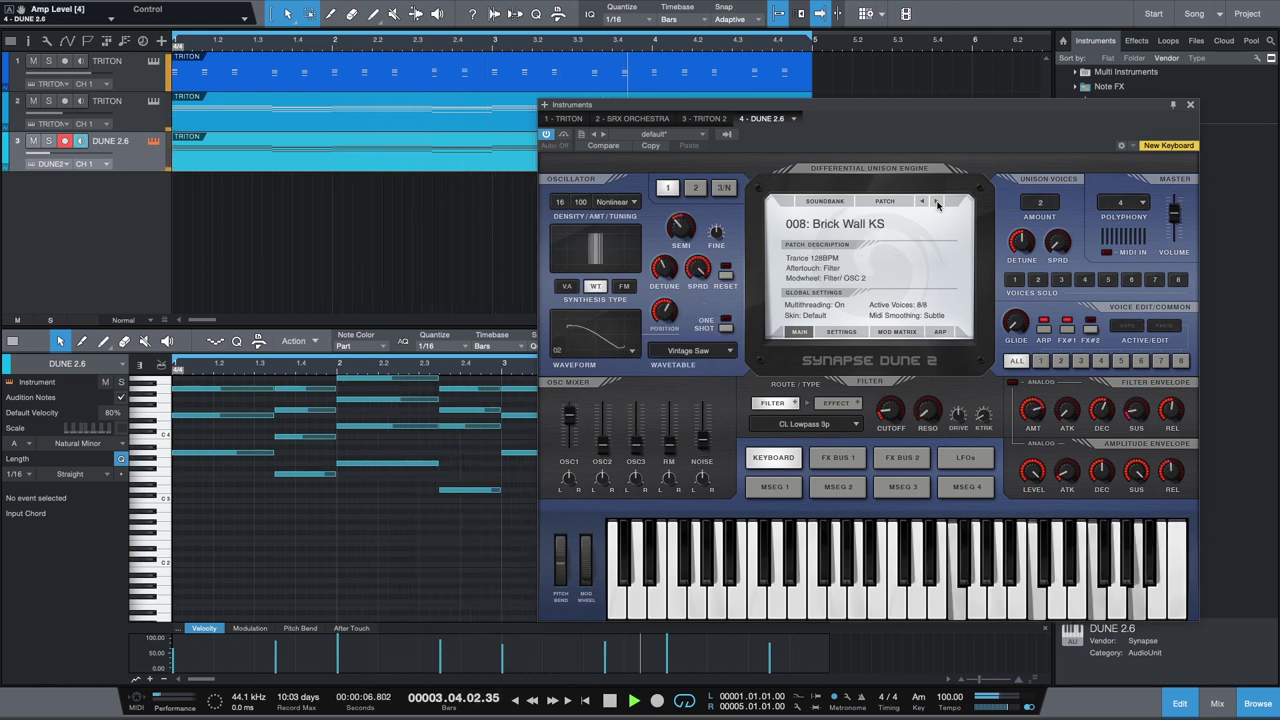
{"action": "left_click", "coordinate": [937, 202]}
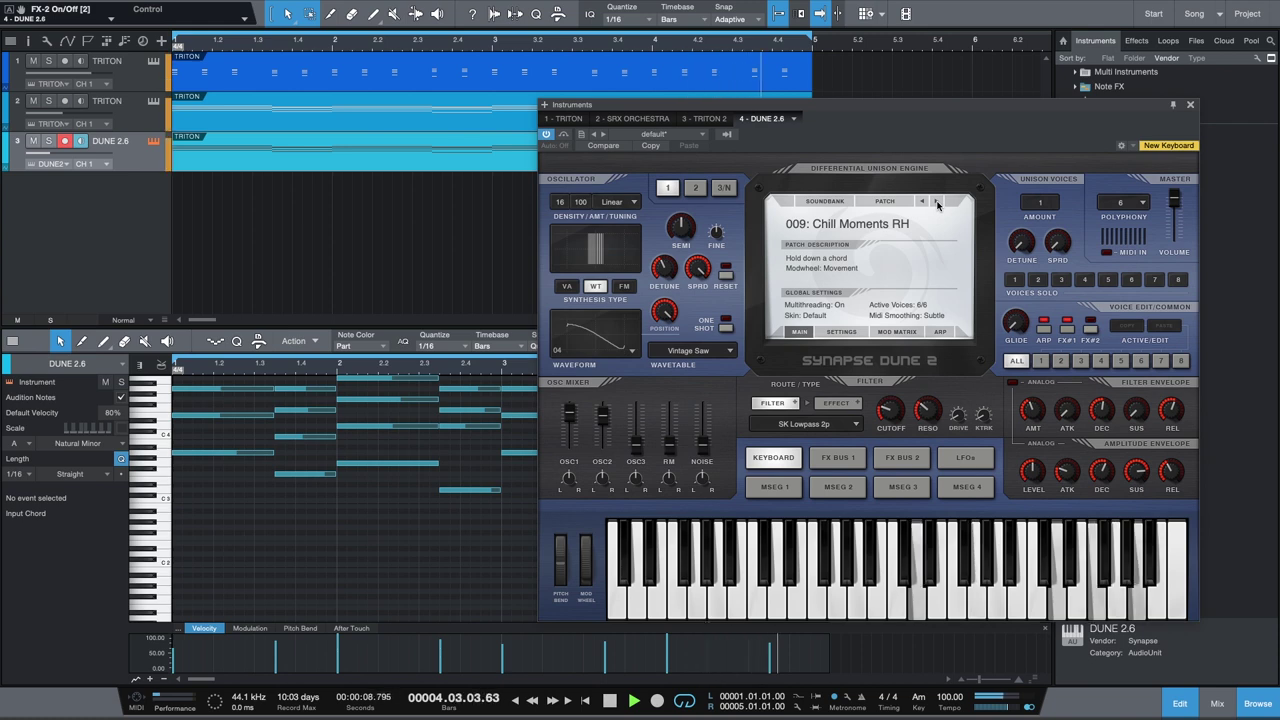
{"action": "left_click", "coordinate": [937, 202]}
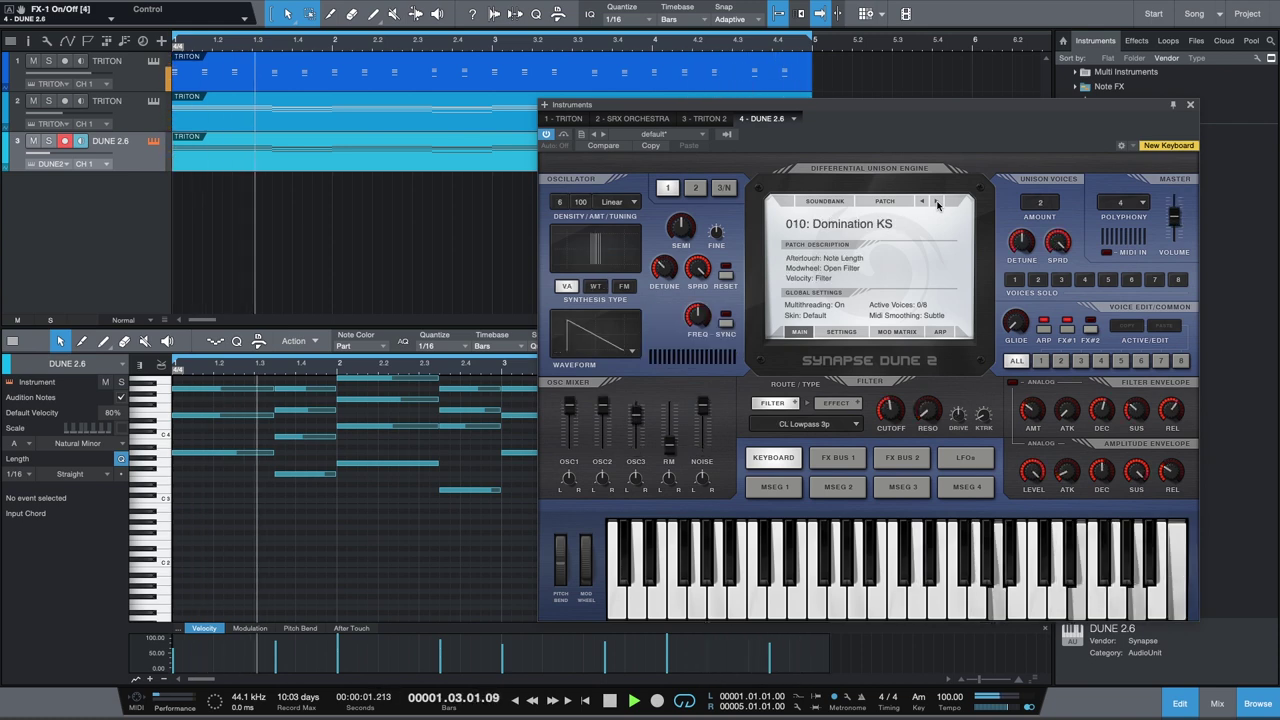
{"action": "left_click", "coordinate": [937, 202]}
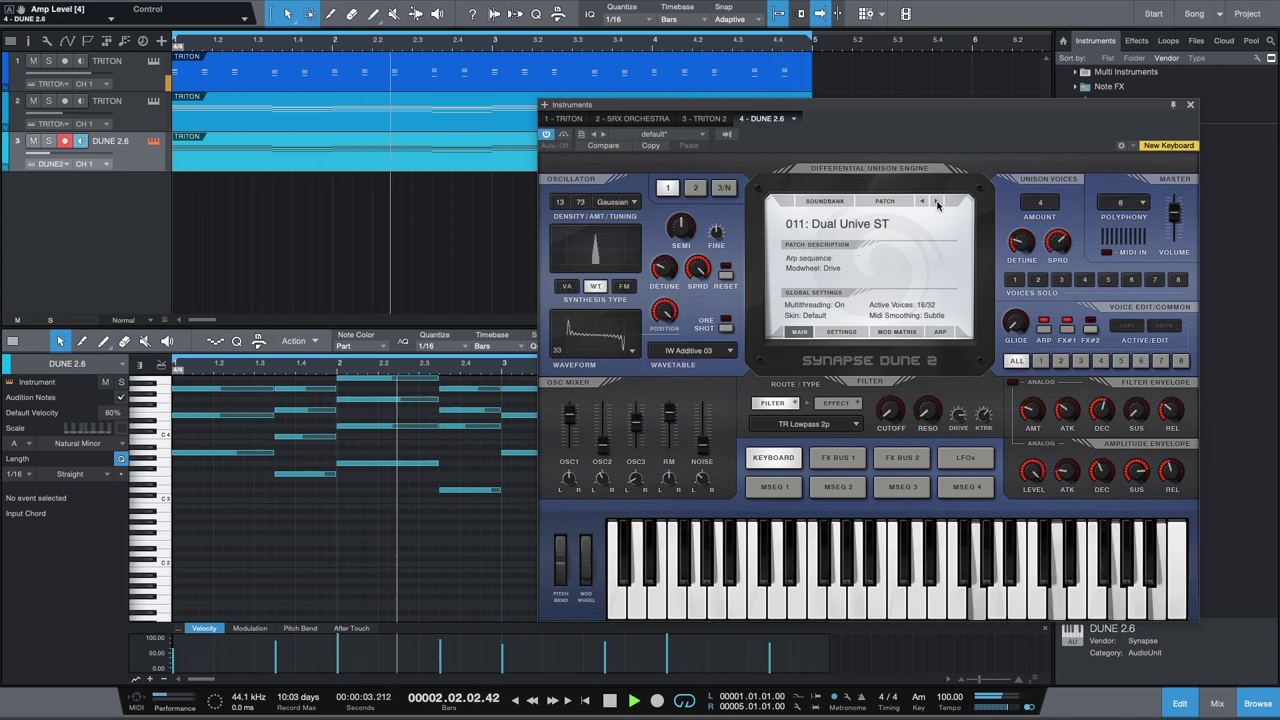
{"action": "left_click", "coordinate": [937, 202]}
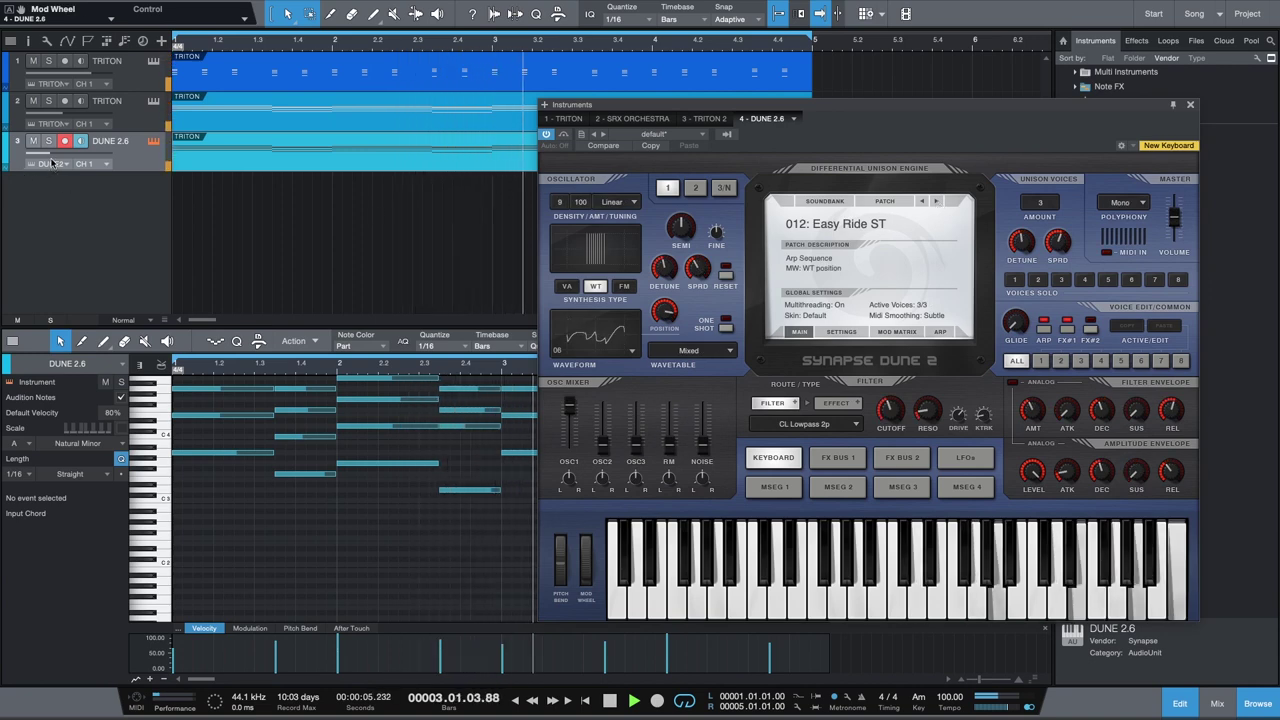
Set the third track's volume to -30.1 and advance through the Arp patches past FM 303 ST to Freakstylez KS.
{"action": "mouse_move", "coordinate": [54, 156]}
{"action": "left_click_drag", "start_coordinate": [57, 157], "coordinate": [52, 156]}
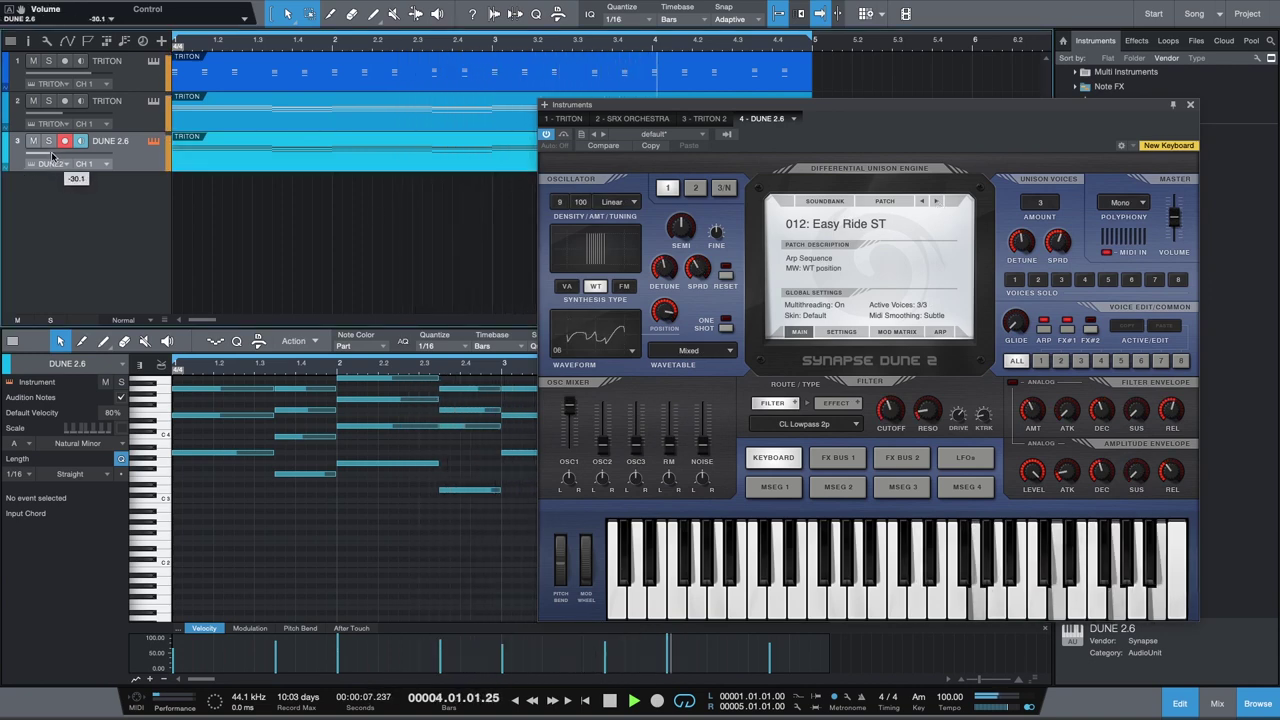
{"action": "left_click", "coordinate": [937, 202]}
{"action": "left_click", "coordinate": [937, 202]}
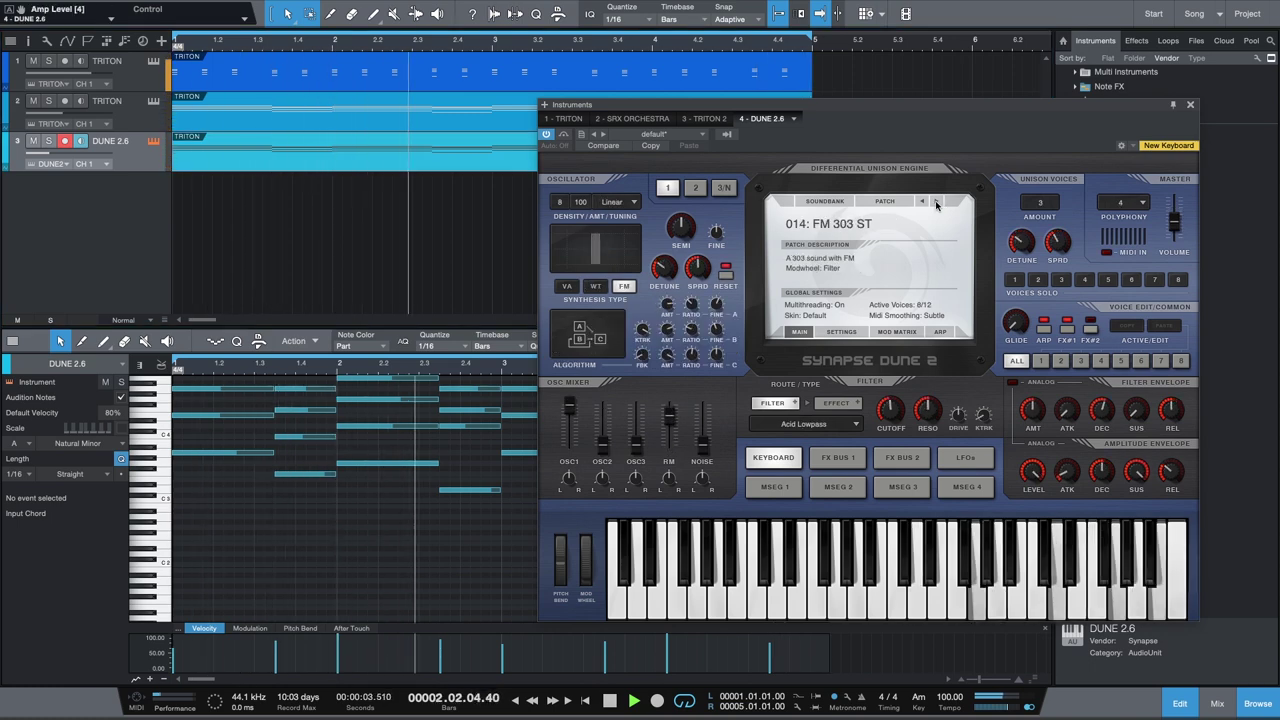
{"action": "left_click", "coordinate": [937, 202]}
{"action": "left_click", "coordinate": [937, 202]}
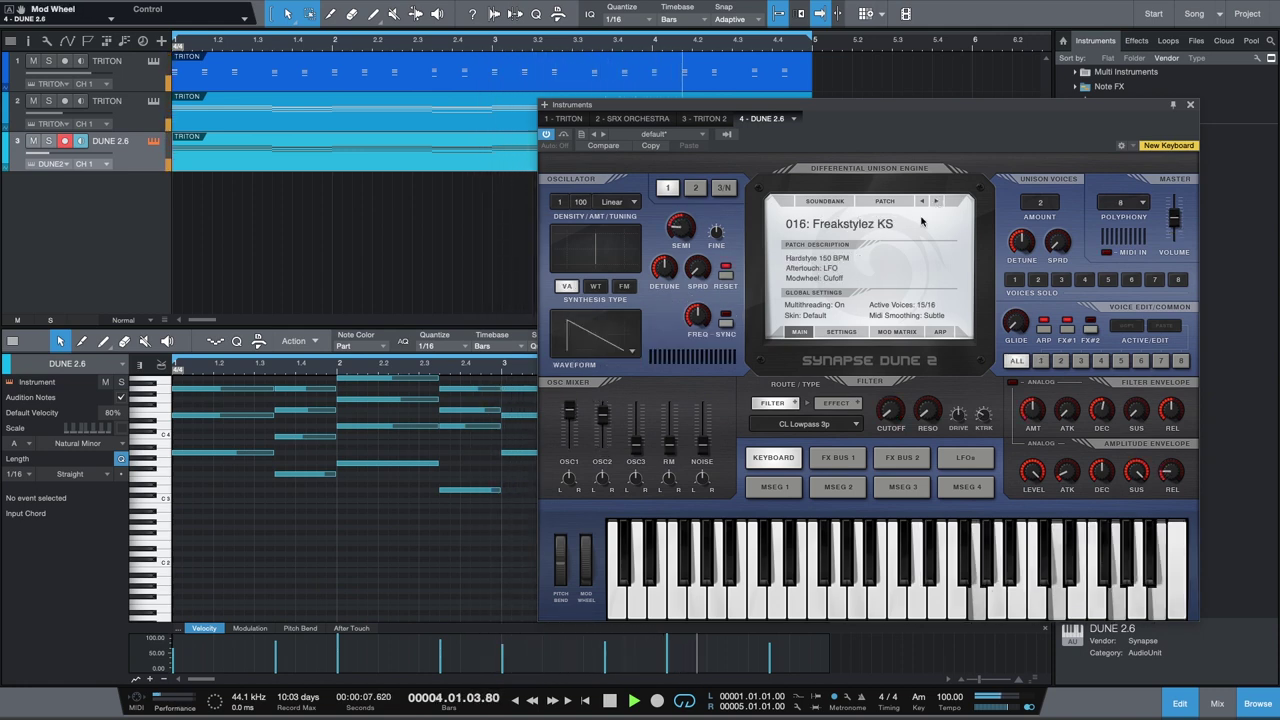
Audition the Arp patches from Get Some House RL through In The Zone ST, load Infected KS and close the instrument window.
{"action": "left_click", "coordinate": [937, 202]}
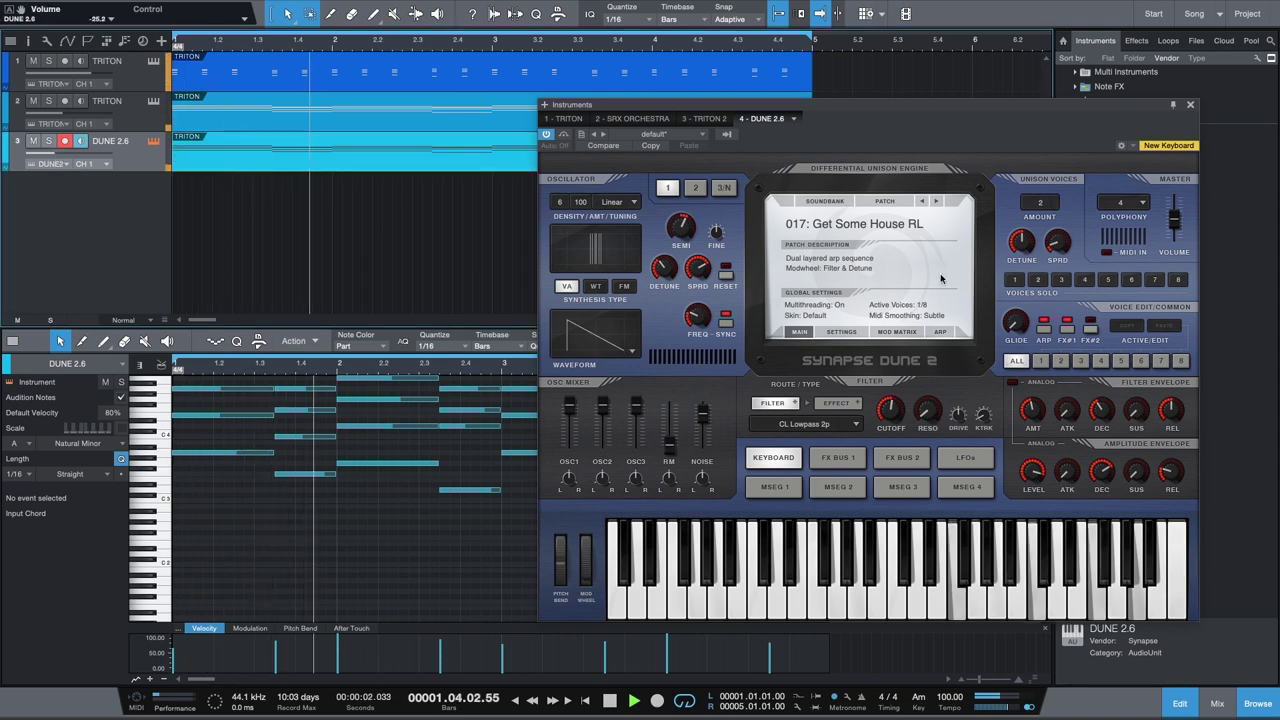
{"action": "left_click", "coordinate": [937, 203]}
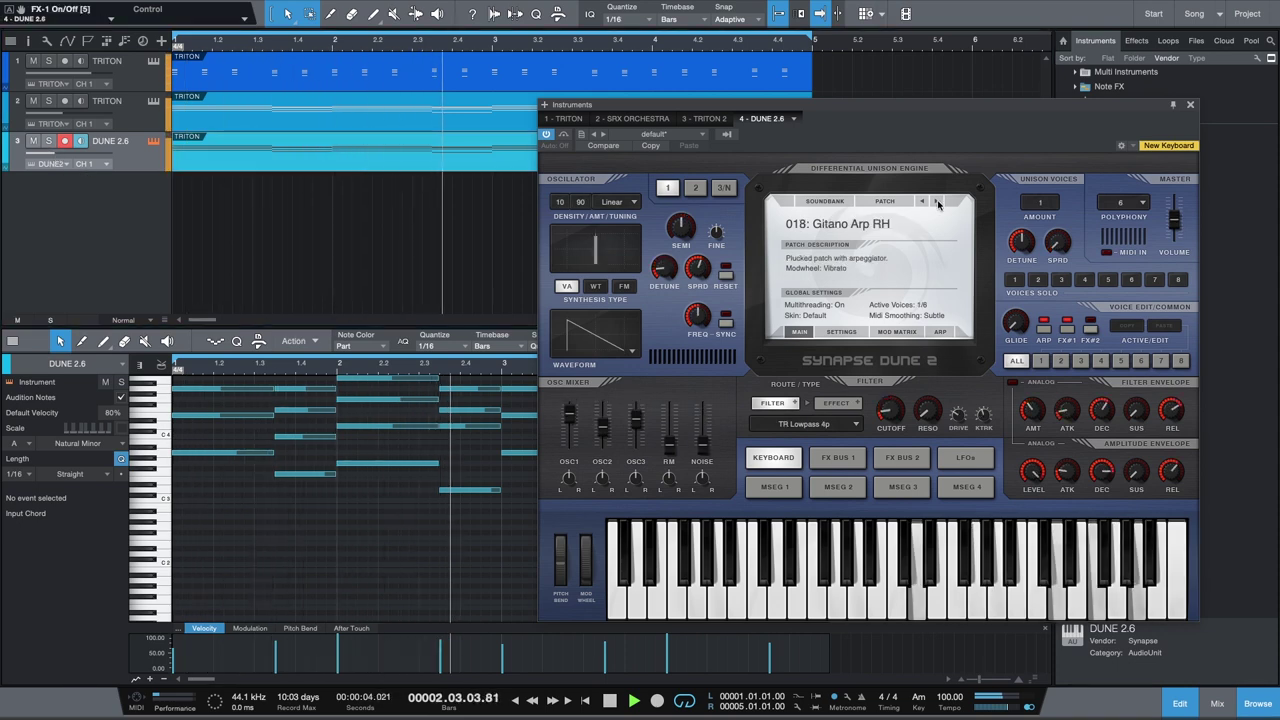
{"action": "left_click", "coordinate": [937, 203]}
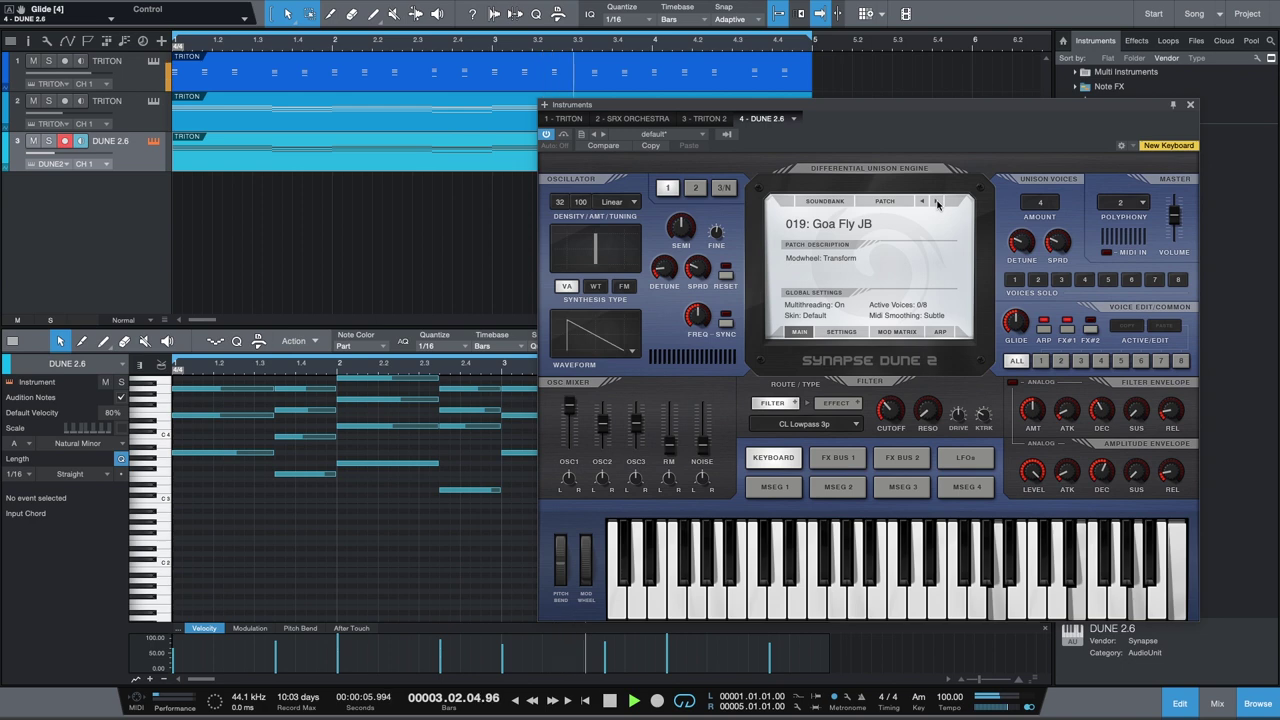
{"action": "left_click", "coordinate": [937, 203]}
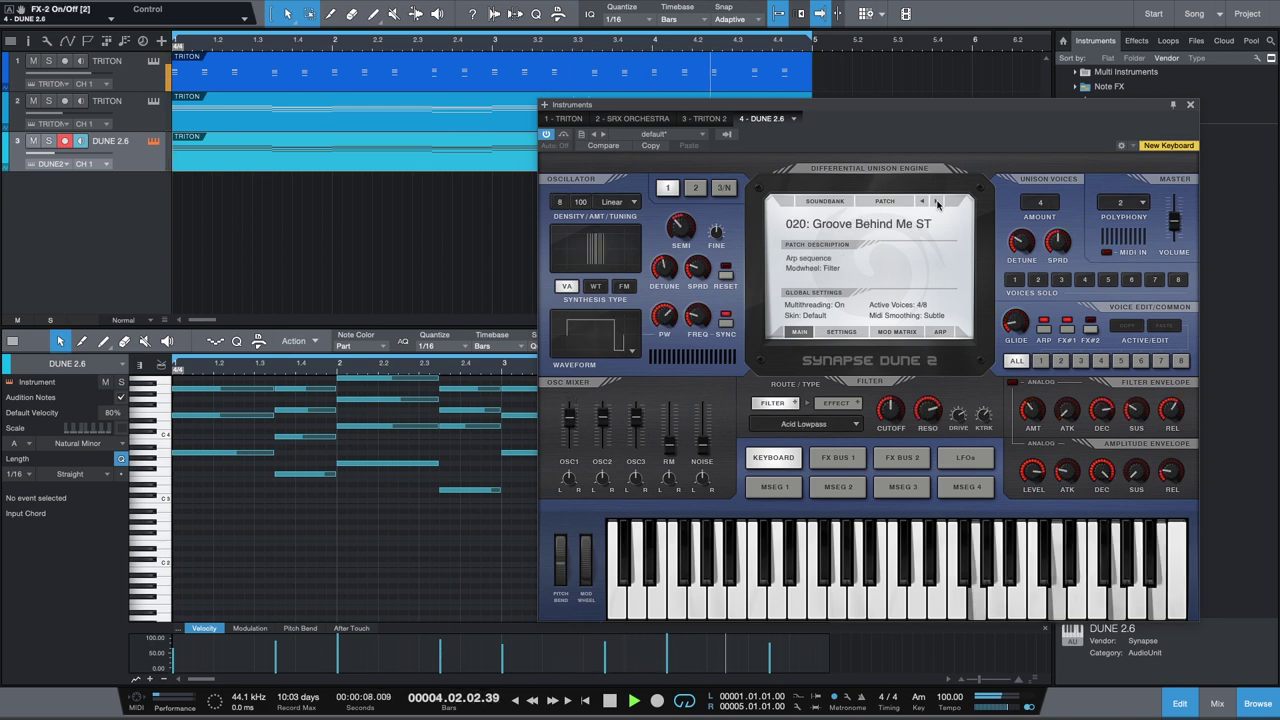
{"action": "left_click", "coordinate": [937, 203]}
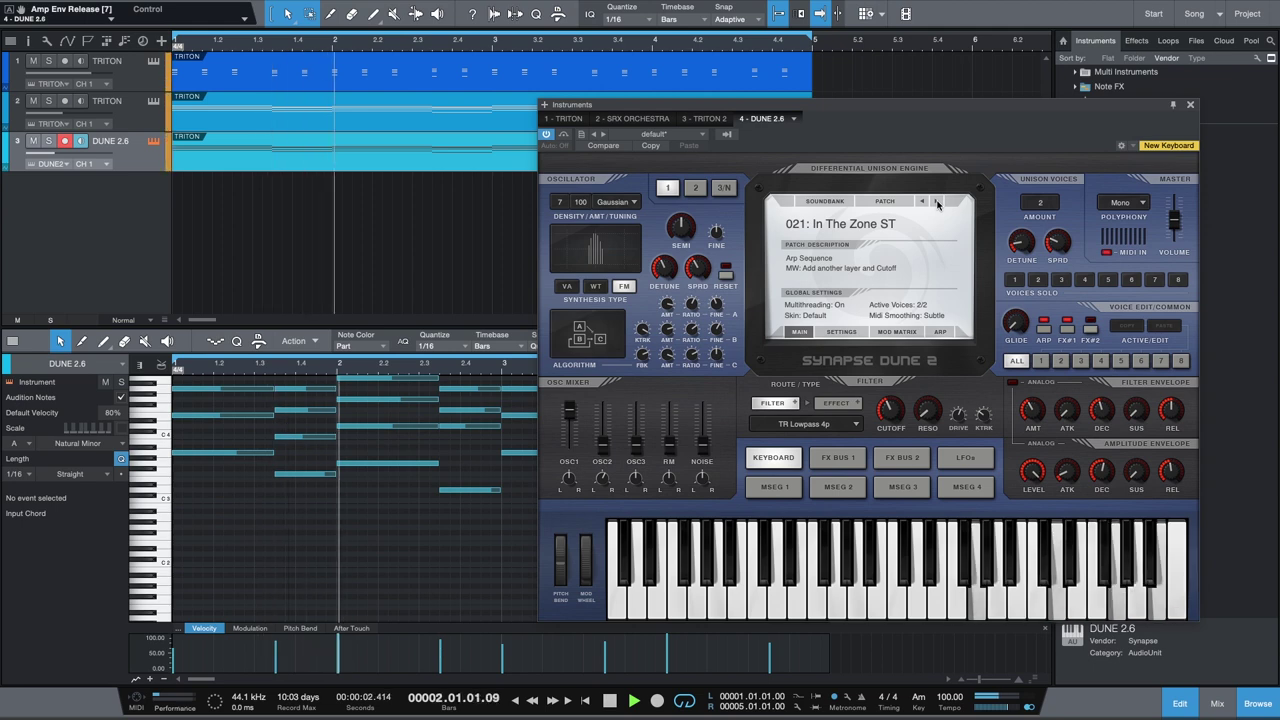
{"action": "left_click", "coordinate": [937, 203]}
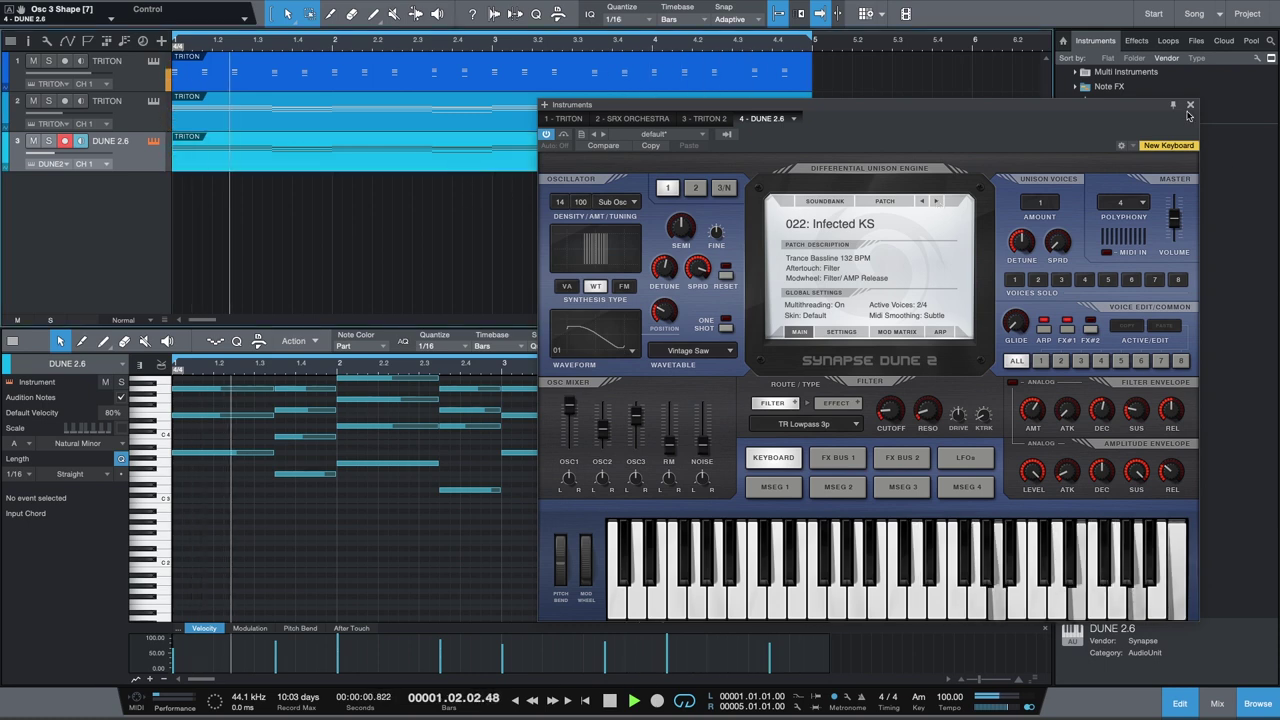
{"action": "key", "text": "F11"}
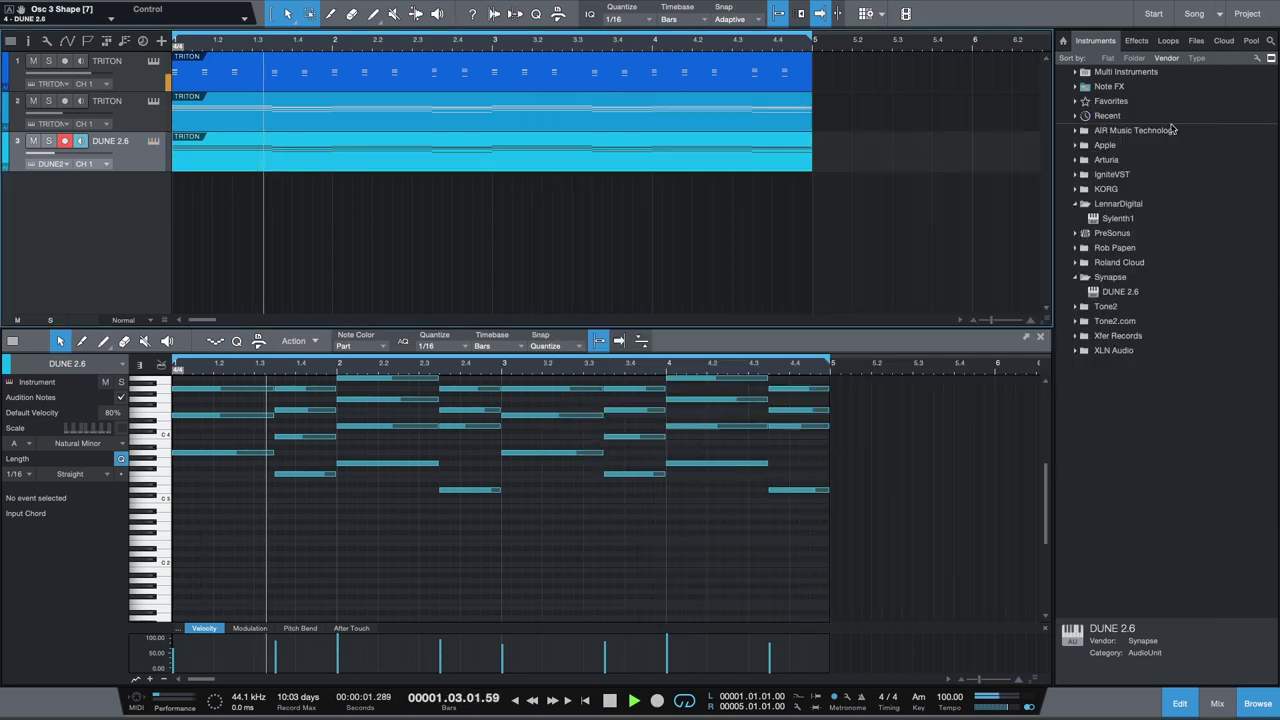
Delete the lowest note of every chord in the DUNE 2.6 part across all four bars.
{"action": "left_click", "coordinate": [240, 452]}
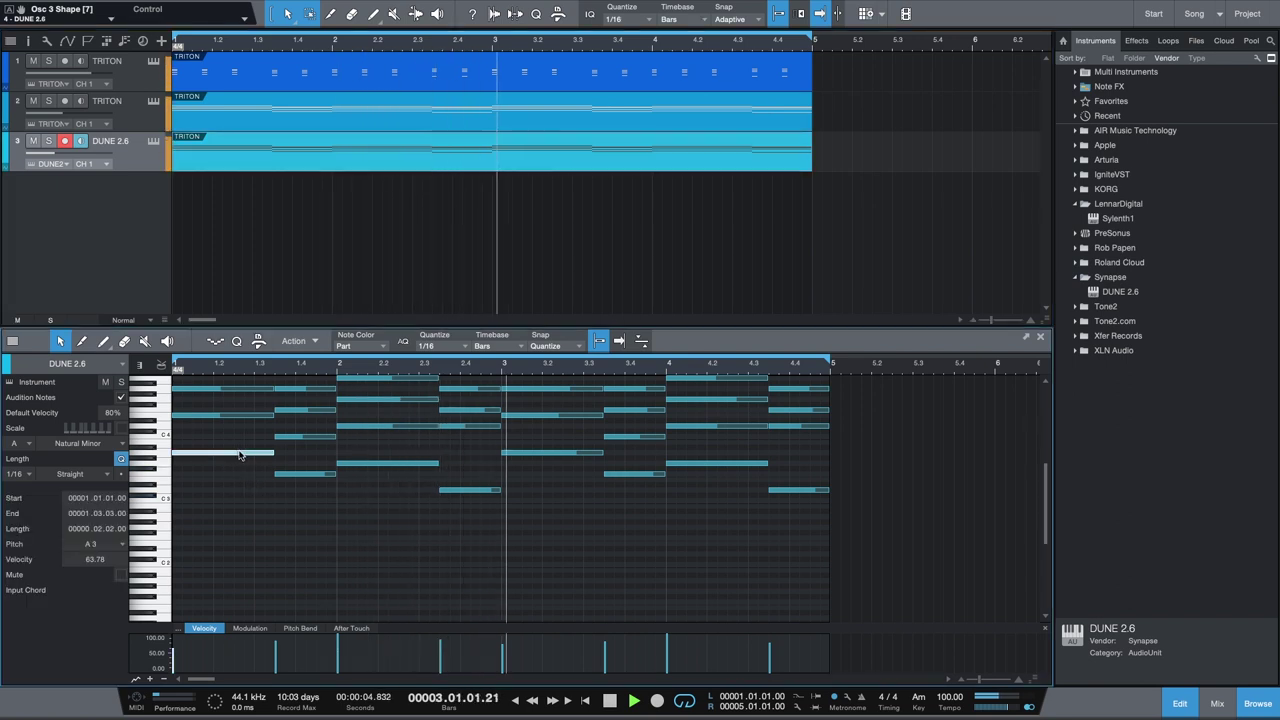
{"action": "left_click_drag", "start_coordinate": [240, 455], "coordinate": [467, 514]}
{"action": "key", "text": "Delete"}
{"action": "left_click_drag", "start_coordinate": [563, 437], "coordinate": [604, 503]}
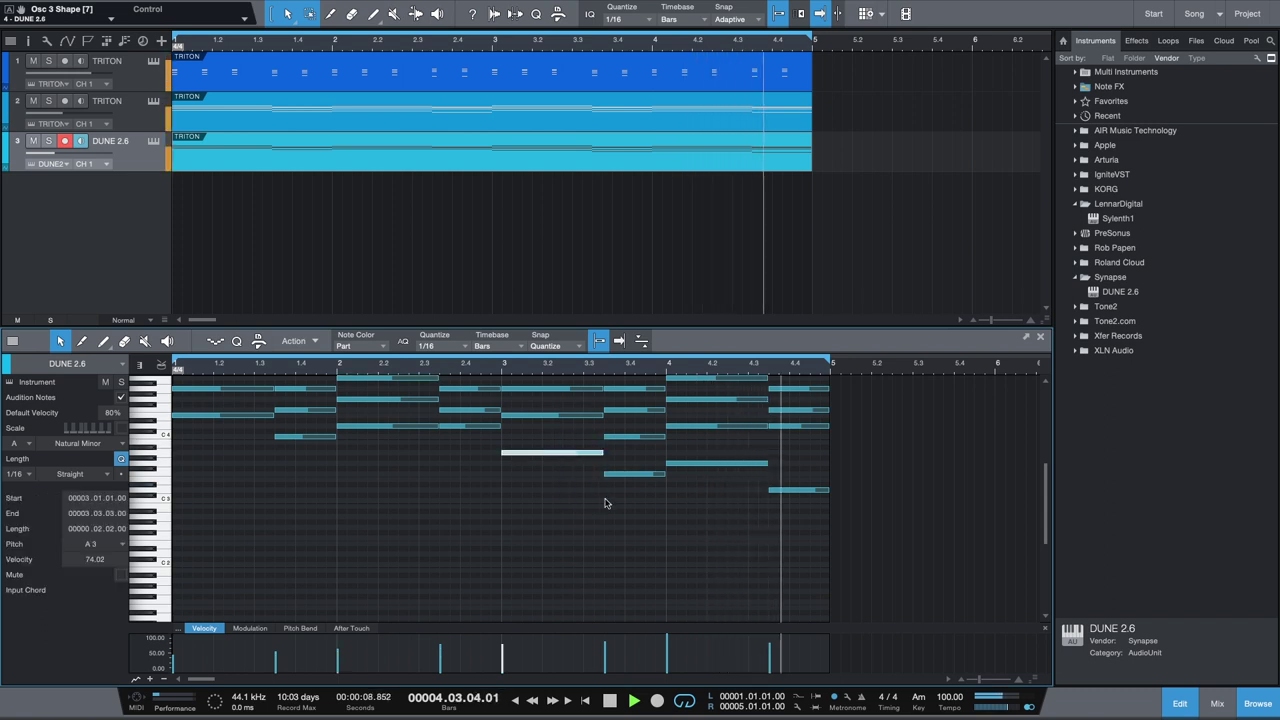
{"action": "key", "text": "Delete"}
{"action": "left_click", "coordinate": [612, 474]}
{"action": "key", "text": "Delete"}
{"action": "left_click", "coordinate": [714, 464]}
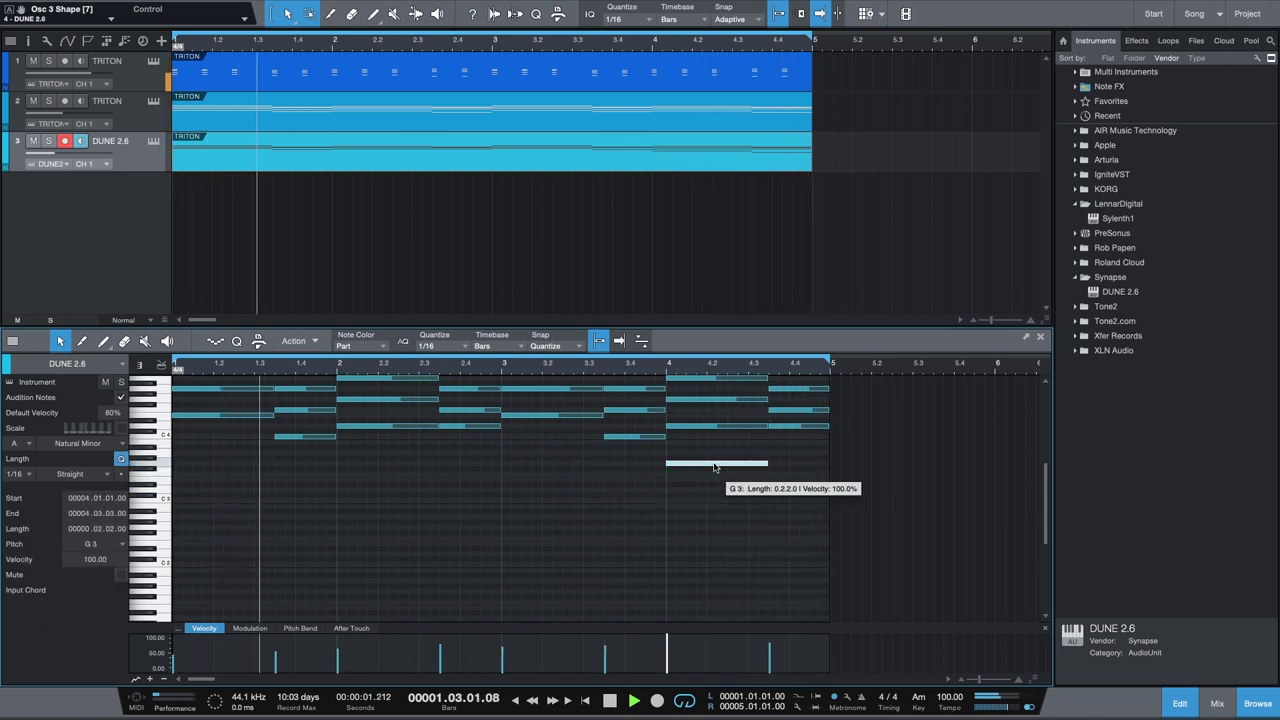
{"action": "left_click_drag", "start_coordinate": [714, 467], "coordinate": [816, 493]}
{"action": "scroll", "coordinate": [816, 493], "scroll_direction": "up", "scroll_amount": 5}
{"action": "left_click", "coordinate": [842, 482]}
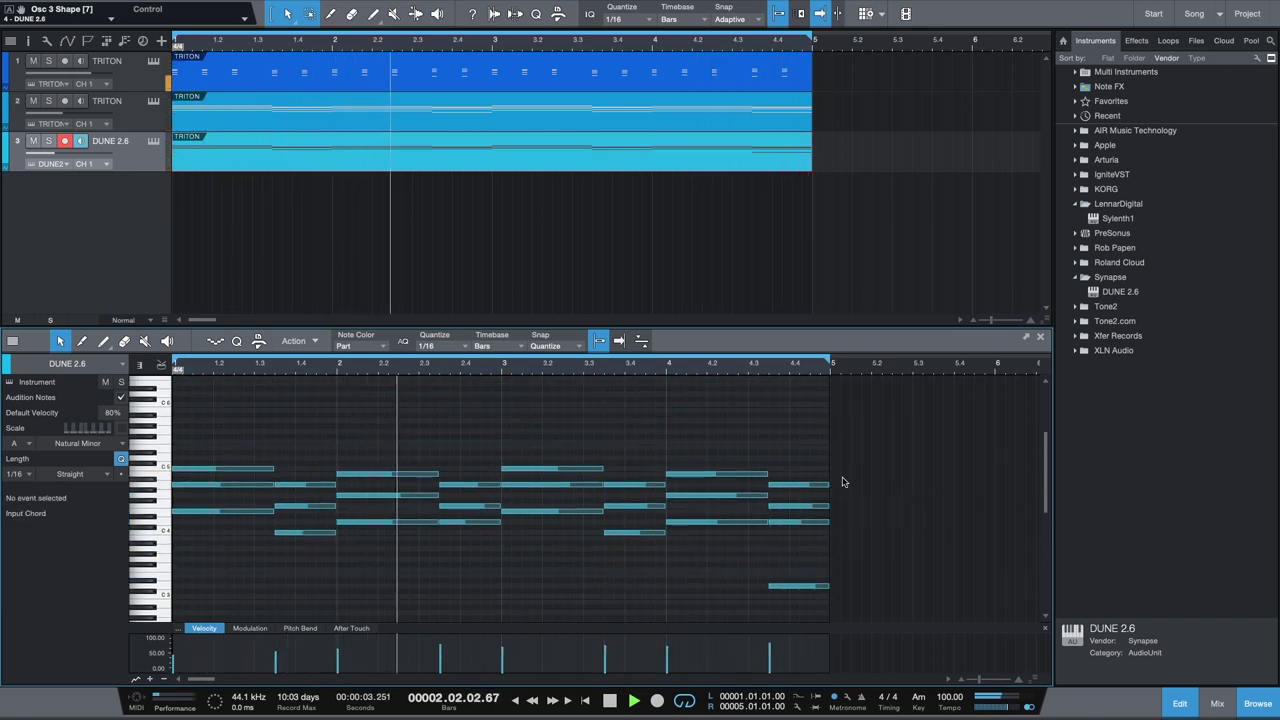
{"action": "left_click", "coordinate": [790, 586]}
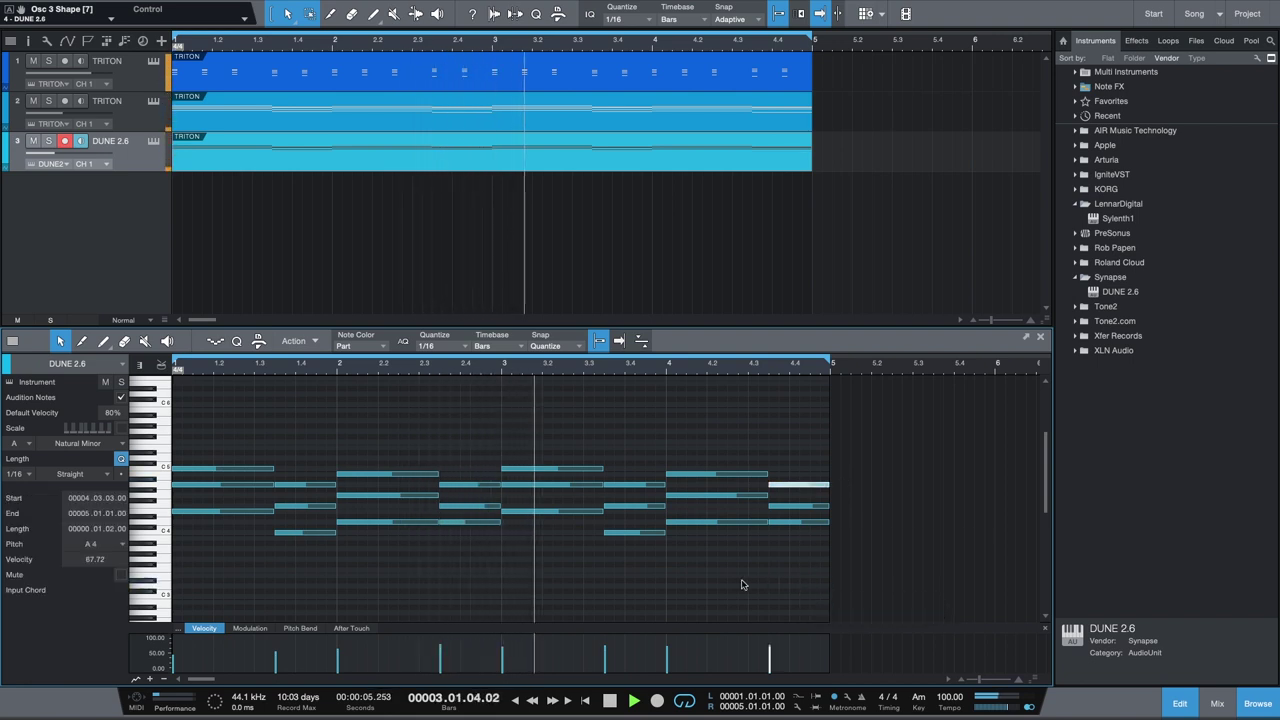
Try all the DUNE 2.6 notes one octave higher and return them to their original pitch.
{"action": "key", "text": "super+a"}
{"action": "key", "text": "shift+Up"}
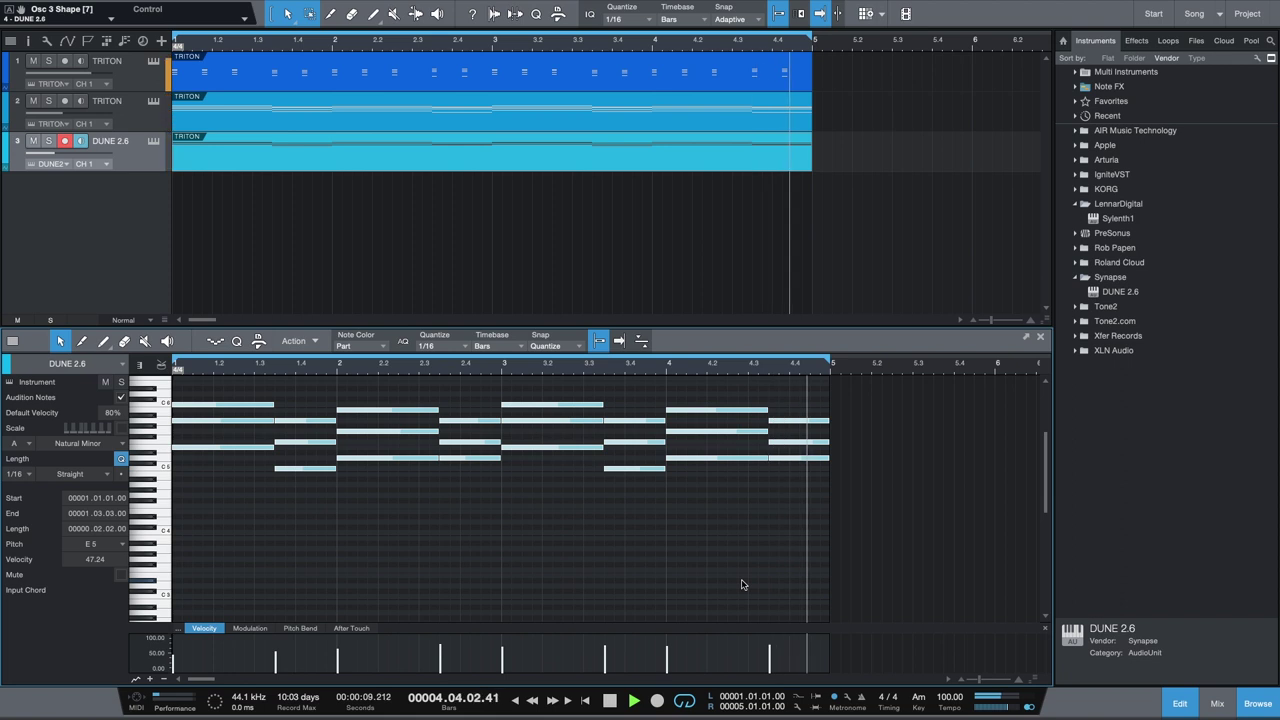
{"action": "key", "text": "shift+Down"}
{"action": "left_click", "coordinate": [850, 512]}
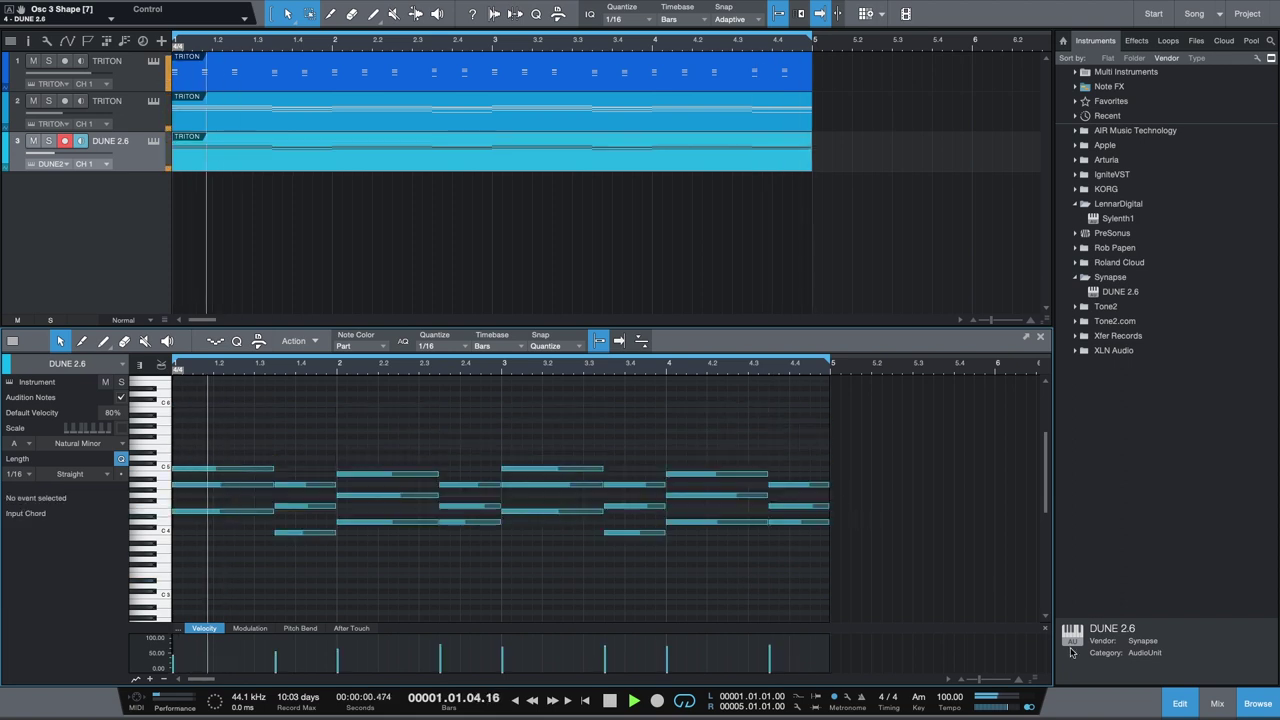
Audition the Arp patches from Little TB II MK through Manic EDT in DUNE 2.6 and load Mixed Feelings ST.
{"action": "key", "text": "F11"}
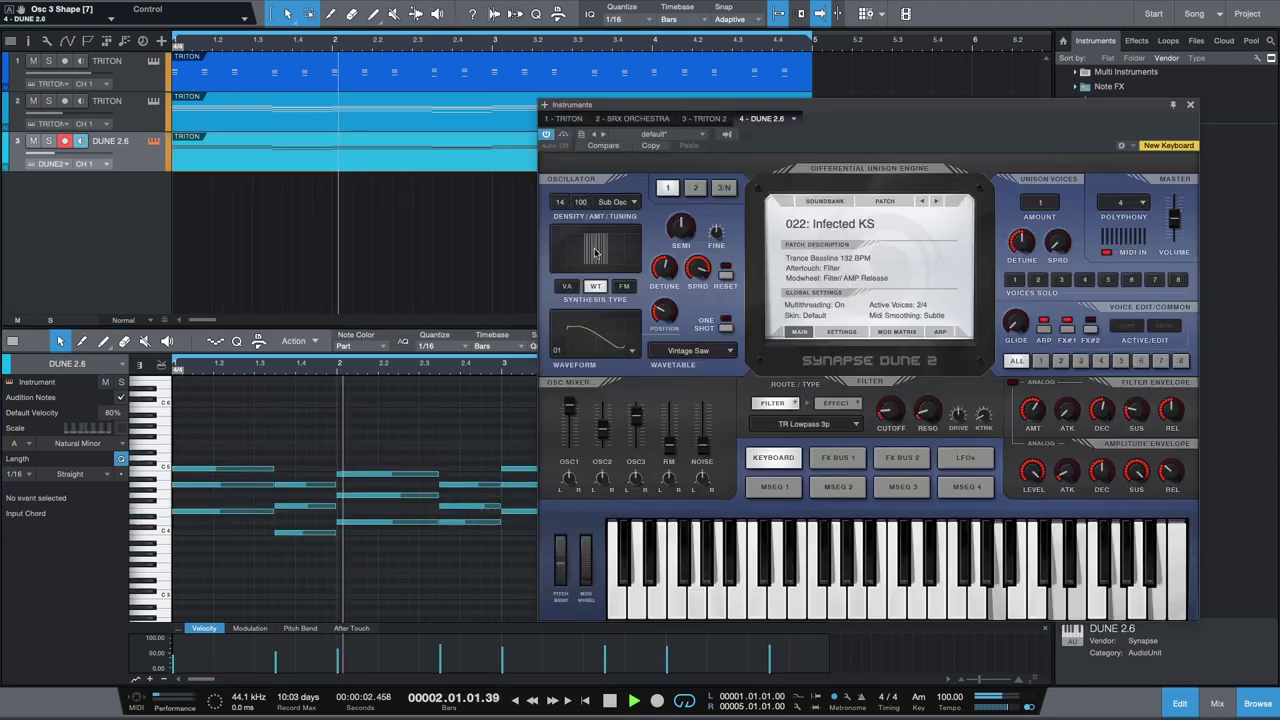
{"action": "left_click", "coordinate": [936, 202]}
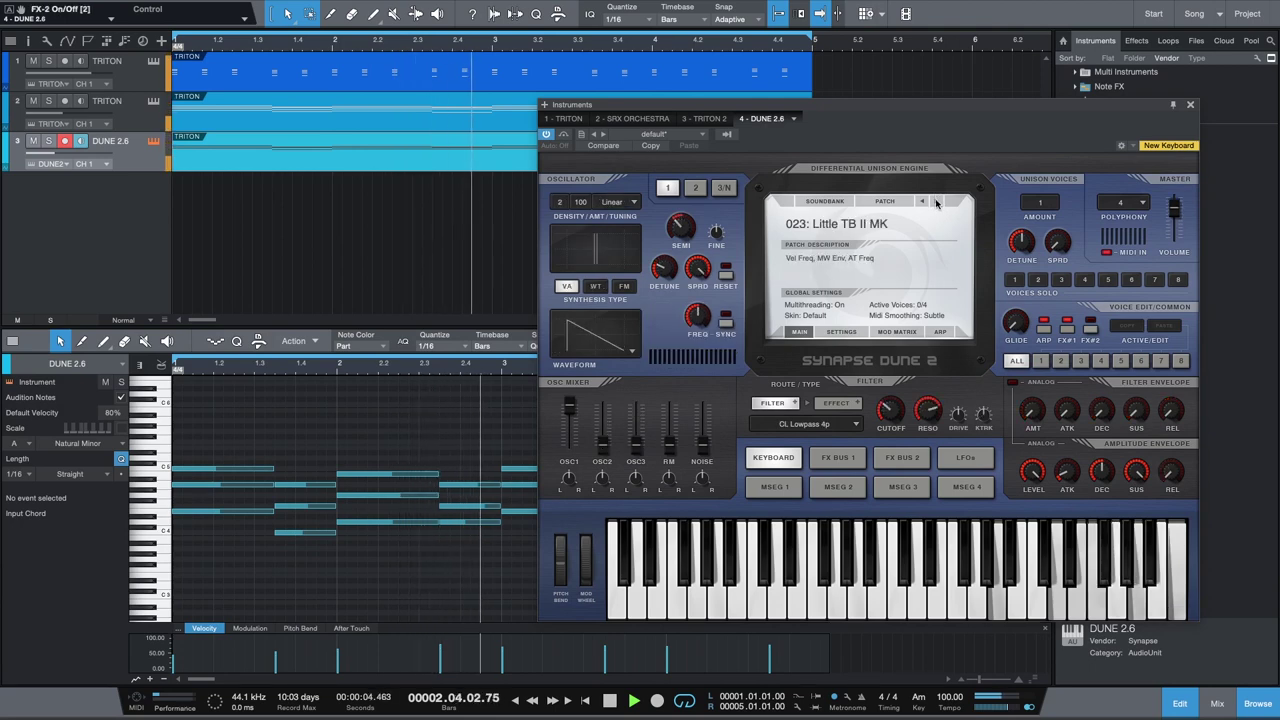
{"action": "left_click", "coordinate": [936, 202]}
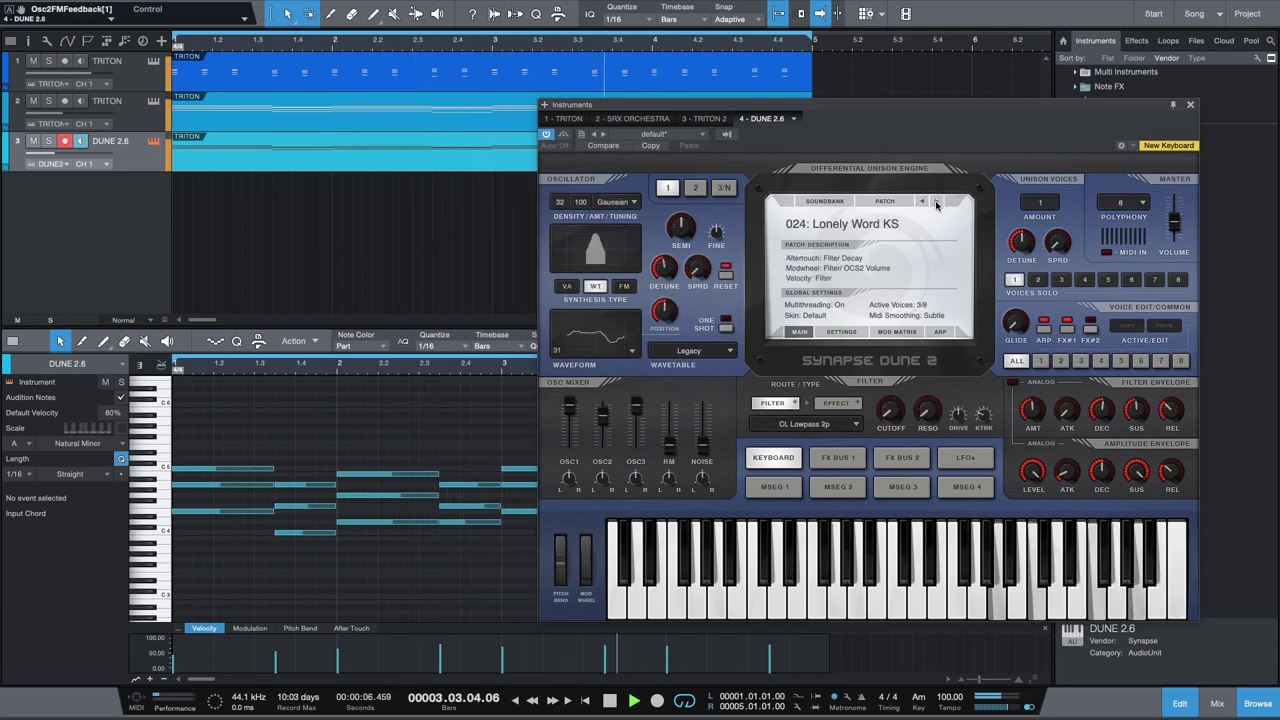
{"action": "left_click", "coordinate": [936, 202]}
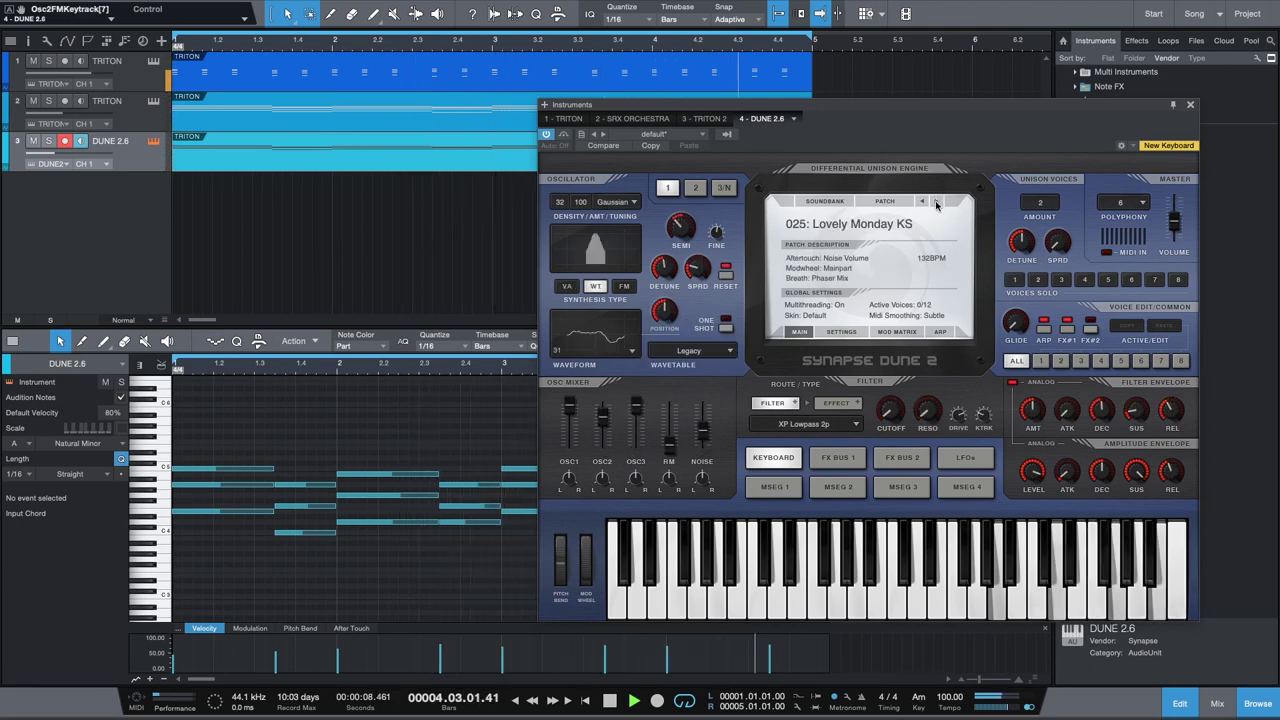
{"action": "left_click", "coordinate": [936, 202]}
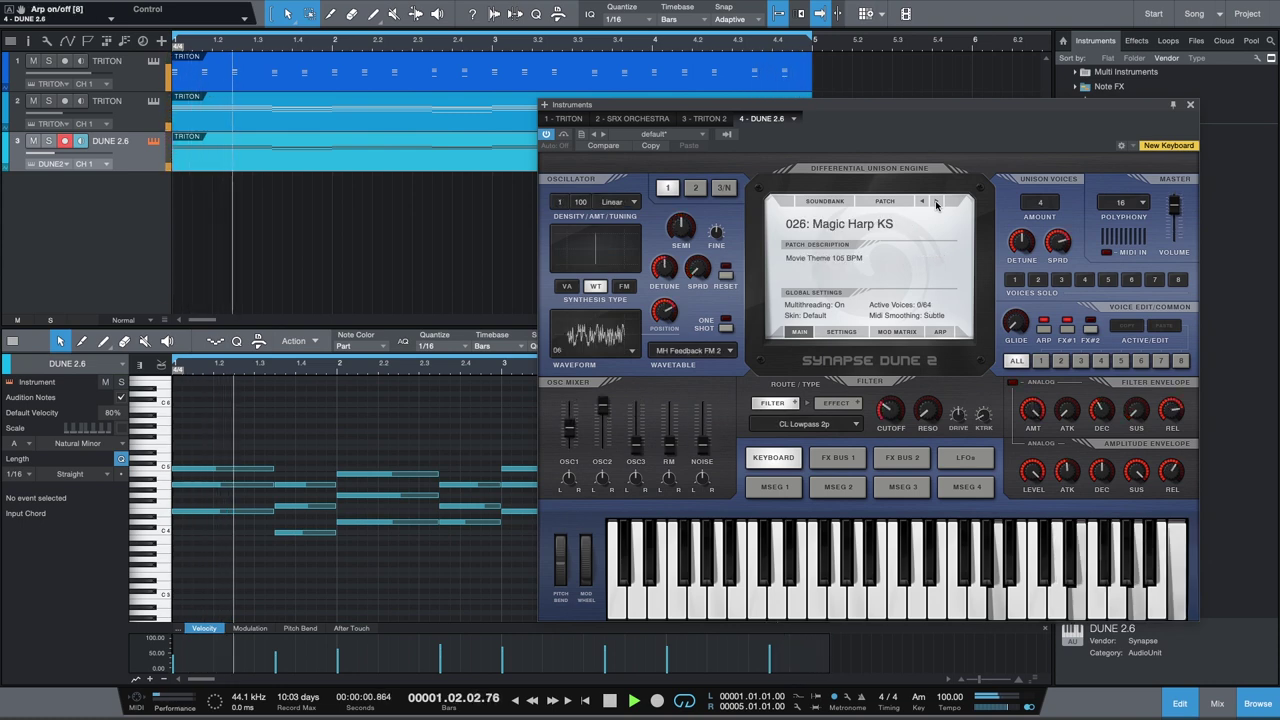
{"action": "left_click", "coordinate": [936, 202]}
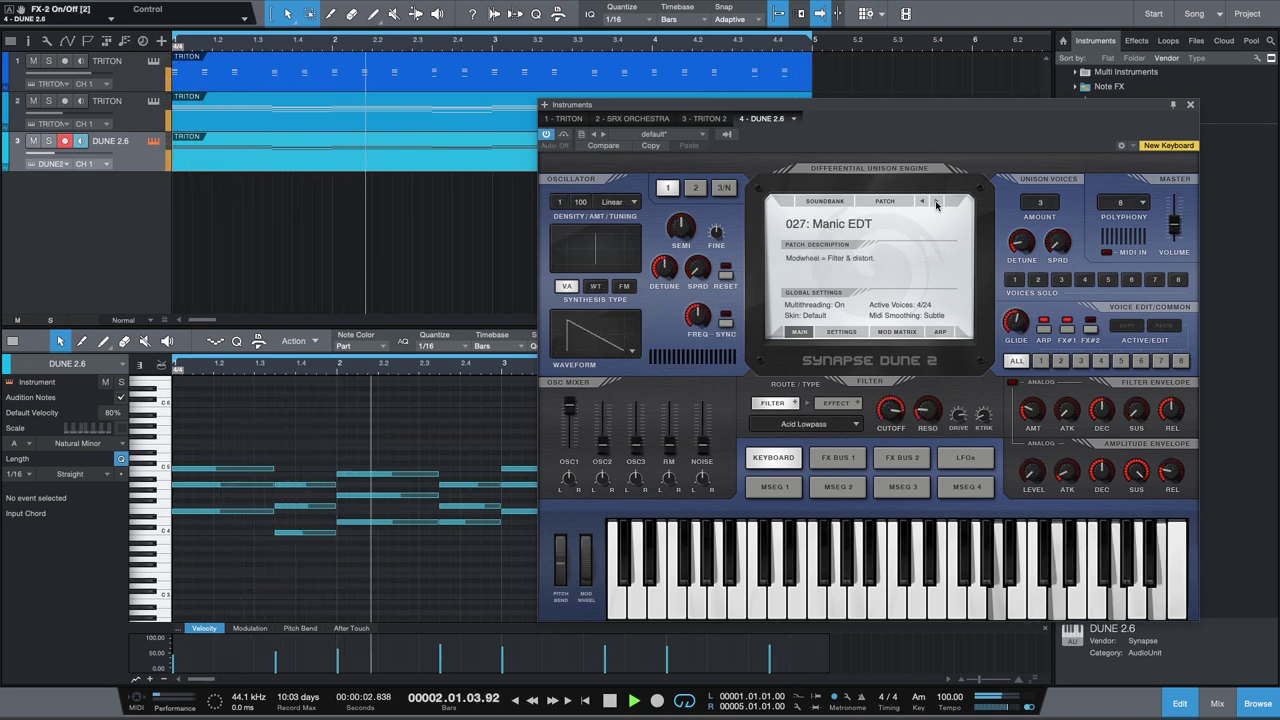
{"action": "left_click", "coordinate": [936, 202]}
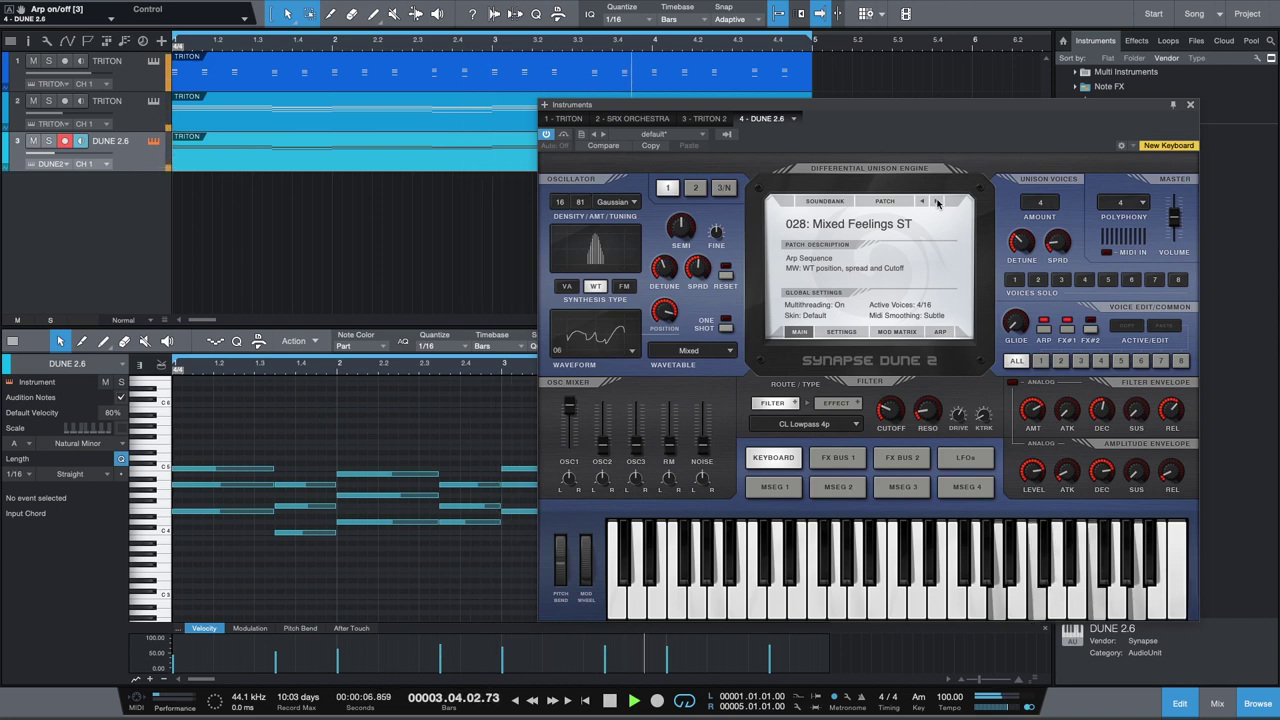
Close the instrument window and the note editor, and set the DUNE 2.6 track's volume to -22.6.
{"action": "left_click", "coordinate": [1190, 105]}
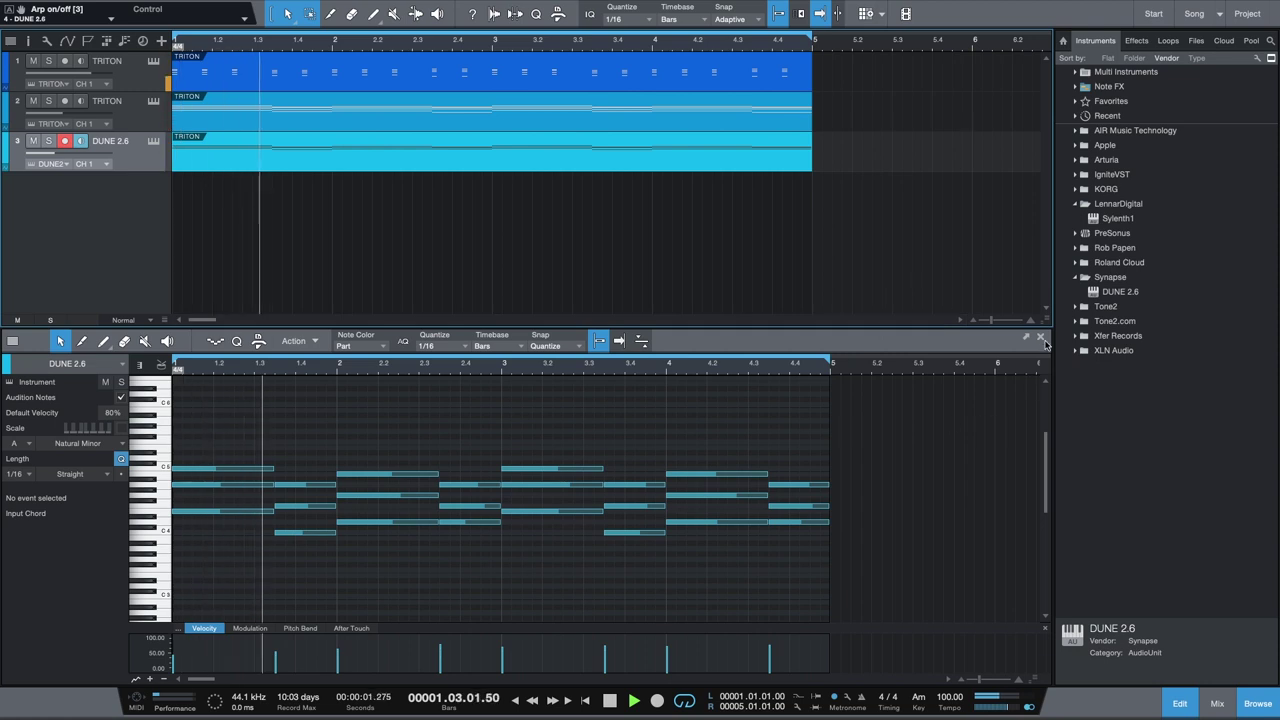
{"action": "left_click", "coordinate": [1041, 341]}
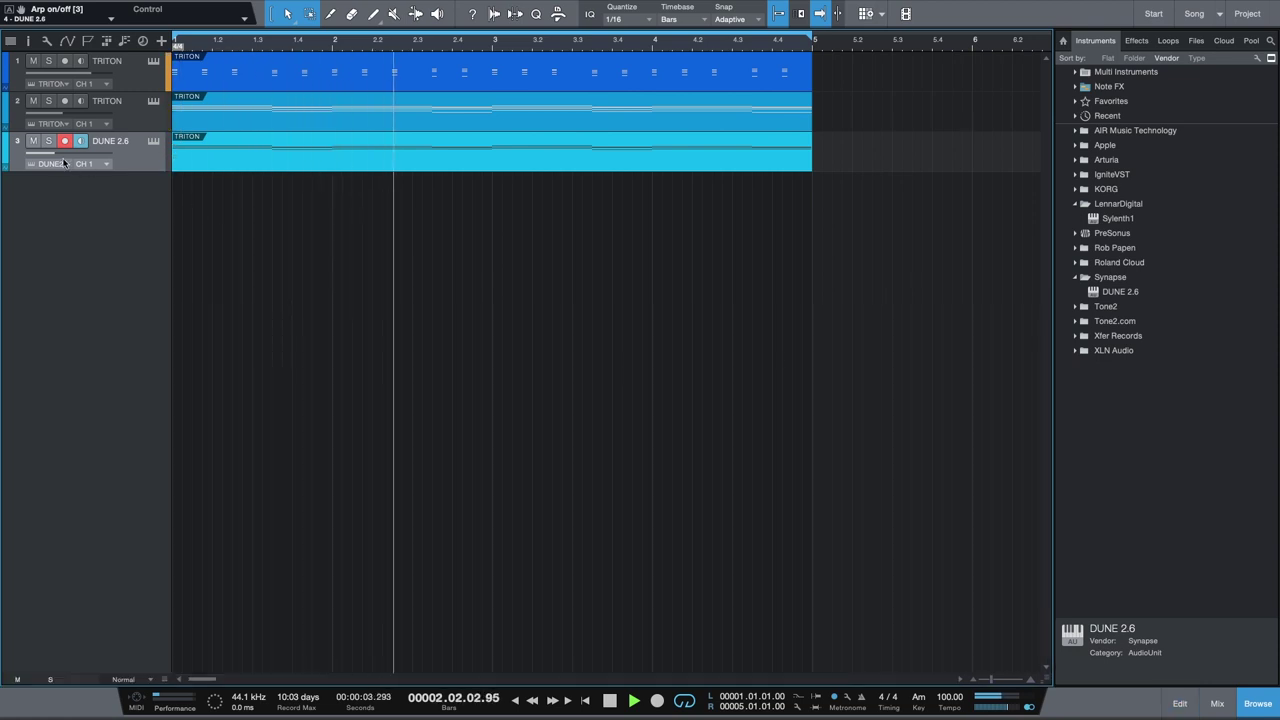
{"action": "left_click_drag", "start_coordinate": [59, 158], "coordinate": [63, 158]}
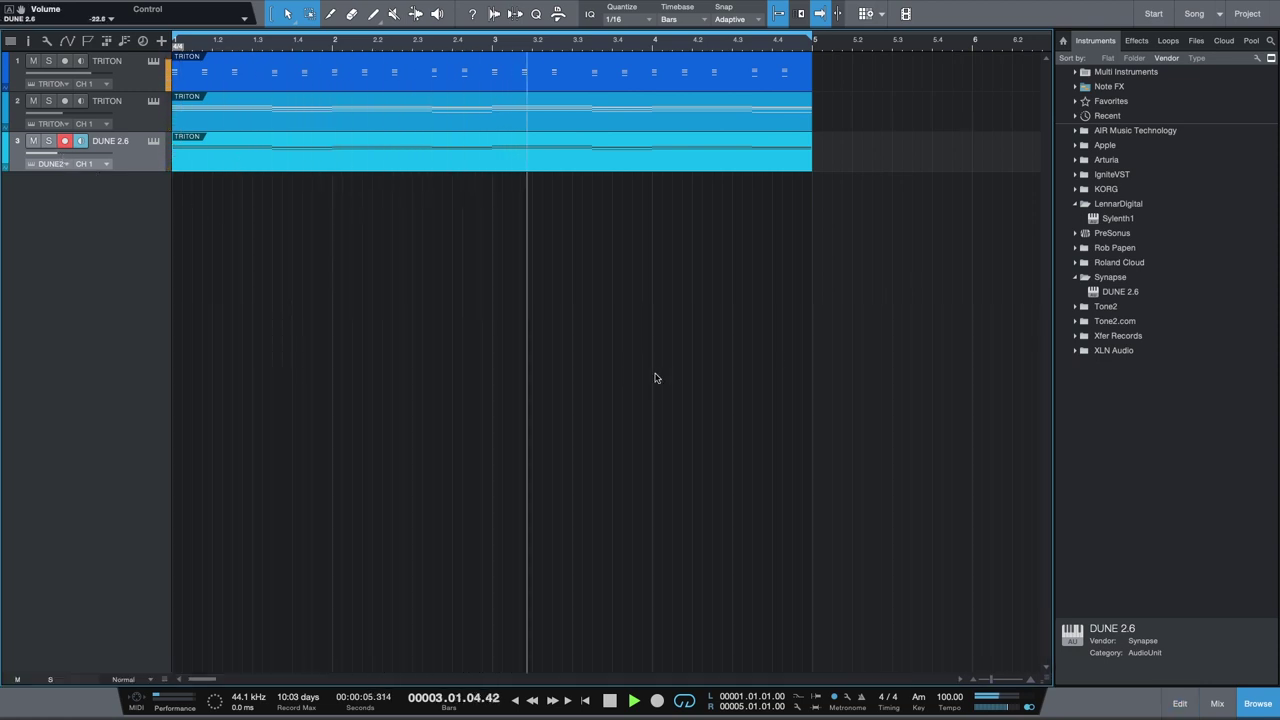
Compare the DUNE 2.6 notes an octave lower and an octave higher, restore the original octave and close the note editor.
{"action": "left_click", "coordinate": [1180, 703]}
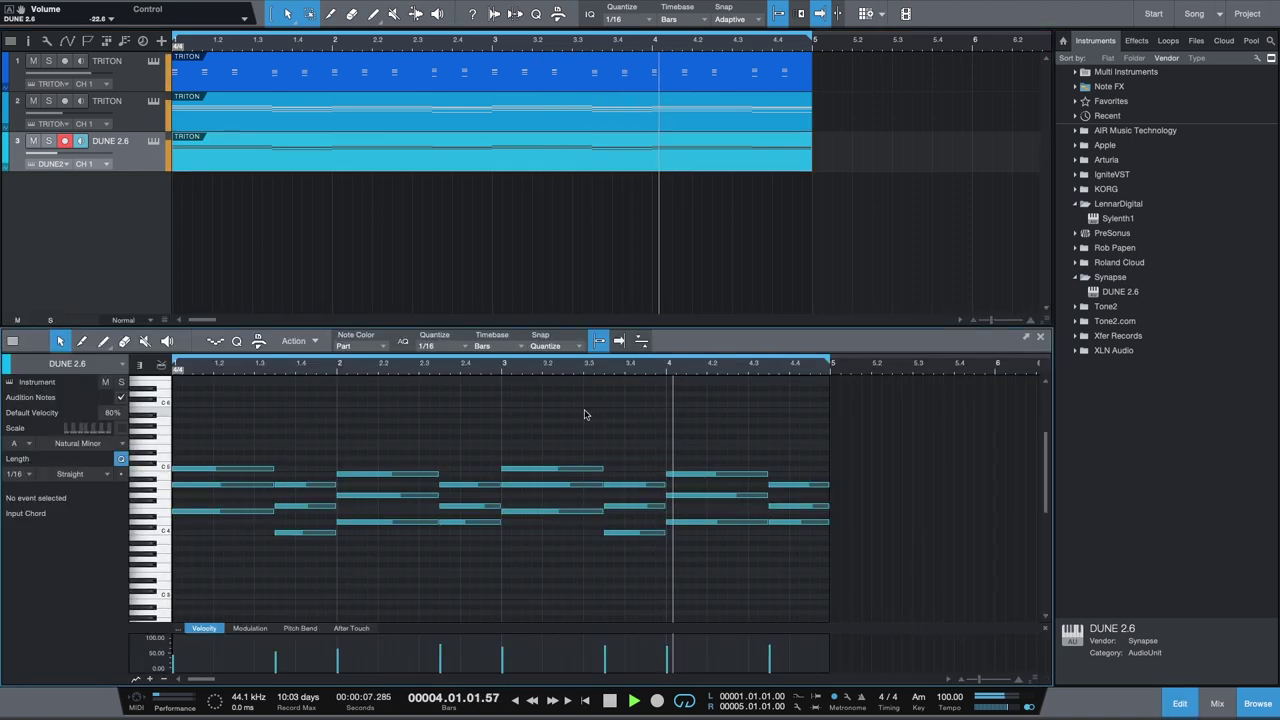
{"action": "key", "text": "super+a"}
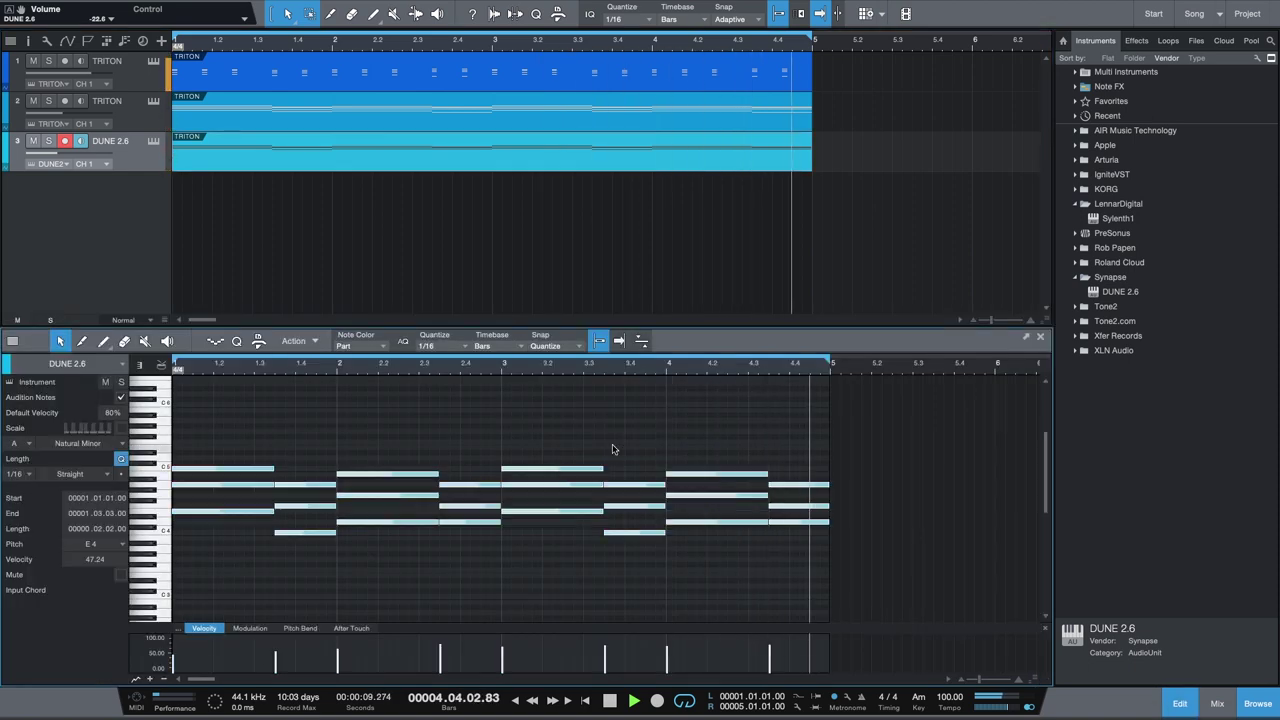
{"action": "key", "text": "shift+Down"}
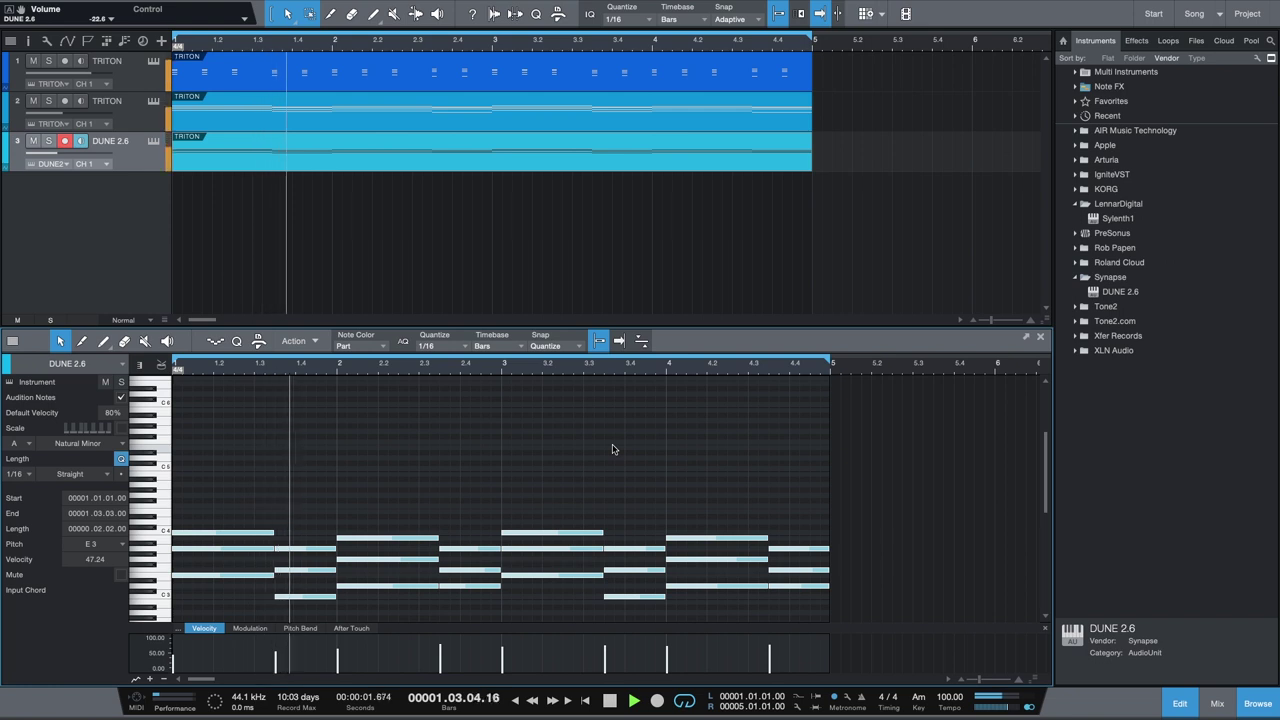
{"action": "key", "text": "shift+Up"}
{"action": "key", "text": "shift+Up"}
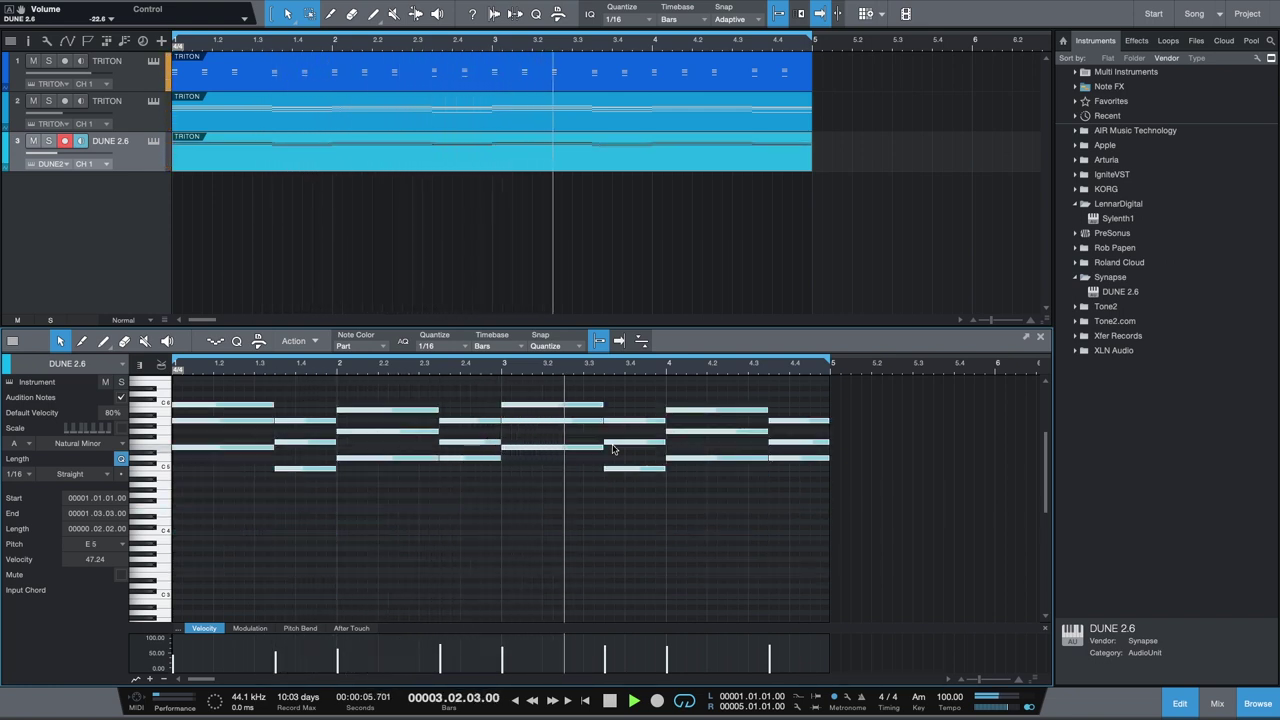
{"action": "key", "text": "shift+Down"}
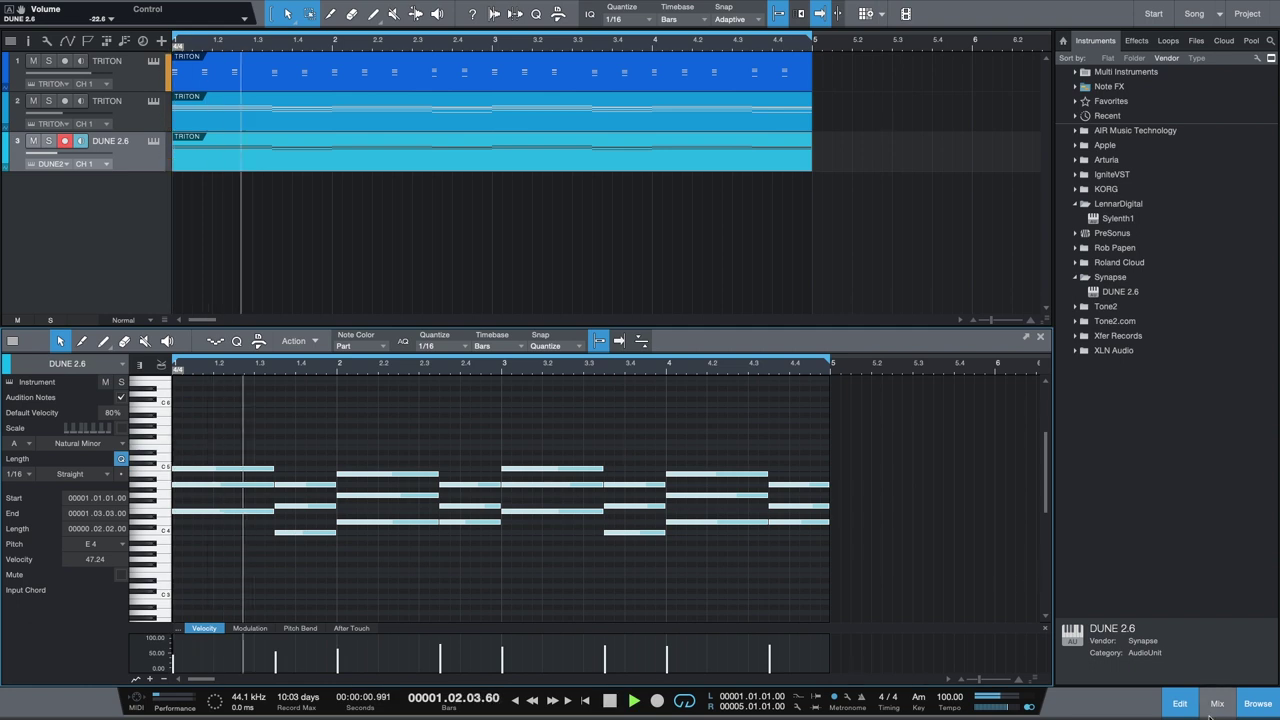
{"action": "left_click", "coordinate": [1180, 703]}
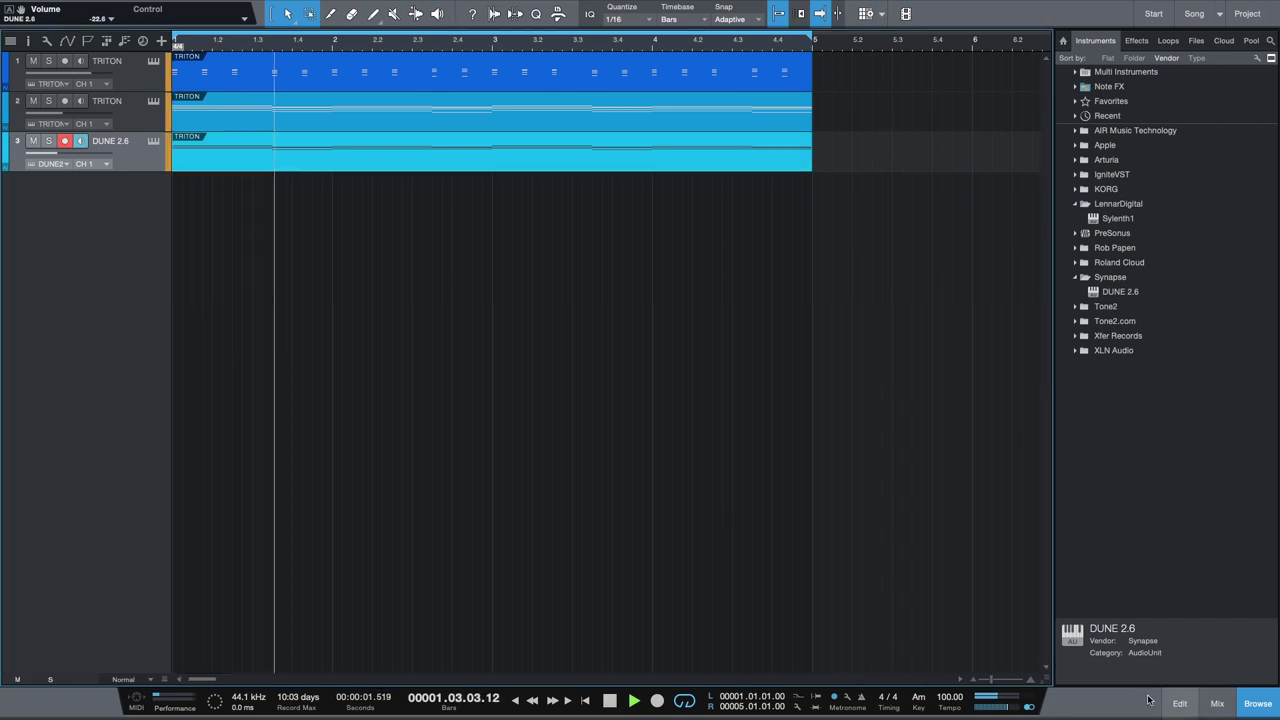
Toggle FX Bus 1 effects such as Delay 1 and Chorus in DUNE 2.6 to compare them, set the track's volume to -23.2 and stop playback.
{"action": "left_click", "coordinate": [153, 141]}
{"action": "left_click", "coordinate": [840, 460]}
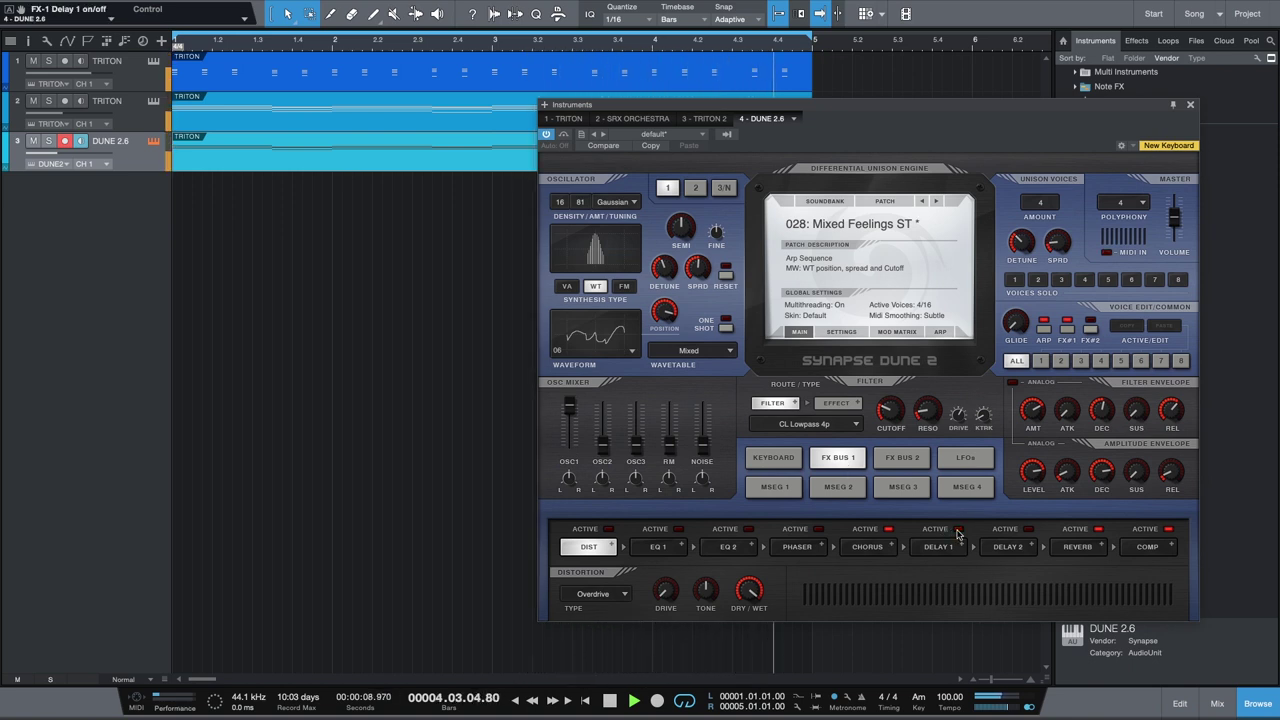
{"action": "left_click", "coordinate": [1099, 530]}
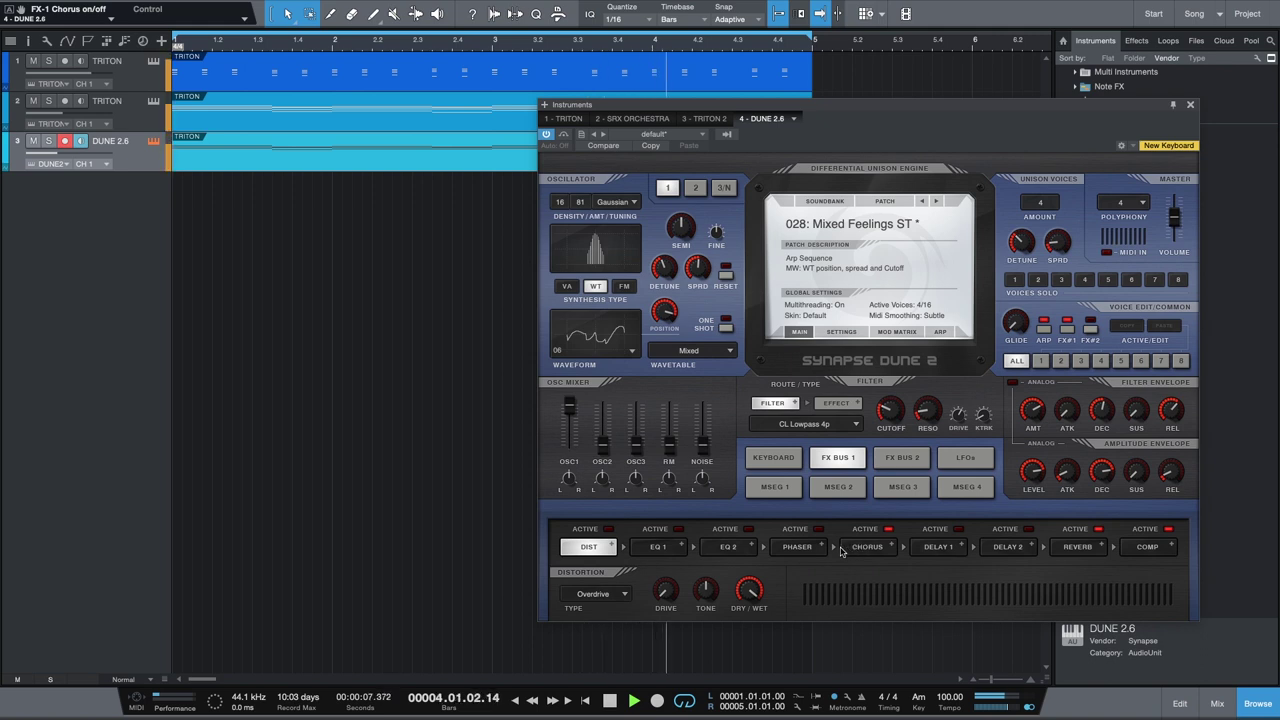
{"action": "left_click", "coordinate": [1189, 105]}
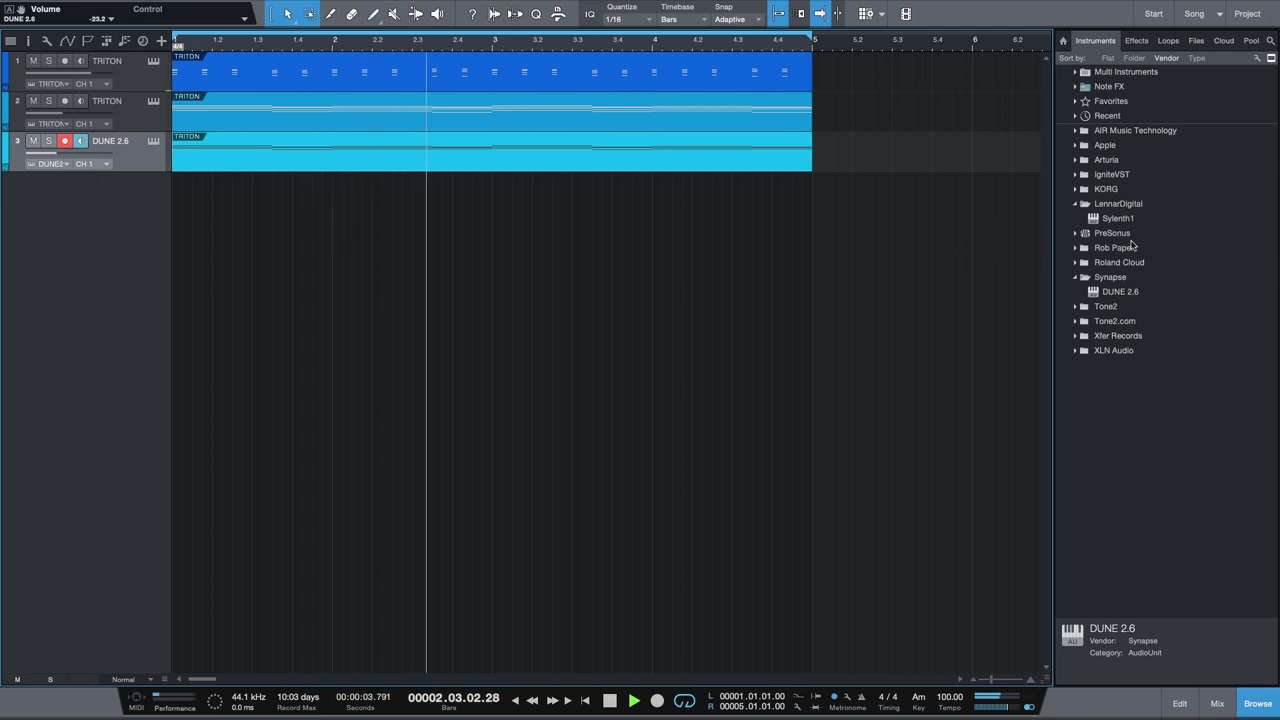
{"action": "key", "text": "space"}
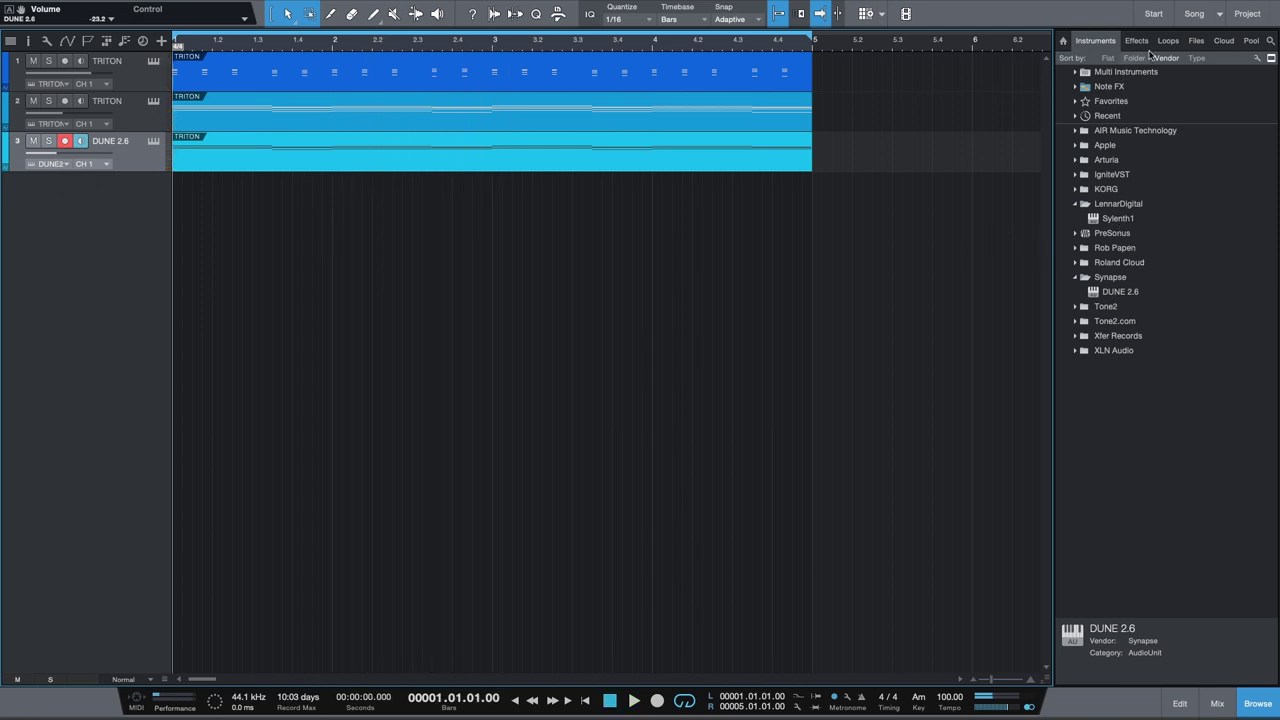
Add the PreSonus SampleOne sampler as a new fourth track and move its window clear of the browser.
{"action": "left_click", "coordinate": [1195, 41]}
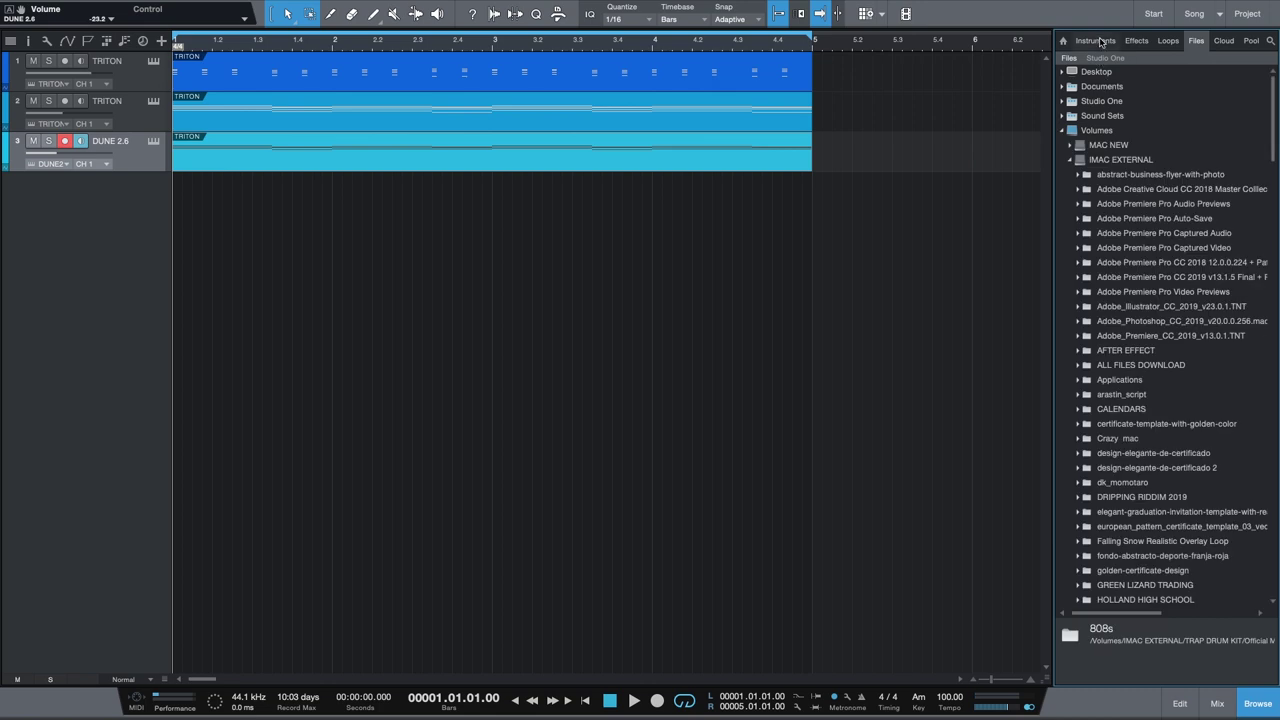
{"action": "left_click", "coordinate": [1095, 41]}
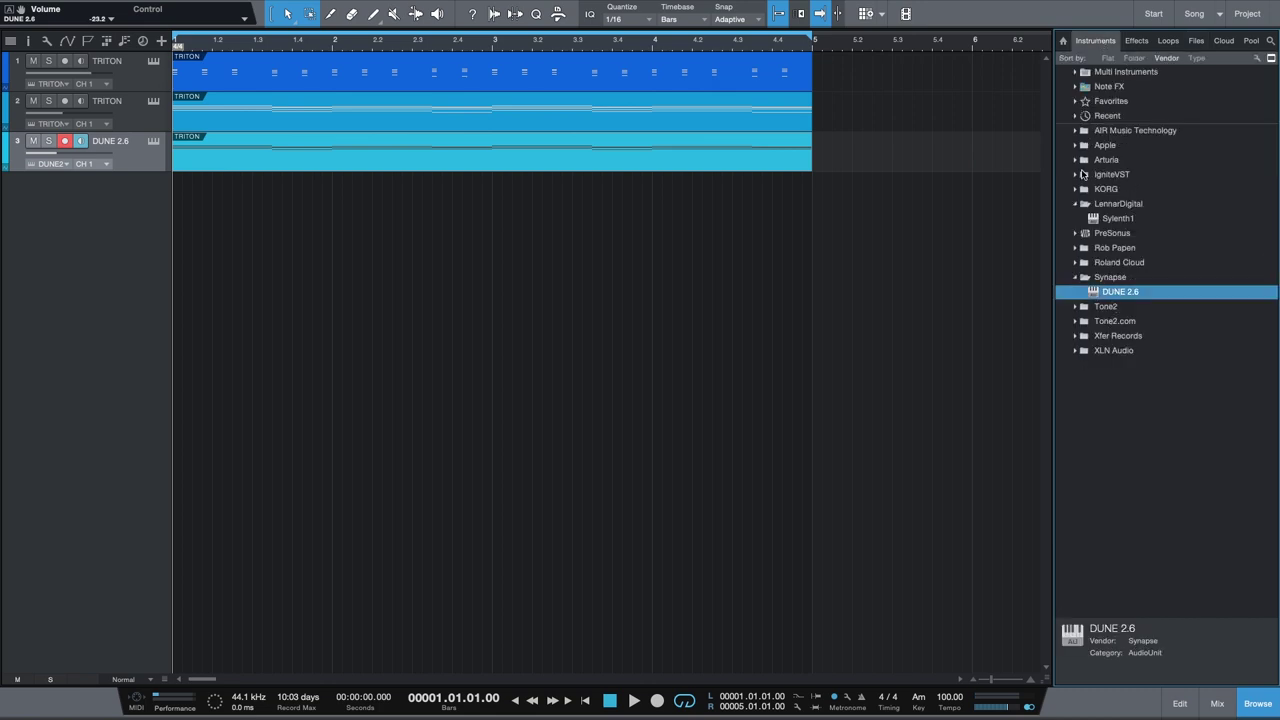
{"action": "left_click", "coordinate": [1078, 234]}
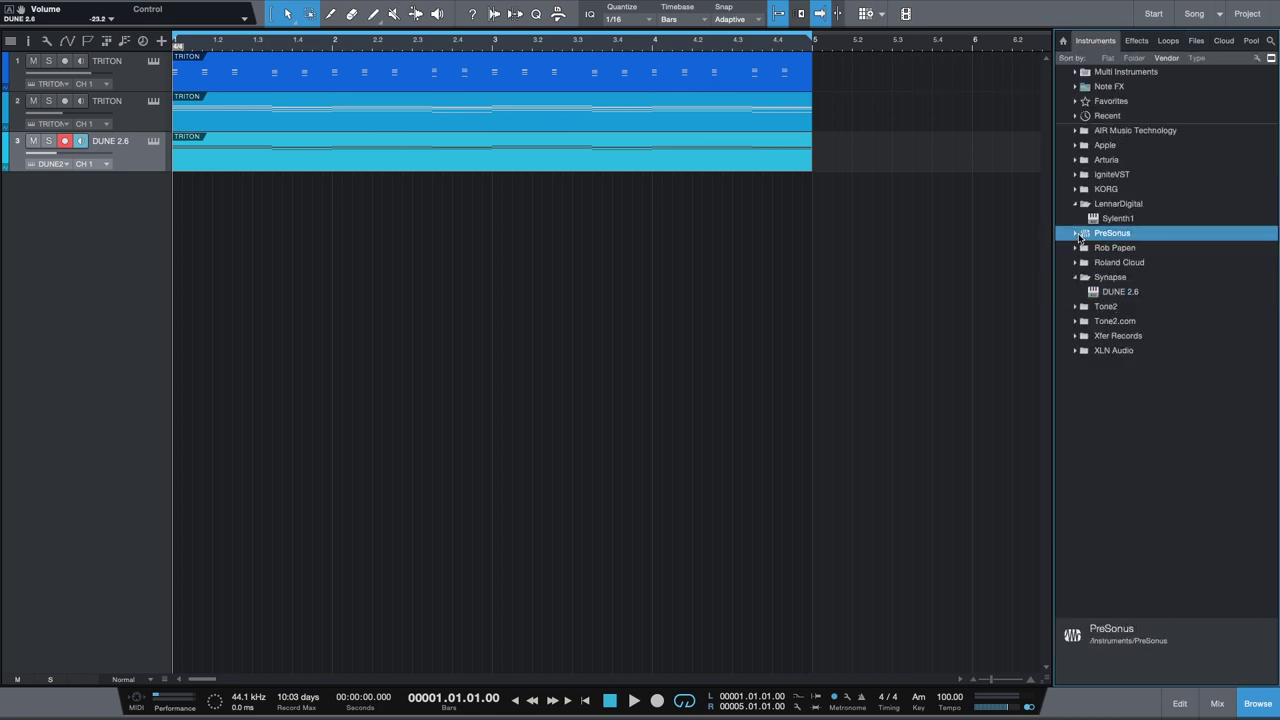
{"action": "left_click_drag", "start_coordinate": [1139, 500], "coordinate": [117, 241]}
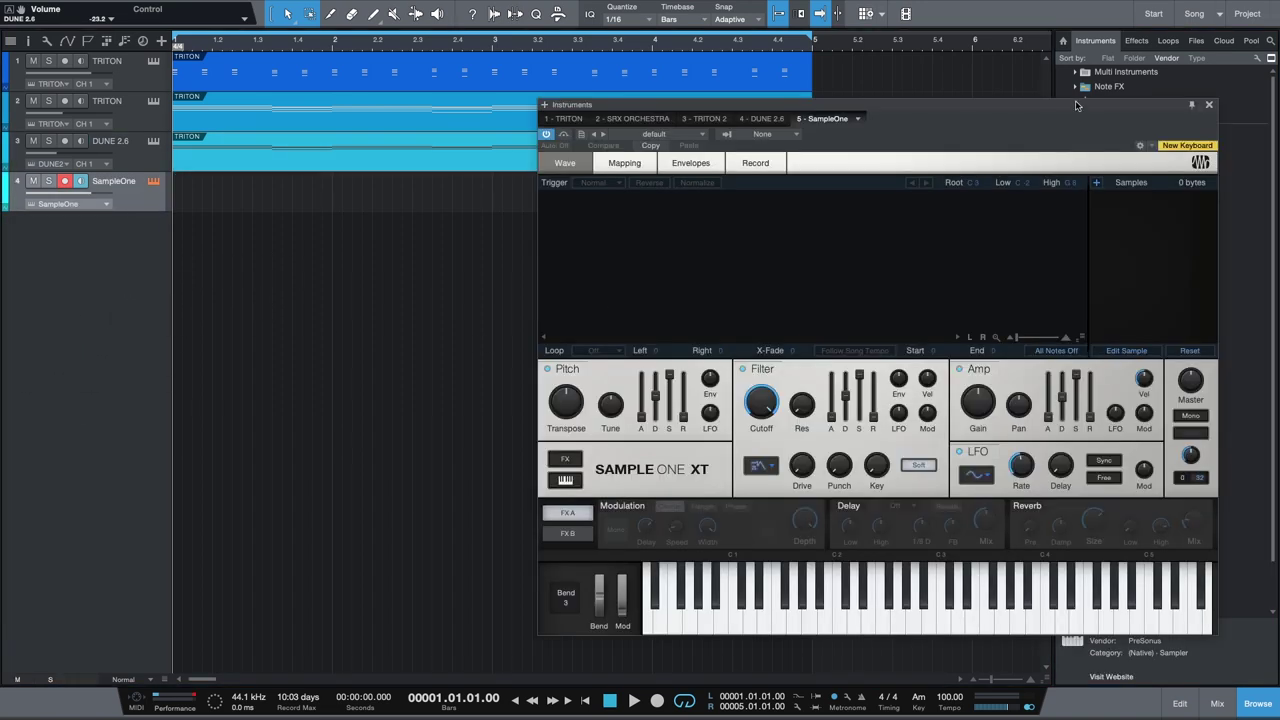
{"action": "left_click_drag", "start_coordinate": [1076, 105], "coordinate": [864, 88]}
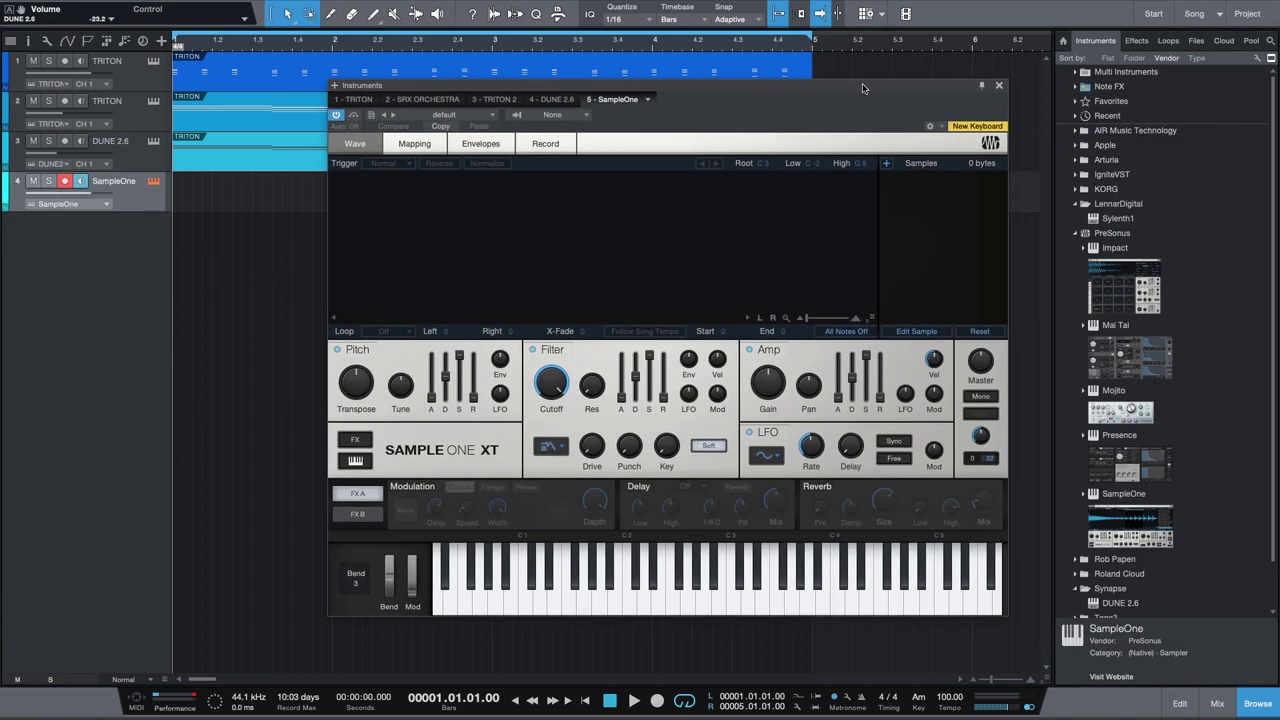
Load MB Snare (1).wav from the Snares folder of the Official Metro Boomin Drum Kit into SampleOne.
{"action": "left_click", "coordinate": [1195, 41]}
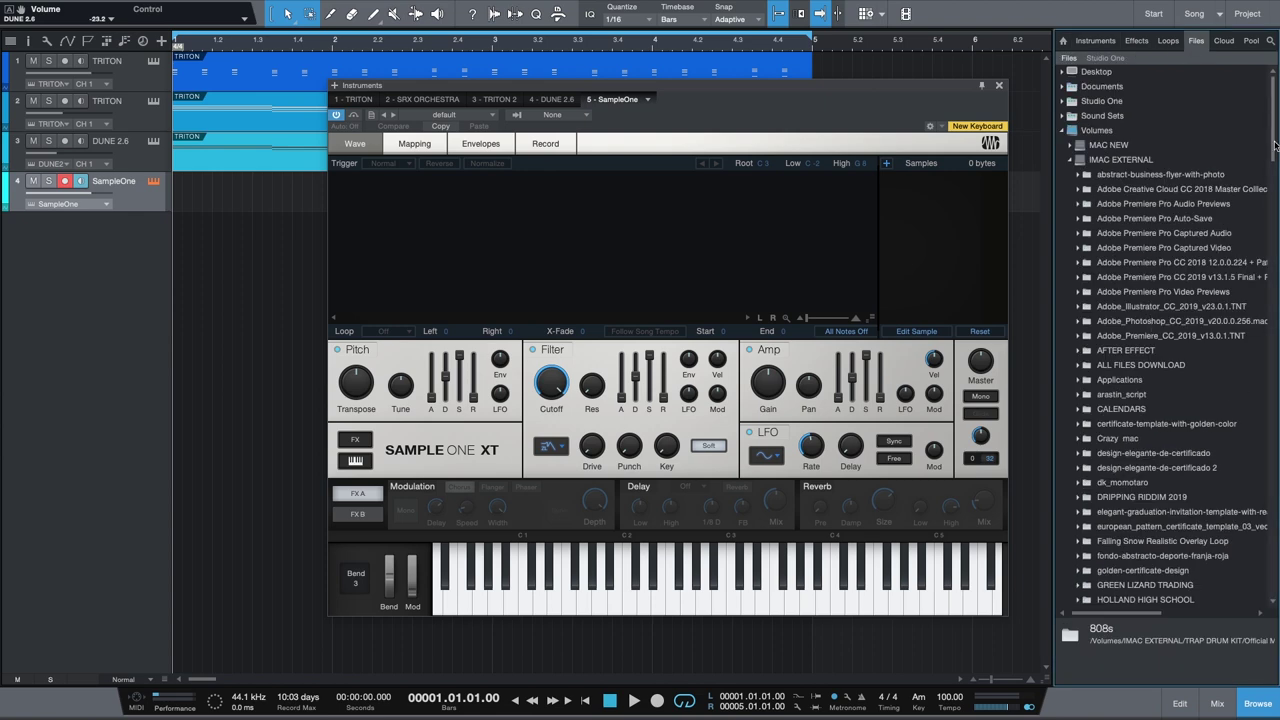
{"action": "scroll", "coordinate": [1265, 268], "scroll_direction": "down", "scroll_amount": 10}
{"action": "scroll", "coordinate": [1265, 268], "scroll_direction": "down", "scroll_amount": 8}
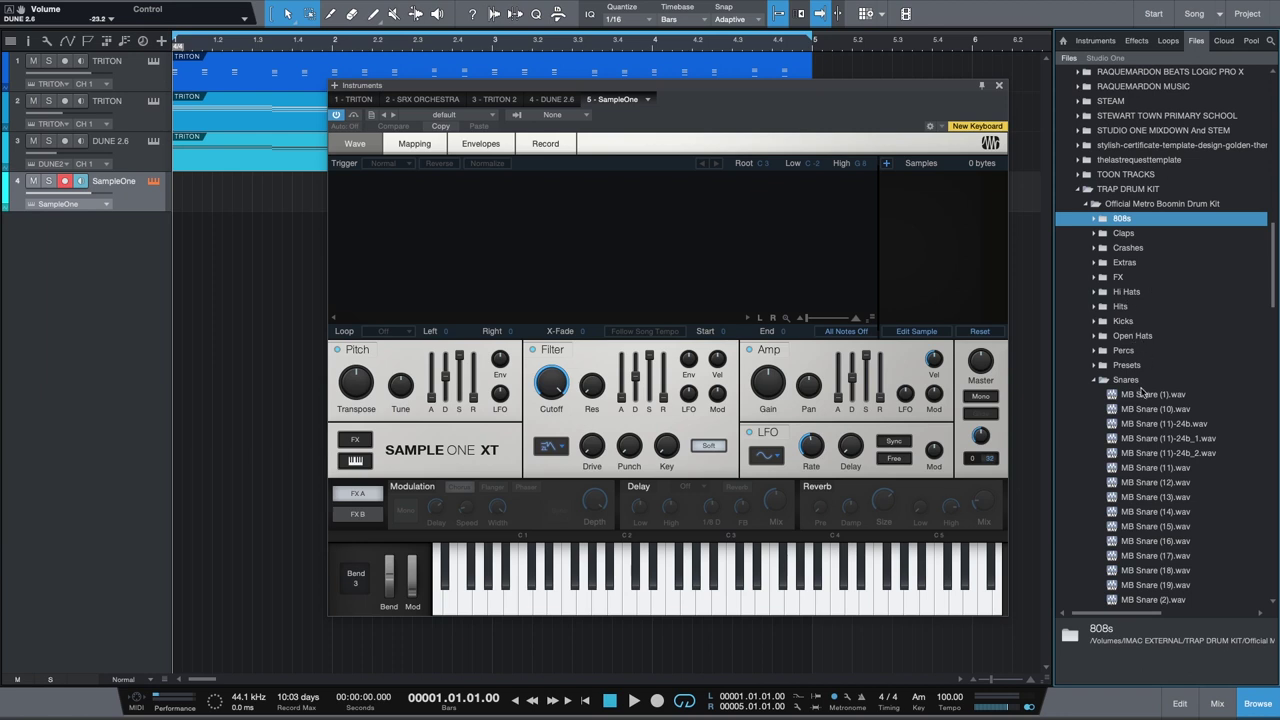
{"action": "left_click_drag", "start_coordinate": [1155, 397], "coordinate": [486, 266]}
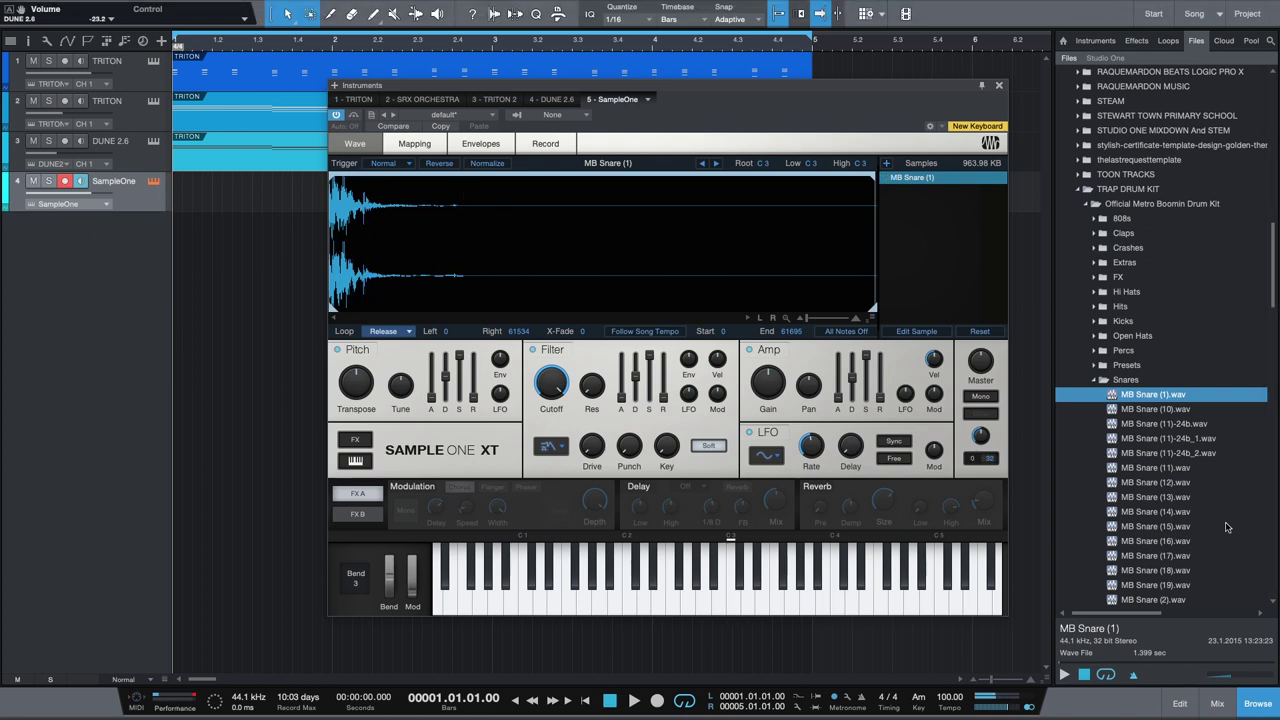
Try MB Snare (10).wav, replace it with MB Snare (11)-24b.wav in SampleOne and play it along with the beat.
{"action": "left_click_drag", "start_coordinate": [1135, 412], "coordinate": [643, 247]}
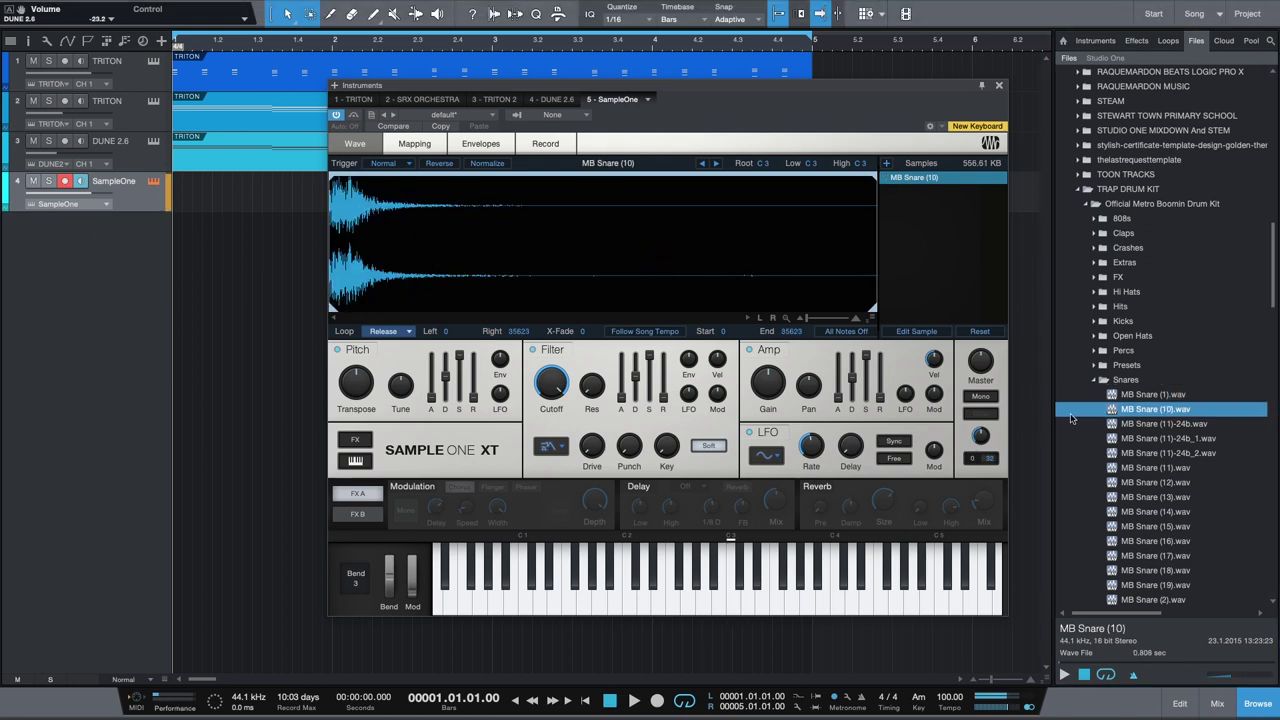
{"action": "left_click_drag", "start_coordinate": [1155, 424], "coordinate": [612, 265]}
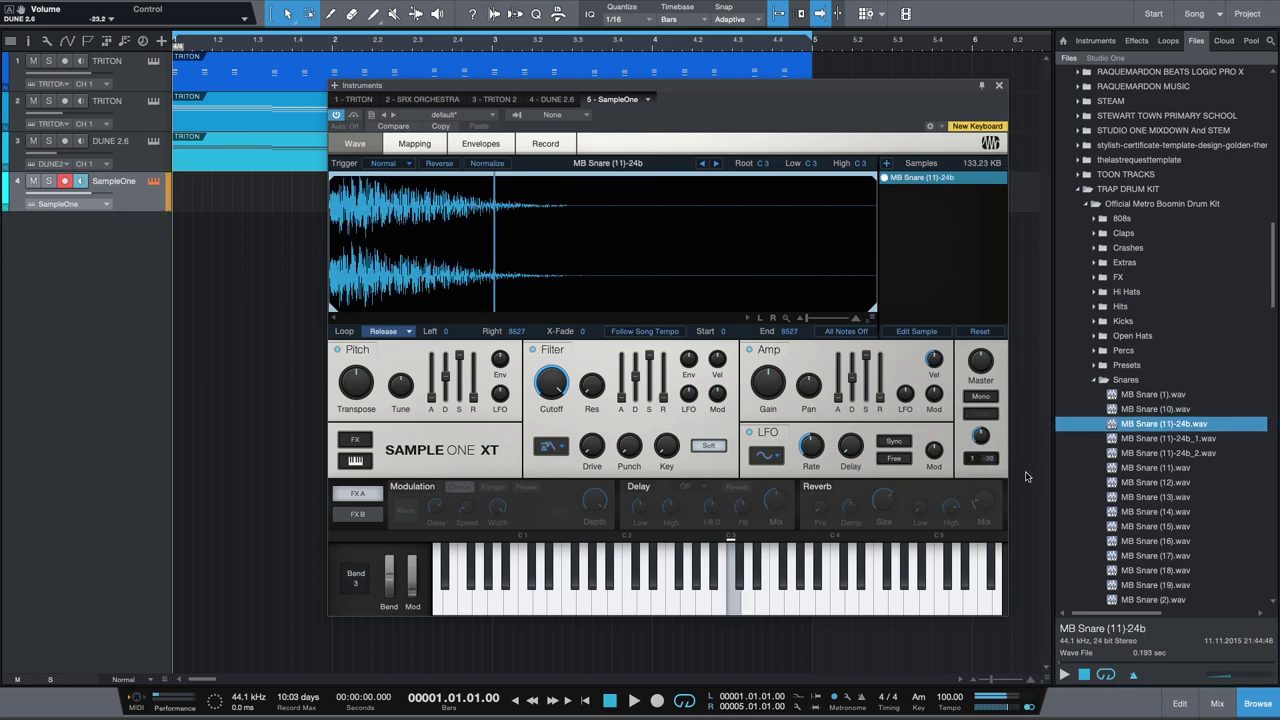
{"action": "key", "text": "space"}
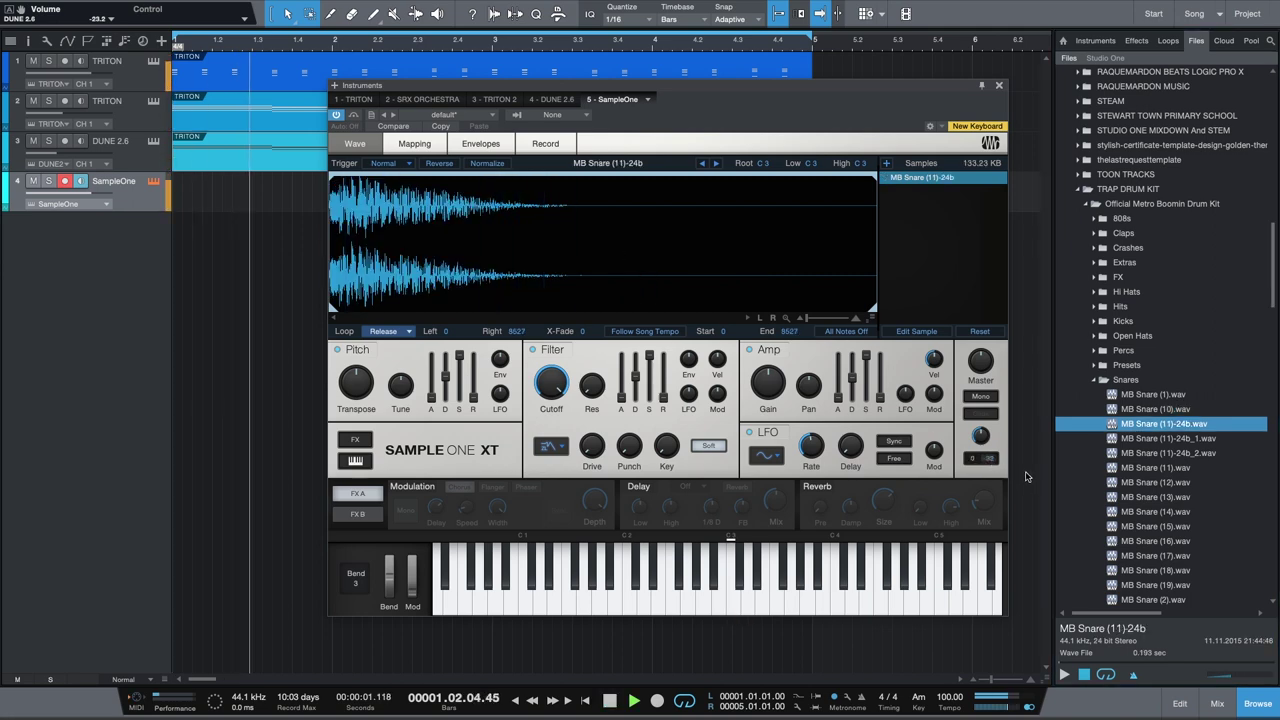
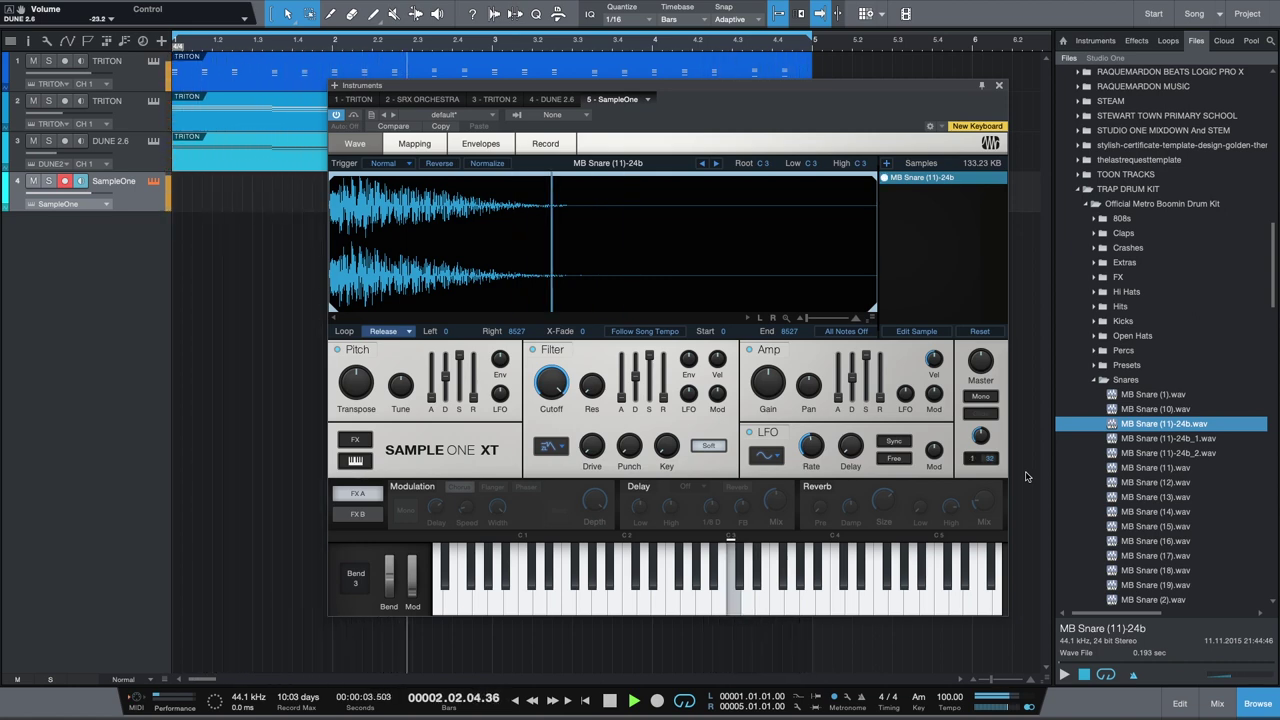
{"action": "key", "text": "space"}
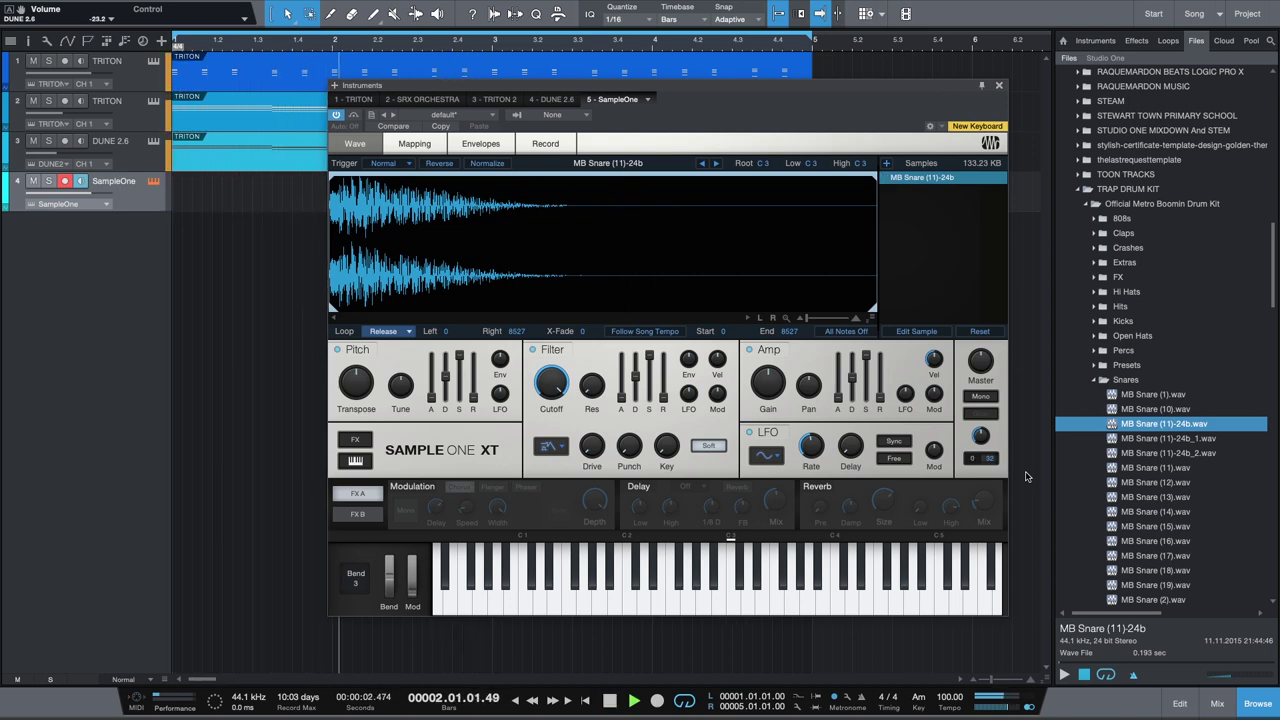
Record a snare pattern on the SampleOne track over the four-bar loop and play the result back.
{"action": "key", "text": "space"}
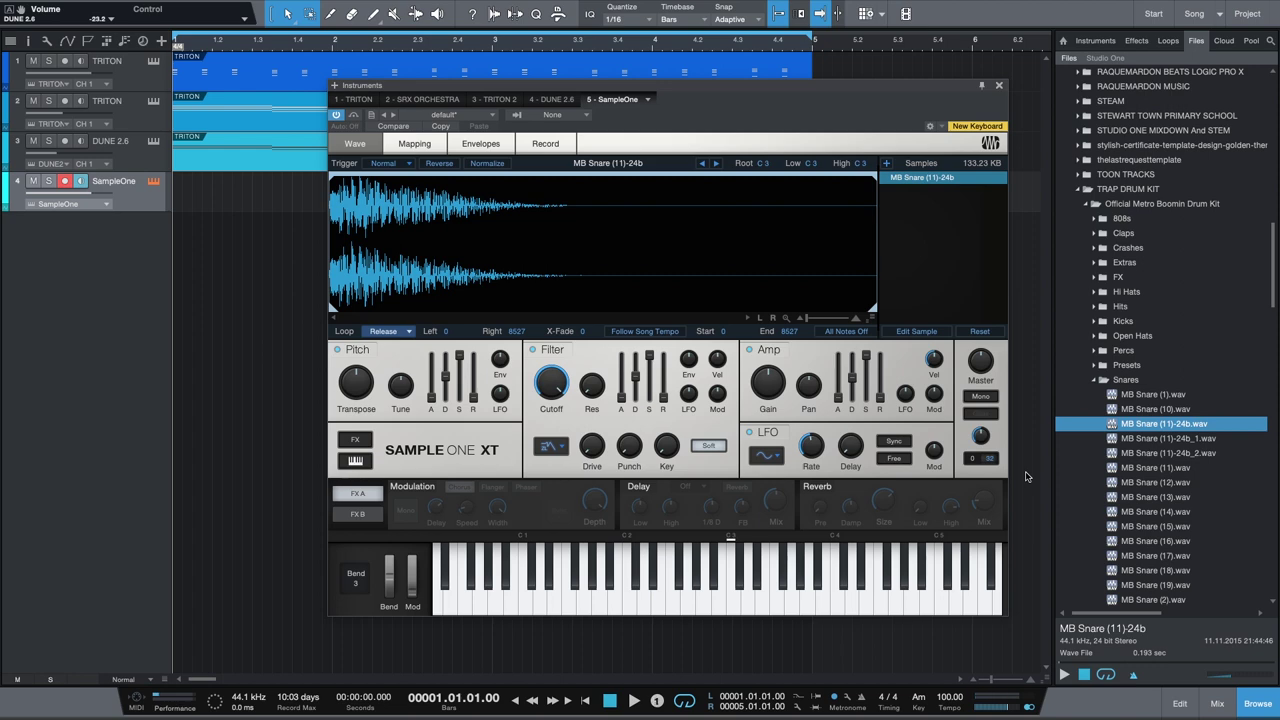
{"action": "key", "text": "KP_Multiply"}
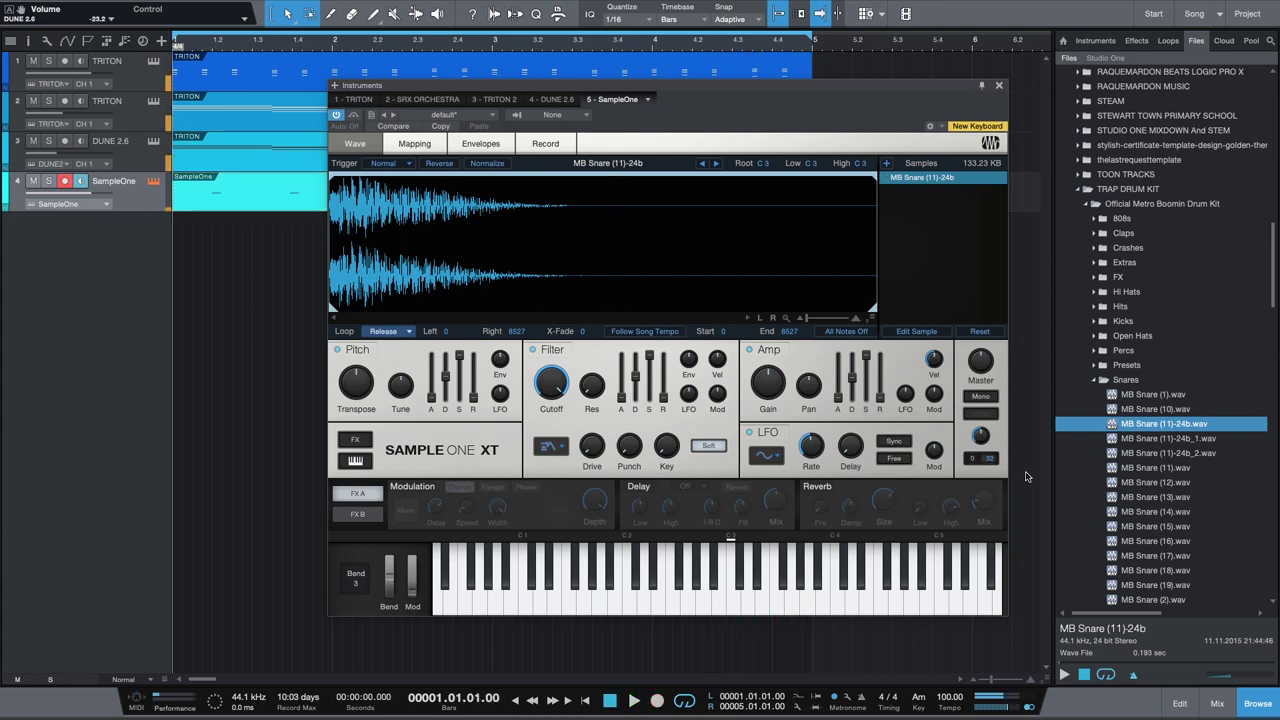
{"action": "key", "text": "space"}
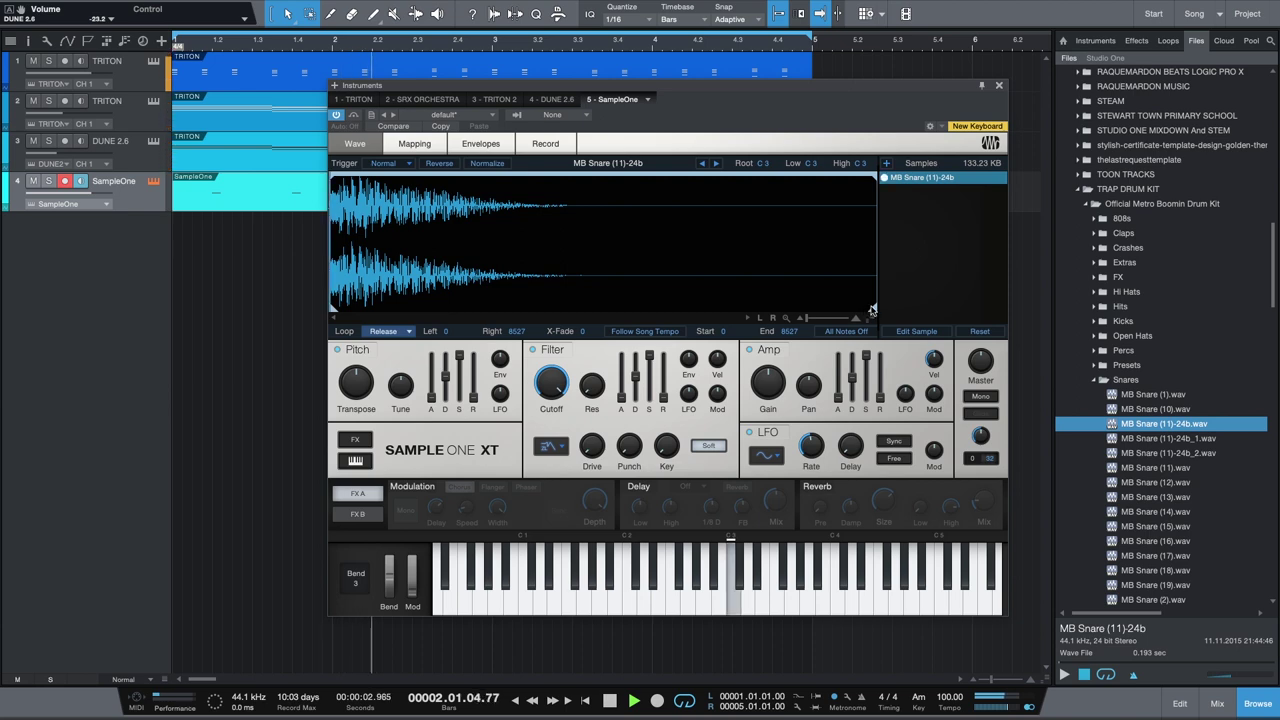
Shorten the snare sample to an end point of 3752 in SampleOne, close the sampler and stop playback.
{"action": "left_click_drag", "start_coordinate": [862, 314], "coordinate": [570, 312]}
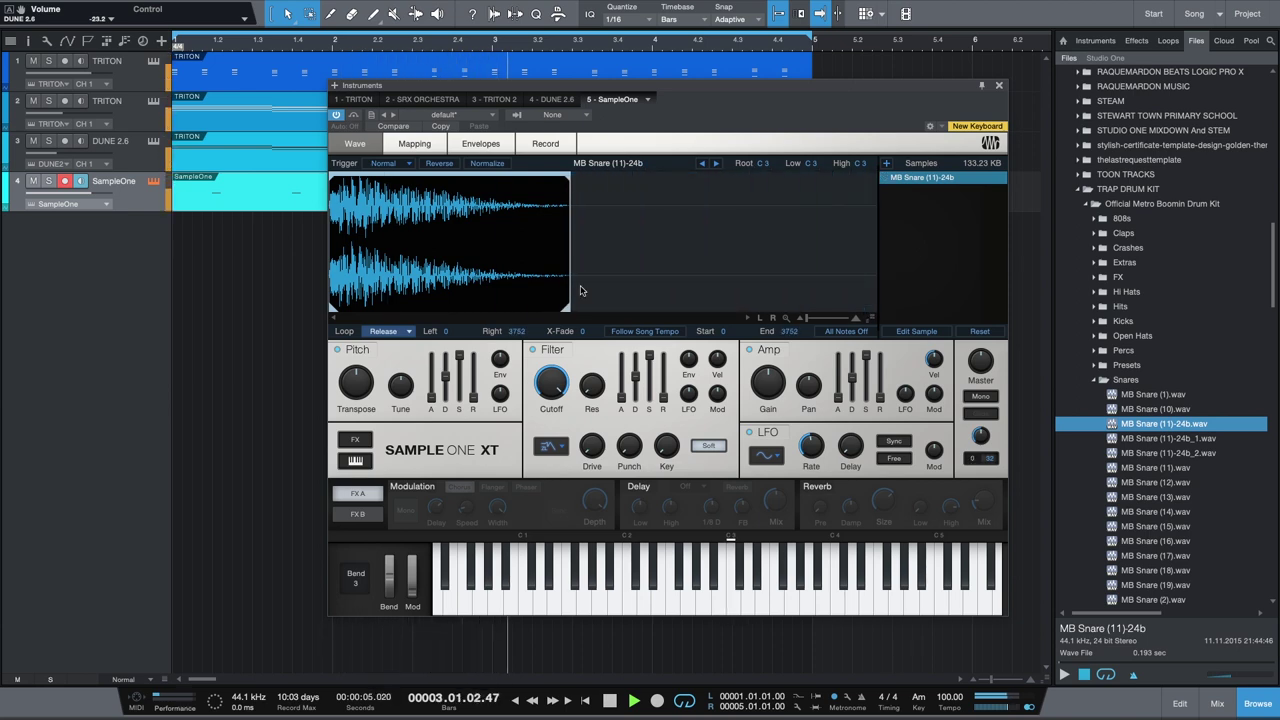
{"action": "left_click", "coordinate": [998, 85]}
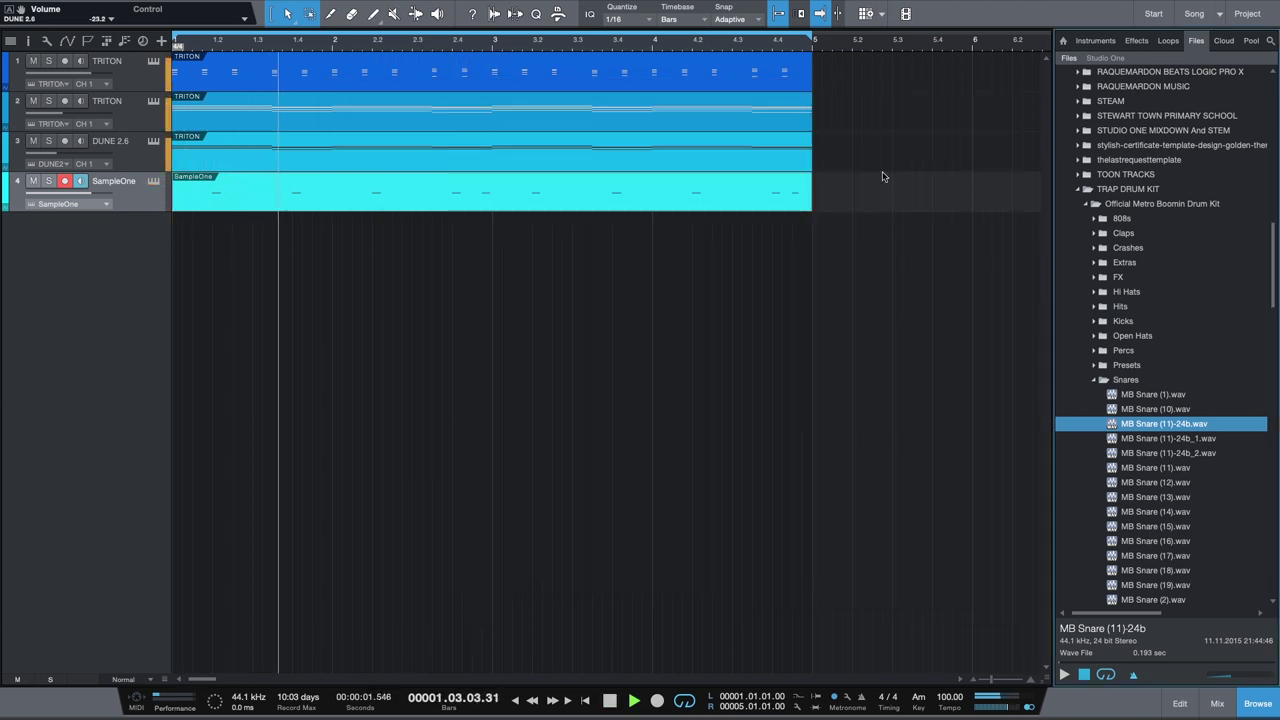
{"action": "key", "text": "space"}
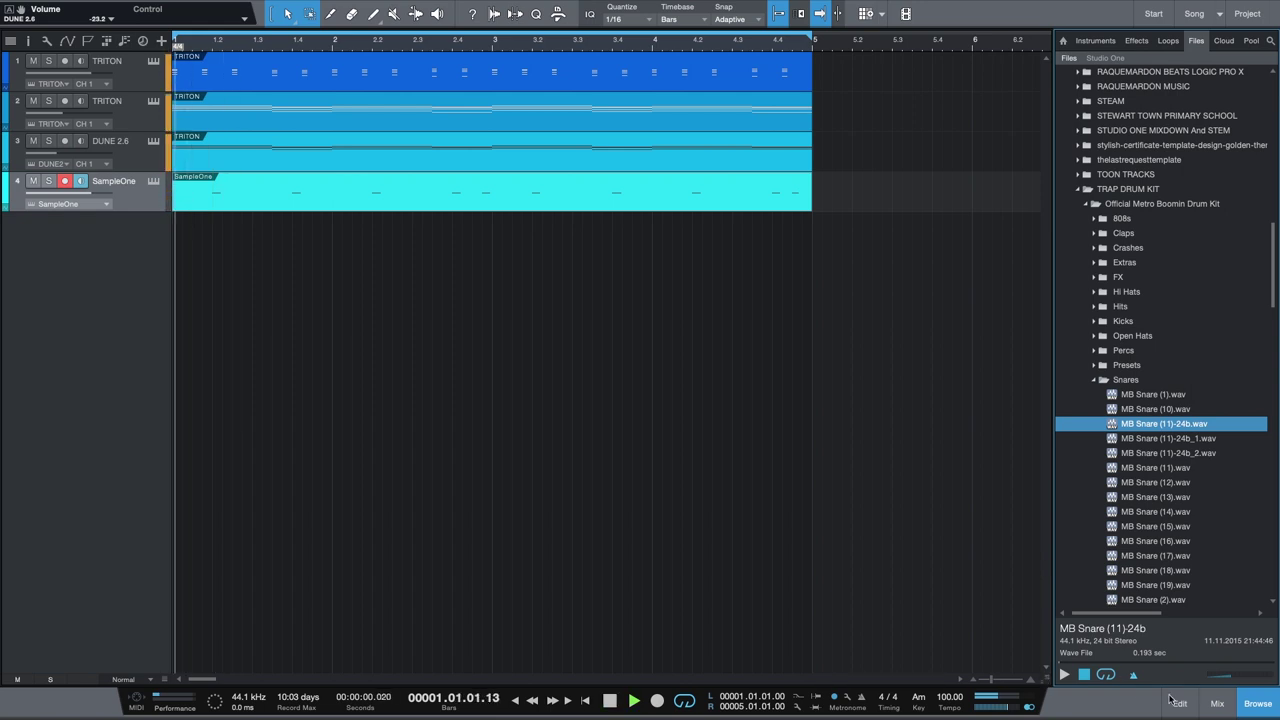
Open the recorded snare part in the note editor, reopen the SampleOne window and start playback.
{"action": "key", "text": "F2"}
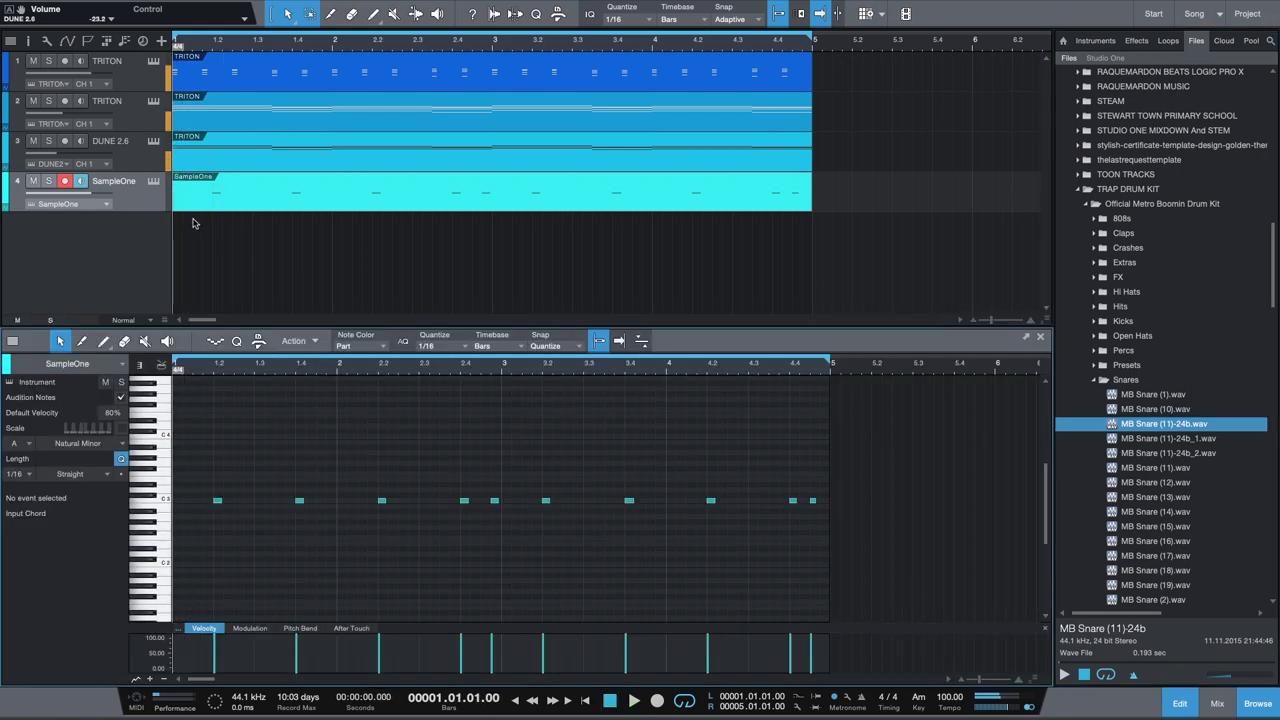
{"action": "left_click", "coordinate": [153, 181]}
{"action": "key", "text": "space"}
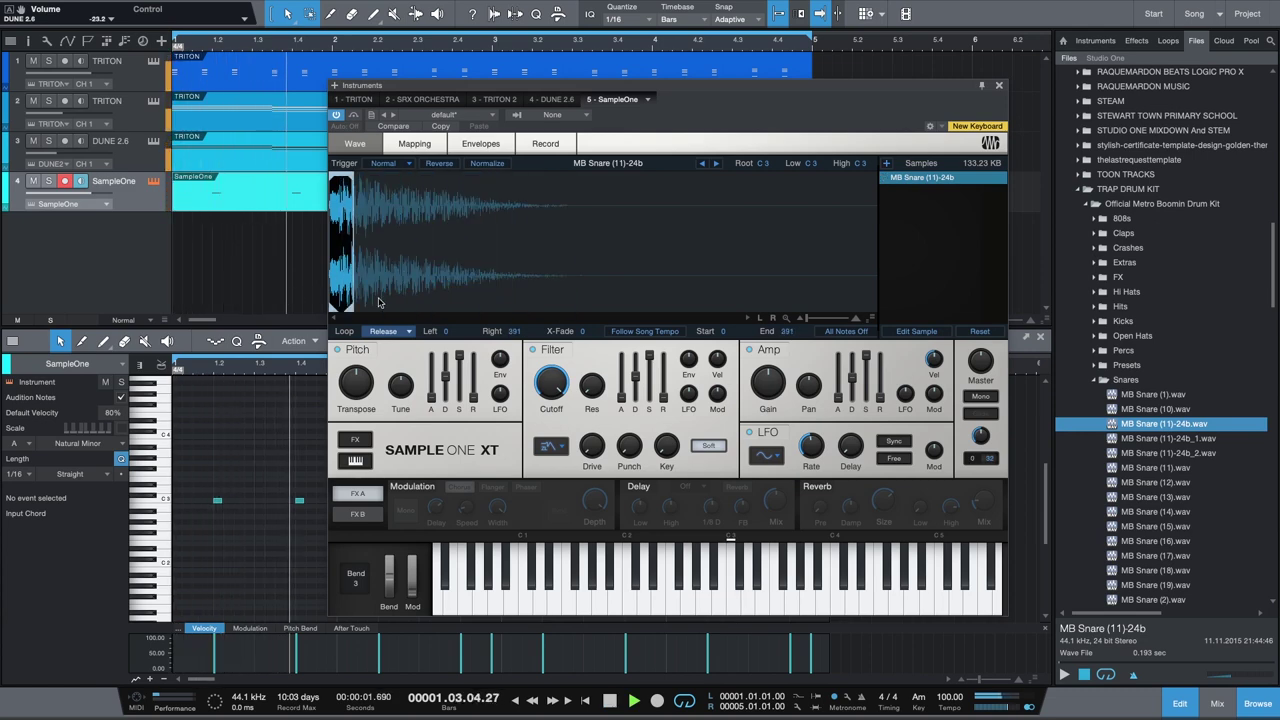
Extend the snare sample's end and right loop point to 8527, listen to the loop and close SampleOne.
{"action": "mouse_move", "coordinate": [559, 309]}
{"action": "left_mouse_down"}
{"action": "mouse_move", "coordinate": [801, 295]}
{"action": "mouse_move", "coordinate": [333, 193]}
{"action": "mouse_move", "coordinate": [872, 210]}
{"action": "left_mouse_up"}
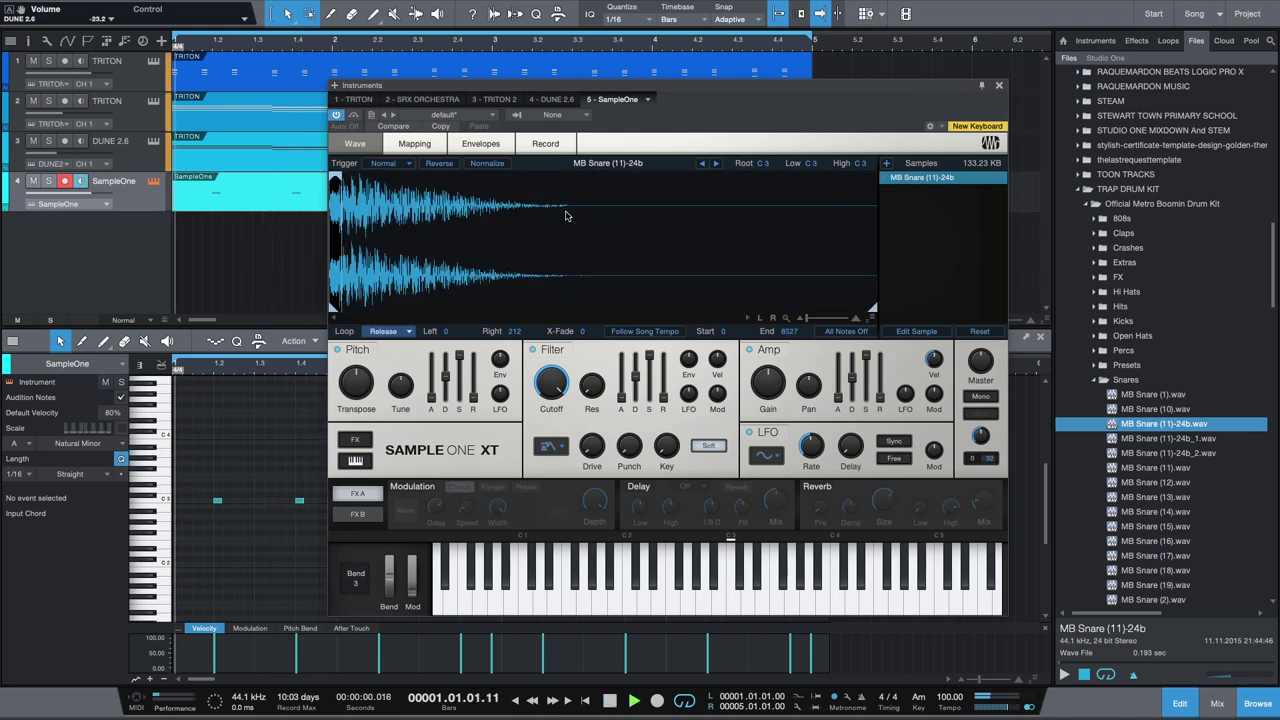
{"action": "key", "text": "space"}
{"action": "left_click_drag", "start_coordinate": [336, 180], "coordinate": [908, 179]}
{"action": "key", "text": "space"}
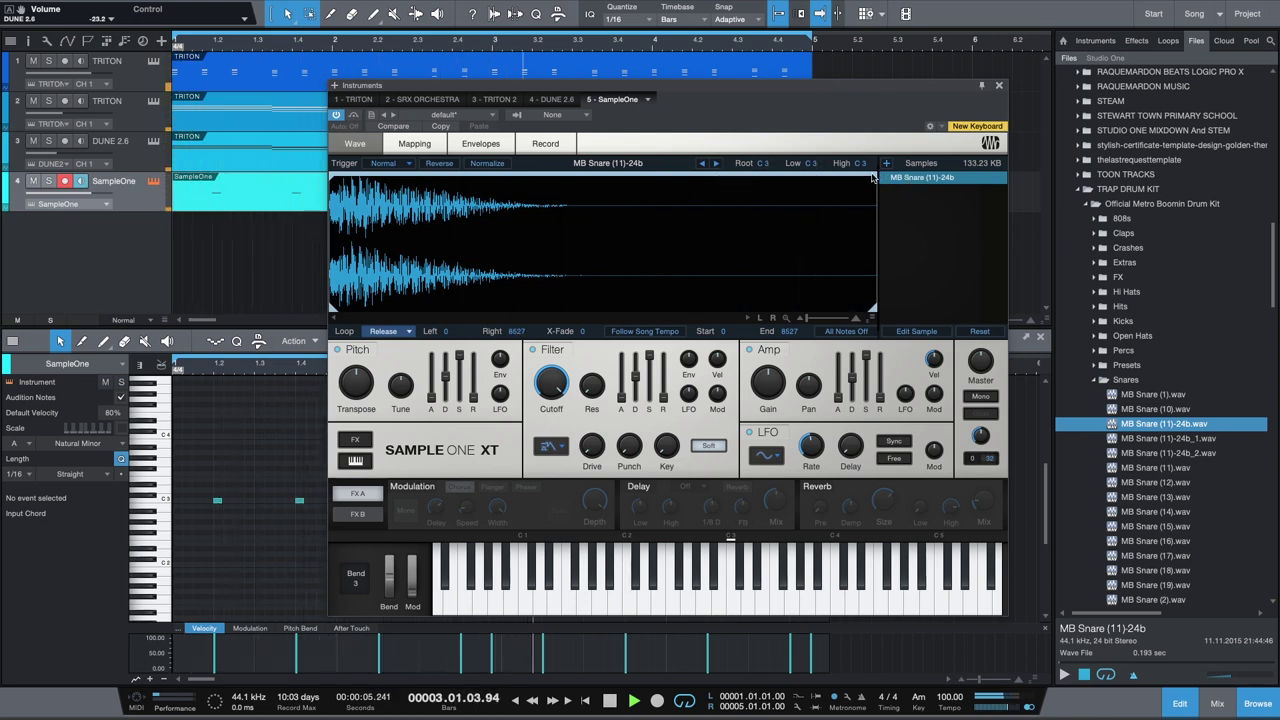
{"action": "left_click", "coordinate": [998, 85]}
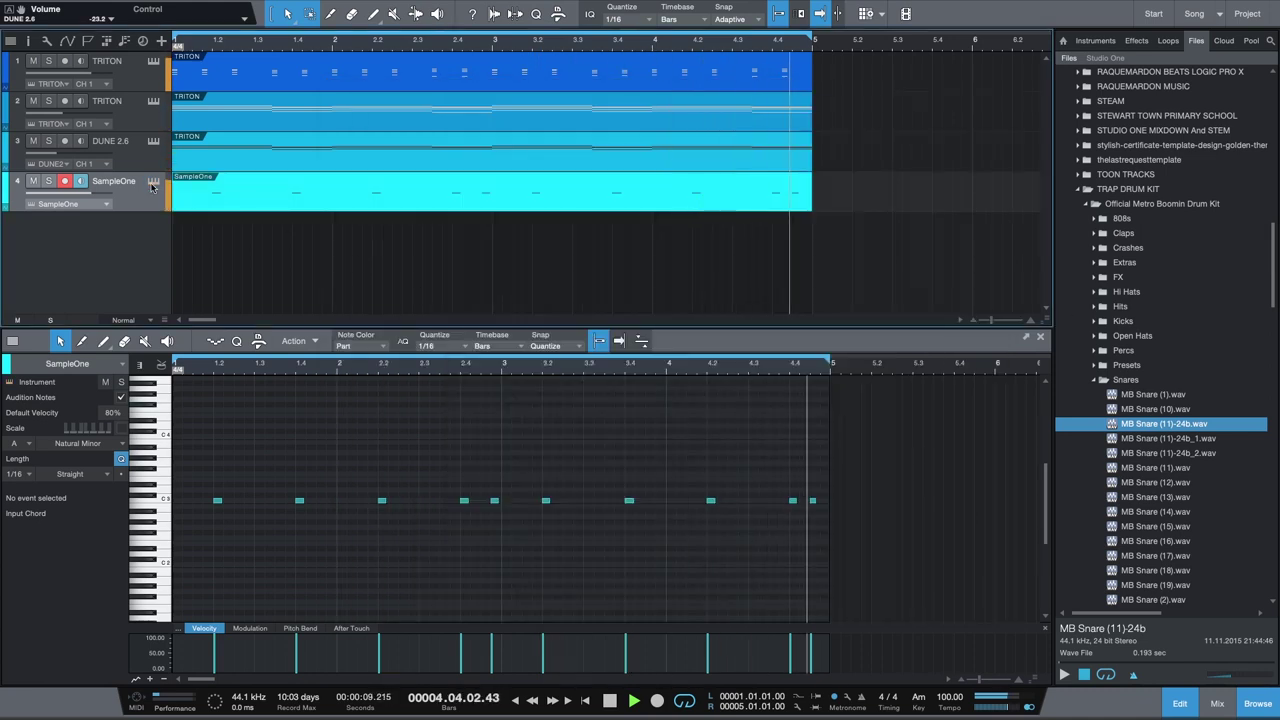
Reopen SampleOne and audition MB Snare (11)-24b_1.wav and MB Snare (11)-24b_2.wav against the beat.
{"action": "key", "text": "F11"}
{"action": "left_click_drag", "start_coordinate": [1080, 439], "coordinate": [731, 262]}
{"action": "key", "text": "space"}
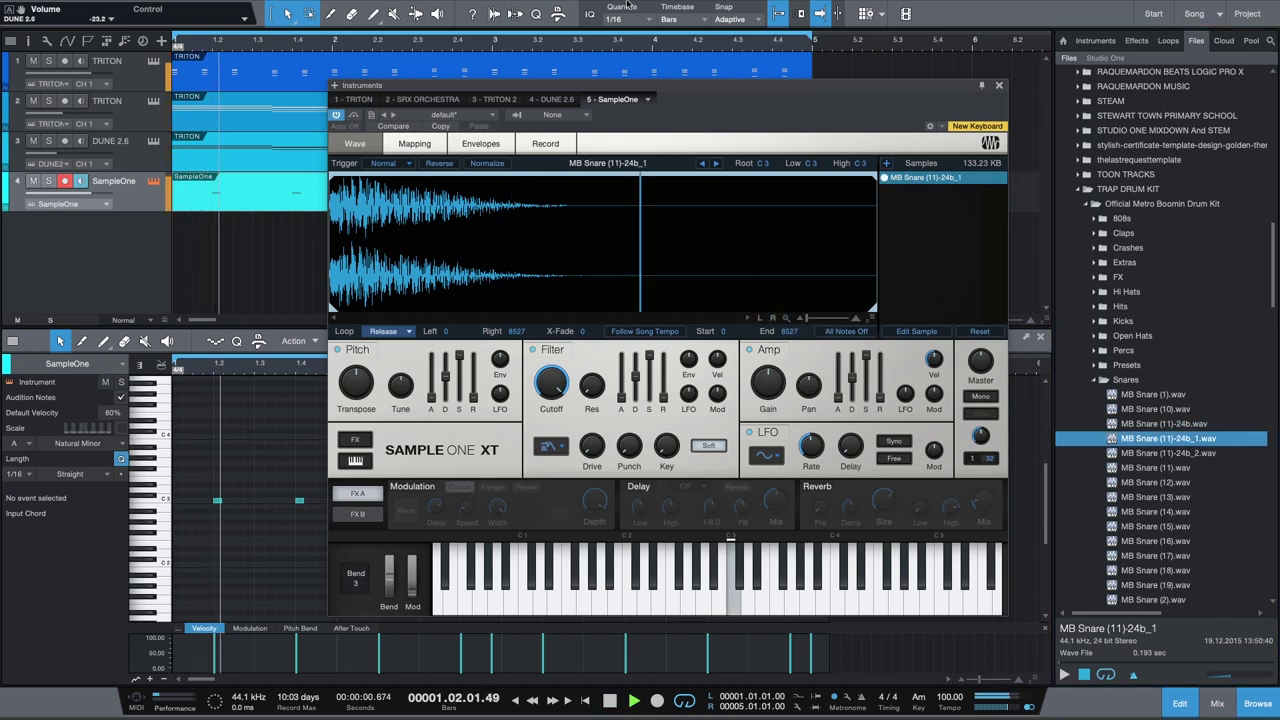
{"action": "left_click_drag", "start_coordinate": [1225, 453], "coordinate": [747, 180]}
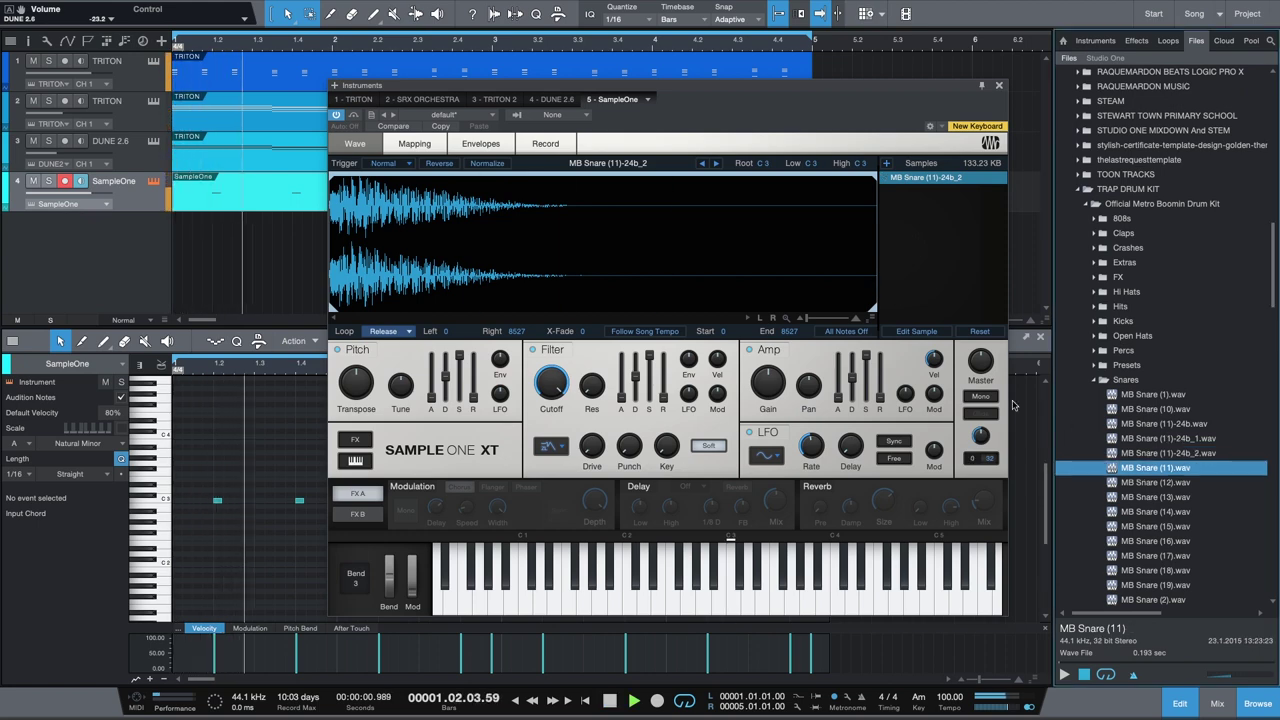
Continue through the Snares folder, trying MB Snare (12).wav and MB Snare (13).wav in SampleOne.
{"action": "key", "text": "Down"}
{"action": "key", "text": "Down"}
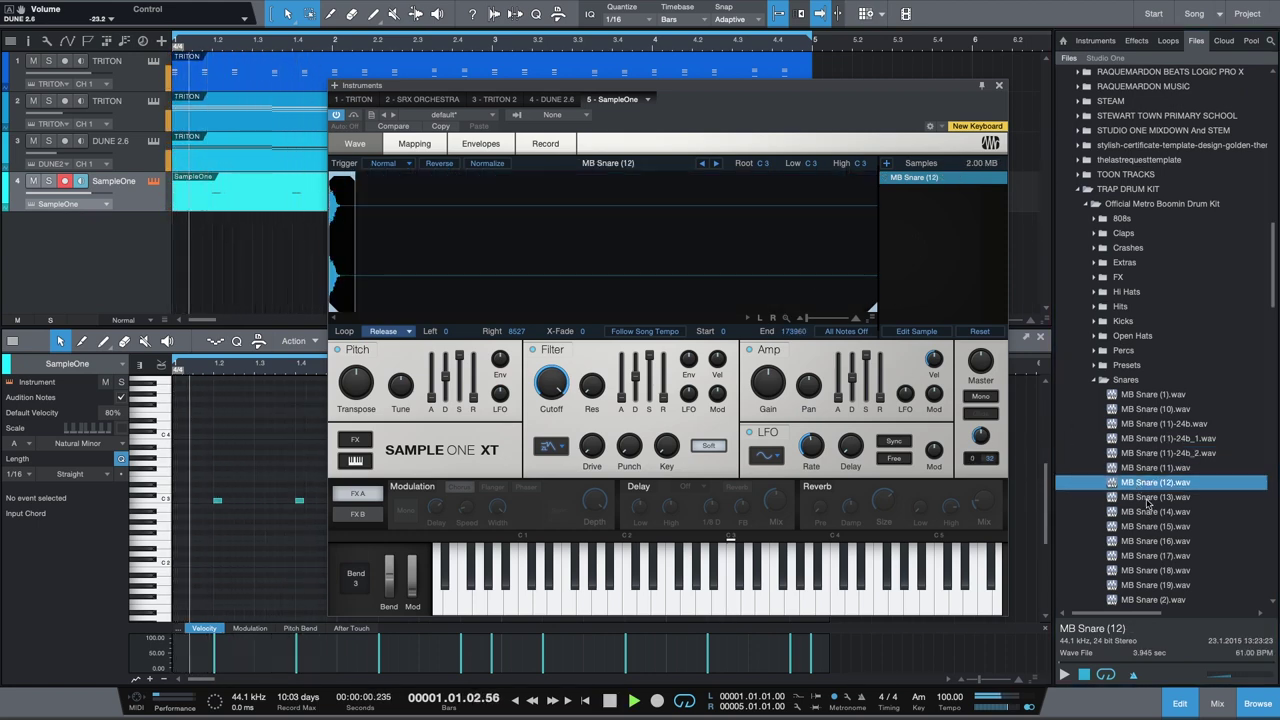
{"action": "key", "text": "Down"}
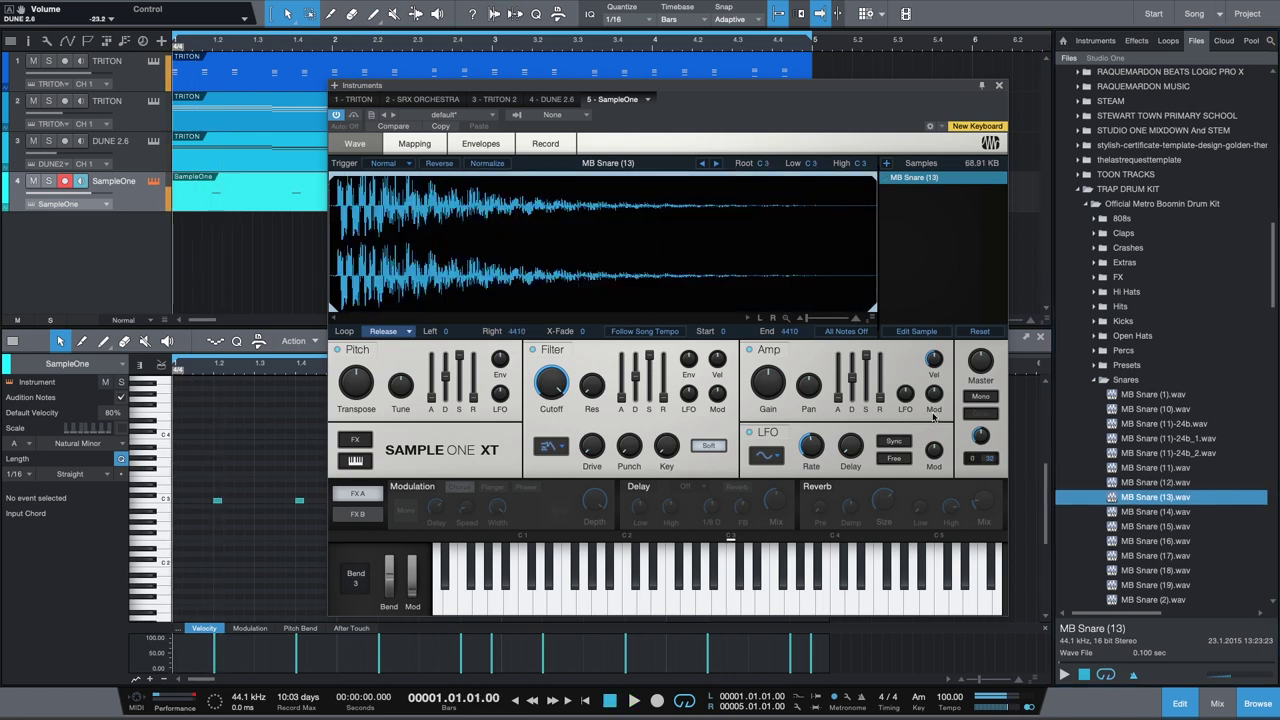
Load MB Snare (14).wav into SampleOne, extend its right loop point to 36935 and audition it with the beat.
{"action": "key", "text": "Down"}
{"action": "left_click_drag", "start_coordinate": [612, 250], "coordinate": [727, 250]}
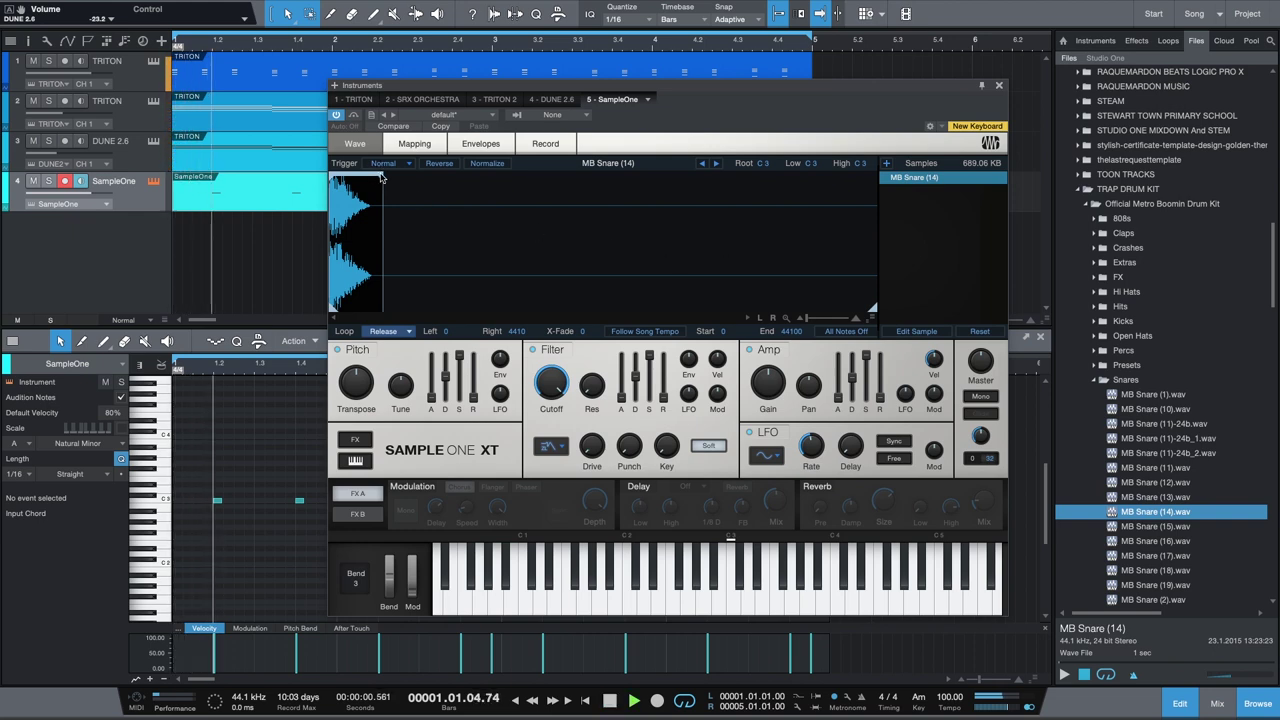
{"action": "left_click_drag", "start_coordinate": [381, 177], "coordinate": [786, 191]}
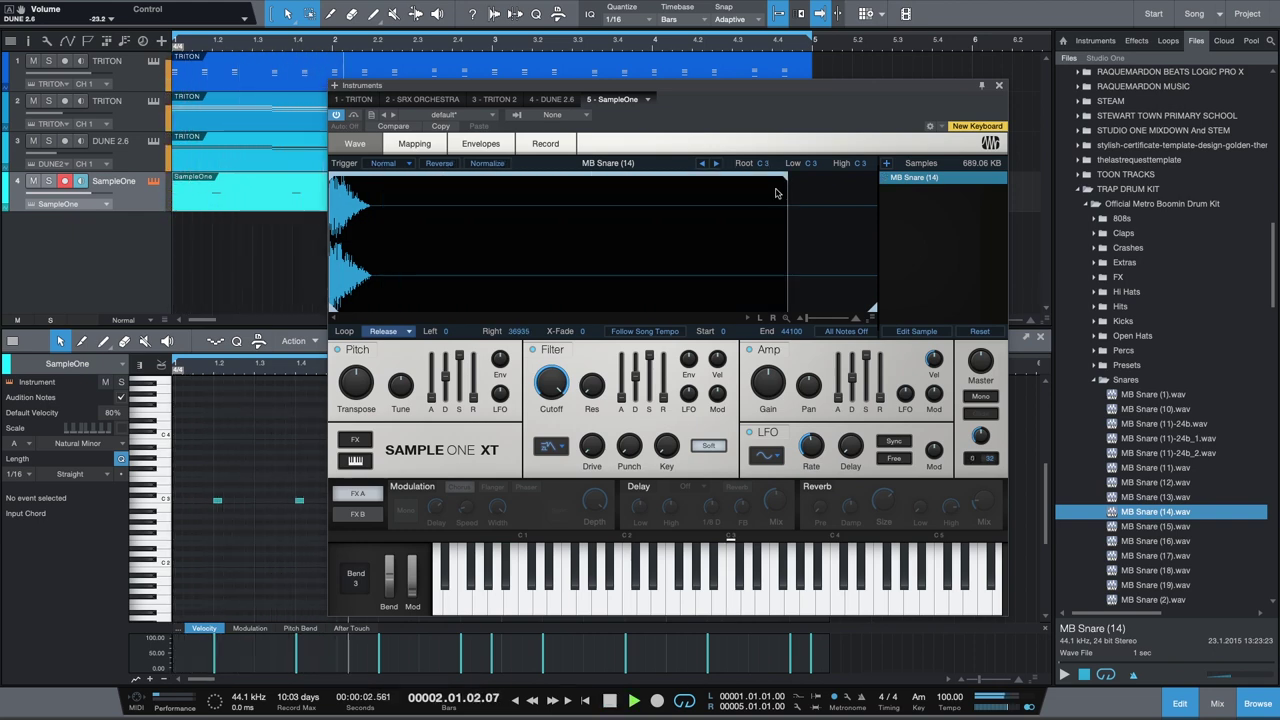
{"action": "key", "text": "space"}
Load MB Snare (15).wav and MB Snare (16).wav into SampleOne in turn and audition each with the beat.
{"action": "left_click_drag", "start_coordinate": [1160, 527], "coordinate": [675, 234]}
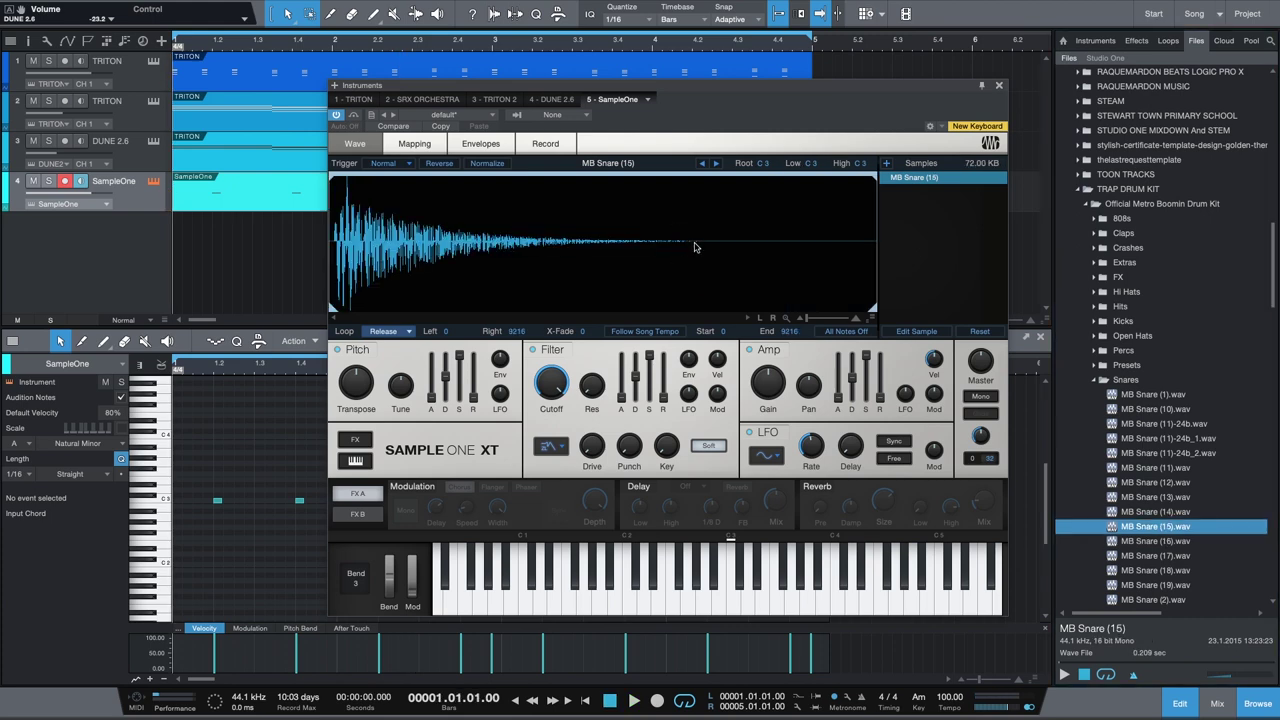
{"action": "key", "text": "space"}
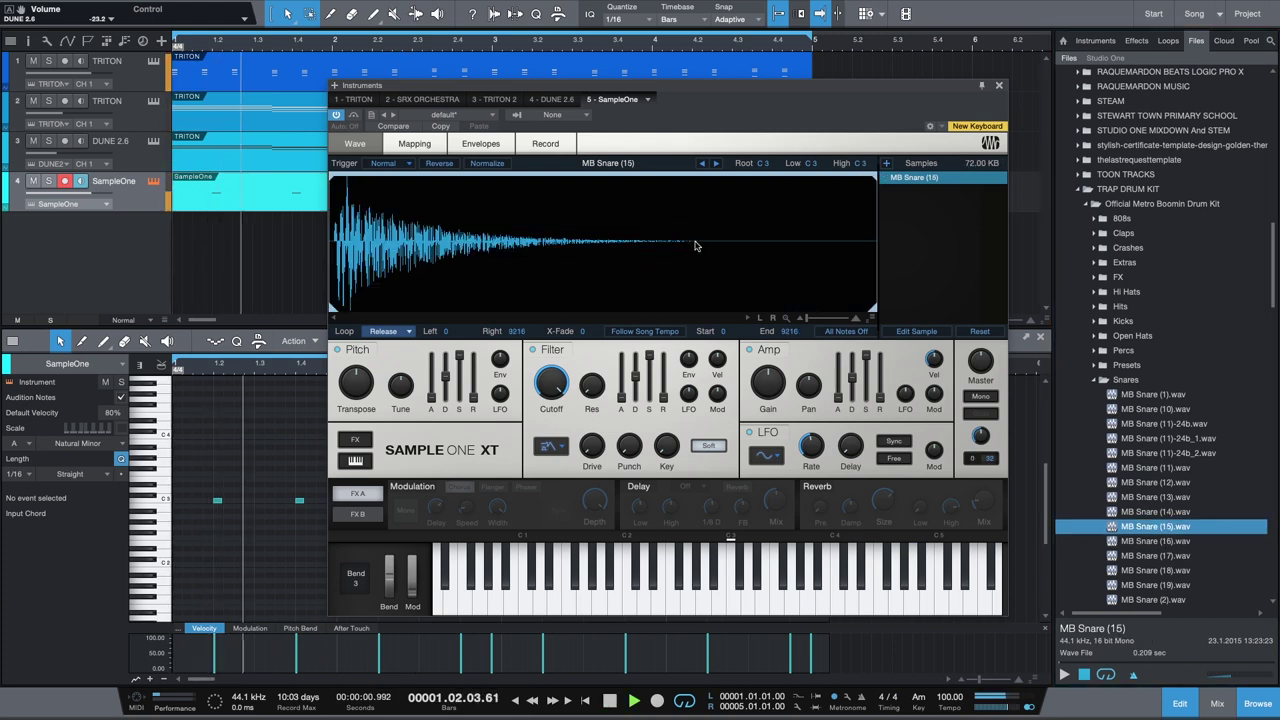
{"action": "key", "text": "space"}
{"action": "left_click_drag", "start_coordinate": [1153, 547], "coordinate": [740, 280]}
{"action": "key", "text": "space"}
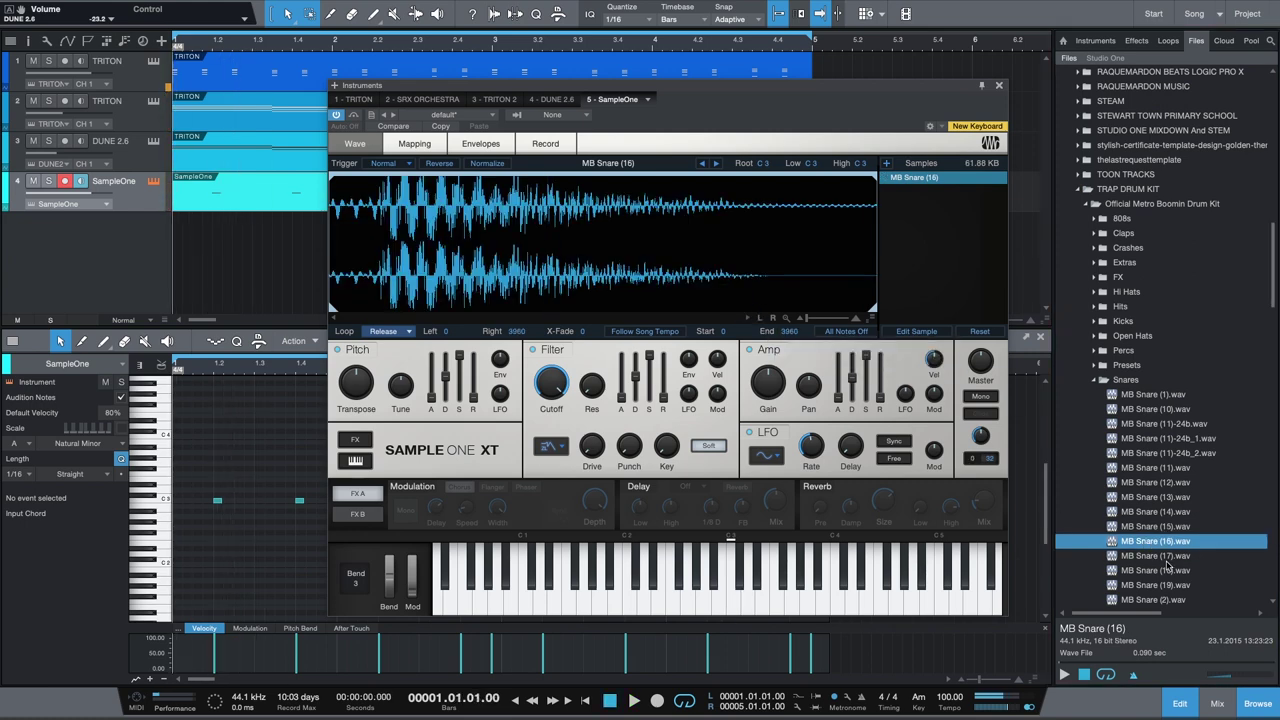
Audition MB Snare (17).wav and MB Snare (18).wav with the beat, and load MB Snare (19).wav into SampleOne.
{"action": "left_click_drag", "start_coordinate": [1165, 556], "coordinate": [720, 316]}
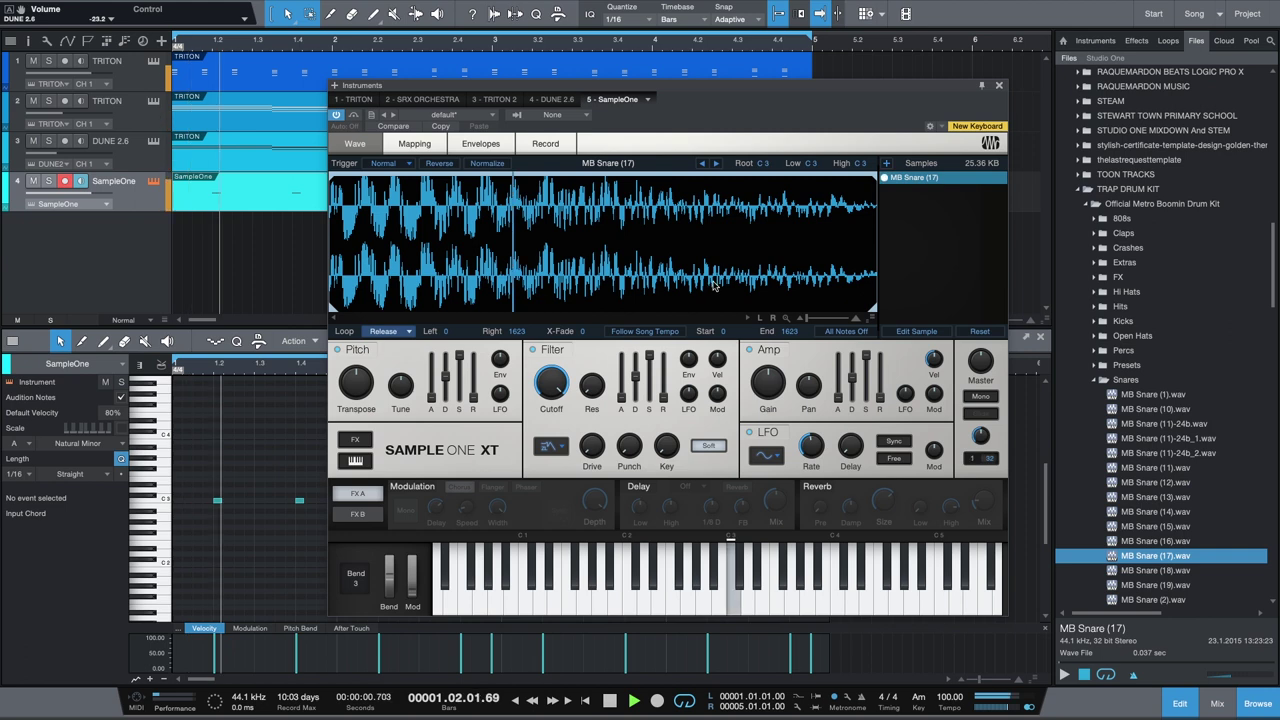
{"action": "key", "text": "space"}
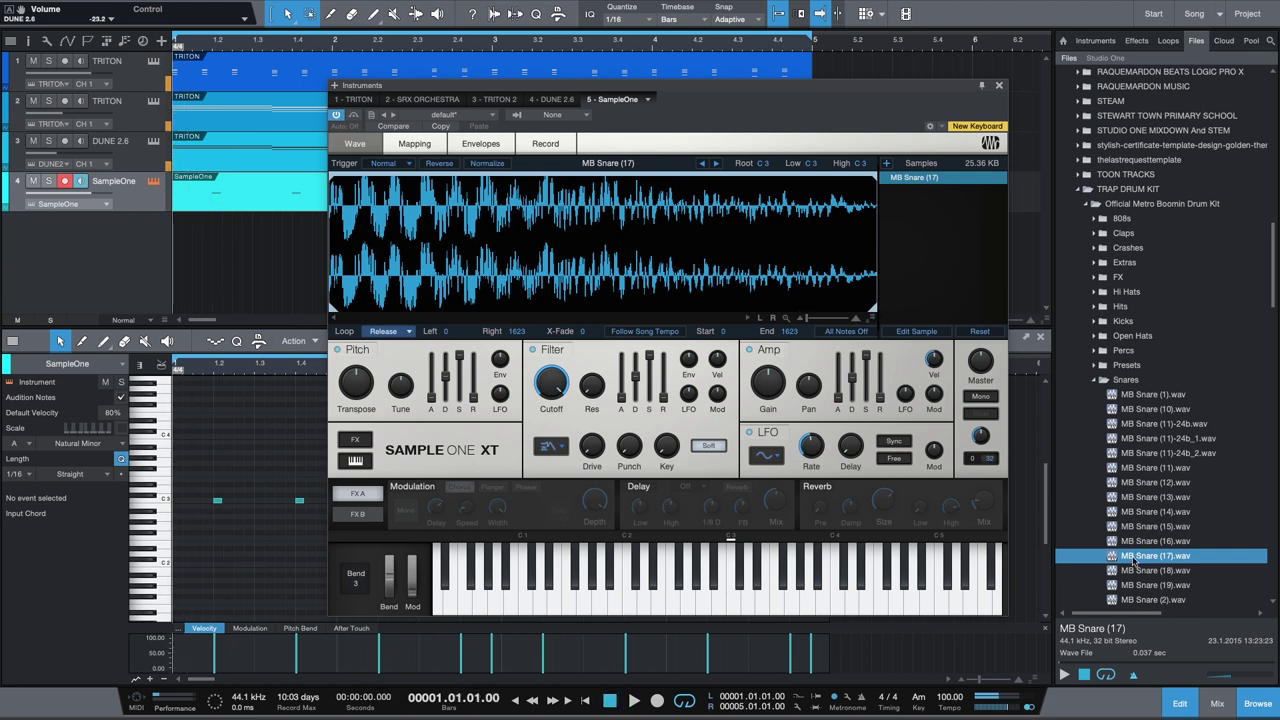
{"action": "left_click_drag", "start_coordinate": [1155, 570], "coordinate": [766, 285]}
{"action": "key", "text": "space"}
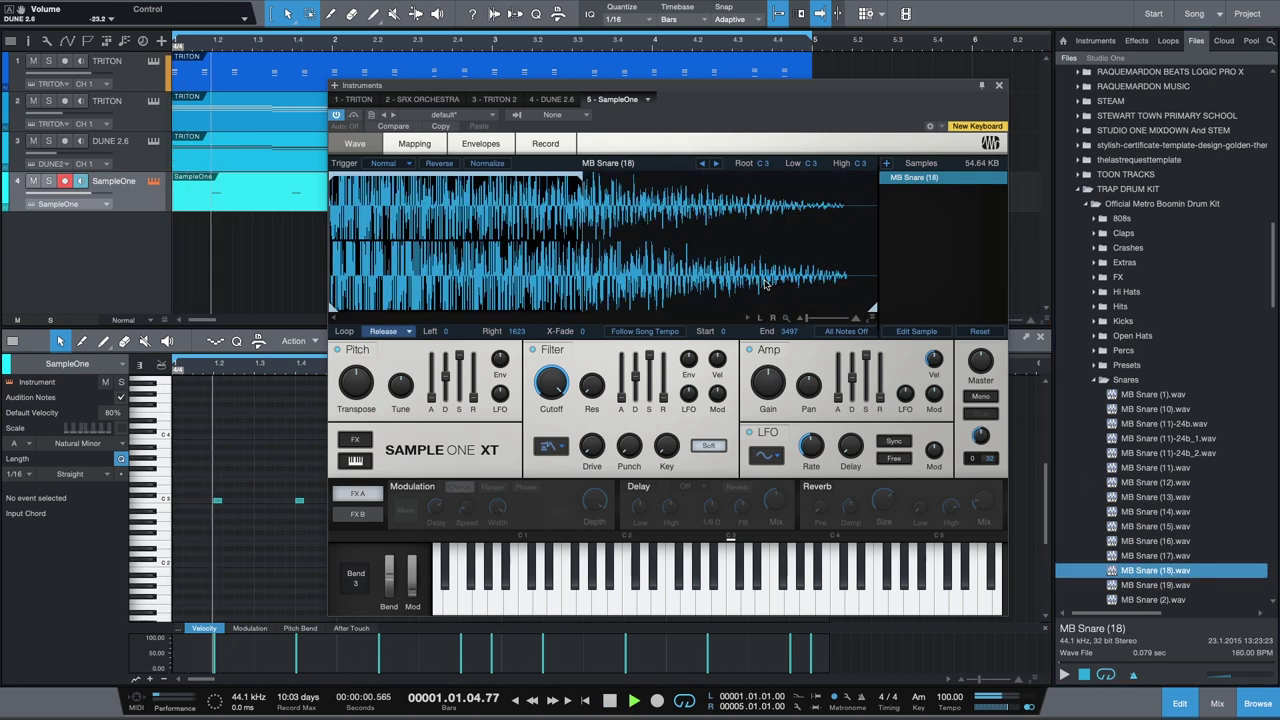
{"action": "key", "text": "space"}
{"action": "left_click_drag", "start_coordinate": [1160, 585], "coordinate": [677, 304]}
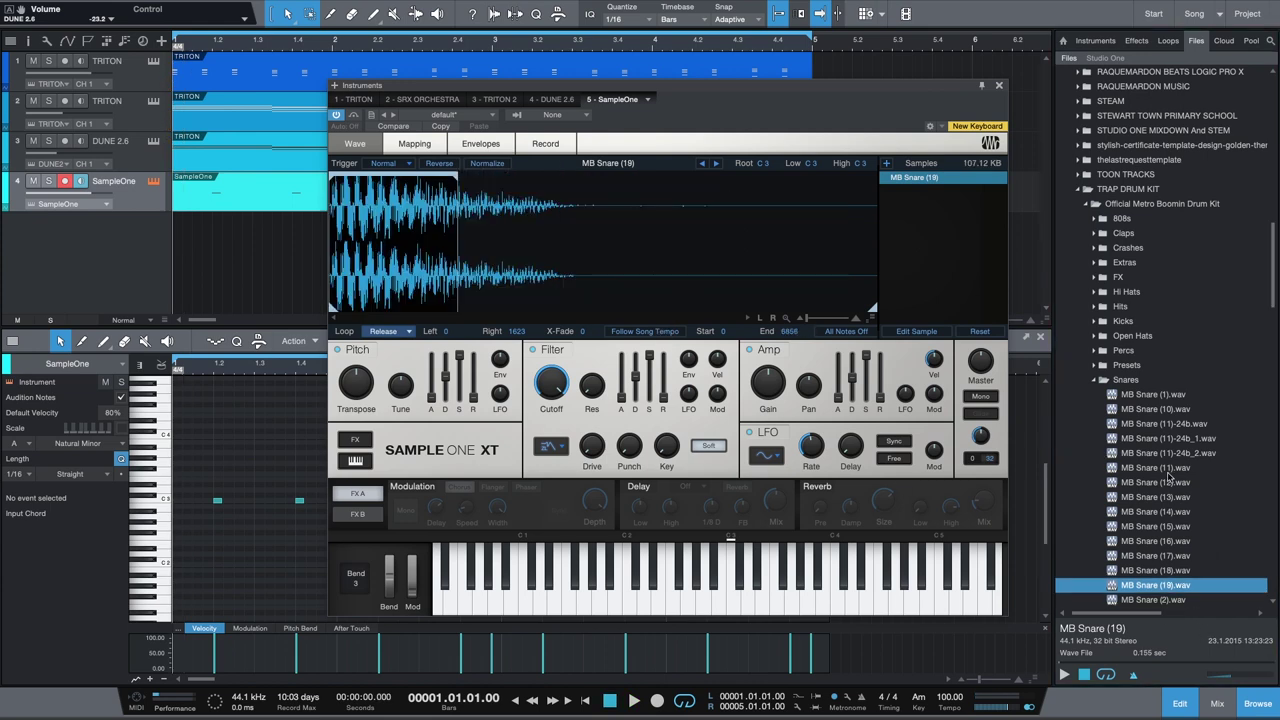
Load MB Snare (11)-24b_2.wav into SampleOne, set its right loop point to 7316, play the beat and close the sampler.
{"action": "left_click_drag", "start_coordinate": [1170, 455], "coordinate": [657, 272]}
{"action": "key", "text": "space"}
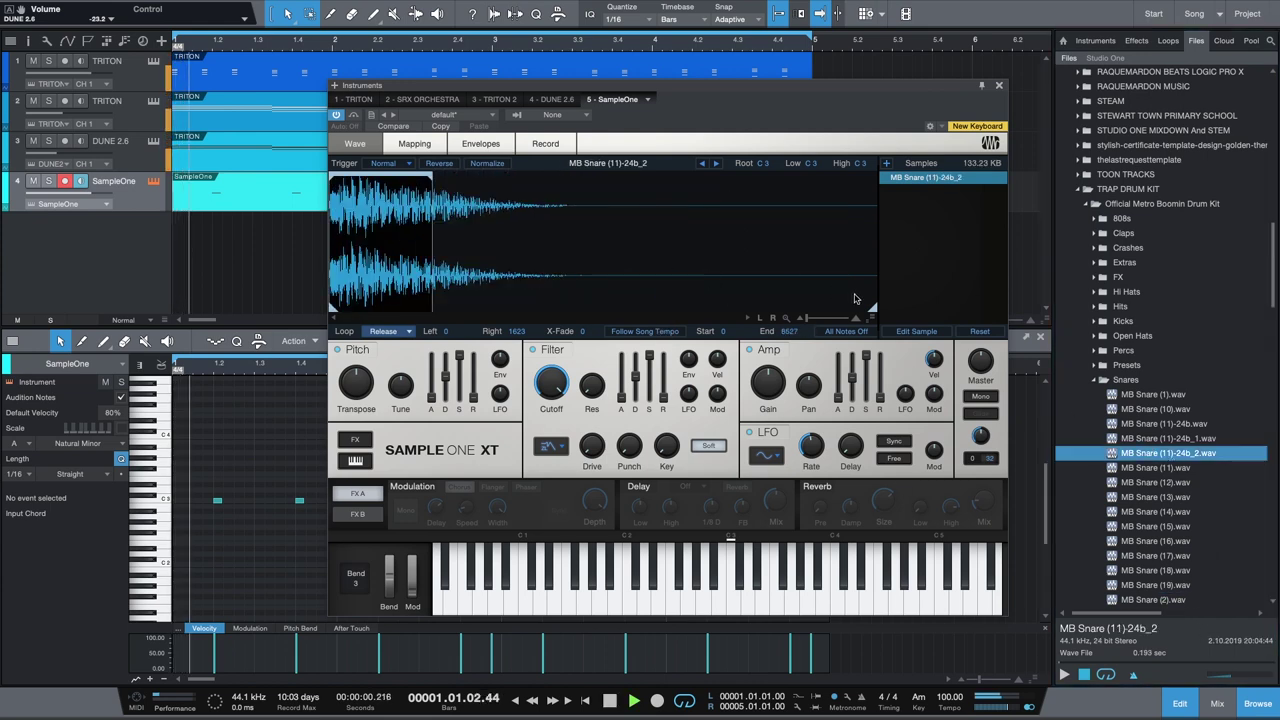
{"action": "key", "text": "space"}
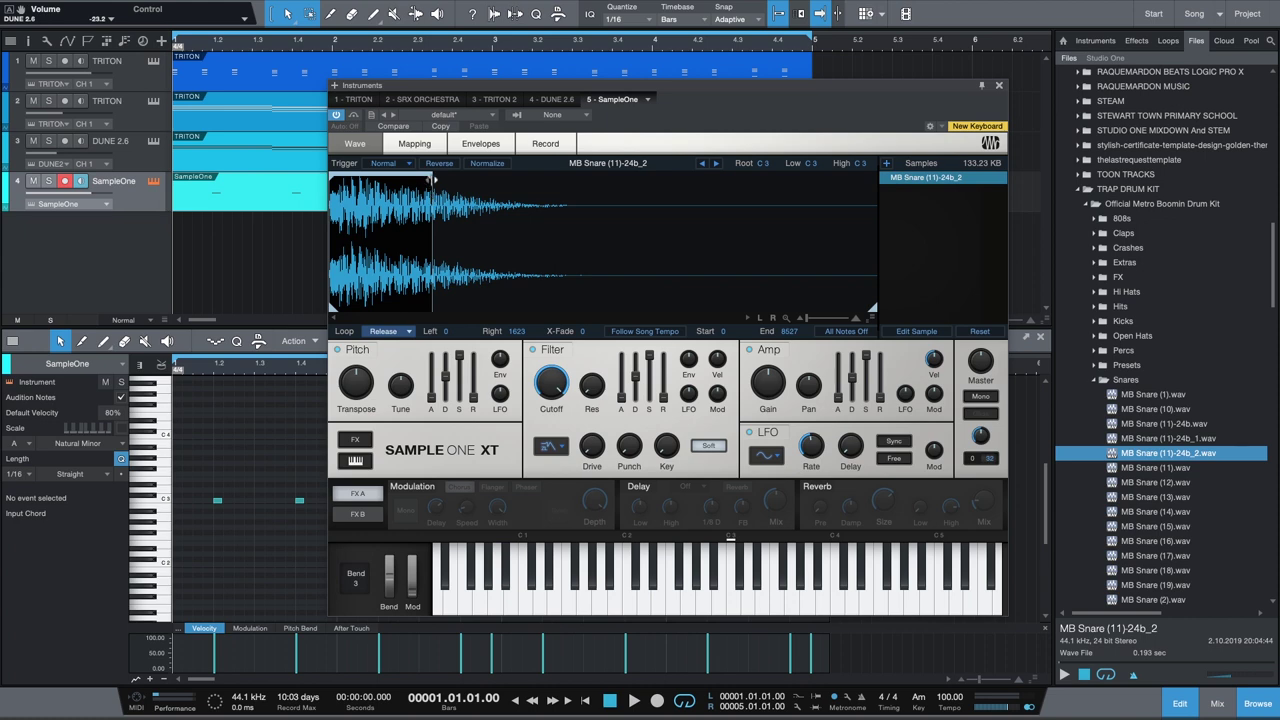
{"action": "left_click_drag", "start_coordinate": [432, 212], "coordinate": [797, 214]}
{"action": "key", "text": "space"}
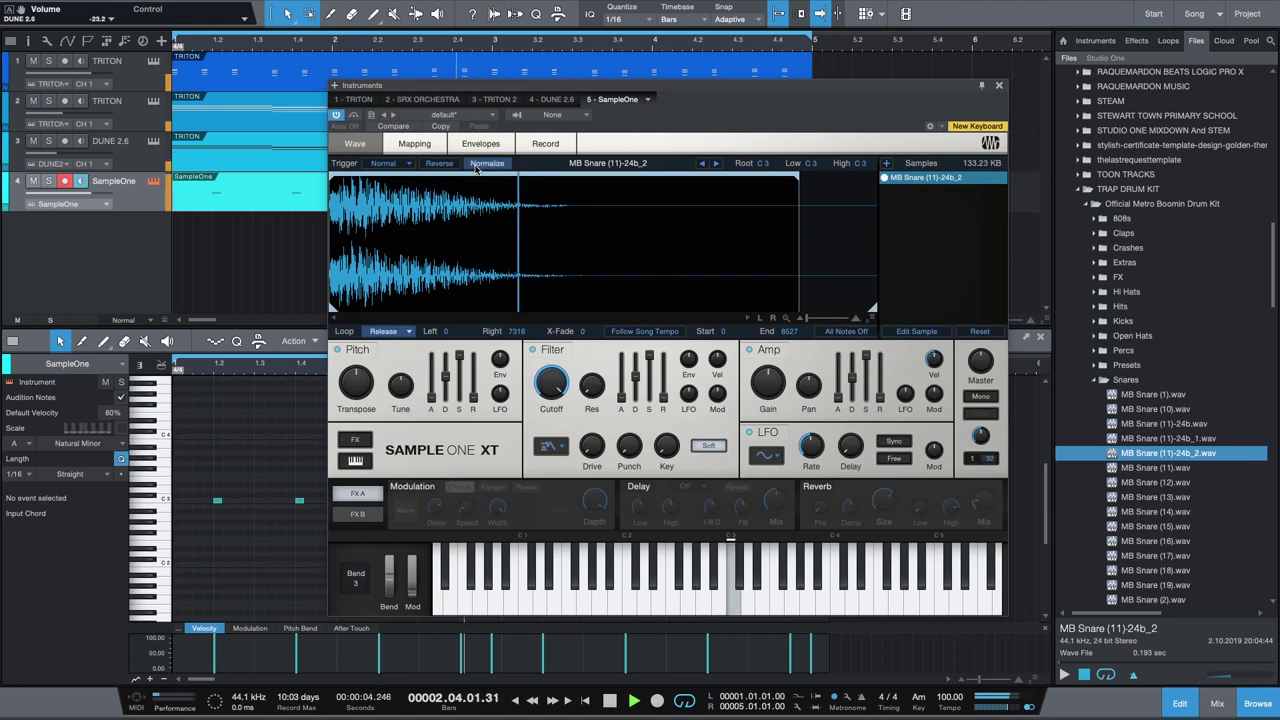
{"action": "left_click", "coordinate": [1001, 88]}
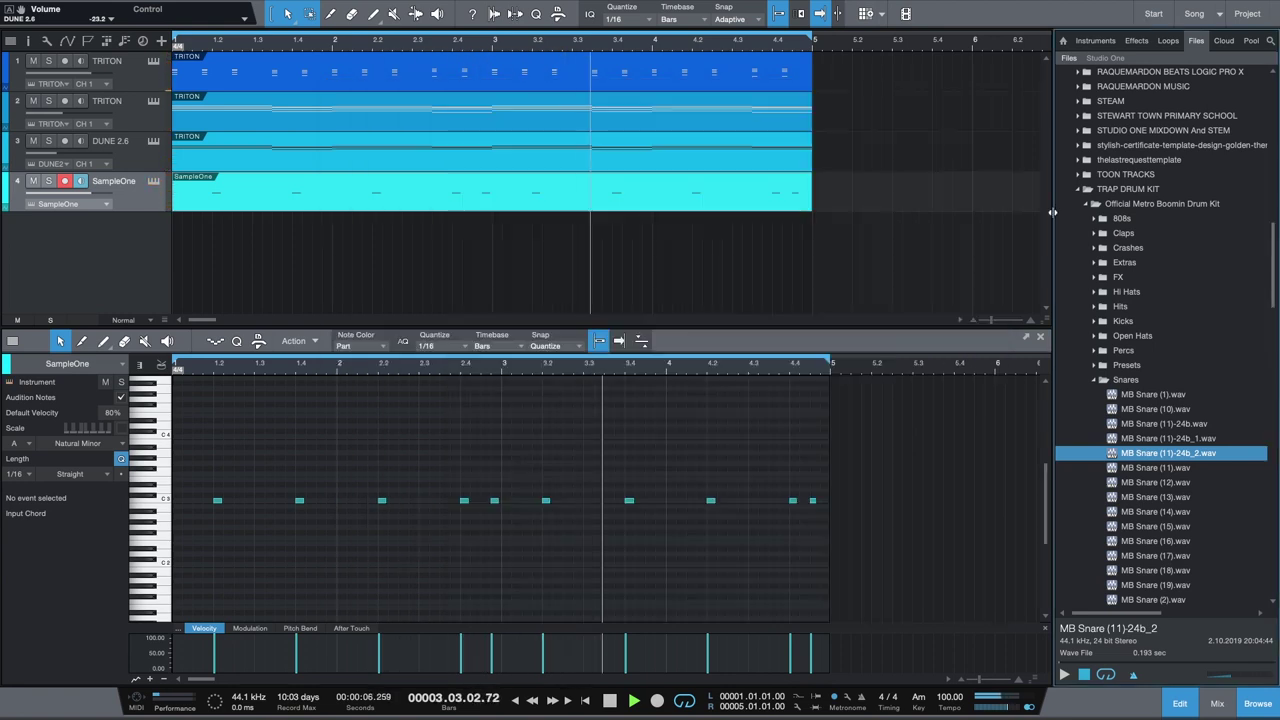
Add a second PreSonus SampleOne sampler as a new track below the snare track.
{"action": "left_click", "coordinate": [1095, 40]}
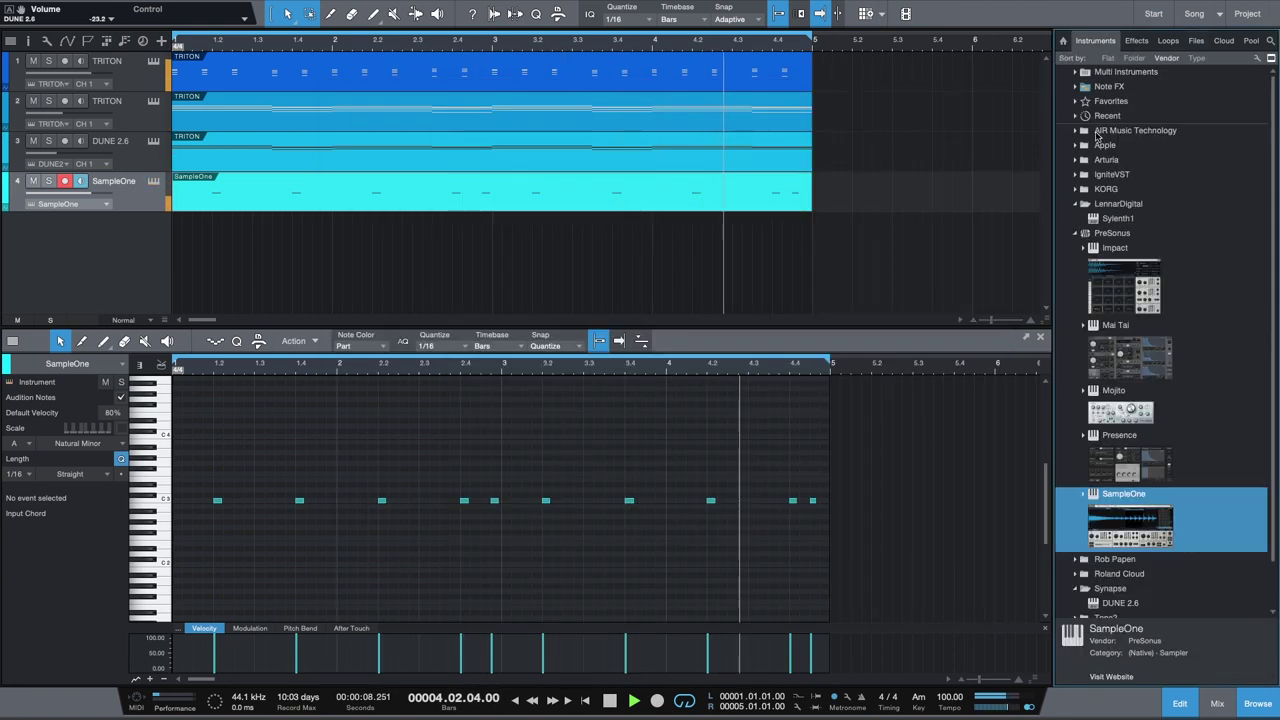
{"action": "left_click_drag", "start_coordinate": [1124, 494], "coordinate": [140, 254]}
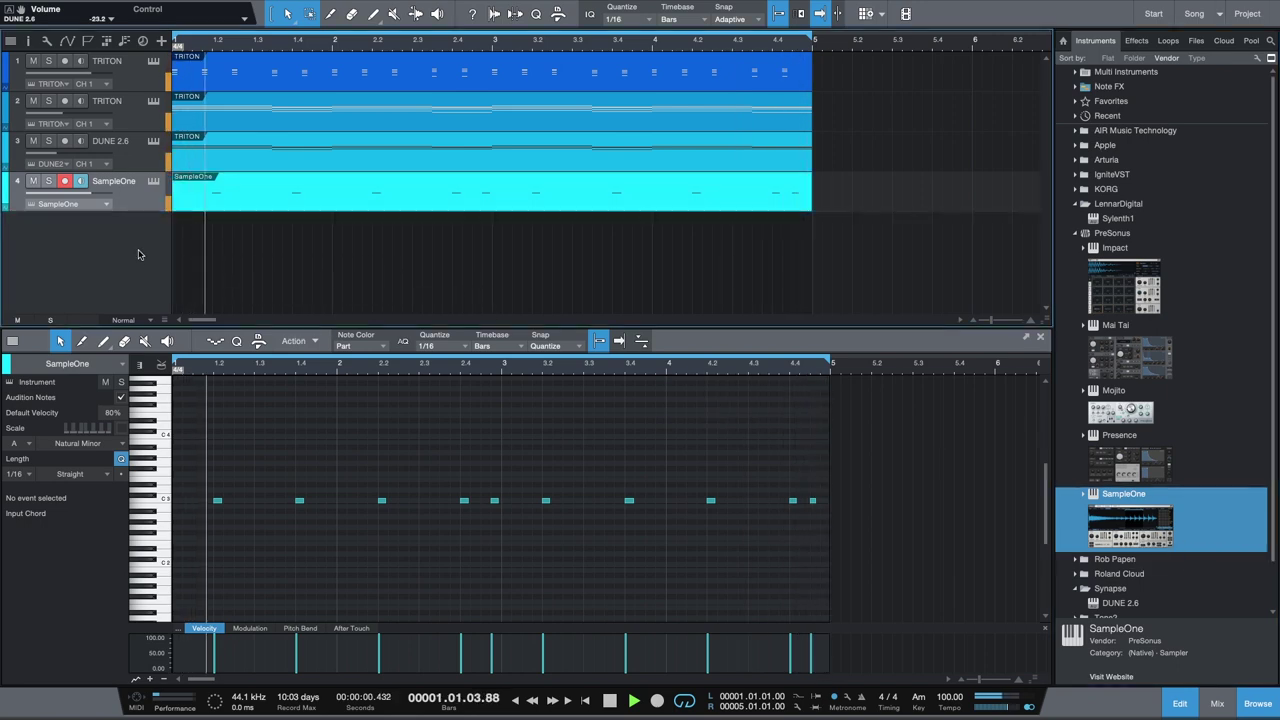
Load MB Kick (1).wav from the Metro Boomin kit's Kicks folder into the new SampleOne, and replace it with MB Kick (10).wav.
{"action": "left_click", "coordinate": [1196, 41]}
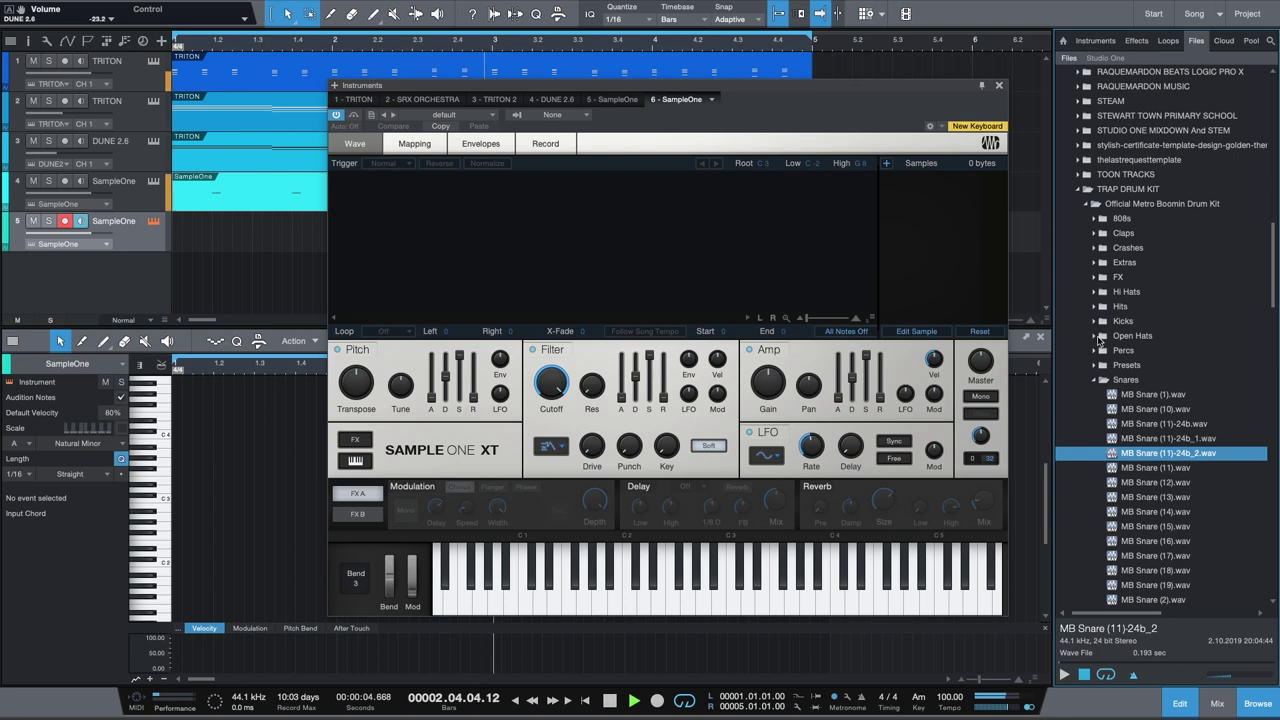
{"action": "left_click", "coordinate": [1097, 321]}
{"action": "left_click_drag", "start_coordinate": [1150, 336], "coordinate": [725, 291]}
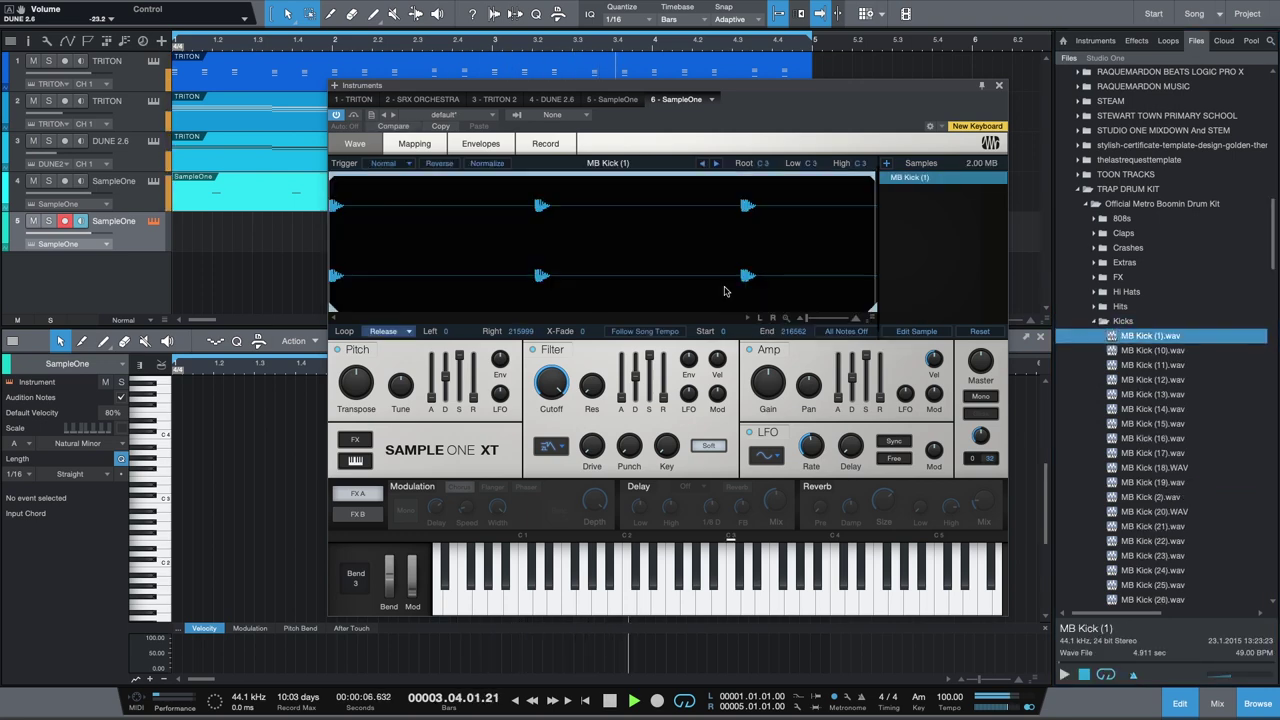
{"action": "left_click_drag", "start_coordinate": [1122, 351], "coordinate": [757, 284]}
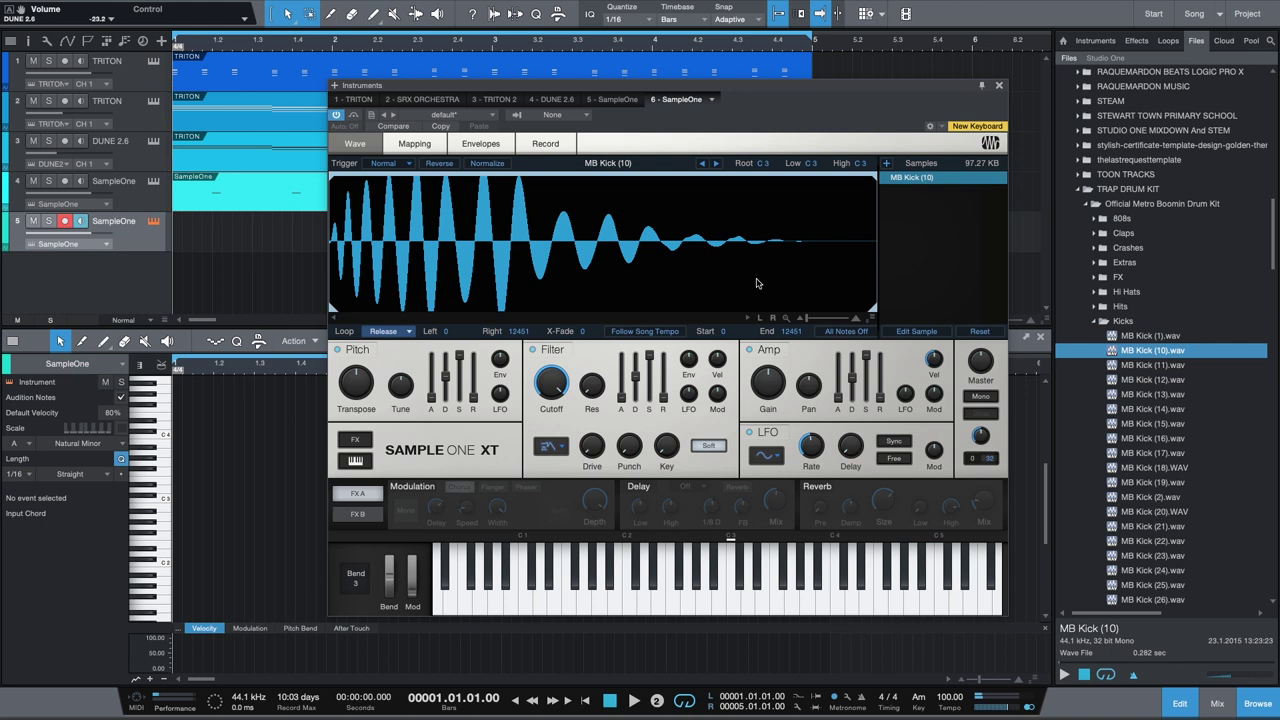
Record a four-bar kick pattern on C 3 with the new SampleOne track and close the sampler.
{"action": "key", "text": "KP_Multiply"}
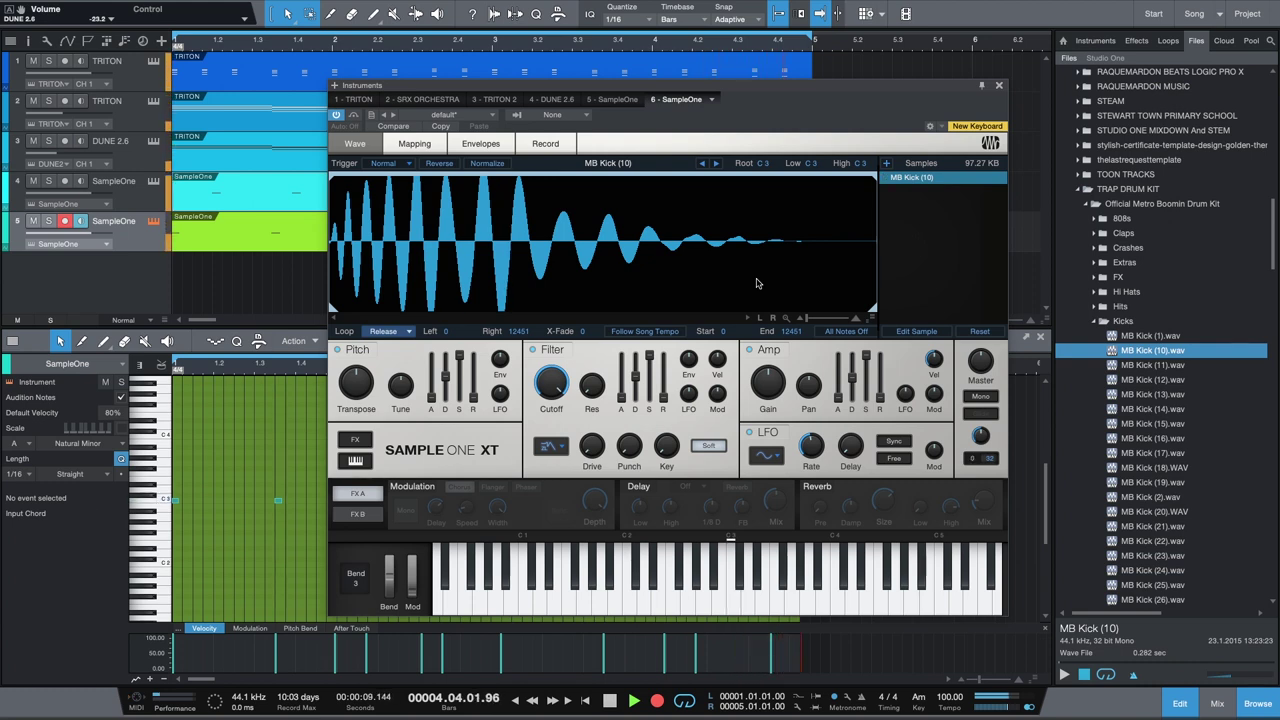
{"action": "key", "text": "space"}
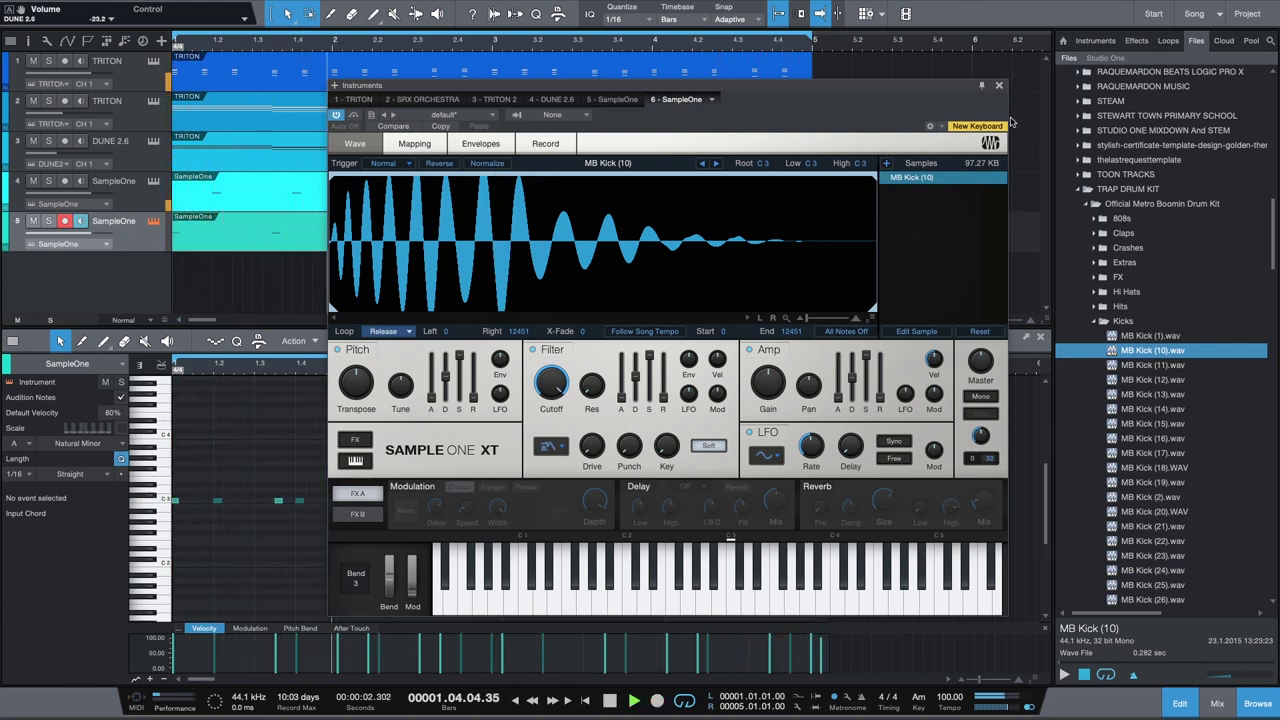
{"action": "left_click", "coordinate": [1000, 88]}
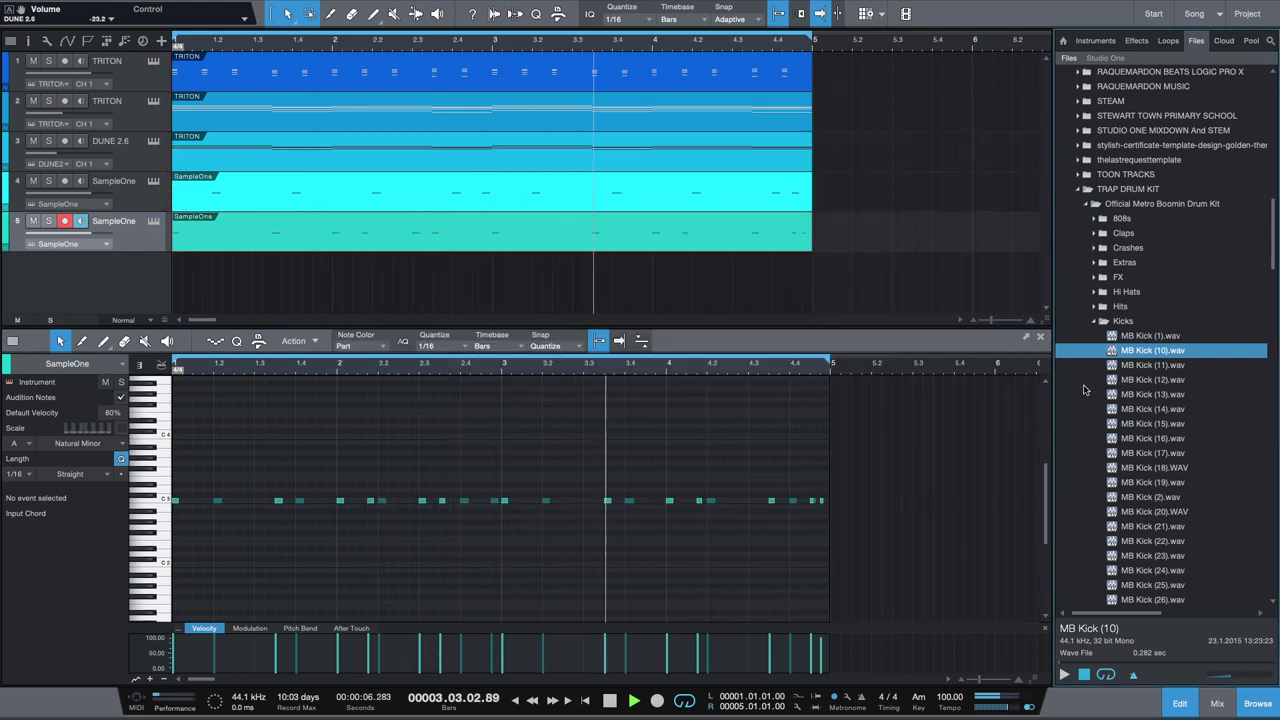
Mute the DUNE 2.6 track, hide the note editor and stop playback at the start of the song.
{"action": "left_click", "coordinate": [33, 141]}
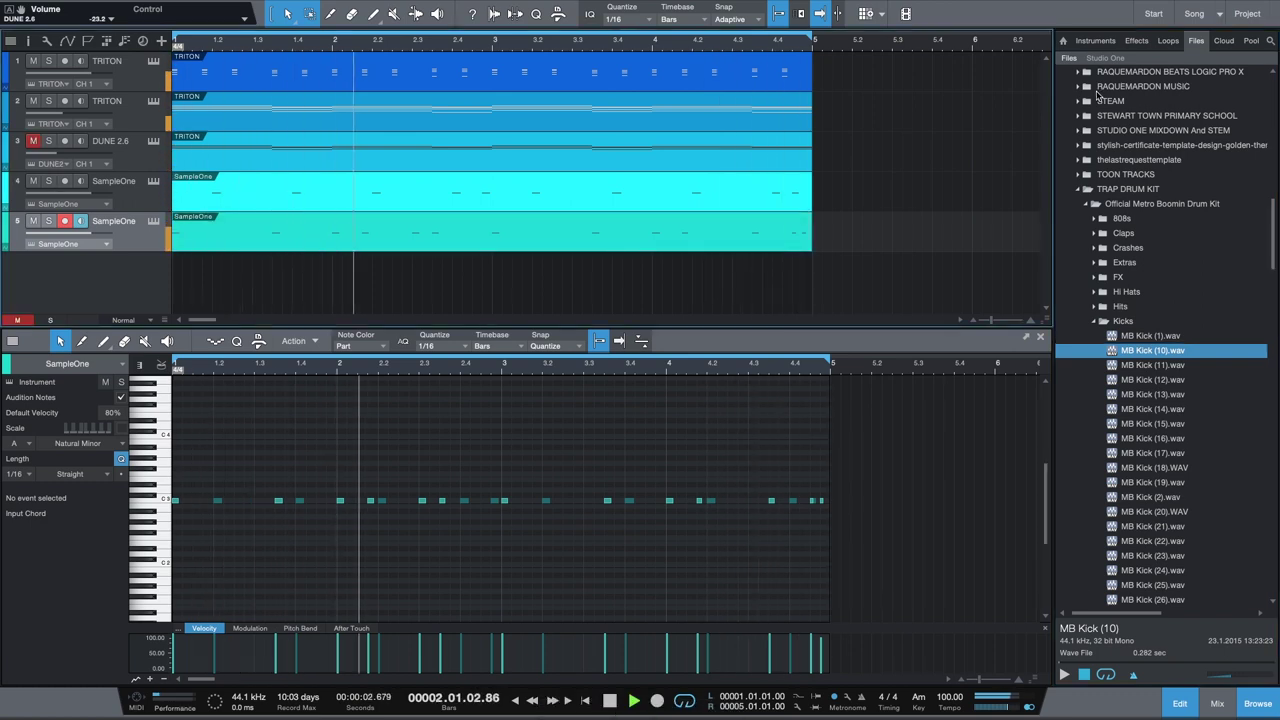
{"action": "key", "text": "F2"}
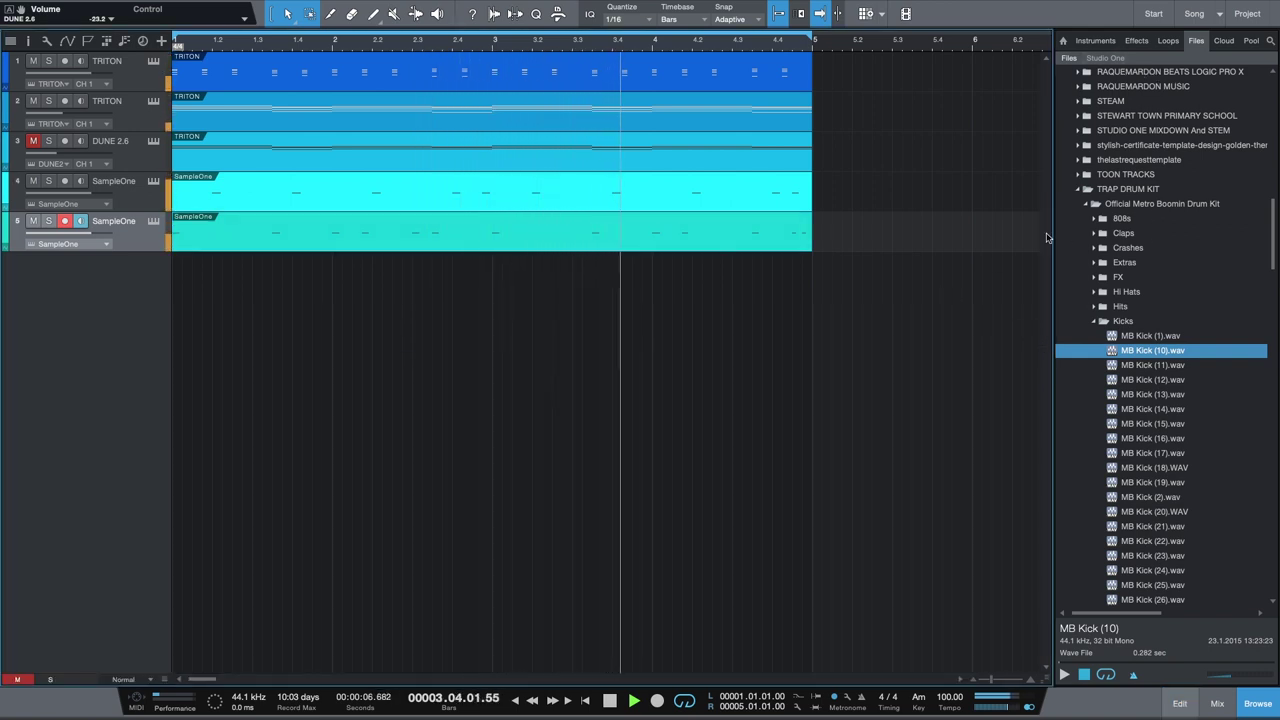
{"action": "key", "text": "Home"}
{"action": "key", "text": "Home"}
{"action": "key", "text": "space"}
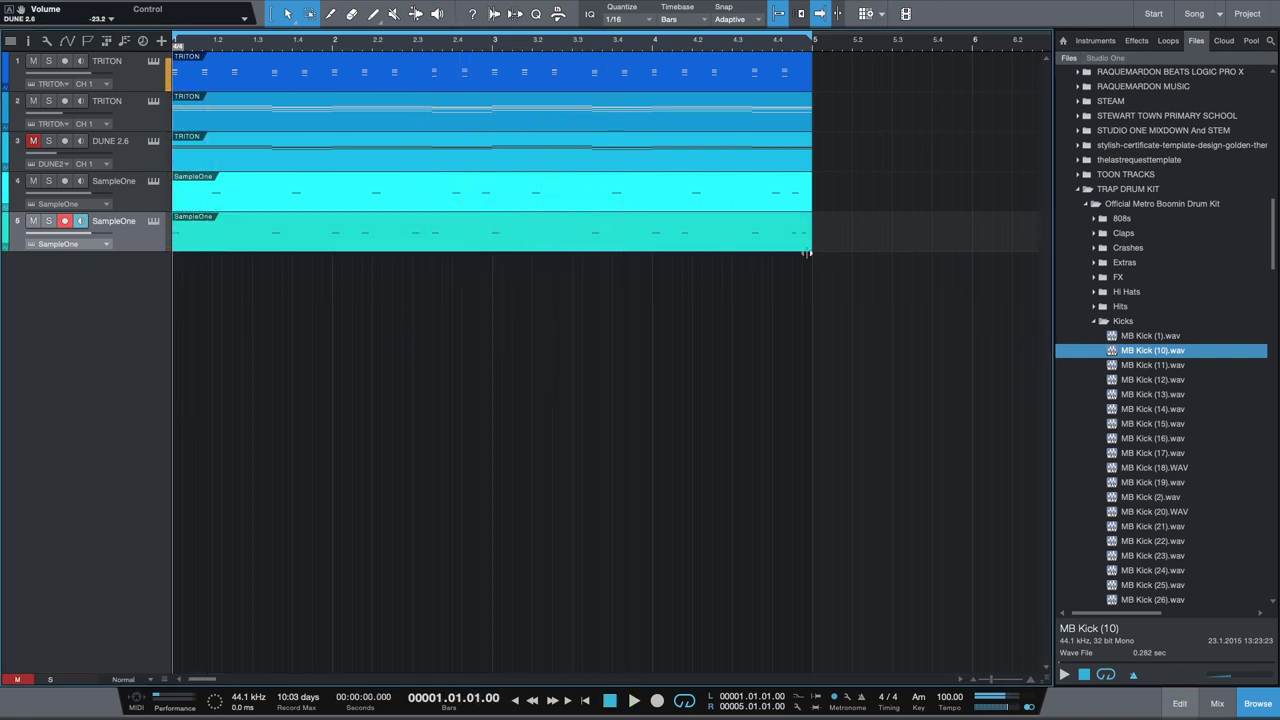
Open the snare track's part in the note editor and briefly play the beat from the start.
{"action": "left_click", "coordinate": [407, 208]}
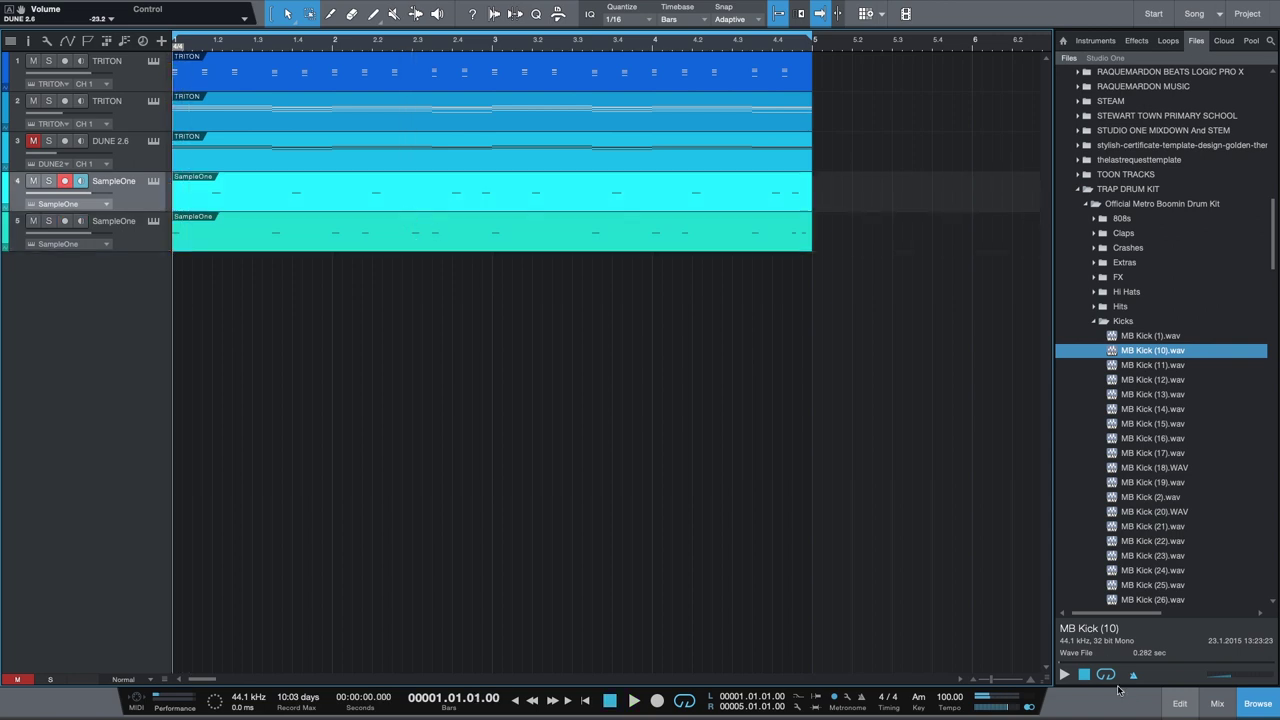
{"action": "left_click", "coordinate": [1180, 704]}
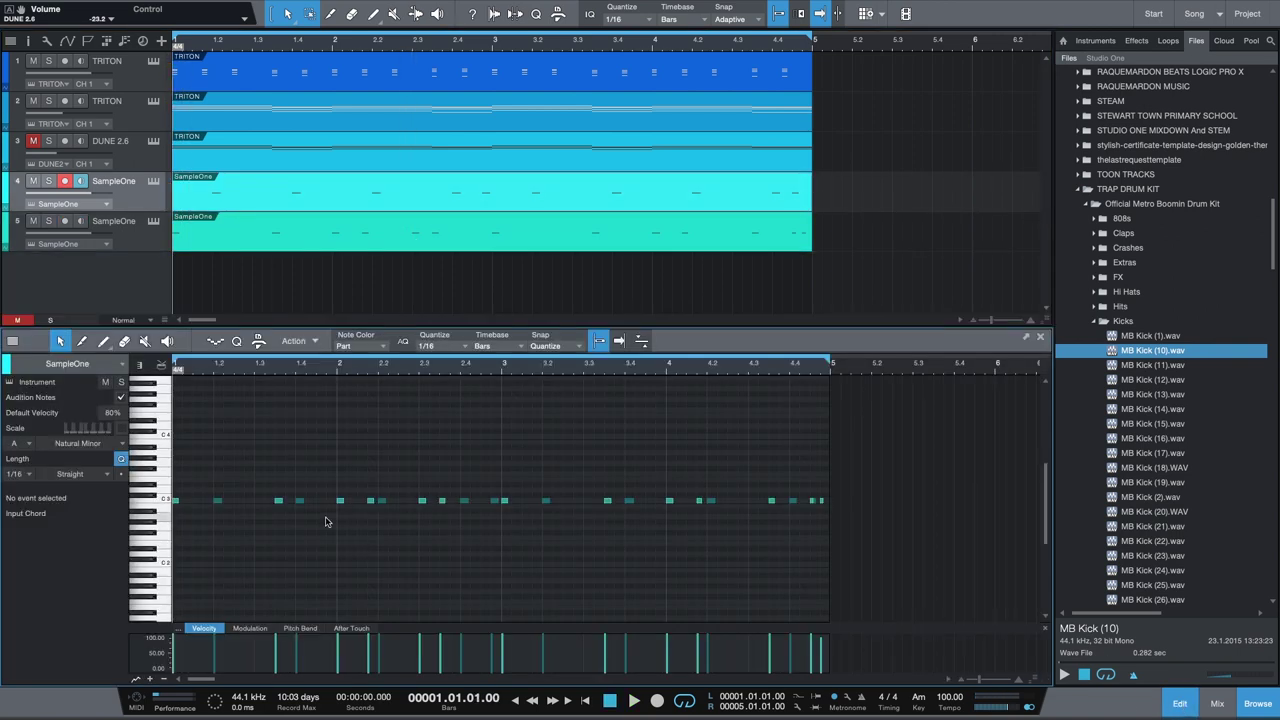
{"action": "key", "text": "space"}
{"action": "key", "text": "space"}
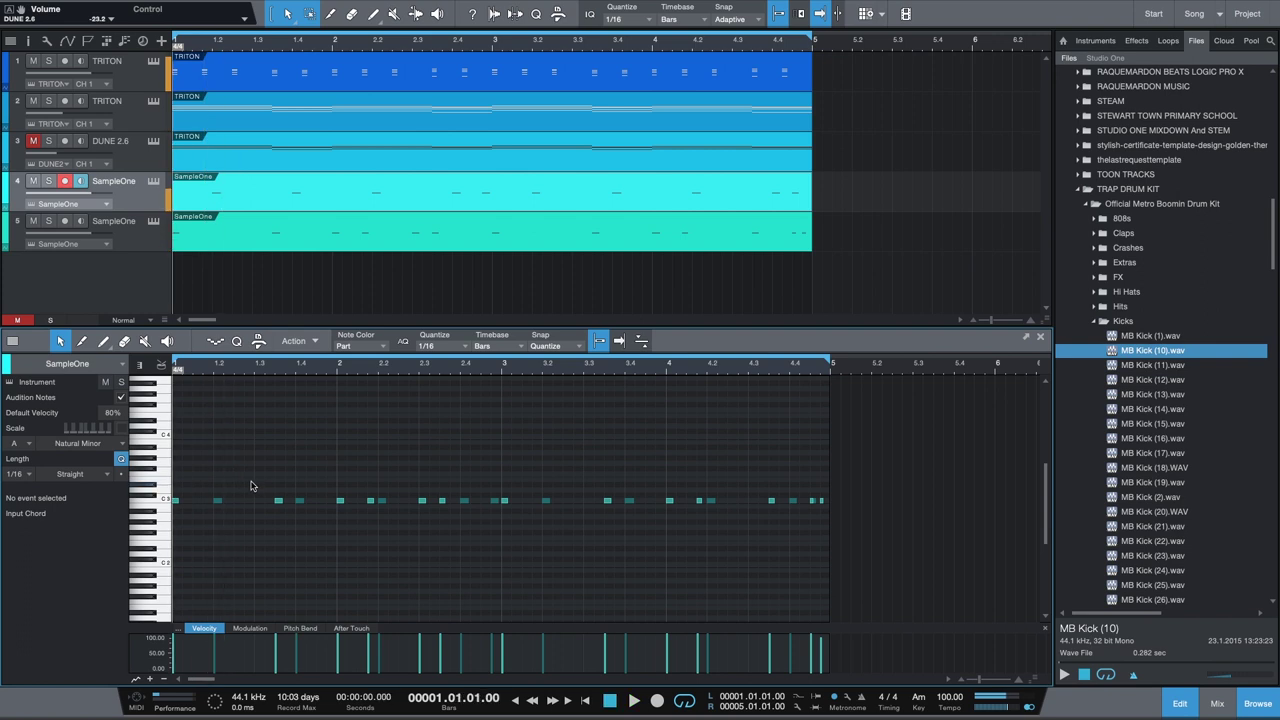
{"action": "key", "text": "space"}
{"action": "key", "text": "space"}
Show the editor's track list and display only the snare track's notes.
{"action": "left_click", "coordinate": [12, 342]}
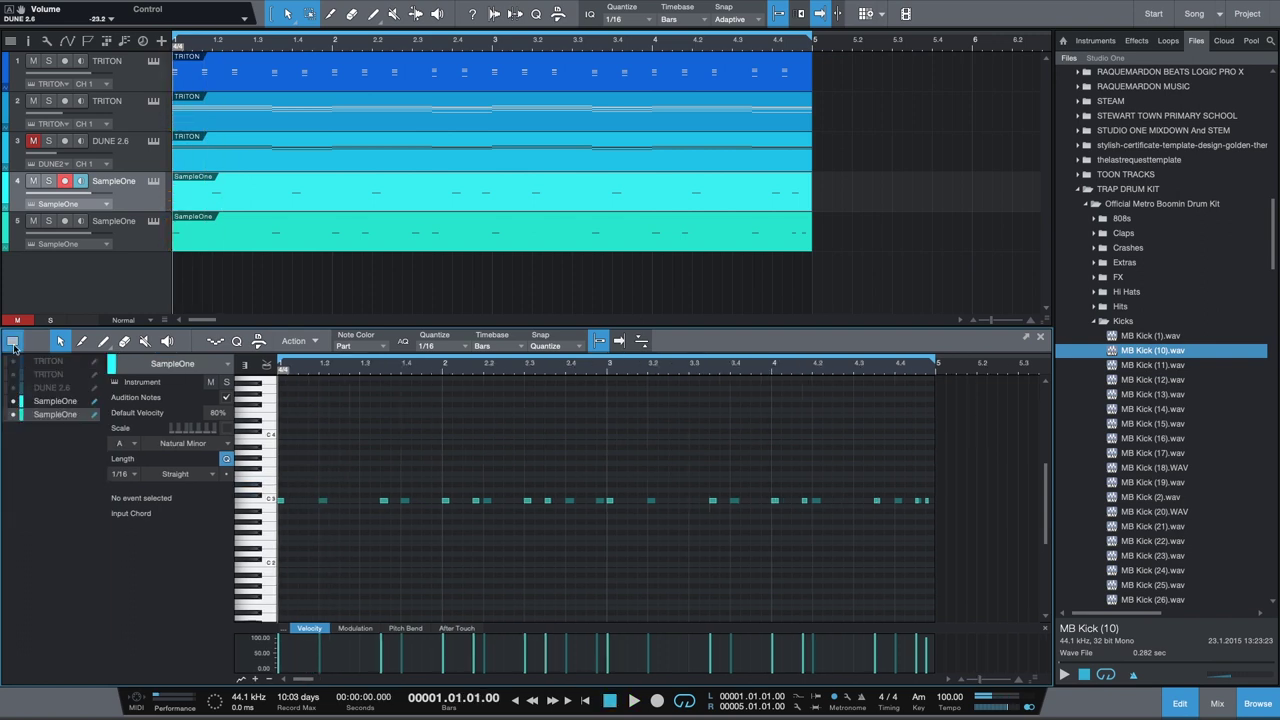
{"action": "left_click", "coordinate": [65, 401]}
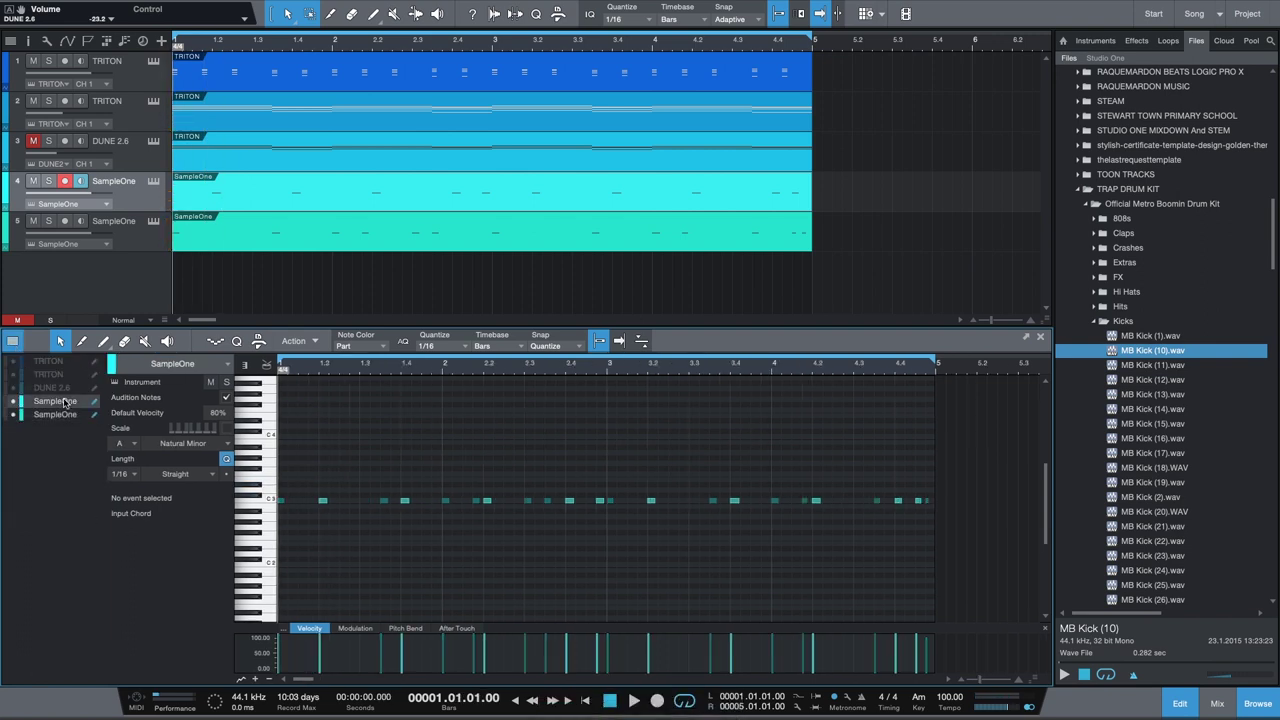
{"action": "left_click", "coordinate": [58, 414]}
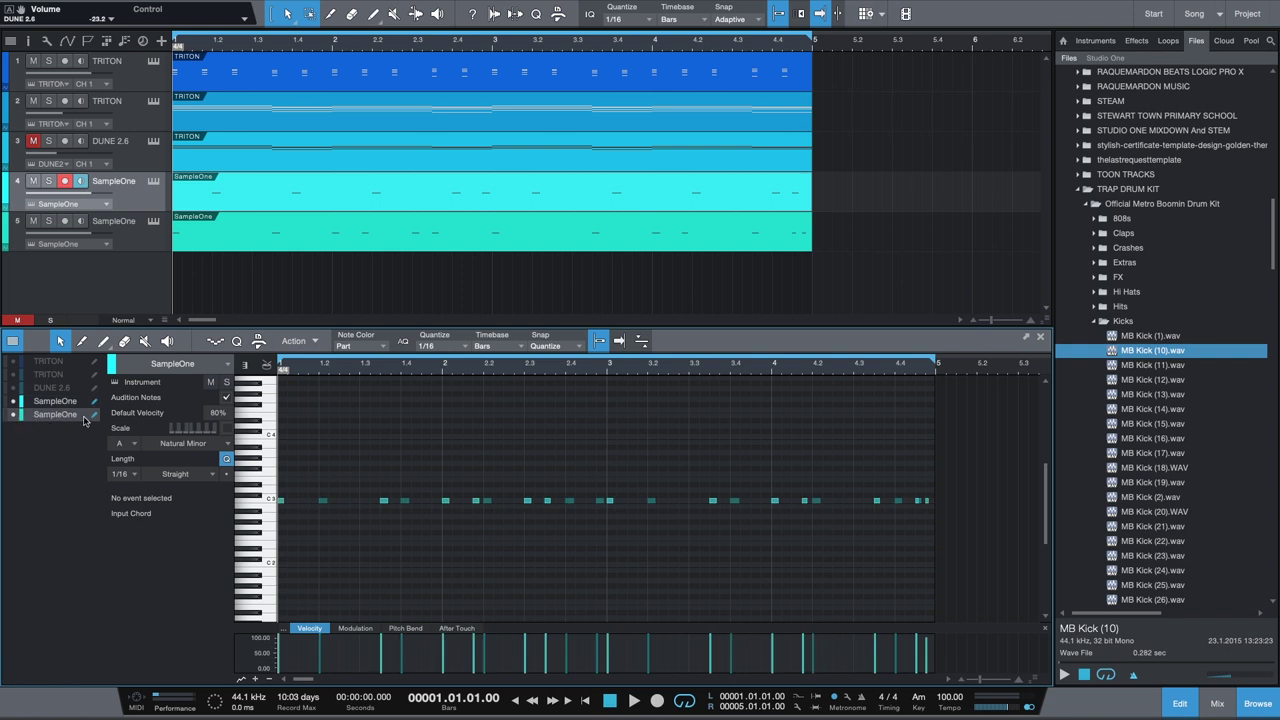
{"action": "left_click", "coordinate": [92, 418]}
{"action": "key", "text": "space"}
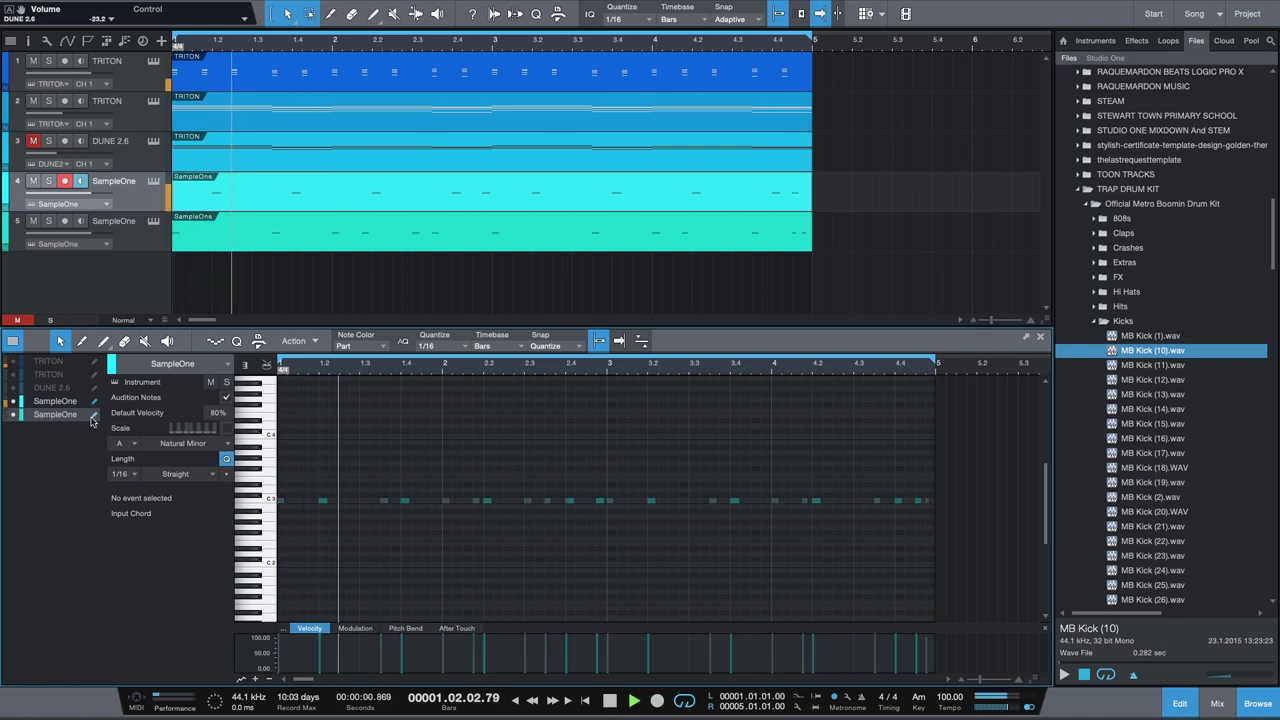
{"action": "key", "text": "space"}
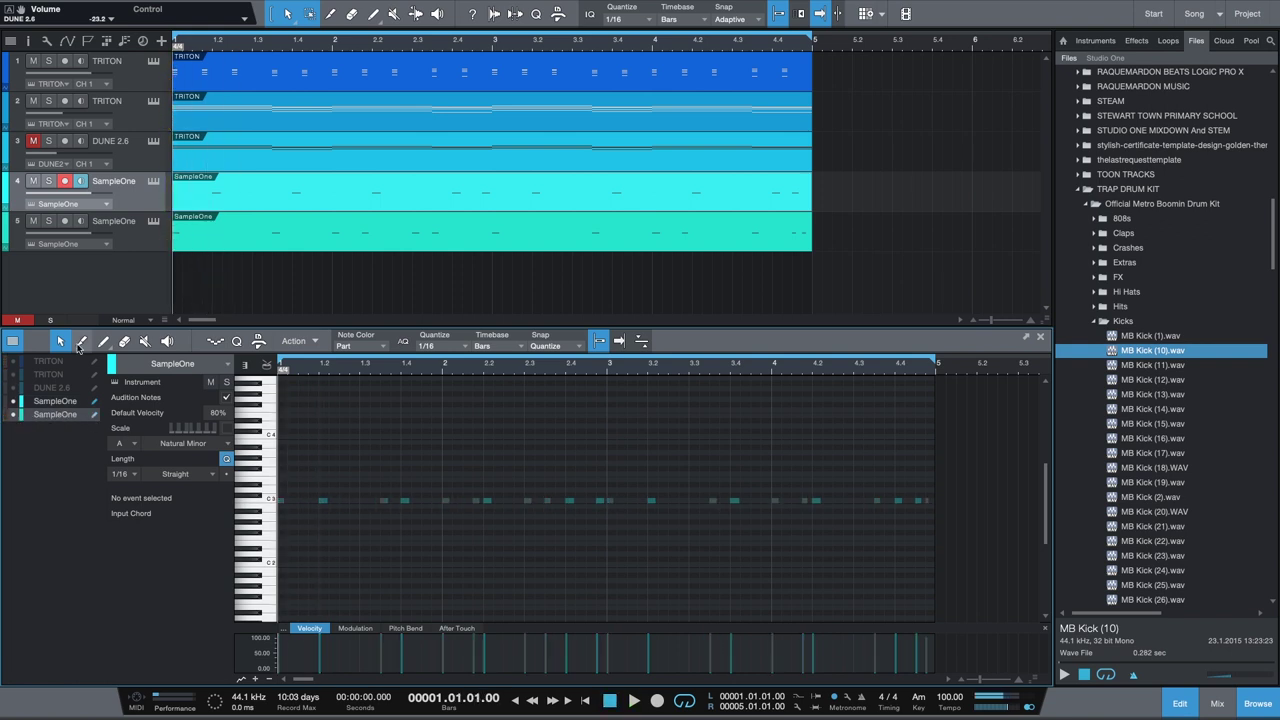
{"action": "left_click", "coordinate": [62, 404]}
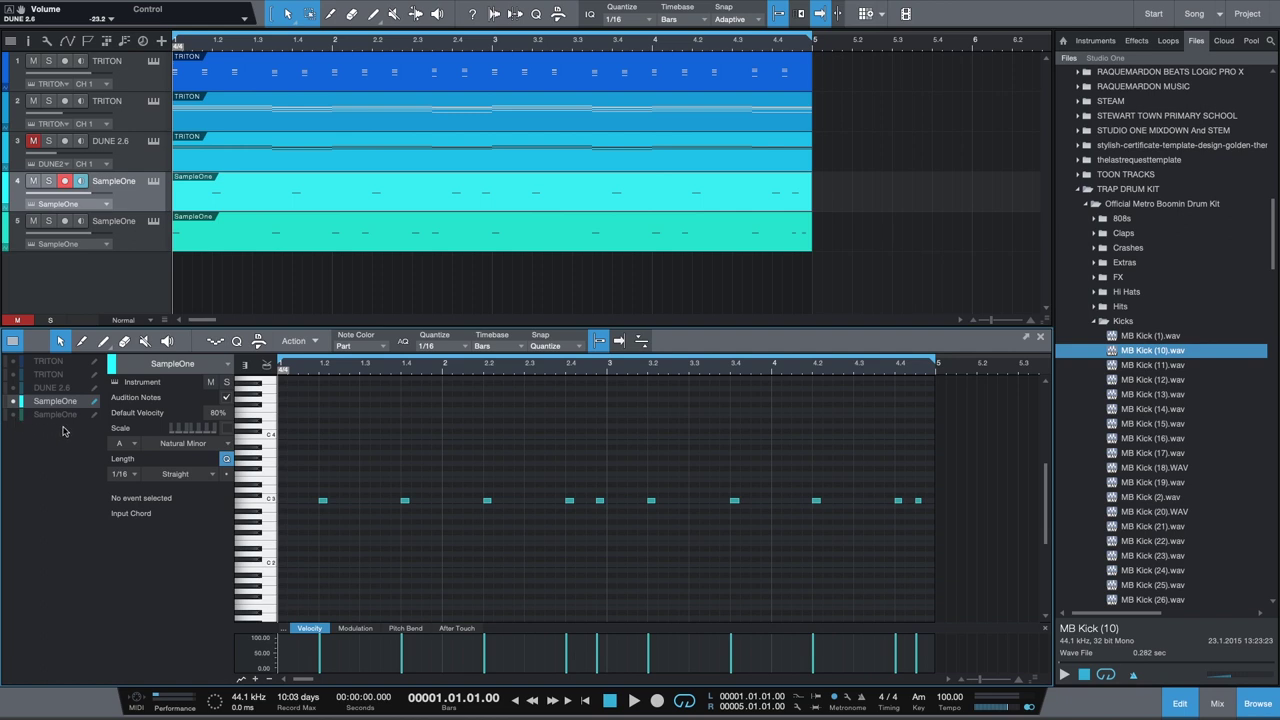
Play the start of the beat repeatedly to check the snare timing.
{"action": "key", "text": "space"}
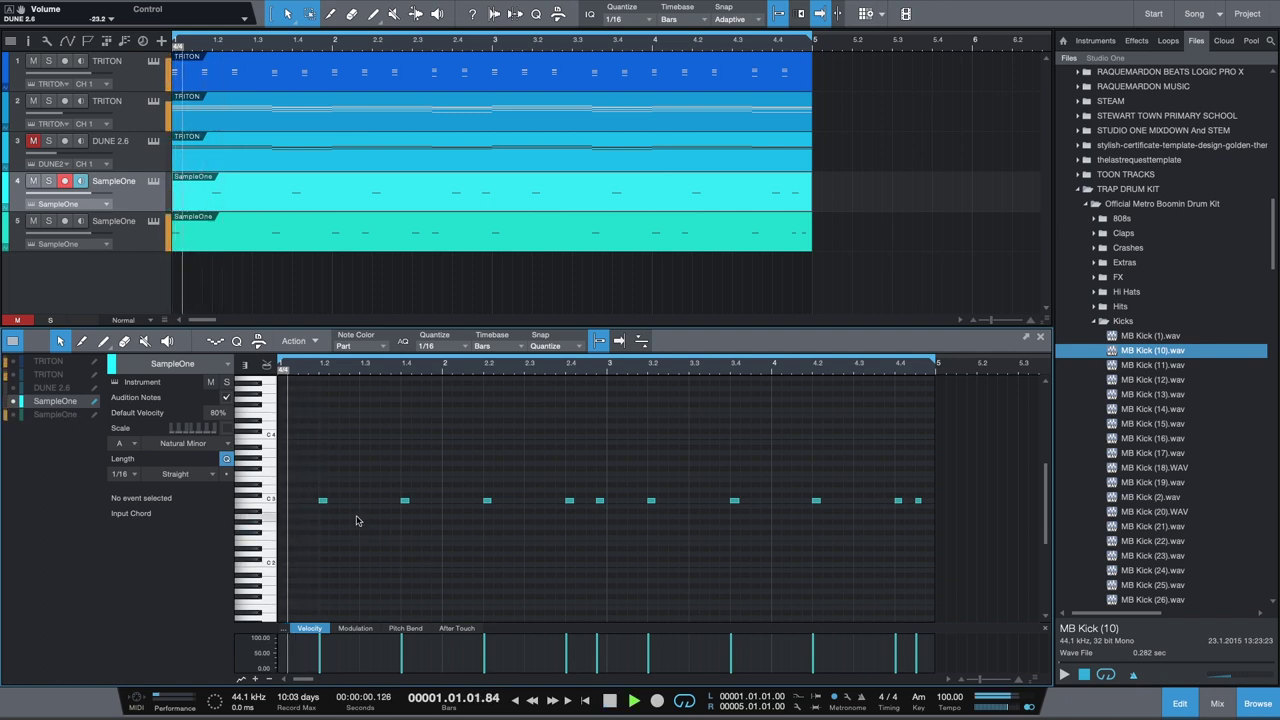
{"action": "key", "text": "space"}
{"action": "key", "text": "space"}
{"action": "key", "text": "space"}
{"action": "key", "text": "space"}
{"action": "key", "text": "space"}
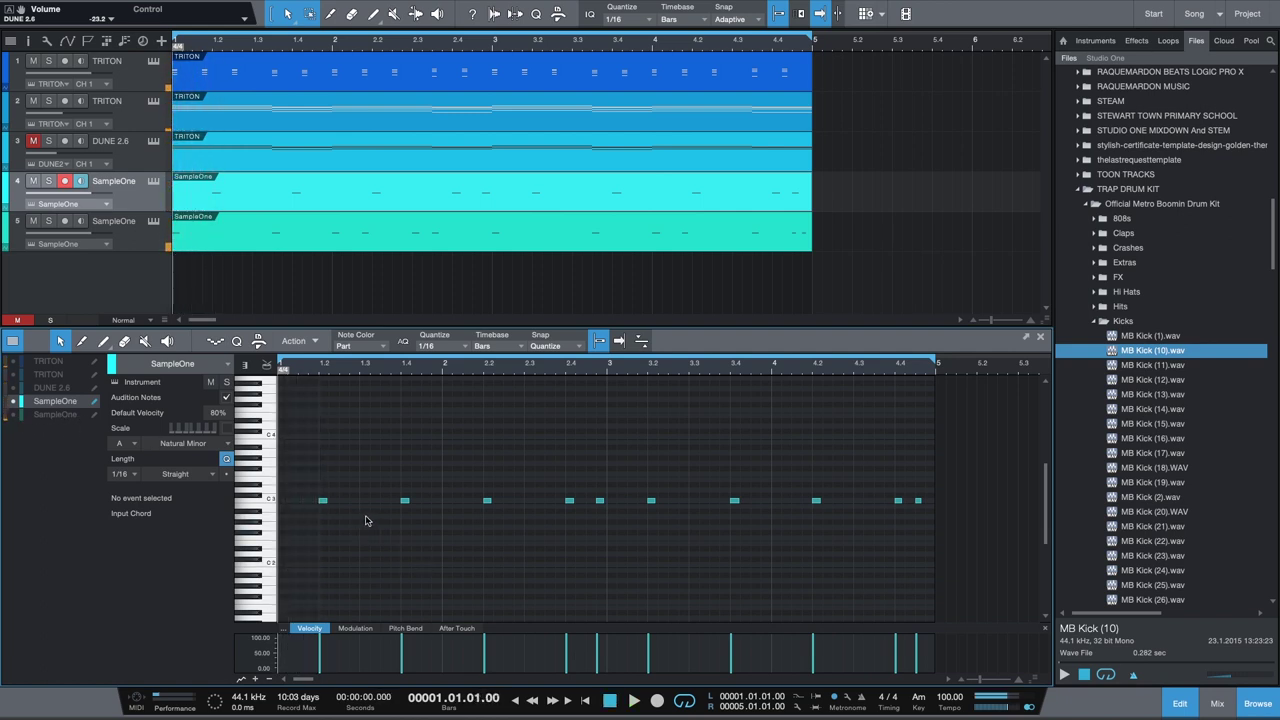
{"action": "key", "text": "space"}
{"action": "key", "text": "space"}
{"action": "key", "text": "space"}
{"action": "key", "text": "space"}
{"action": "key", "text": "space"}
{"action": "key", "text": "space"}
Select all snare notes on C 3, shift them so the first one starts at 1.02.03, and play the beat.
{"action": "left_click", "coordinate": [270, 500]}
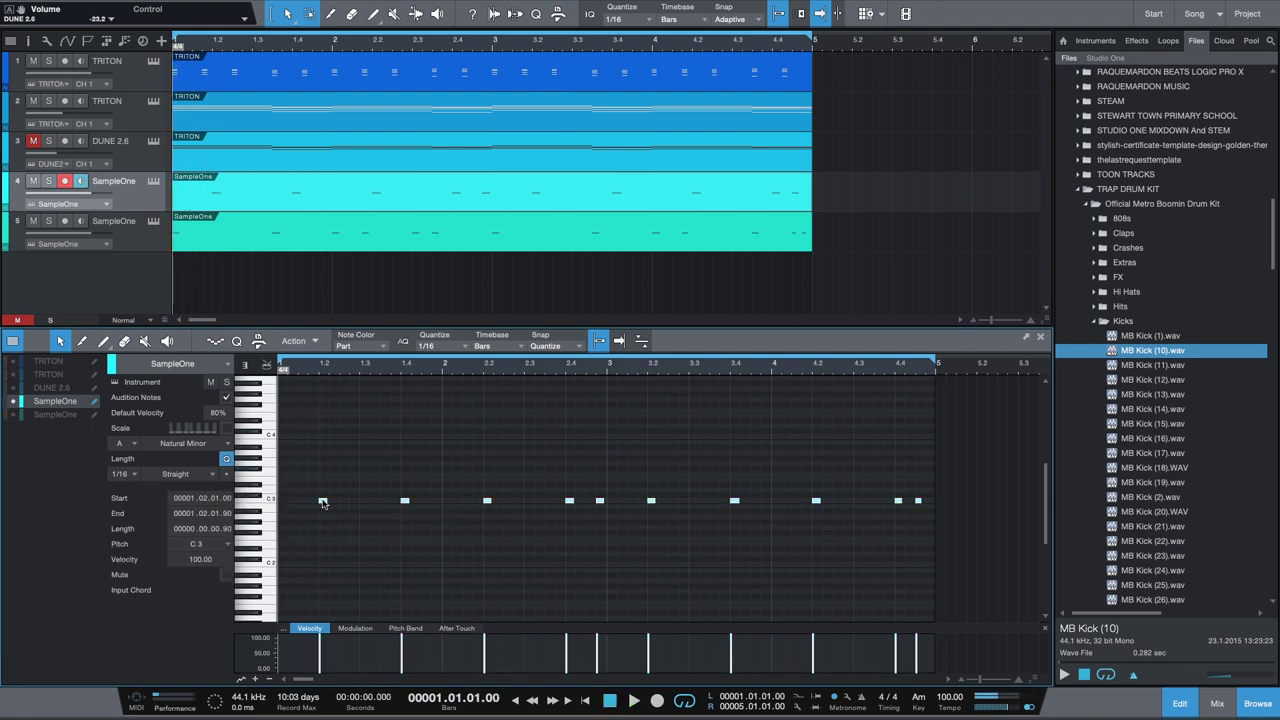
{"action": "left_click_drag", "start_coordinate": [323, 503], "coordinate": [343, 504]}
{"action": "key", "text": "space"}
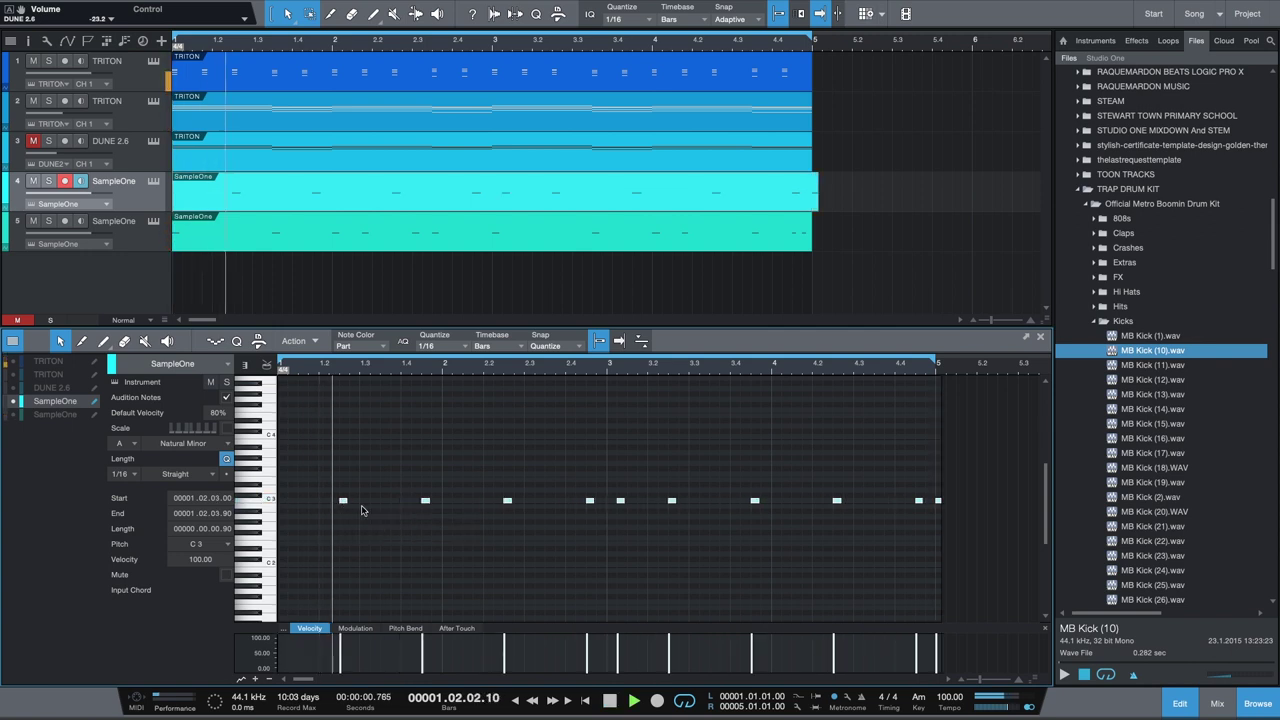
{"action": "key", "text": "space"}
Move the second snare note to 1.04.01 and the fourth to 2.04.01, and audition the pattern.
{"action": "left_click", "coordinate": [434, 520]}
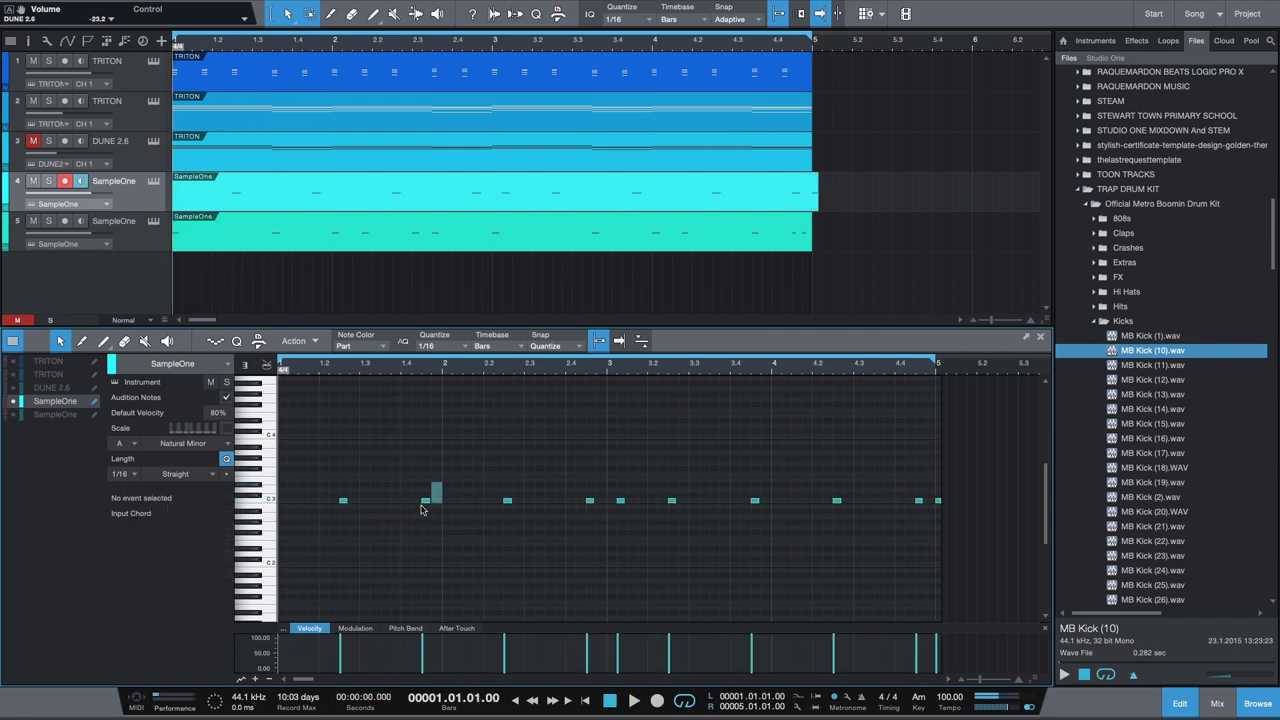
{"action": "left_click", "coordinate": [424, 501]}
{"action": "left_click_drag", "start_coordinate": [428, 503], "coordinate": [408, 504]}
{"action": "key", "text": "space"}
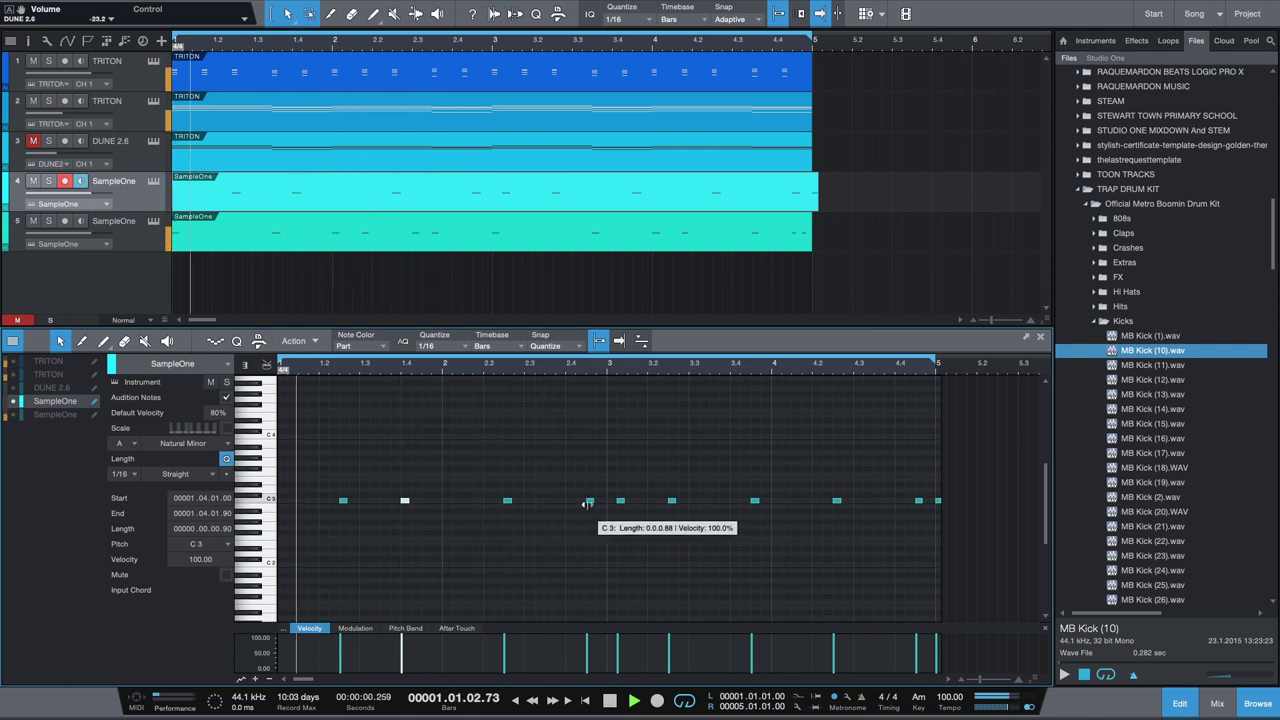
{"action": "left_click_drag", "start_coordinate": [588, 501], "coordinate": [572, 504]}
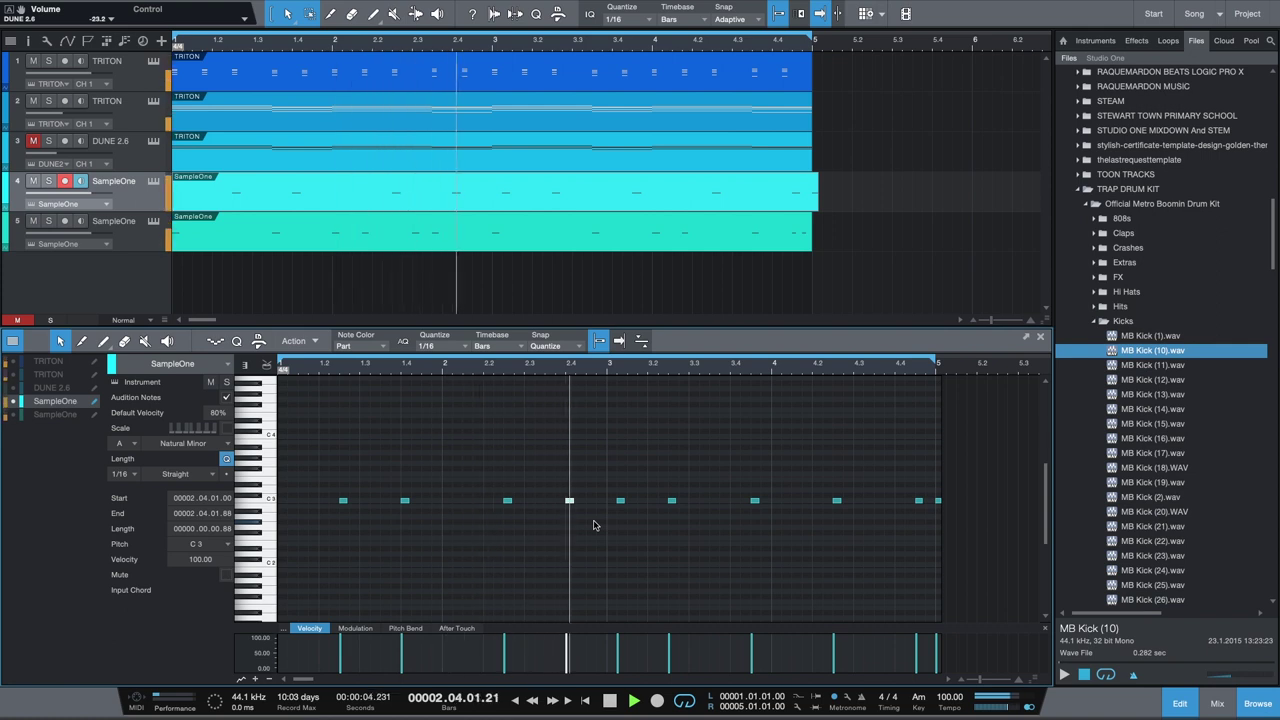
{"action": "key", "text": "space"}
{"action": "key", "text": "space"}
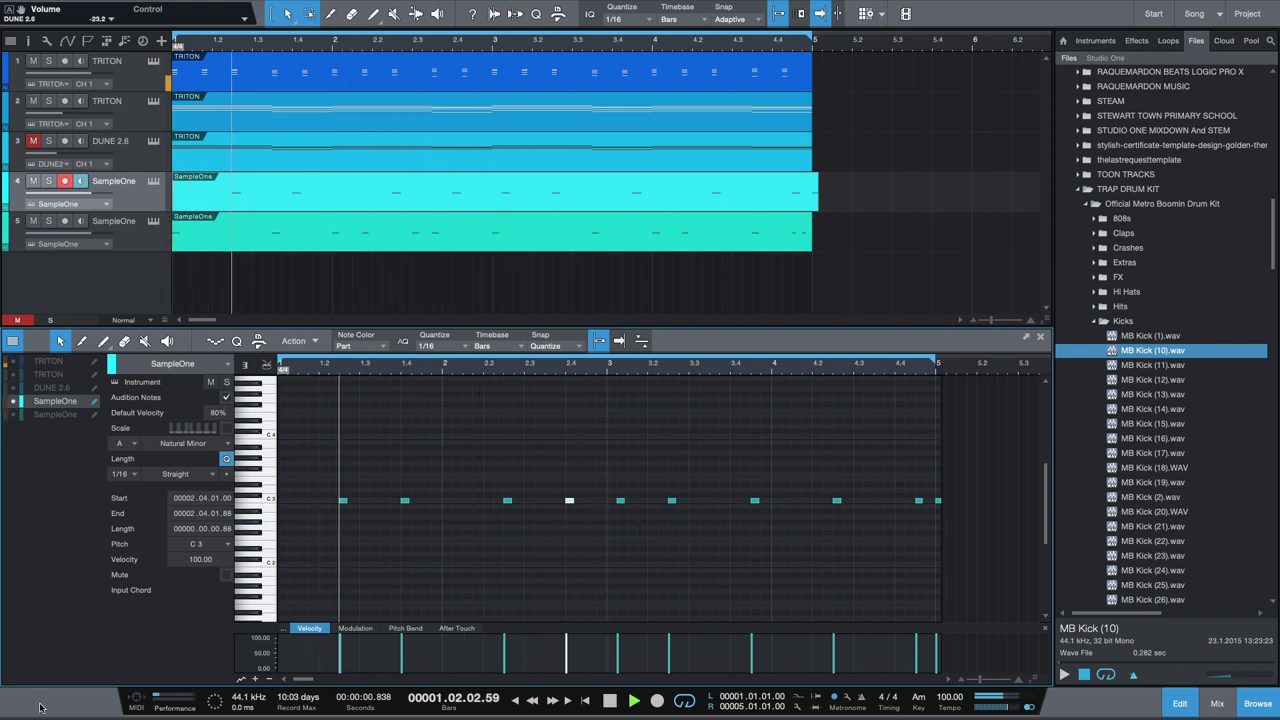
{"action": "key", "text": "space"}
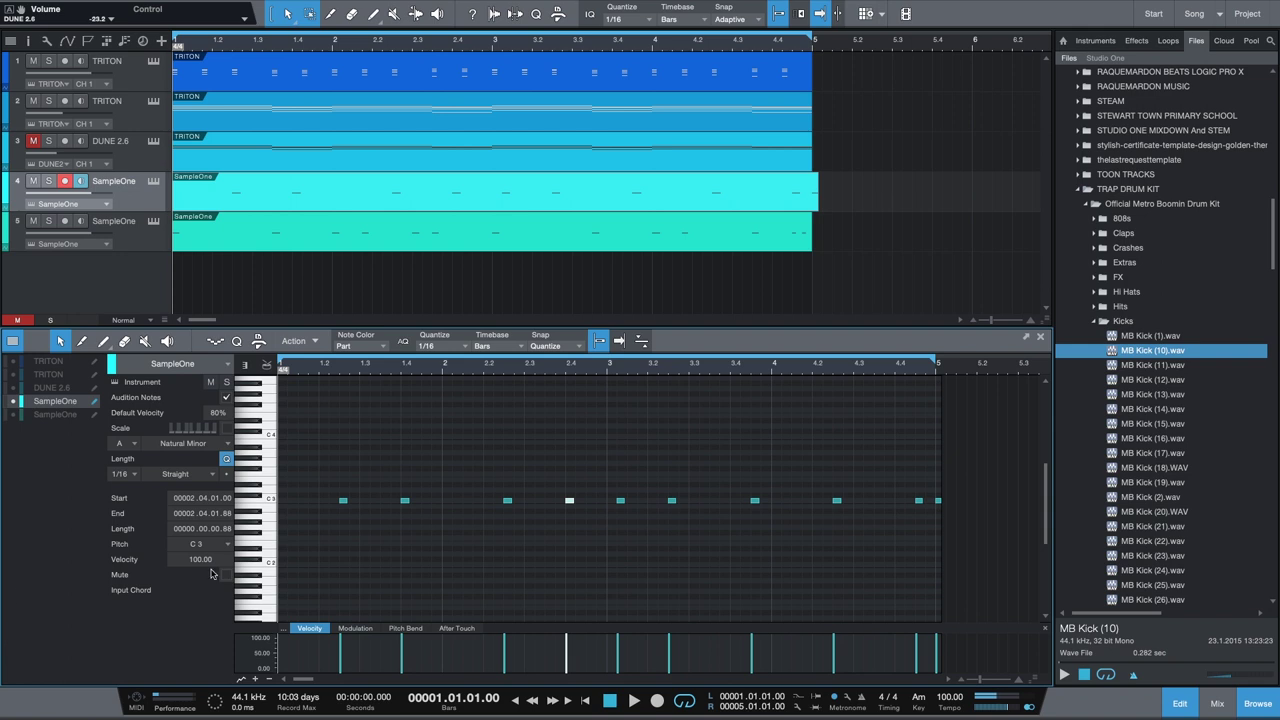
Replace the snare notes from bar 3 on with a copy of the first four hits, and trim the part to end at bar 5.
{"action": "left_click_drag", "start_coordinate": [940, 455], "coordinate": [613, 540]}
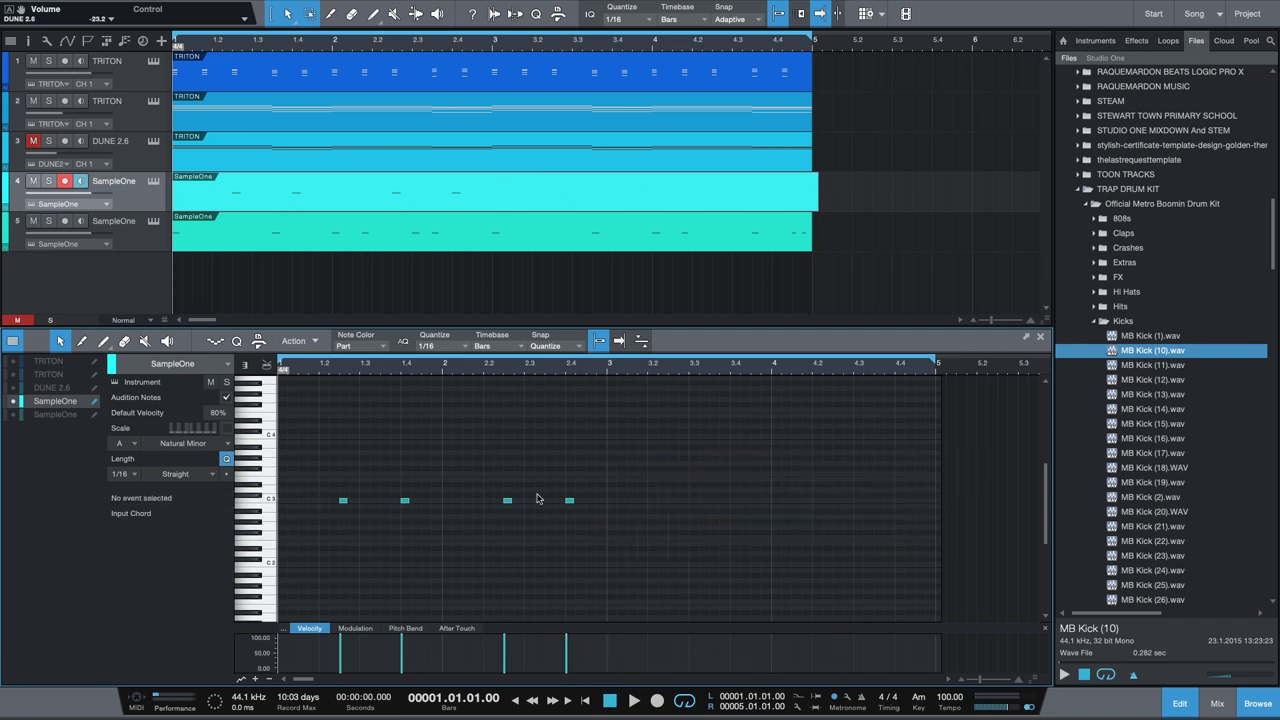
{"action": "left_click_drag", "start_coordinate": [618, 471], "coordinate": [335, 545]}
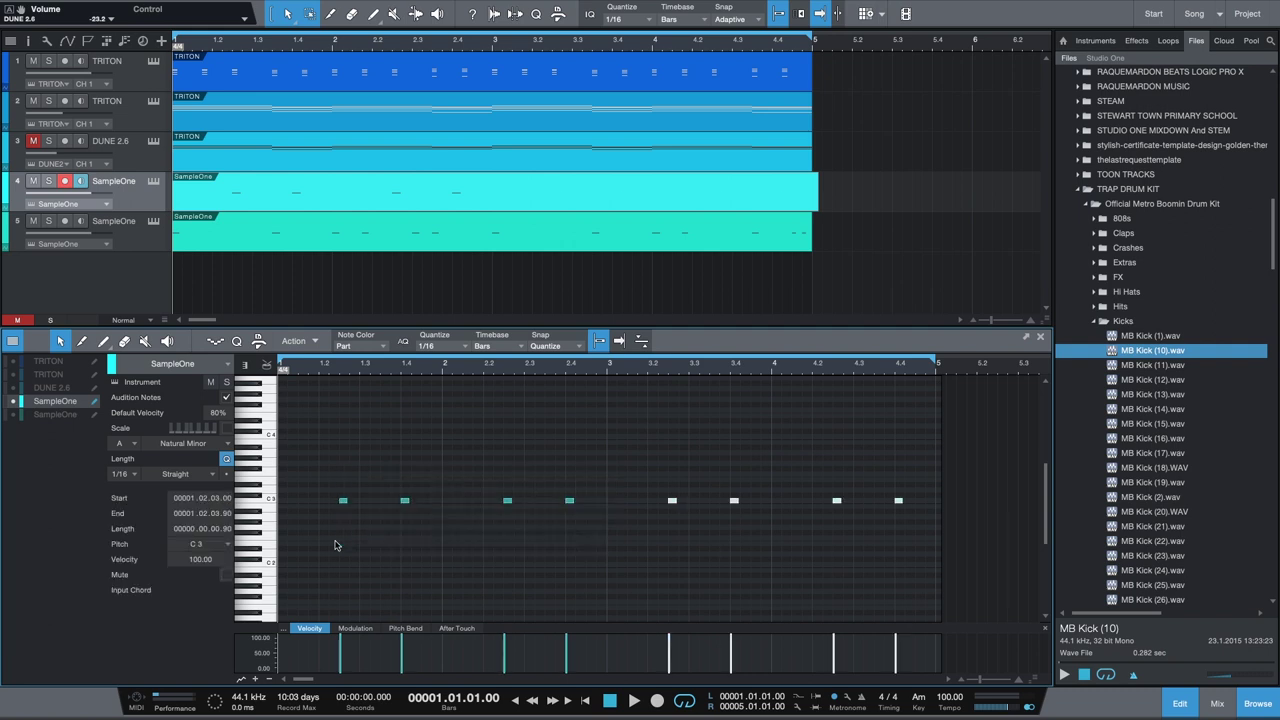
{"action": "key", "text": "space"}
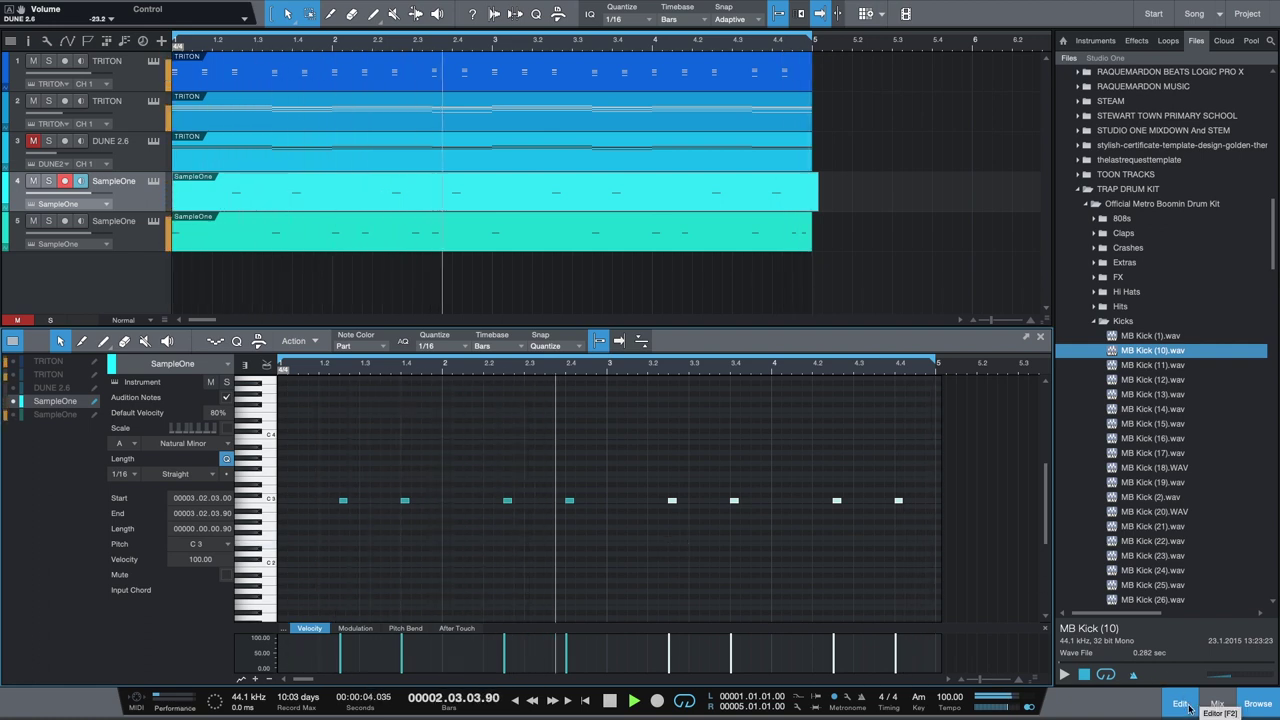
{"action": "left_click", "coordinate": [1182, 704]}
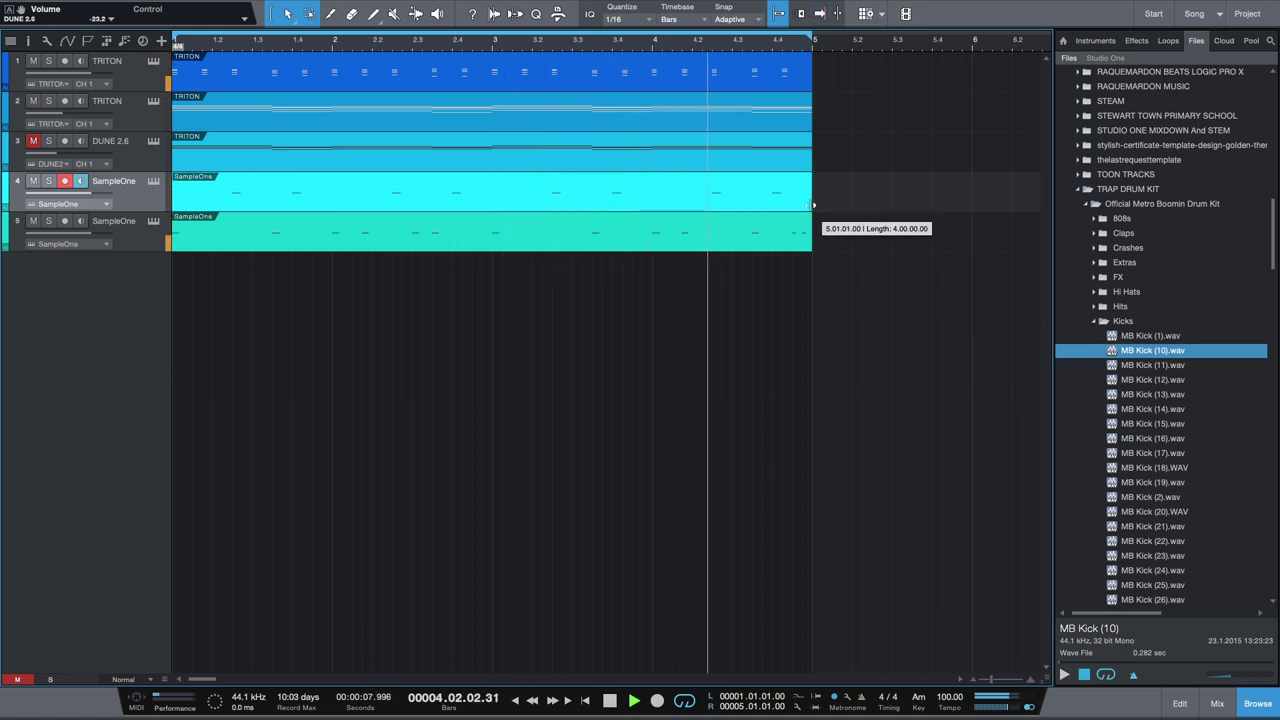
Duplicate the parts on all five tracks from bar 5 and extend the loop range to bar 9.
{"action": "left_click", "coordinate": [992, 682]}
{"action": "left_click", "coordinate": [383, 79]}
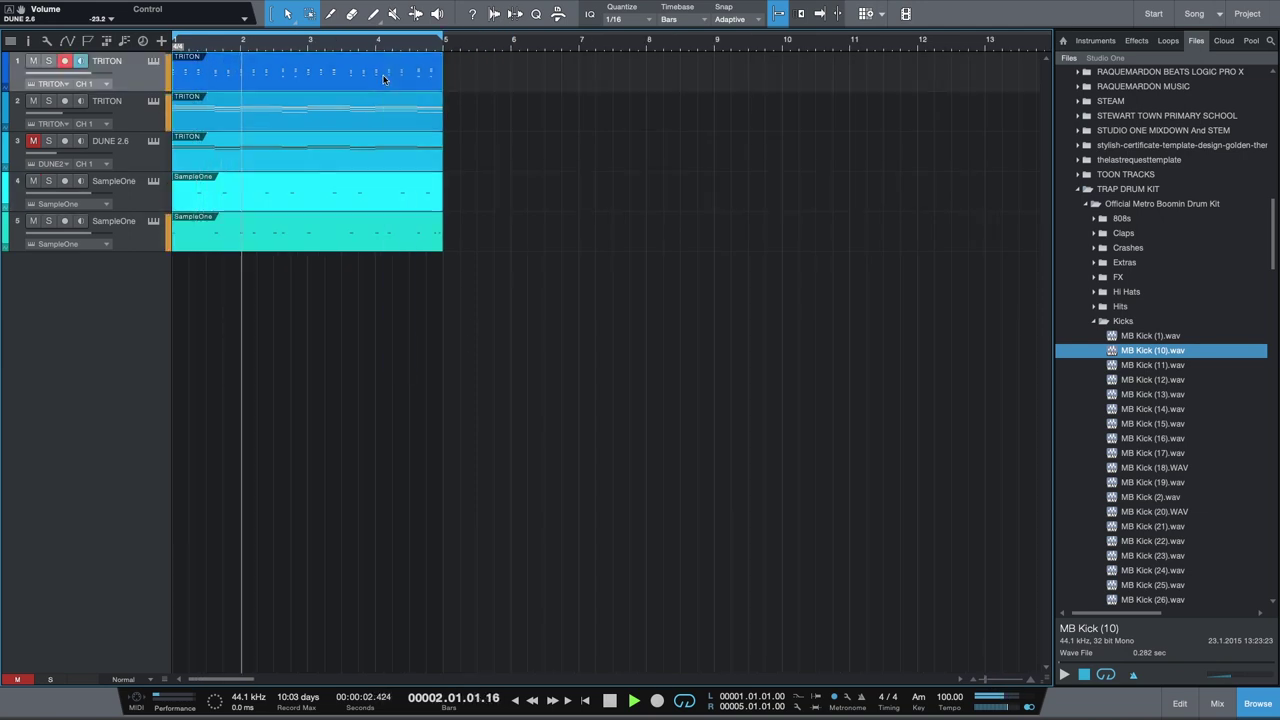
{"action": "left_click", "coordinate": [505, 157]}
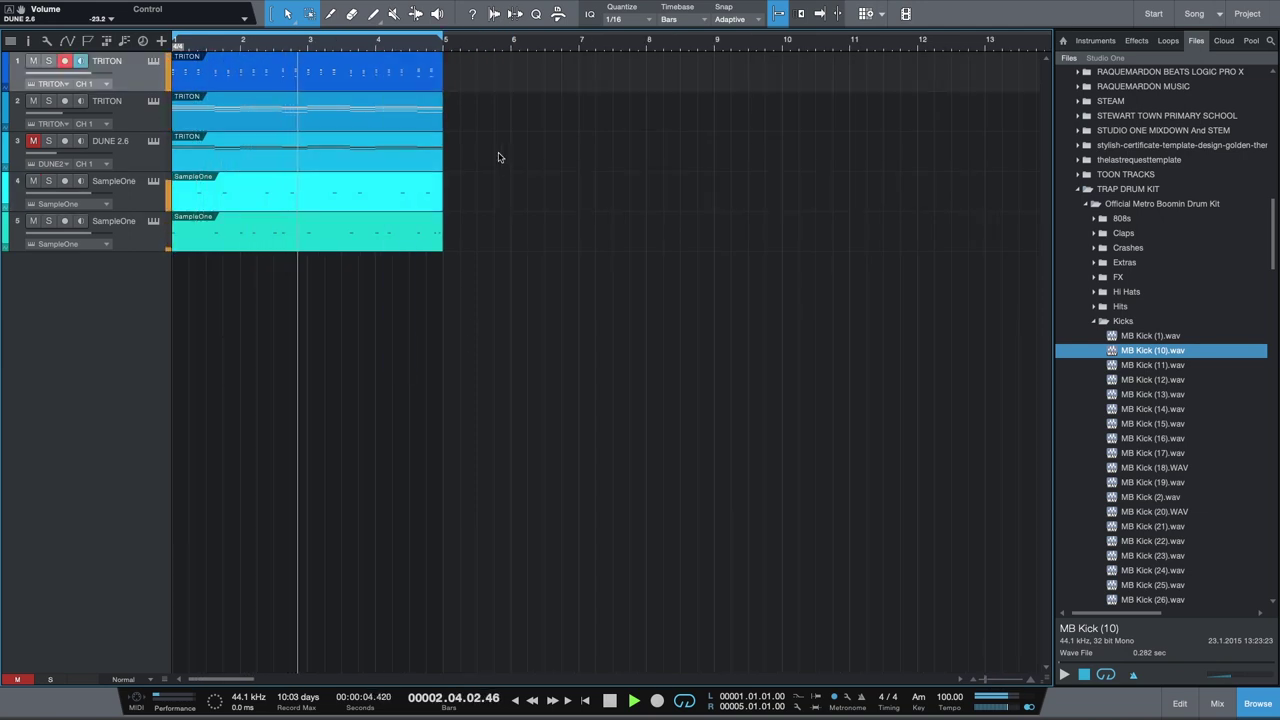
{"action": "key", "text": "ctrl+a"}
{"action": "key", "text": "d"}
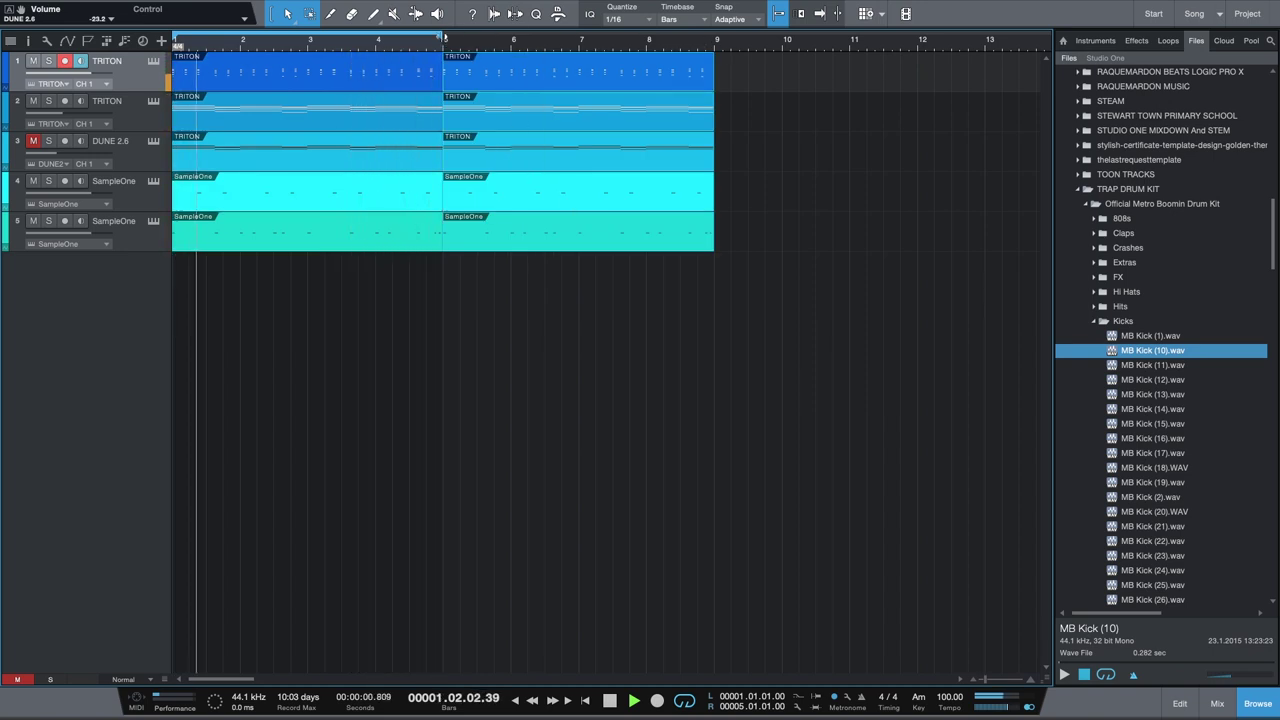
{"action": "left_click_drag", "start_coordinate": [445, 40], "coordinate": [715, 48]}
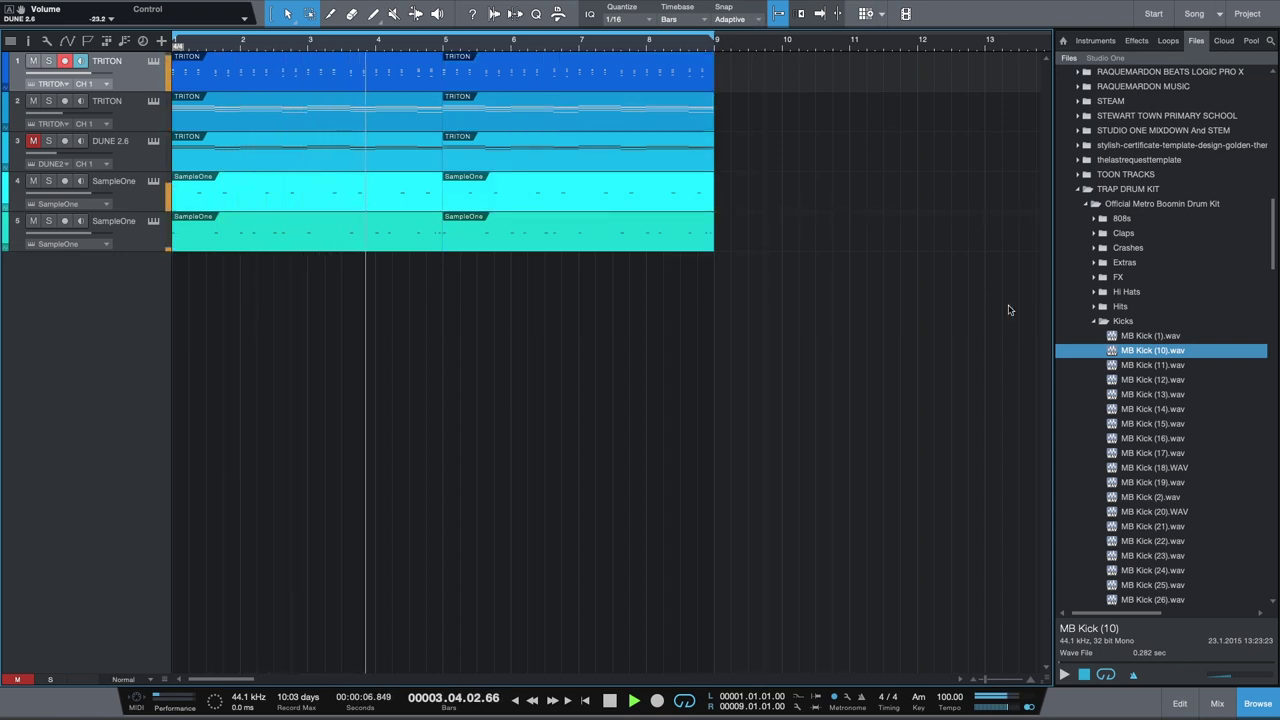
Add a SampleOne instrument as track 6 and open the drum kit's Hi Hats sample folder.
{"action": "left_click", "coordinate": [1094, 321]}
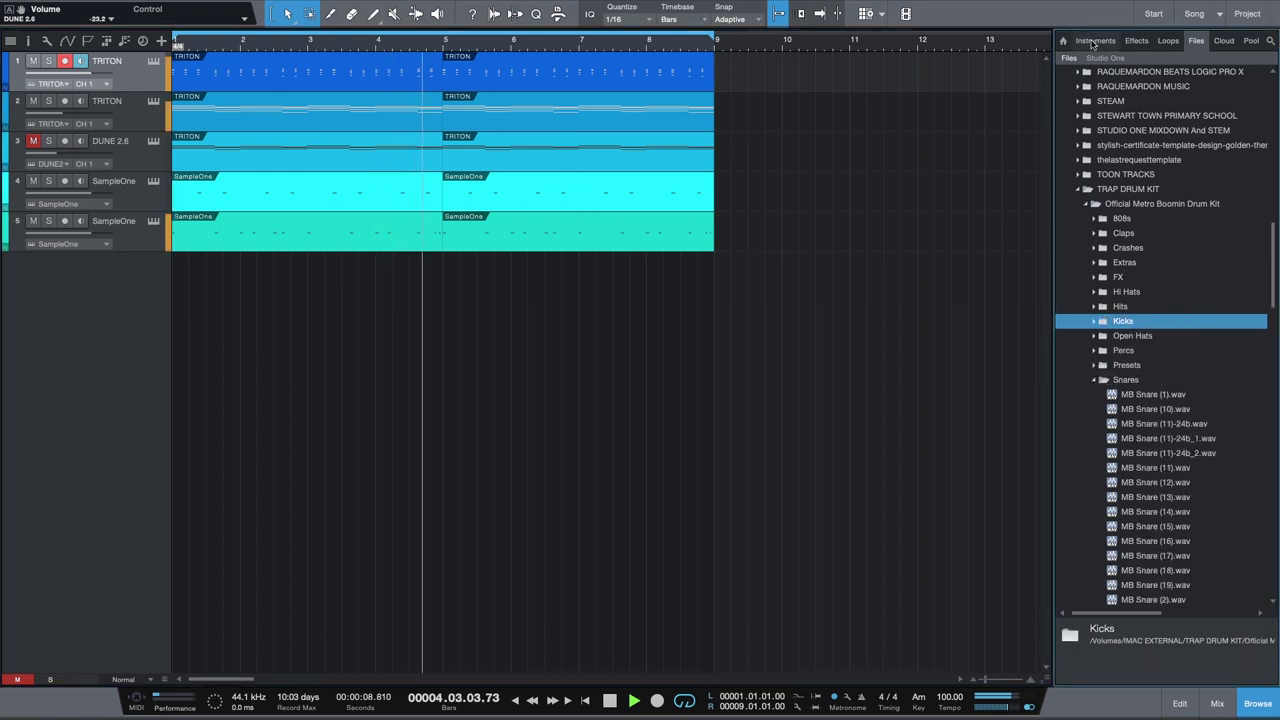
{"action": "left_click", "coordinate": [1095, 40]}
{"action": "key", "text": "space"}
{"action": "left_click_drag", "start_coordinate": [1140, 518], "coordinate": [120, 343]}
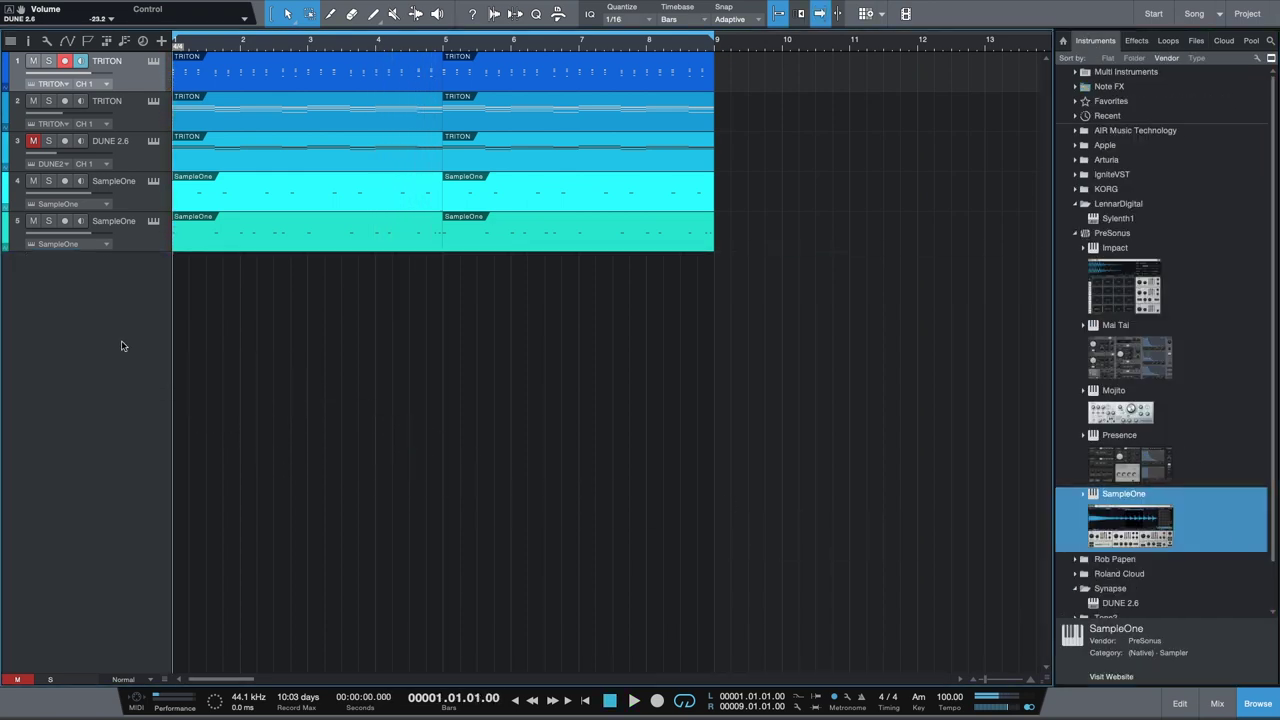
{"action": "key", "text": "space"}
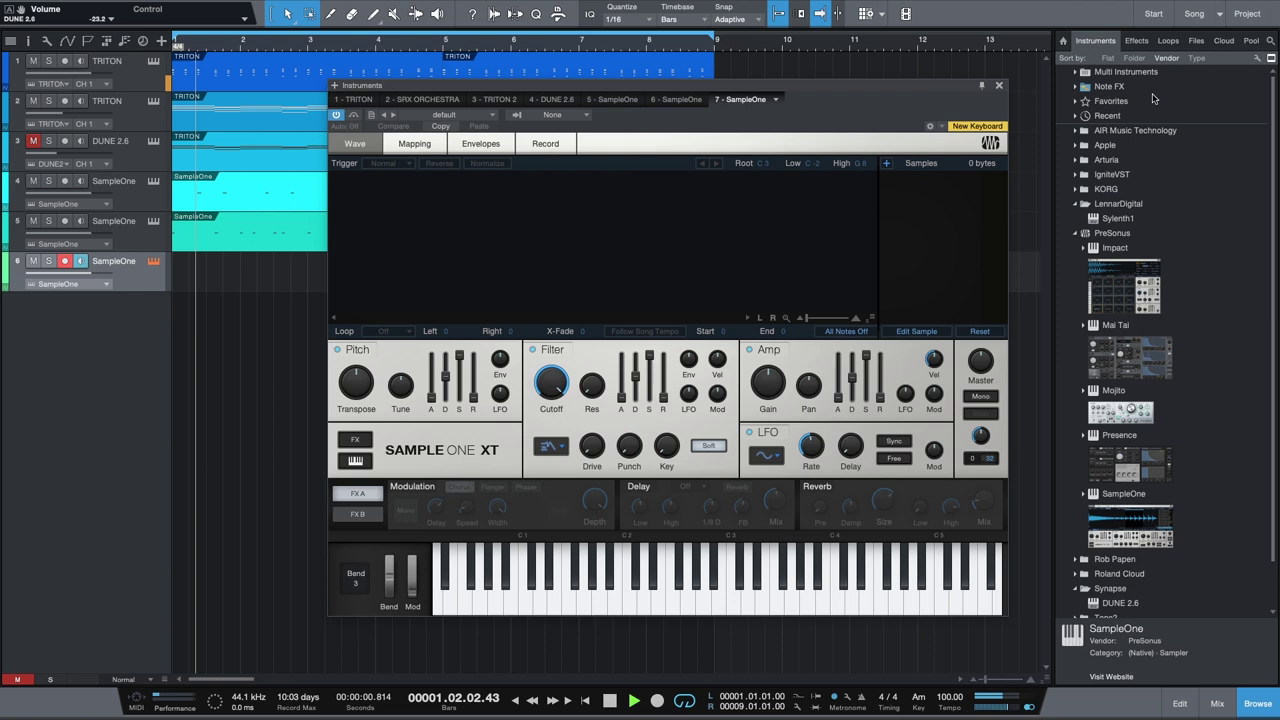
{"action": "left_click", "coordinate": [1196, 40]}
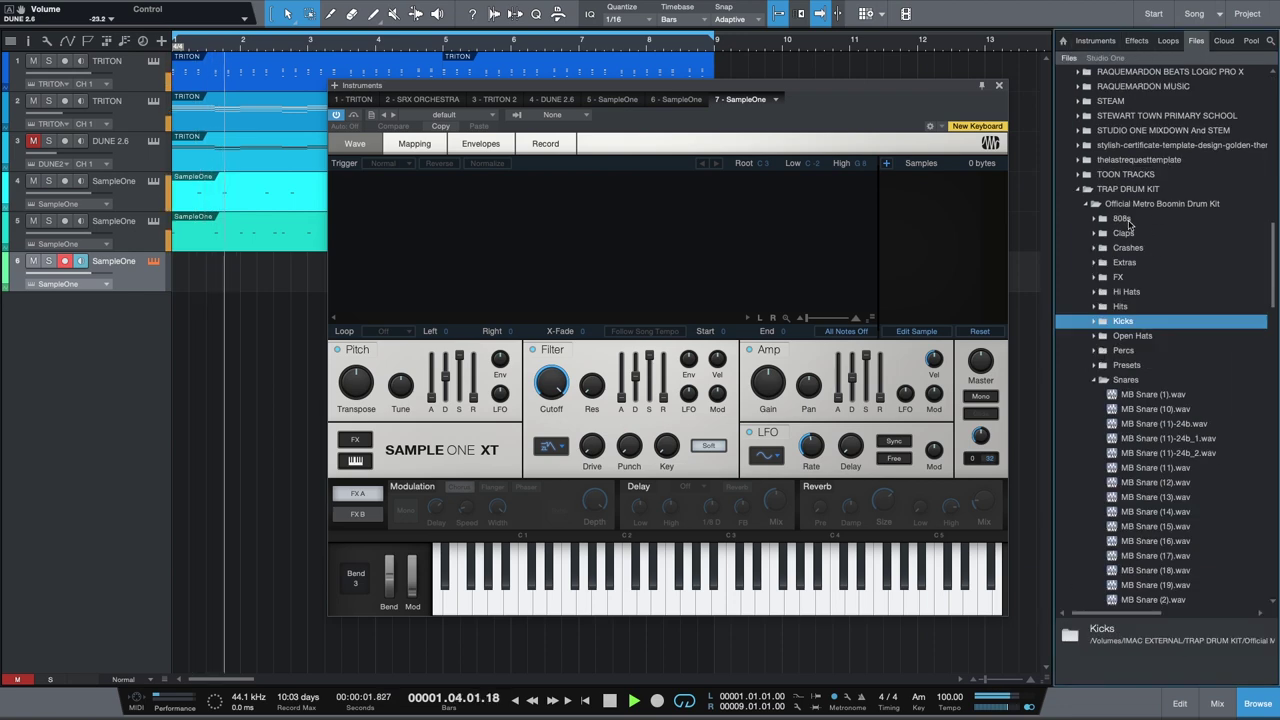
{"action": "left_click", "coordinate": [1100, 293]}
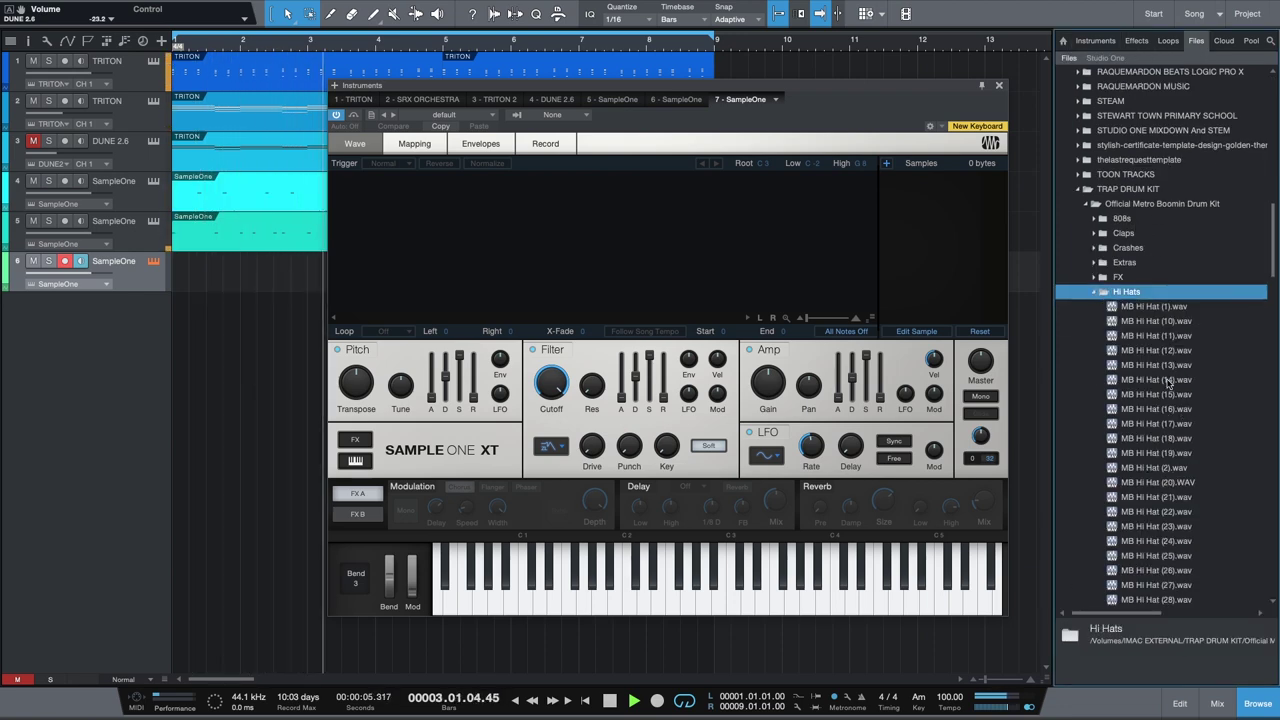
Try out hi-hat samples from MB Hi Hat (1) onward in the track 6 SampleOne, and keep MB Hi Hat (17) loaded.
{"action": "left_click_drag", "start_coordinate": [1155, 307], "coordinate": [733, 293]}
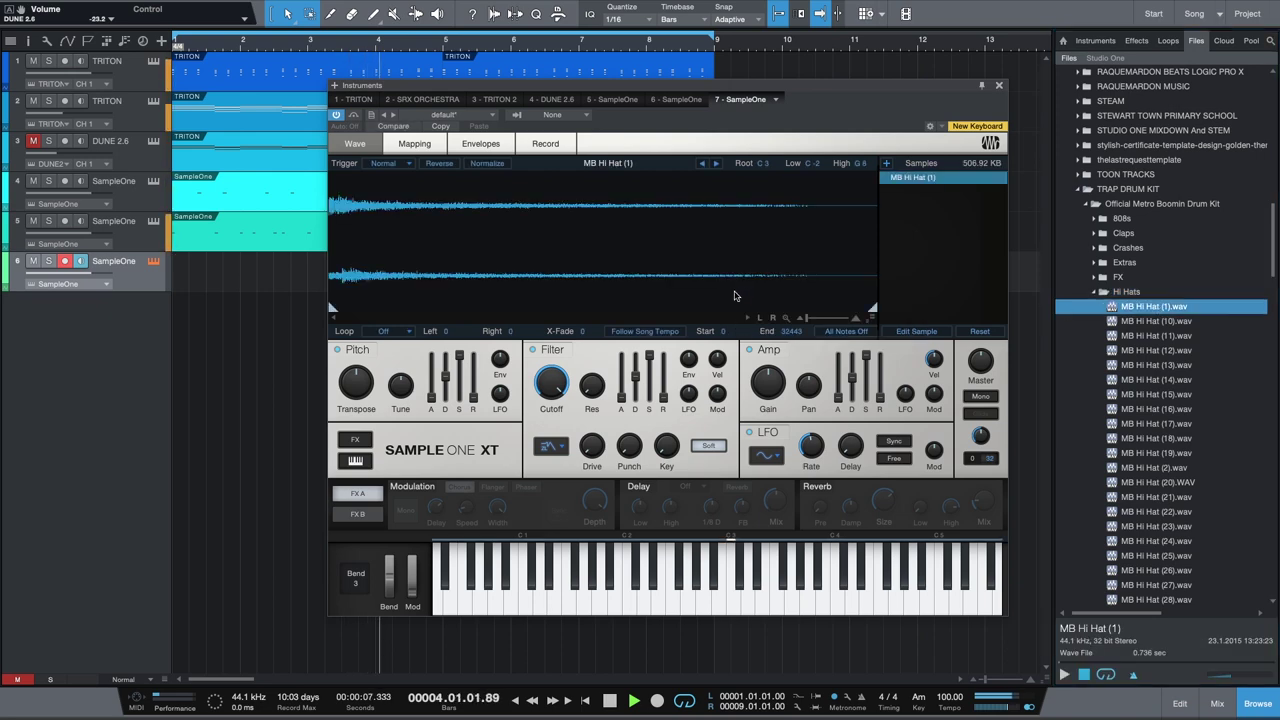
{"action": "key", "text": "Down"}
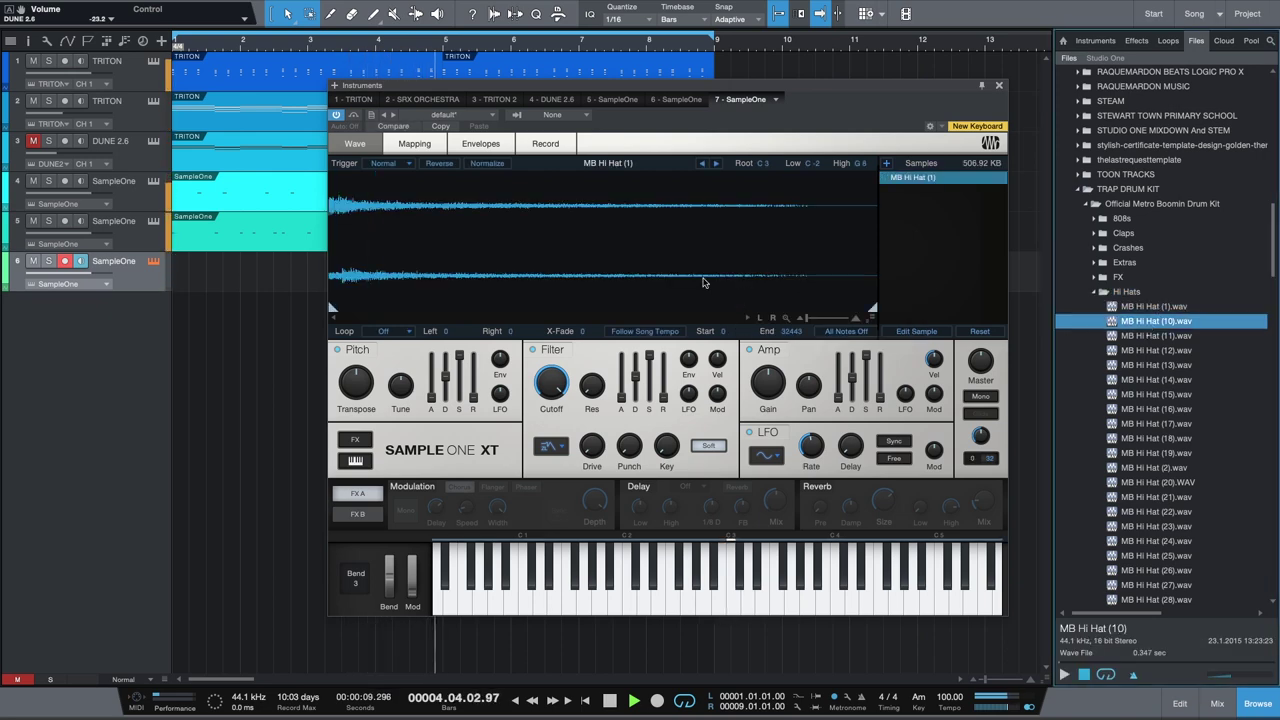
{"action": "left_click_drag", "start_coordinate": [1140, 342], "coordinate": [823, 282]}
{"action": "left_click_drag", "start_coordinate": [1150, 352], "coordinate": [729, 256]}
{"action": "left_click_drag", "start_coordinate": [1155, 366], "coordinate": [800, 285]}
{"action": "left_click_drag", "start_coordinate": [1140, 381], "coordinate": [848, 266]}
{"action": "left_click_drag", "start_coordinate": [1142, 396], "coordinate": [680, 275]}
{"action": "left_click_drag", "start_coordinate": [1136, 412], "coordinate": [680, 286]}
{"action": "left_click_drag", "start_coordinate": [1182, 423], "coordinate": [822, 226]}
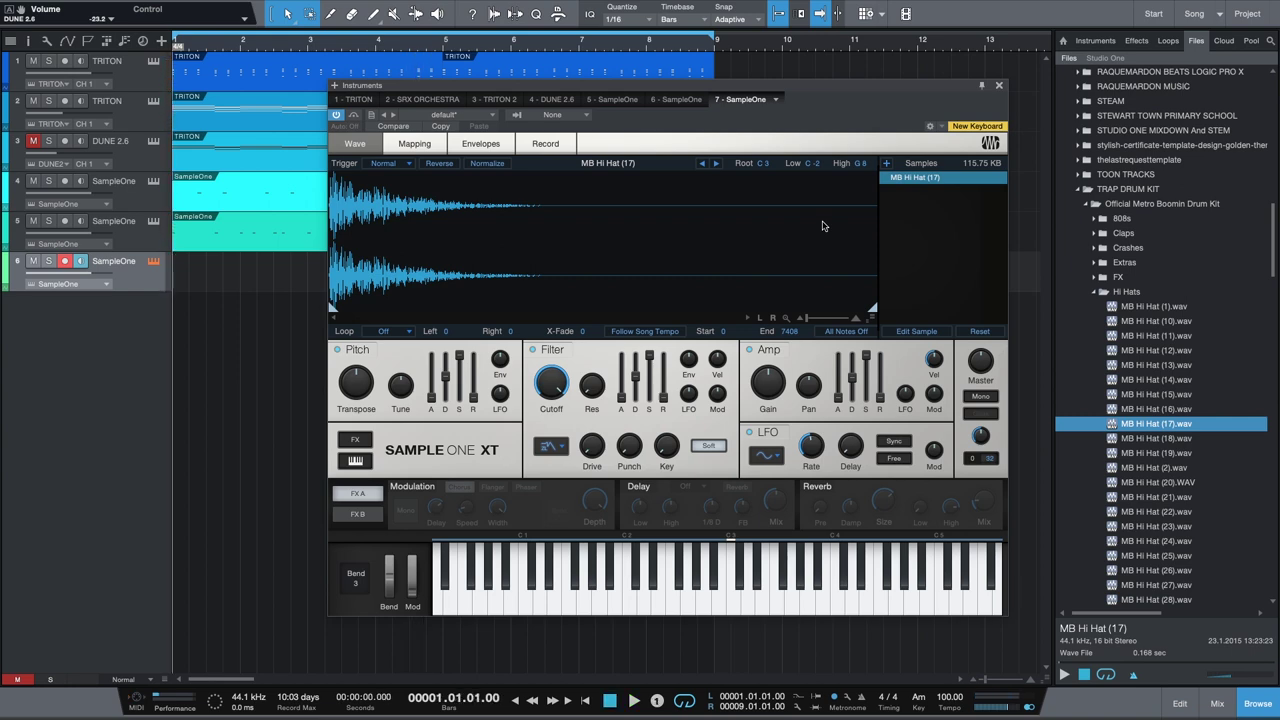
Record a hi-hat pattern over bars 1 to 4 on track 6, and duplicate the part from bar 5.
{"action": "key", "text": "KP_Multiply"}
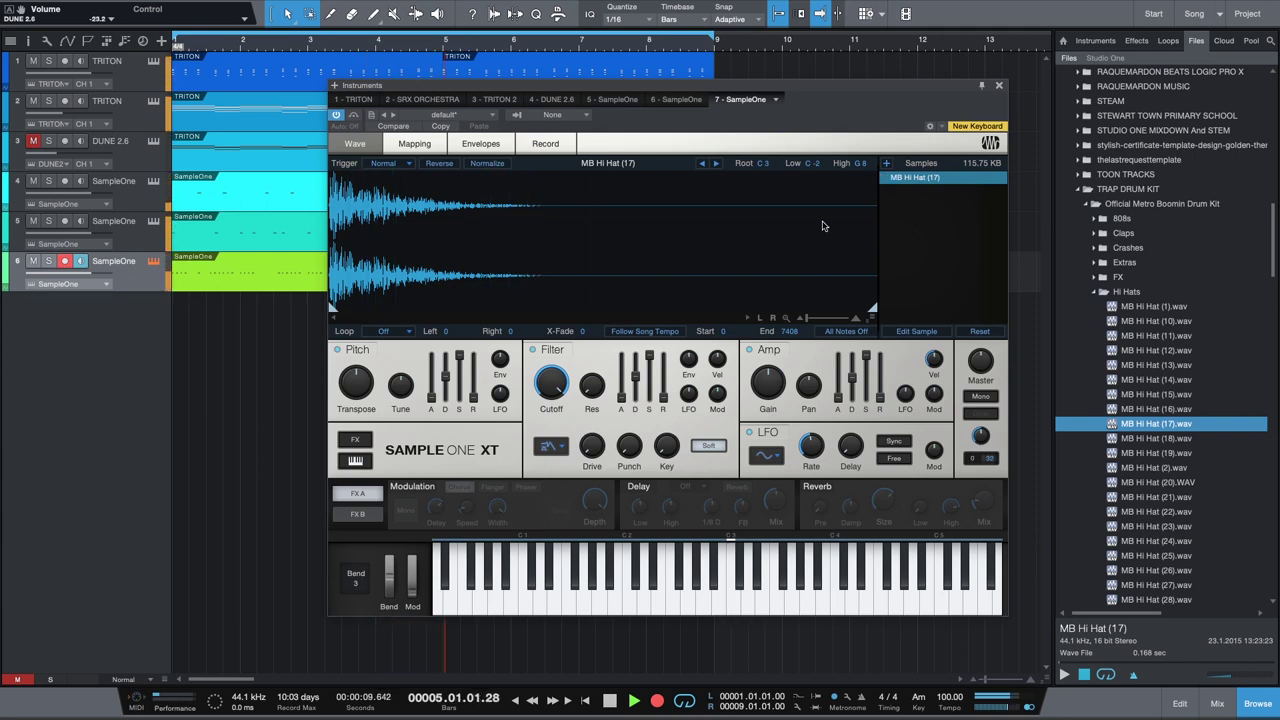
{"action": "key", "text": "space"}
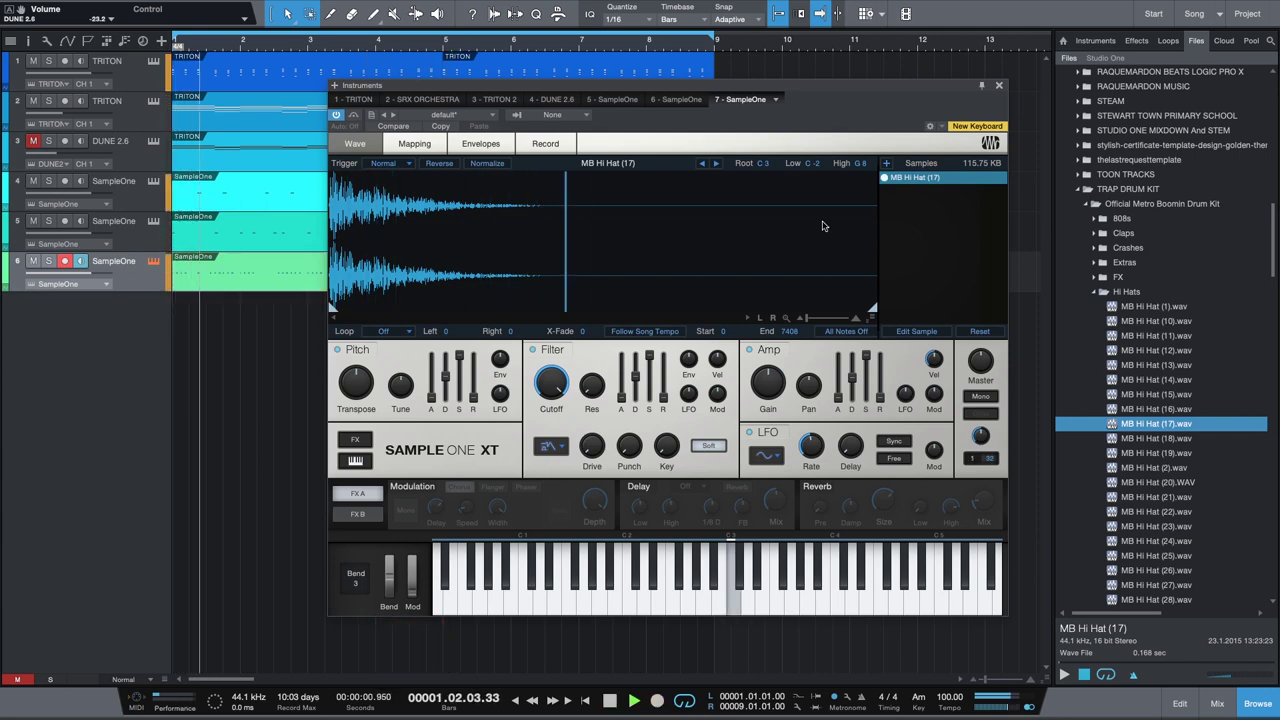
{"action": "left_click", "coordinate": [998, 85]}
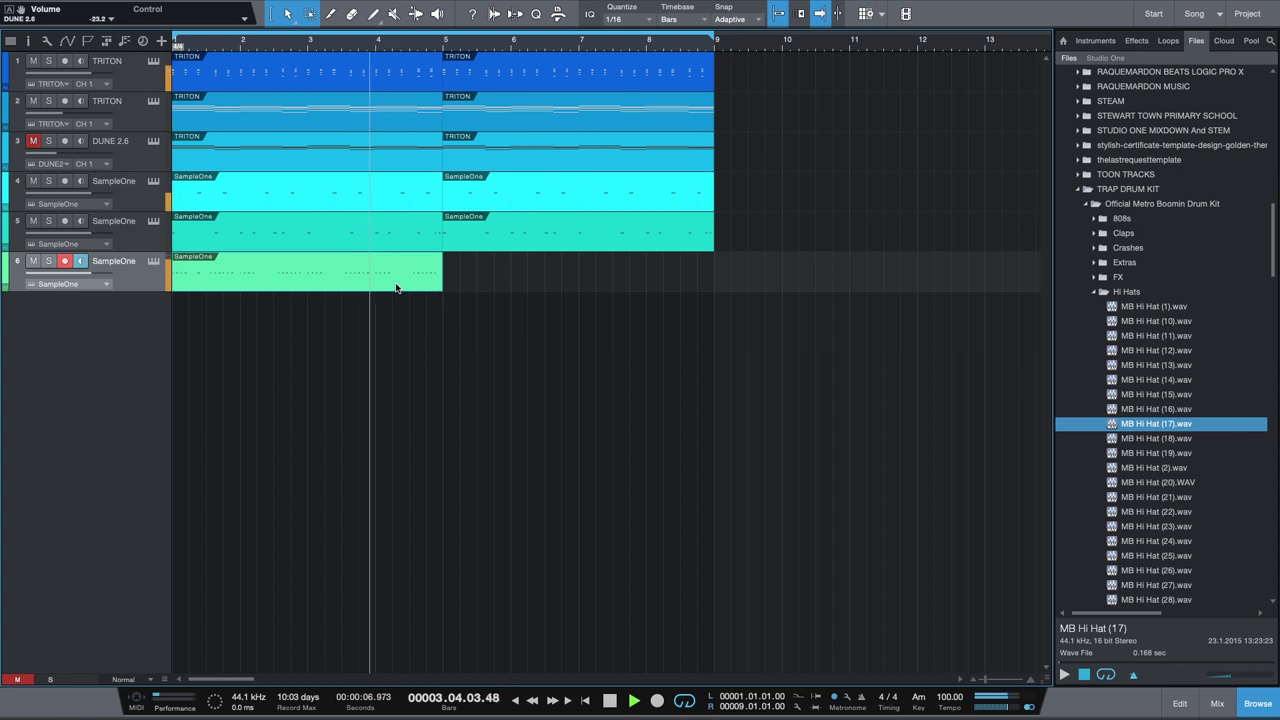
{"action": "key", "text": "d"}
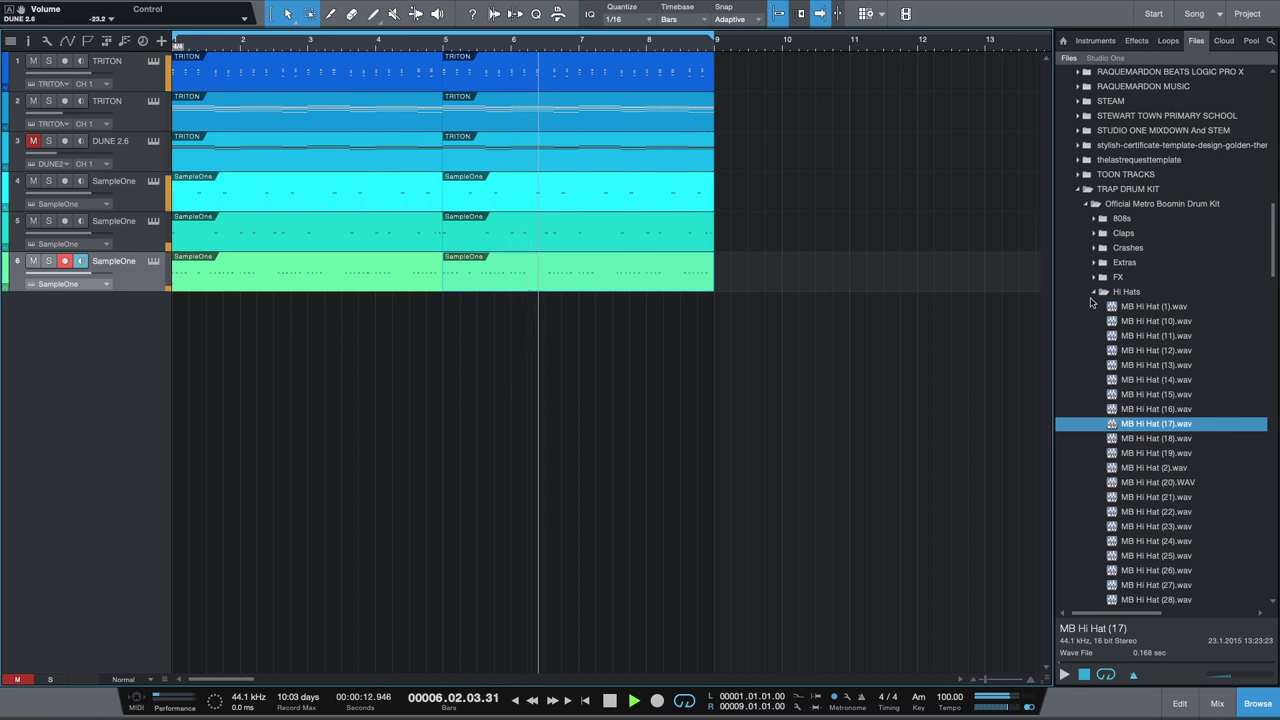
Add another SampleOne instrument as track 7 and open the drum kit's Crashes sample folder.
{"action": "left_click", "coordinate": [1102, 43]}
{"action": "left_click_drag", "start_coordinate": [1130, 484], "coordinate": [134, 330]}
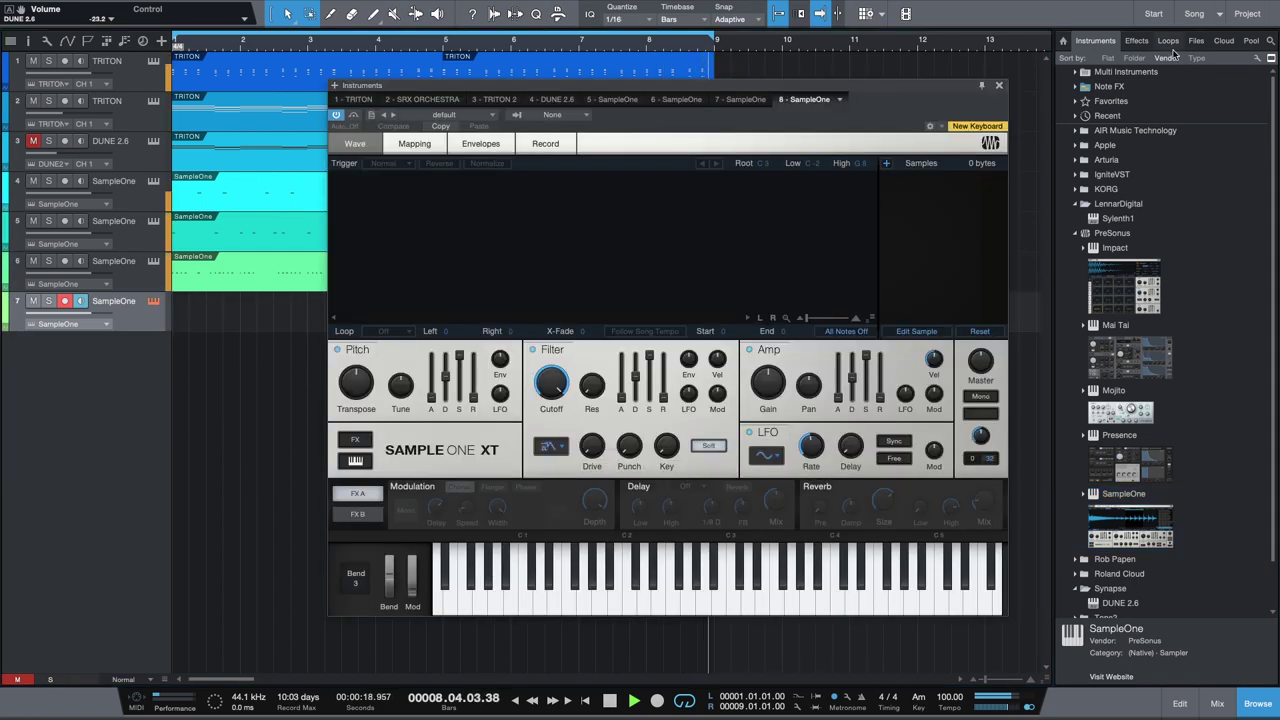
{"action": "left_click", "coordinate": [1196, 40]}
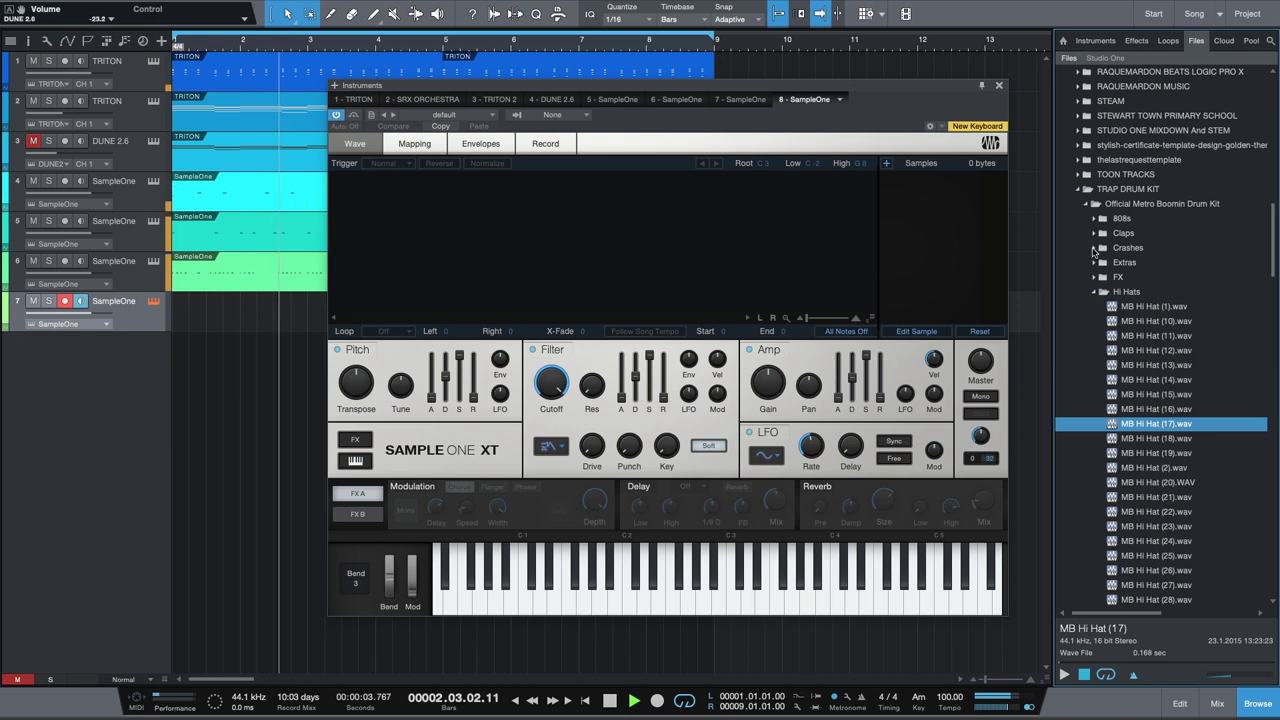
{"action": "left_click", "coordinate": [1092, 248]}
Try out the crash samples in the track 7 SampleOne, keep MB Crash (6) loaded, and close the instrument window.
{"action": "left_click_drag", "start_coordinate": [1162, 265], "coordinate": [621, 270]}
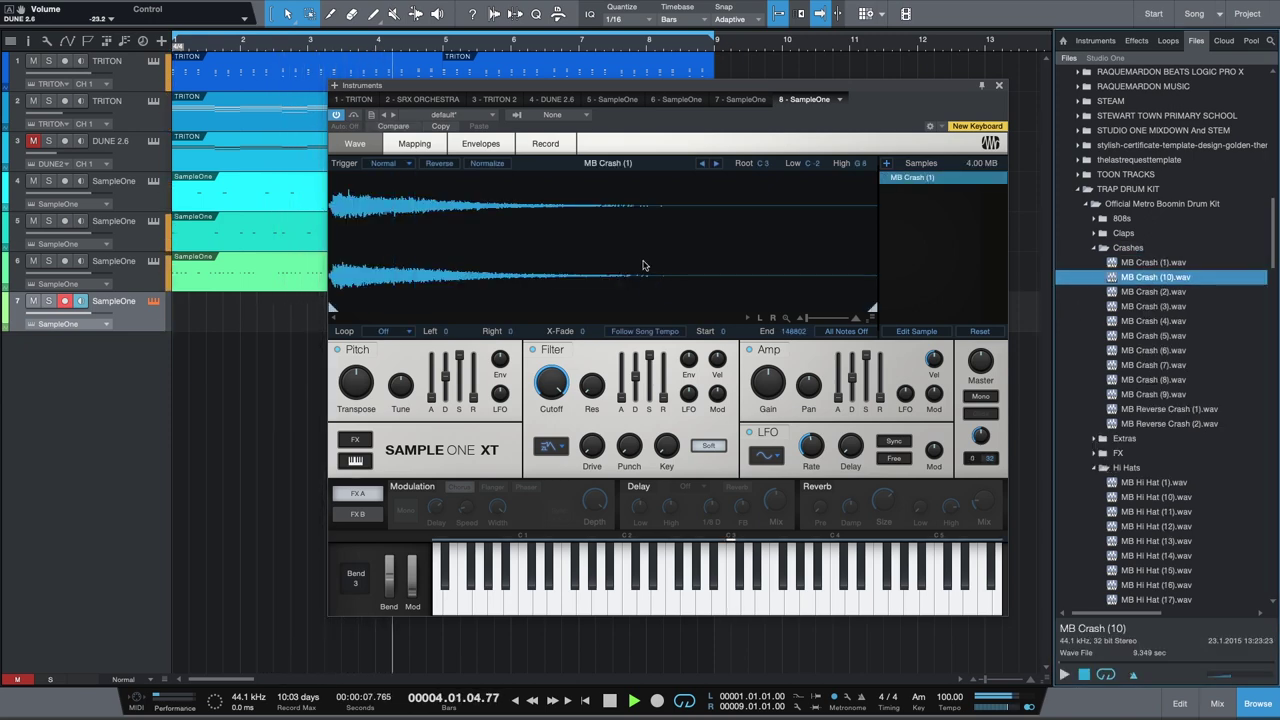
{"action": "key", "text": "Down"}
{"action": "left_click_drag", "start_coordinate": [1150, 291], "coordinate": [770, 252]}
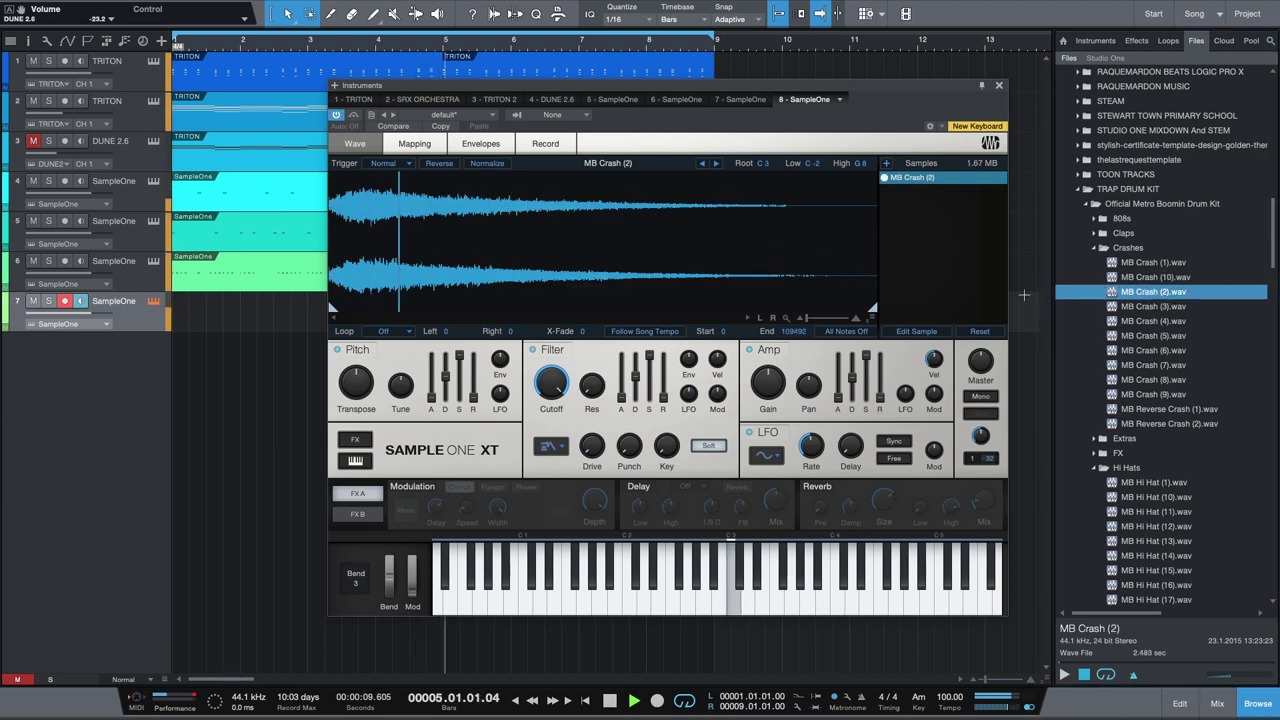
{"action": "key", "text": "Down"}
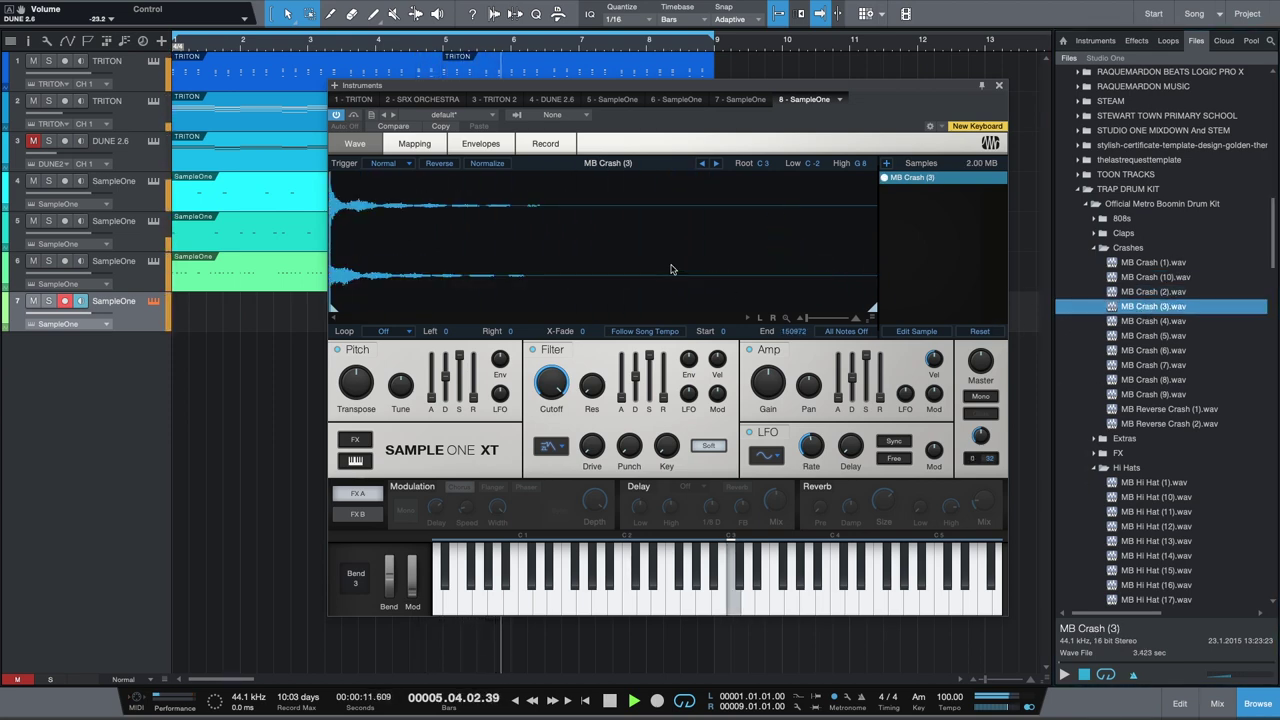
{"action": "left_click_drag", "start_coordinate": [1151, 323], "coordinate": [706, 267]}
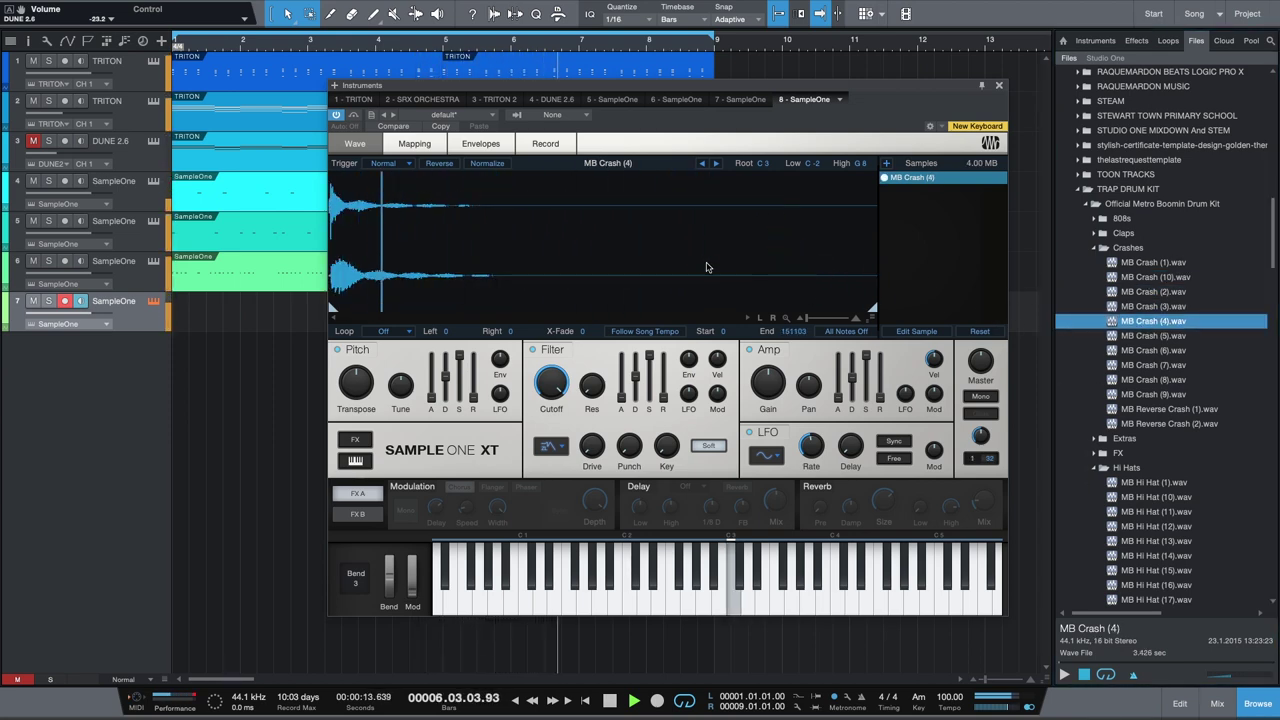
{"action": "left_click_drag", "start_coordinate": [1152, 336], "coordinate": [871, 271]}
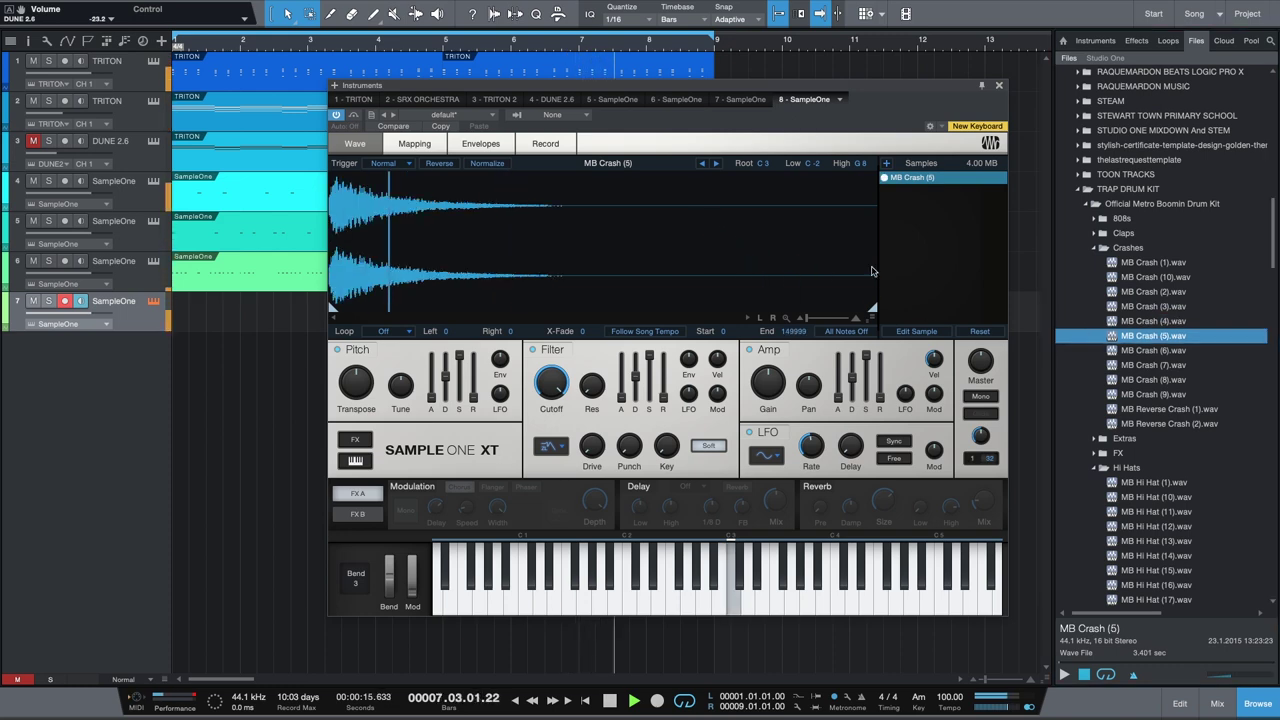
{"action": "left_click_drag", "start_coordinate": [1152, 350], "coordinate": [740, 276]}
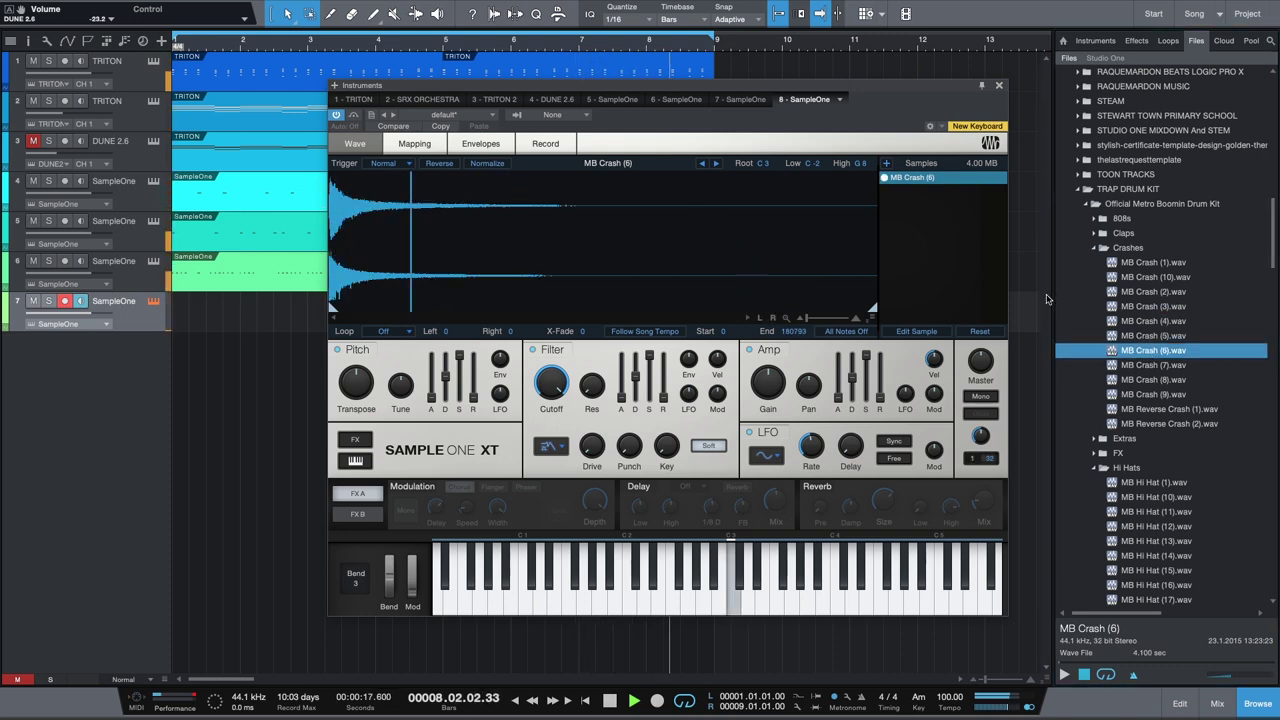
{"action": "left_click", "coordinate": [1001, 86]}
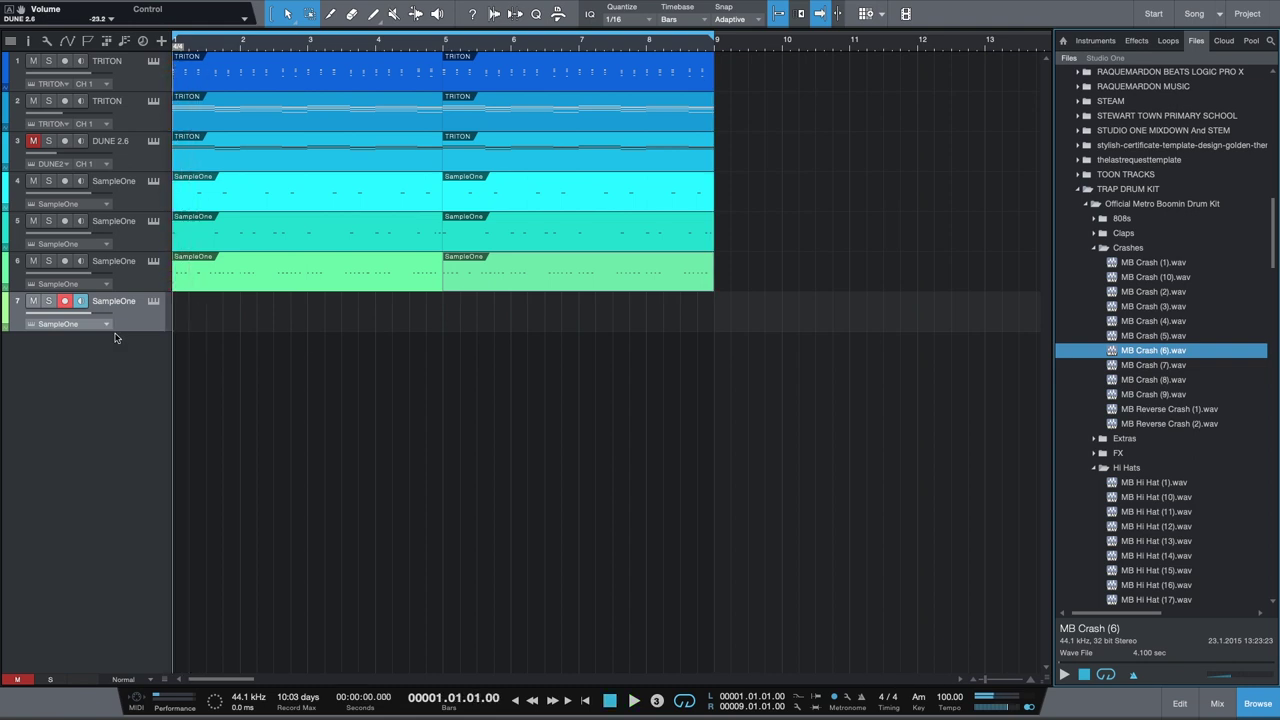
Record a quantized crash hit at bar 1 on track 7, and set the track's volume to -8.7 dB during playback.
{"action": "key", "text": "KP_Multiply"}
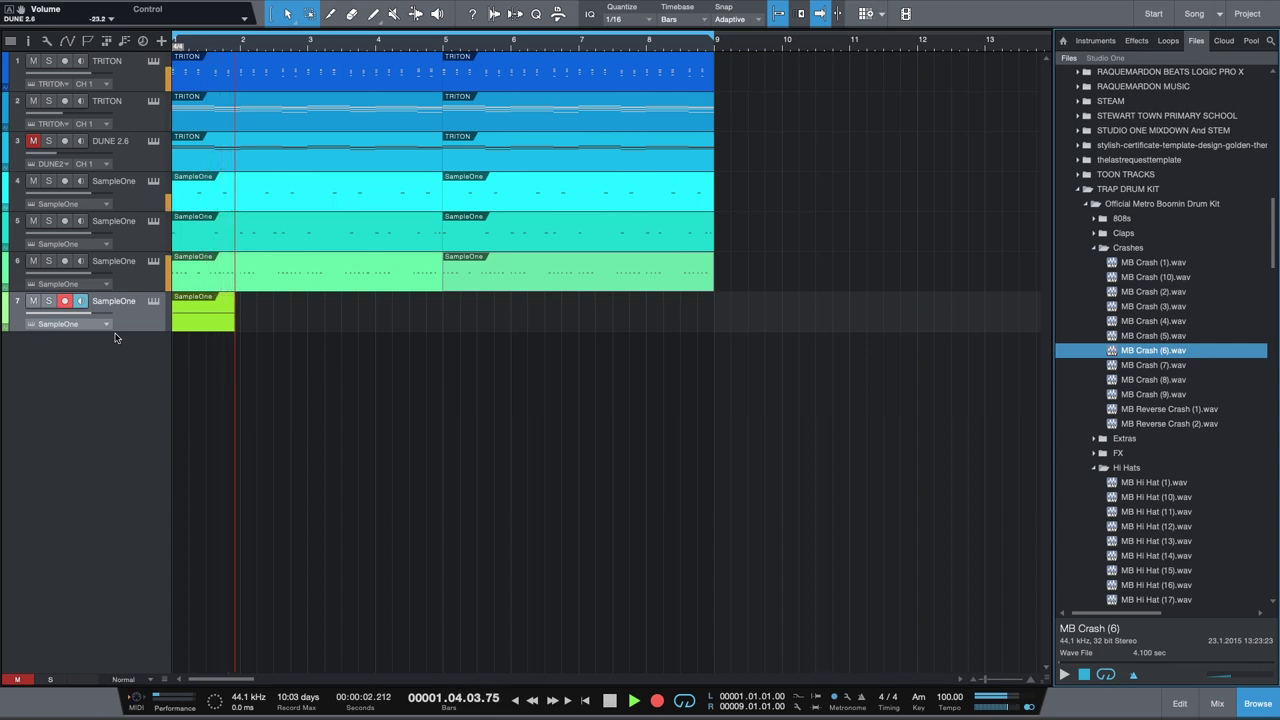
{"action": "key", "text": "space"}
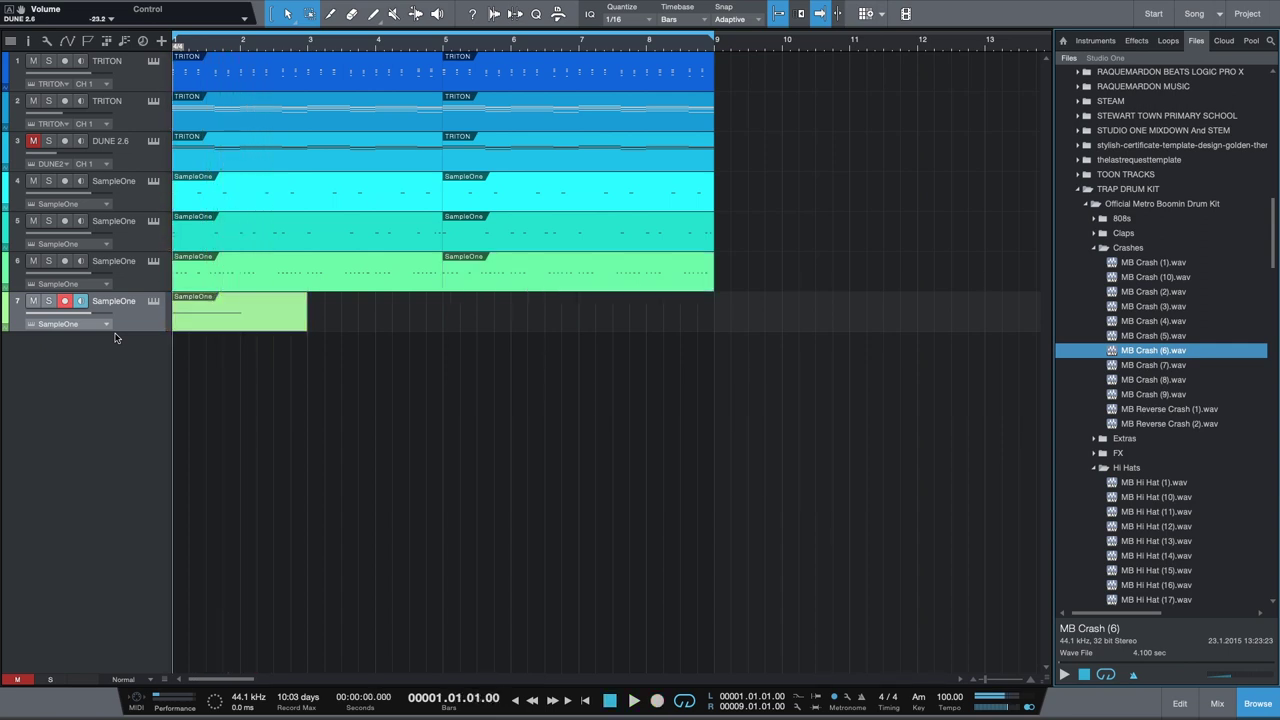
{"action": "key", "text": "q"}
{"action": "key", "text": "space"}
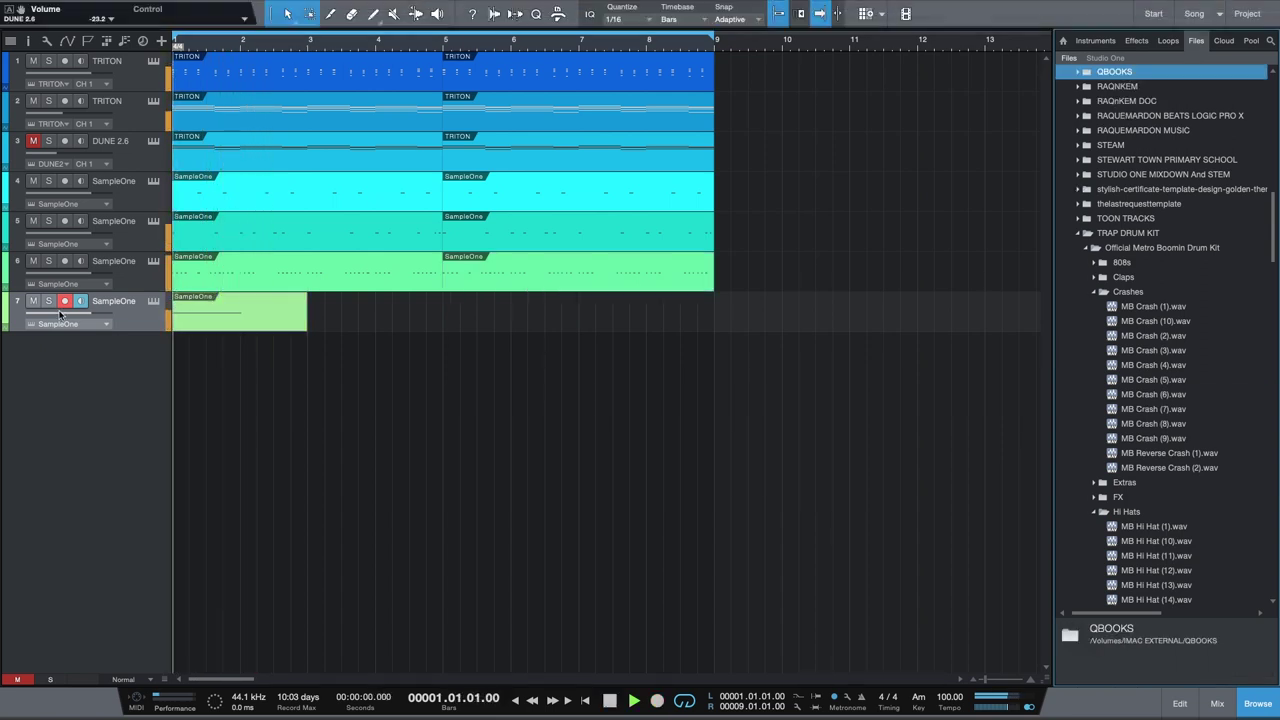
{"action": "mouse_move", "coordinate": [87, 314]}
{"action": "left_mouse_down"}
{"action": "mouse_move", "coordinate": [63, 310]}
{"action": "mouse_move", "coordinate": [83, 317]}
{"action": "left_mouse_up"}
{"action": "key", "text": "space"}
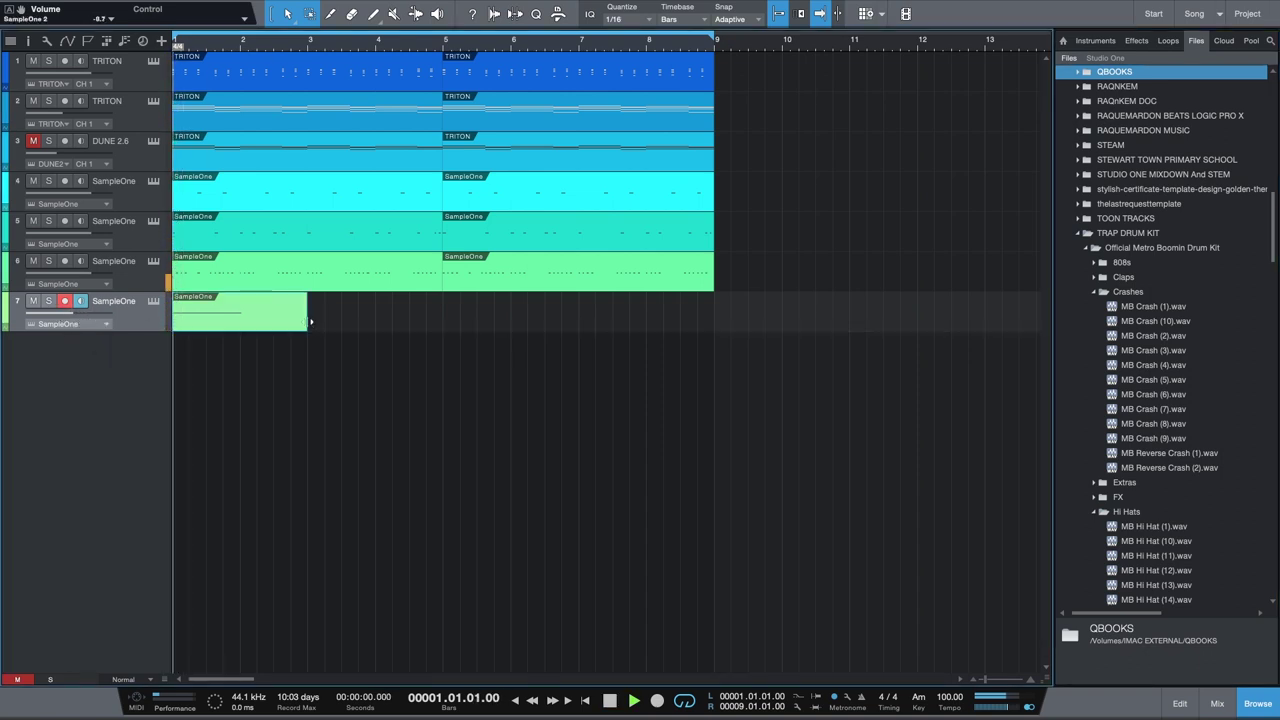
Trim the crash part to end at bar 2 and place a copy of it at bar 5.
{"action": "left_click_drag", "start_coordinate": [306, 318], "coordinate": [243, 326]}
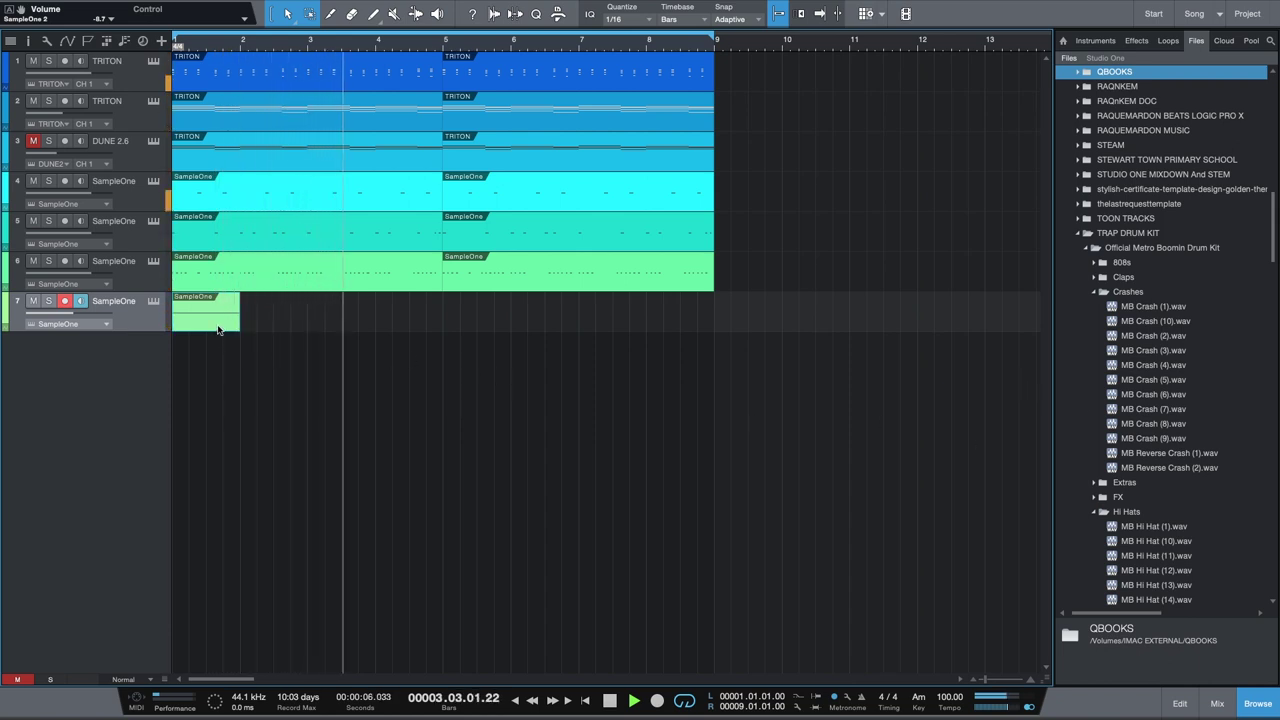
{"action": "left_click_drag", "start_coordinate": [218, 329], "coordinate": [503, 331]}
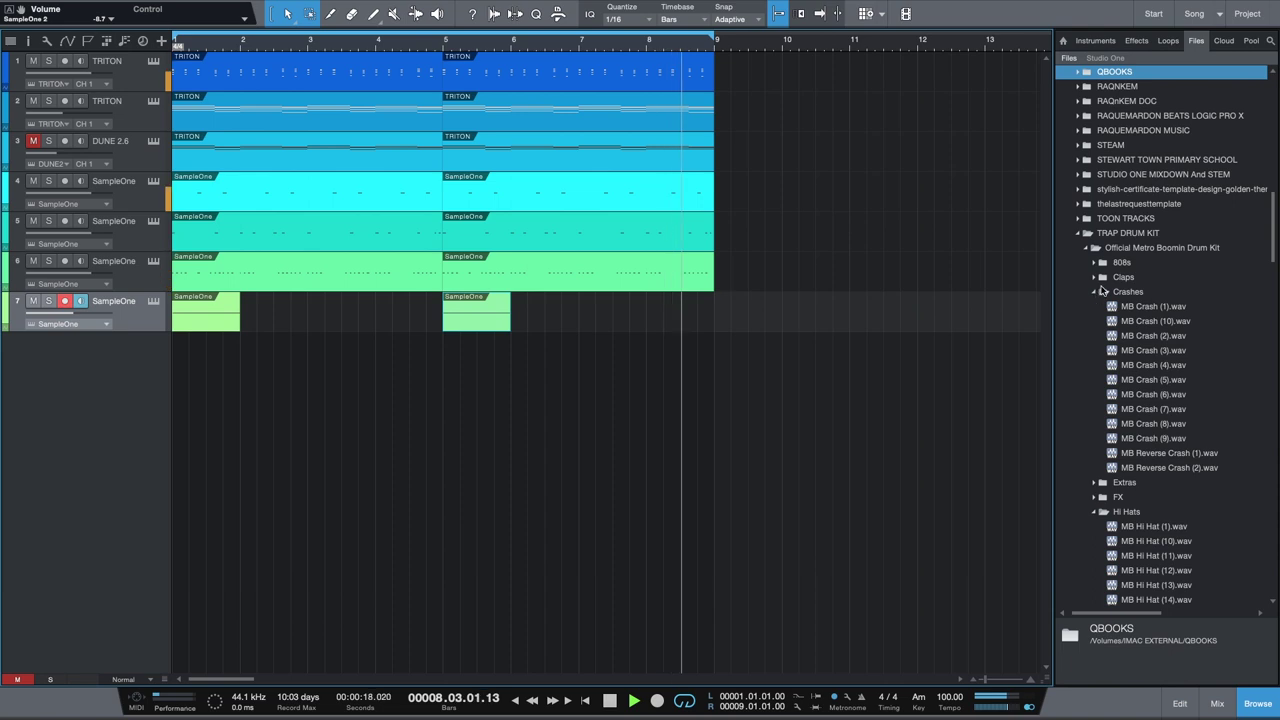
Add a SampleOne instrument as track 8 and open the drum kit's Claps sample folder.
{"action": "key", "text": "F6"}
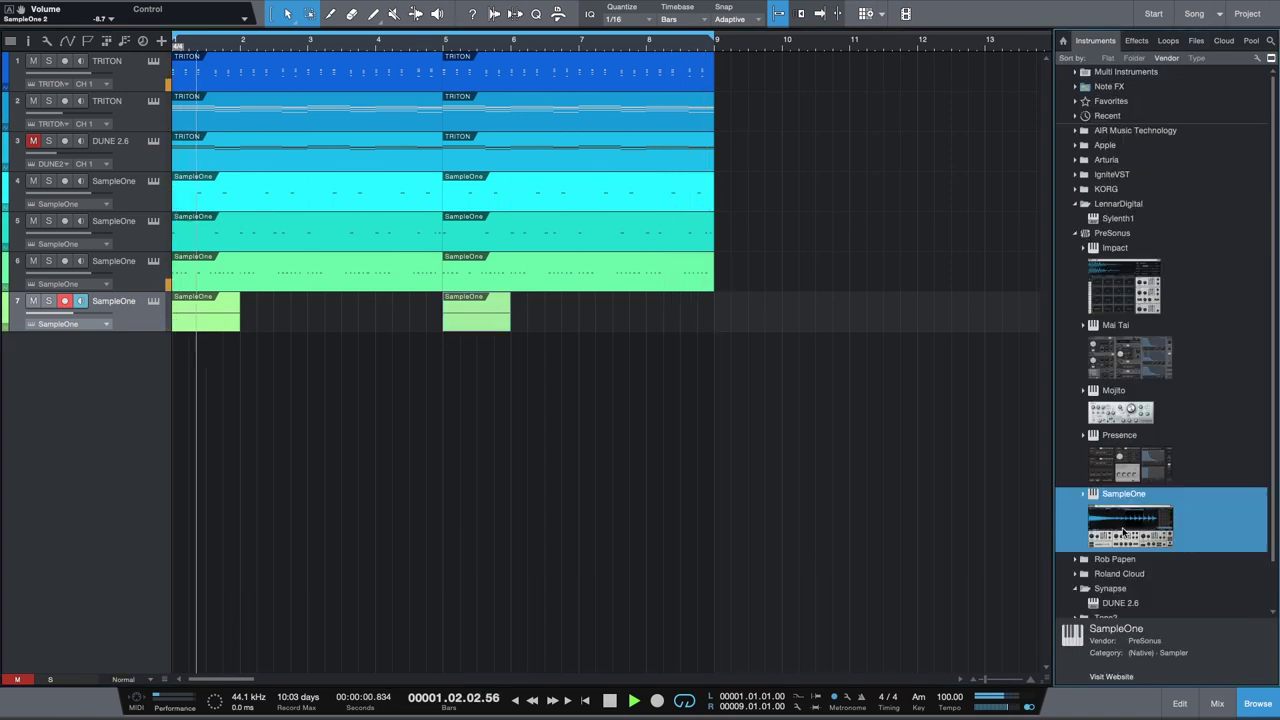
{"action": "left_click_drag", "start_coordinate": [1130, 525], "coordinate": [43, 462]}
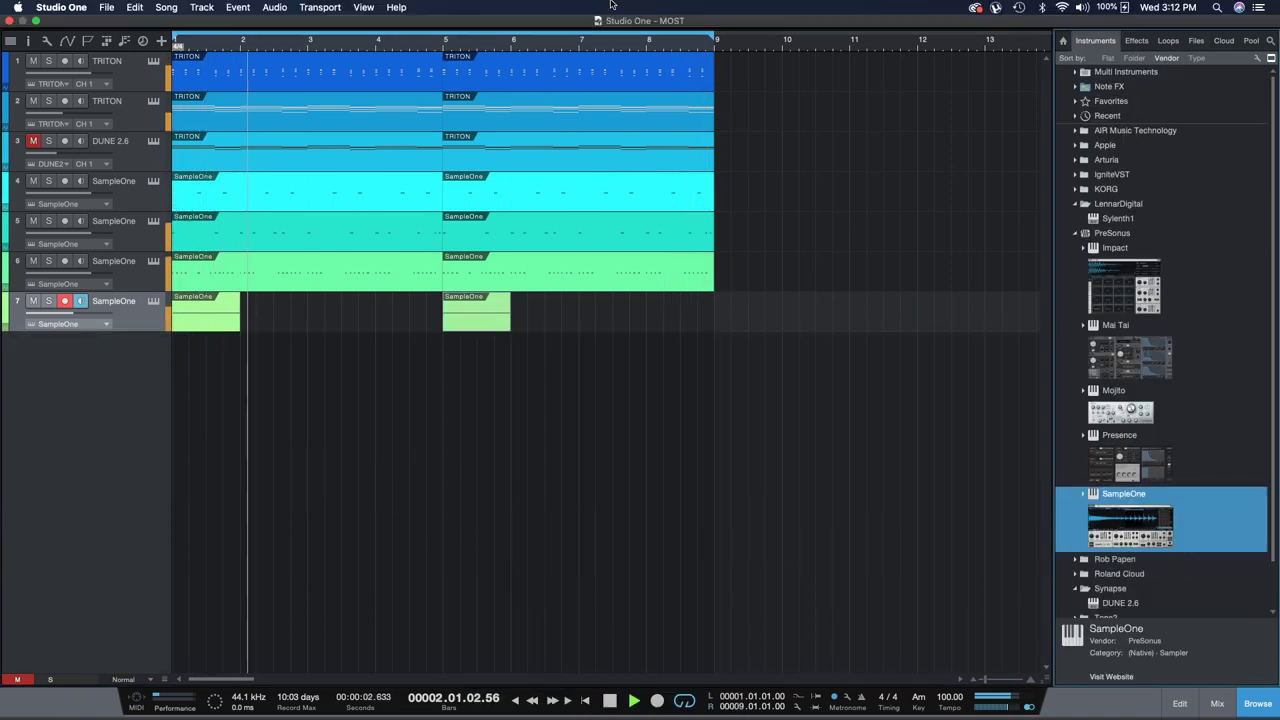
{"action": "left_click_drag", "start_coordinate": [1140, 525], "coordinate": [120, 371]}
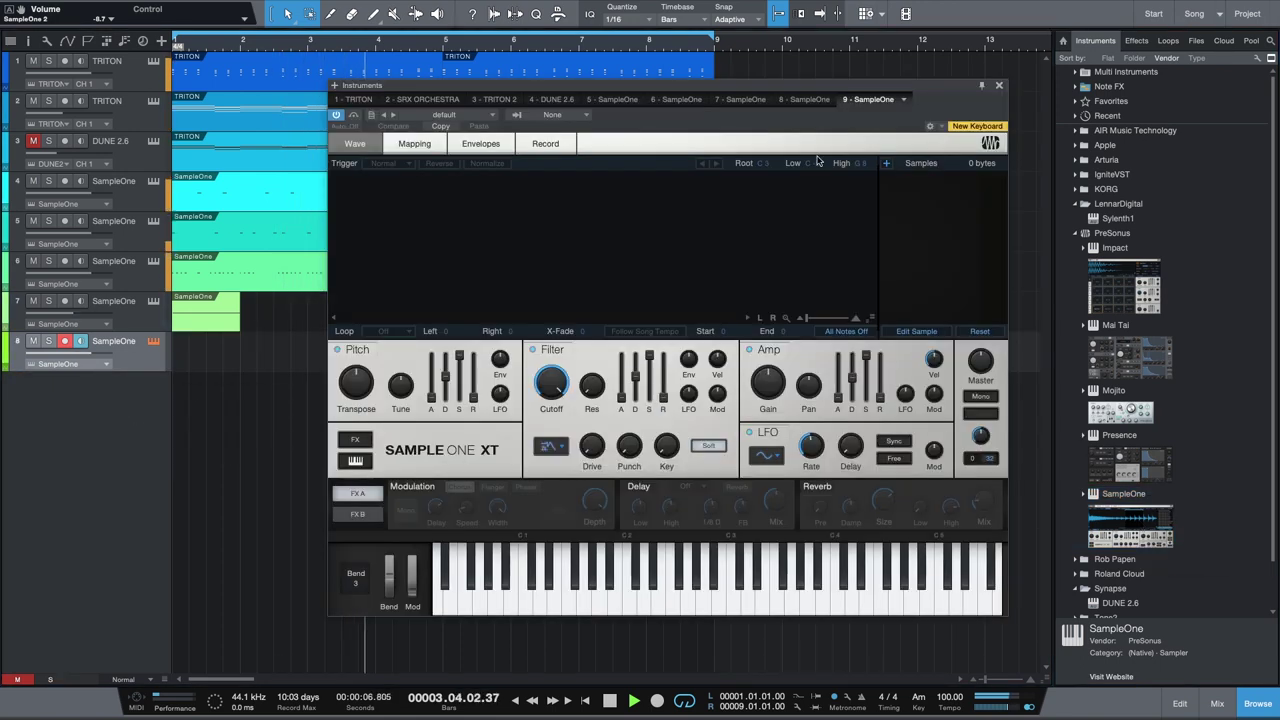
{"action": "left_click_drag", "start_coordinate": [857, 90], "coordinate": [727, 90]}
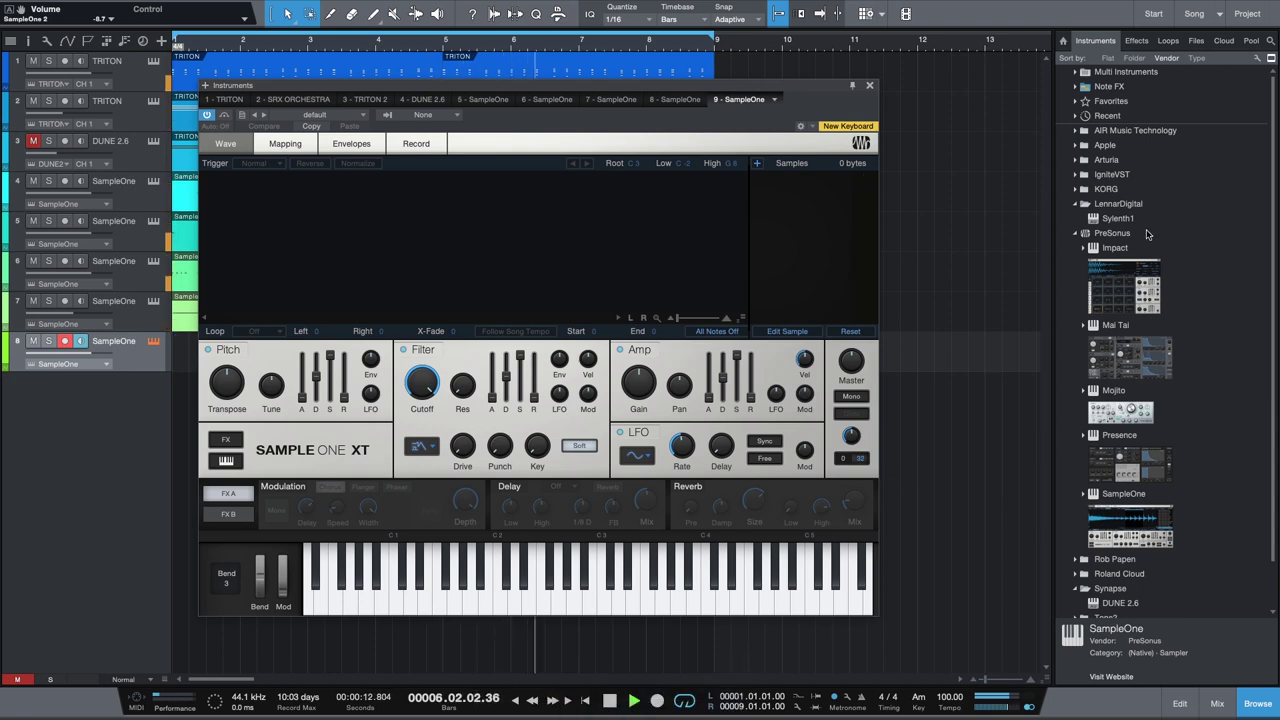
{"action": "left_click", "coordinate": [1195, 41]}
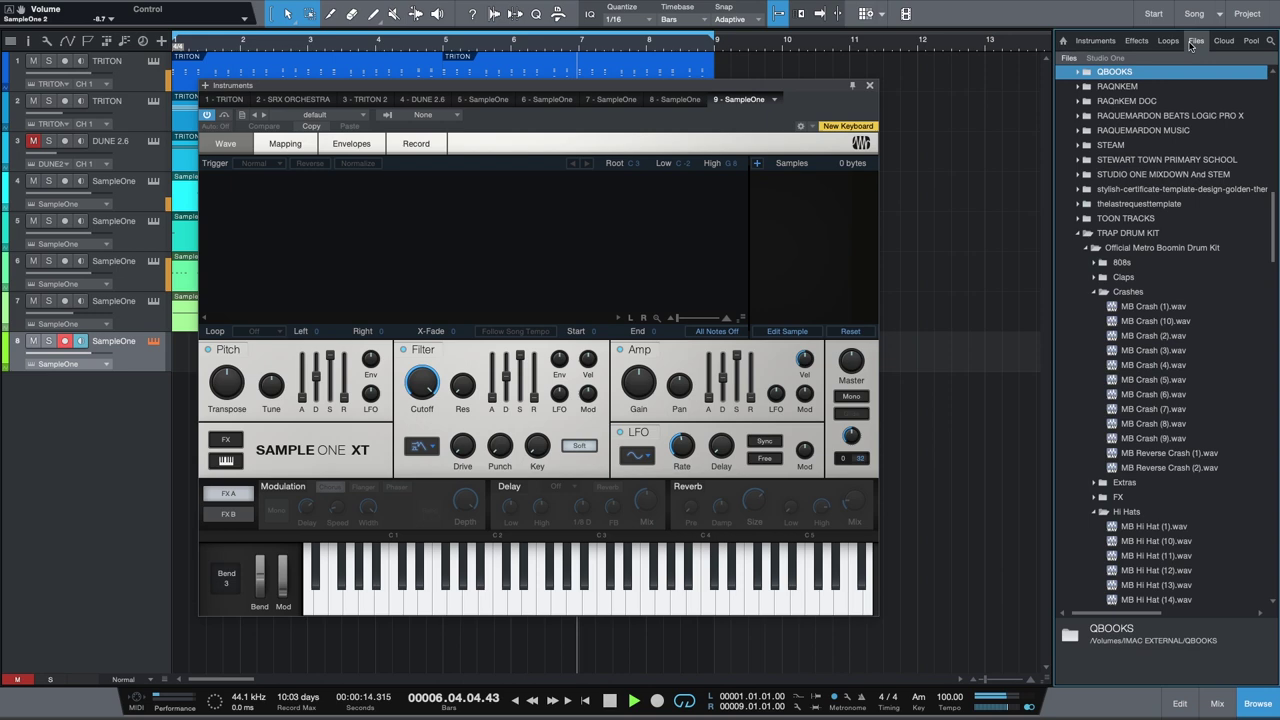
{"action": "left_click", "coordinate": [1099, 278]}
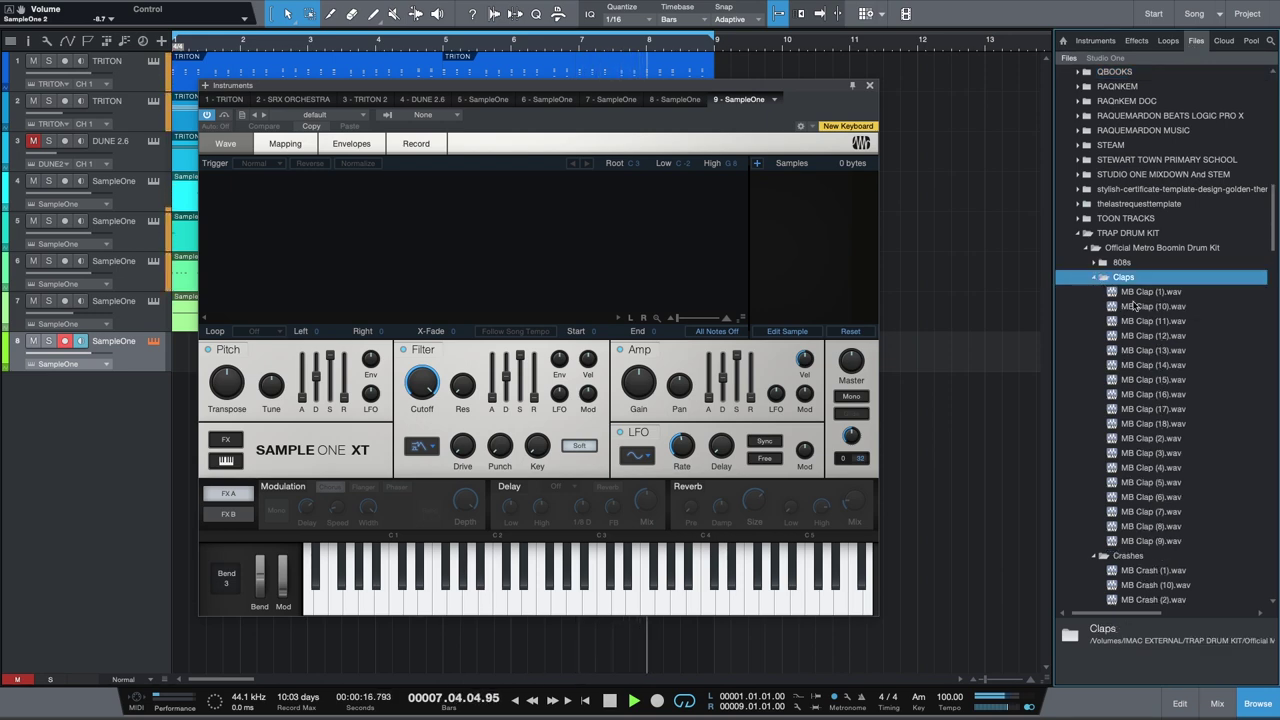
Audition MB Clap (1), (10), (11) and (12) in track 8's sampler, ending with MB Clap (13) loaded.
{"action": "left_click_drag", "start_coordinate": [1150, 293], "coordinate": [700, 272]}
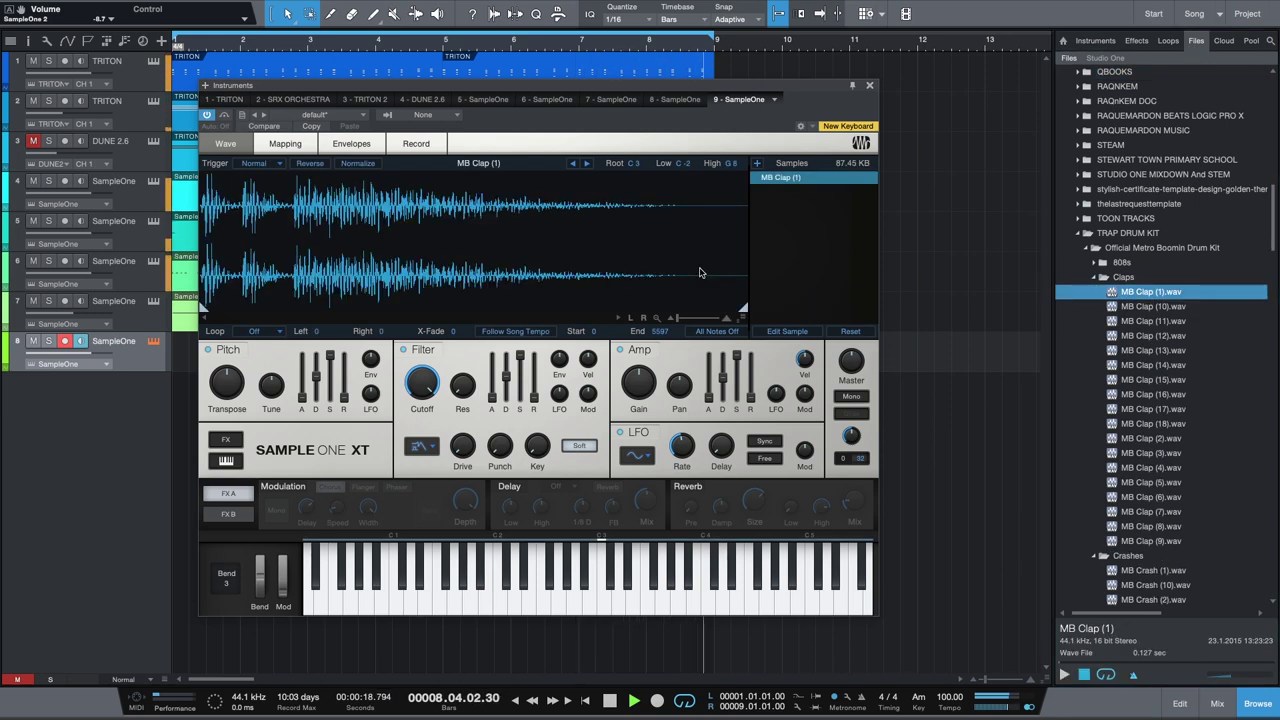
{"action": "left_click_drag", "start_coordinate": [1110, 306], "coordinate": [627, 274]}
{"action": "left_click_drag", "start_coordinate": [1150, 321], "coordinate": [598, 288]}
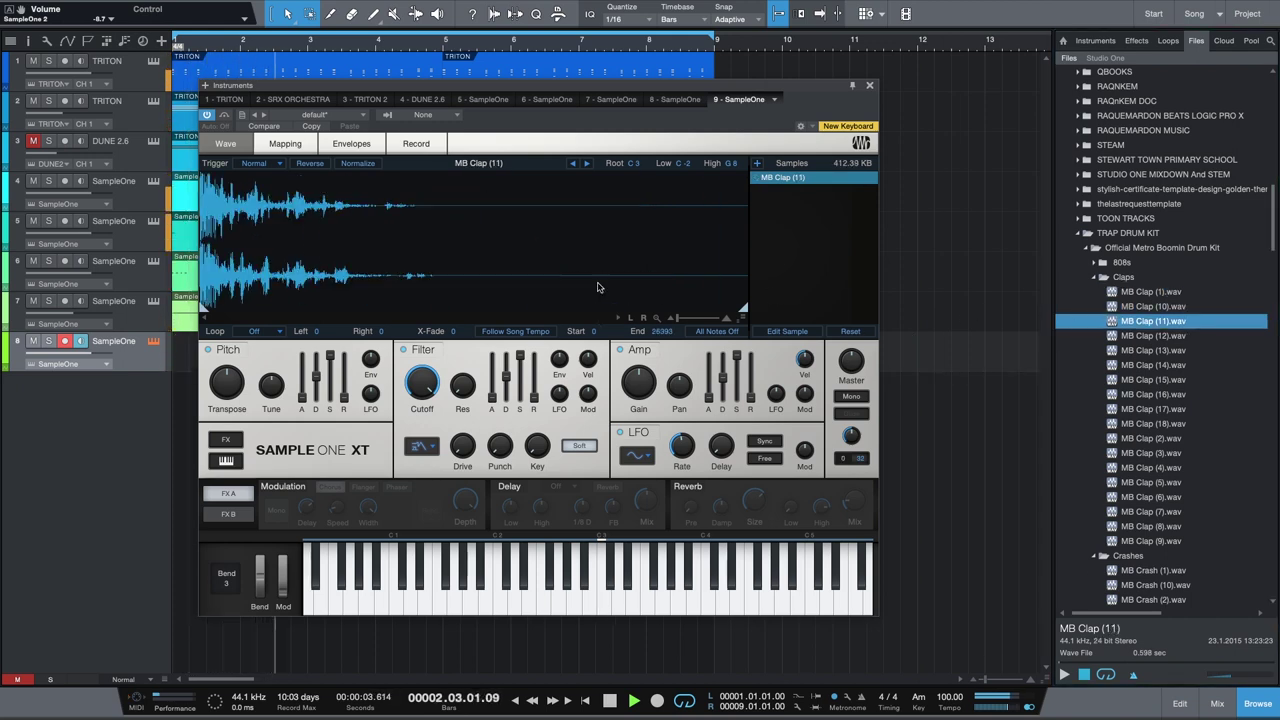
{"action": "left_click_drag", "start_coordinate": [1150, 336], "coordinate": [660, 272]}
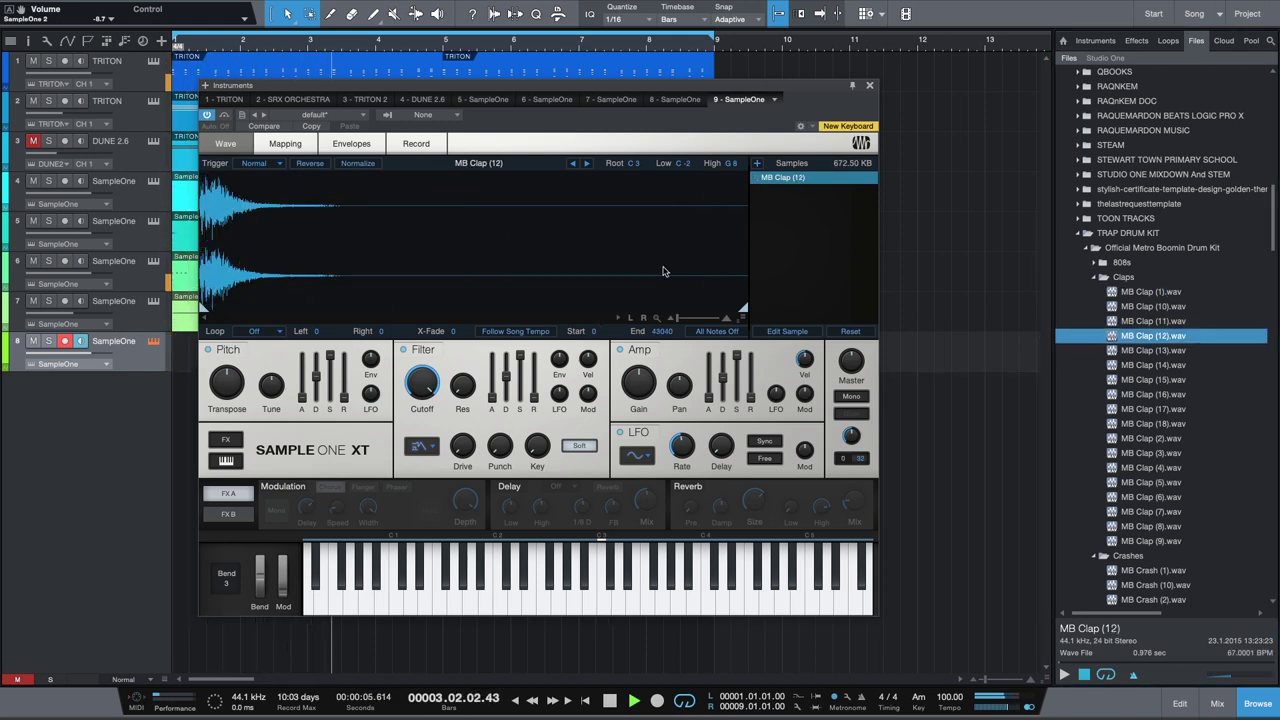
{"action": "left_click_drag", "start_coordinate": [1110, 352], "coordinate": [644, 255]}
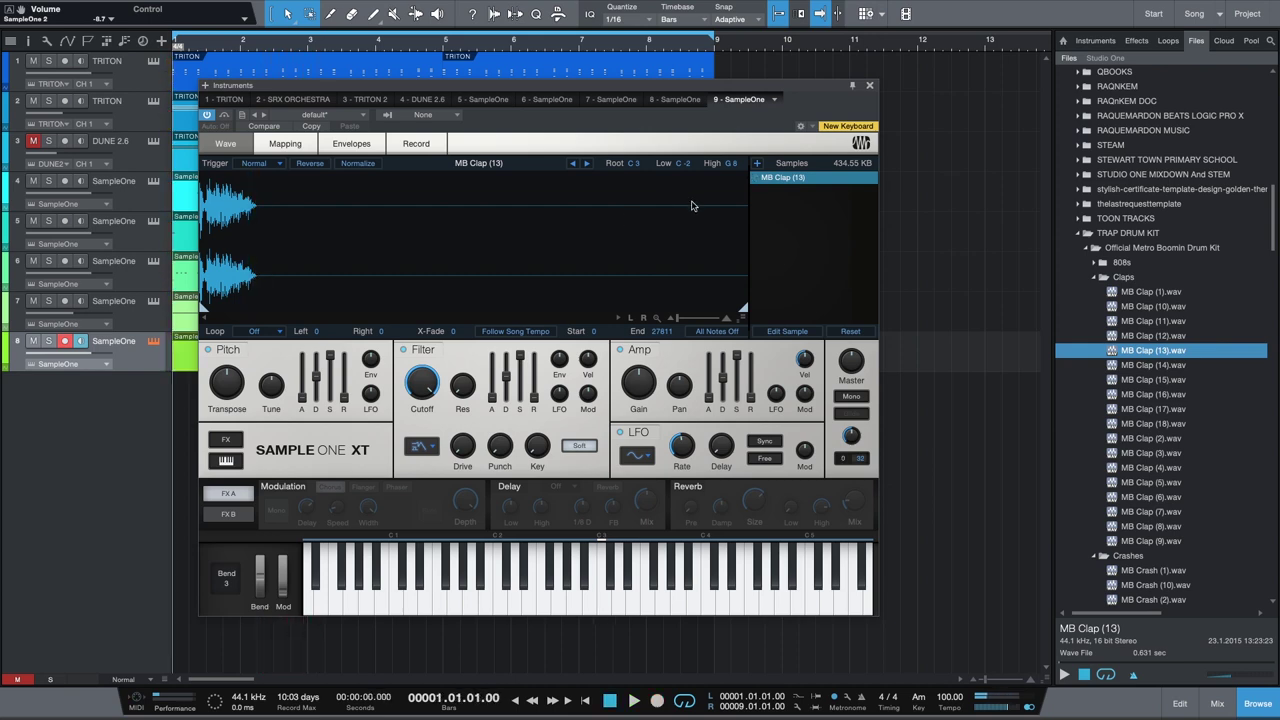
{"action": "left_click", "coordinate": [870, 86]}
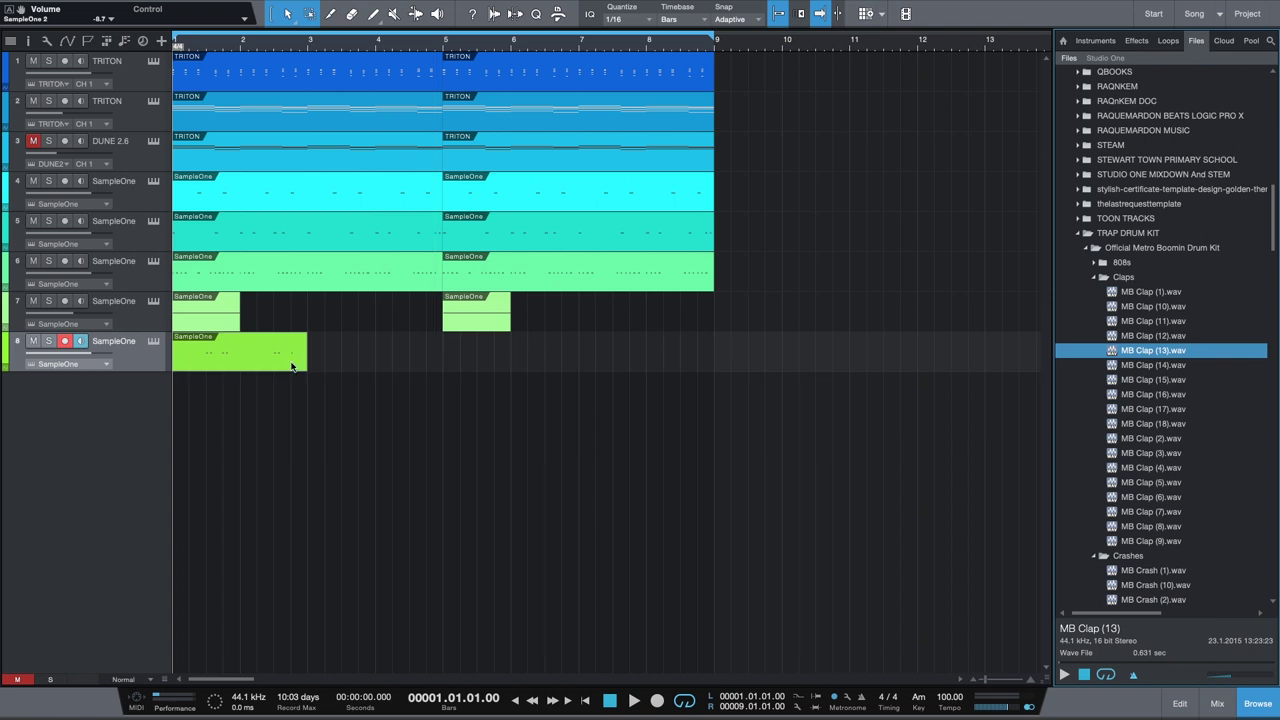
Delete the two-bar take on track 8 and record a new clap pattern across the eight-bar loop.
{"action": "key", "text": "Delete"}
{"action": "key", "text": "space"}
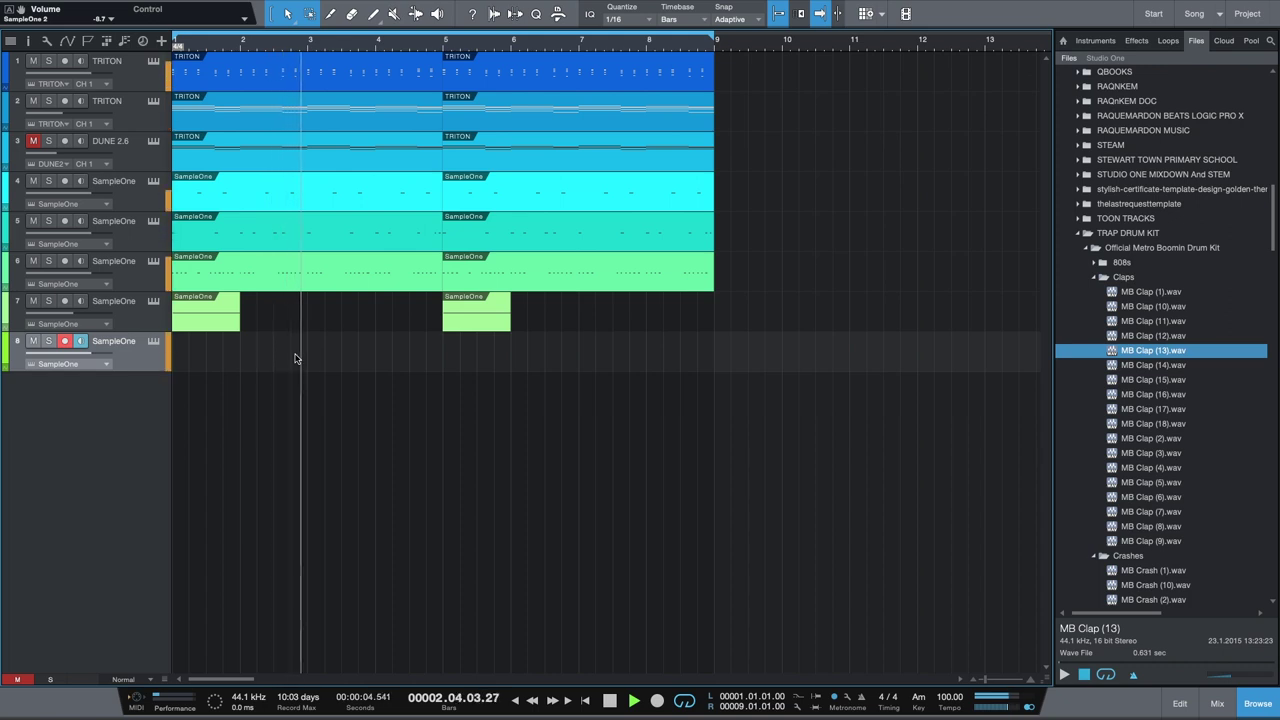
{"action": "key", "text": "space"}
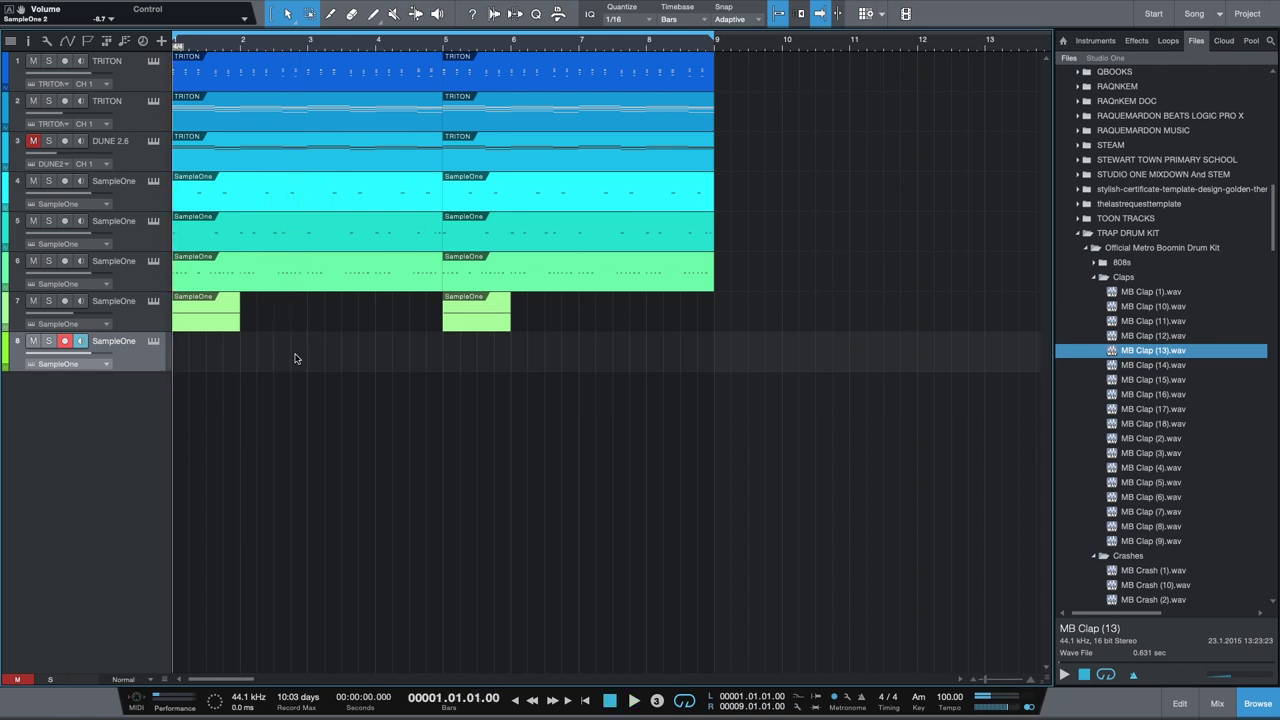
{"action": "key", "text": "KP_Multiply"}
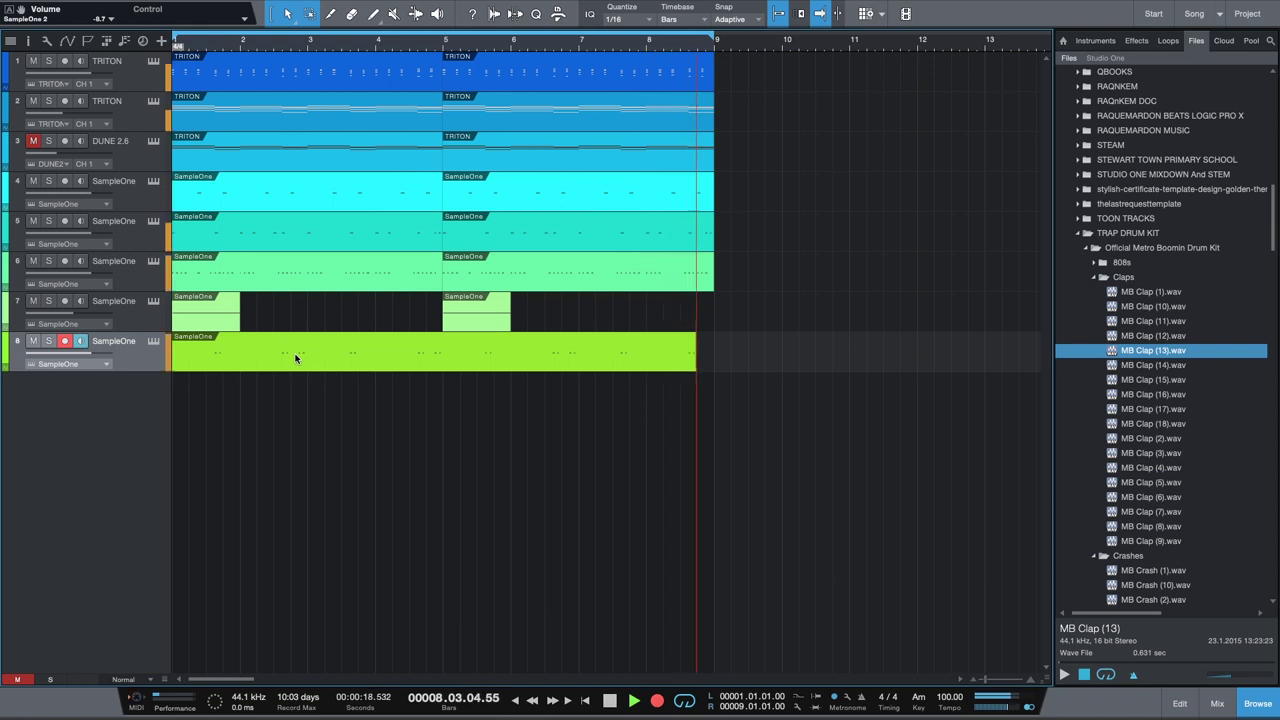
{"action": "key", "text": "space"}
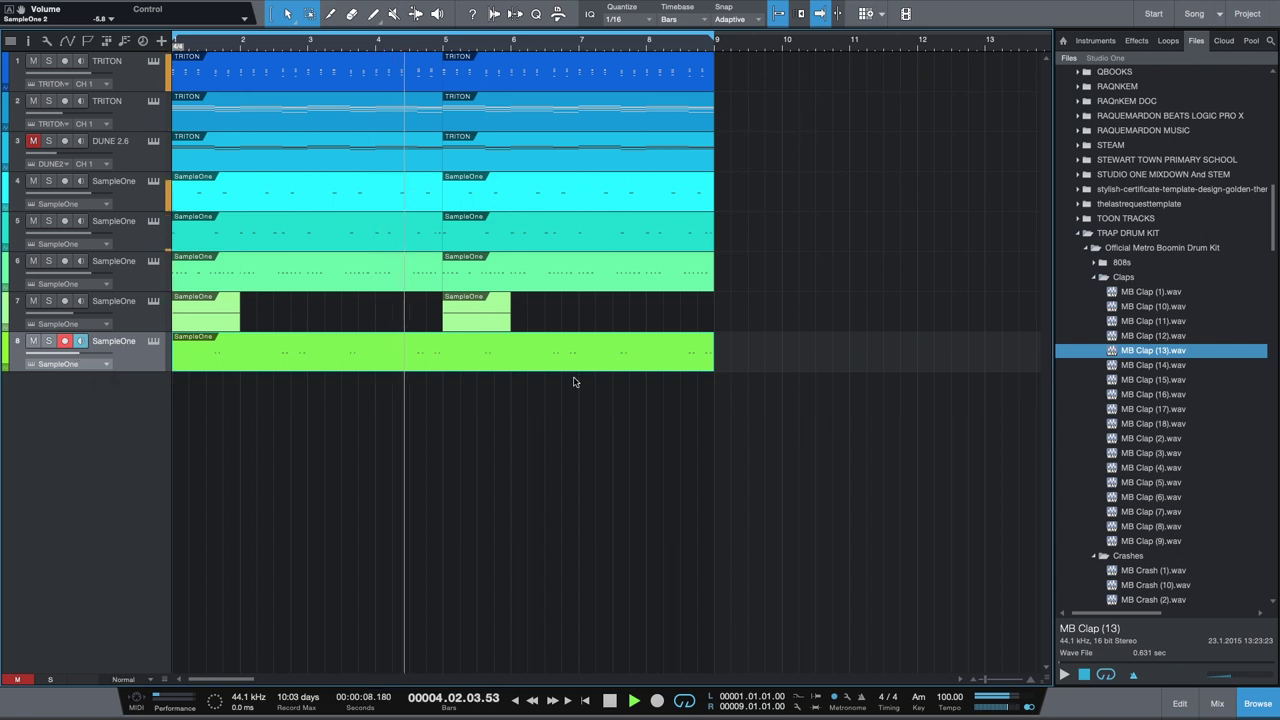
Replace track 8's sample with MB Clap (16) after trying (14) and (15), and set the track volume to -4.5 dB.
{"action": "left_click", "coordinate": [154, 341]}
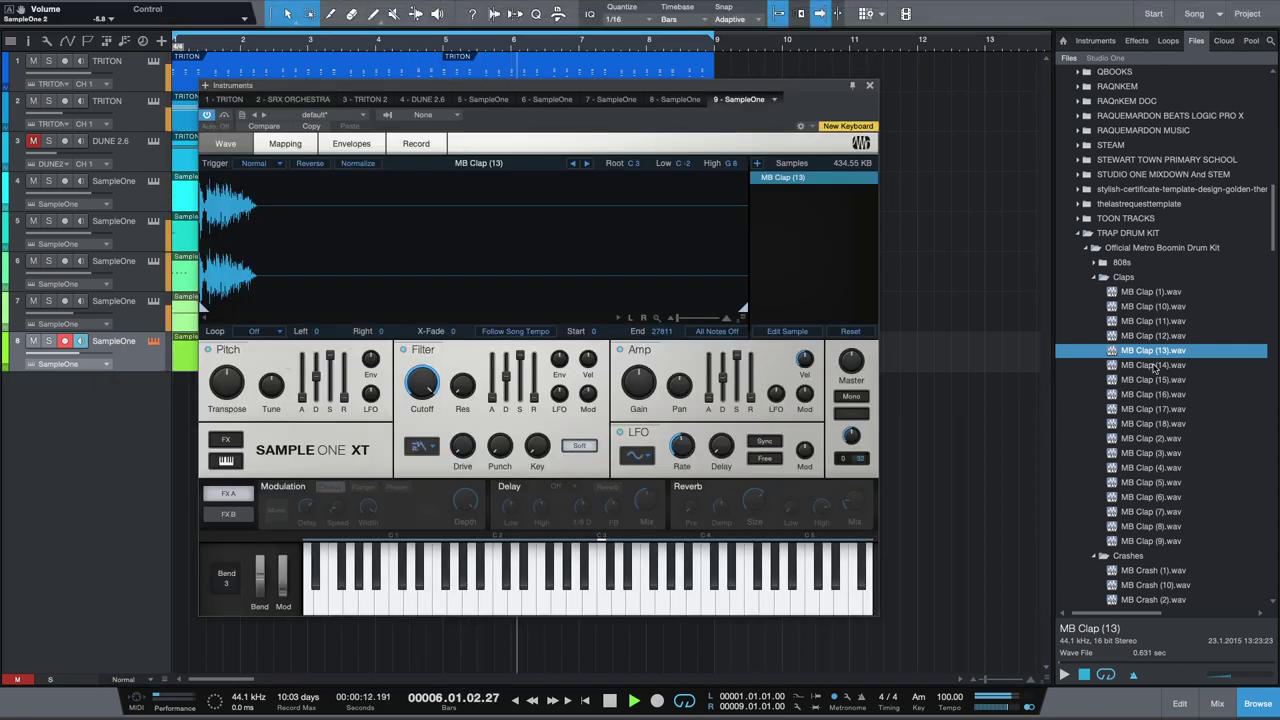
{"action": "left_click_drag", "start_coordinate": [1183, 366], "coordinate": [681, 277]}
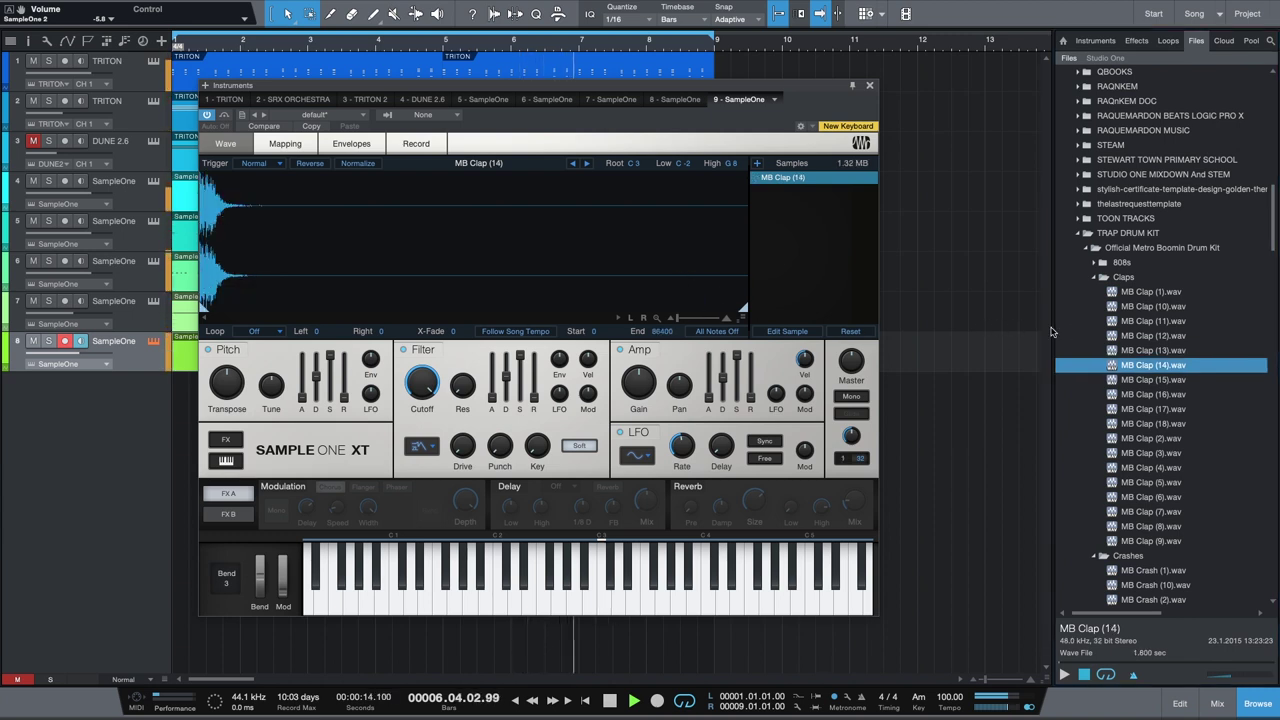
{"action": "left_click_drag", "start_coordinate": [1120, 381], "coordinate": [637, 274]}
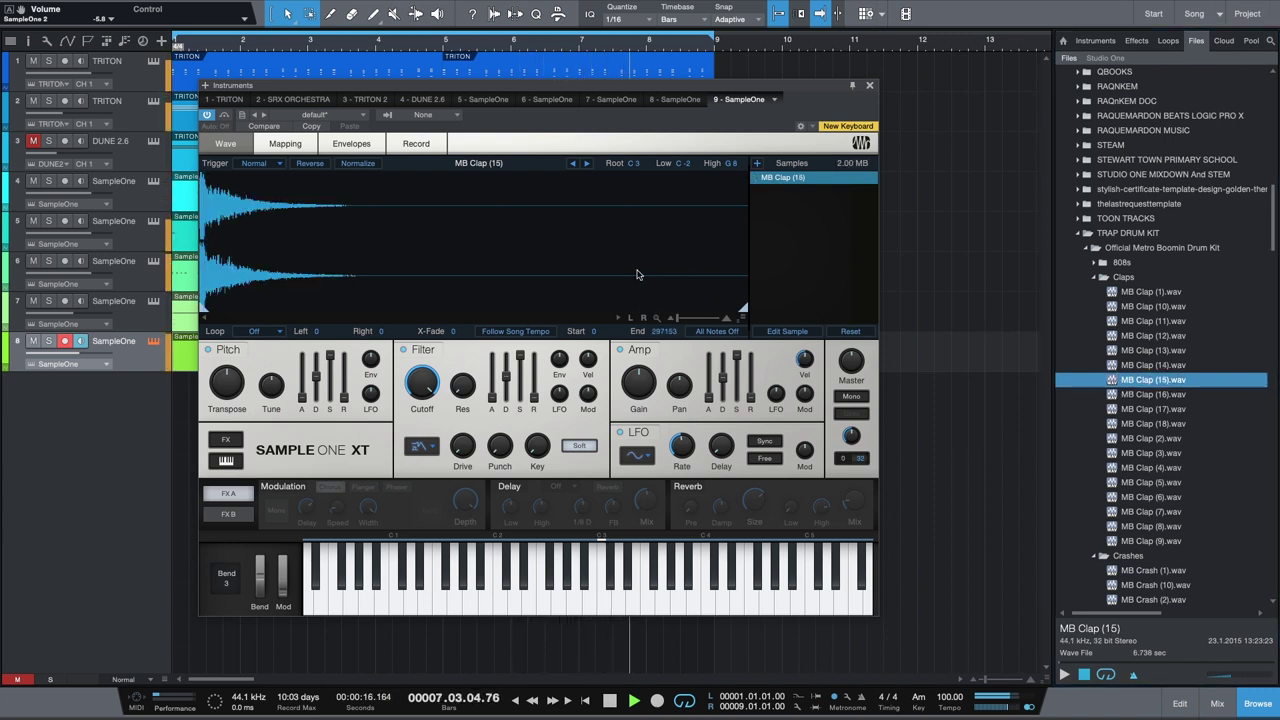
{"action": "left_click_drag", "start_coordinate": [1150, 394], "coordinate": [688, 246]}
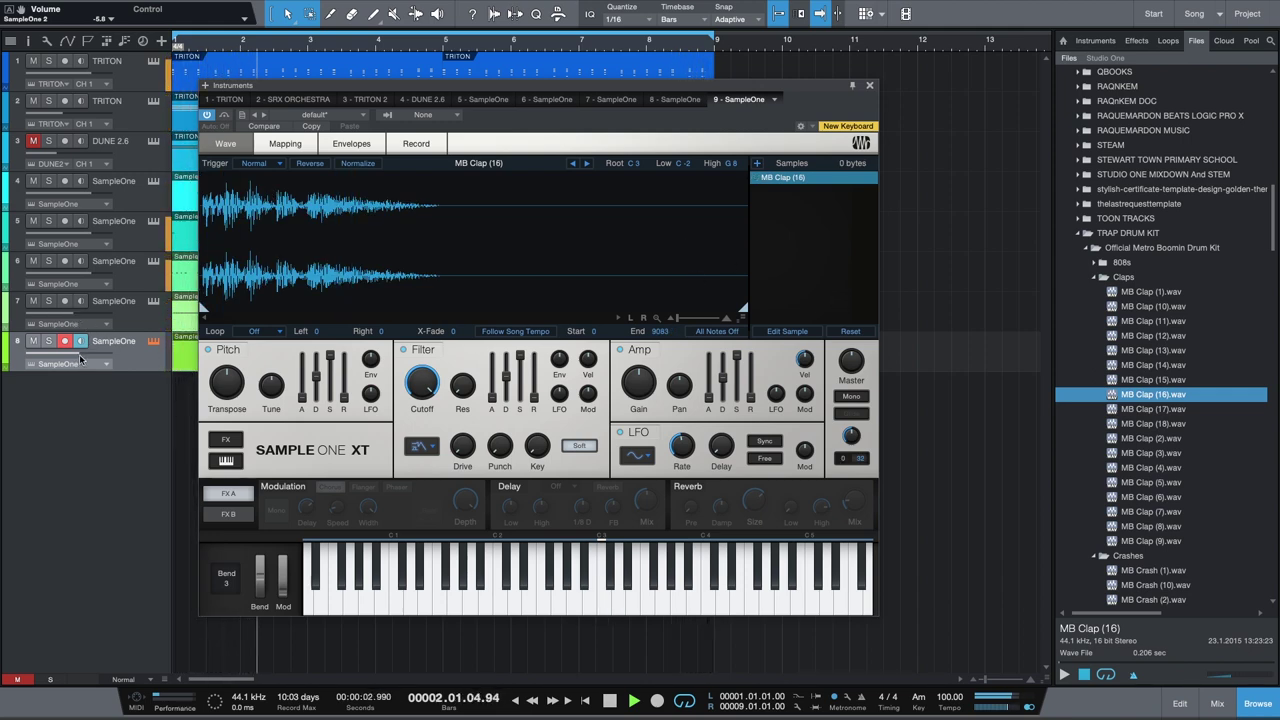
{"action": "left_click_drag", "start_coordinate": [81, 360], "coordinate": [84, 358]}
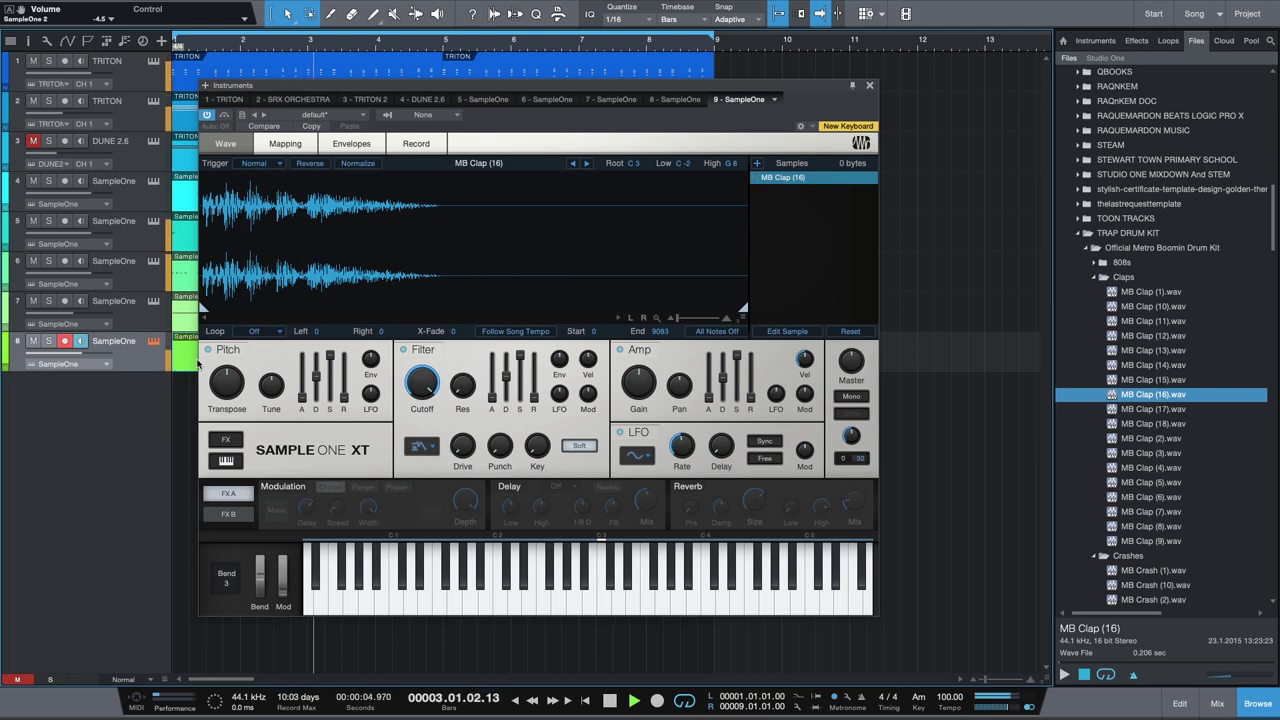
{"action": "left_click", "coordinate": [869, 86]}
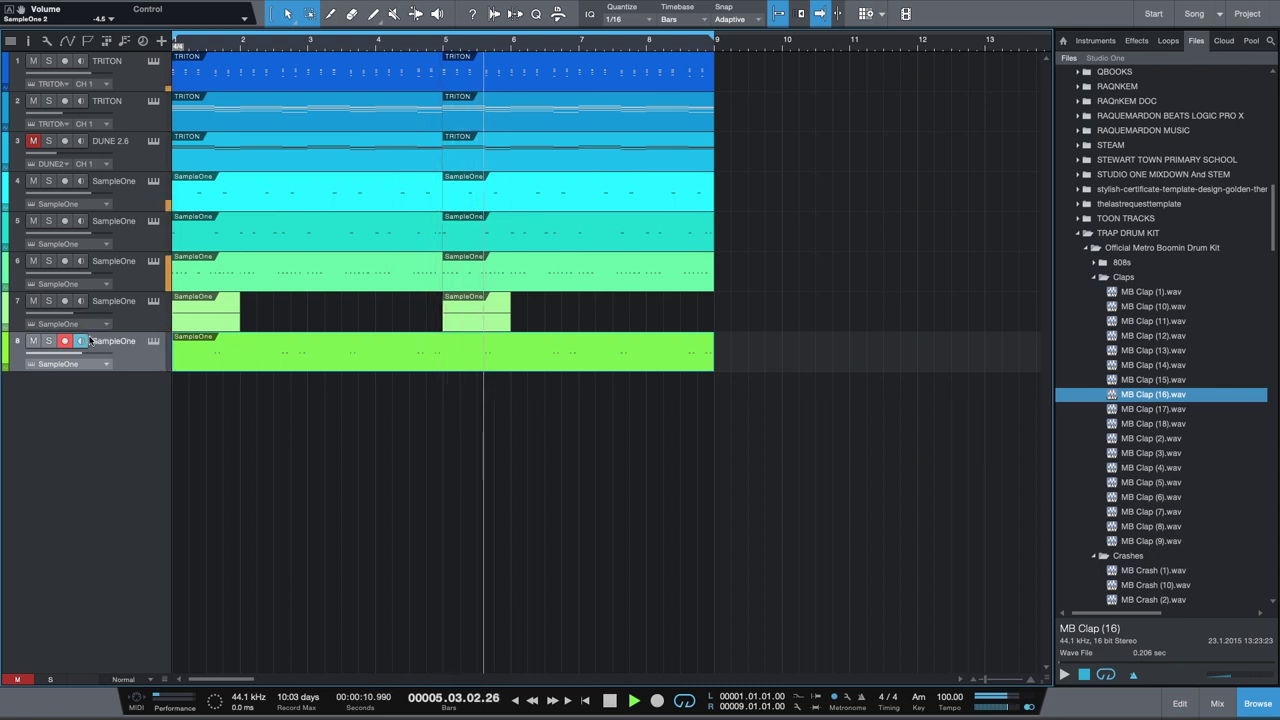
Add a new SampleOne track holding MB Clap (15) and set its volume to -9.0 dB.
{"action": "key", "text": "F5"}
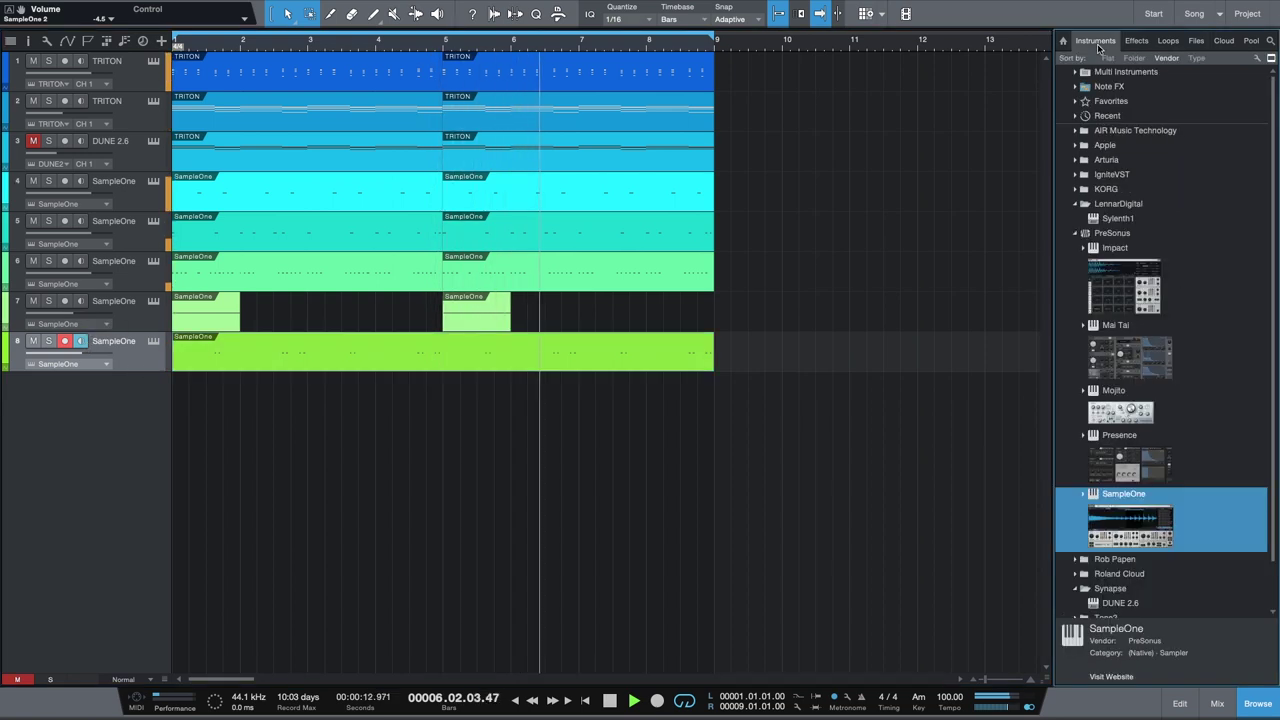
{"action": "left_click_drag", "start_coordinate": [1130, 515], "coordinate": [390, 432]}
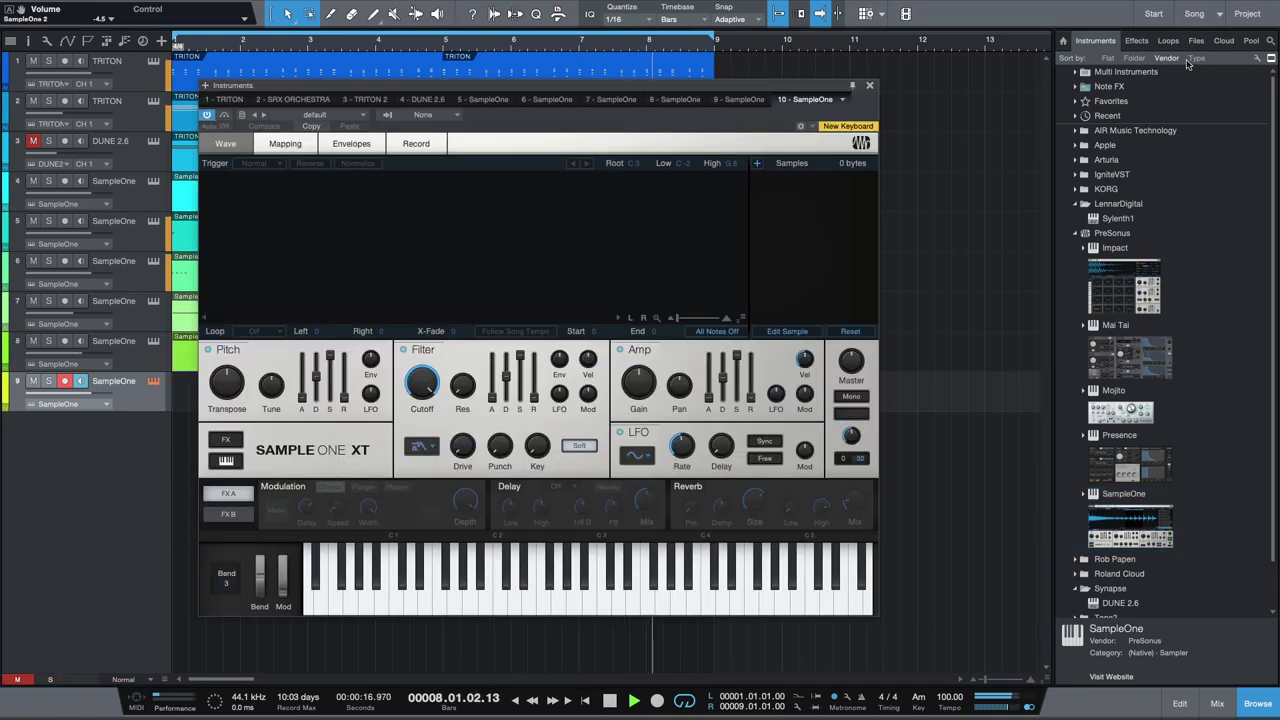
{"action": "left_click", "coordinate": [1198, 42]}
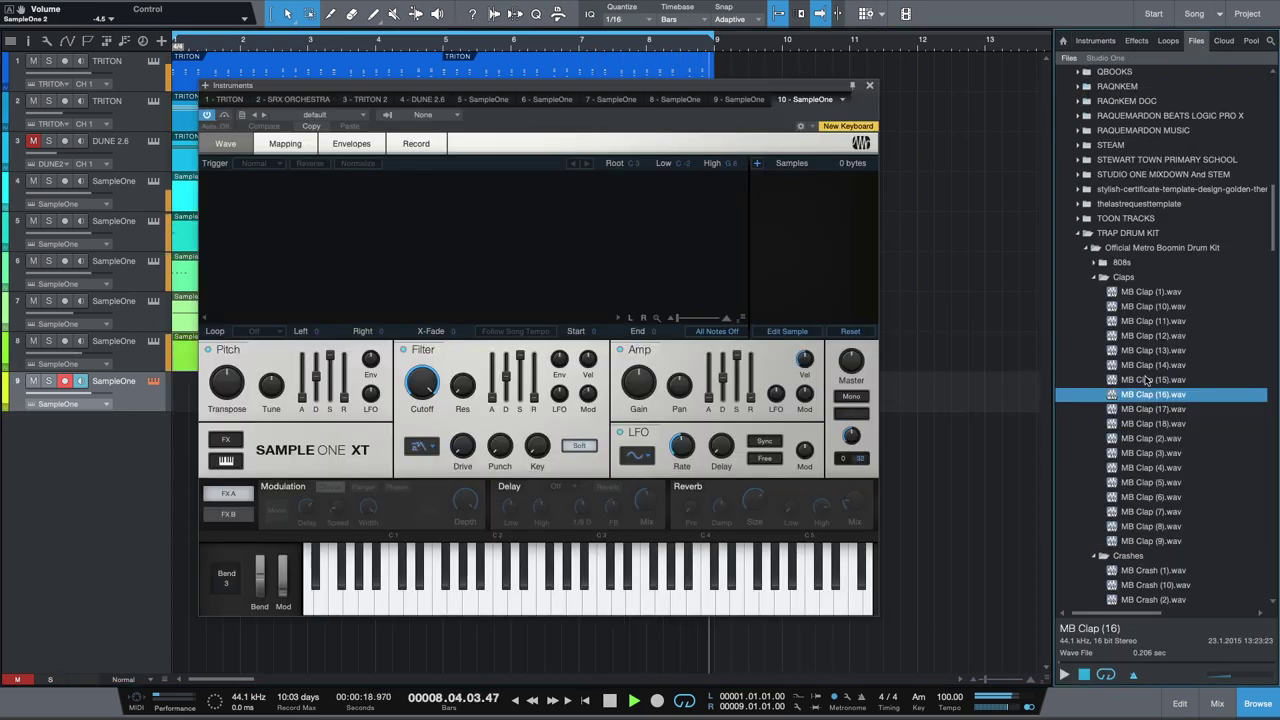
{"action": "left_click_drag", "start_coordinate": [1148, 380], "coordinate": [624, 275]}
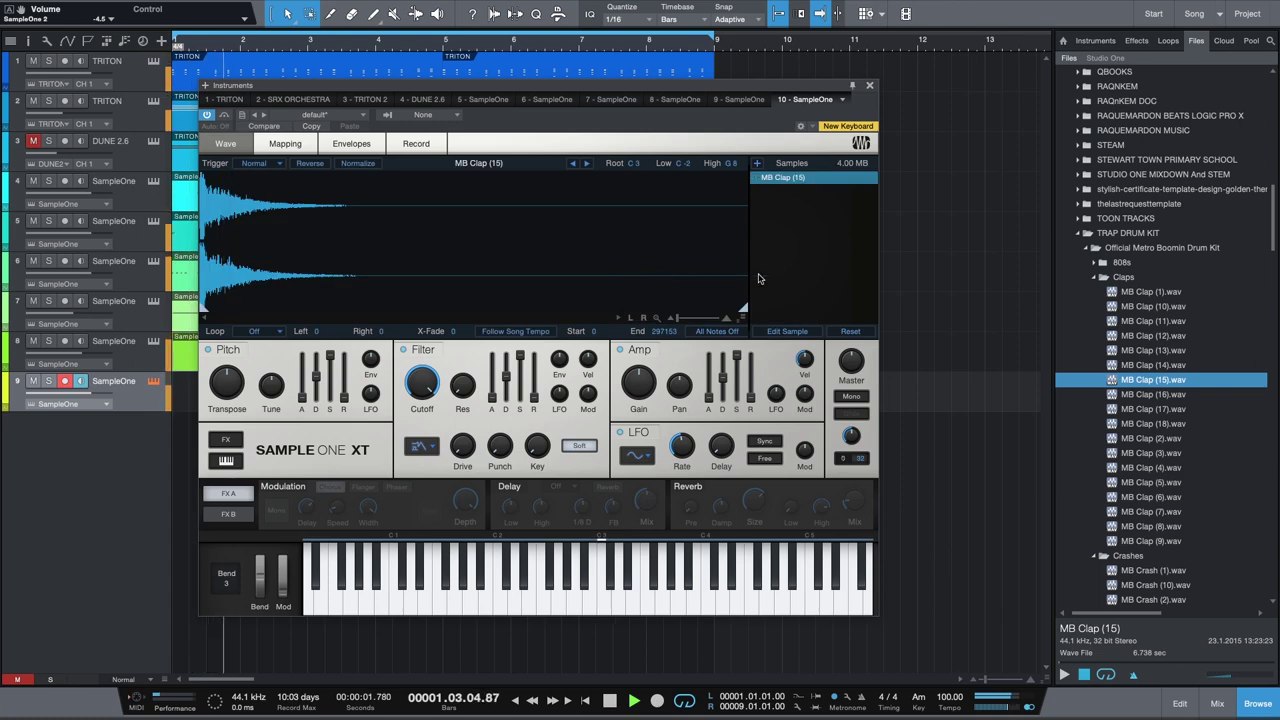
{"action": "left_click", "coordinate": [871, 86]}
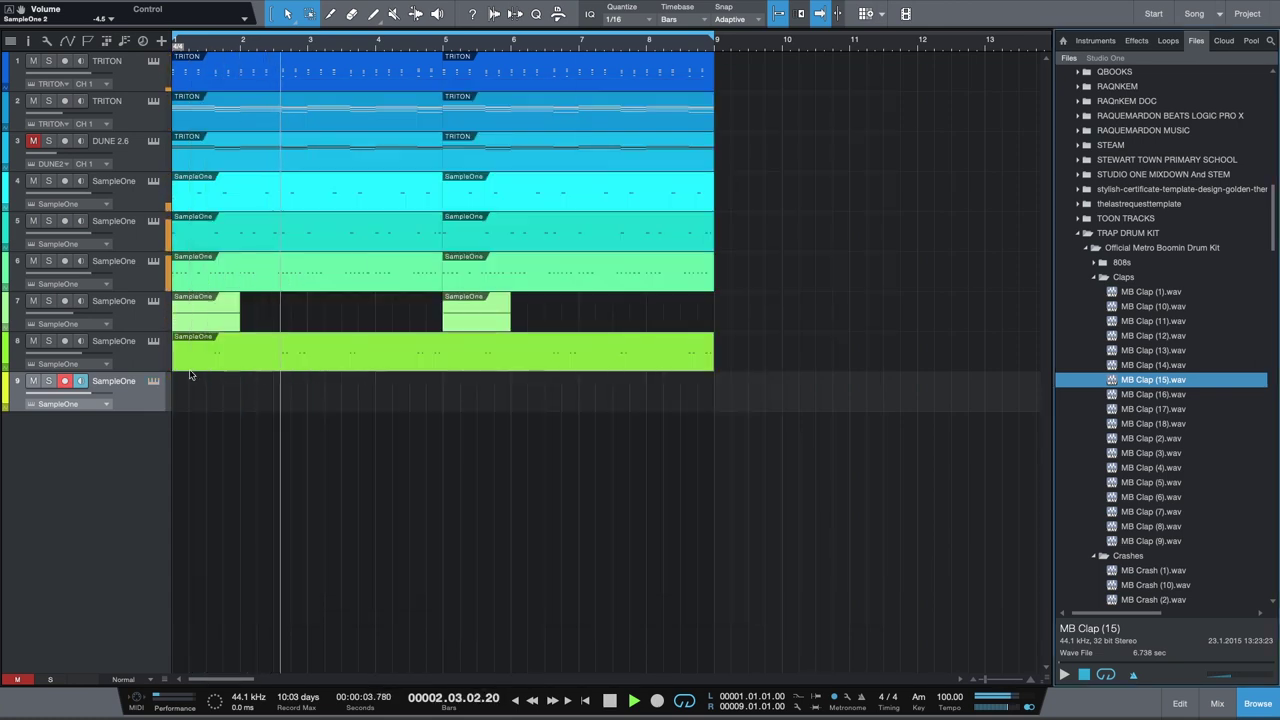
{"action": "left_click_drag", "start_coordinate": [68, 397], "coordinate": [57, 396]}
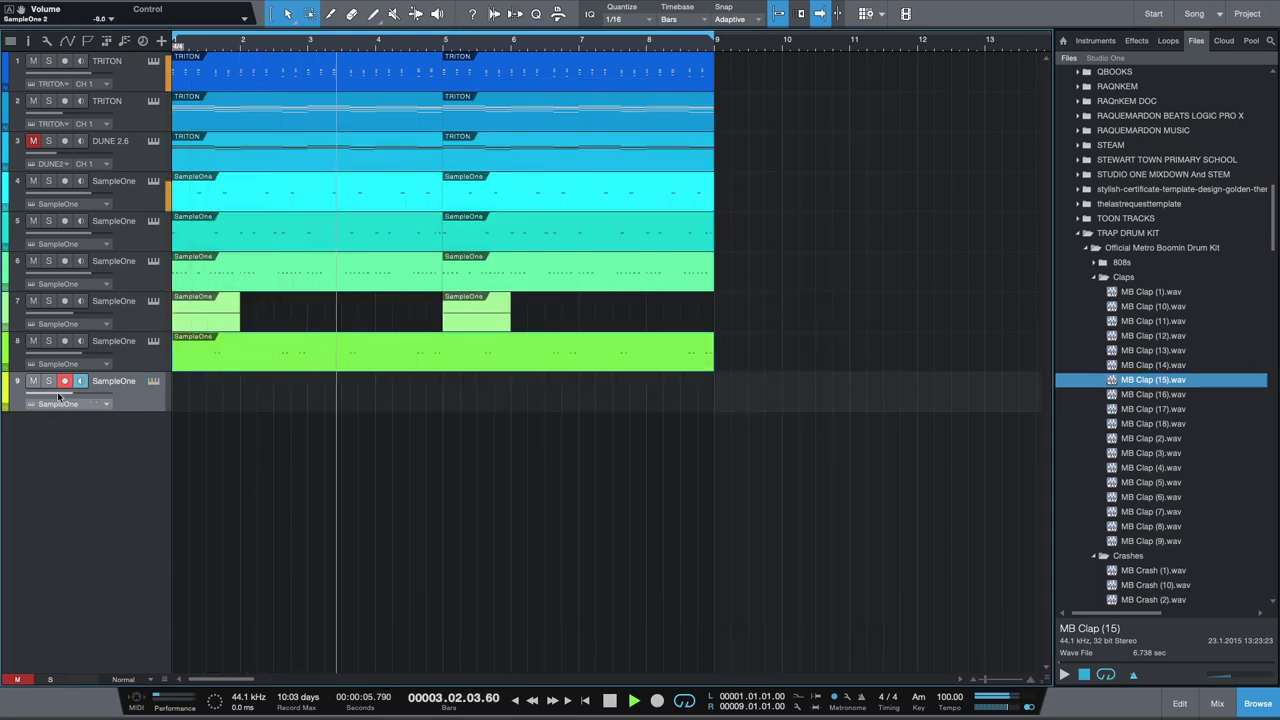
Record sparse clap hits on track 9 over the eight-bar loop and trim the clip's start to bar 2.
{"action": "key", "text": "space"}
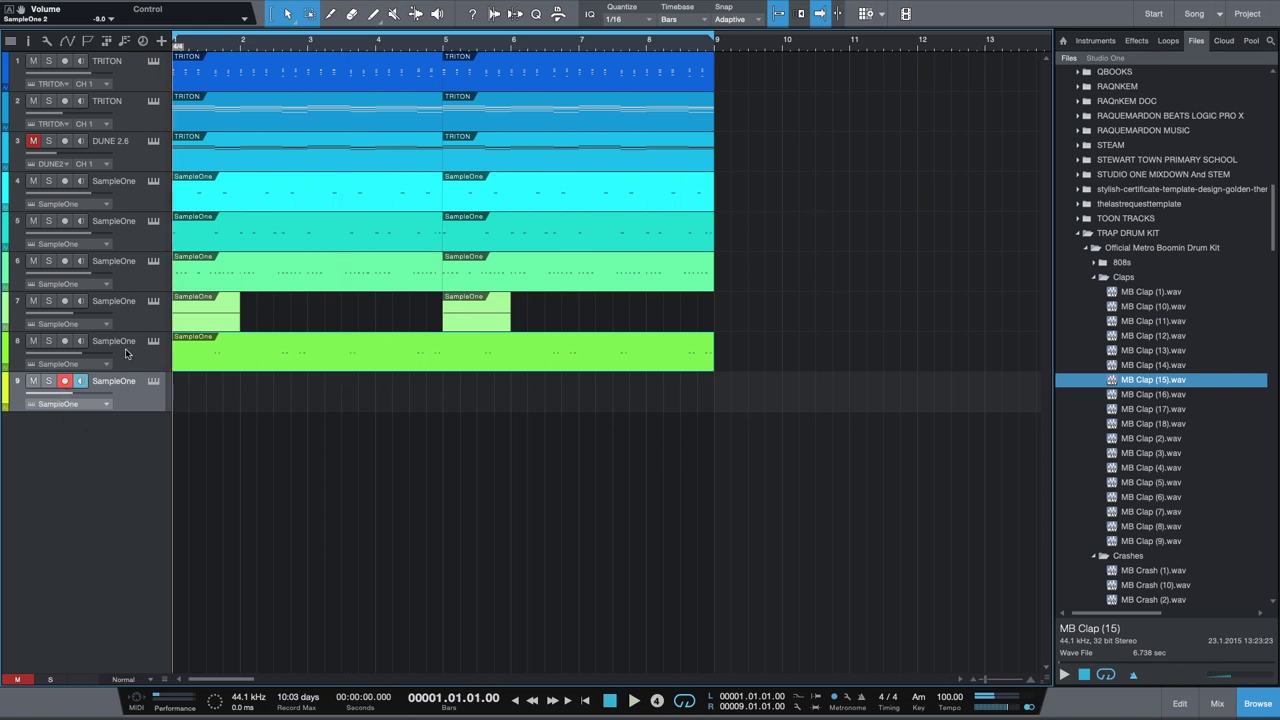
{"action": "key", "text": "KP_Multiply"}
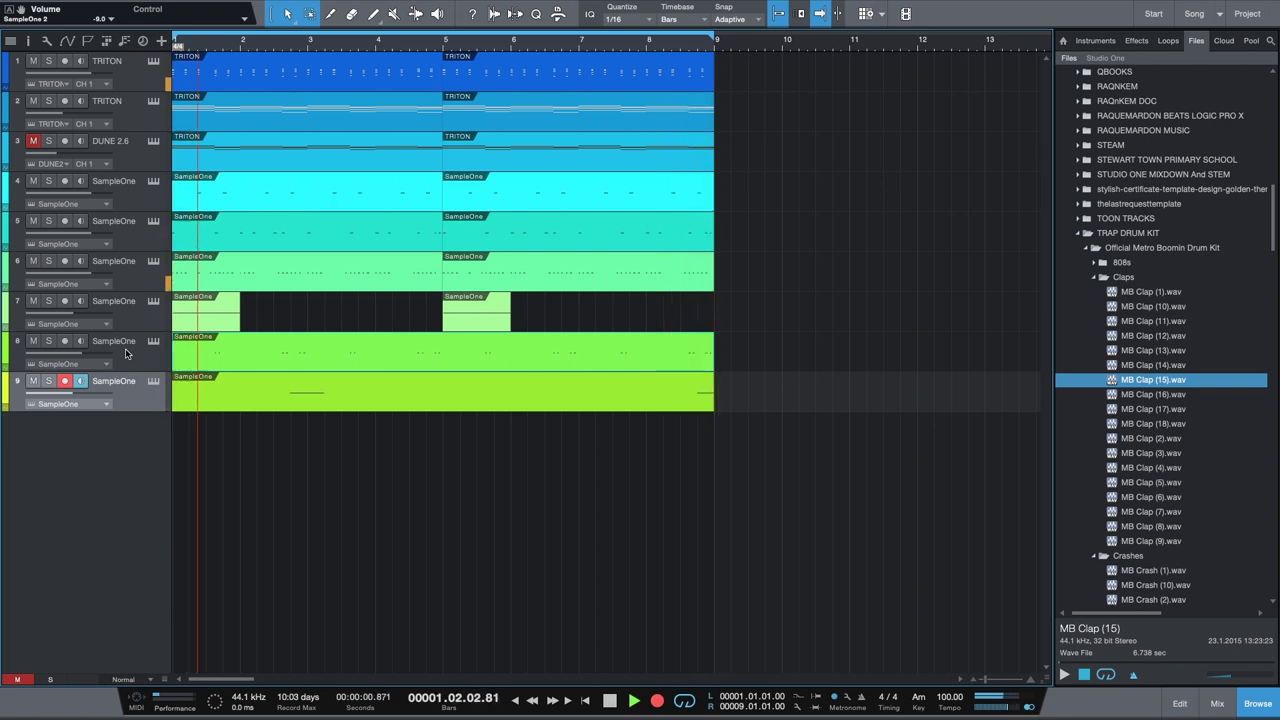
{"action": "key", "text": "space"}
{"action": "key", "text": "space"}
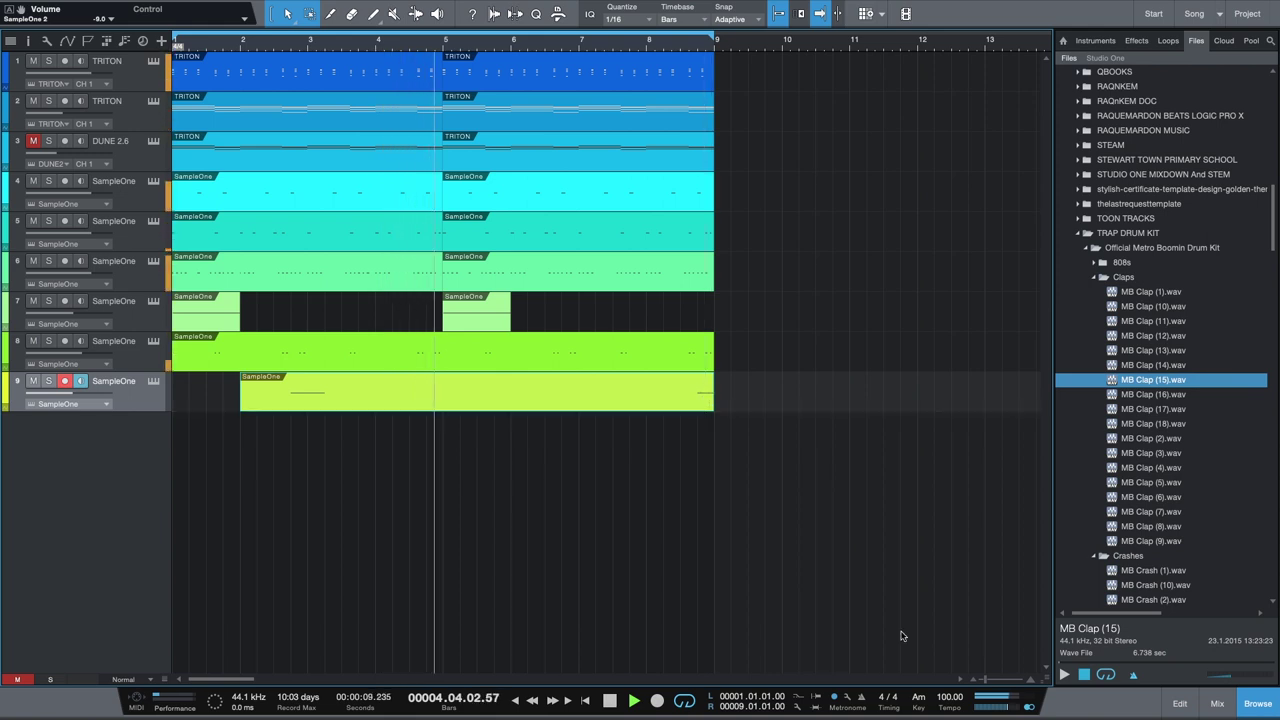
Examine track 9's recorded clap notes across the whole clip in the note editor, dismissing the UPS battery warning.
{"action": "left_click", "coordinate": [1180, 703]}
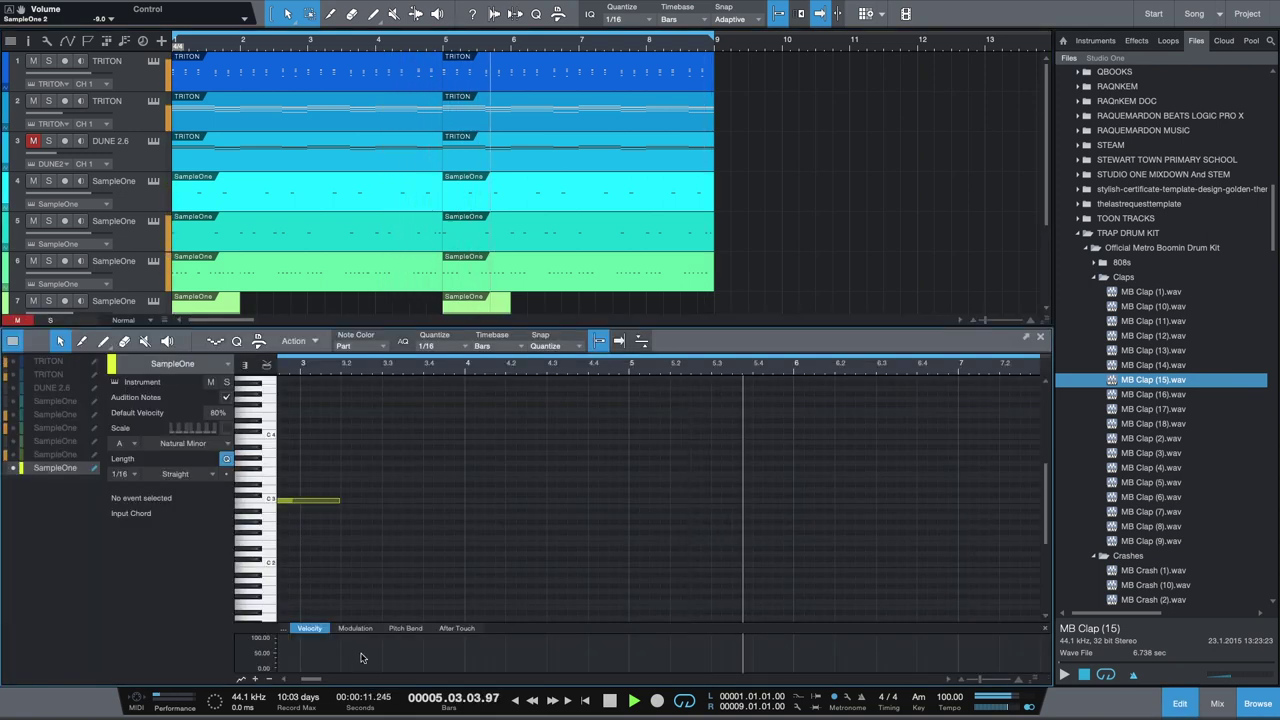
{"action": "left_click", "coordinate": [975, 681]}
{"action": "left_click", "coordinate": [975, 681]}
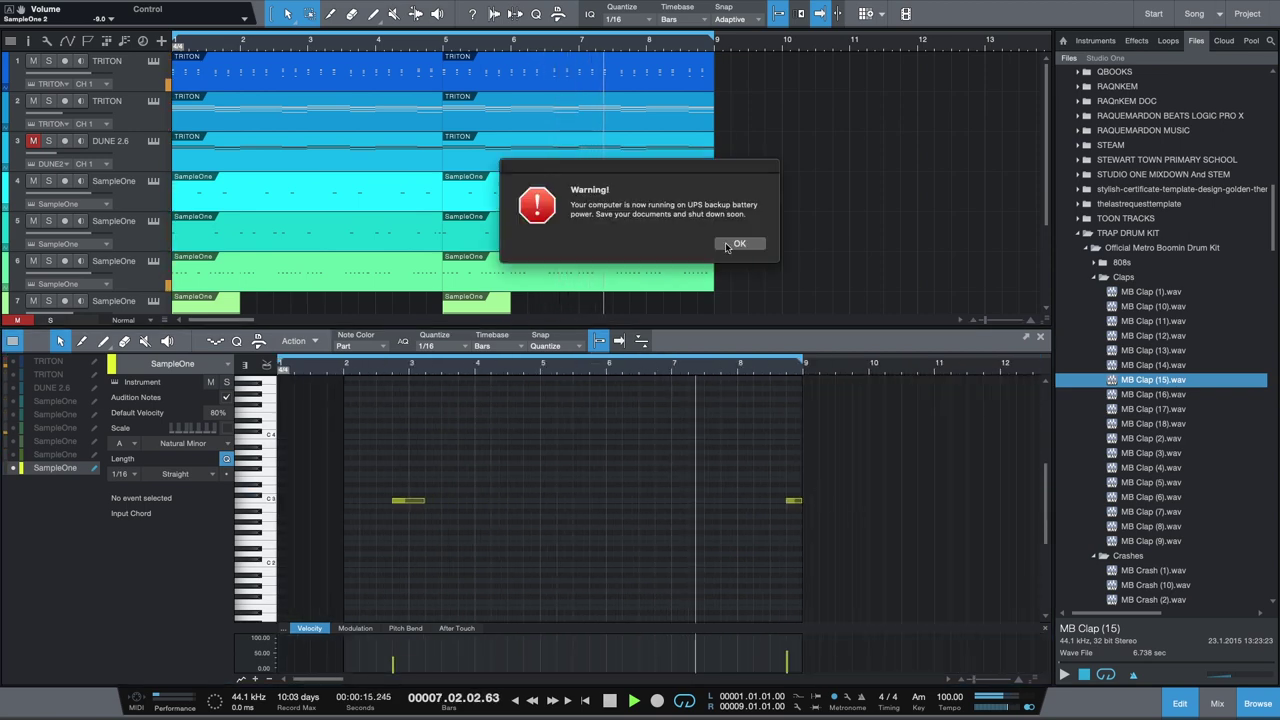
{"action": "left_click", "coordinate": [739, 243]}
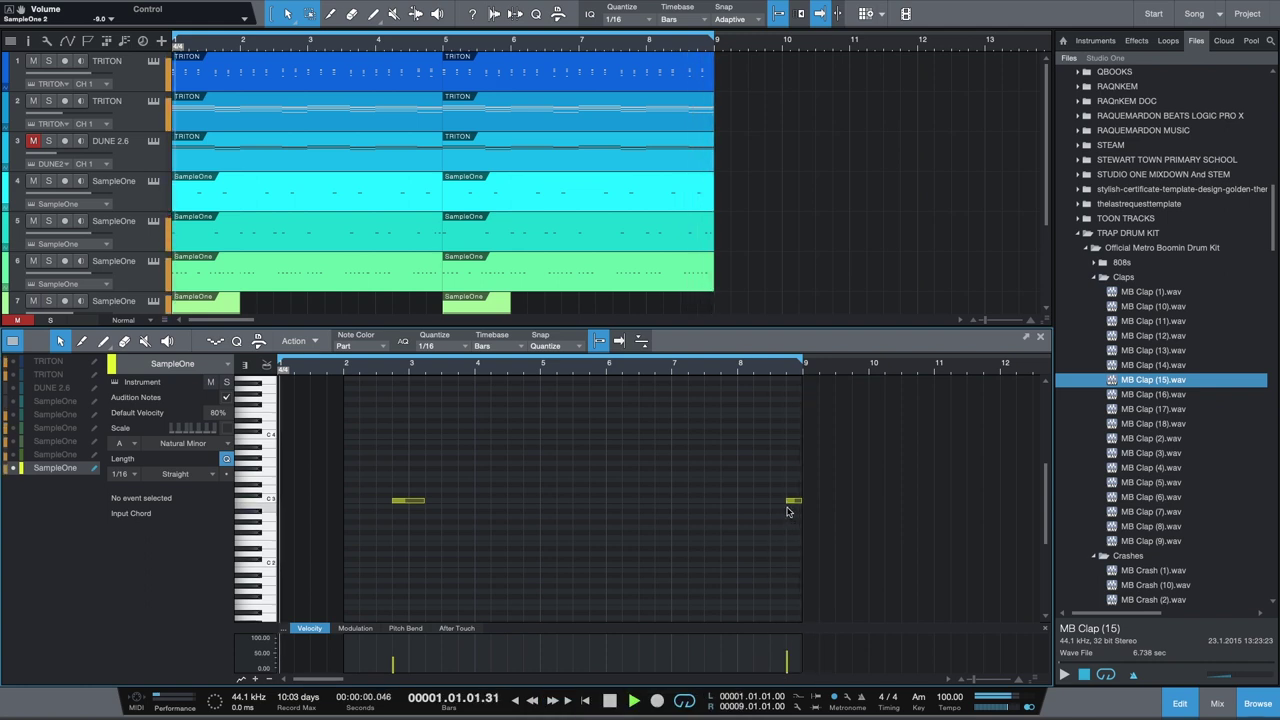
{"action": "key", "text": "F2"}
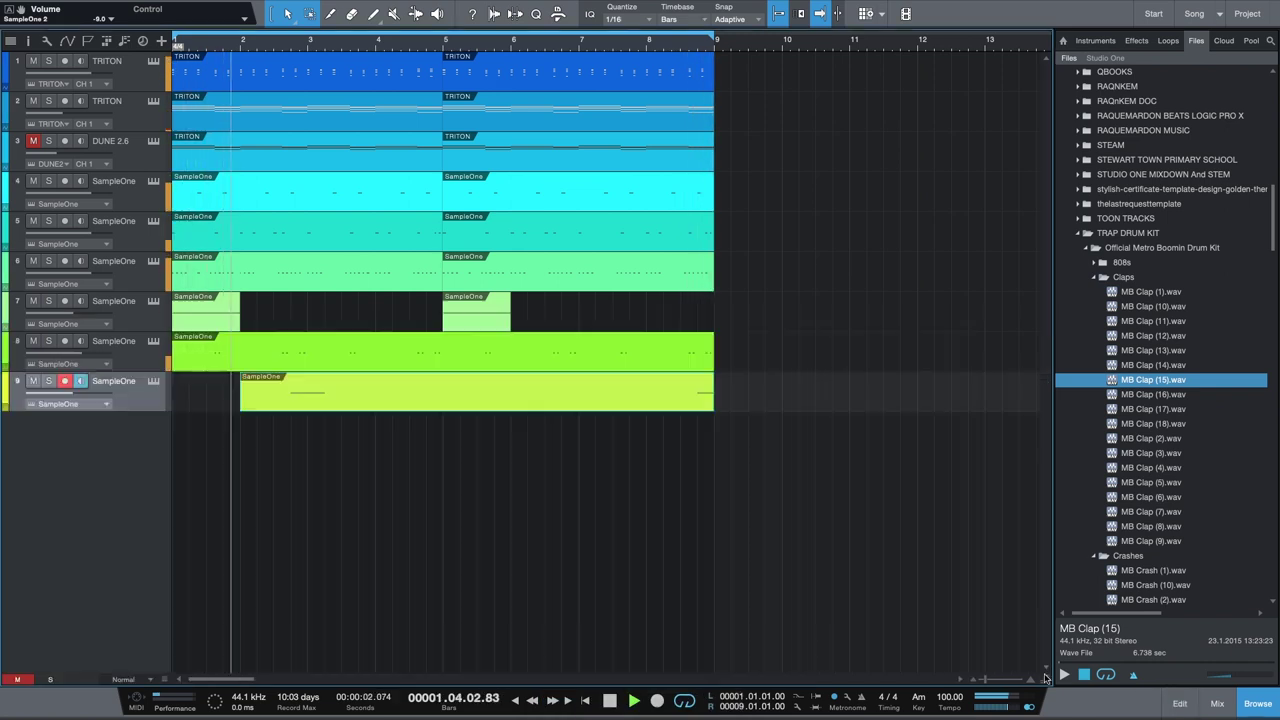
Add the SRX DANCE TRAX instrument on a new track and select its patch 004 Masssive while the loop plays.
{"action": "key", "text": "space"}
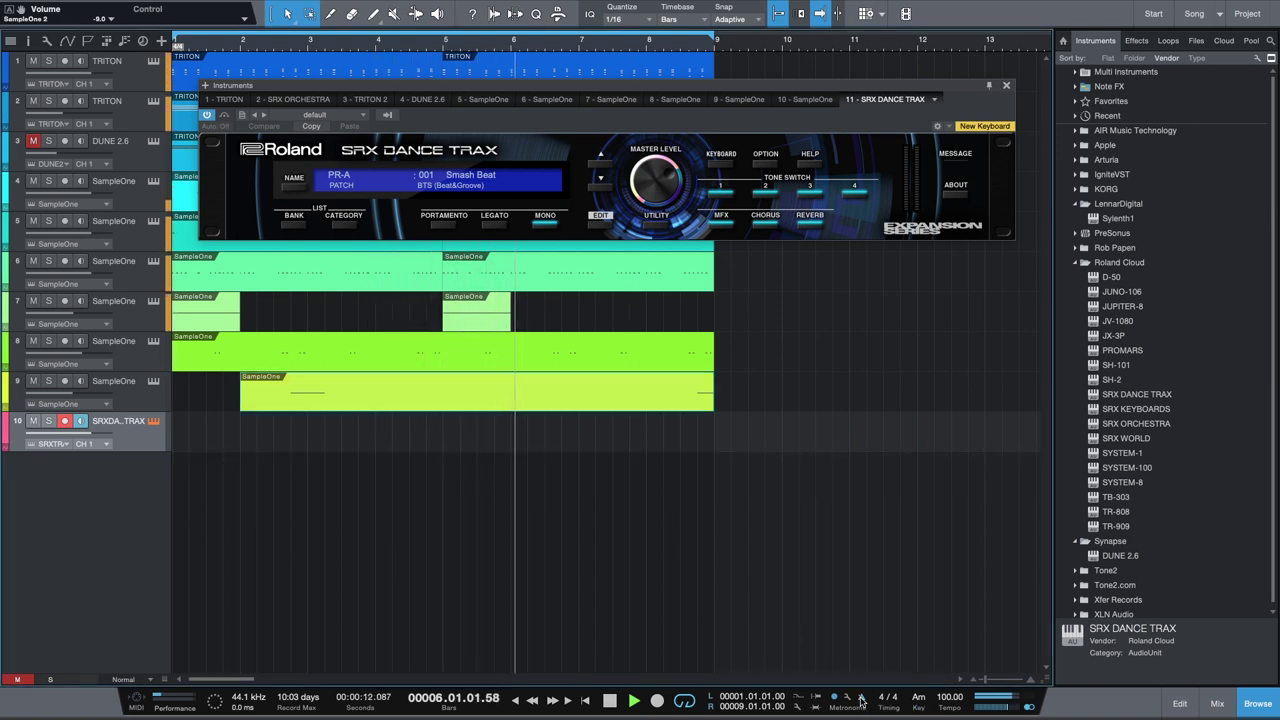
{"action": "key", "text": "space"}
{"action": "key", "text": "space"}
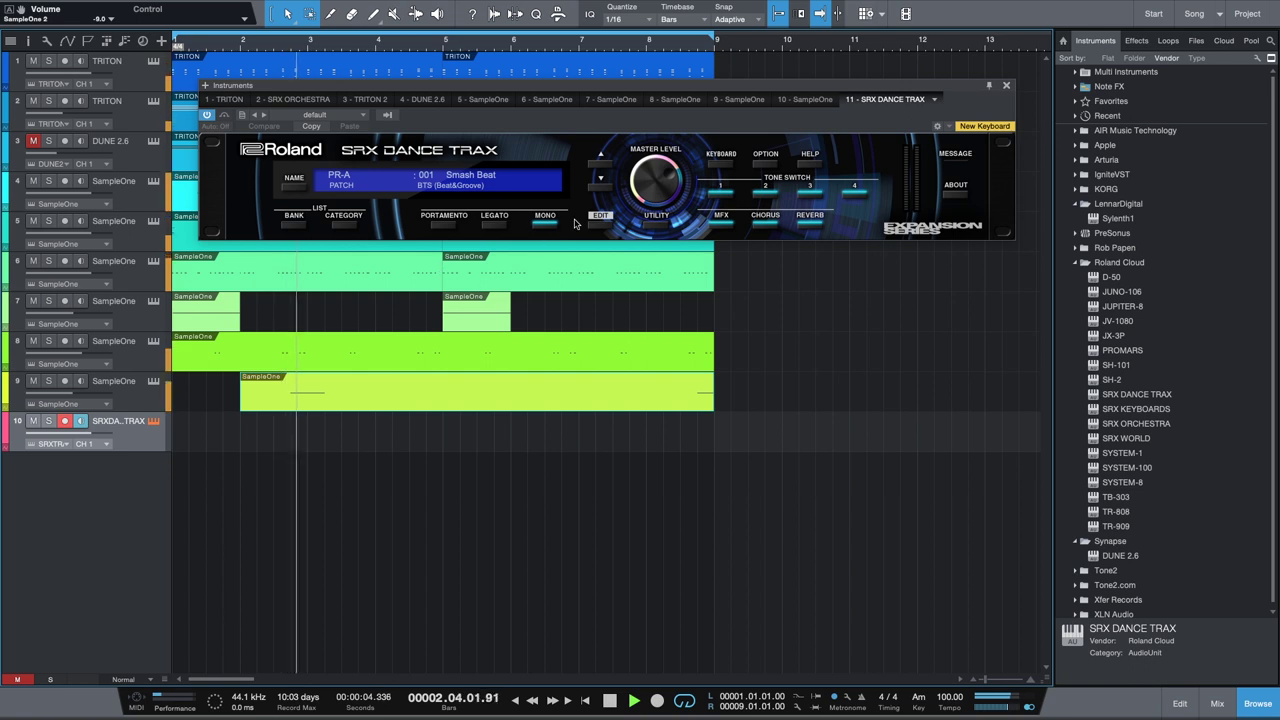
{"action": "left_click", "coordinate": [600, 180]}
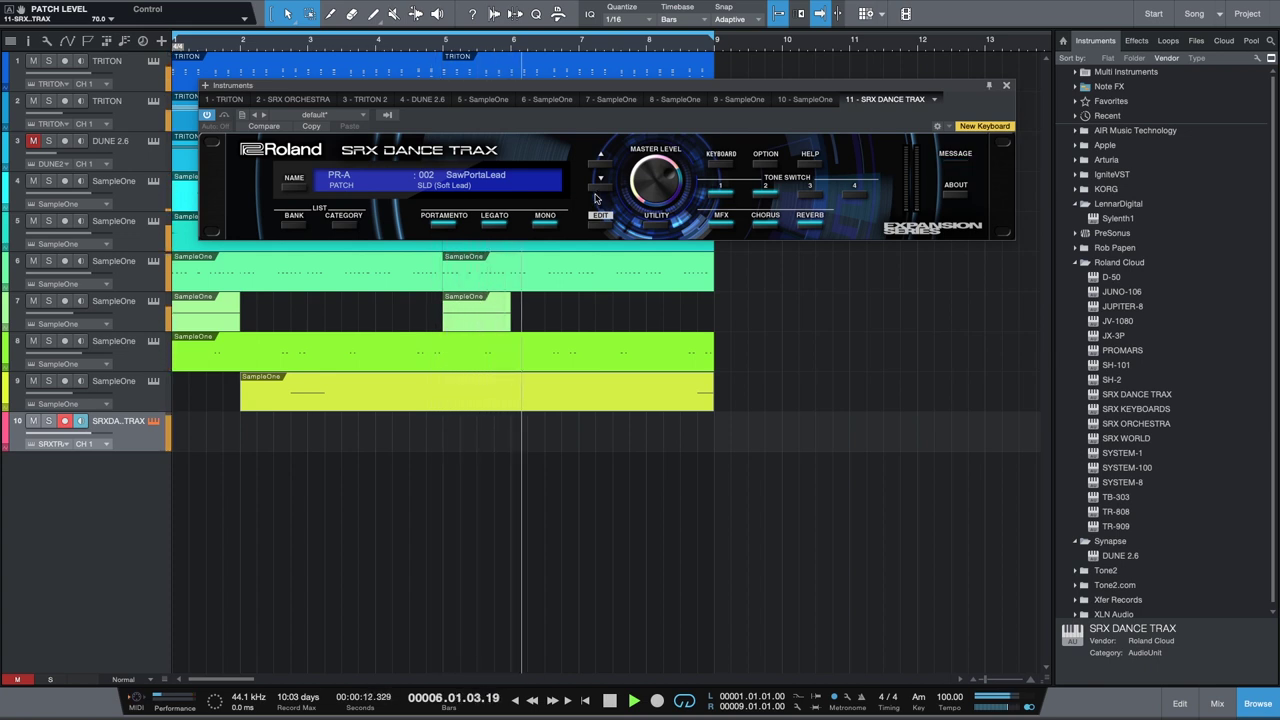
{"action": "left_click", "coordinate": [602, 186]}
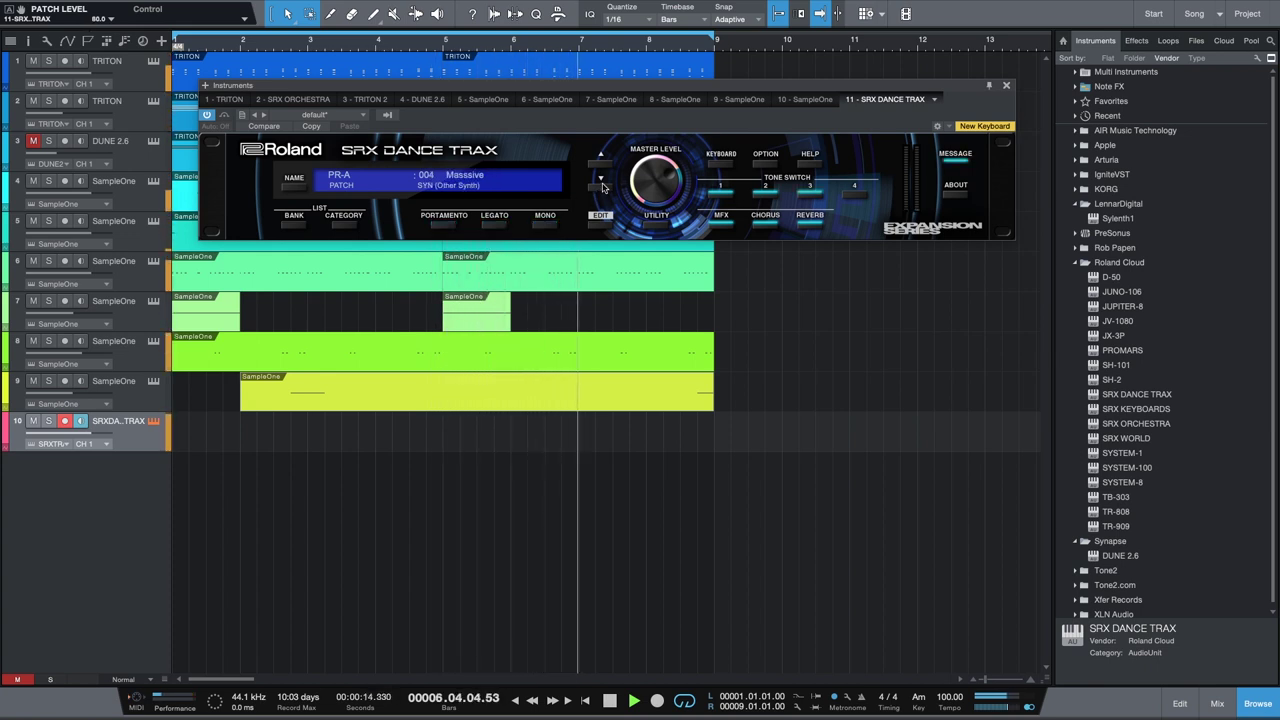
{"action": "left_click", "coordinate": [602, 186]}
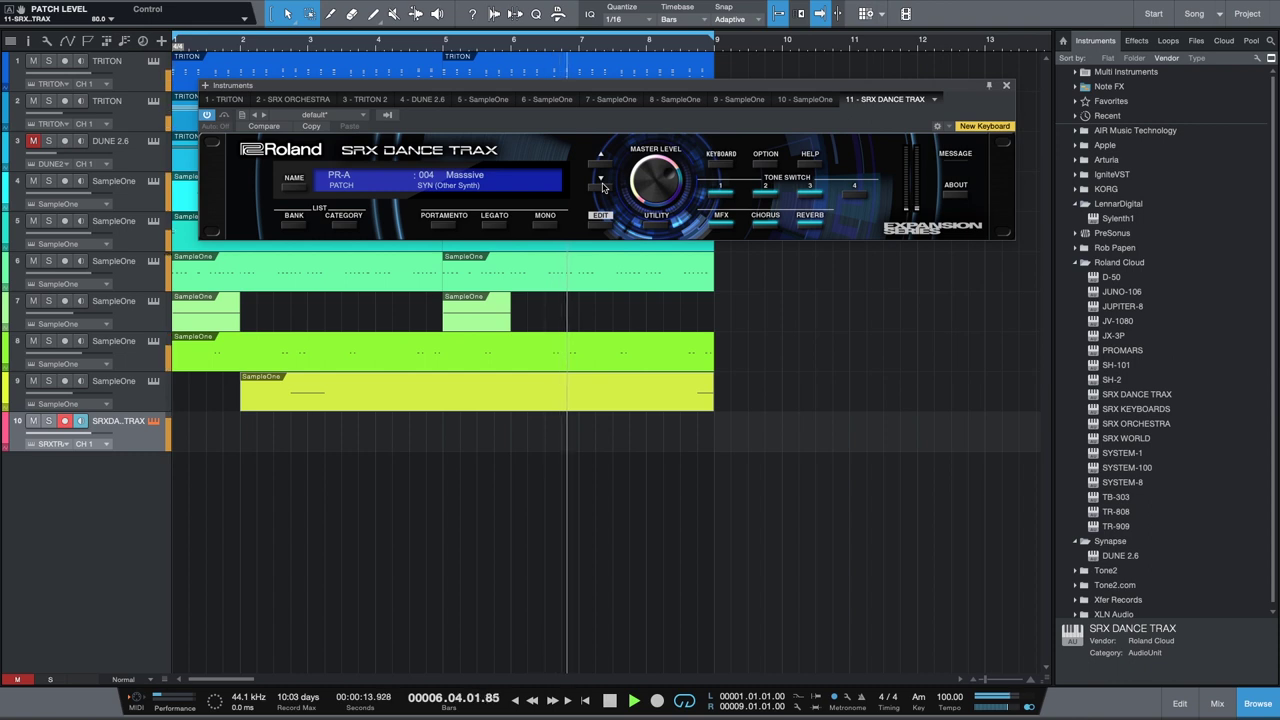
Record a synth part on the SRX DANCE TRAX track across the eight-bar loop and stop the transport.
{"action": "key", "text": "space"}
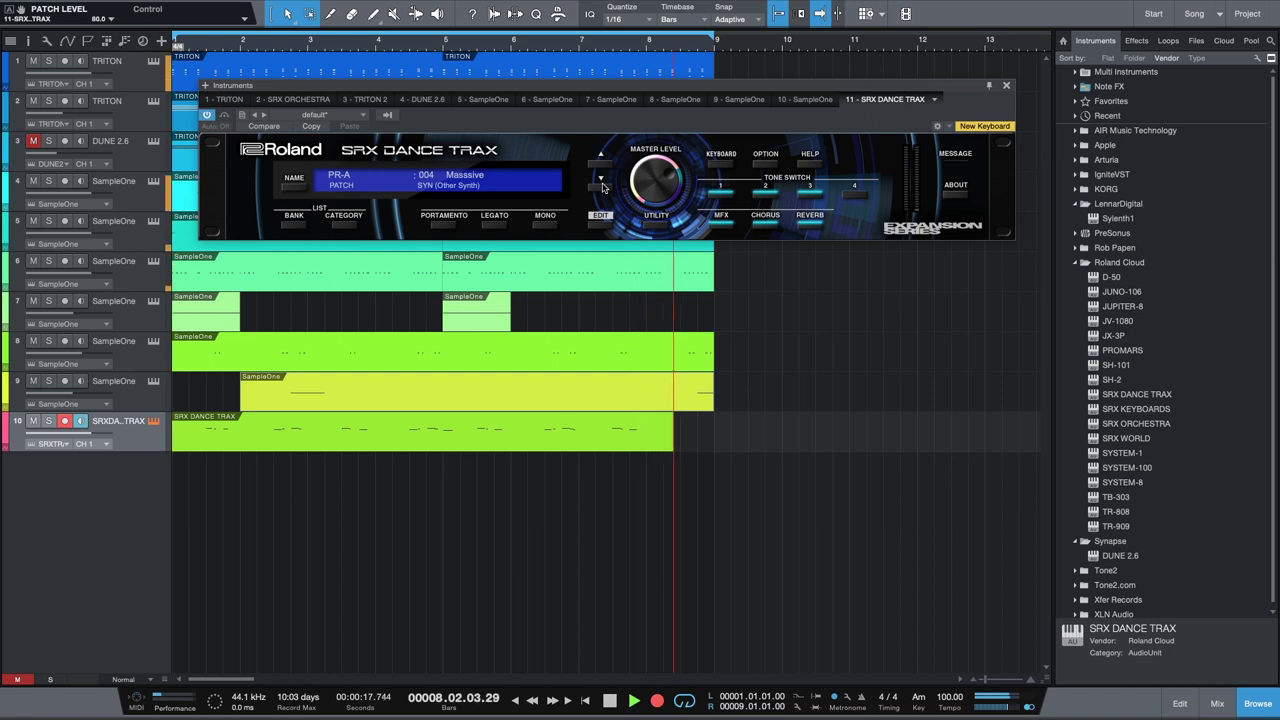
{"action": "key", "text": "space"}
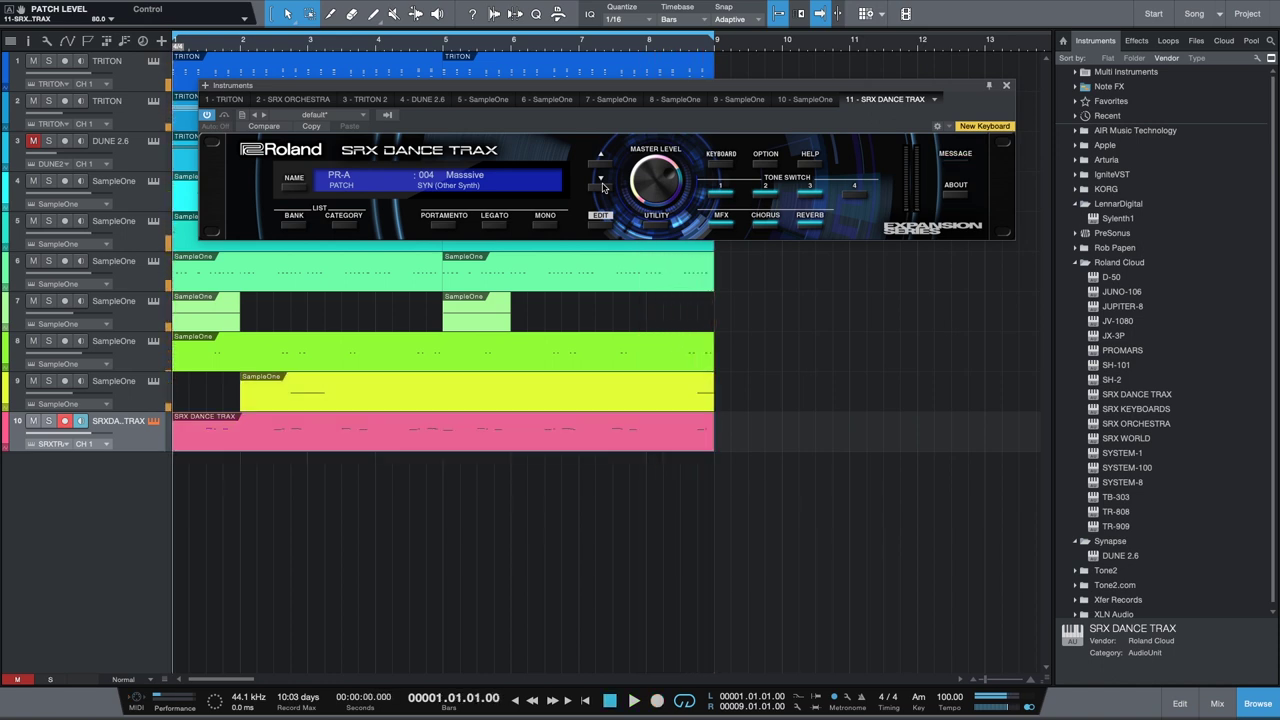
Open the SRX DANCE TRAX clip in the note editor, overlaying only the second TRITON track's notes as a reference.
{"action": "key", "text": "space"}
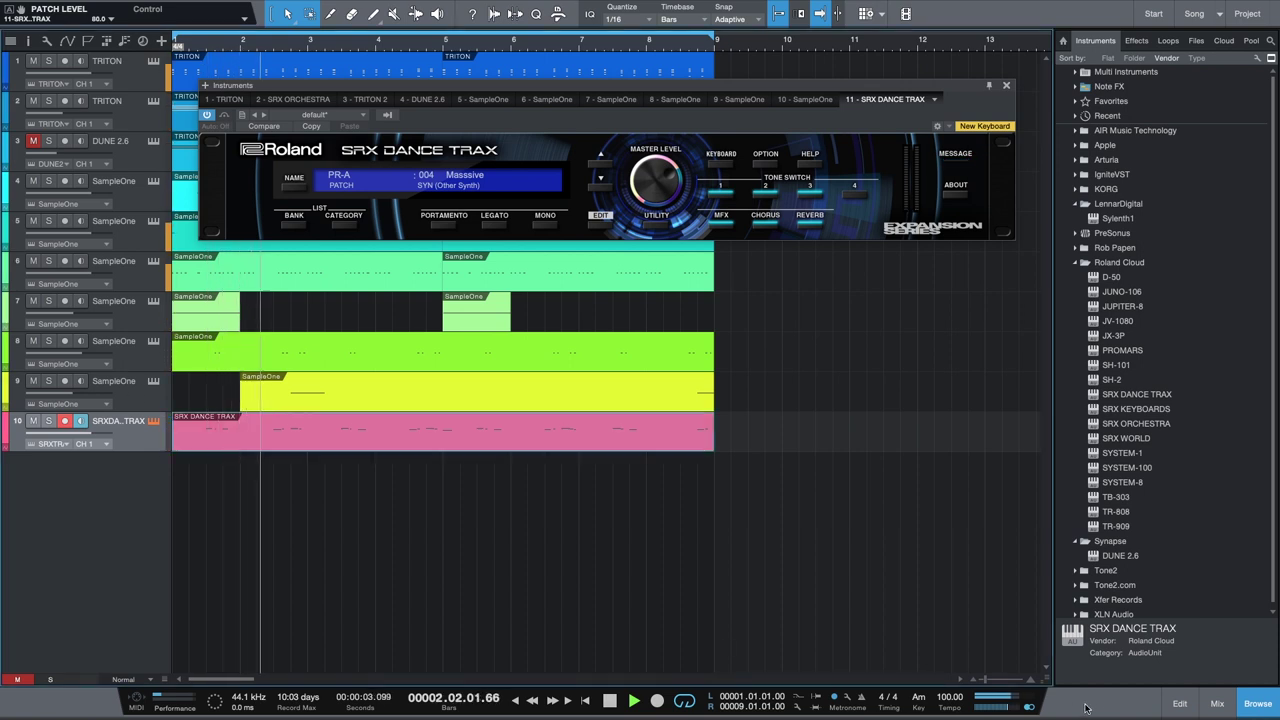
{"action": "left_click", "coordinate": [1180, 704]}
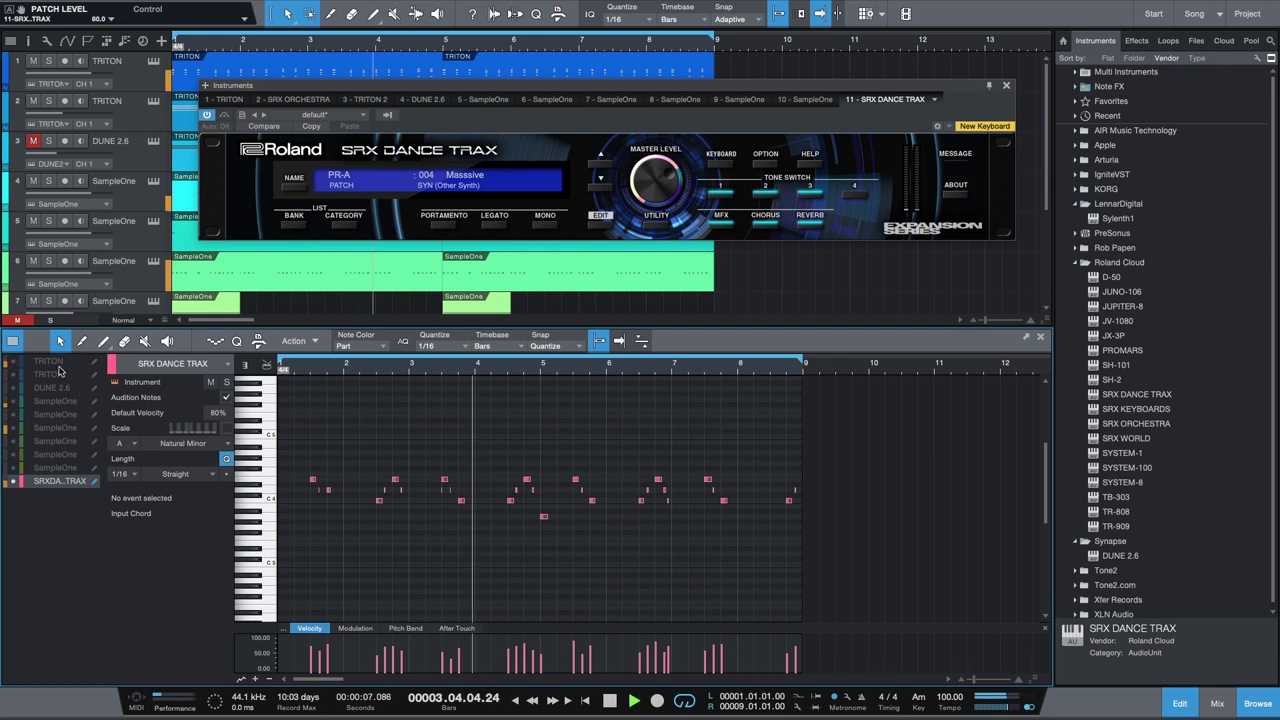
{"action": "left_click", "coordinate": [58, 366]}
{"action": "left_click", "coordinate": [58, 375]}
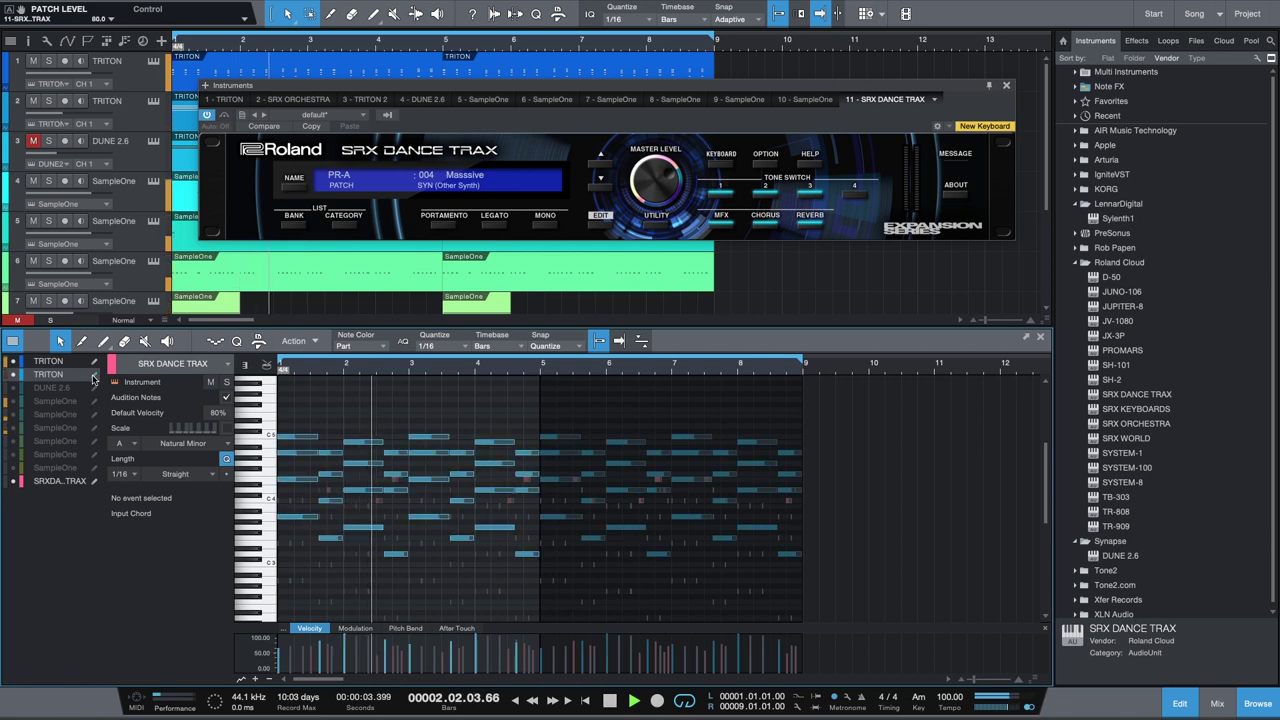
{"action": "left_click", "coordinate": [93, 376]}
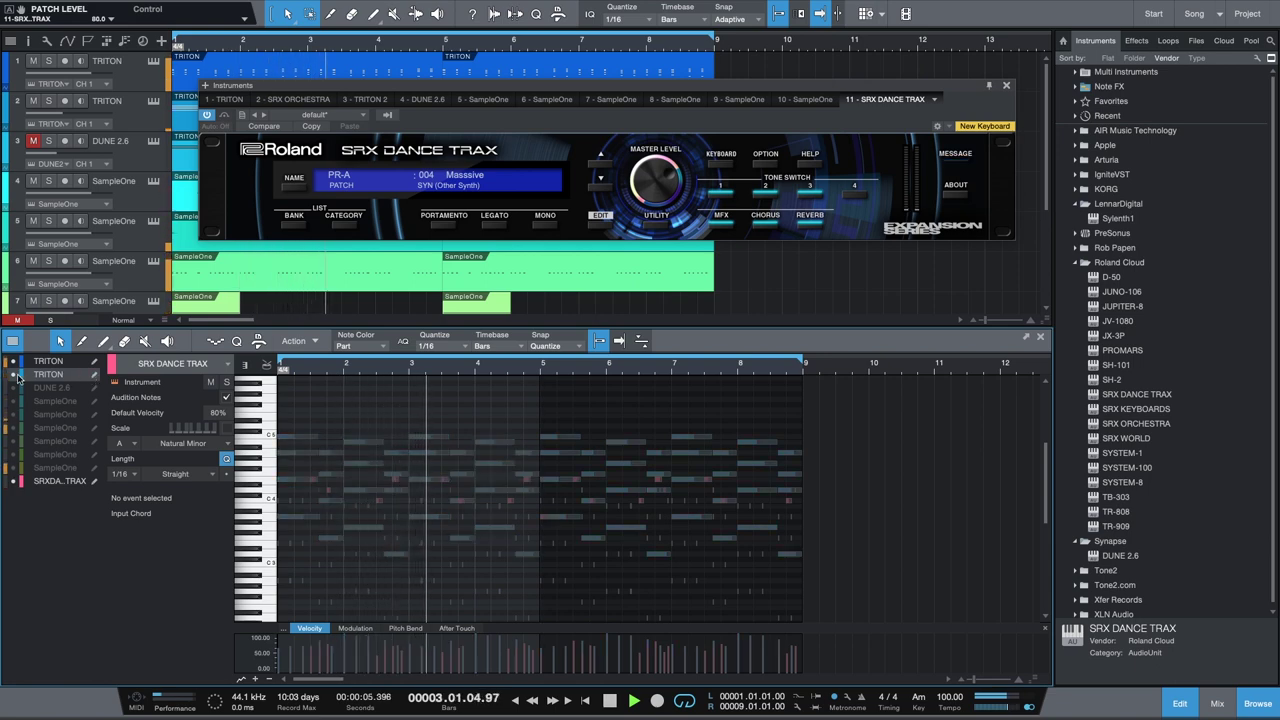
{"action": "left_click", "coordinate": [13, 375]}
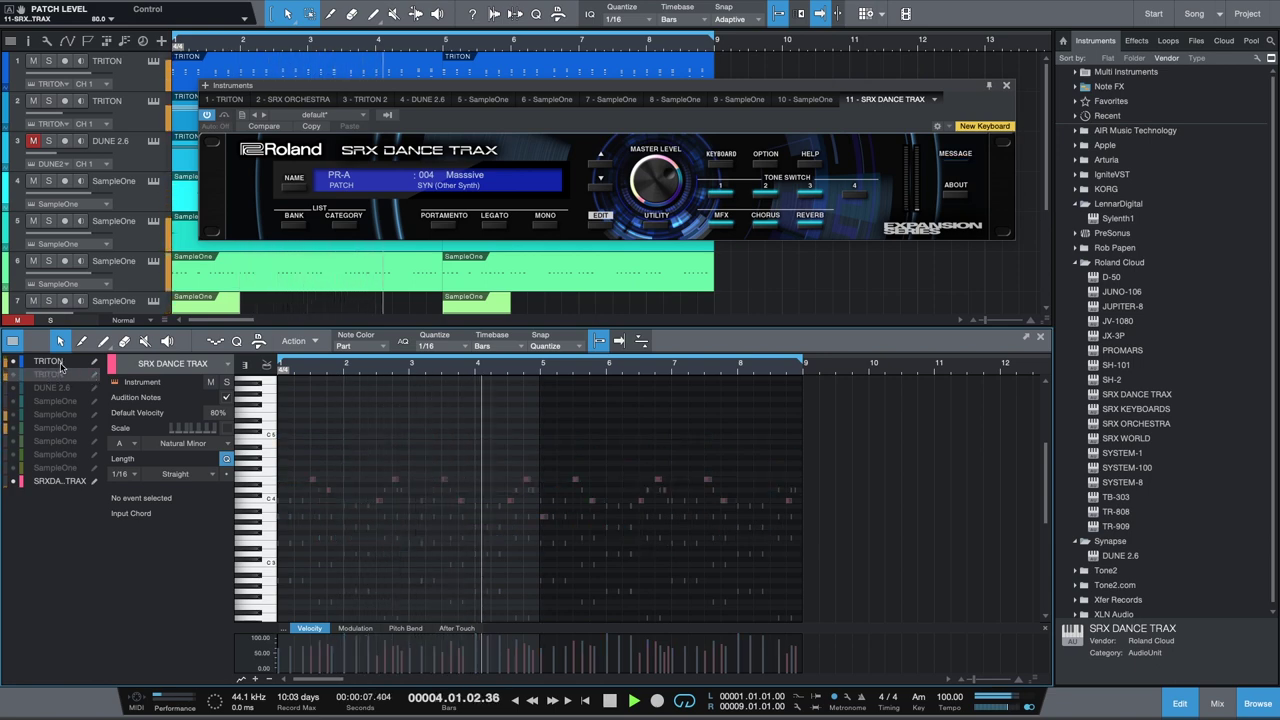
{"action": "left_click", "coordinate": [55, 364]}
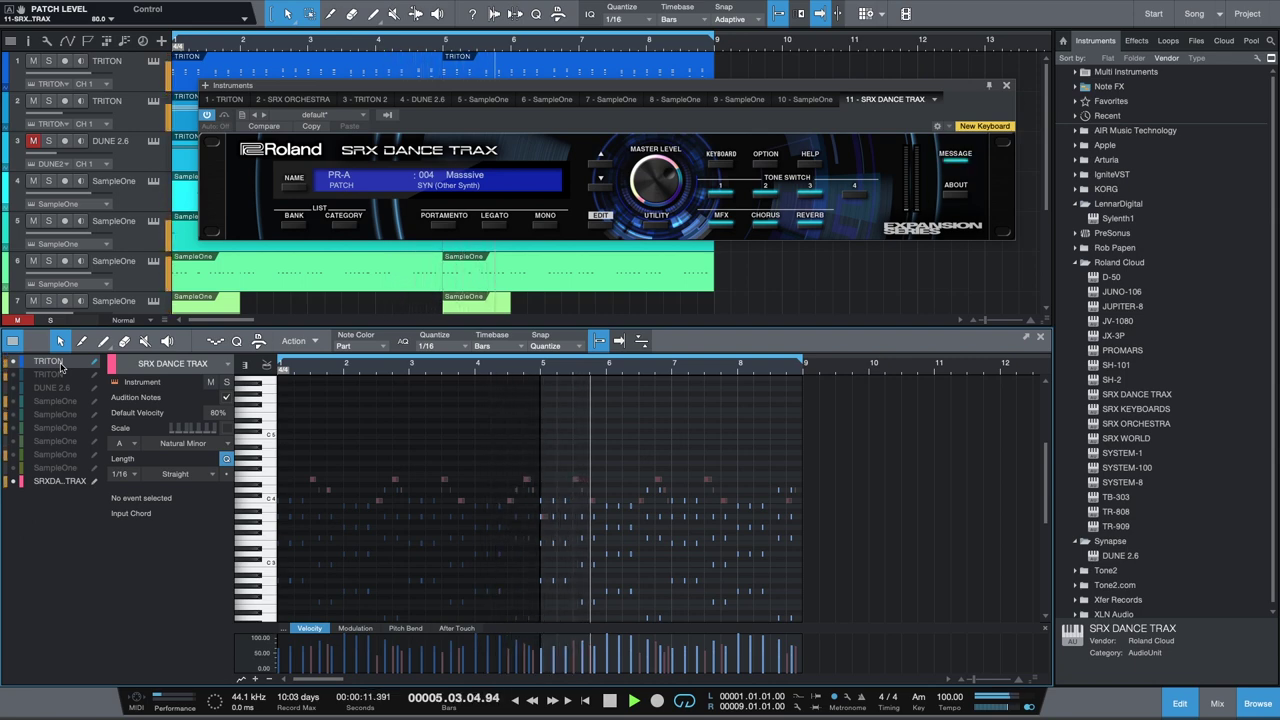
{"action": "left_click", "coordinate": [15, 375]}
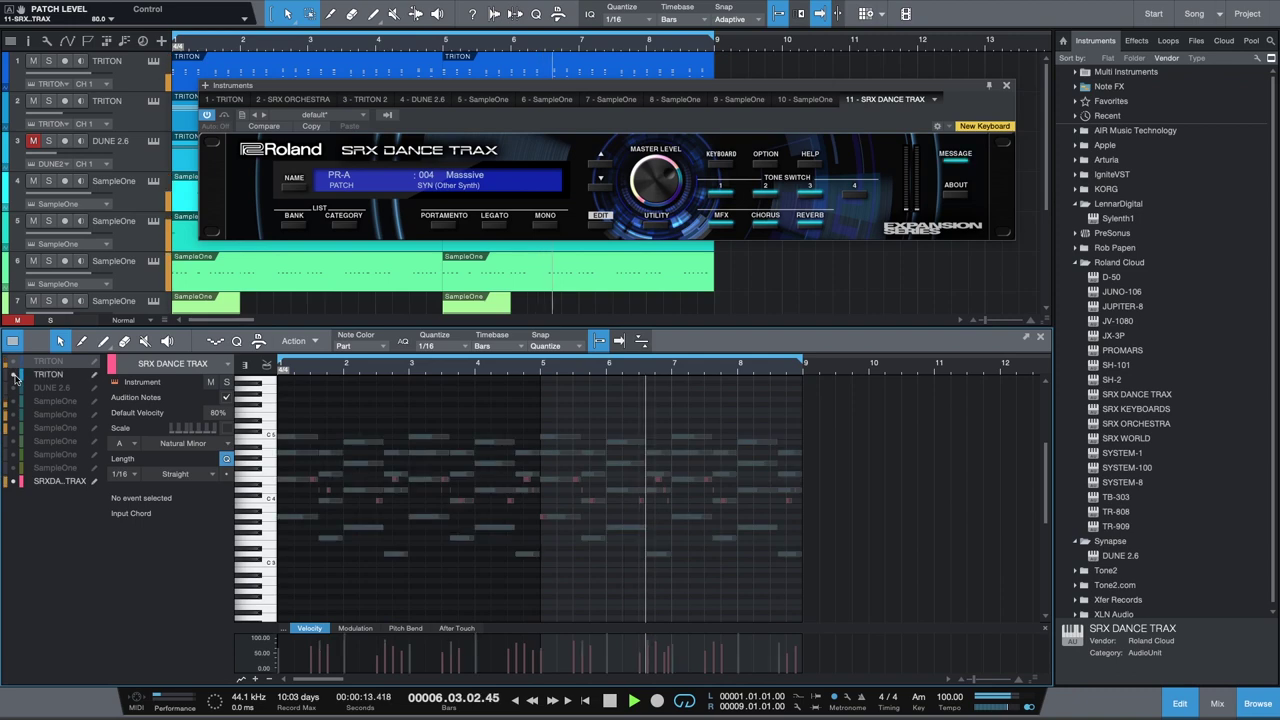
{"action": "key", "text": "space"}
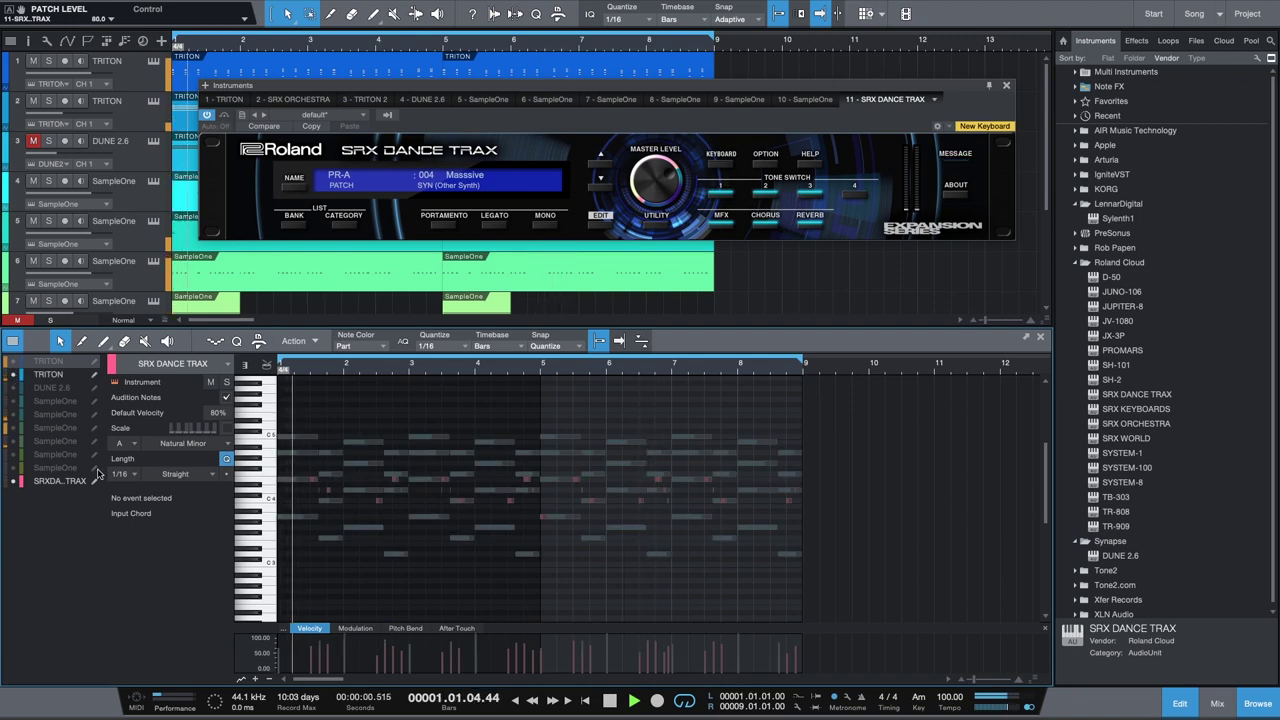
{"action": "left_click", "coordinate": [44, 483]}
{"action": "key", "text": "space"}
{"action": "key", "text": "space"}
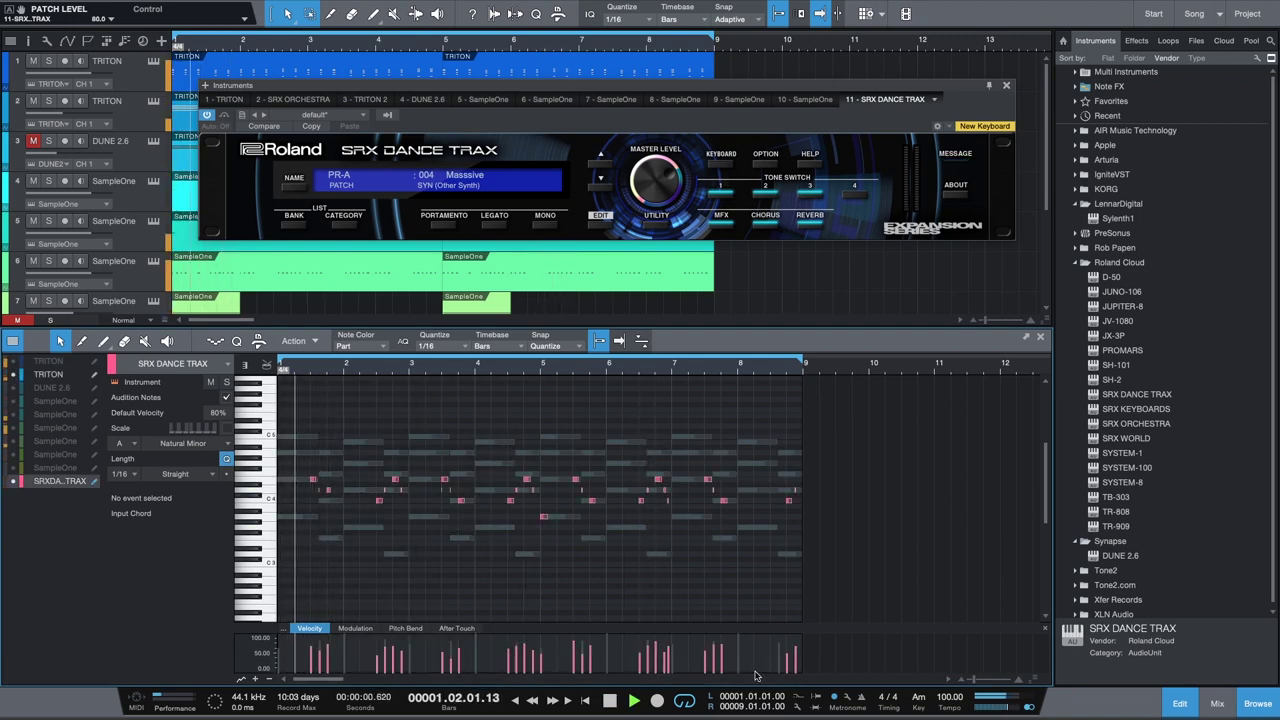
Audition the start of the synth part and raise bar 1's last note to F4.
{"action": "left_click_drag", "start_coordinate": [972, 679], "coordinate": [980, 683]}
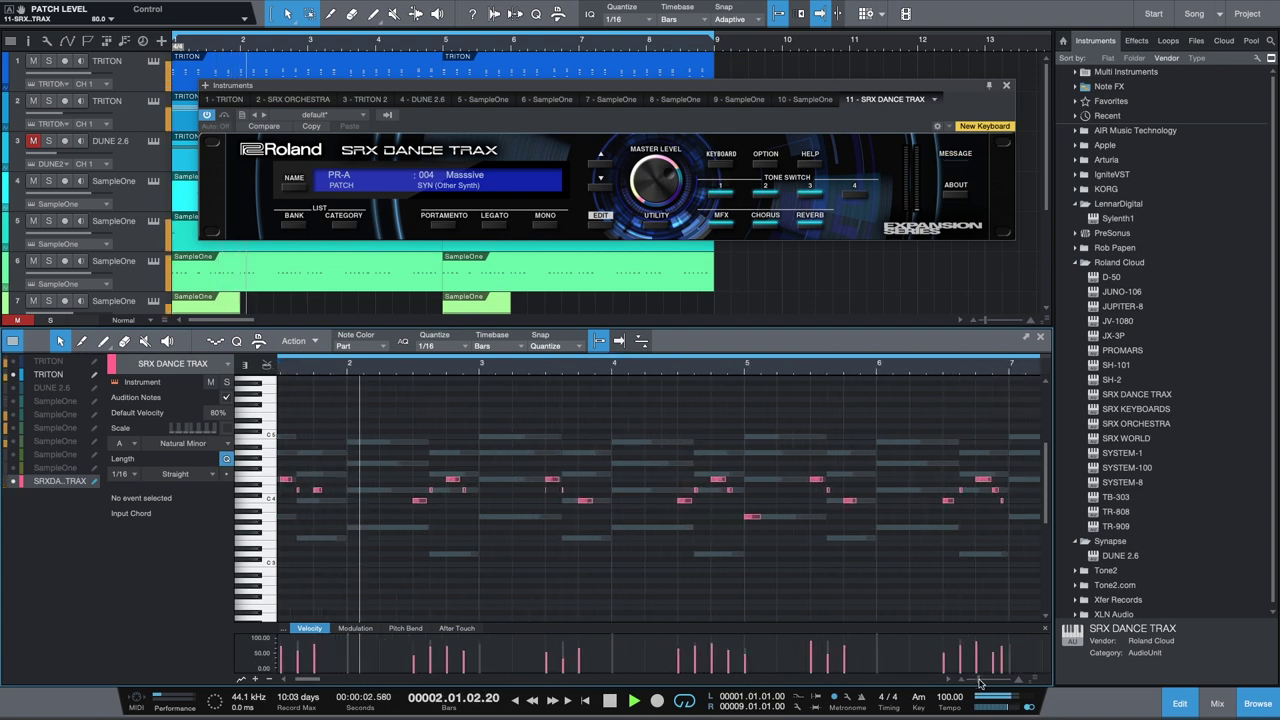
{"action": "key", "text": "space"}
{"action": "key", "text": "space"}
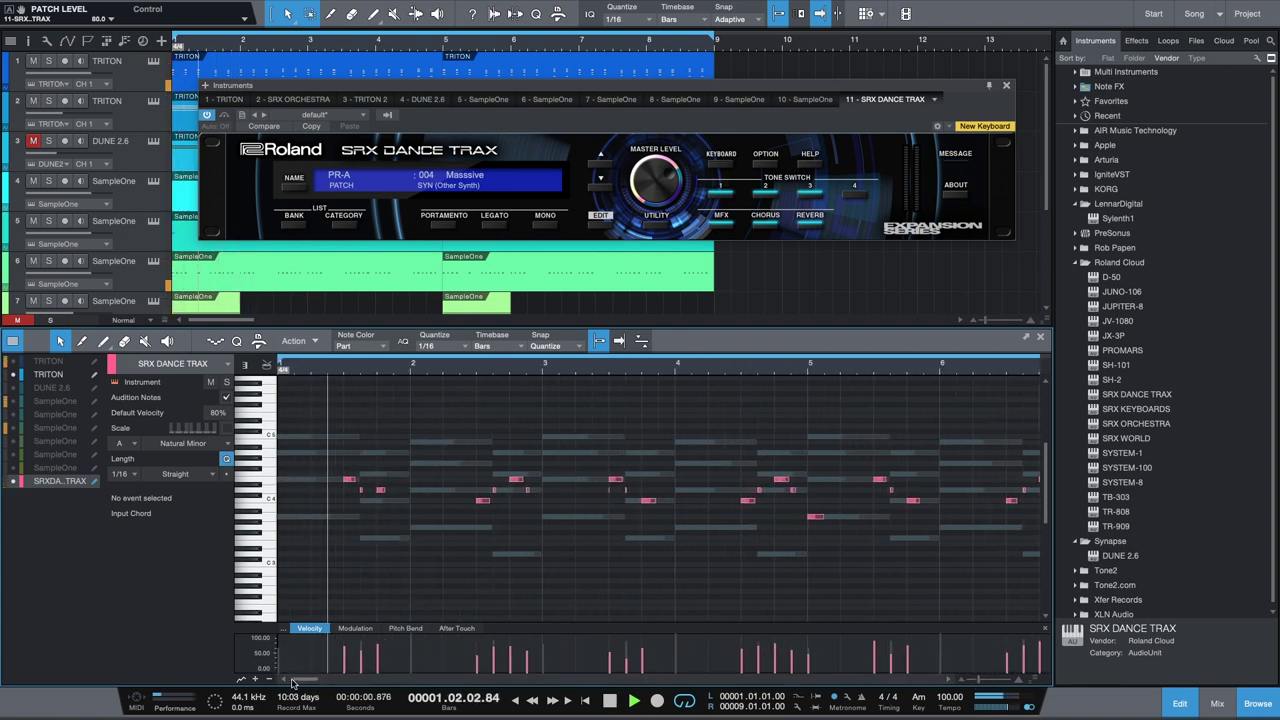
{"action": "key", "text": "space"}
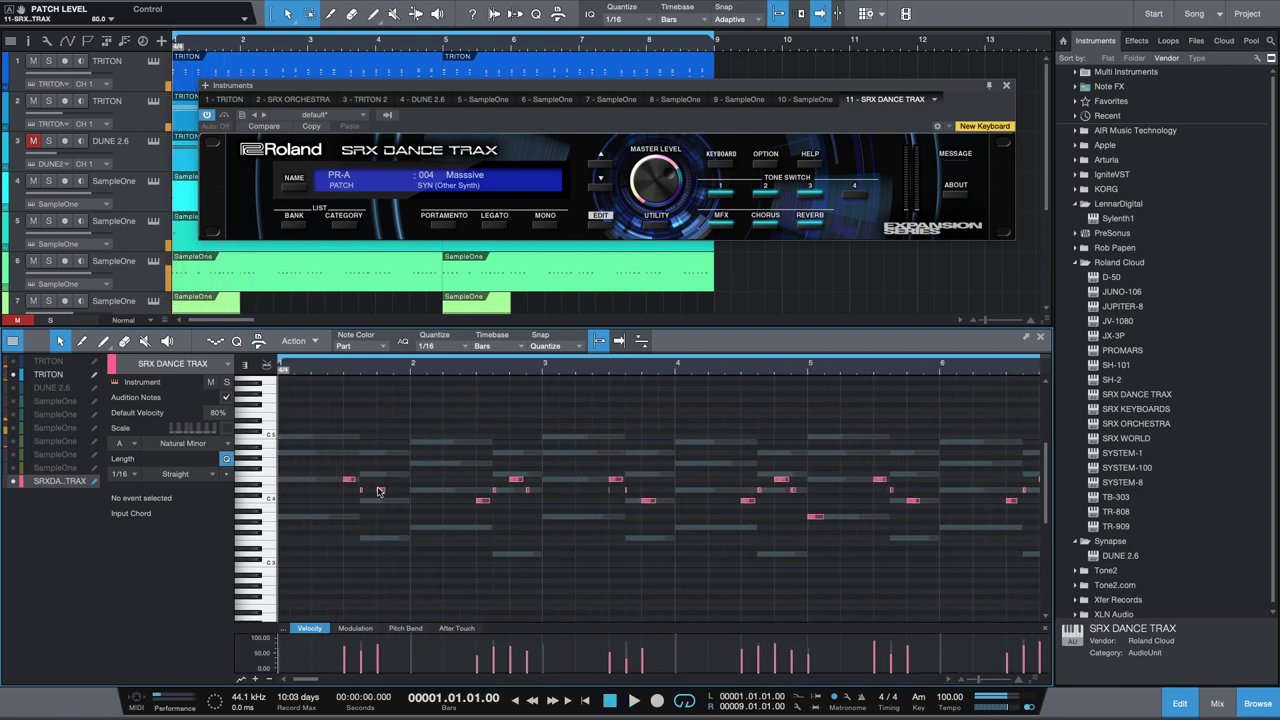
{"action": "left_click_drag", "start_coordinate": [378, 491], "coordinate": [383, 478]}
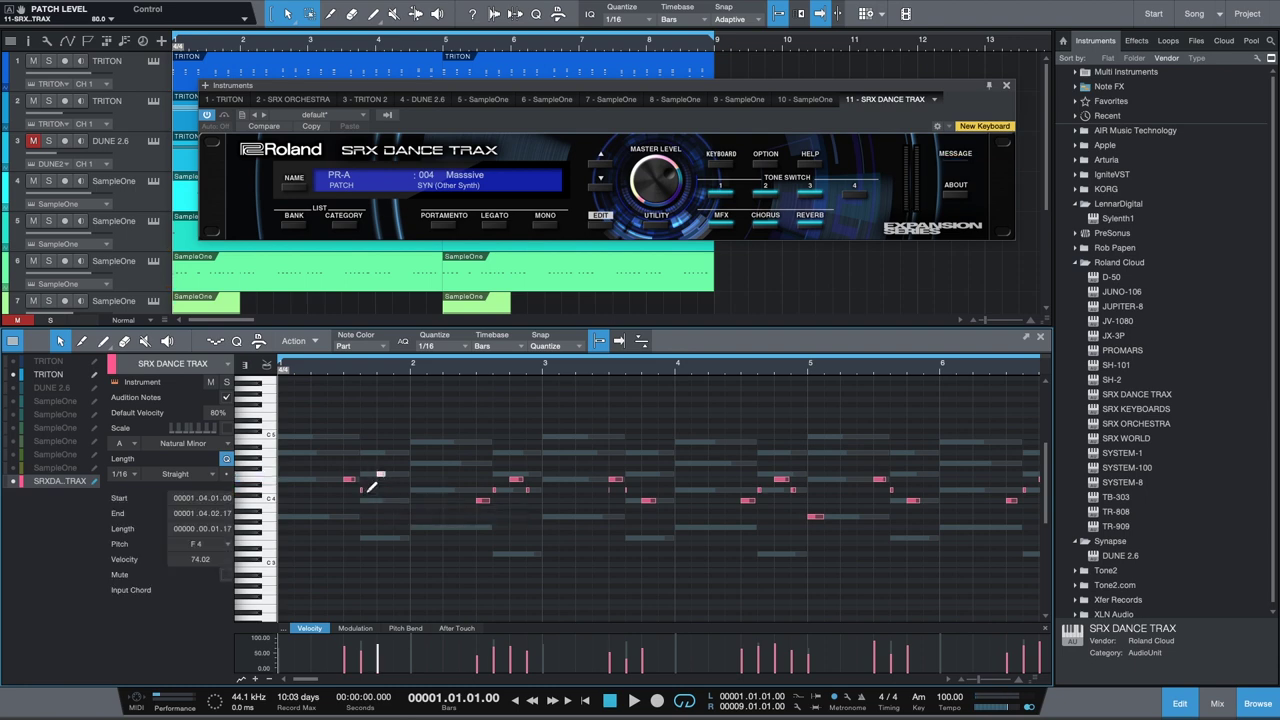
Lengthen all notes of the synth part together, with bar 1's E4 reaching a length of 0.0.2.34.
{"action": "key", "text": "ctrl+a"}
{"action": "left_click_drag", "start_coordinate": [386, 475], "coordinate": [391, 481]}
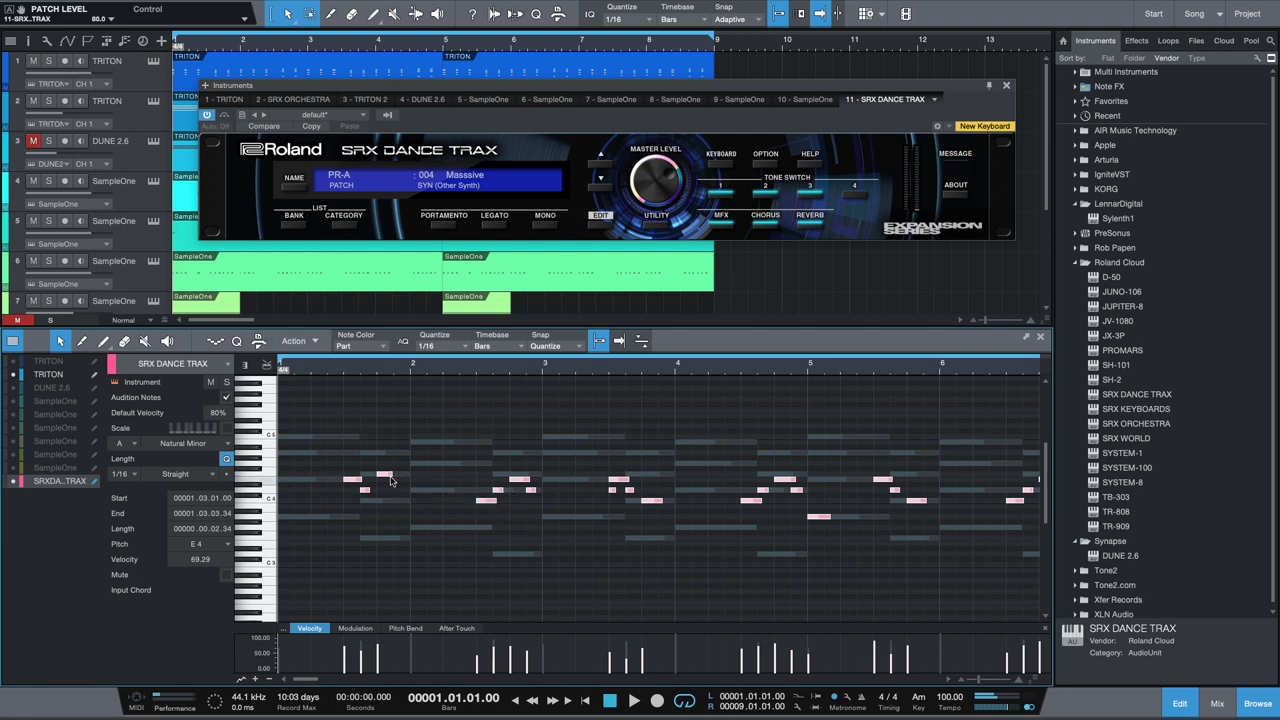
{"action": "left_click", "coordinate": [391, 481]}
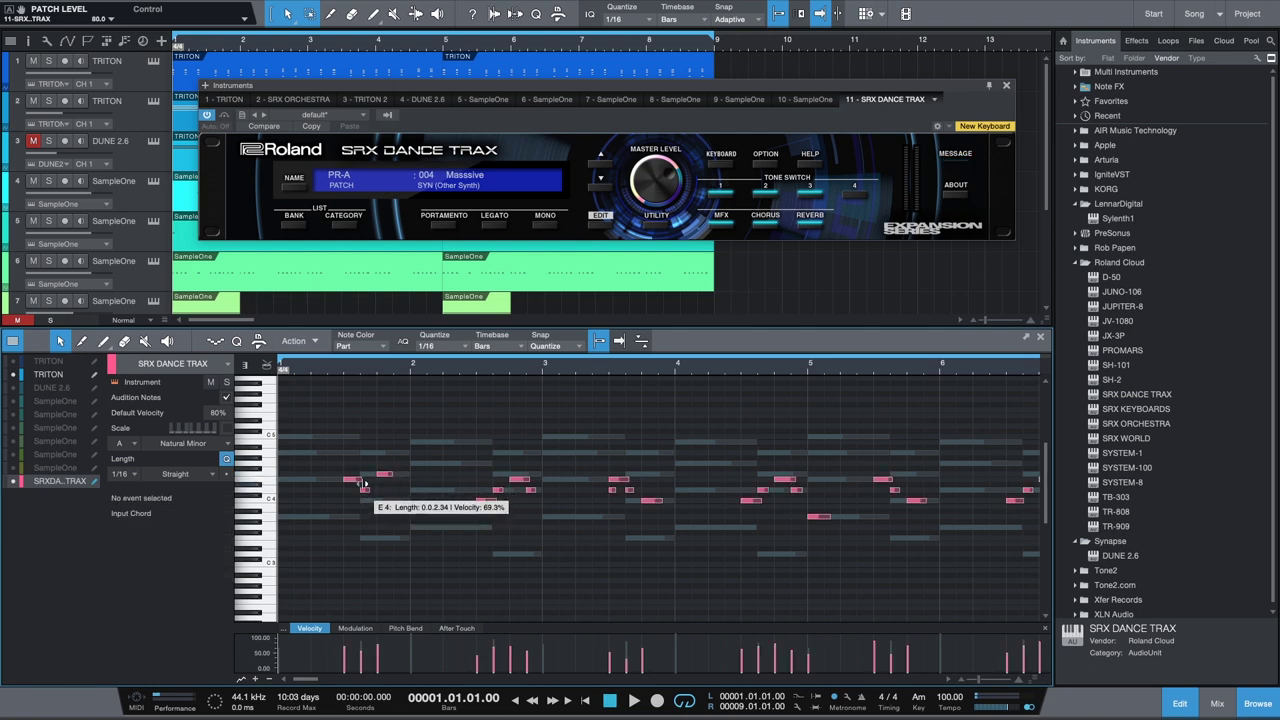
Try shortening the first E4 note in bar 1 to a length of 0.0.1.00 and audition it.
{"action": "left_click", "coordinate": [354, 481]}
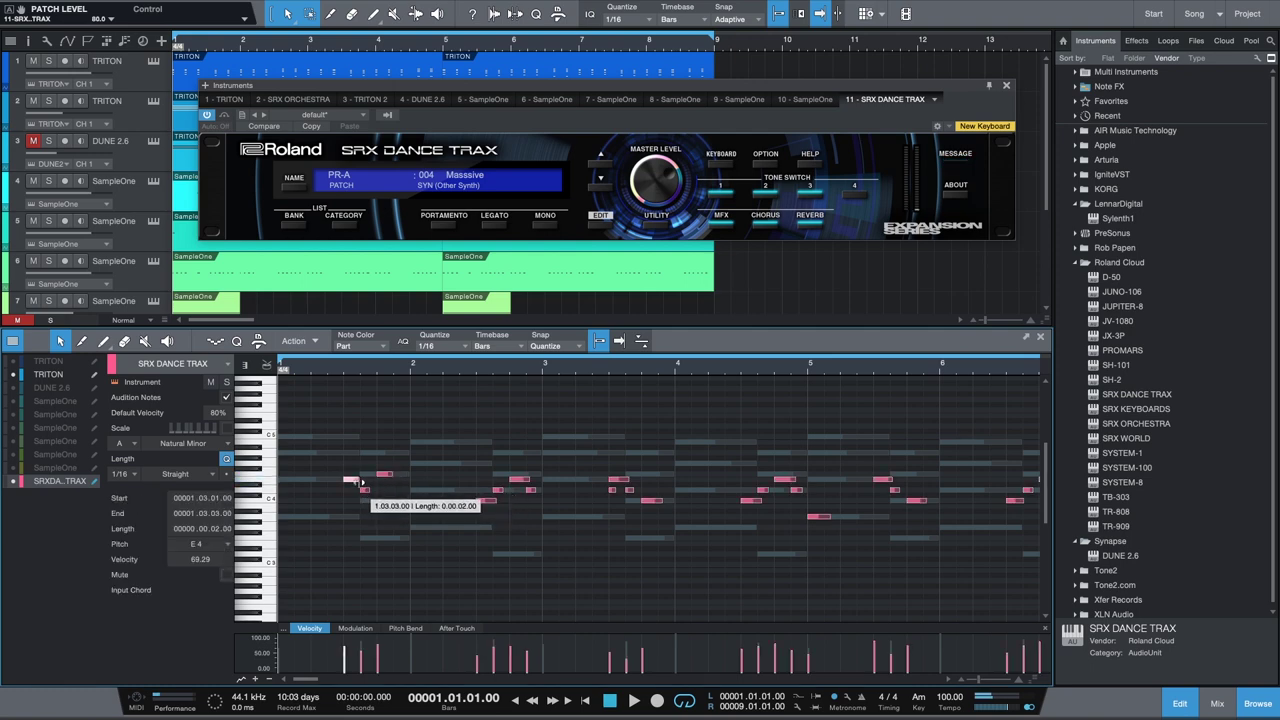
{"action": "key", "text": "space"}
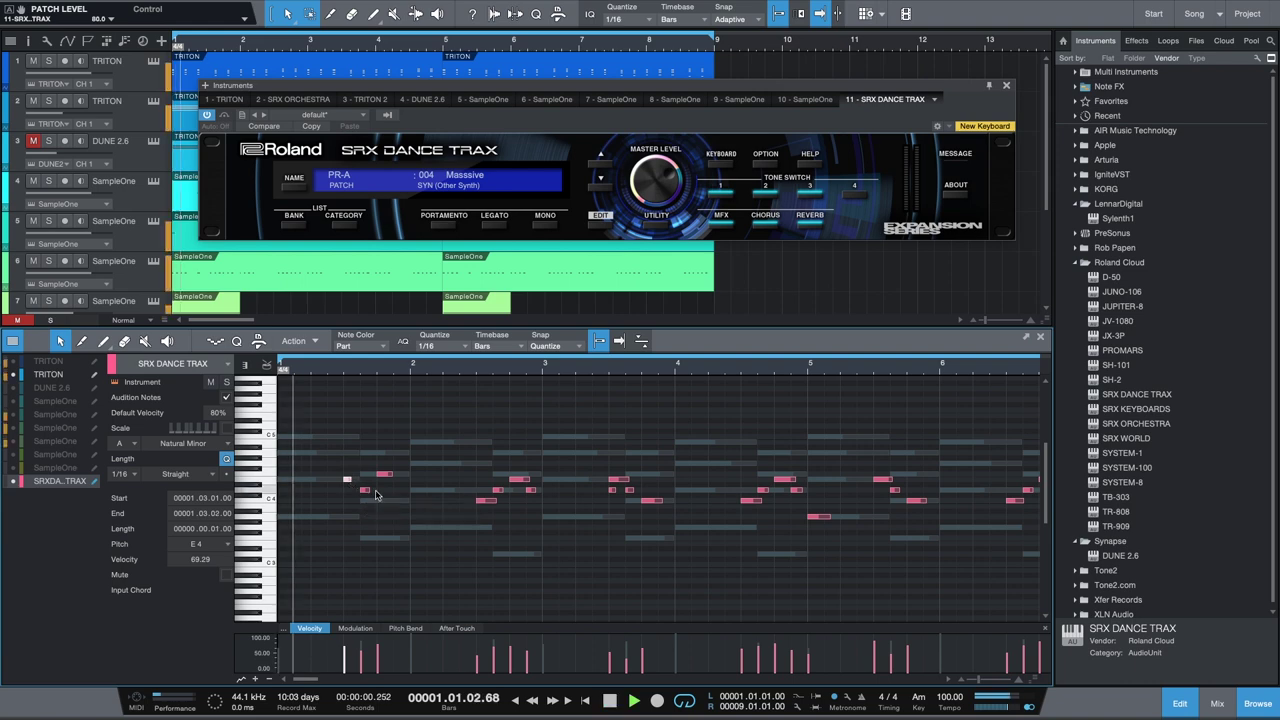
{"action": "key", "text": "space"}
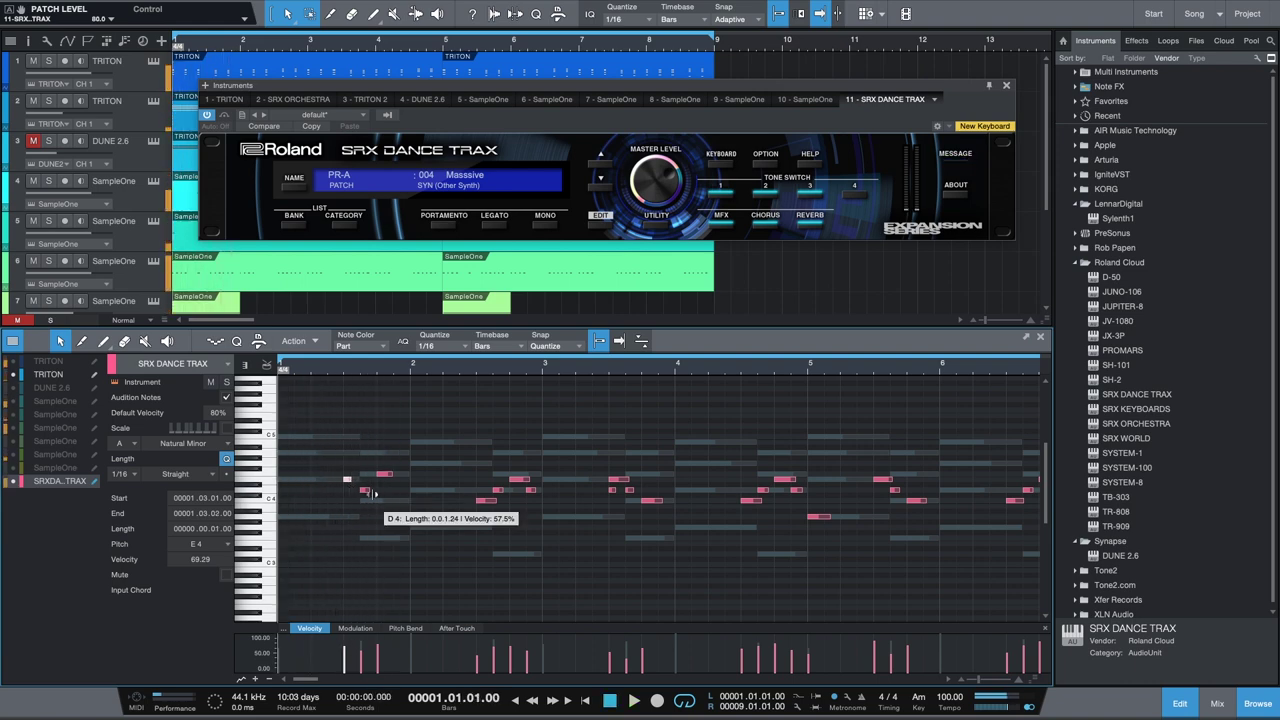
{"action": "key", "text": "space"}
{"action": "key", "text": "space"}
{"action": "key", "text": "space"}
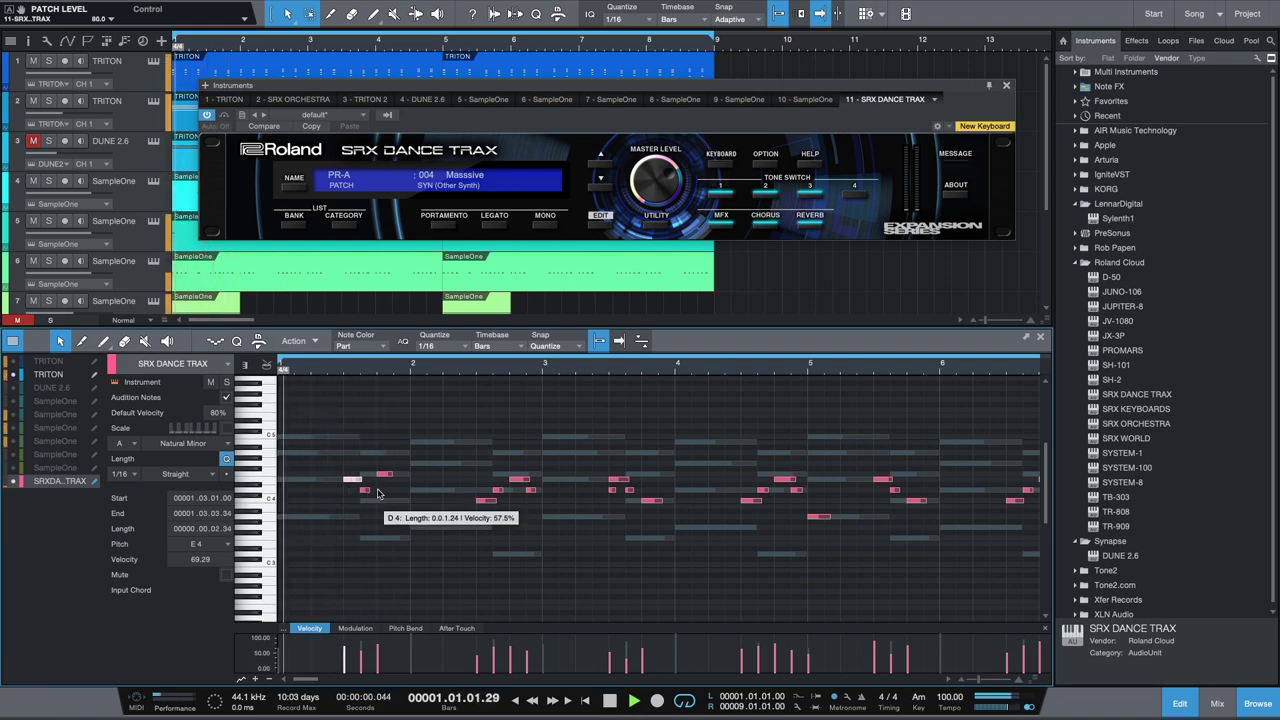
Set the quantize grid to 1/32 and shorten all synth notes together, with bar 1's E4 at a length of 0.0.1.72.
{"action": "left_click", "coordinate": [386, 475]}
{"action": "key", "text": "ctrl+a"}
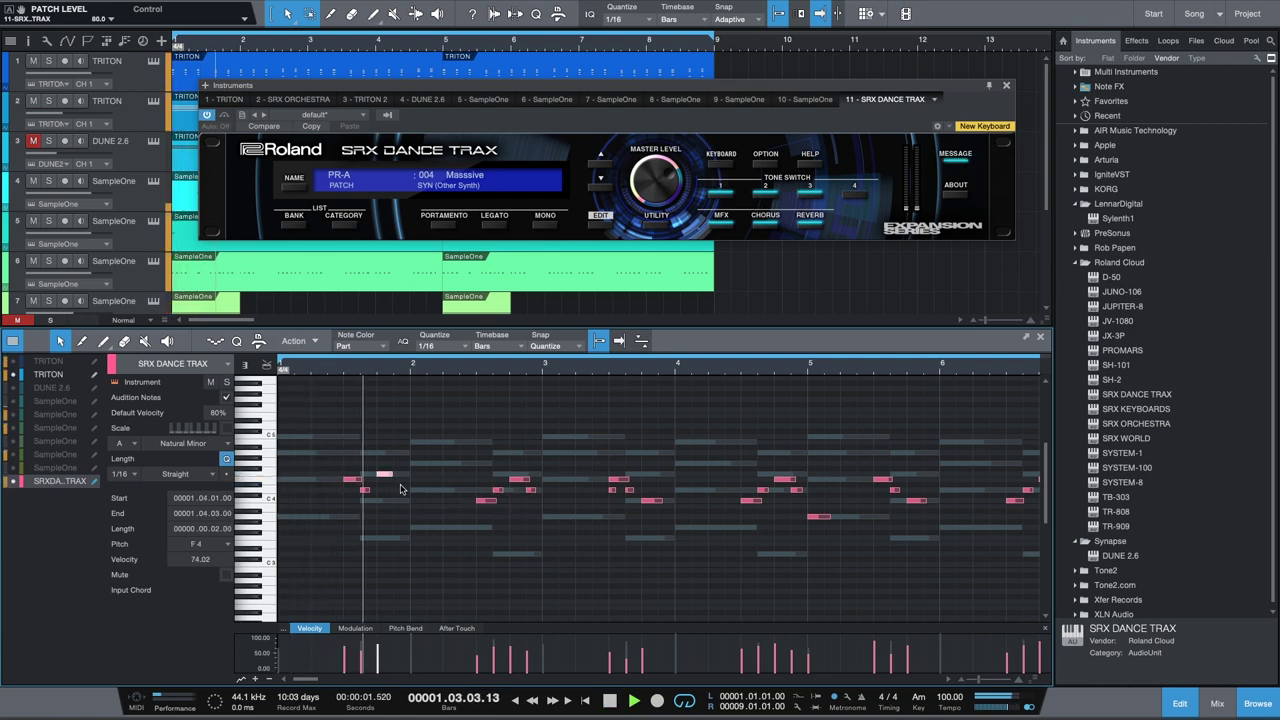
{"action": "key", "text": "space"}
{"action": "key", "text": "space"}
{"action": "left_click", "coordinate": [464, 345]}
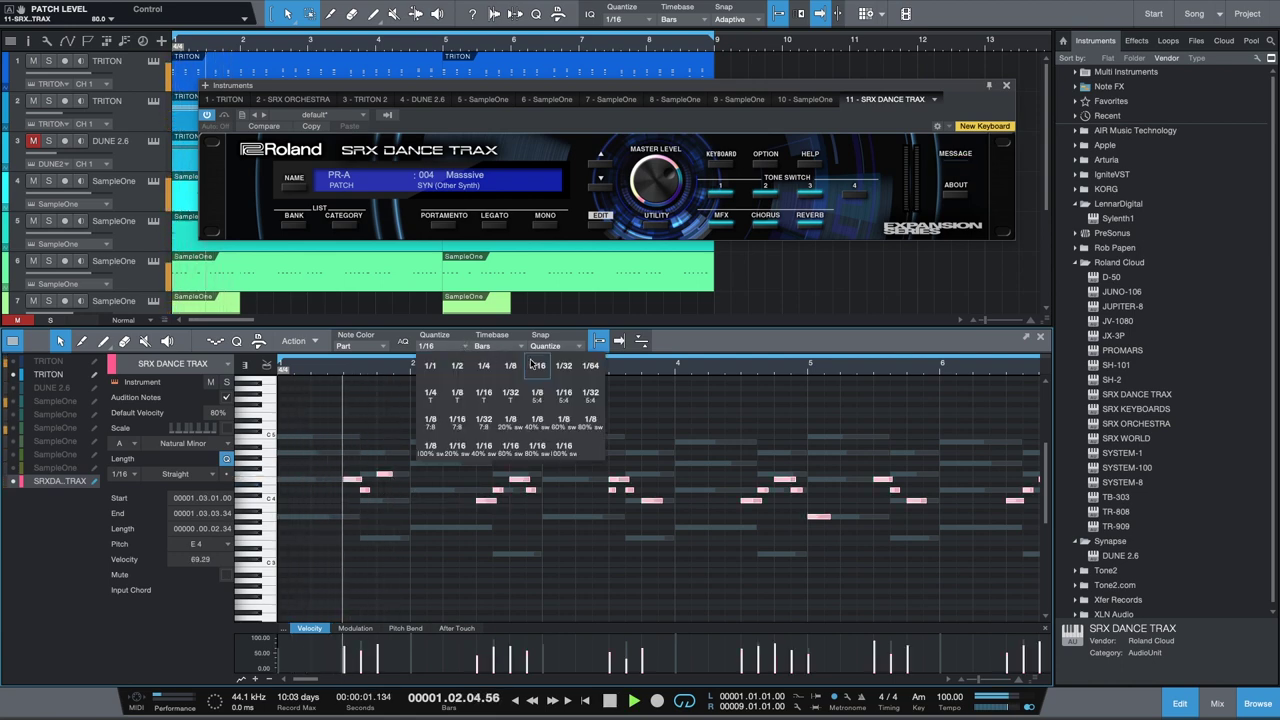
{"action": "left_click", "coordinate": [471, 385]}
{"action": "left_click_drag", "start_coordinate": [530, 481], "coordinate": [524, 485]}
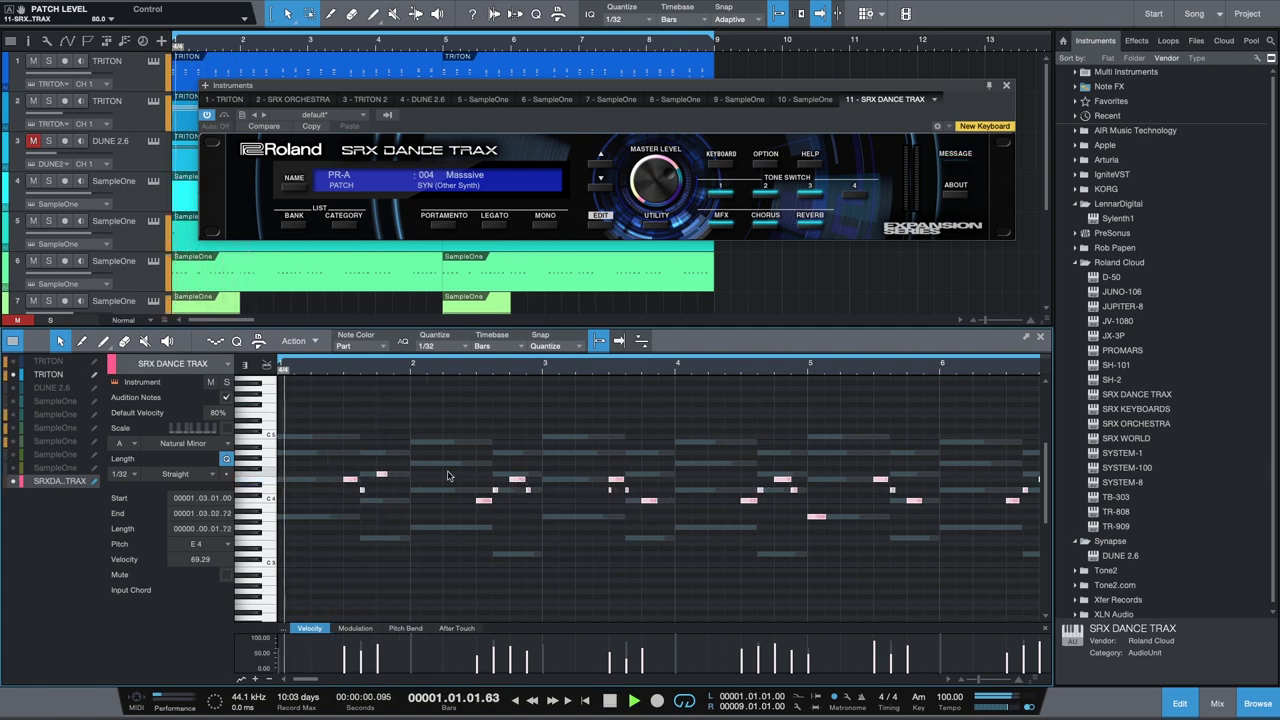
{"action": "left_click", "coordinate": [455, 478]}
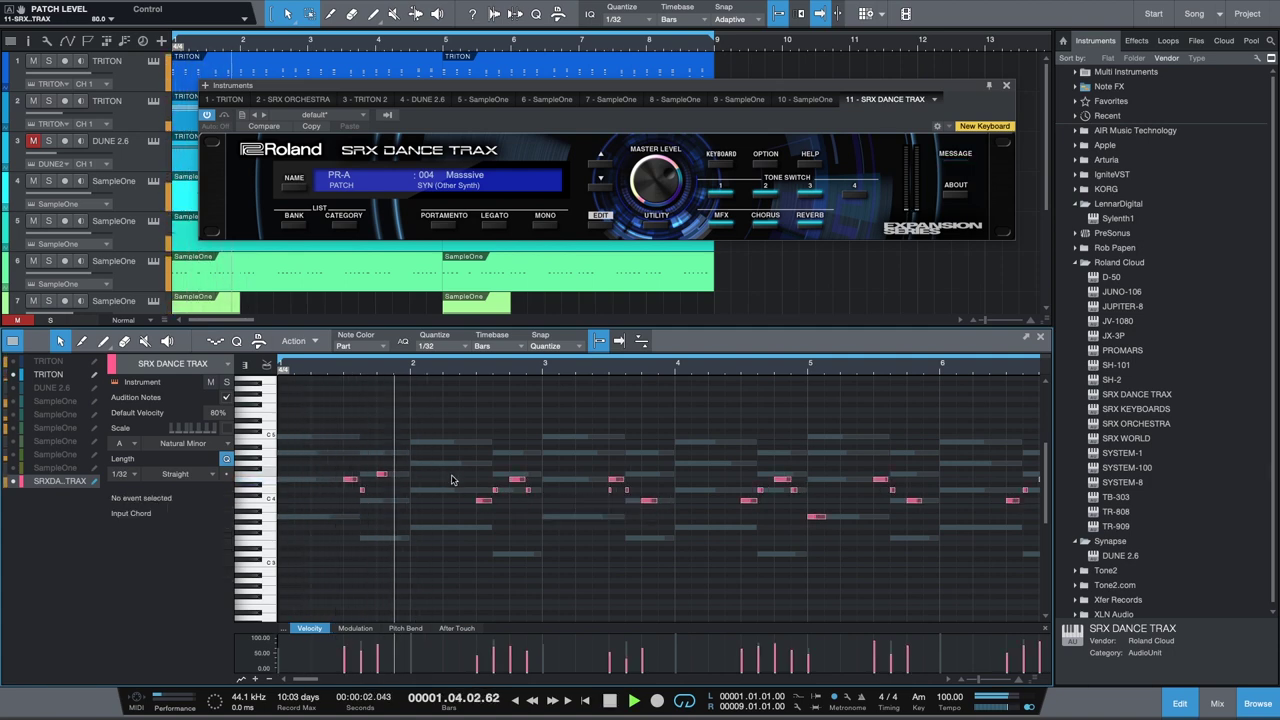
Adjust the end of bar 1's short D4 note and set the quantize grid to 1/16.
{"action": "left_click", "coordinate": [362, 490]}
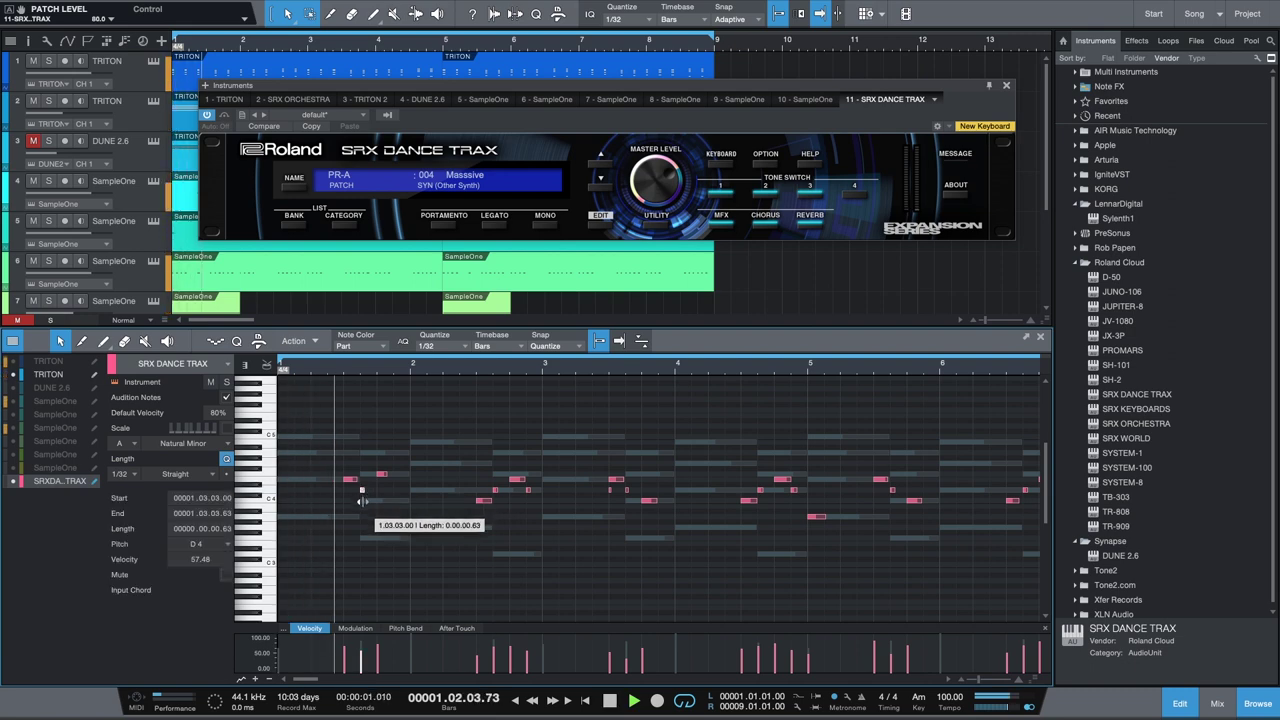
{"action": "left_click", "coordinate": [400, 430]}
{"action": "left_click", "coordinate": [458, 348]}
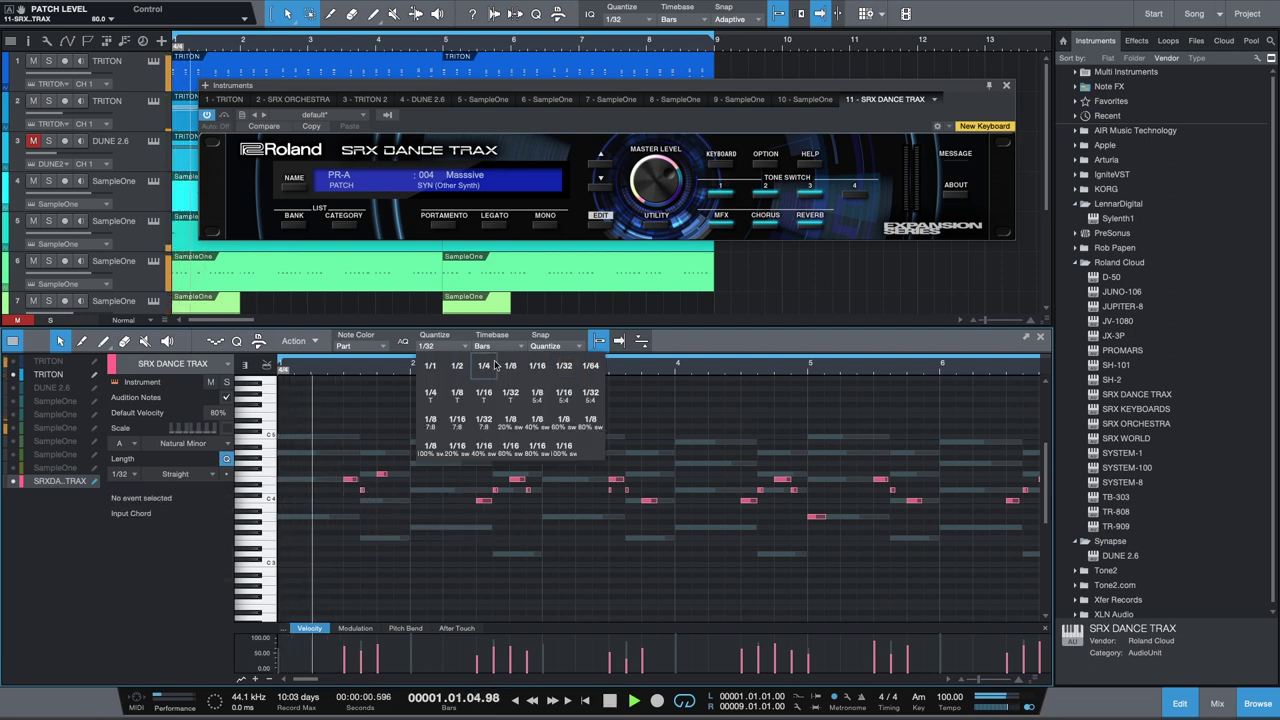
{"action": "left_click", "coordinate": [432, 413]}
Lower bar 1's short D4 note to C4 and audition the change from the loop start.
{"action": "left_click", "coordinate": [363, 491]}
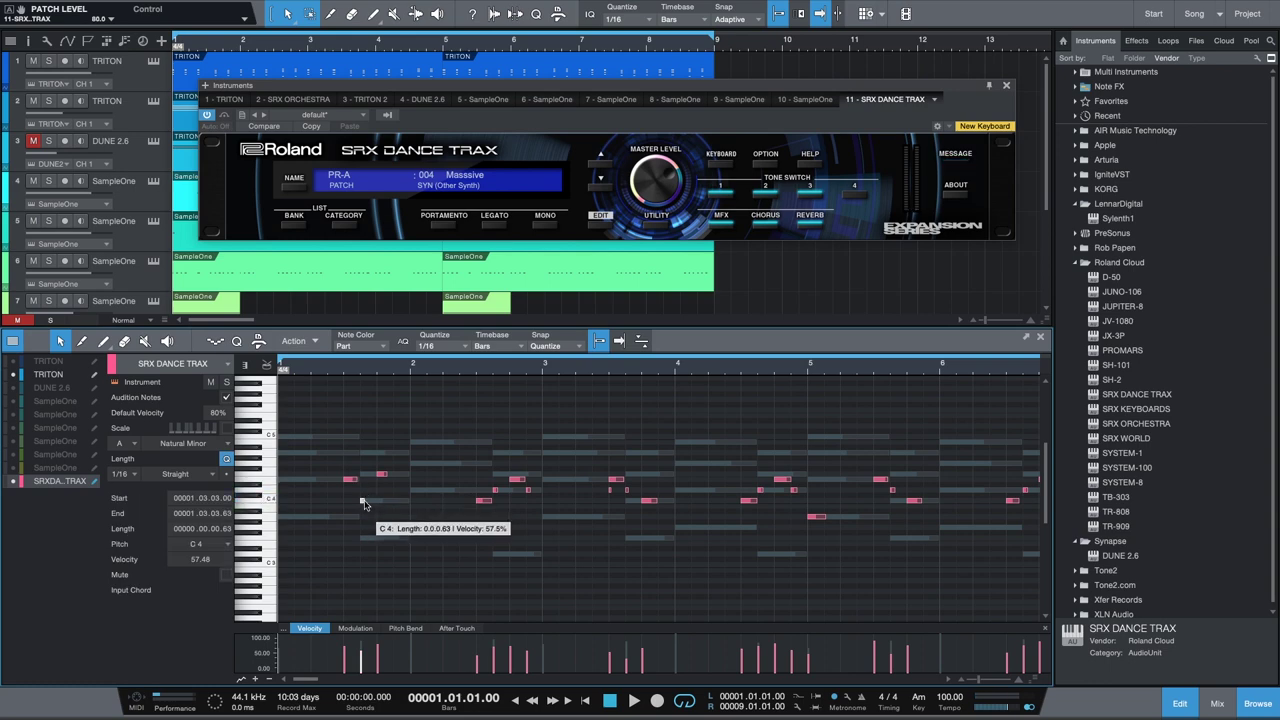
{"action": "key", "text": "space"}
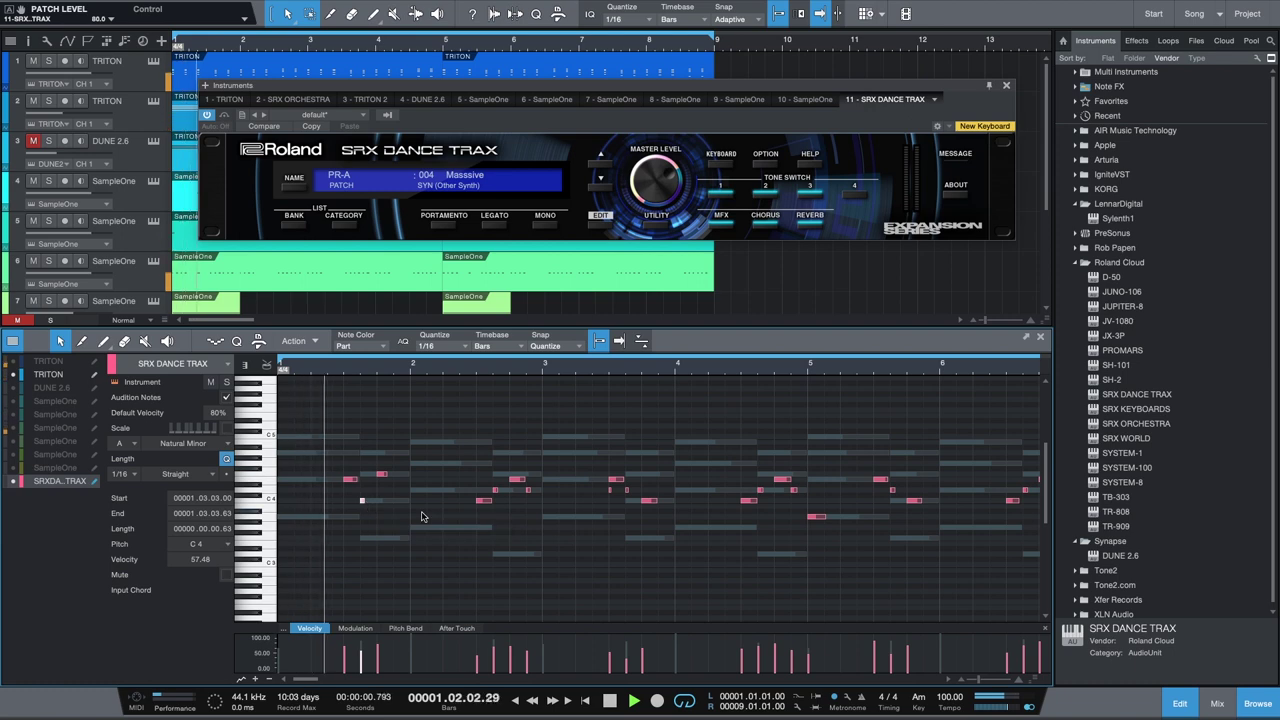
{"action": "key", "text": "space"}
{"action": "key", "text": "space"}
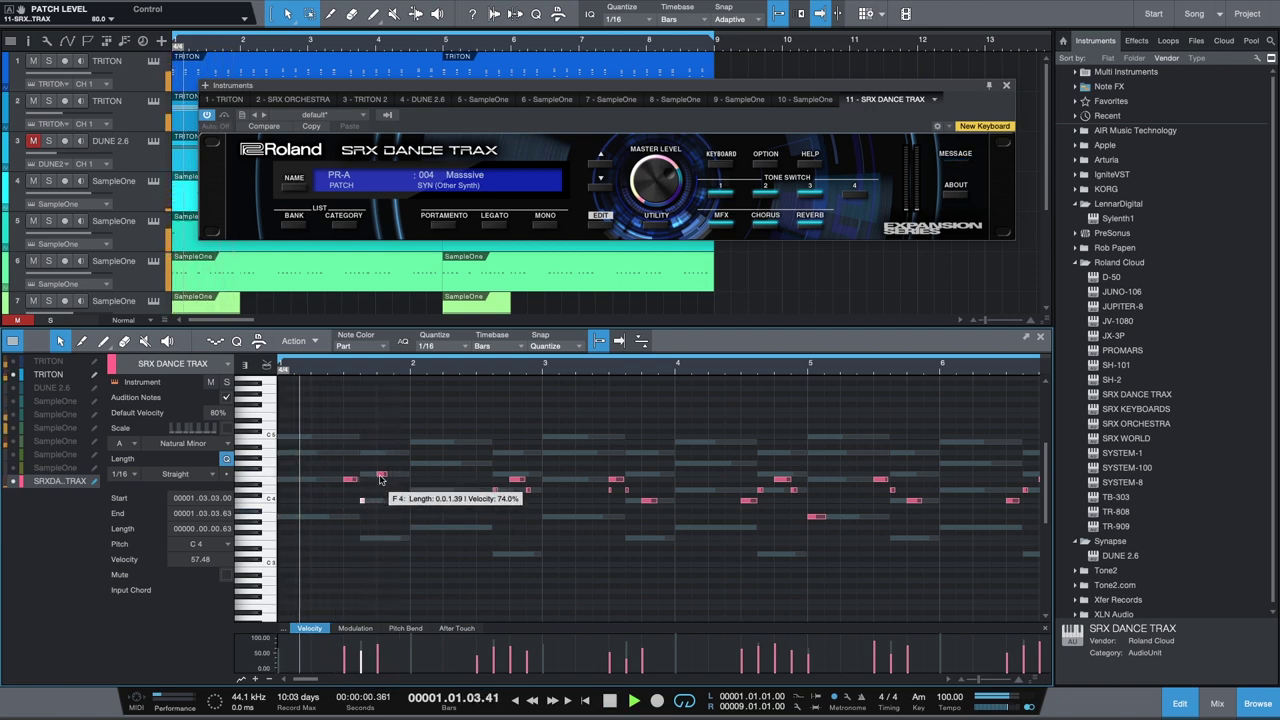
{"action": "key", "text": "space"}
Try bar 1's last note at C4, A3 and F3, auditioning each pitch in the loop.
{"action": "left_click", "coordinate": [381, 473]}
{"action": "left_click_drag", "start_coordinate": [381, 473], "coordinate": [381, 500]}
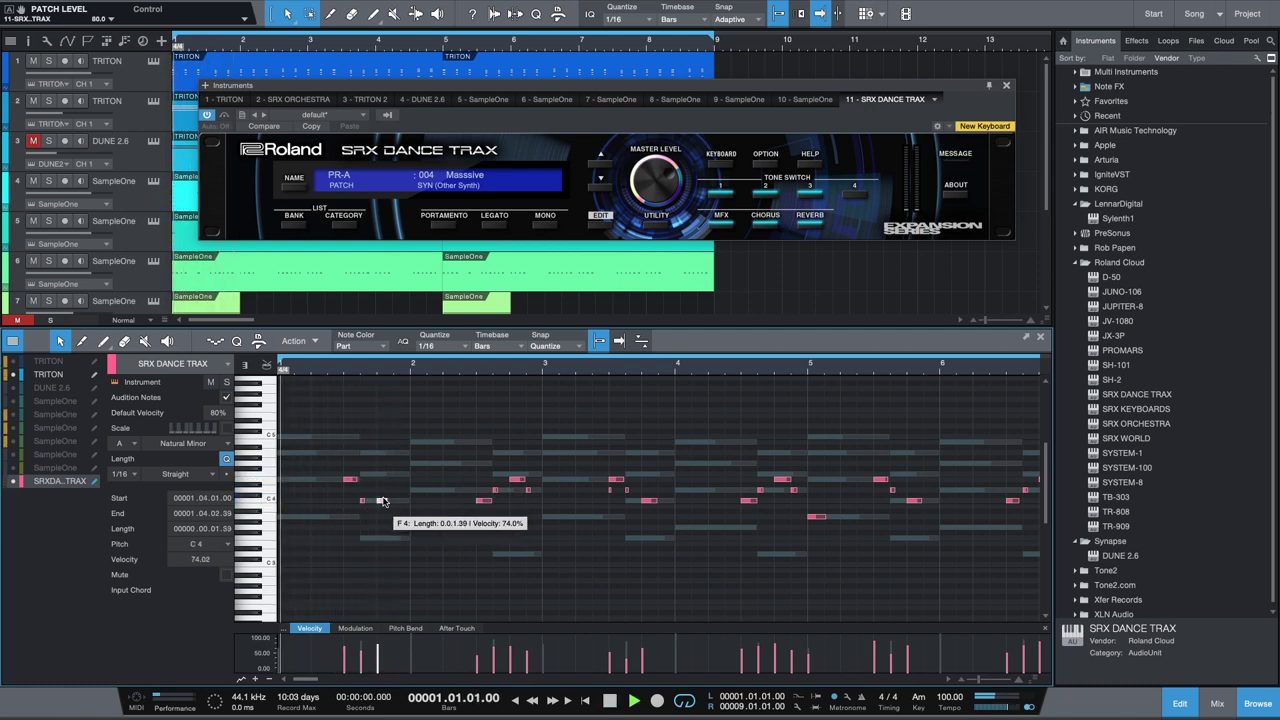
{"action": "key", "text": "space"}
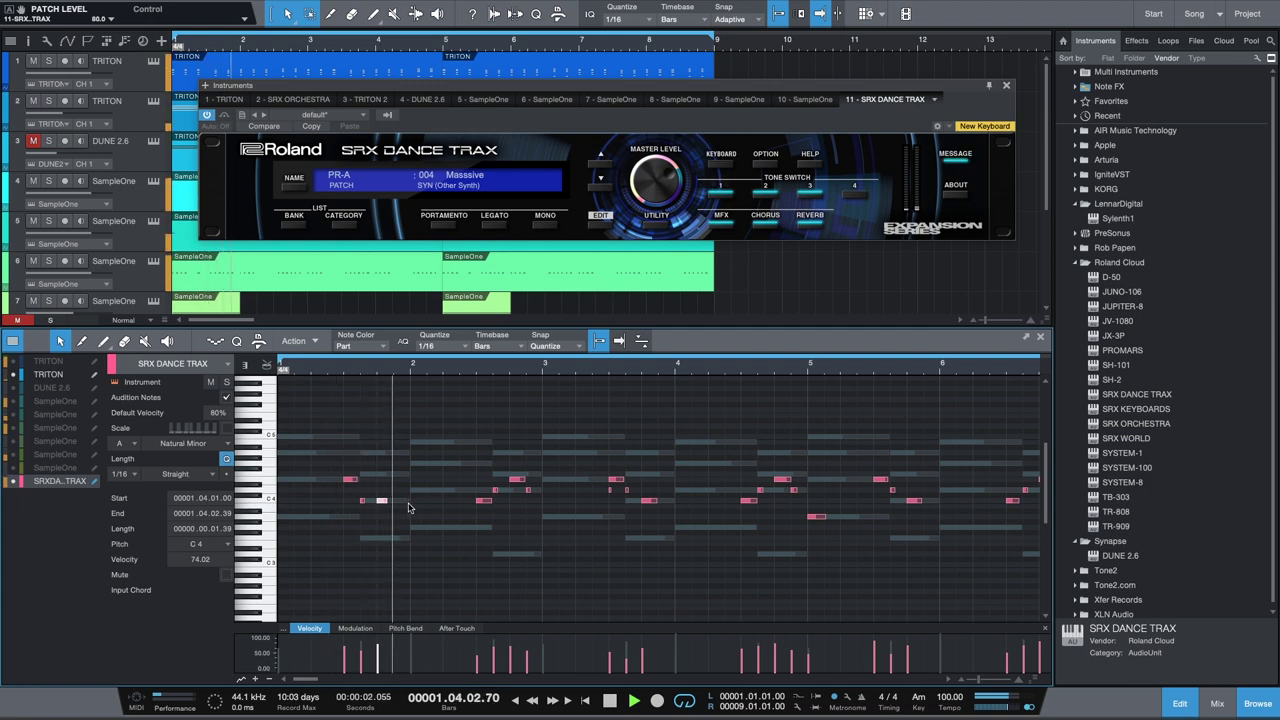
{"action": "key", "text": "space"}
{"action": "left_click_drag", "start_coordinate": [381, 501], "coordinate": [381, 516]}
{"action": "key", "text": "space"}
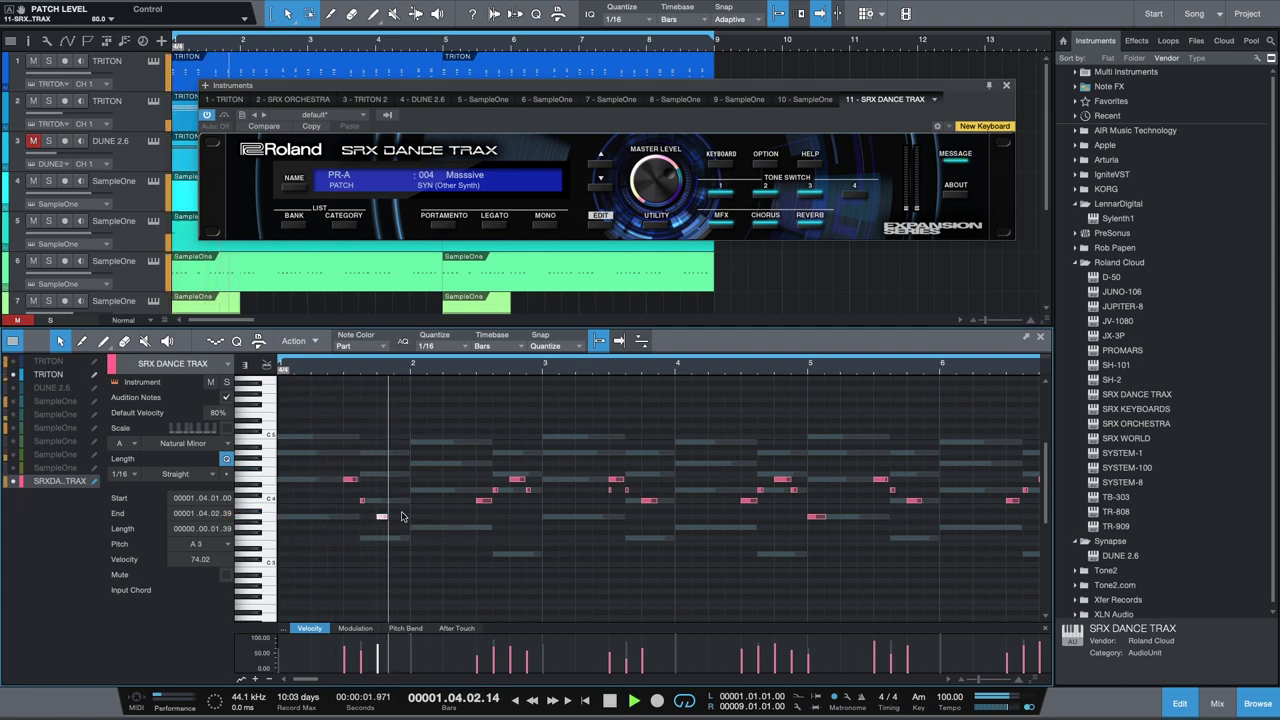
{"action": "key", "text": "space"}
{"action": "left_click_drag", "start_coordinate": [382, 518], "coordinate": [383, 540]}
{"action": "key", "text": "space"}
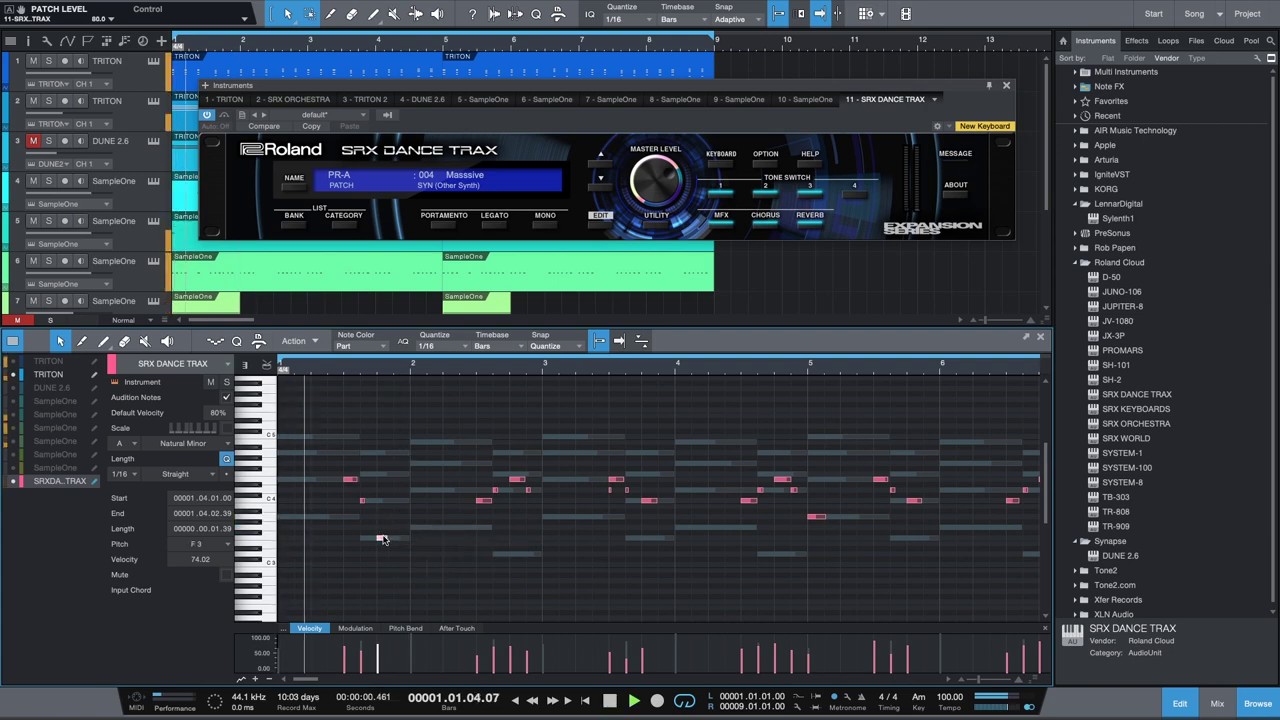
{"action": "key", "text": "space"}
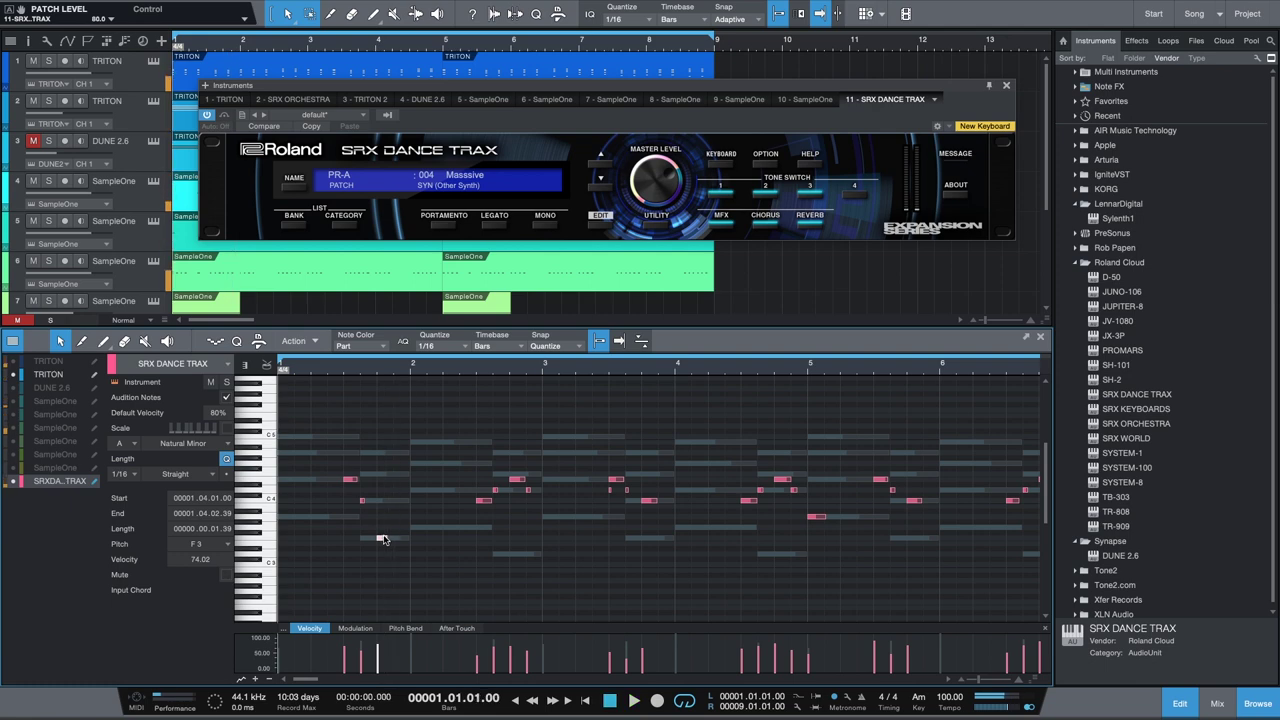
Place bar 1's last note at C4 with a length of 0.0.3.00 and audition the phrase.
{"action": "left_click_drag", "start_coordinate": [383, 539], "coordinate": [397, 504]}
{"action": "key", "text": "space"}
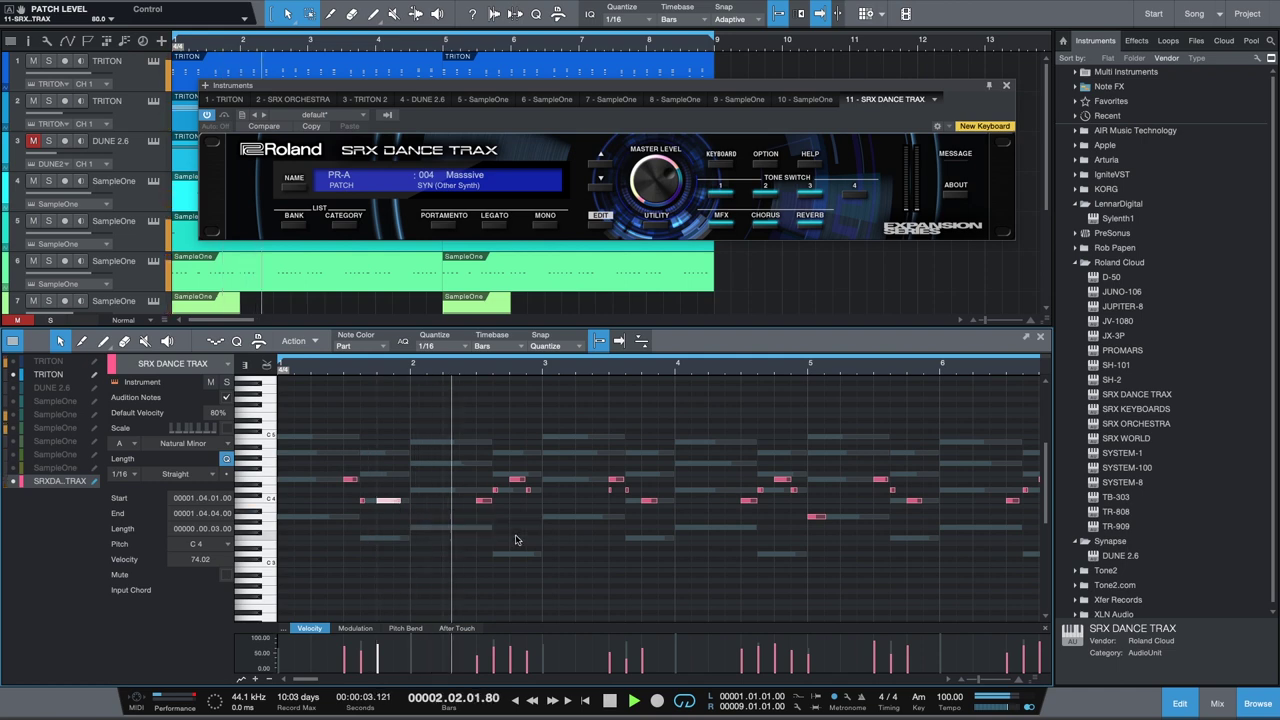
{"action": "key", "text": "space"}
{"action": "key", "text": "space"}
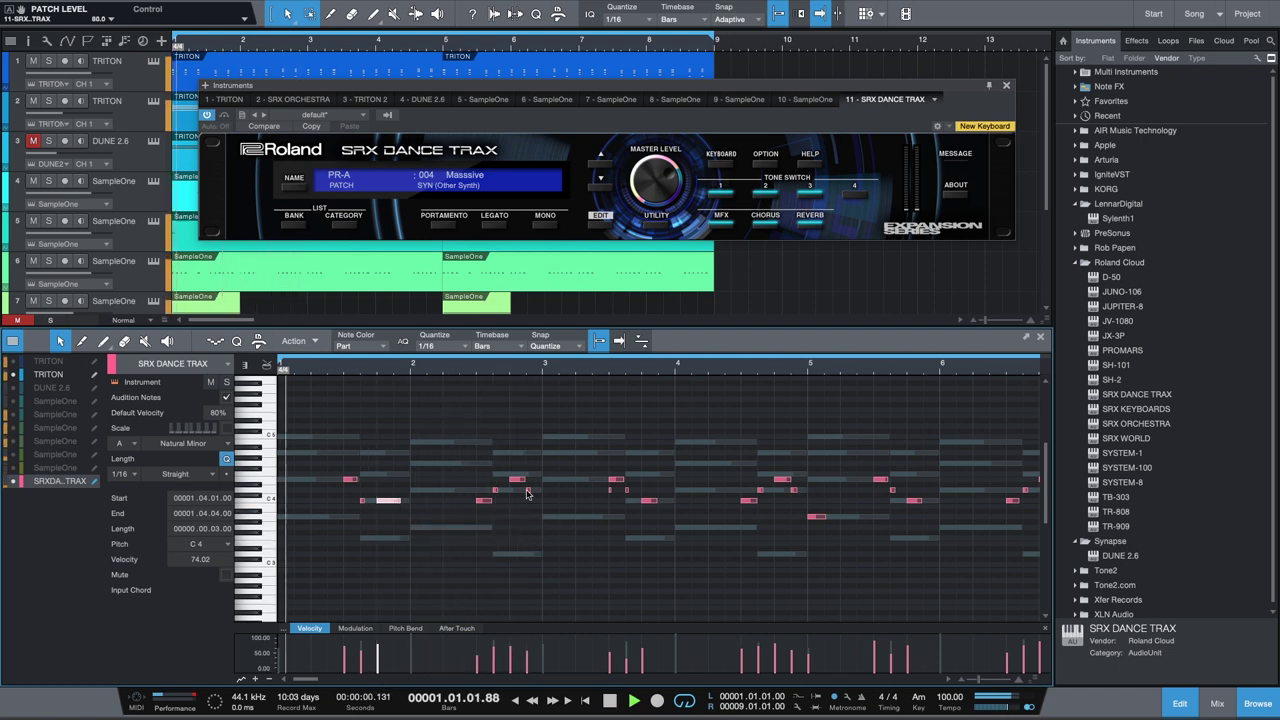
Try bar 2's E4 note on beat 4 at F4 and A4, then place it at A3, auditioning in the loop.
{"action": "left_click", "coordinate": [517, 476]}
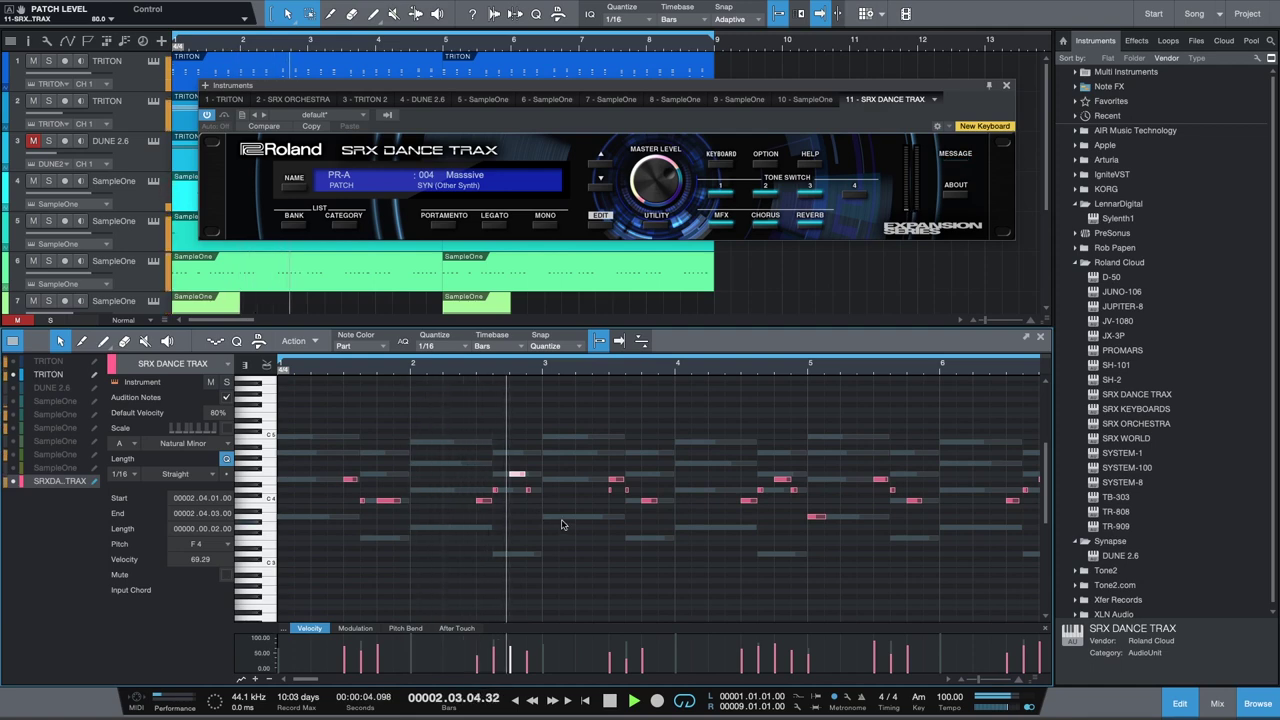
{"action": "key", "text": "space"}
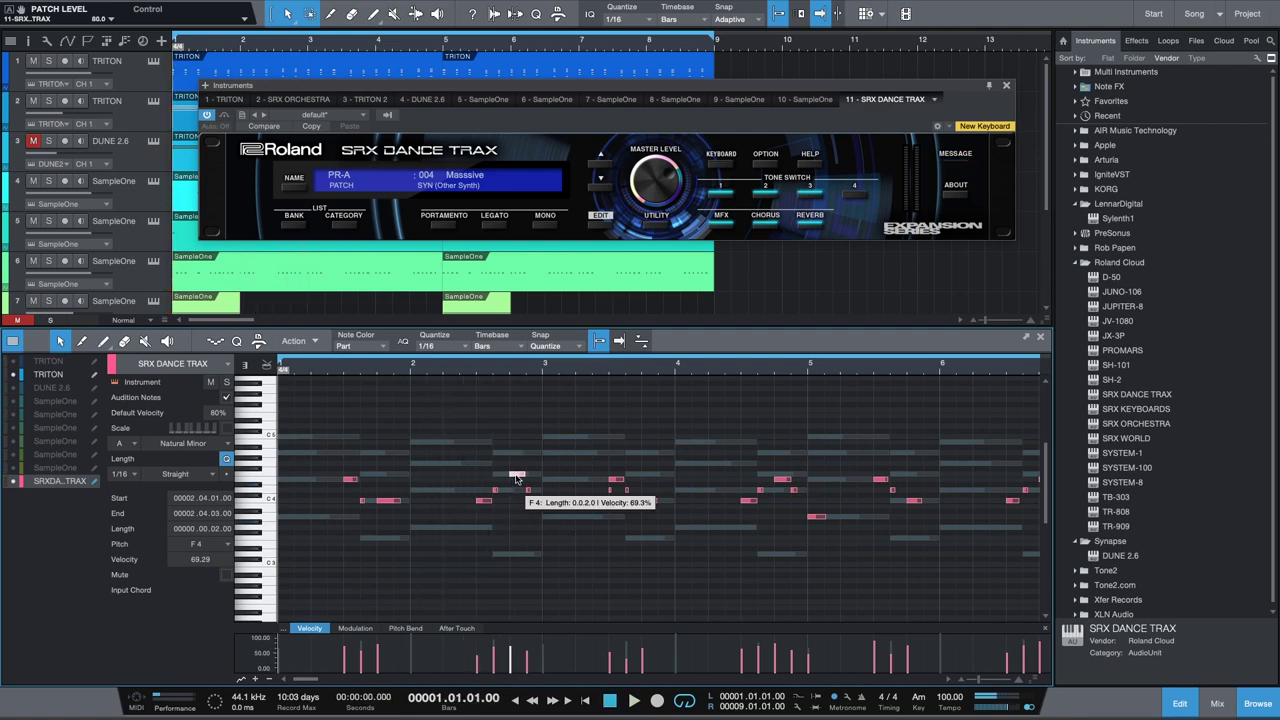
{"action": "left_click_drag", "start_coordinate": [516, 478], "coordinate": [515, 455]}
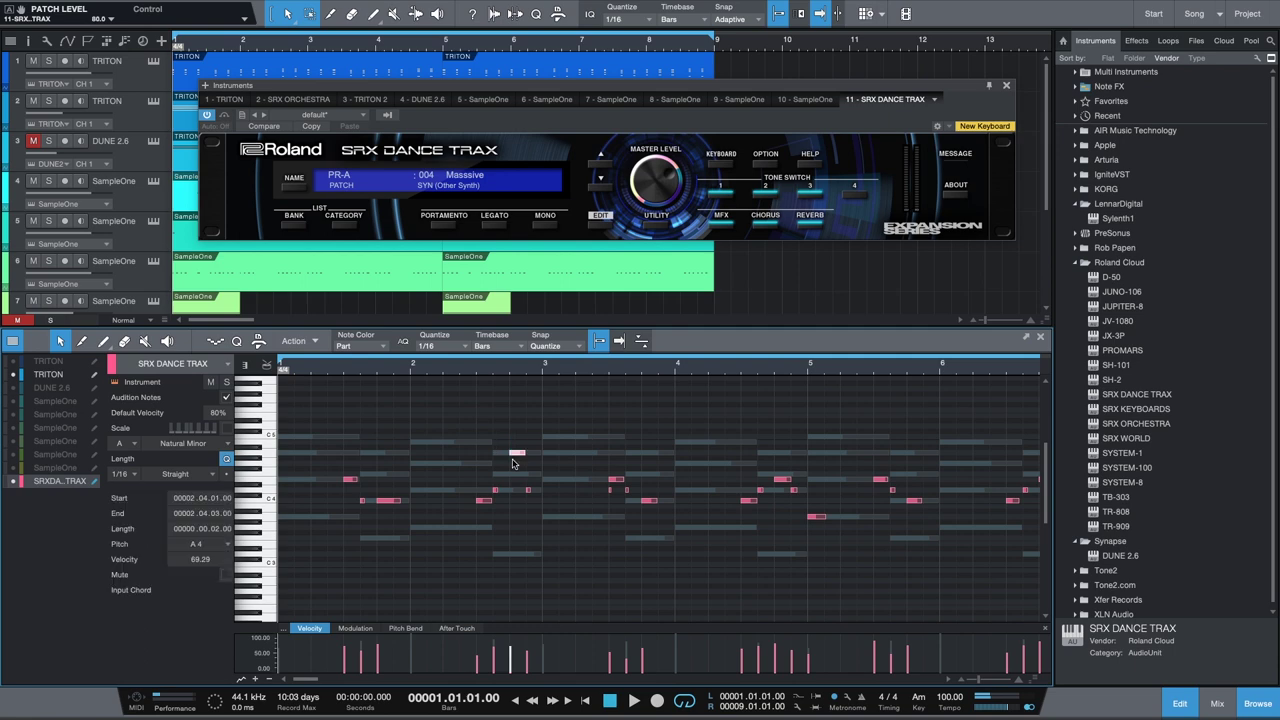
{"action": "key", "text": "space"}
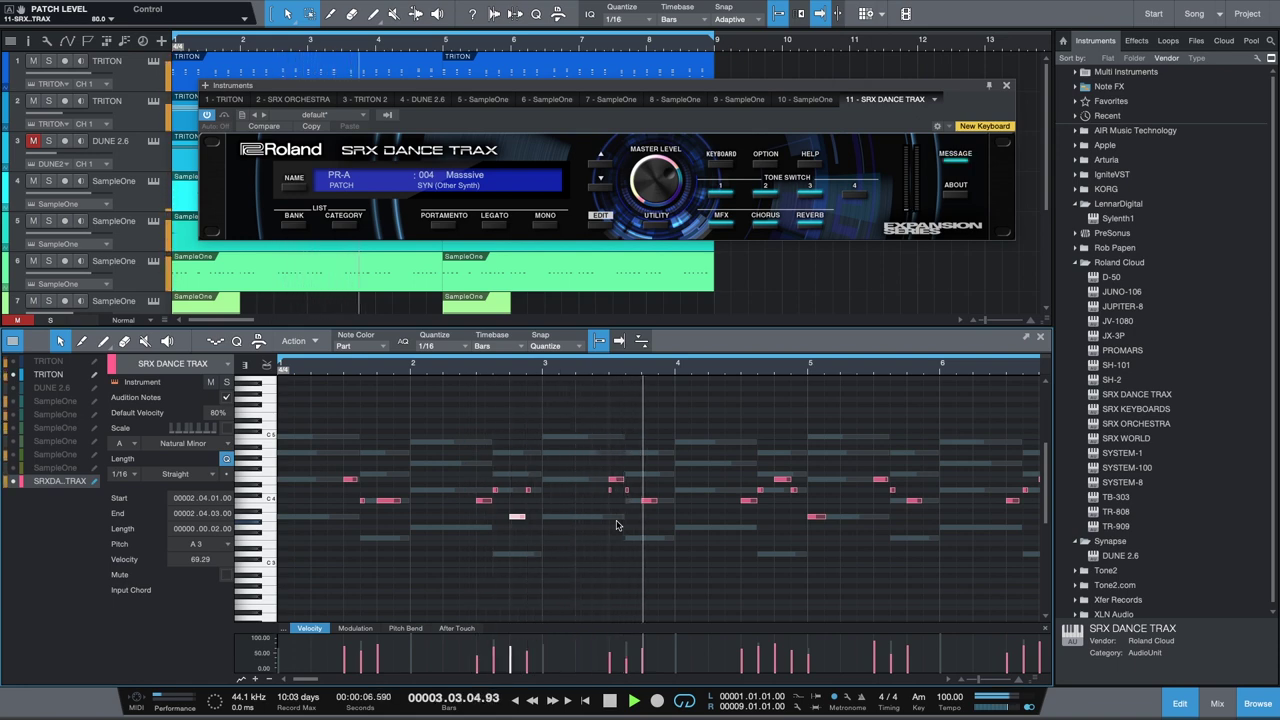
{"action": "key", "text": "Home"}
Delete all of bar 3's notes in the SRX DANCE TRAX part and audition from the loop start.
{"action": "left_click_drag", "start_coordinate": [600, 455], "coordinate": [684, 516]}
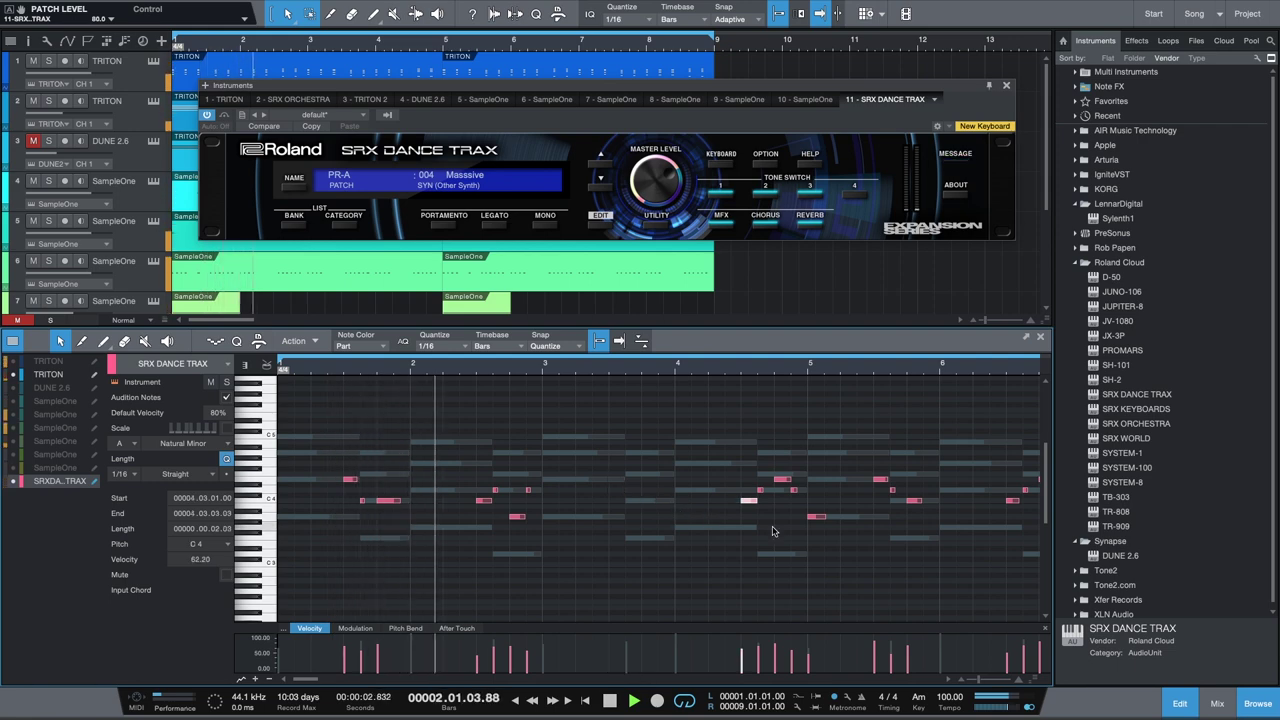
{"action": "key", "text": "Delete"}
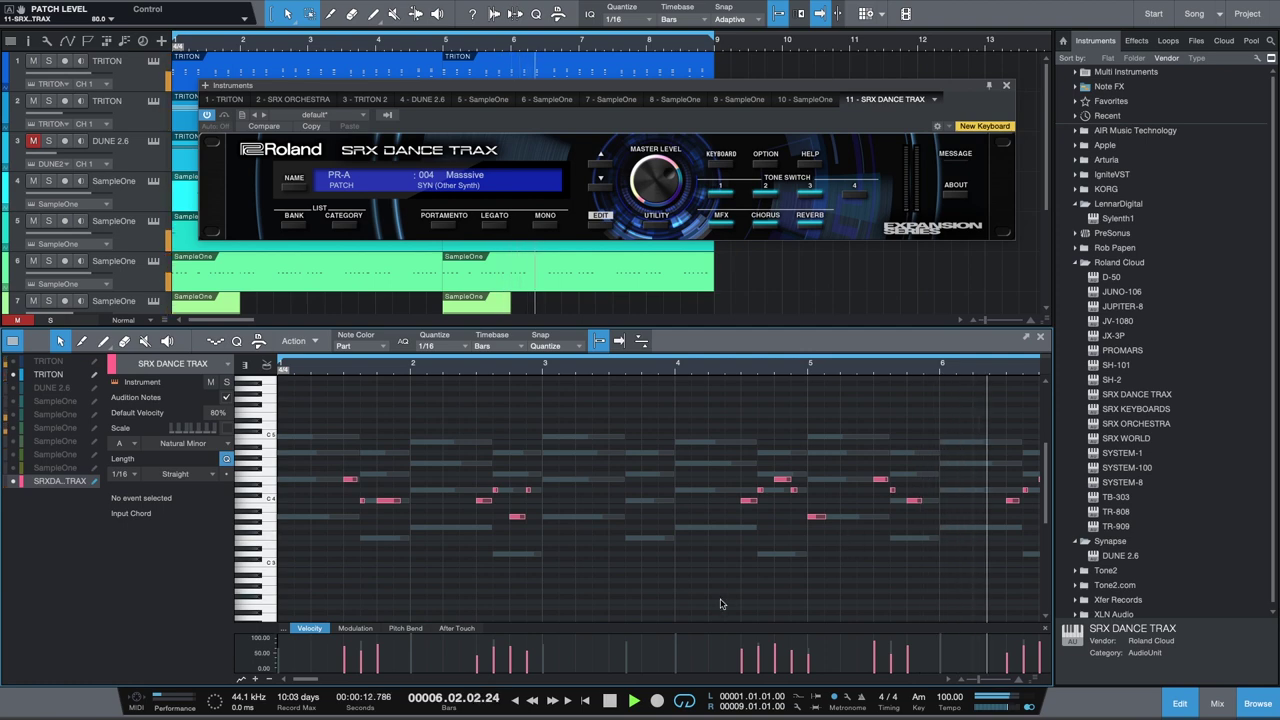
{"action": "key", "text": "Home"}
{"action": "left_click", "coordinate": [977, 681]}
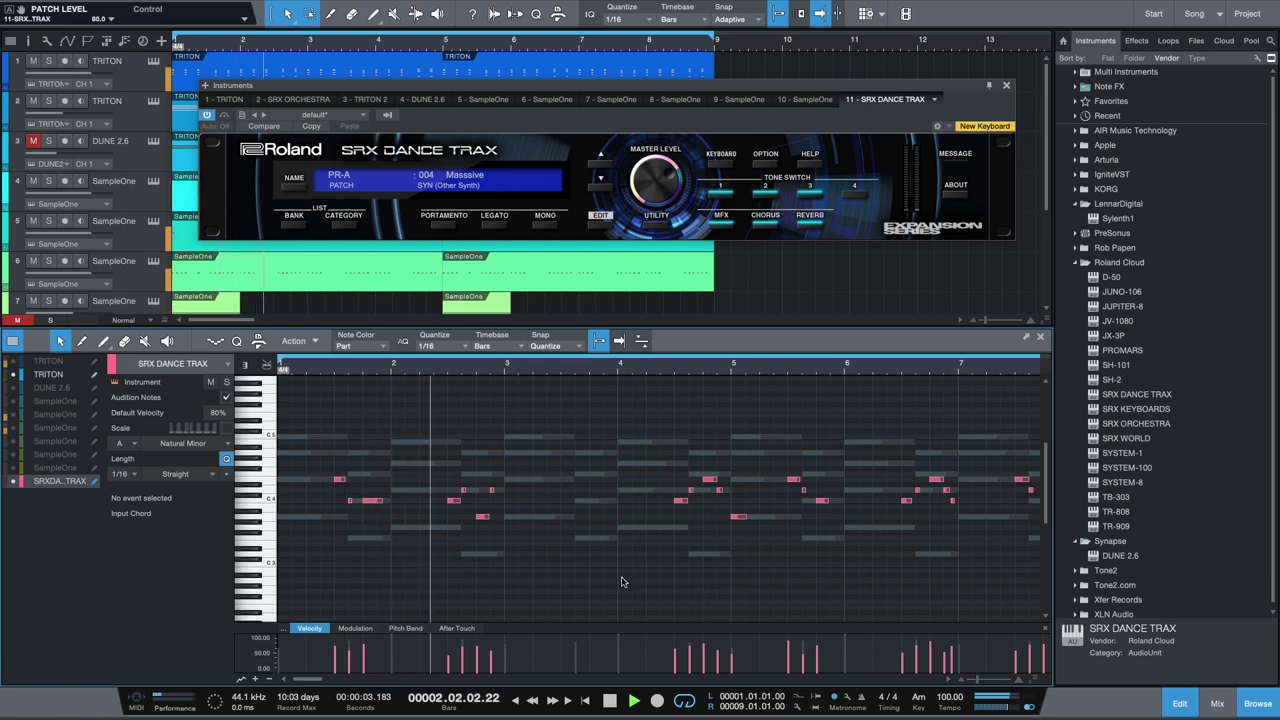
{"action": "key", "text": "Home"}
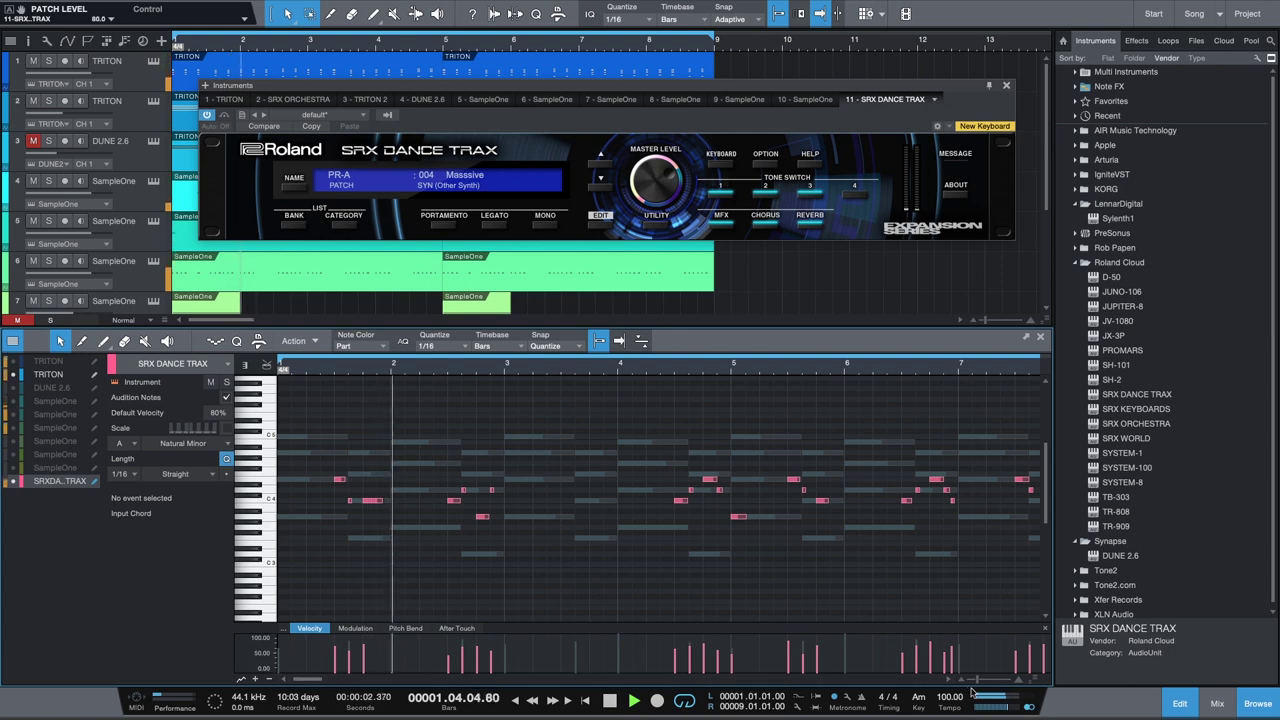
Shorten bar 2's A3 note on beat 4 to a length of 0.0.1.00 and restart playback.
{"action": "left_click_drag", "start_coordinate": [979, 683], "coordinate": [982, 683]}
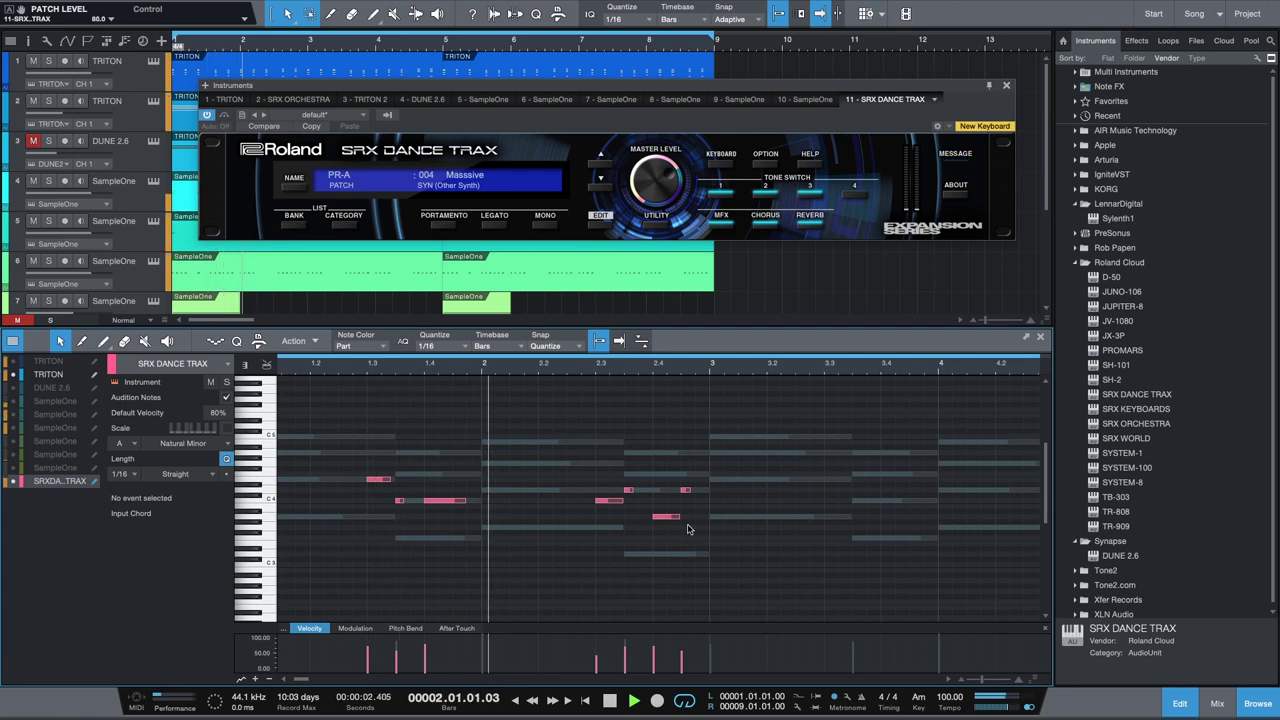
{"action": "left_click_drag", "start_coordinate": [680, 517], "coordinate": [666, 519]}
{"action": "key", "text": "space"}
{"action": "key", "text": "space"}
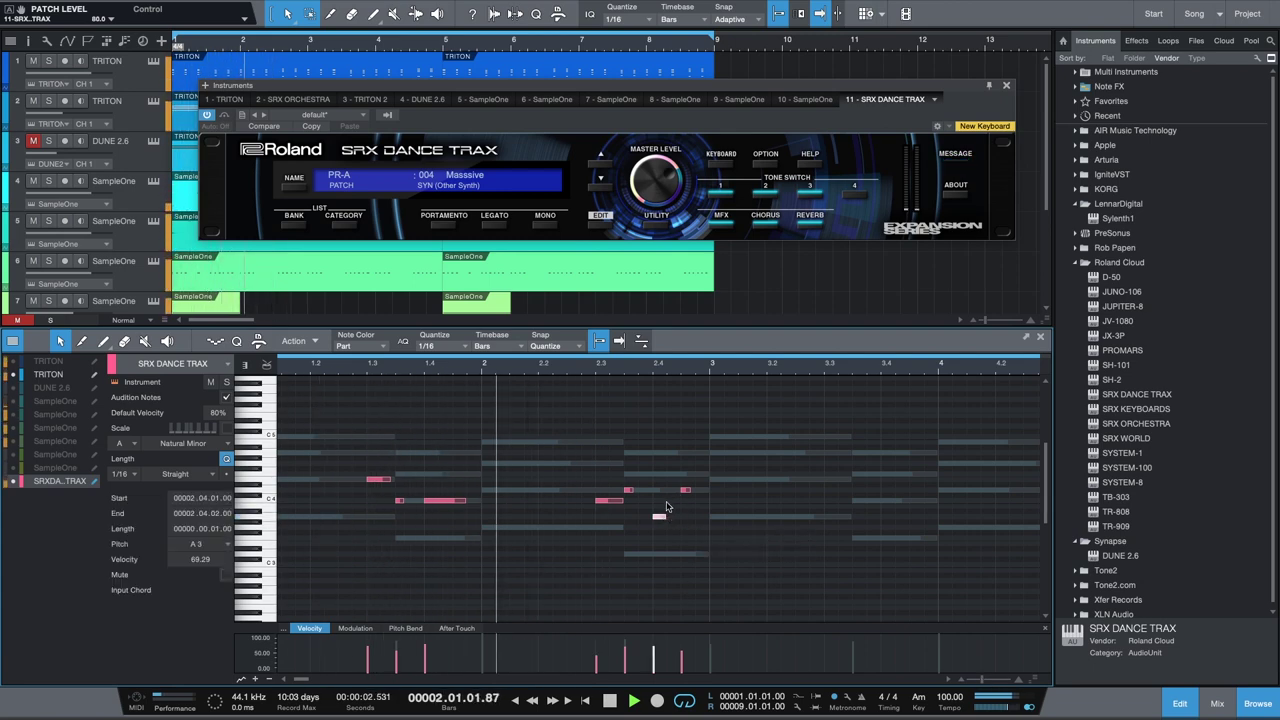
Add a C4 note with a length of 0.0.1.00 at 2.4.2, directly following bar 2's A3 note, and audition it.
{"action": "double_click", "coordinate": [671, 501]}
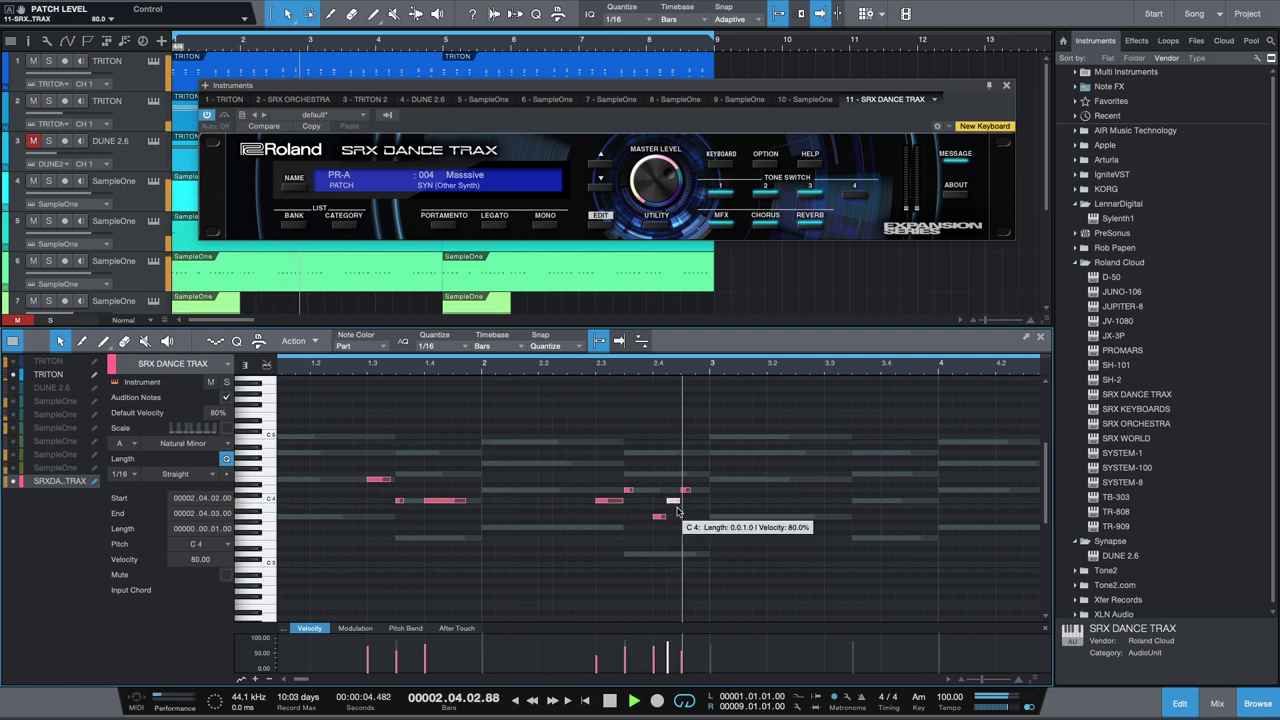
{"action": "key", "text": "space"}
{"action": "key", "text": "space"}
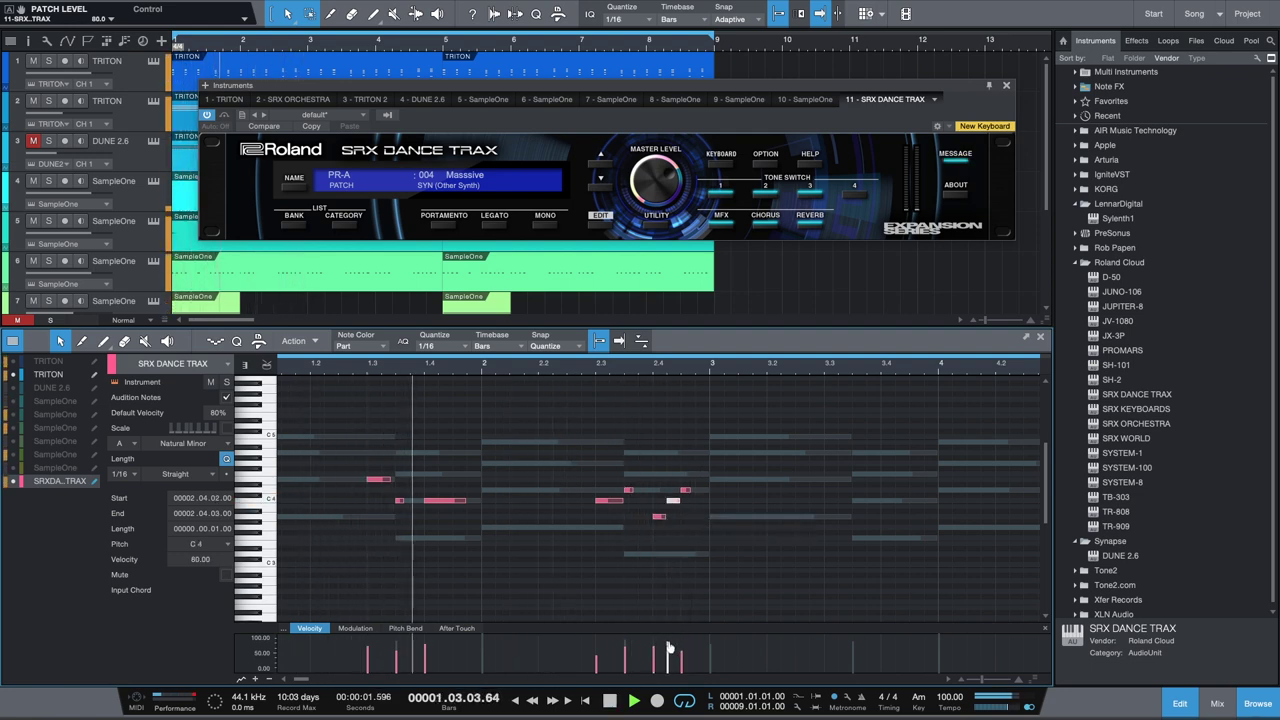
Lower the added C4 note's velocity to 45 and audition the phrase from the loop start.
{"action": "left_click_drag", "start_coordinate": [668, 645], "coordinate": [670, 663]}
{"action": "key", "text": "space"}
{"action": "key", "text": "space"}
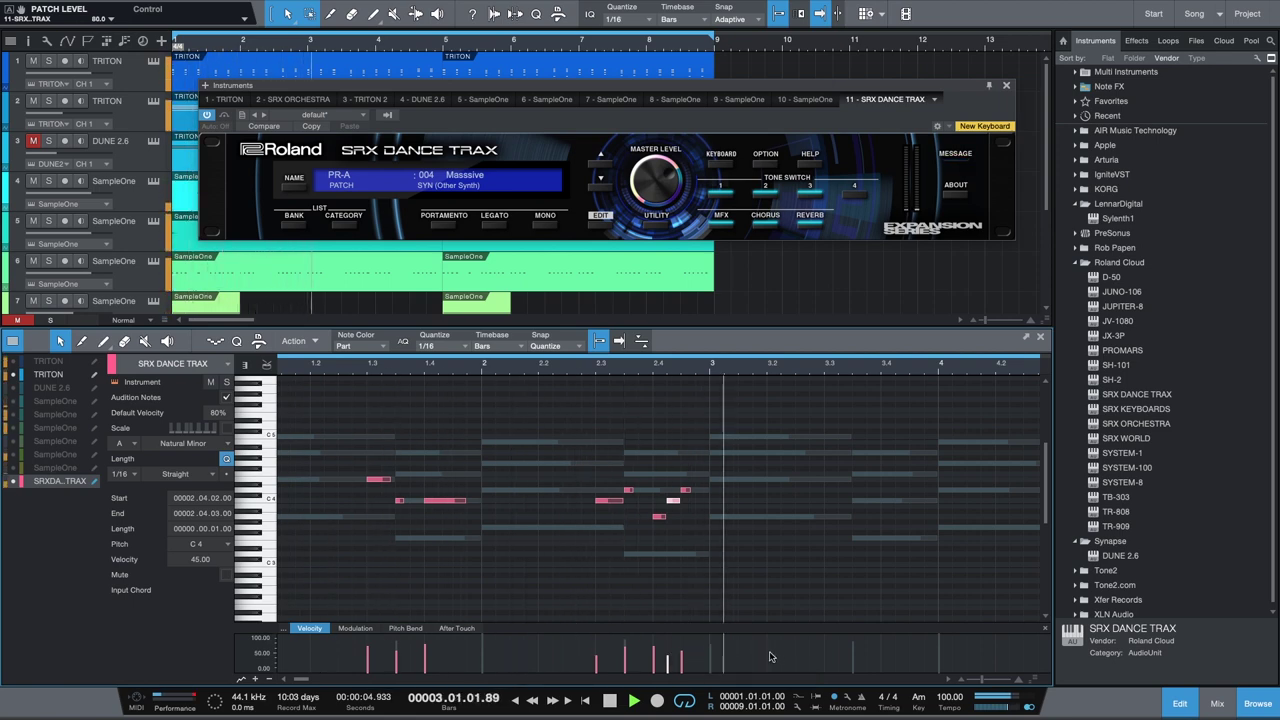
{"action": "key", "text": "space"}
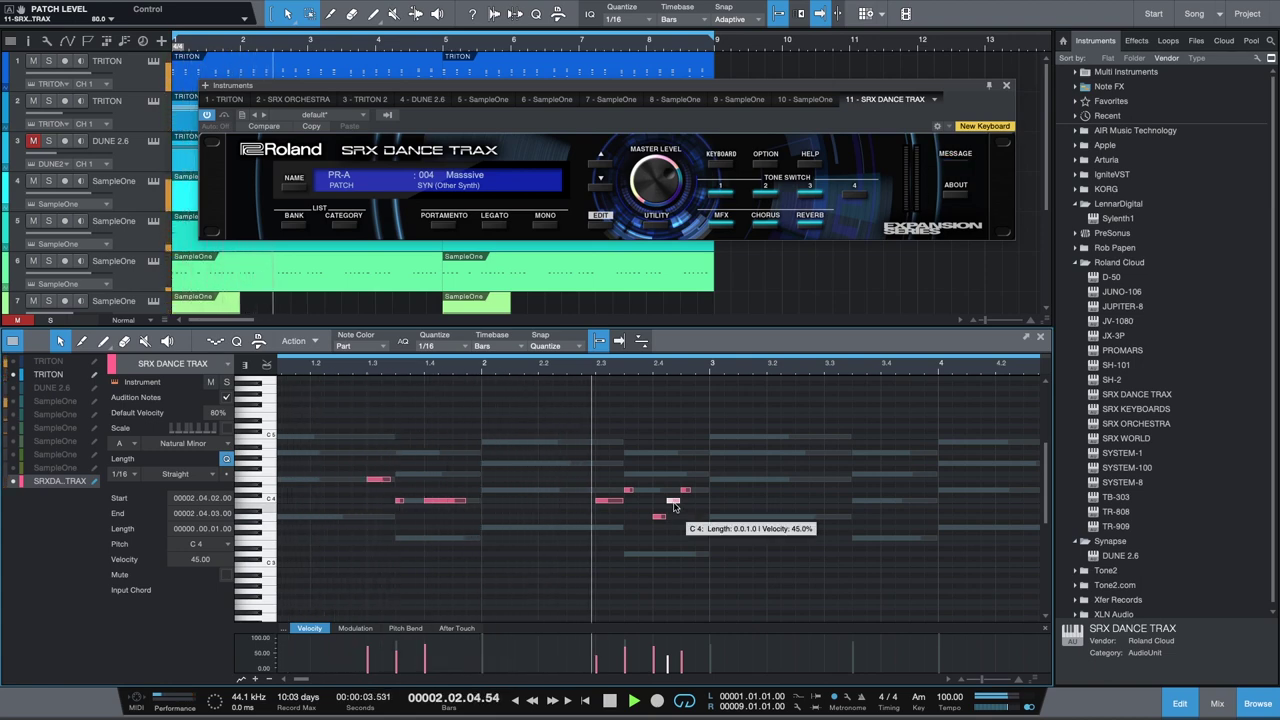
Move the added C4 note to the end of bar 2 at 2.4.4 and close the note editor.
{"action": "left_click_drag", "start_coordinate": [674, 506], "coordinate": [699, 505]}
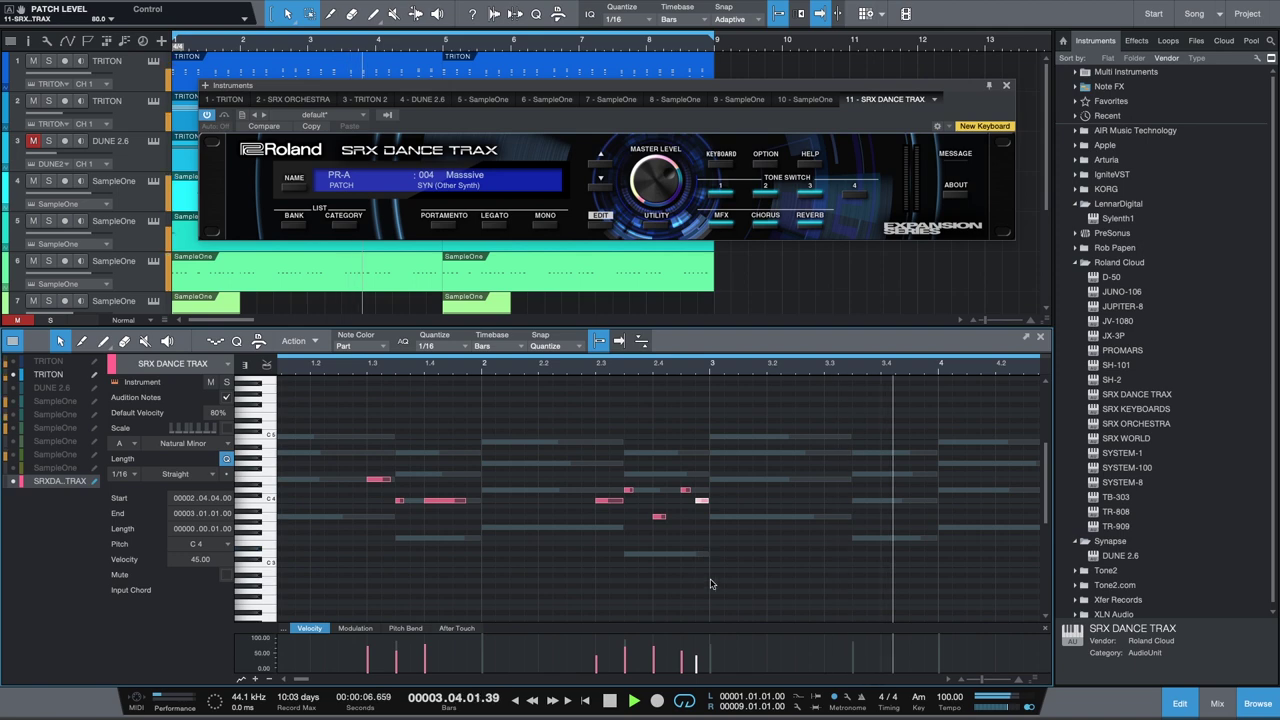
{"action": "left_click", "coordinate": [980, 683]}
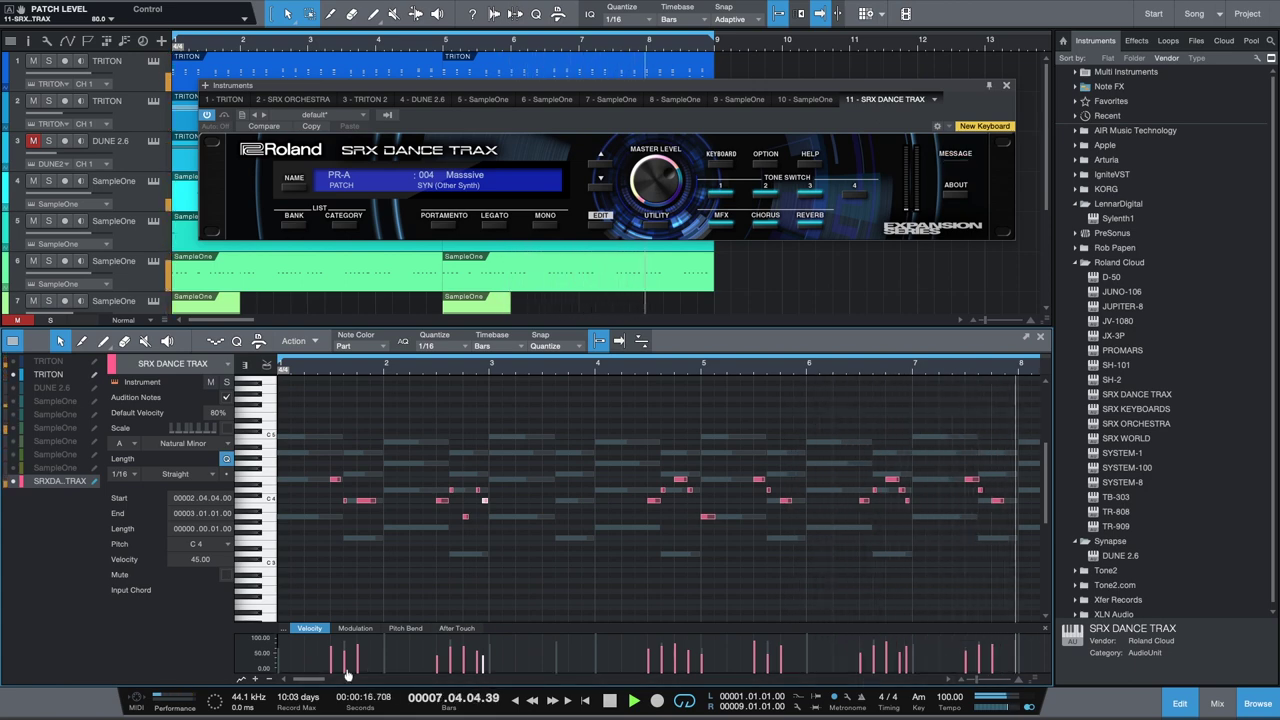
{"action": "left_click_drag", "start_coordinate": [314, 680], "coordinate": [323, 682]}
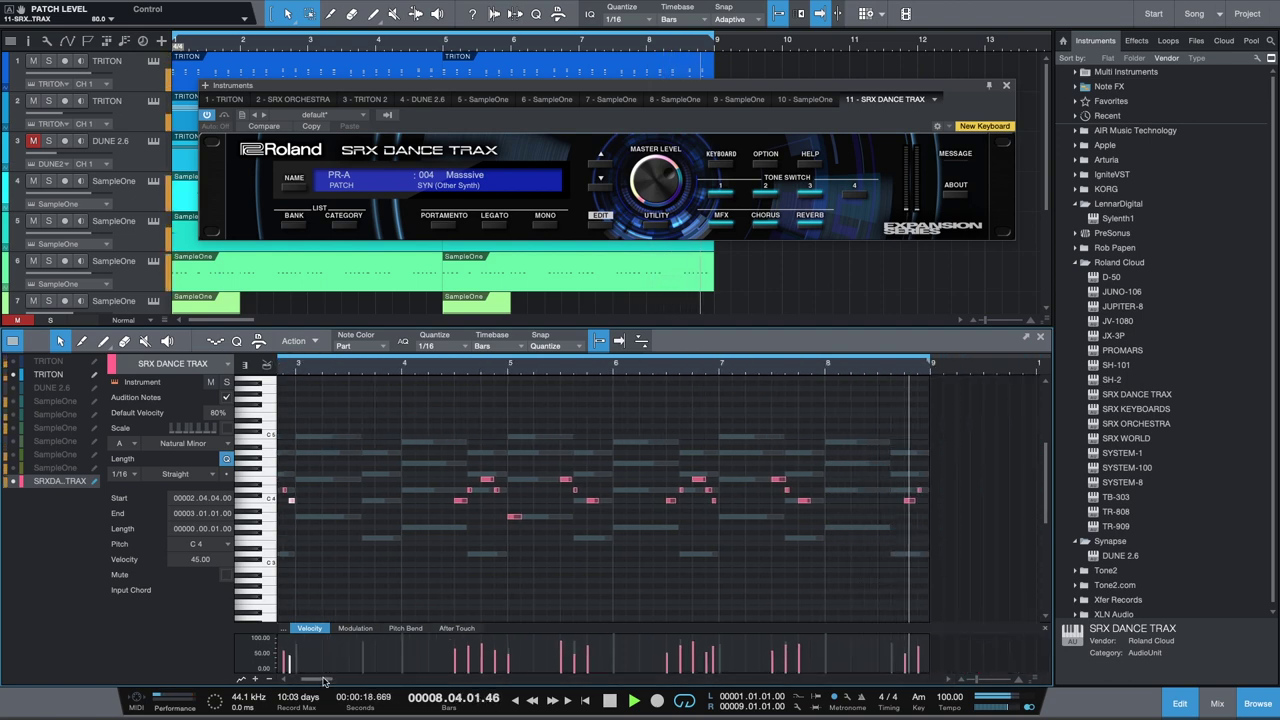
{"action": "left_click", "coordinate": [1179, 704]}
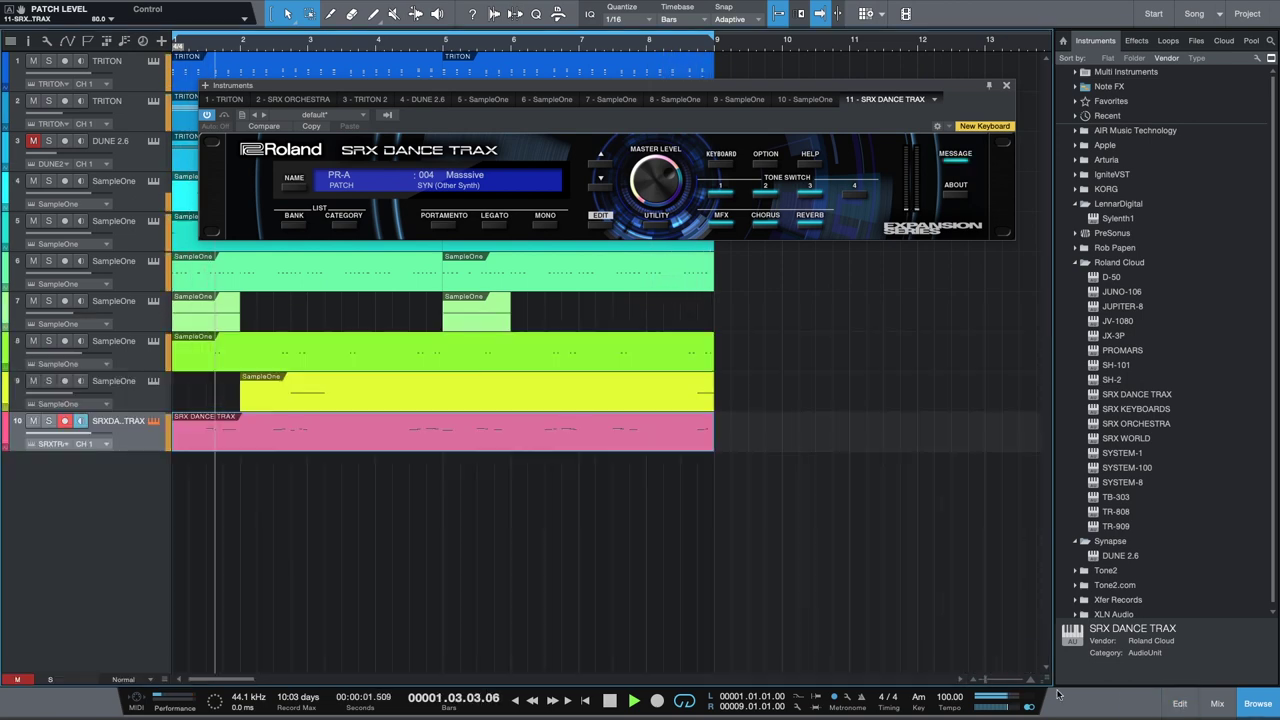
Audition the Trance Line1 and Look Back patches on the SRX DANCE TRAX synth, then return to patch 004 Masssive.
{"action": "left_click", "coordinate": [155, 422]}
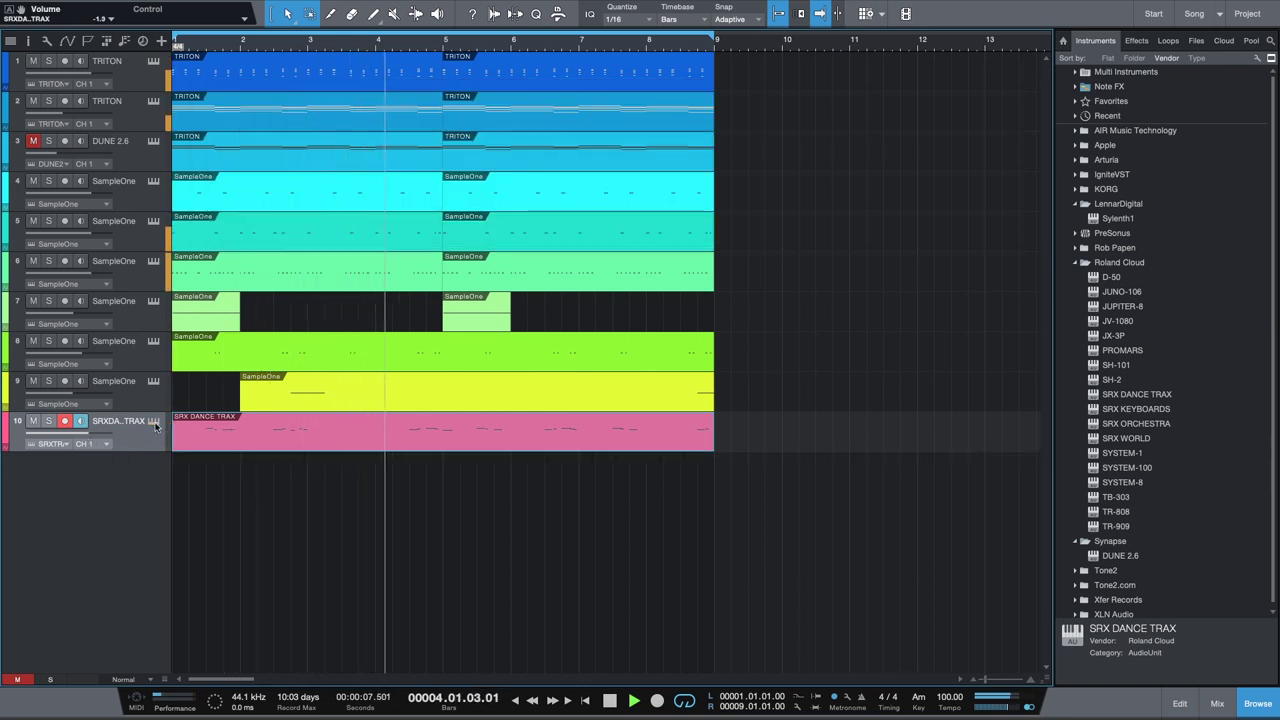
{"action": "key", "text": "F11"}
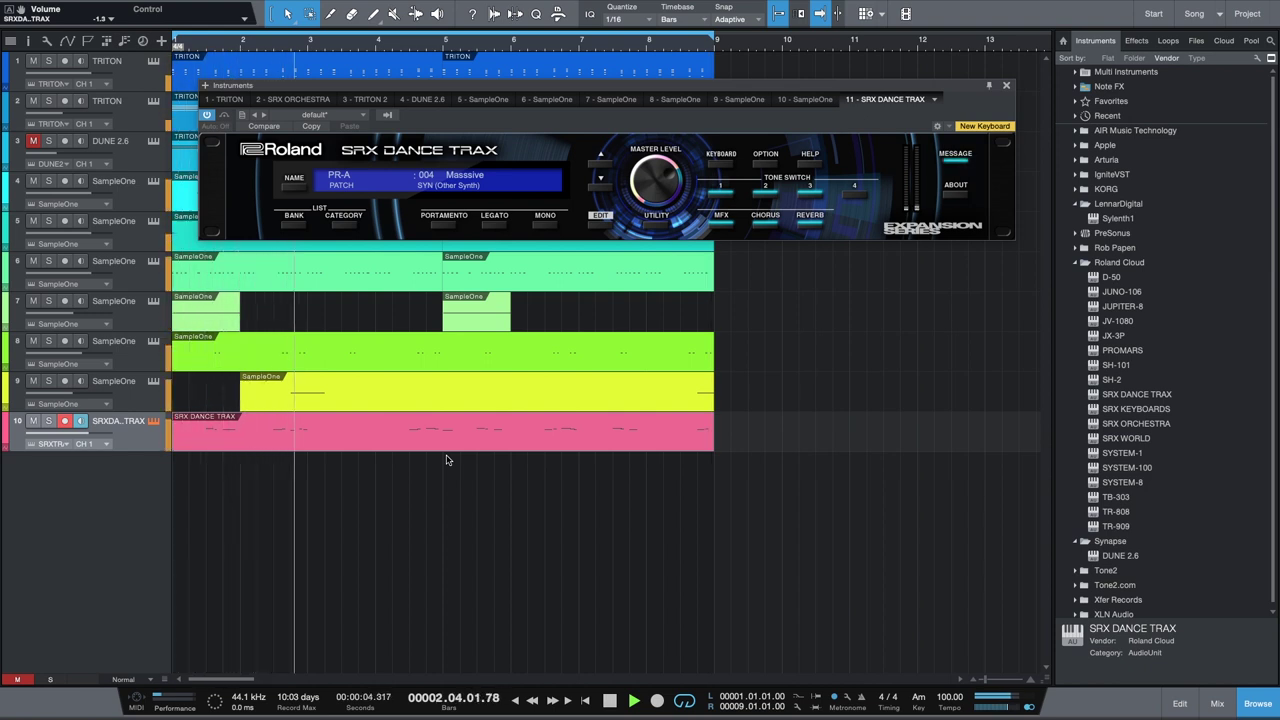
{"action": "key", "text": "space"}
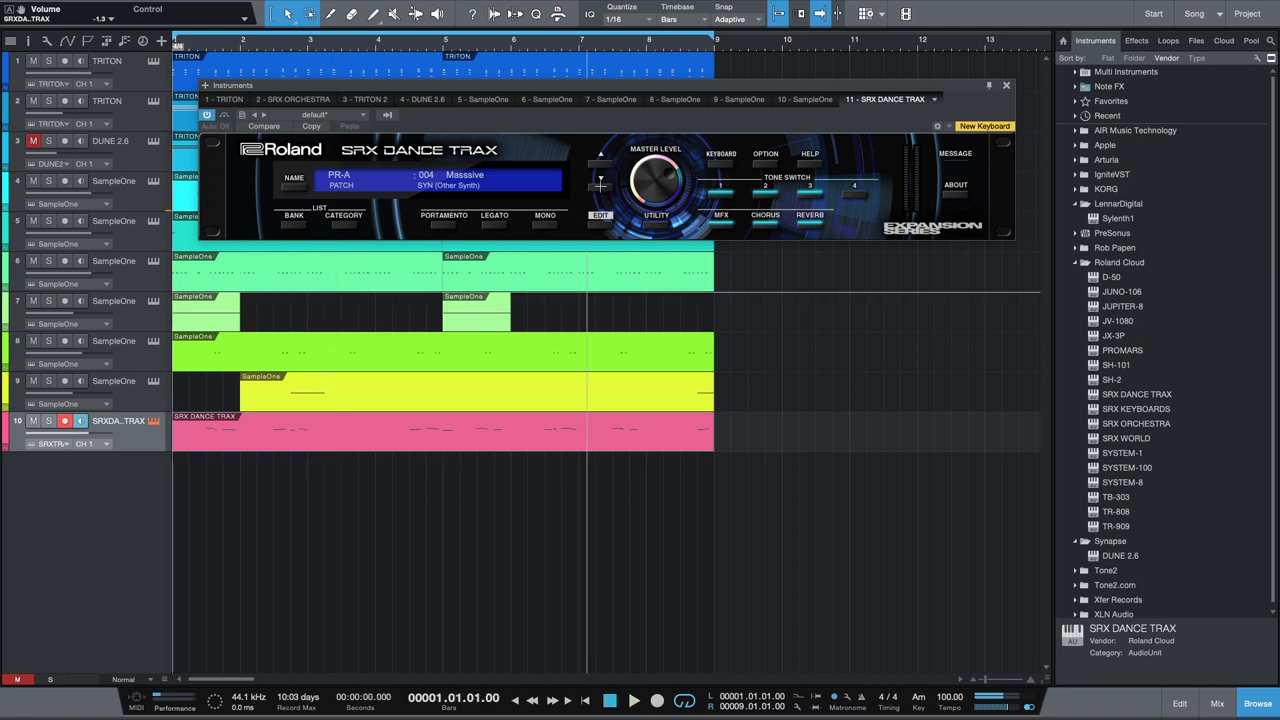
{"action": "key", "text": "space"}
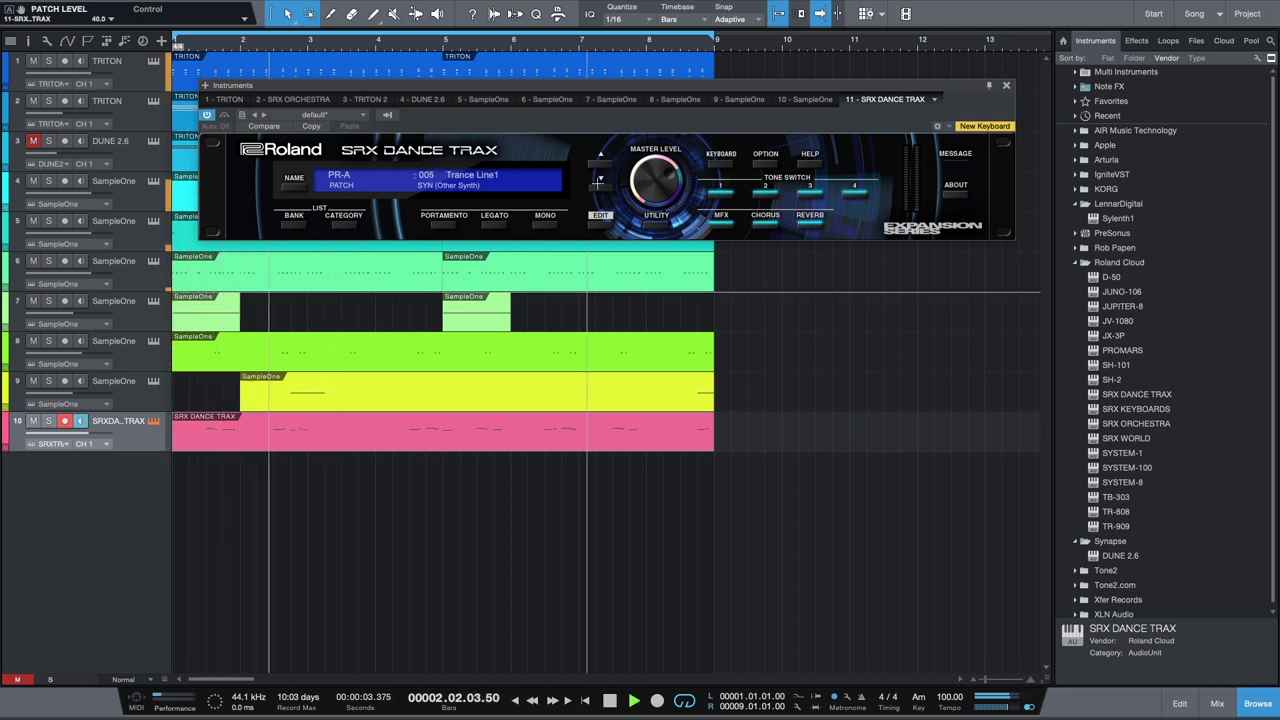
{"action": "left_click", "coordinate": [599, 179]}
{"action": "left_click", "coordinate": [599, 179]}
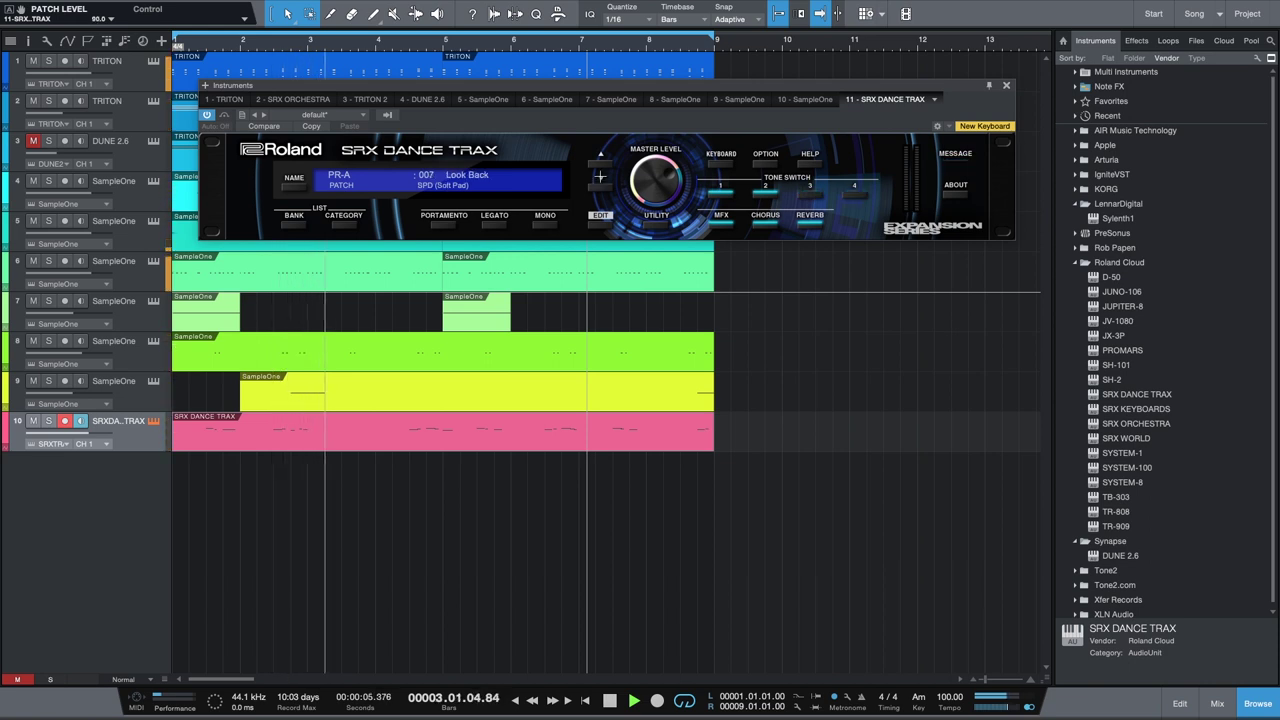
{"action": "double_click", "coordinate": [600, 158]}
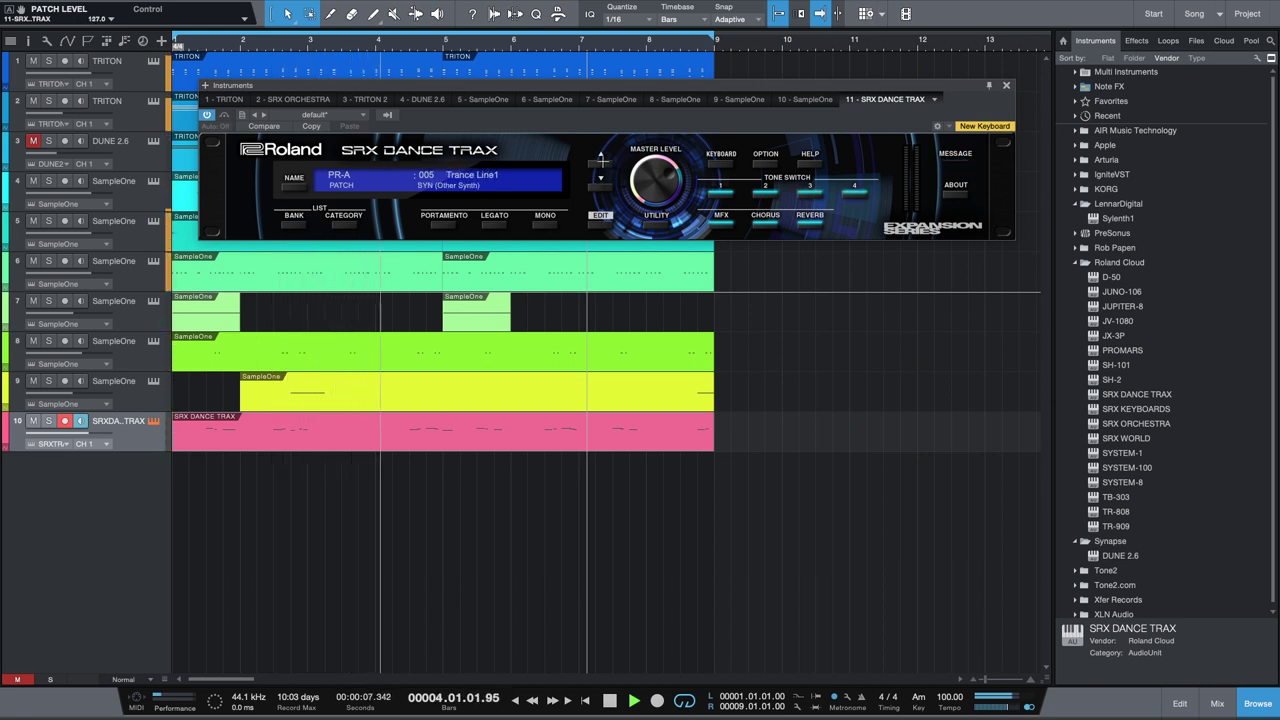
{"action": "left_click", "coordinate": [600, 158]}
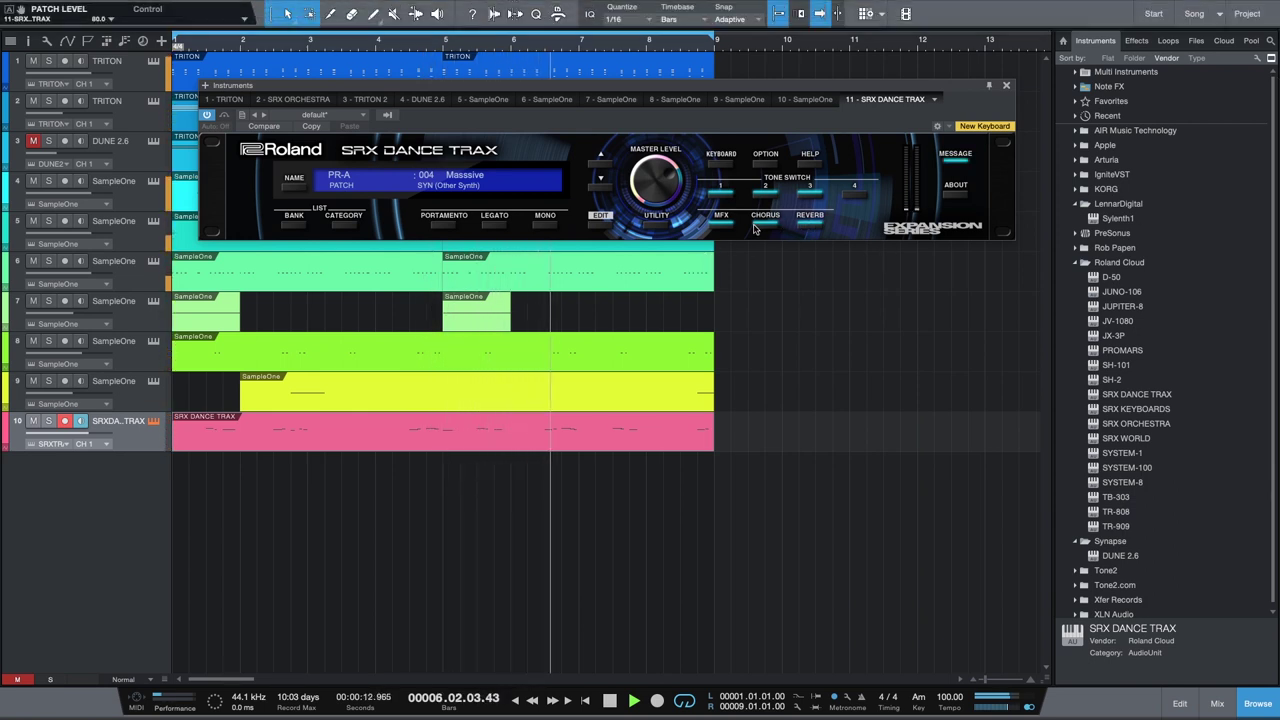
Lower the SRX DANCE TRAX track's volume to -7.8 and close its instrument window.
{"action": "mouse_move", "coordinate": [70, 440]}
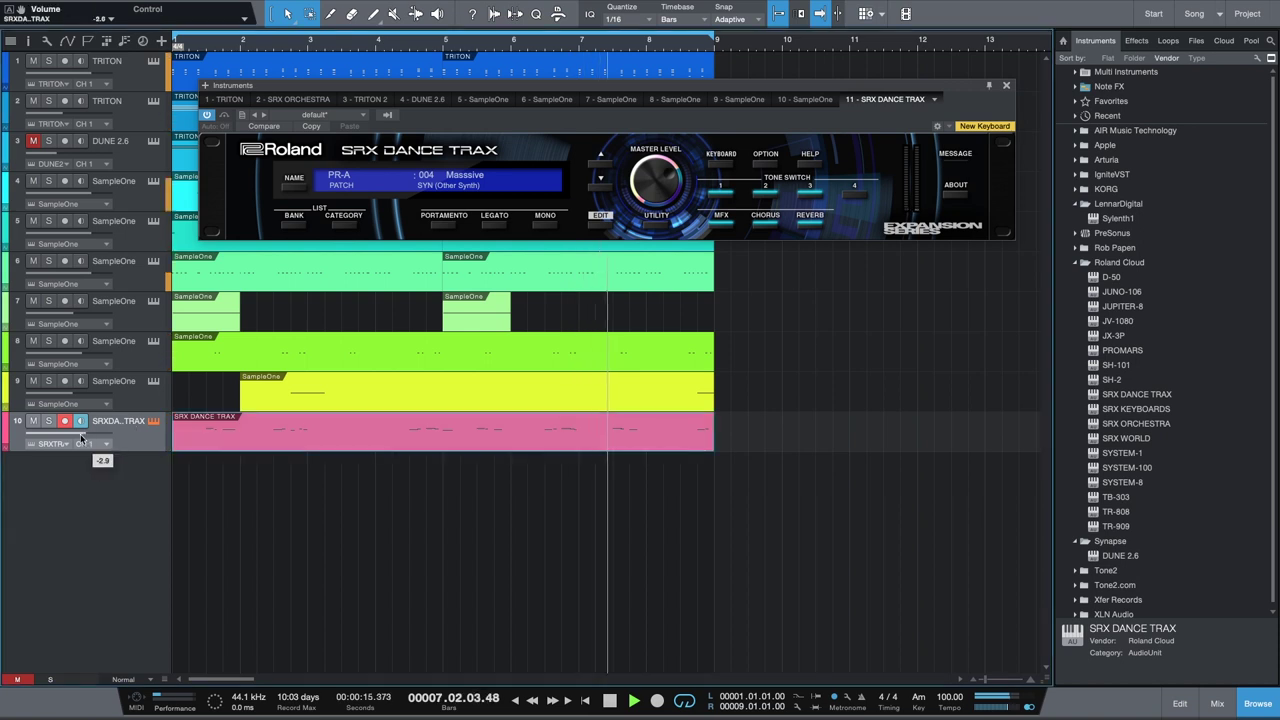
{"action": "left_click", "coordinate": [1006, 85]}
Solo the DUNE 2.6 track briefly, then unmute it and play it in the full mix.
{"action": "left_click", "coordinate": [48, 141]}
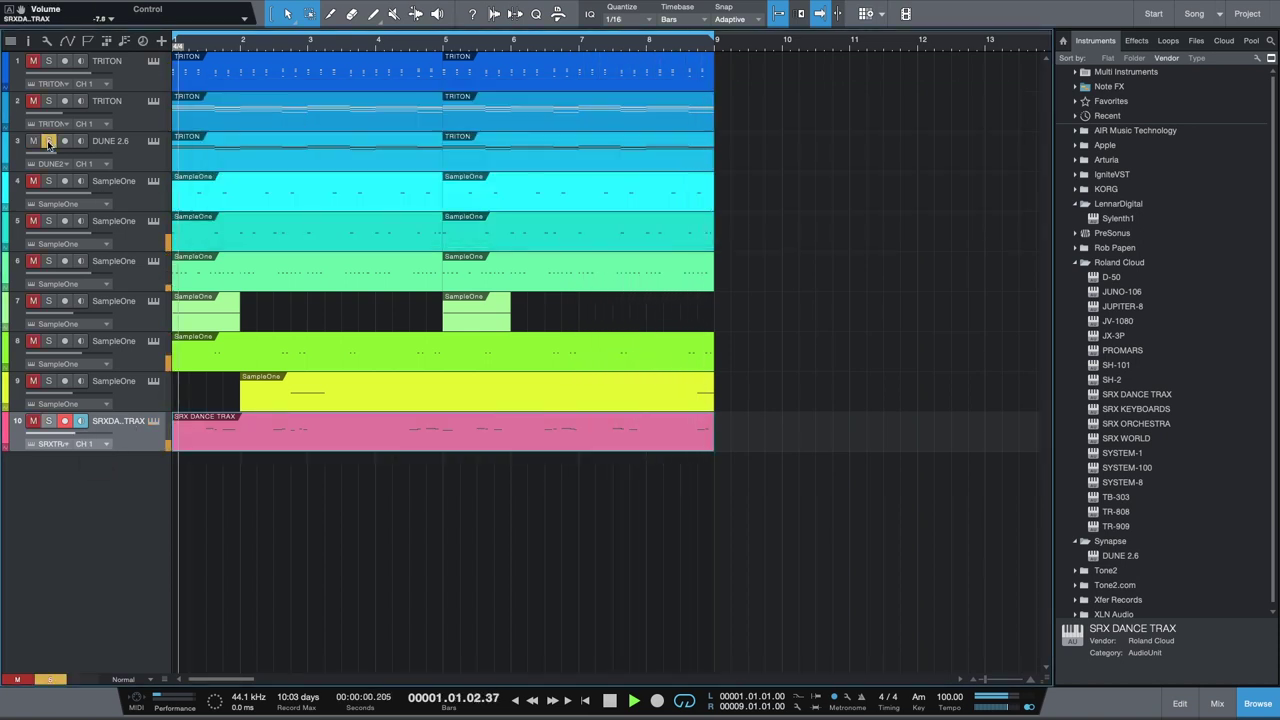
{"action": "left_click", "coordinate": [34, 143]}
{"action": "key", "text": "space"}
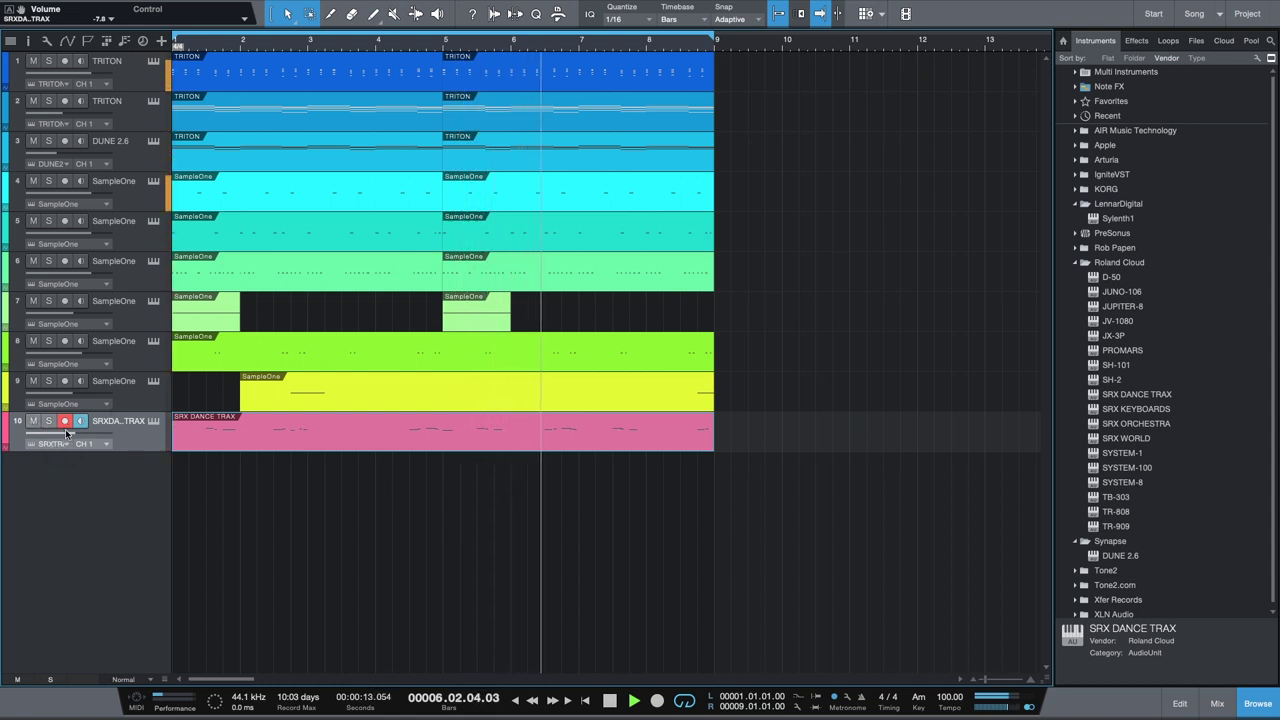
Mute the SRX DANCE TRAX track and filter the second TRITON track's program browser to the Vocal/Airy category.
{"action": "key", "text": "m"}
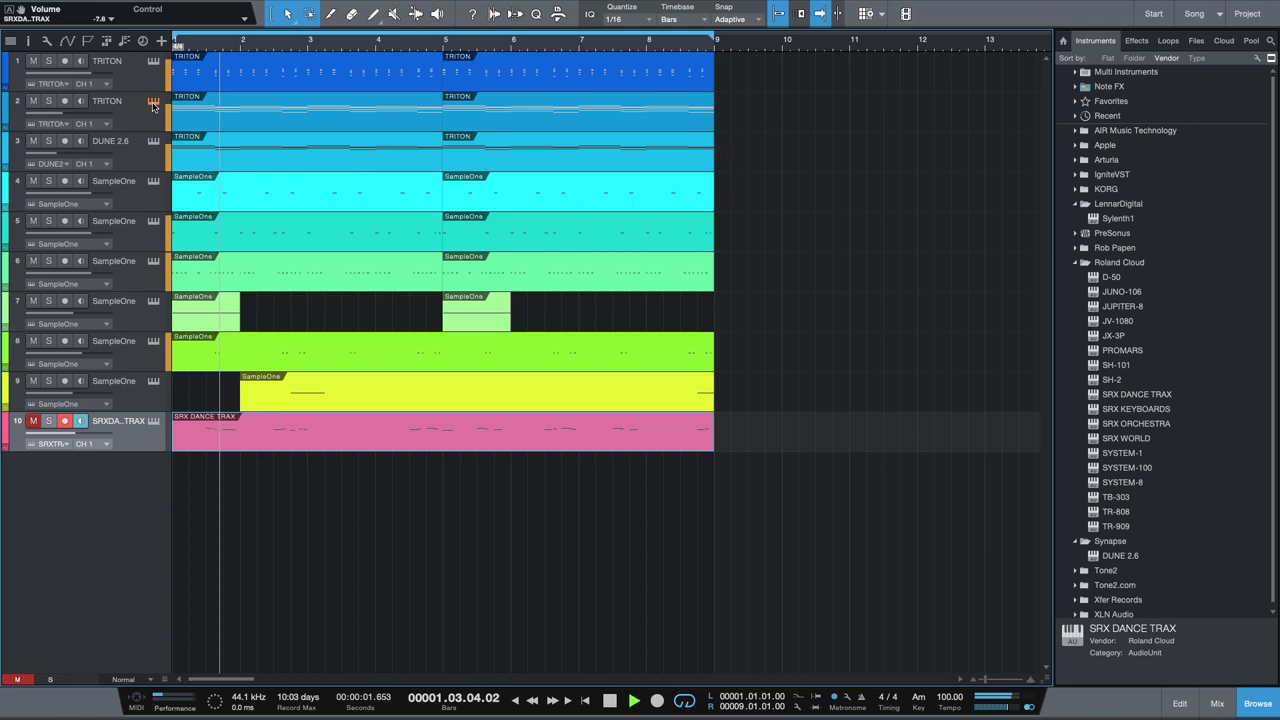
{"action": "key", "text": "F11"}
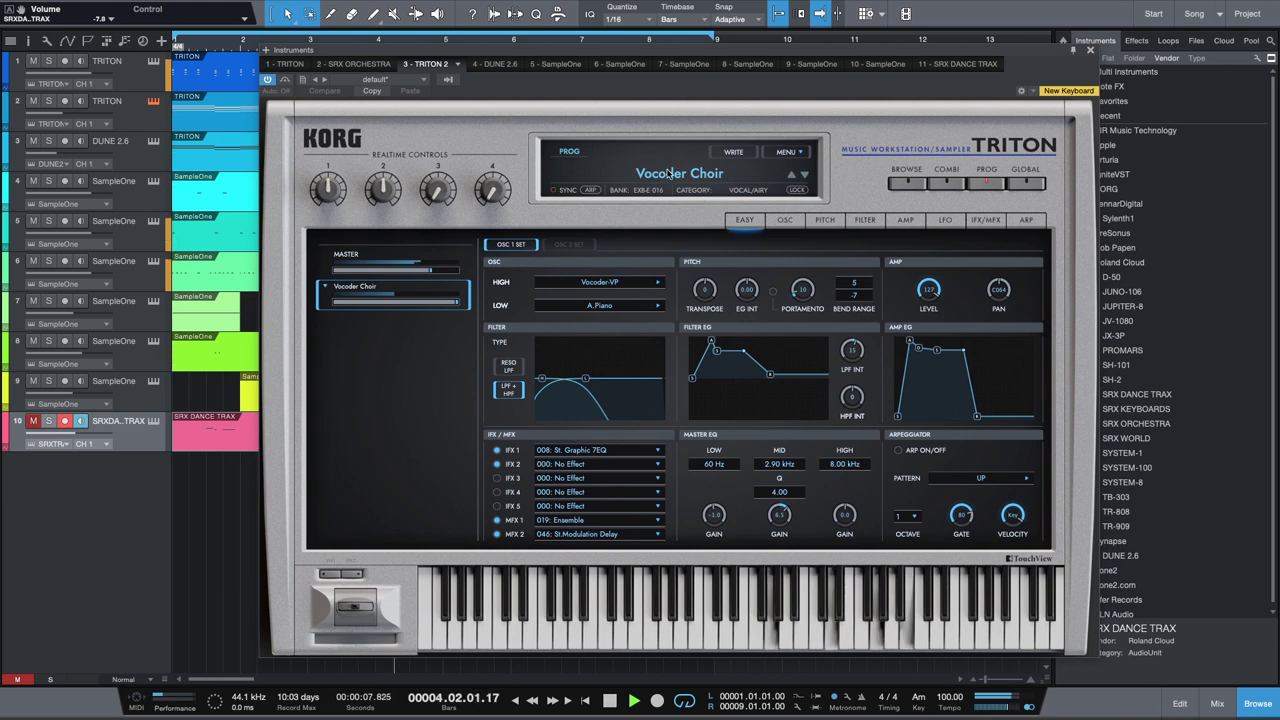
{"action": "left_click", "coordinate": [694, 189]}
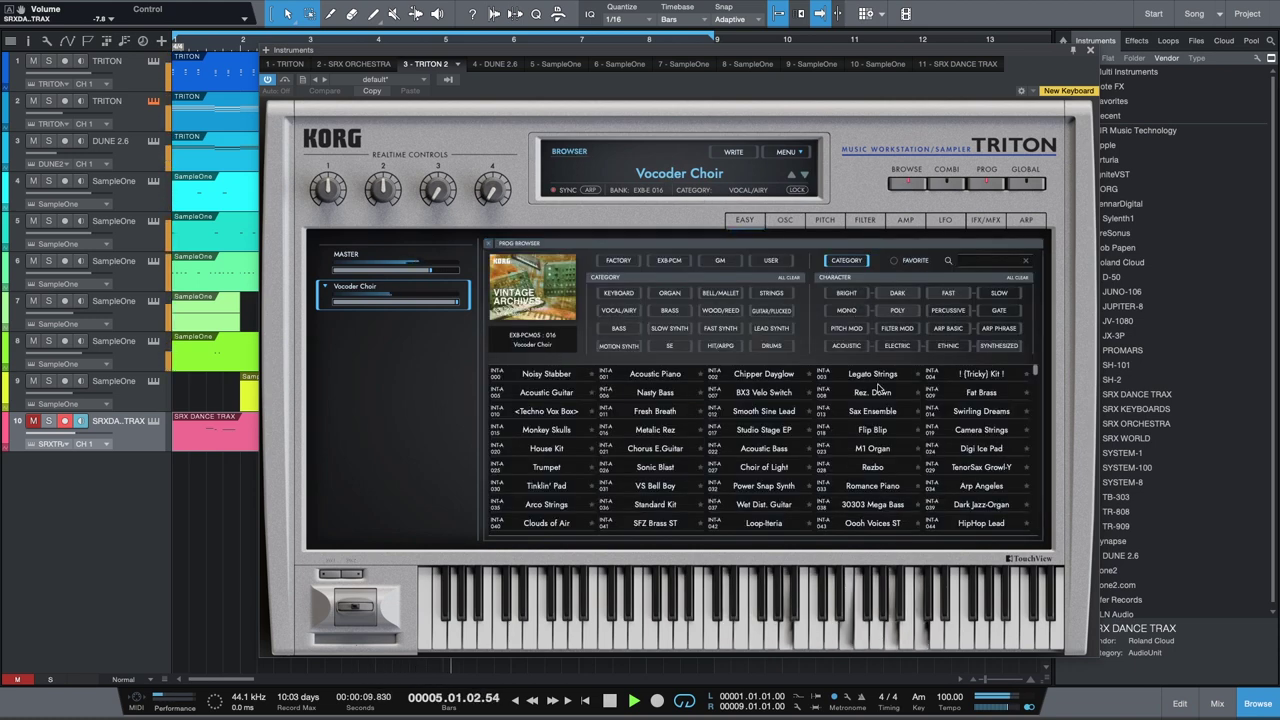
{"action": "left_click", "coordinate": [633, 318]}
Audition Vocal/Airy programs on the second TRITON: Choir of Light, Aah Choir, Fresh Breath, Vocalesque, Grand Choir, Ooh/Aah VoicesST and Mmmmoooaaah Vib.
{"action": "left_click", "coordinate": [664, 378]}
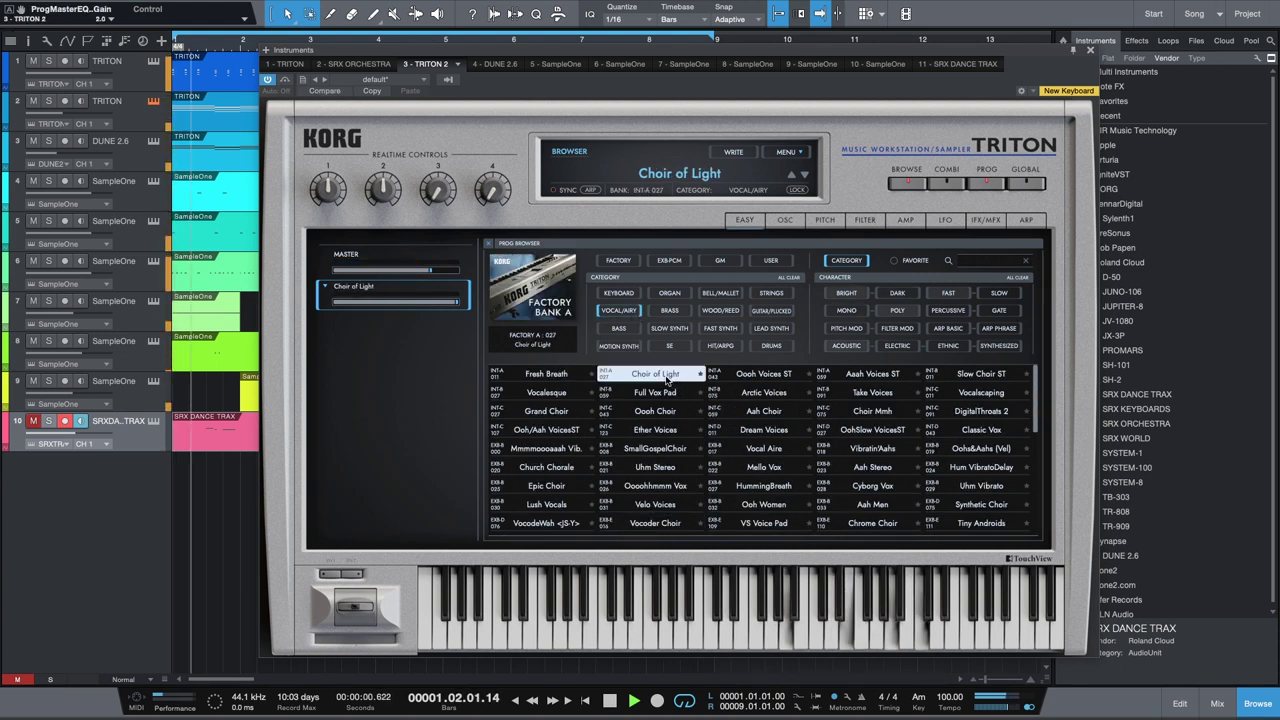
{"action": "left_click", "coordinate": [770, 410]}
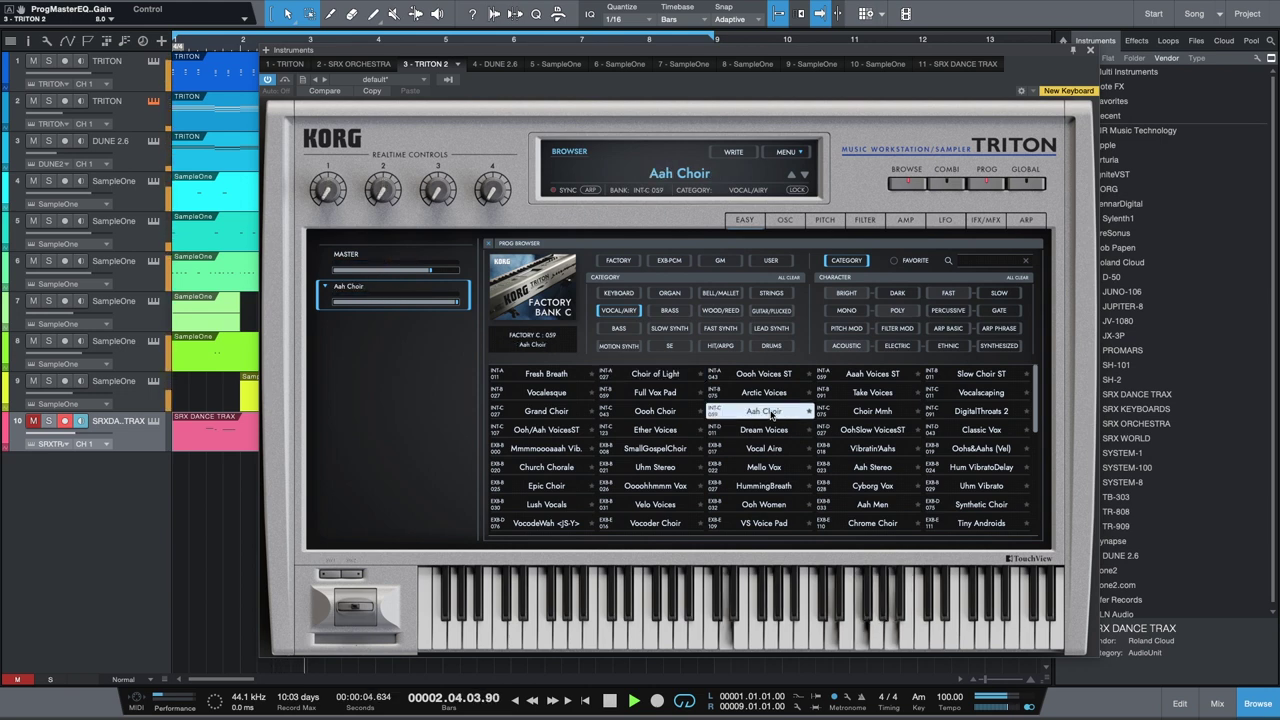
{"action": "left_click", "coordinate": [548, 376]}
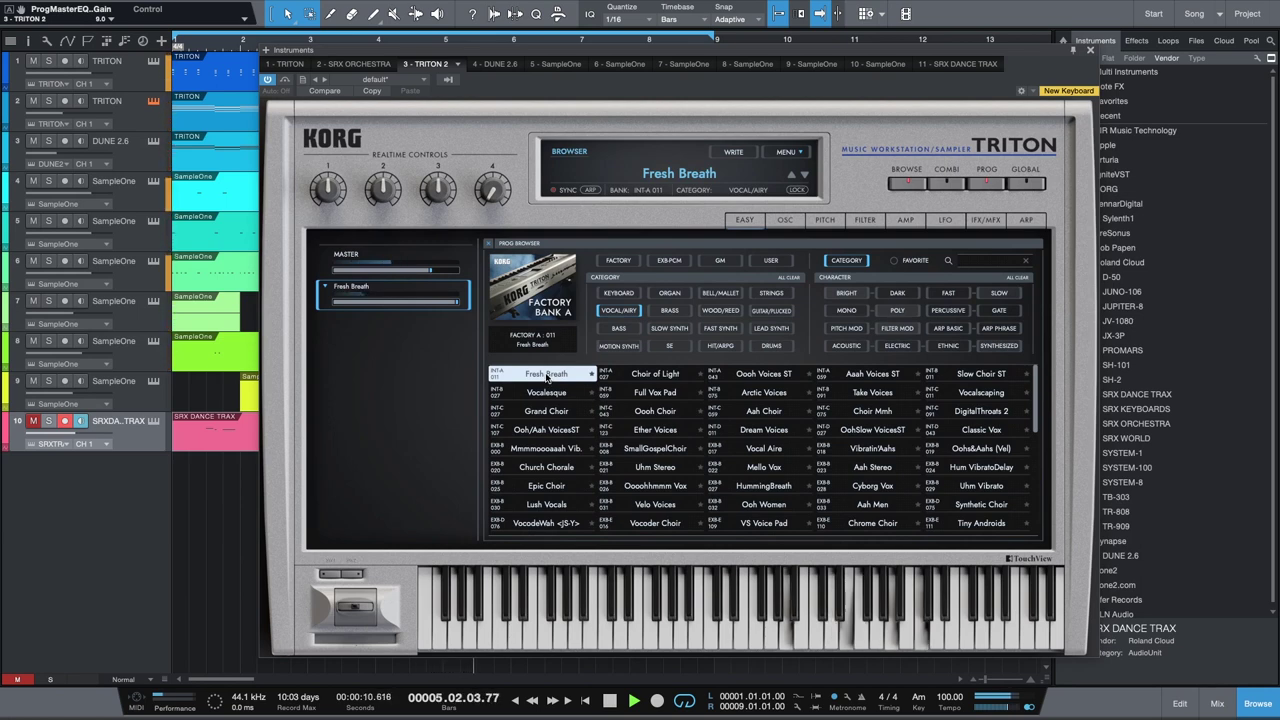
{"action": "left_click", "coordinate": [551, 395]}
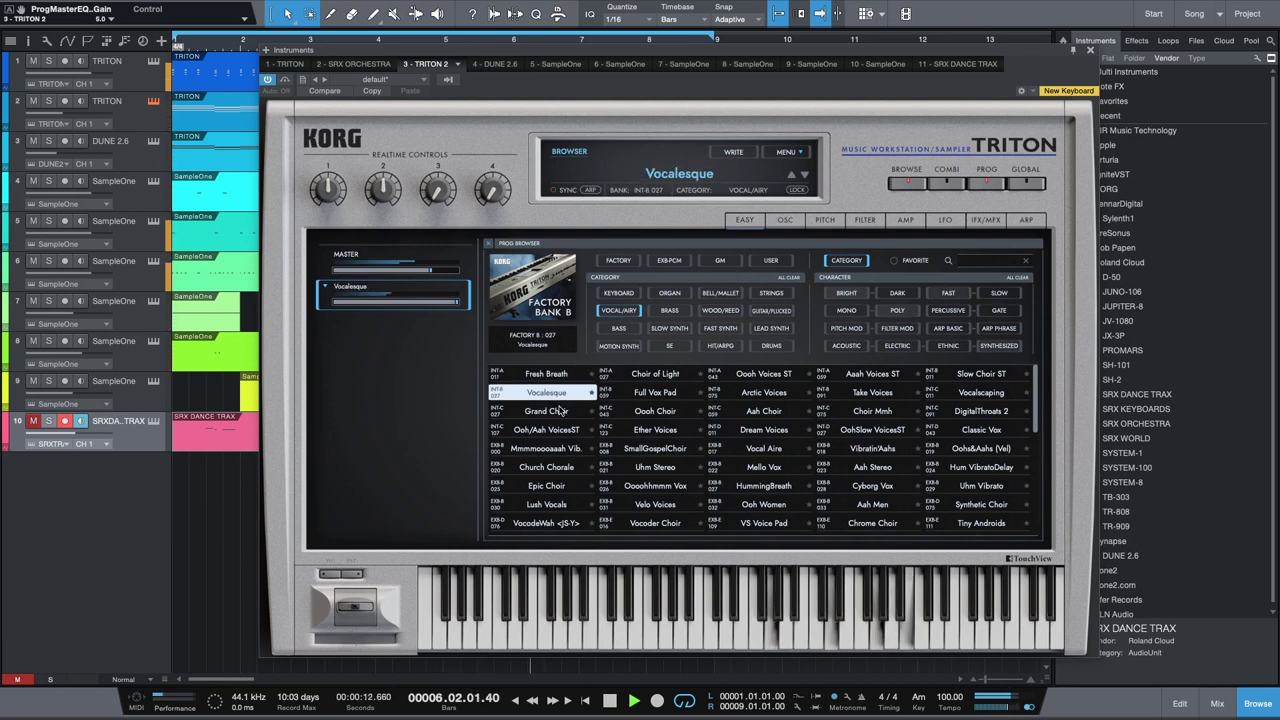
{"action": "left_click", "coordinate": [558, 412]}
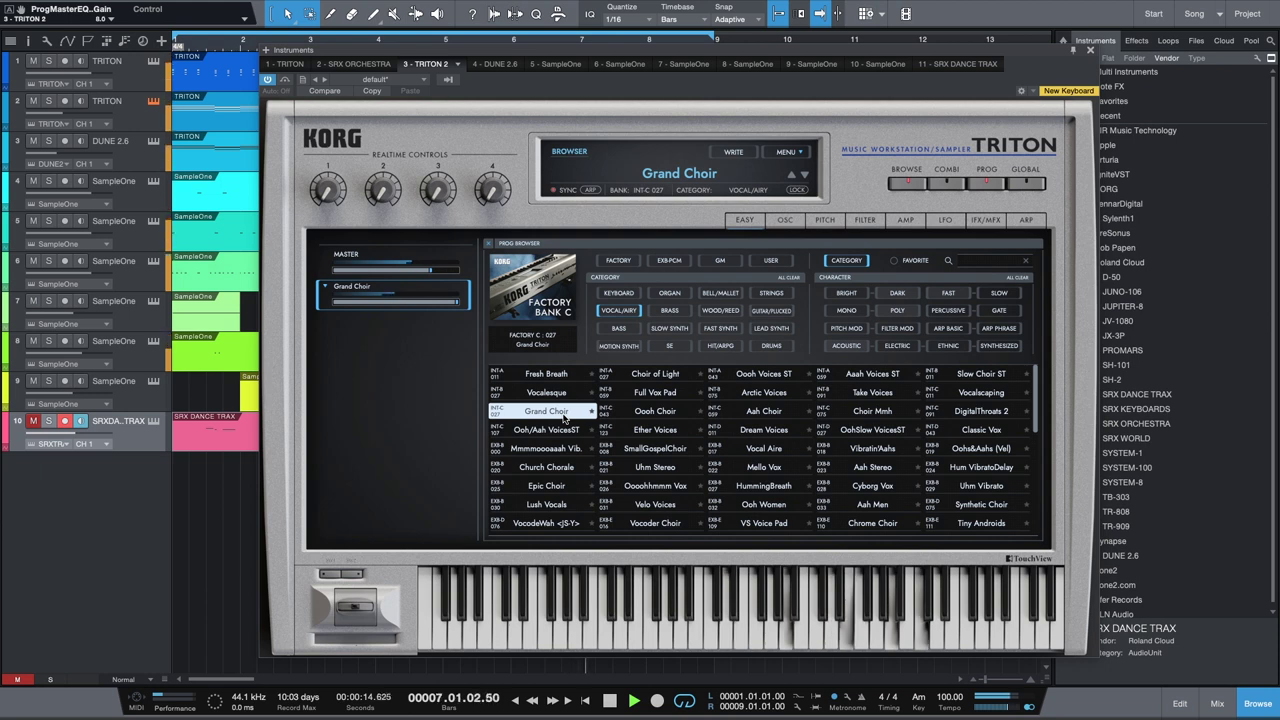
{"action": "left_click", "coordinate": [562, 429]}
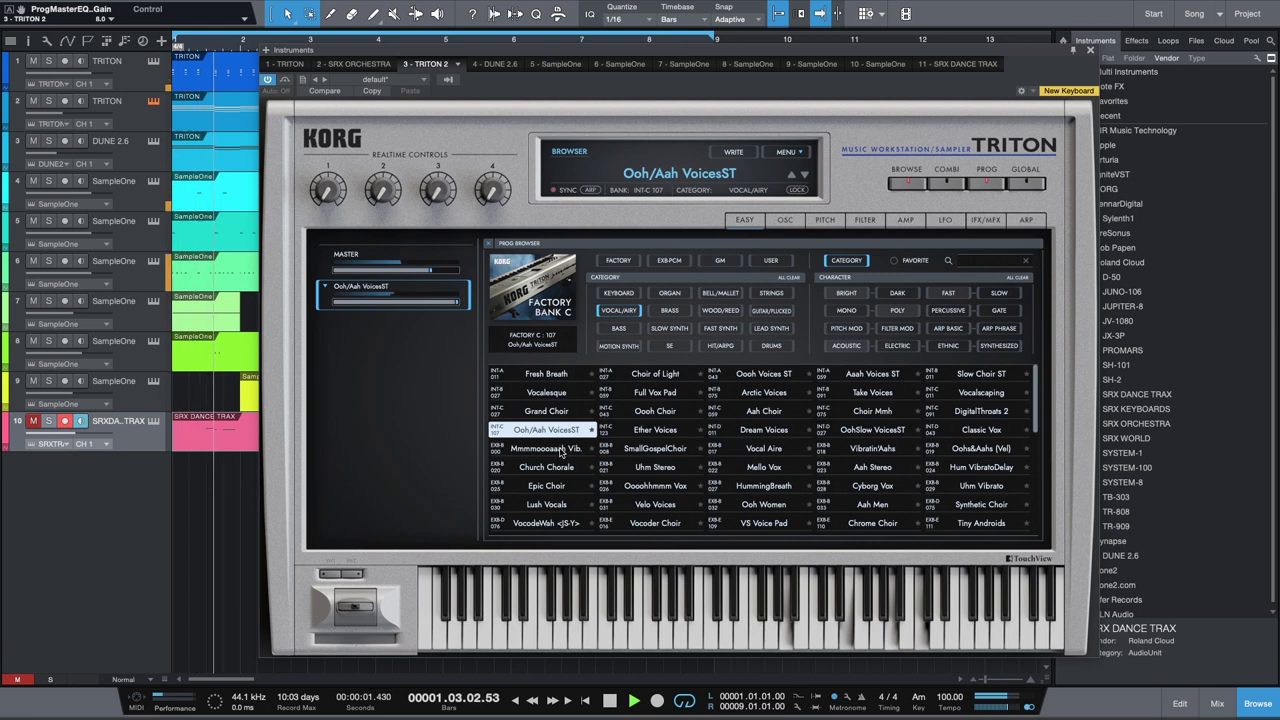
{"action": "left_click", "coordinate": [561, 449]}
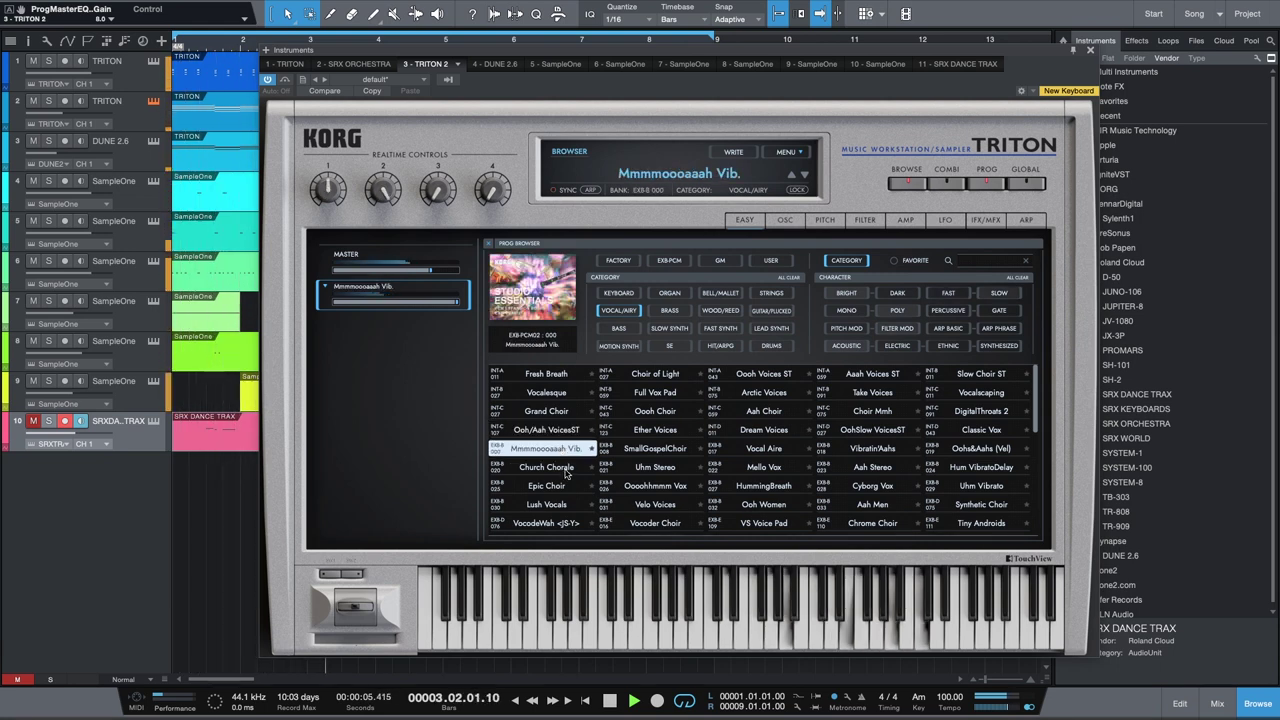
Load the Church Chorale program on the second TRITON, close its instrument window and stop playback.
{"action": "left_click", "coordinate": [546, 467]}
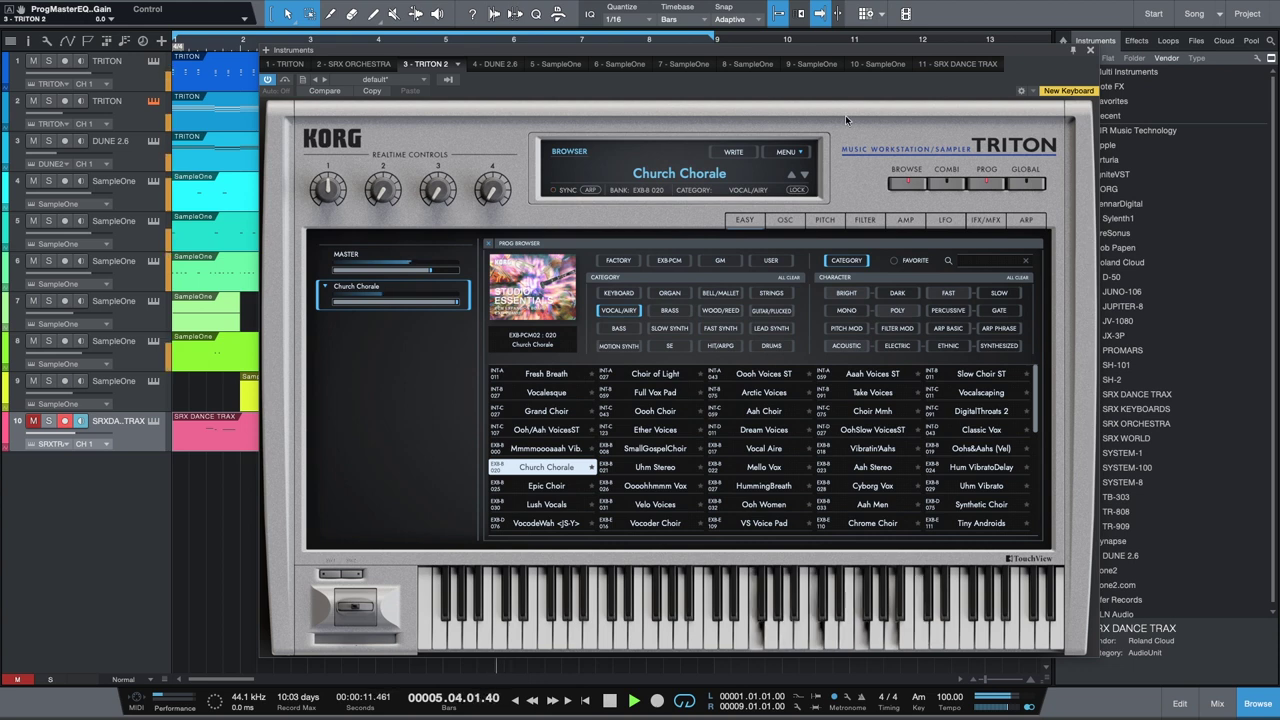
{"action": "left_click", "coordinate": [1090, 49]}
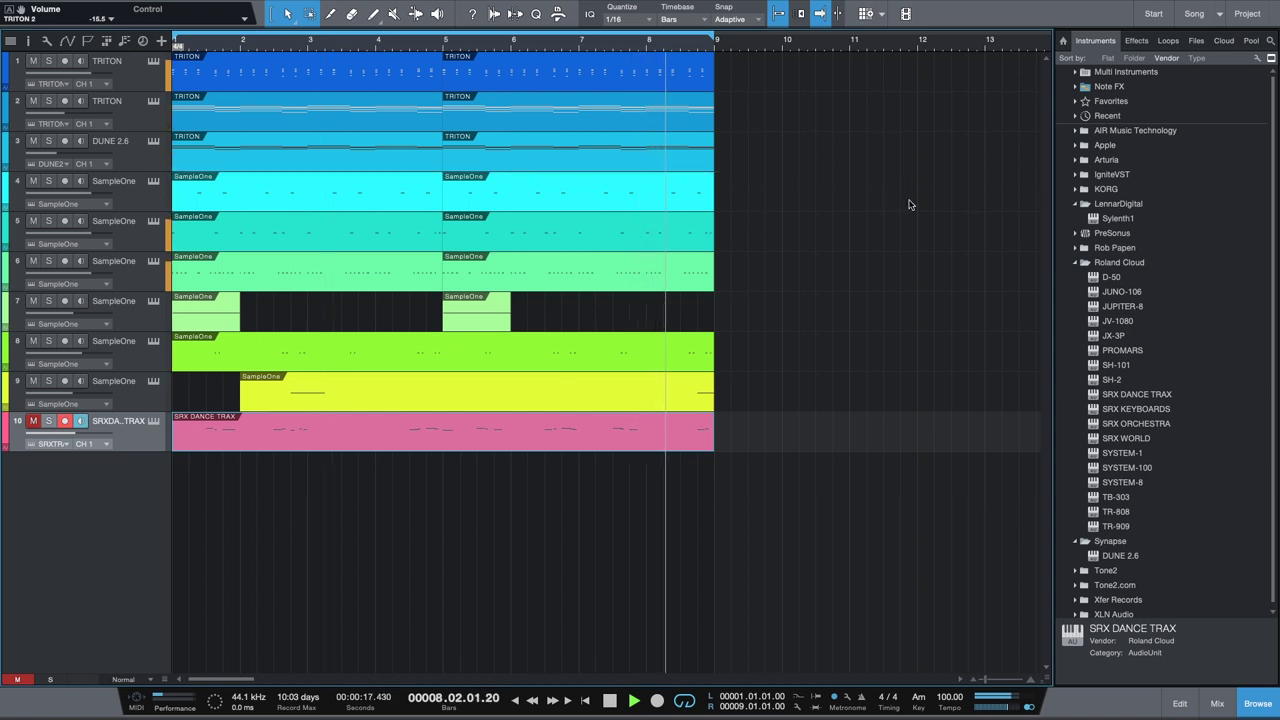
{"action": "key", "text": "space"}
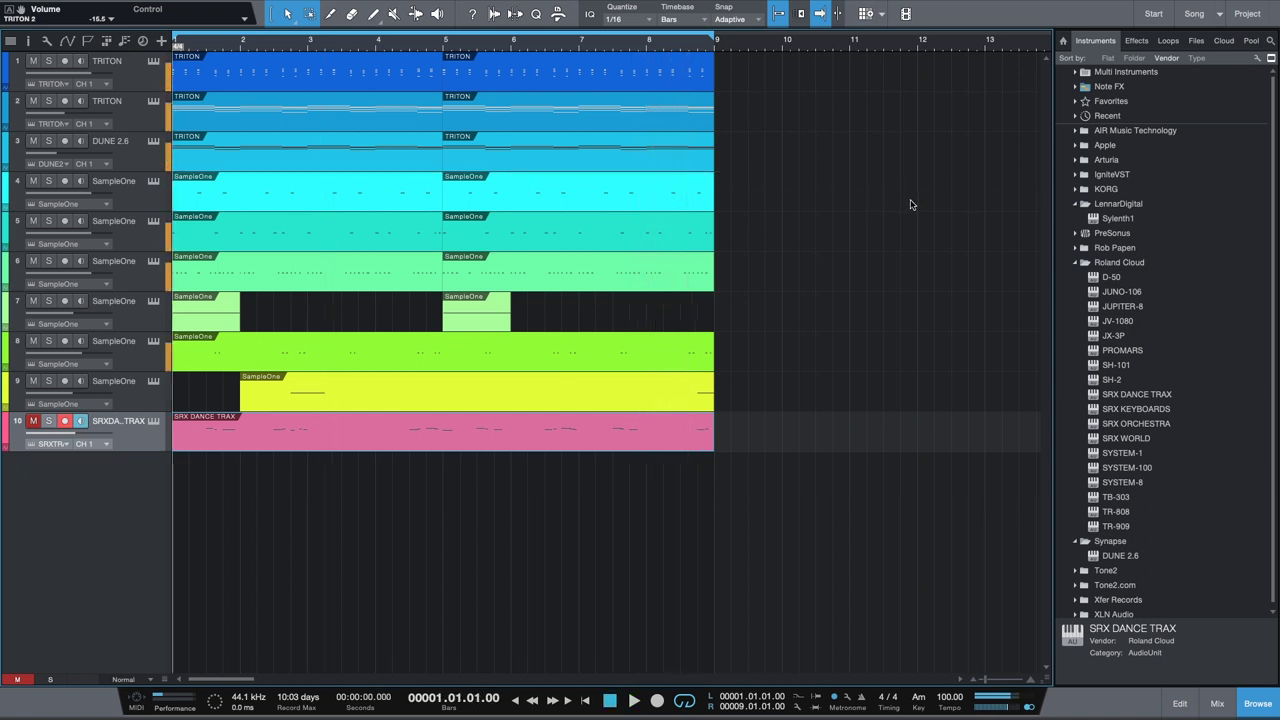
Collapse the open vendor folders in the instrument browser and add IgniteVST's 808 Studio as a new track below SRX DANCE TRAX.
{"action": "left_click", "coordinate": [1077, 205]}
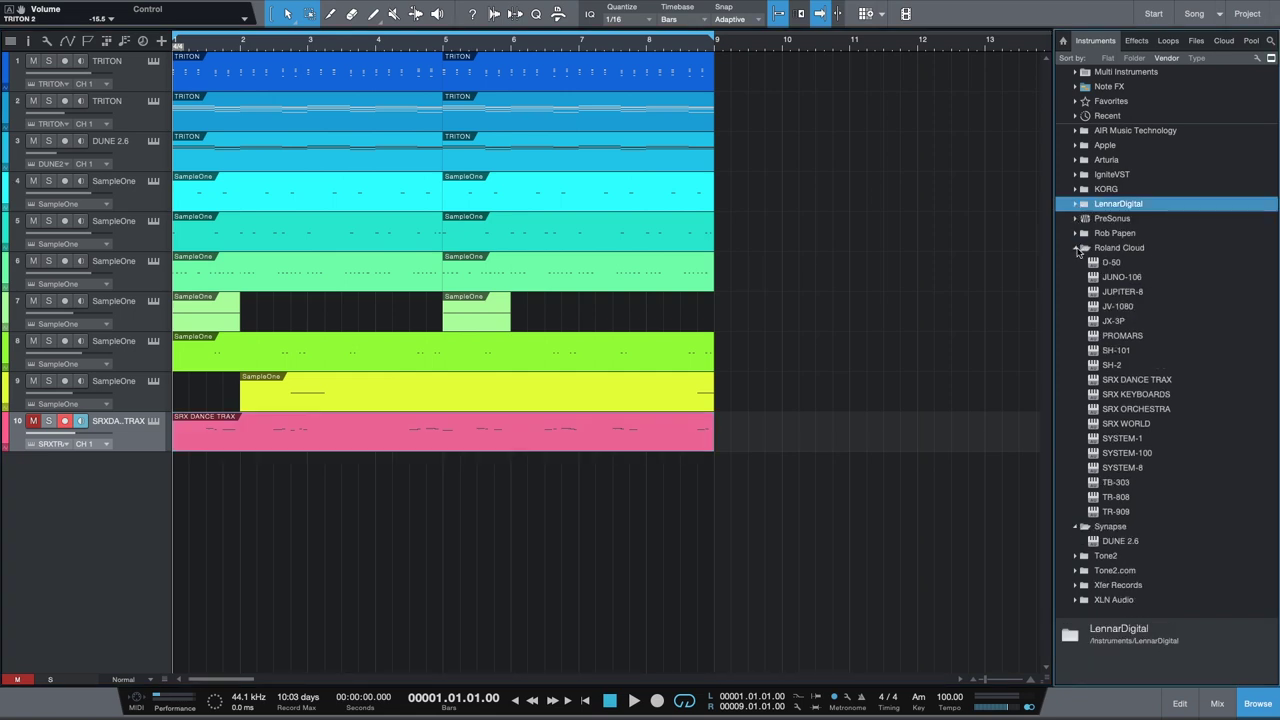
{"action": "left_click", "coordinate": [1077, 249]}
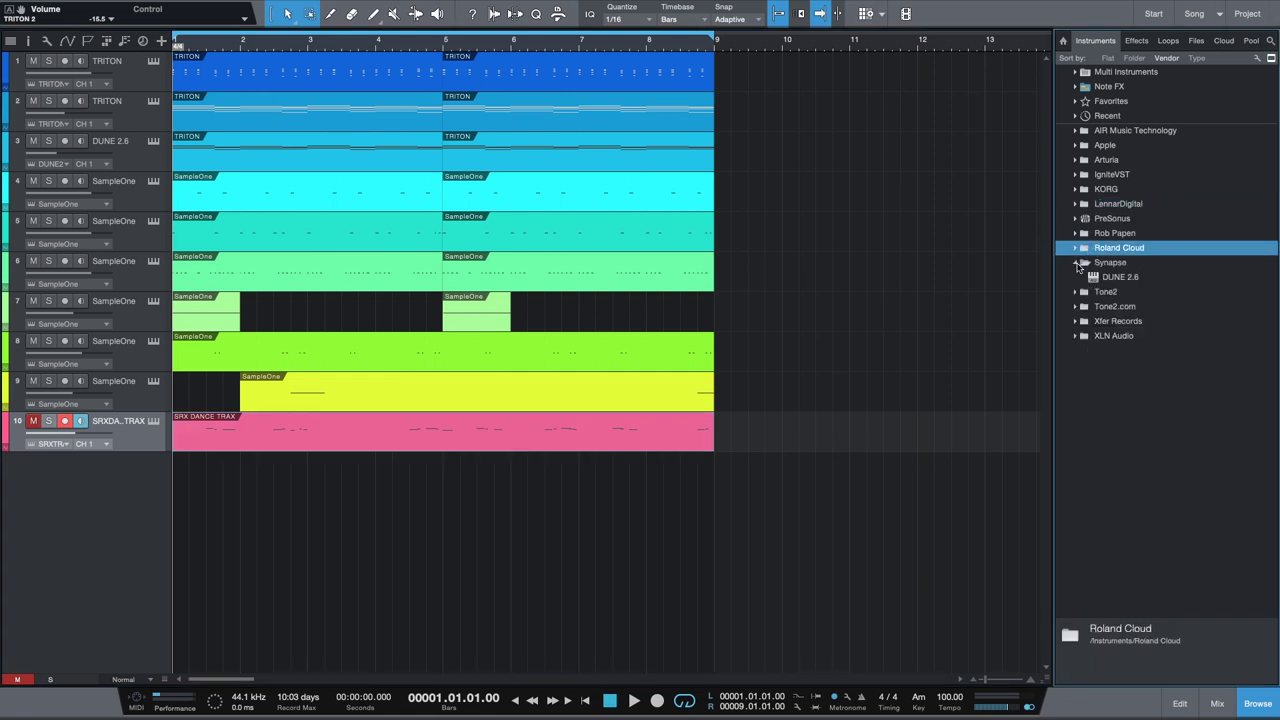
{"action": "left_click", "coordinate": [1077, 263]}
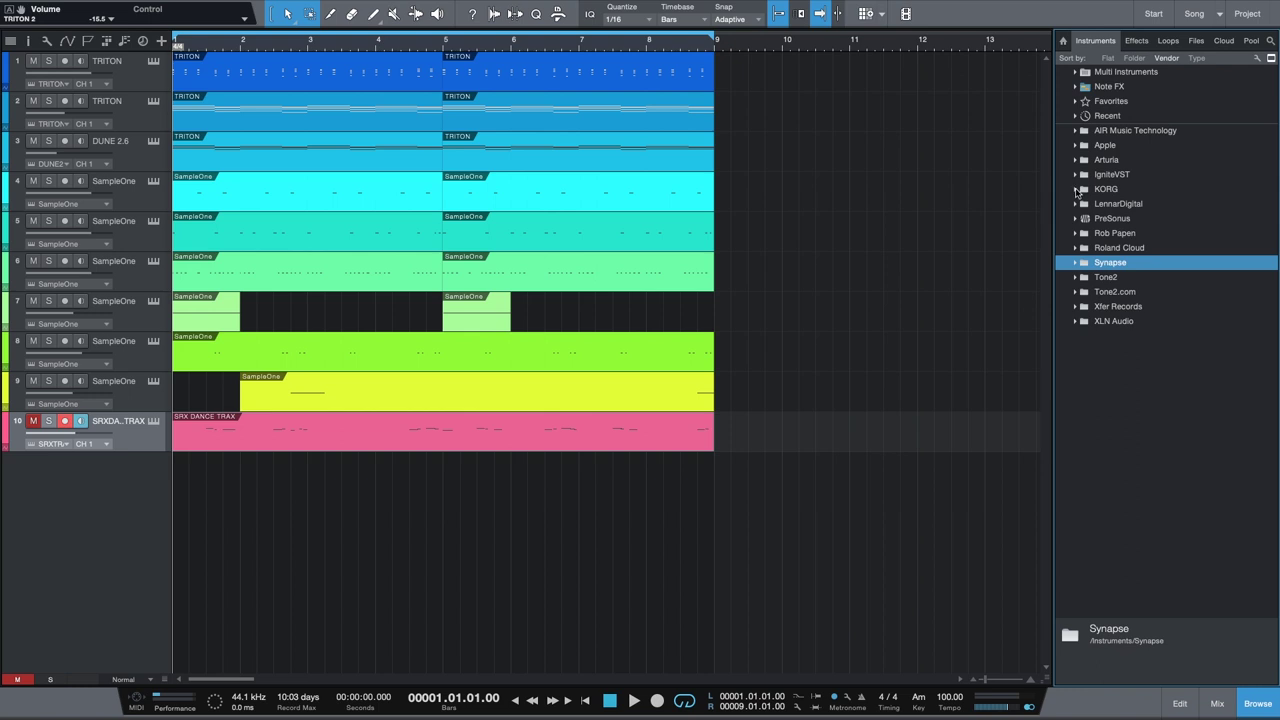
{"action": "left_click", "coordinate": [1076, 190]}
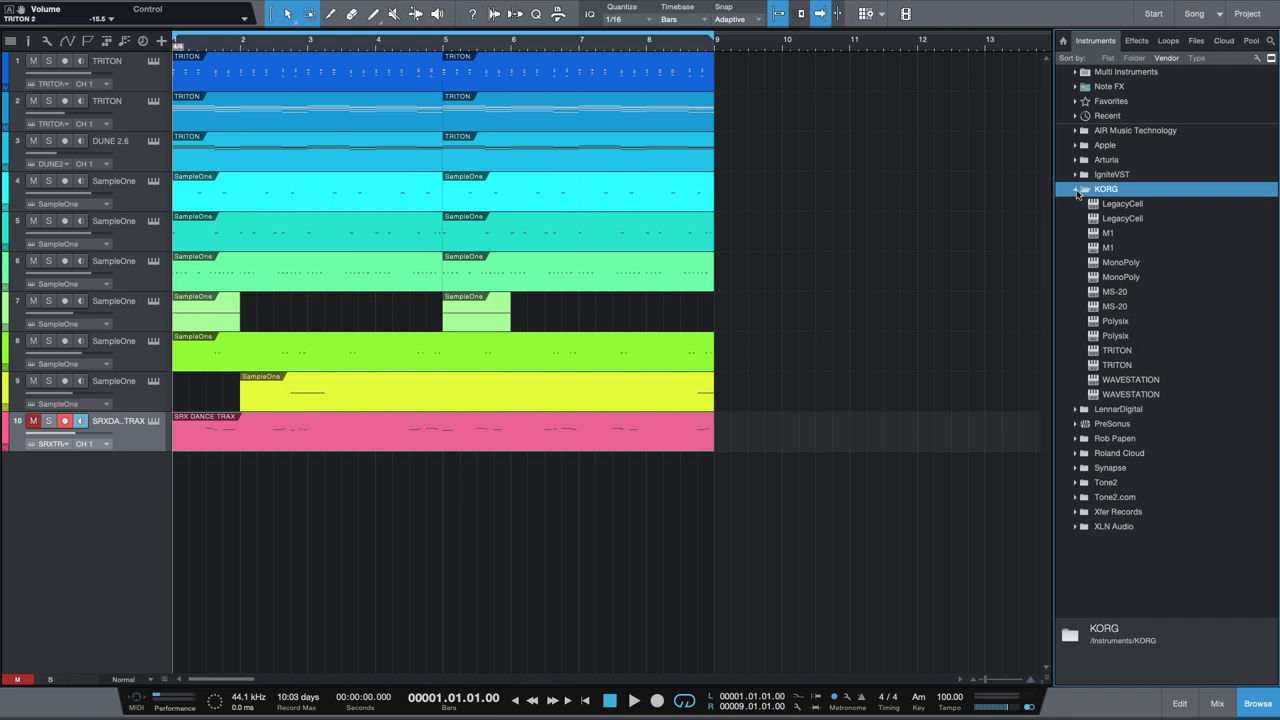
{"action": "left_click", "coordinate": [1076, 190]}
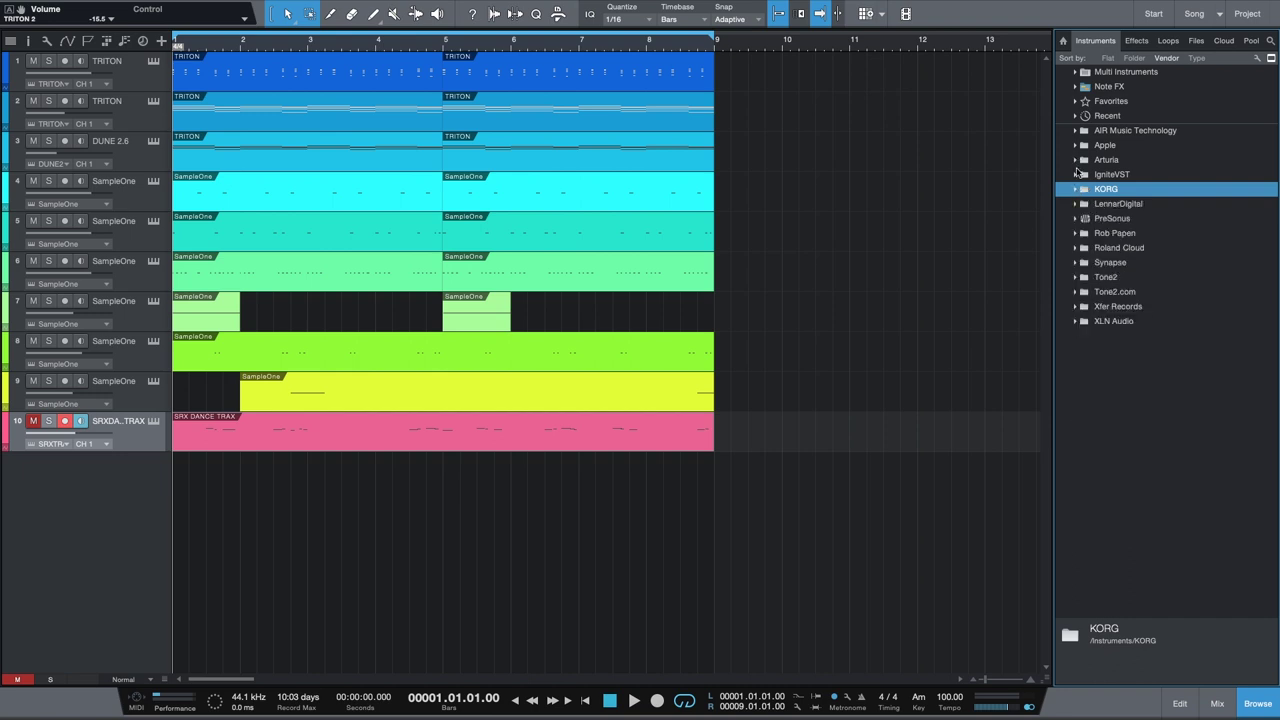
{"action": "left_click", "coordinate": [1076, 174]}
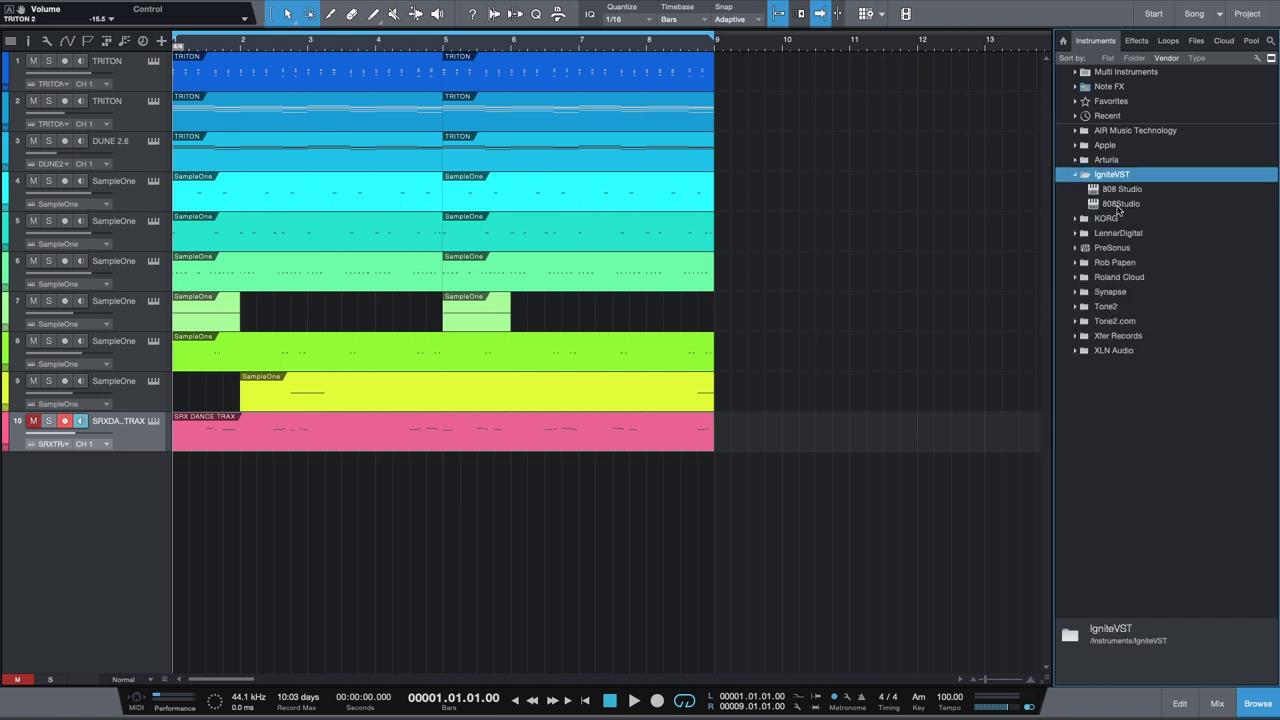
{"action": "left_click_drag", "start_coordinate": [1119, 190], "coordinate": [131, 496]}
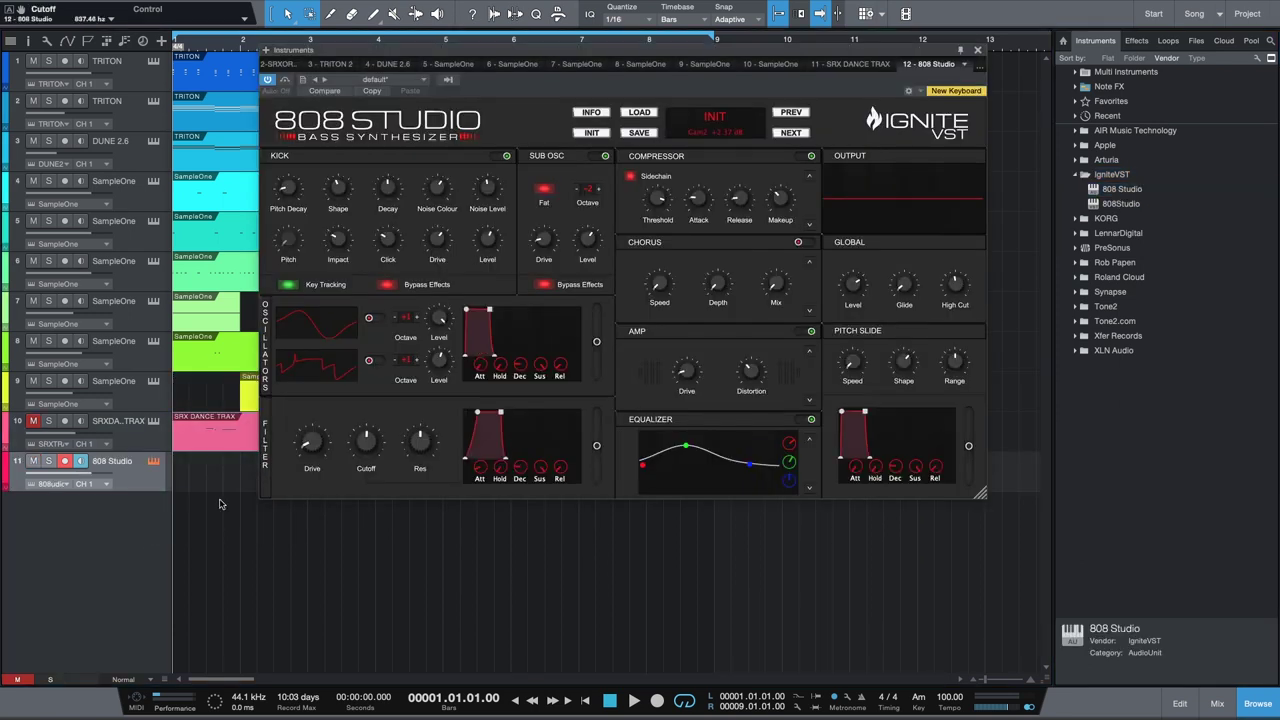
Load the Corny preset from the BASS category into 808 Studio.
{"action": "left_click", "coordinate": [637, 113]}
{"action": "mouse_move", "coordinate": [667, 134]}
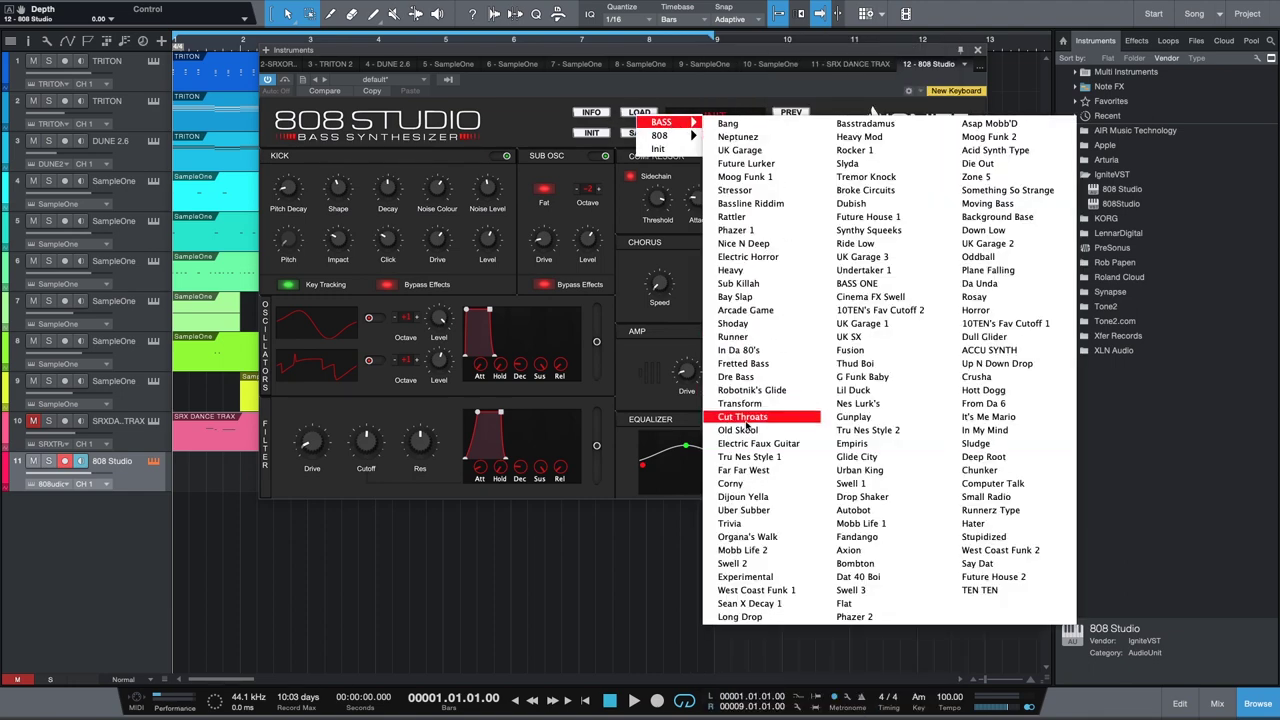
{"action": "left_click", "coordinate": [758, 483]}
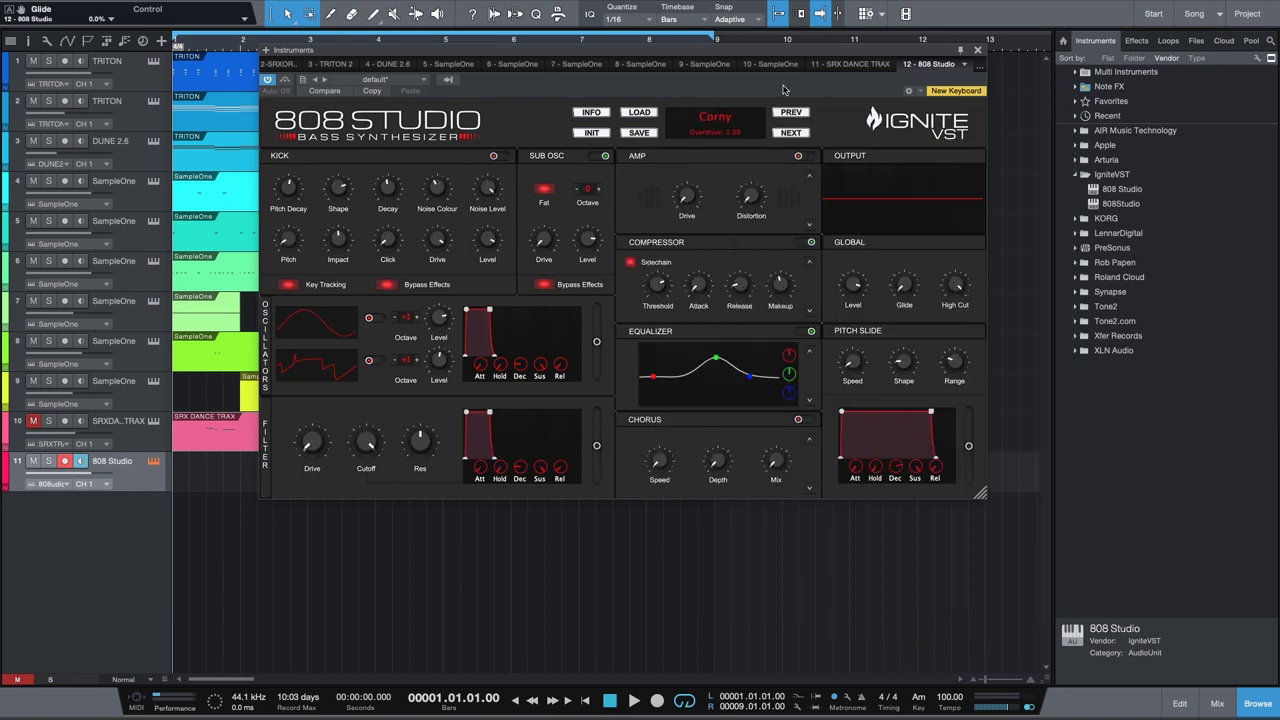
{"action": "left_click_drag", "start_coordinate": [784, 56], "coordinate": [778, 112]}
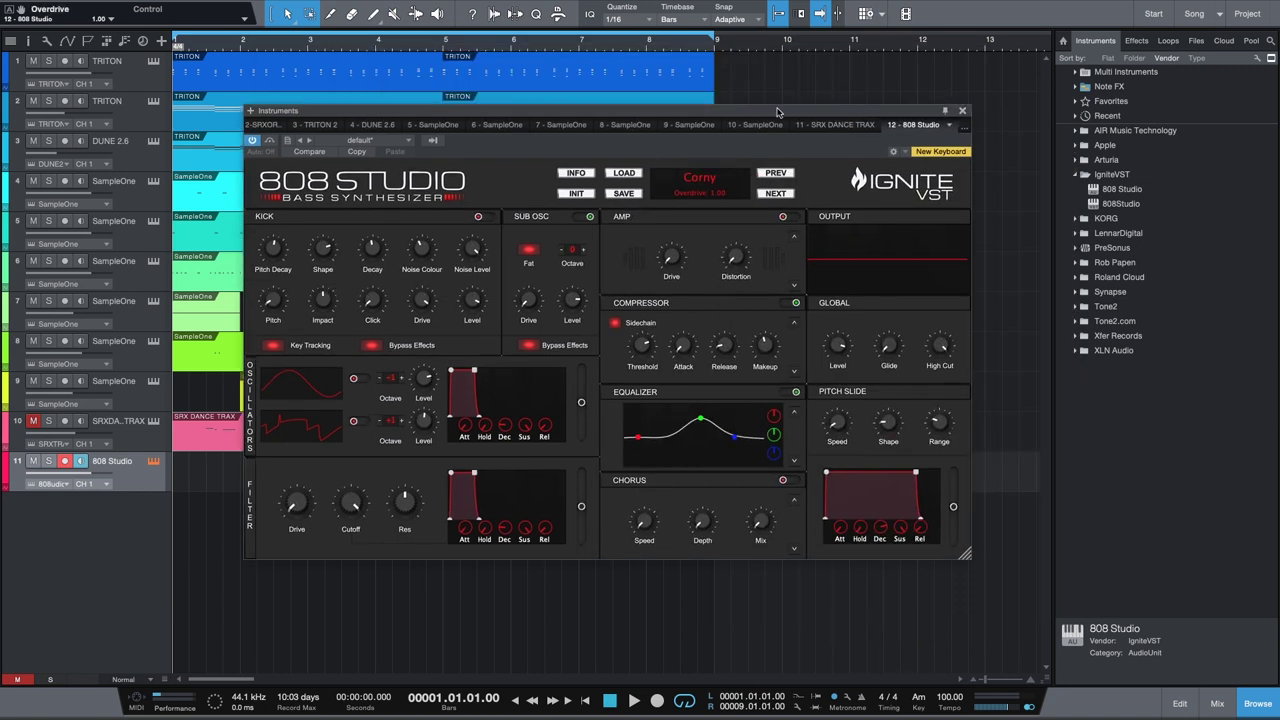
Close the 808 Studio window and record a bass part on its track across the eight-bar loop.
{"action": "left_click", "coordinate": [960, 111]}
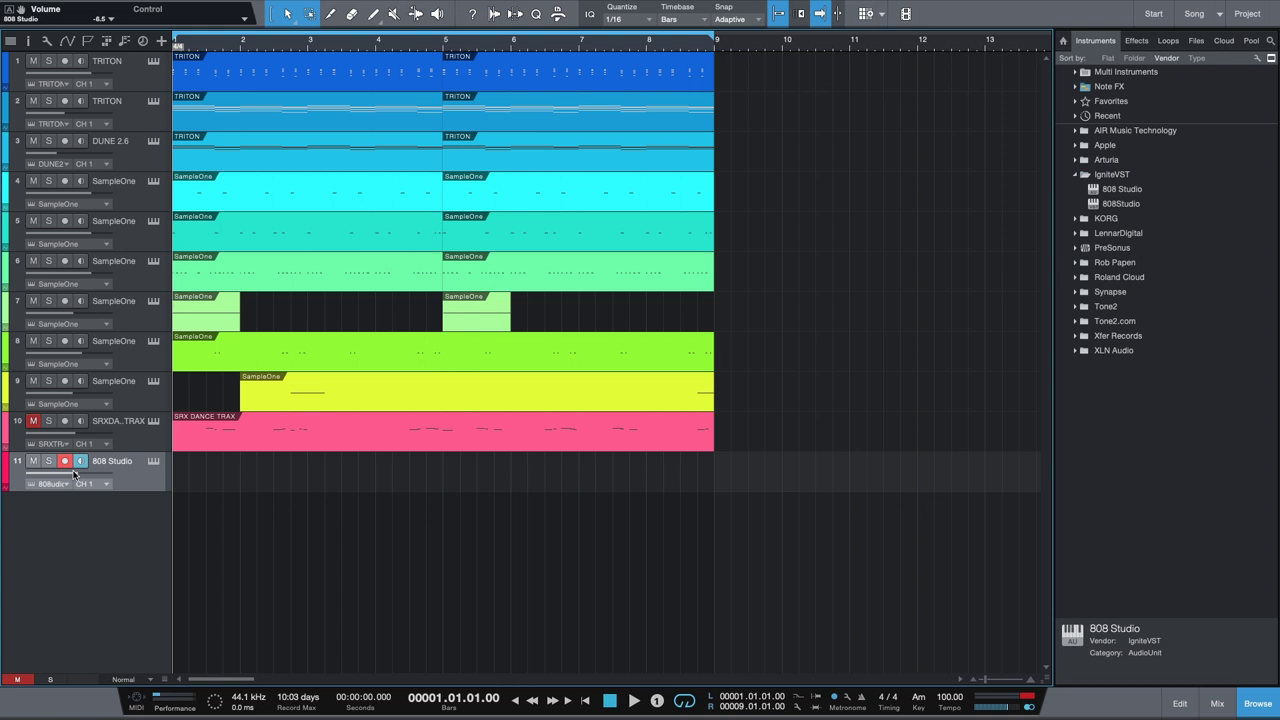
{"action": "key", "text": "KP_Multiply"}
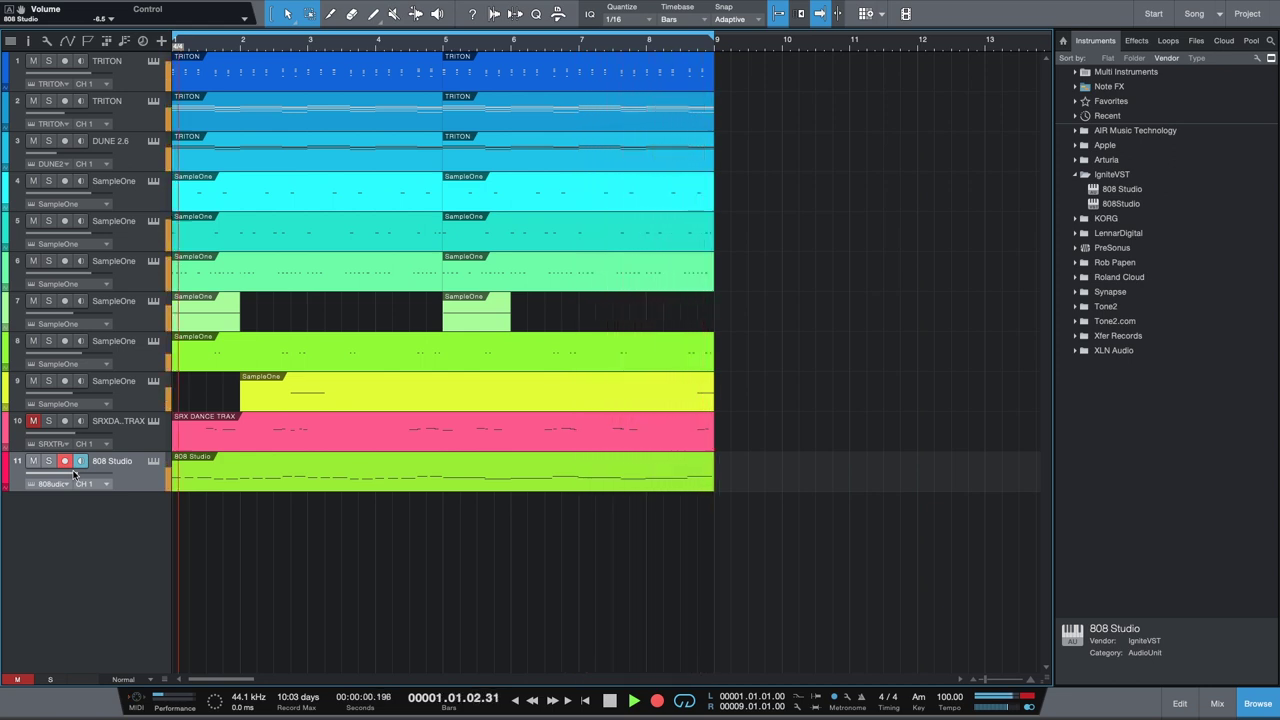
{"action": "key", "text": "space"}
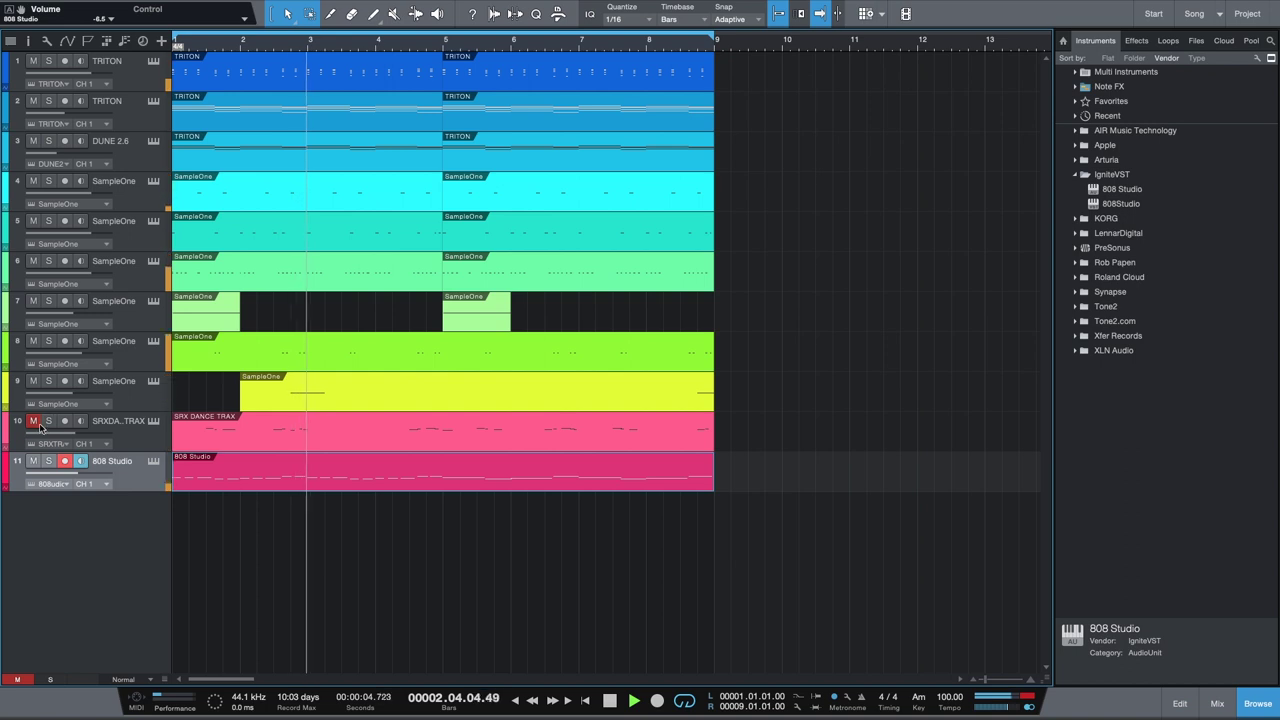
Delete the existing SRX DANCE TRAX part and unmute its track.
{"action": "left_click", "coordinate": [227, 443]}
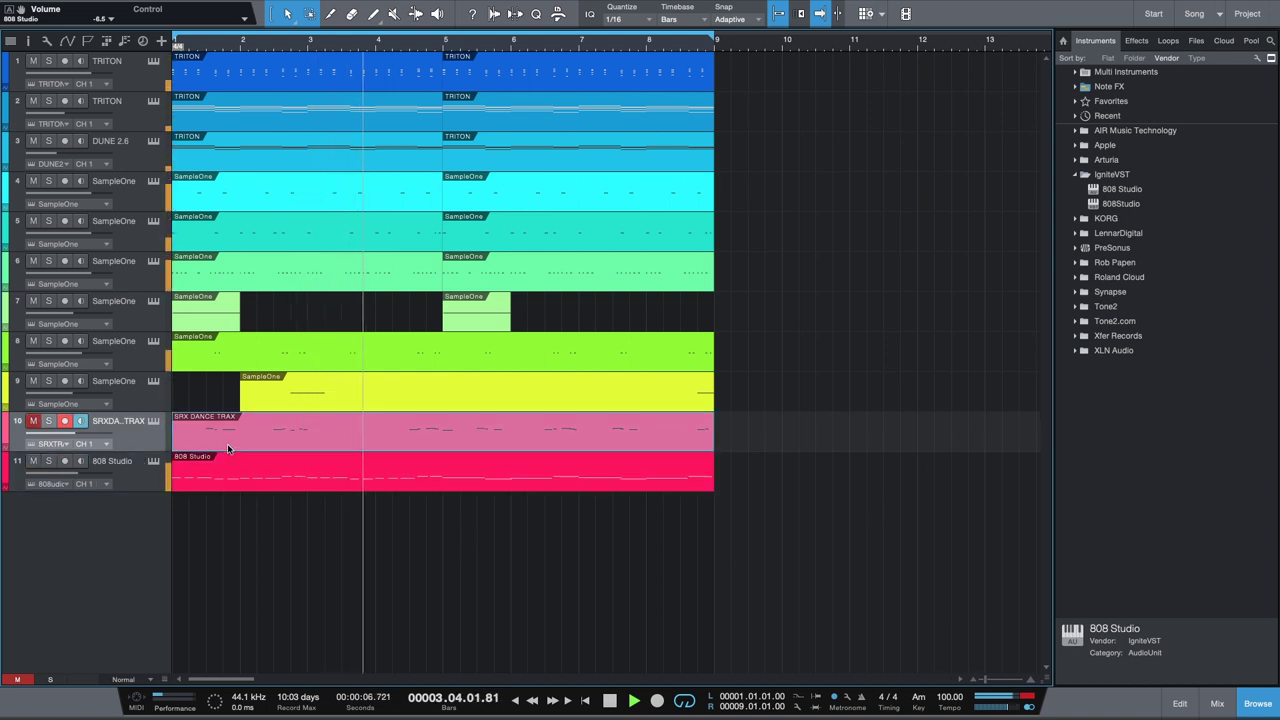
{"action": "key", "text": "space"}
{"action": "key", "text": "Delete"}
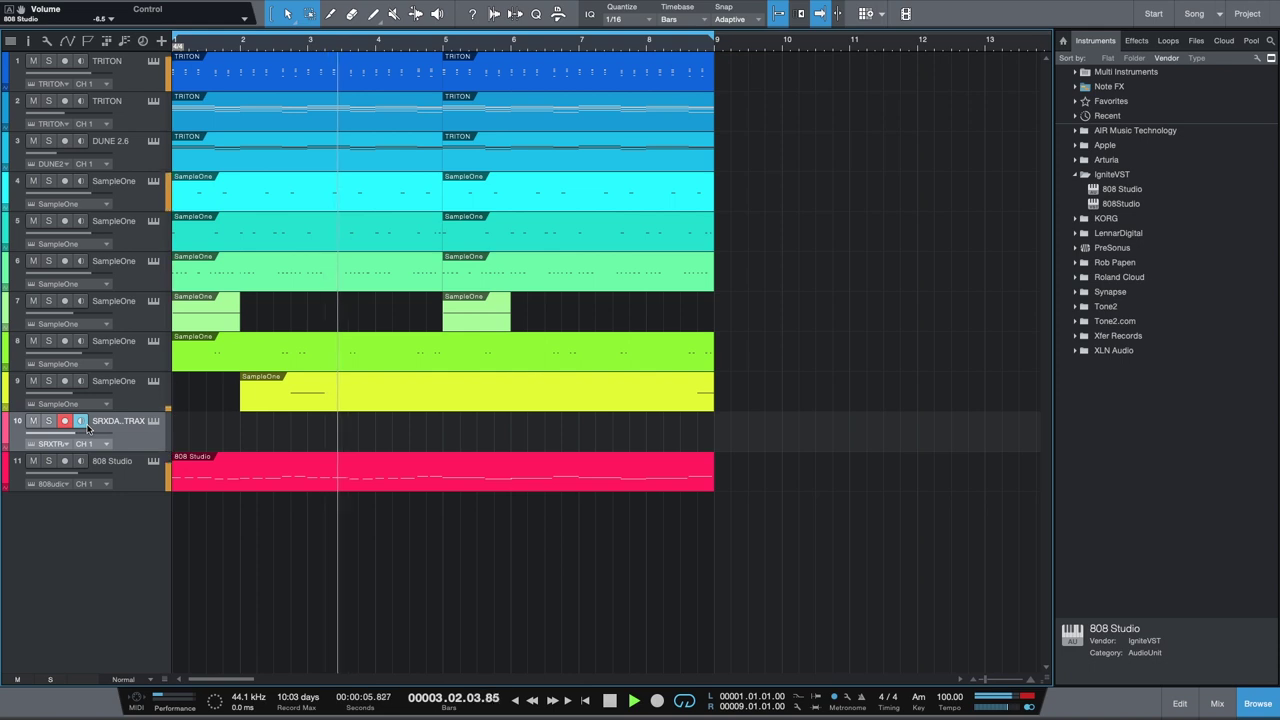
Record a new melody on the SRX DANCE TRAX track across the eight-bar loop.
{"action": "key", "text": "space"}
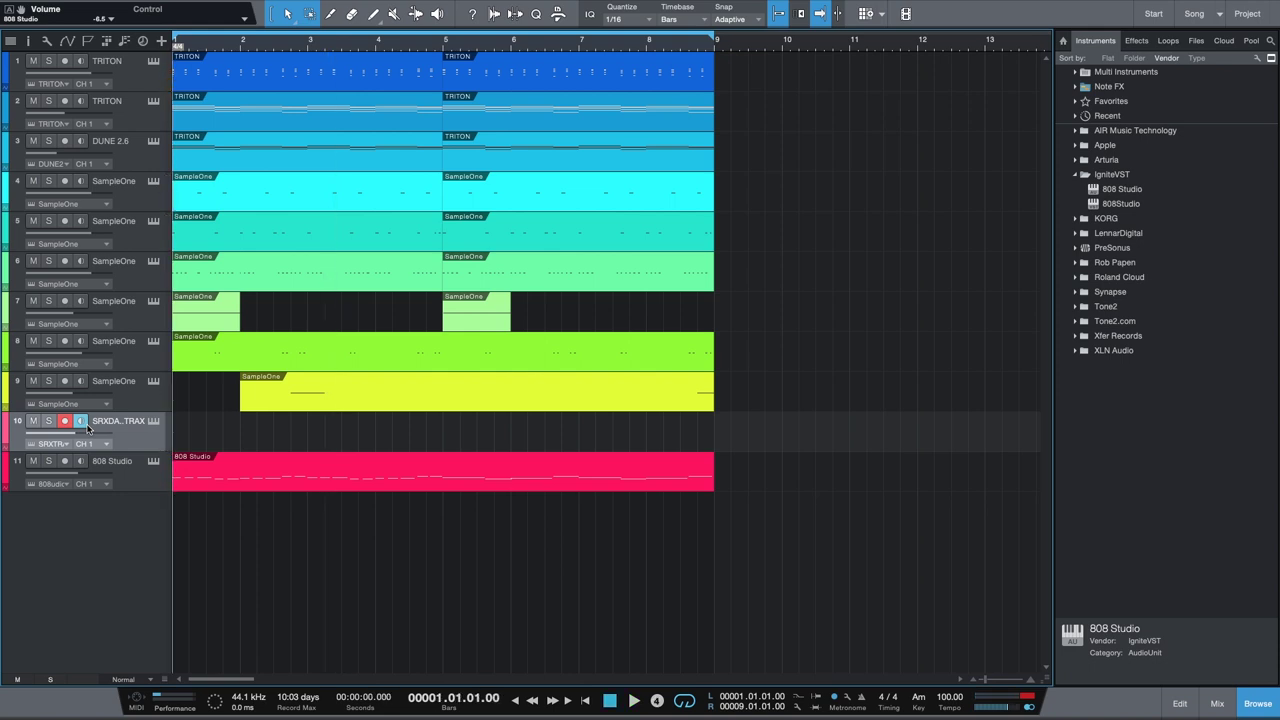
{"action": "key", "text": "KP_Multiply"}
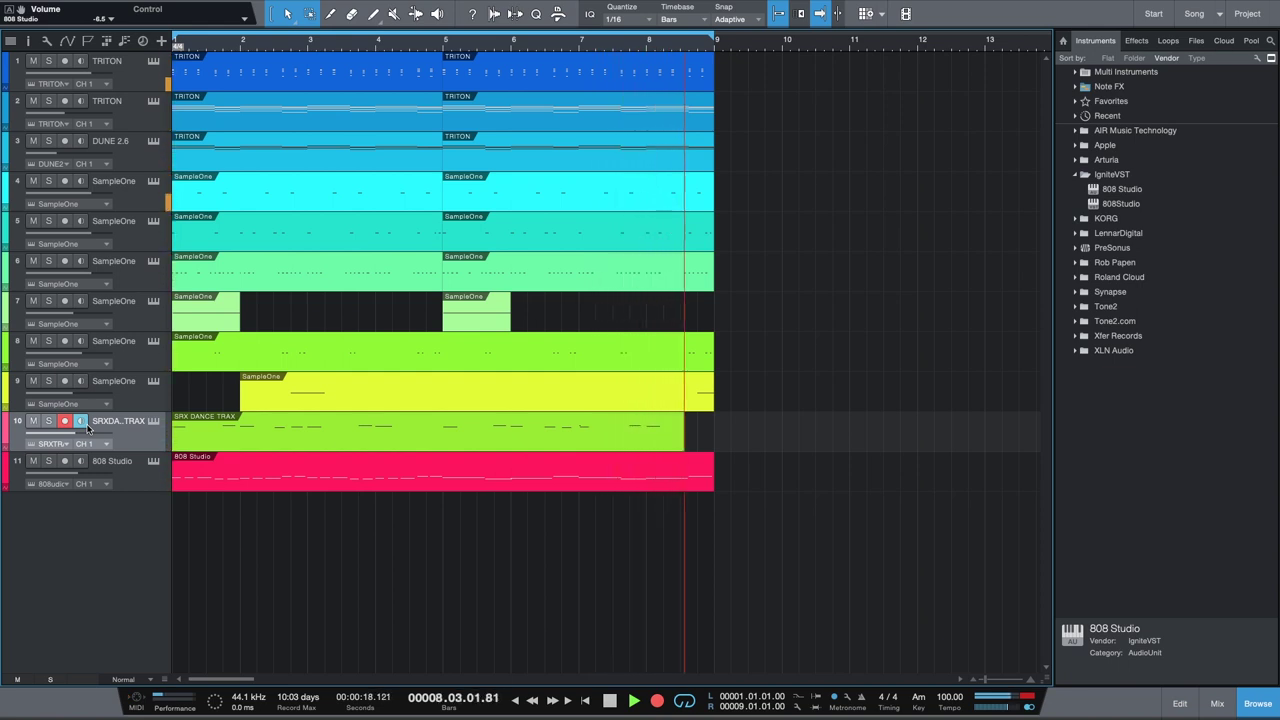
{"action": "key", "text": "space"}
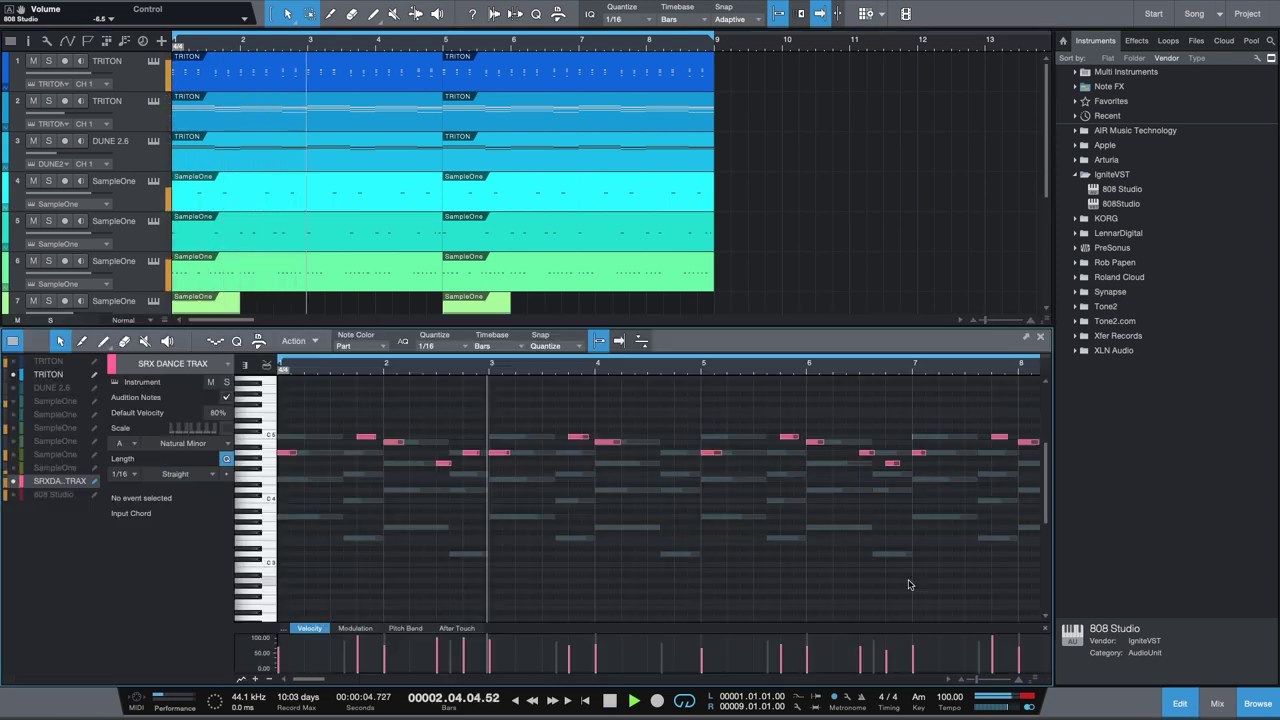
Review the recorded SRX DANCE TRAX notes in the note editor, selecting the C5 note late in bar 7, then close the editor.
{"action": "left_click", "coordinate": [1178, 703]}
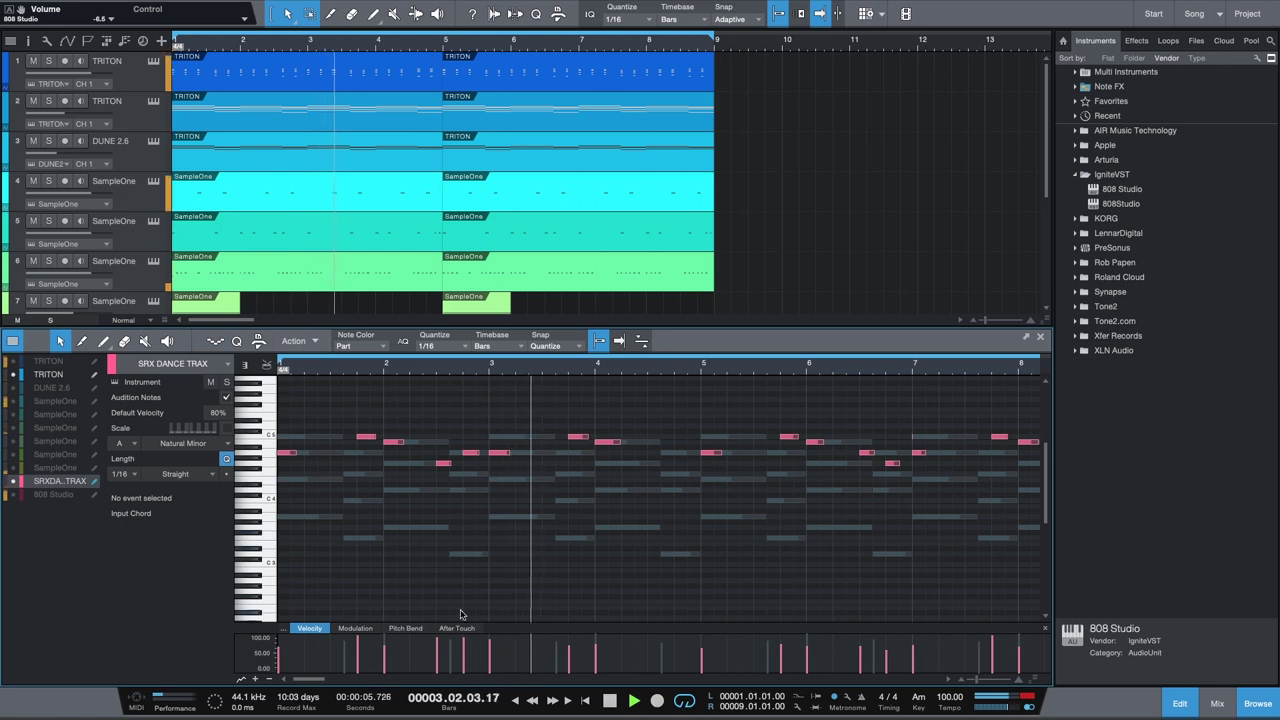
{"action": "mouse_move", "coordinate": [308, 680]}
{"action": "left_mouse_down"}
{"action": "mouse_move", "coordinate": [335, 680]}
{"action": "mouse_move", "coordinate": [322, 681]}
{"action": "left_mouse_up"}
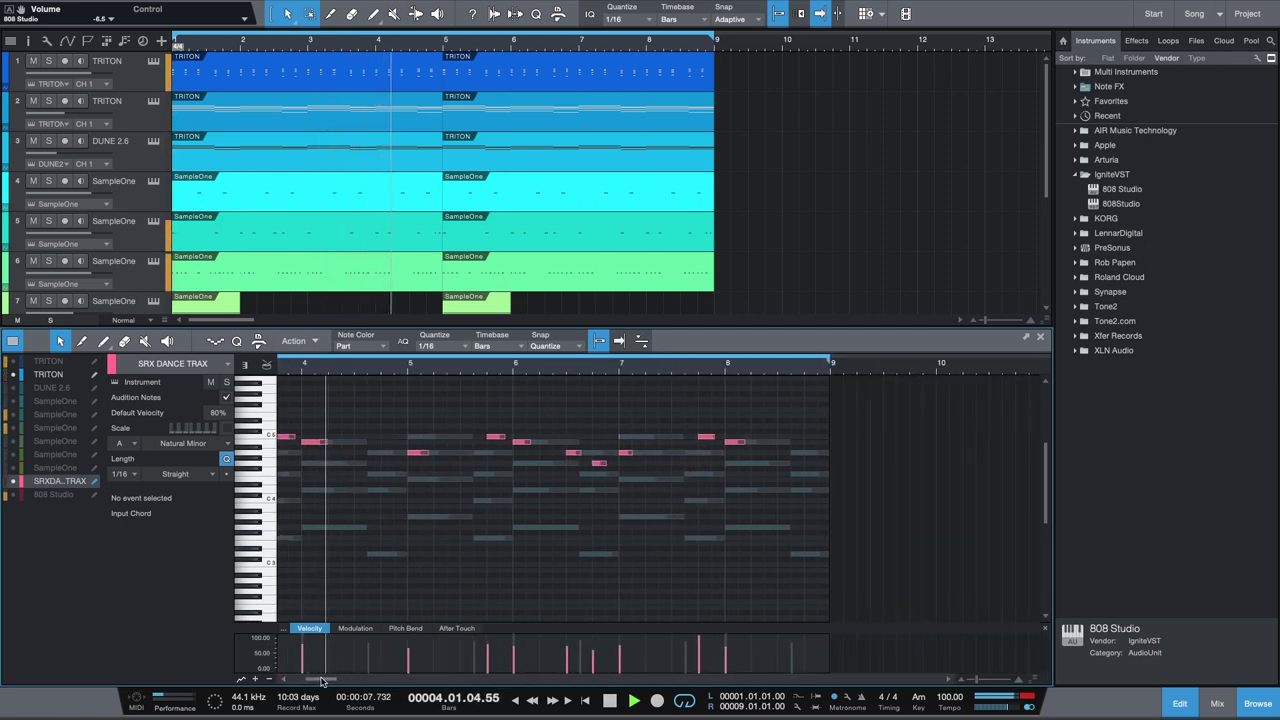
{"action": "left_click_drag", "start_coordinate": [613, 421], "coordinate": [629, 440]}
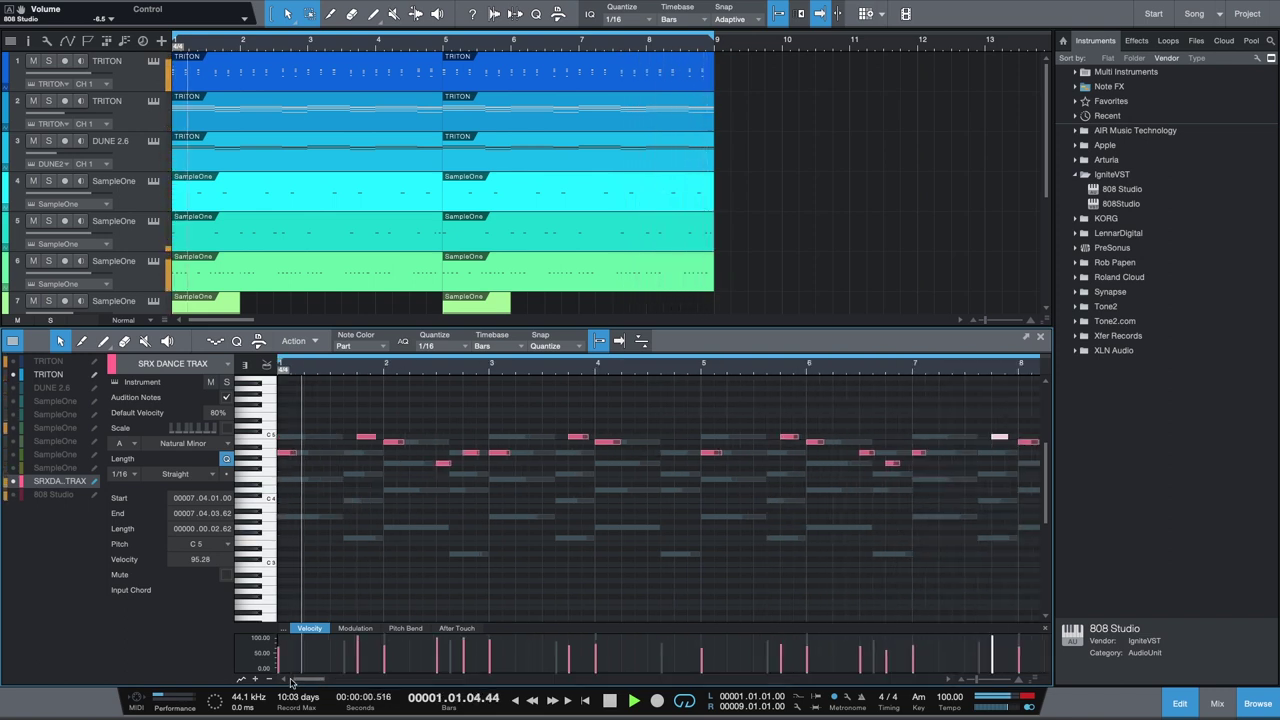
{"action": "left_click", "coordinate": [1179, 704]}
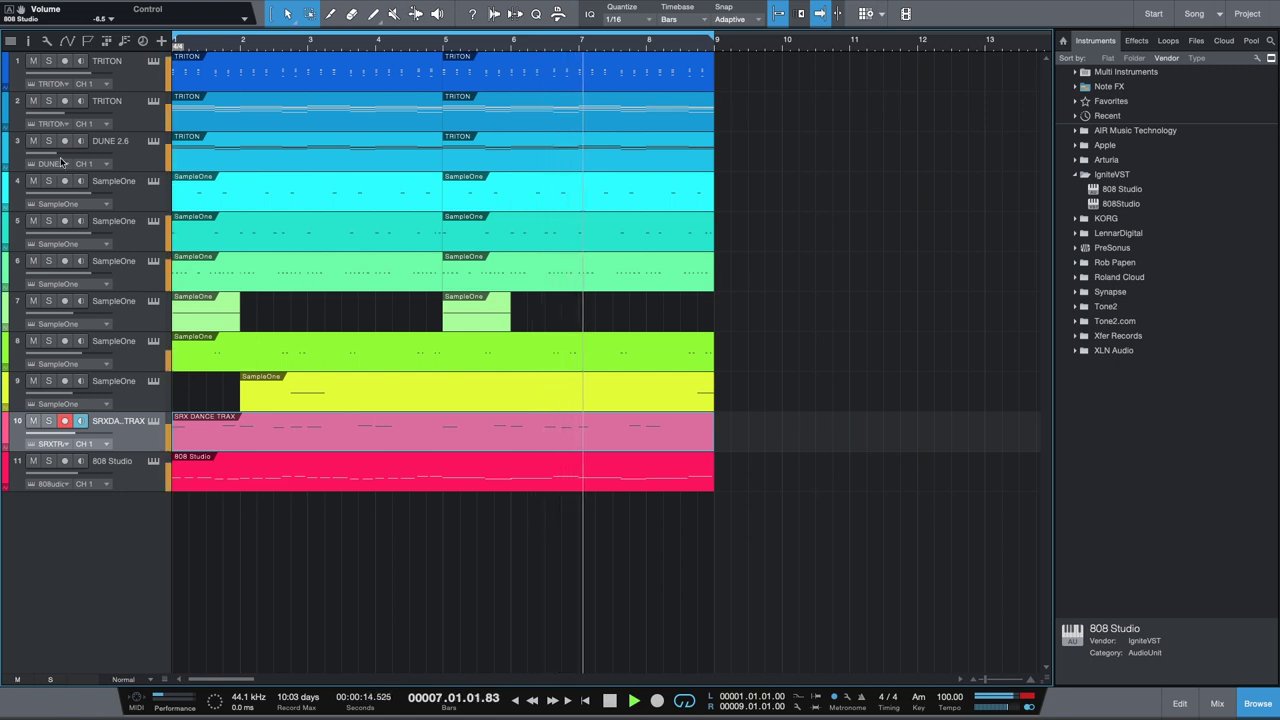
Lower the second TRITON track's volume to -17.4 and stop playback.
{"action": "left_click_drag", "start_coordinate": [70, 145], "coordinate": [69, 115]}
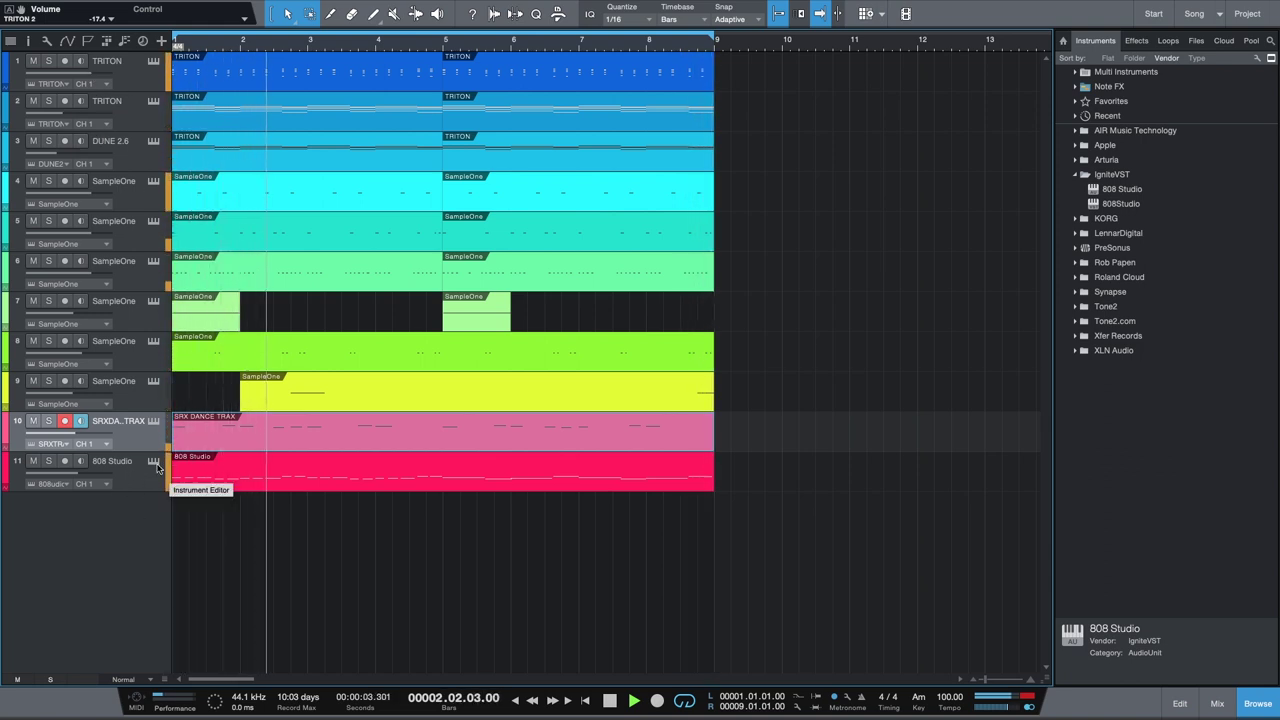
{"action": "key", "text": "space"}
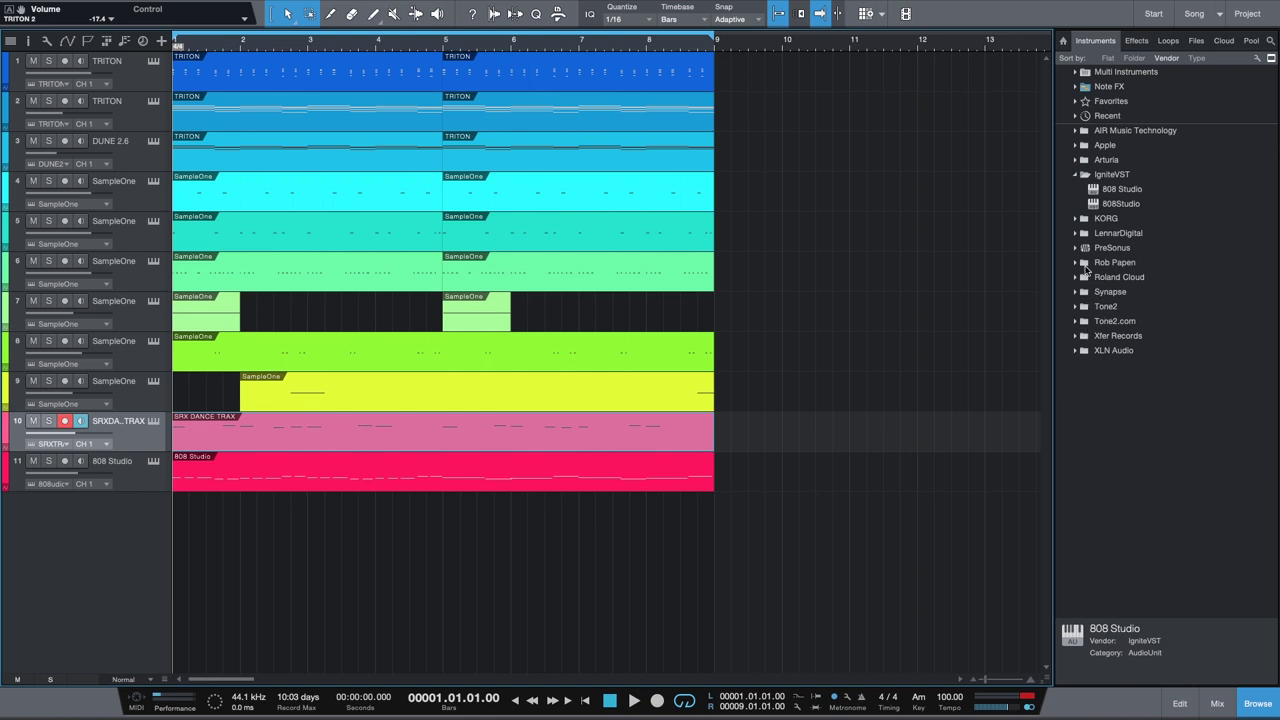
Add another KORG TRITON instrument on a new track below 808 Studio and filter its program browser to the Lead Synth category.
{"action": "left_click", "coordinate": [1075, 219]}
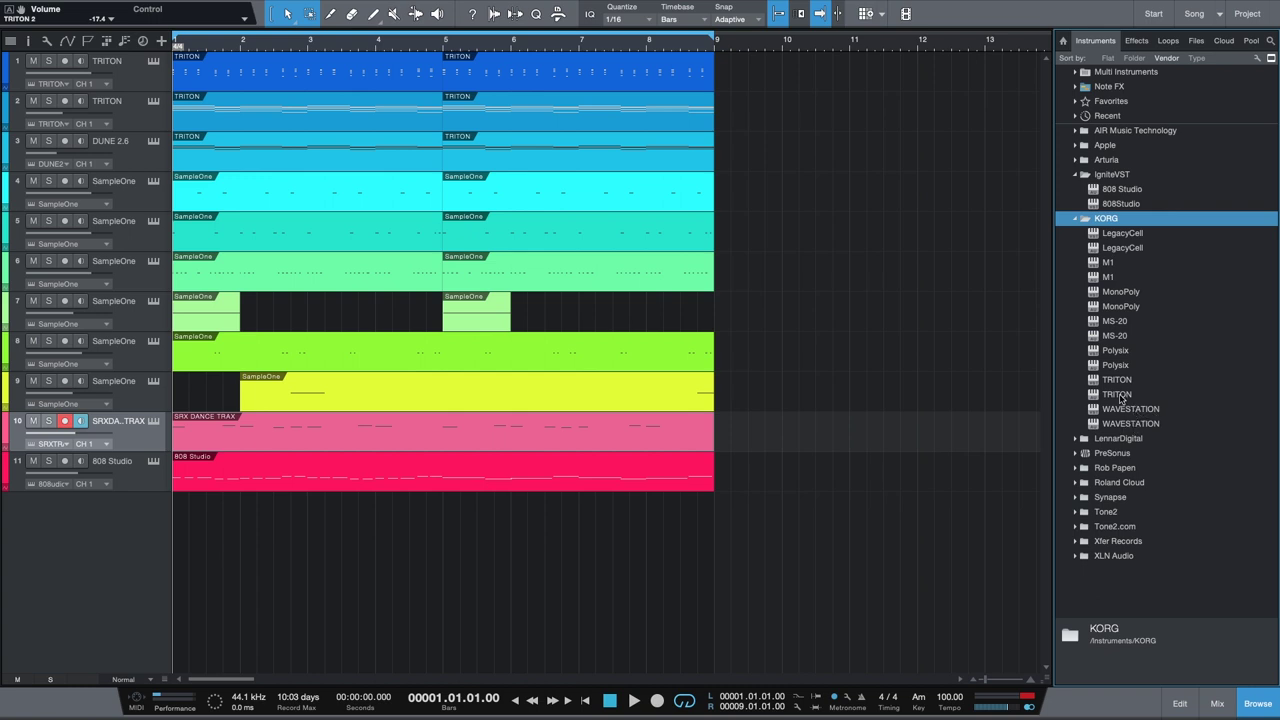
{"action": "left_click_drag", "start_coordinate": [1120, 396], "coordinate": [116, 520]}
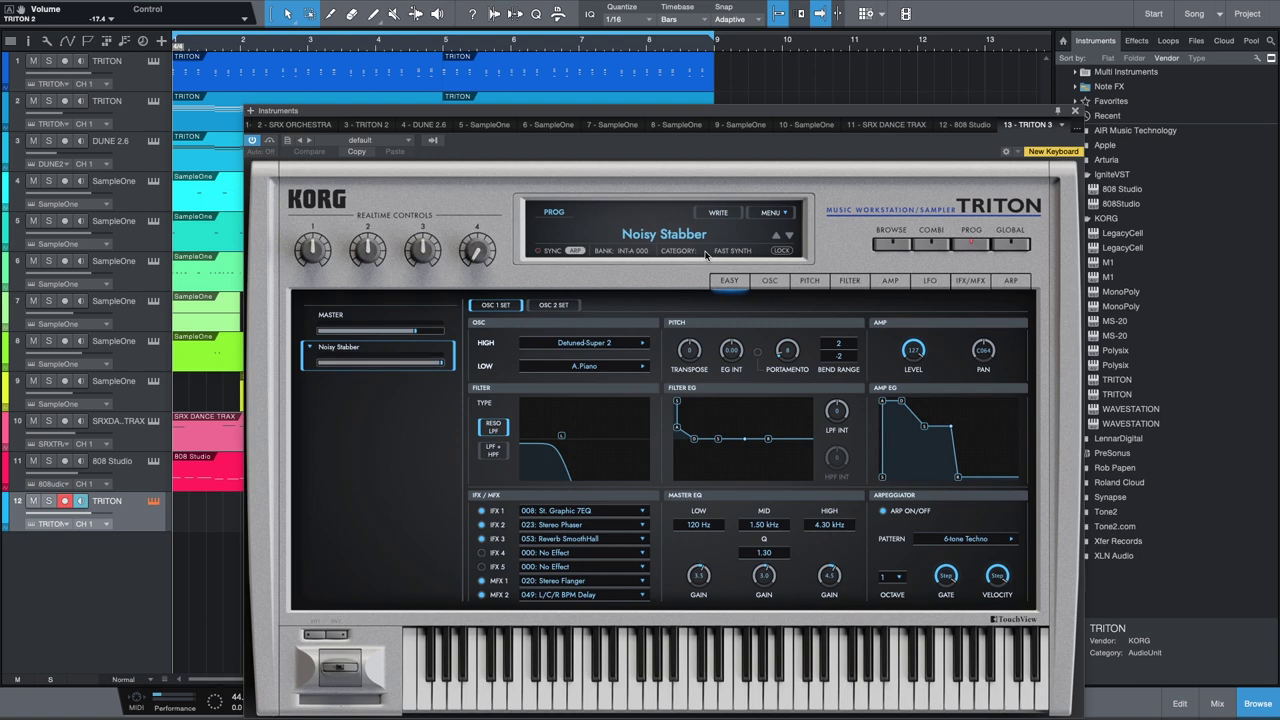
{"action": "left_click_drag", "start_coordinate": [745, 120], "coordinate": [715, 64]}
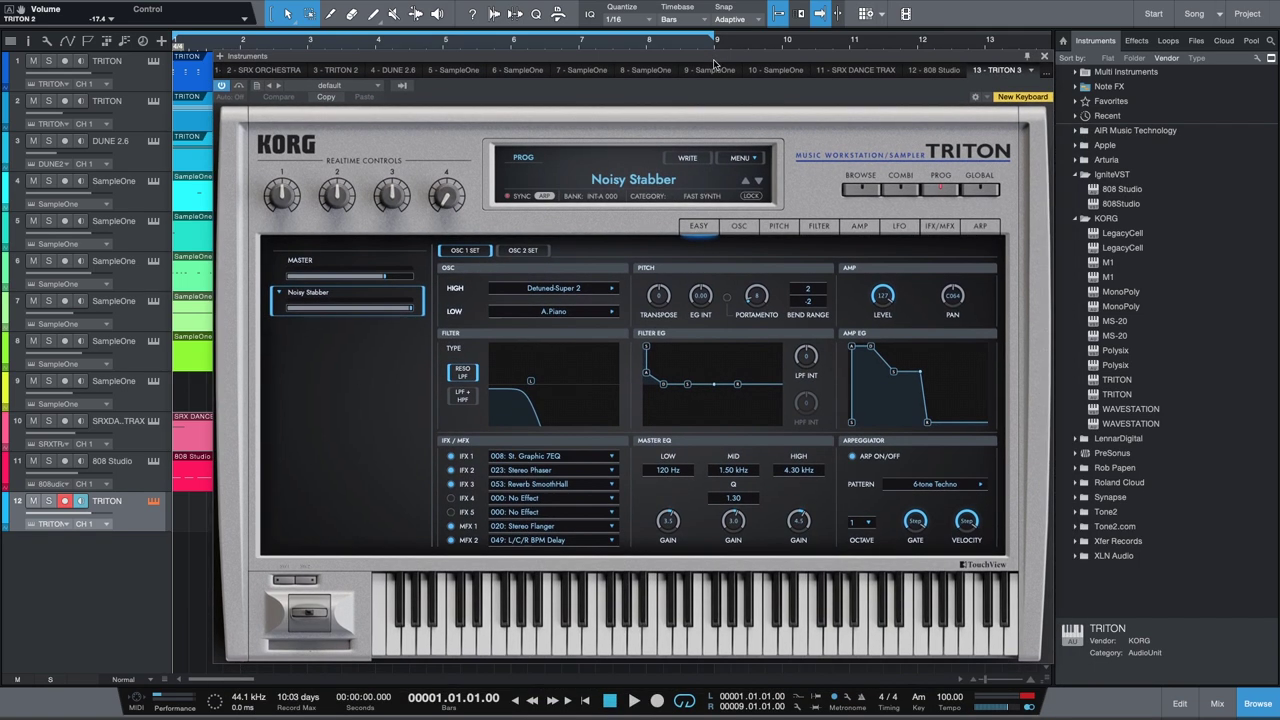
{"action": "left_click", "coordinate": [652, 183]}
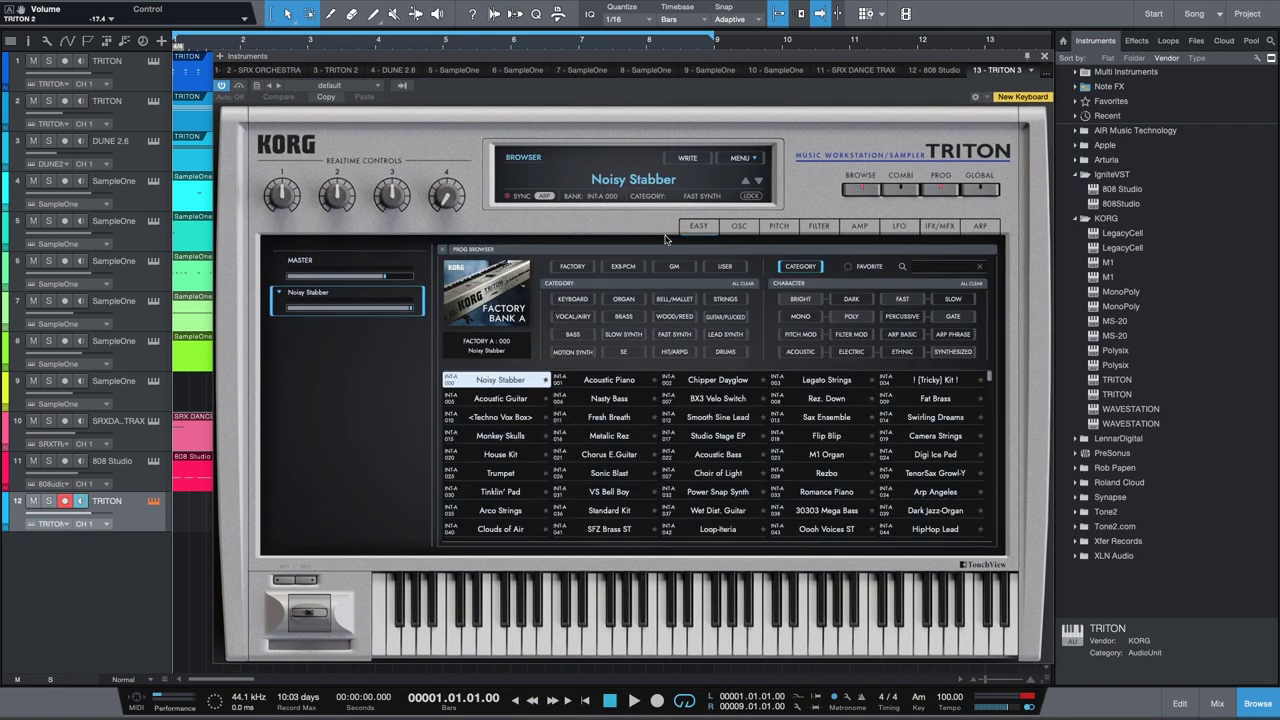
{"action": "left_click", "coordinate": [727, 336]}
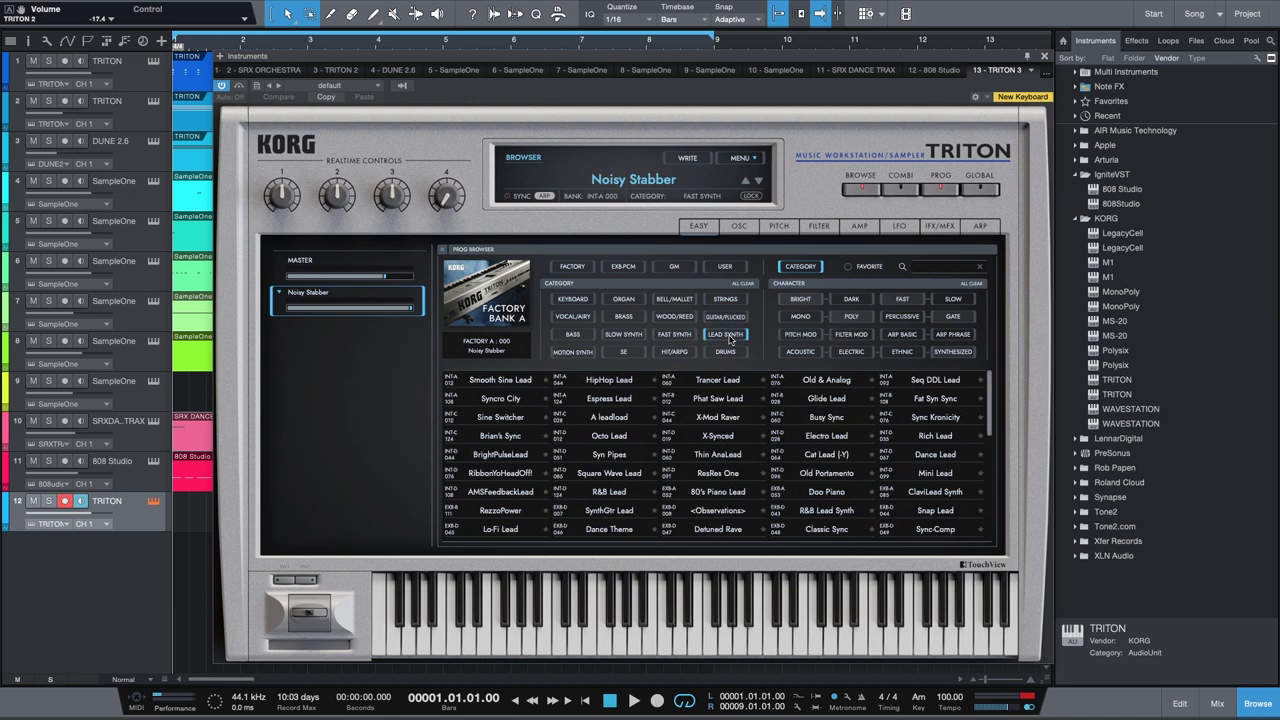
Audition Smooth Sine Lead, Syncro City, Sine Switcher and Brian's Sync, and lower the new TRITON track's volume to -7.1.
{"action": "left_click", "coordinate": [502, 382]}
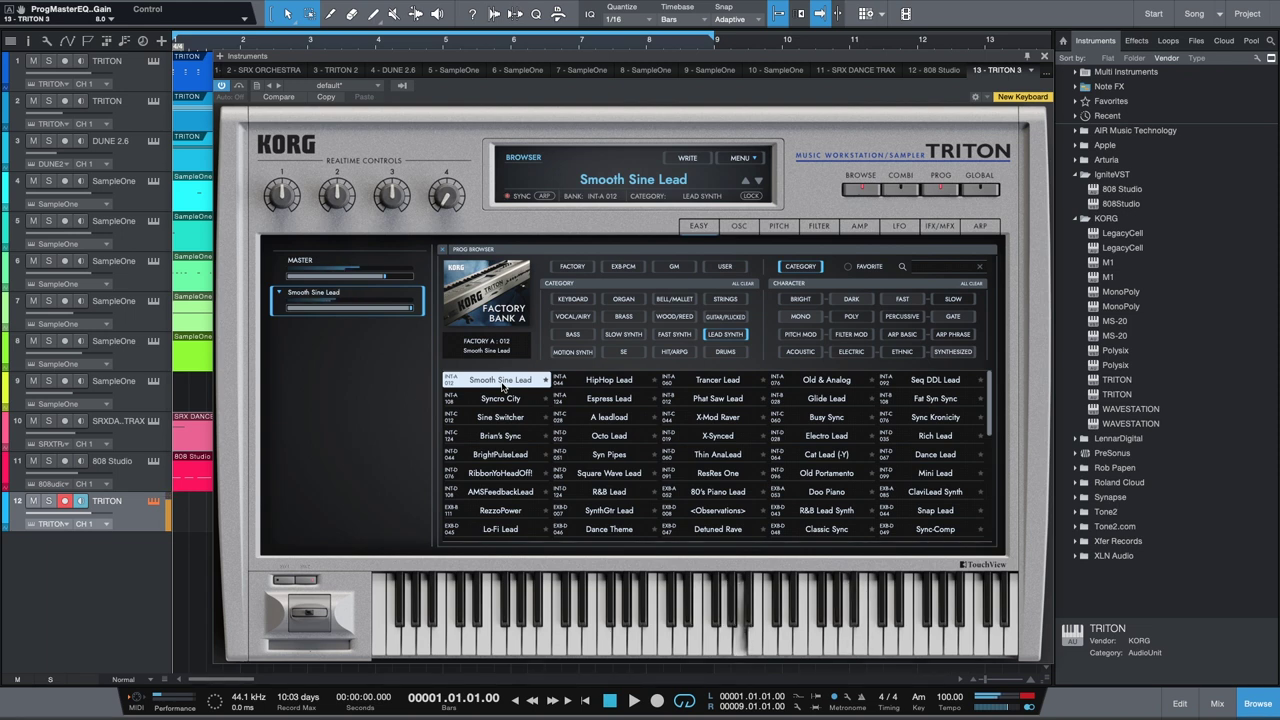
{"action": "left_click", "coordinate": [500, 401]}
{"action": "left_click", "coordinate": [498, 418]}
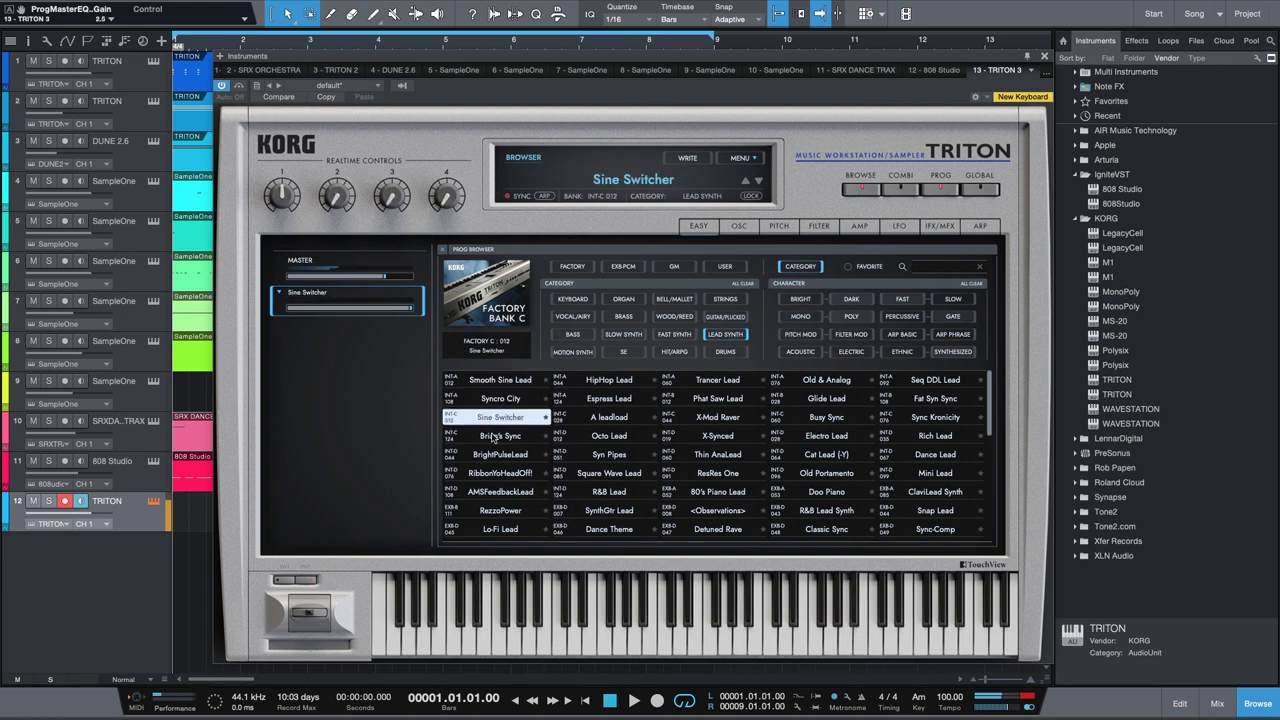
{"action": "left_click", "coordinate": [493, 437]}
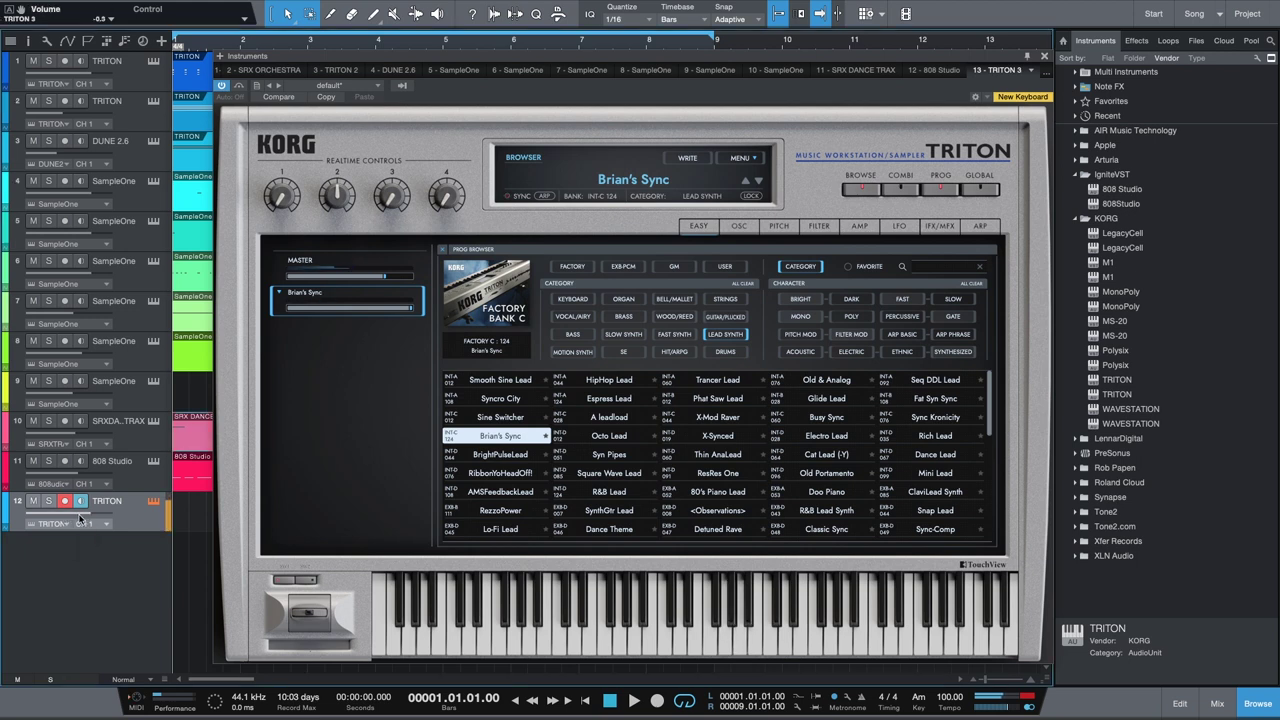
{"action": "mouse_move", "coordinate": [80, 517]}
{"action": "left_mouse_down"}
{"action": "mouse_move", "coordinate": [84, 540]}
{"action": "mouse_move", "coordinate": [66, 538]}
{"action": "left_mouse_up"}
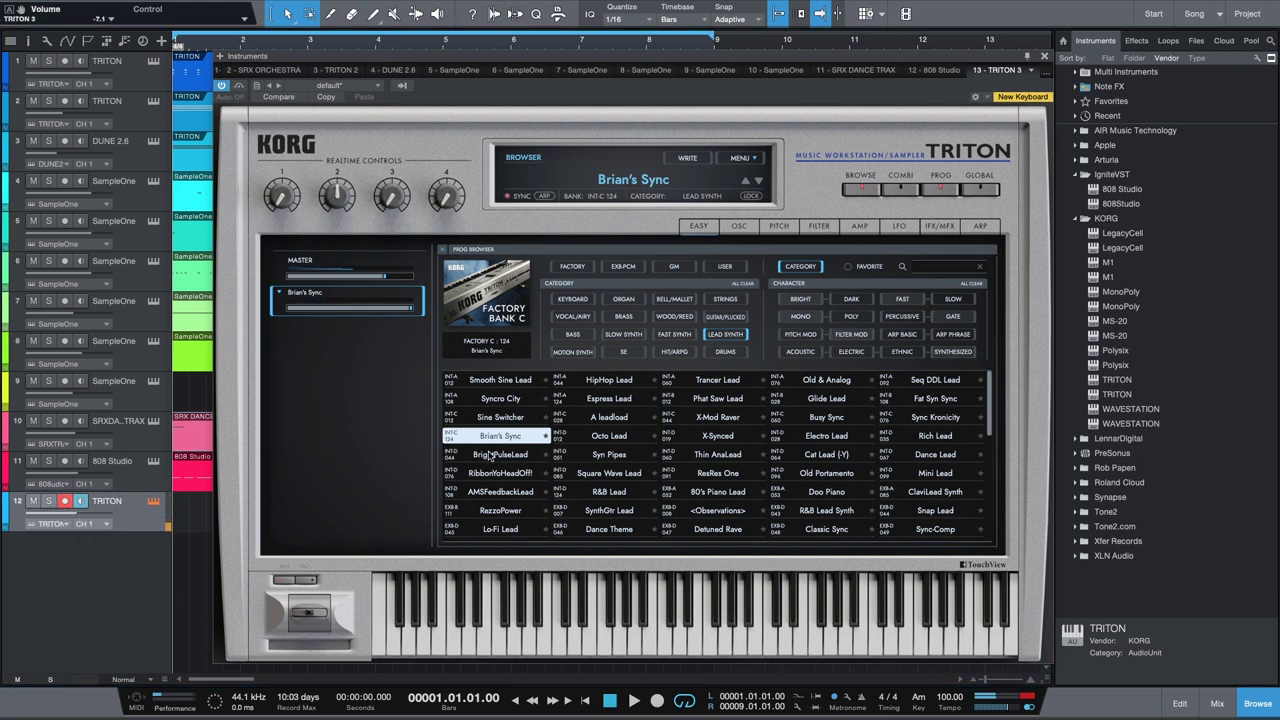
Audition the lead programs from BrightPulseLead through Lo-Fi Lead, plus HipHop Lead, Espress Lead and A leadload.
{"action": "key", "text": "Down"}
{"action": "left_click", "coordinate": [522, 476]}
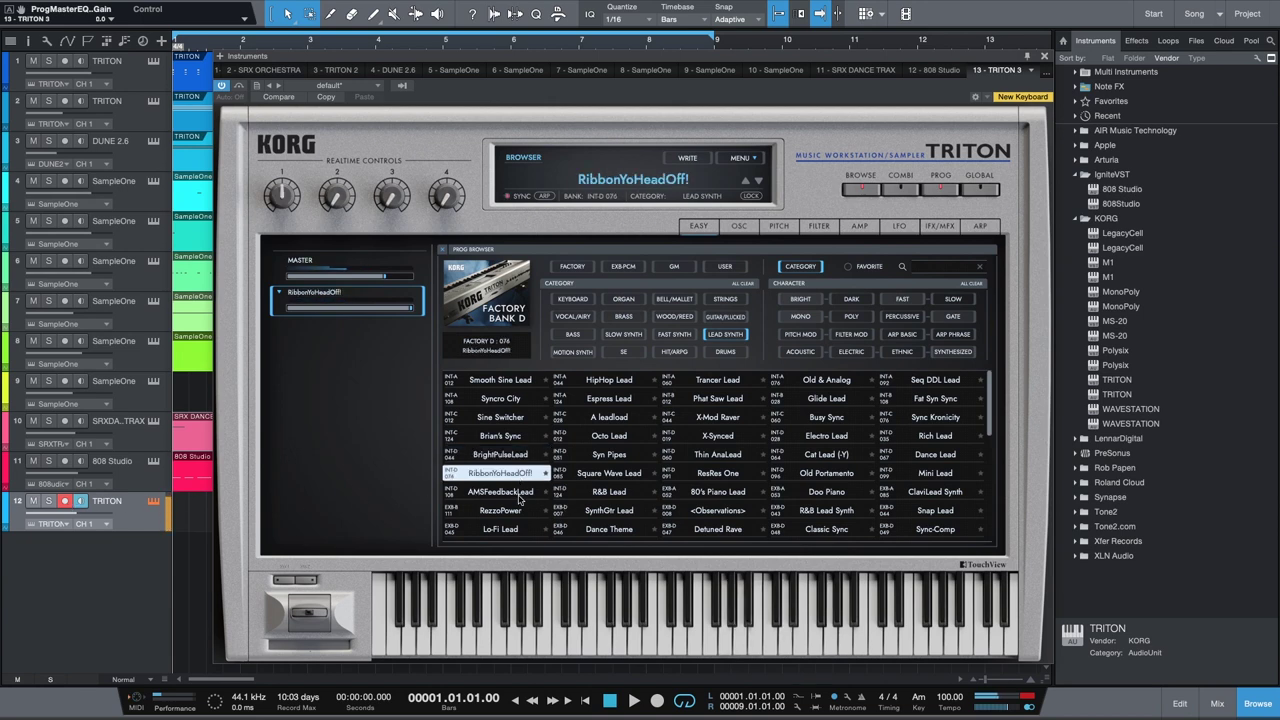
{"action": "left_click", "coordinate": [510, 494]}
{"action": "left_click", "coordinate": [503, 513]}
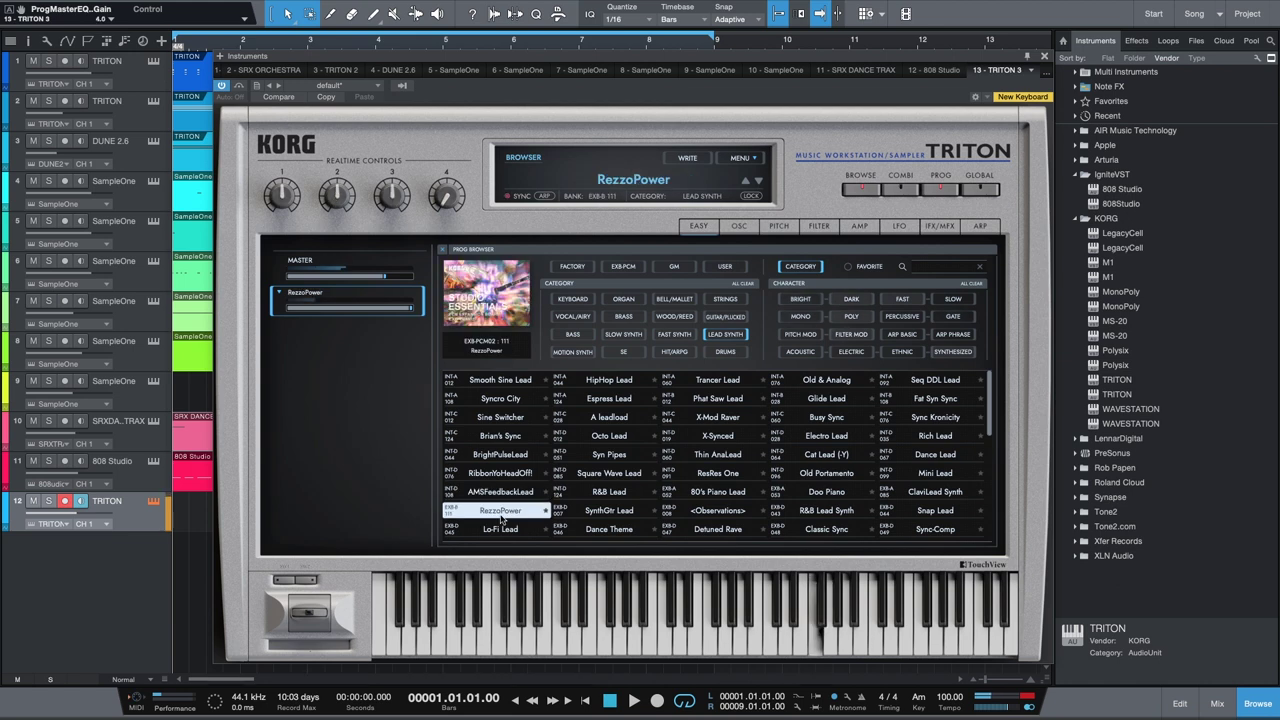
{"action": "left_click", "coordinate": [501, 529]}
{"action": "left_click", "coordinate": [628, 384]}
{"action": "left_click", "coordinate": [626, 399]}
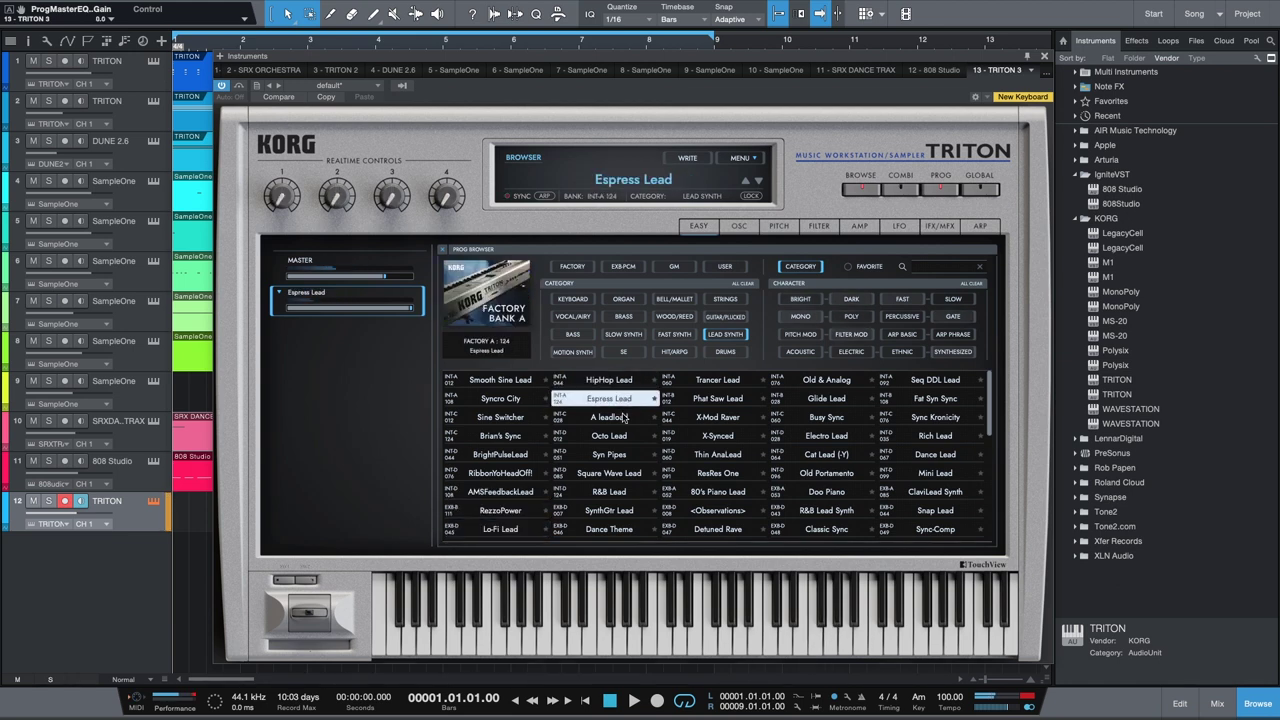
{"action": "left_click", "coordinate": [622, 419]}
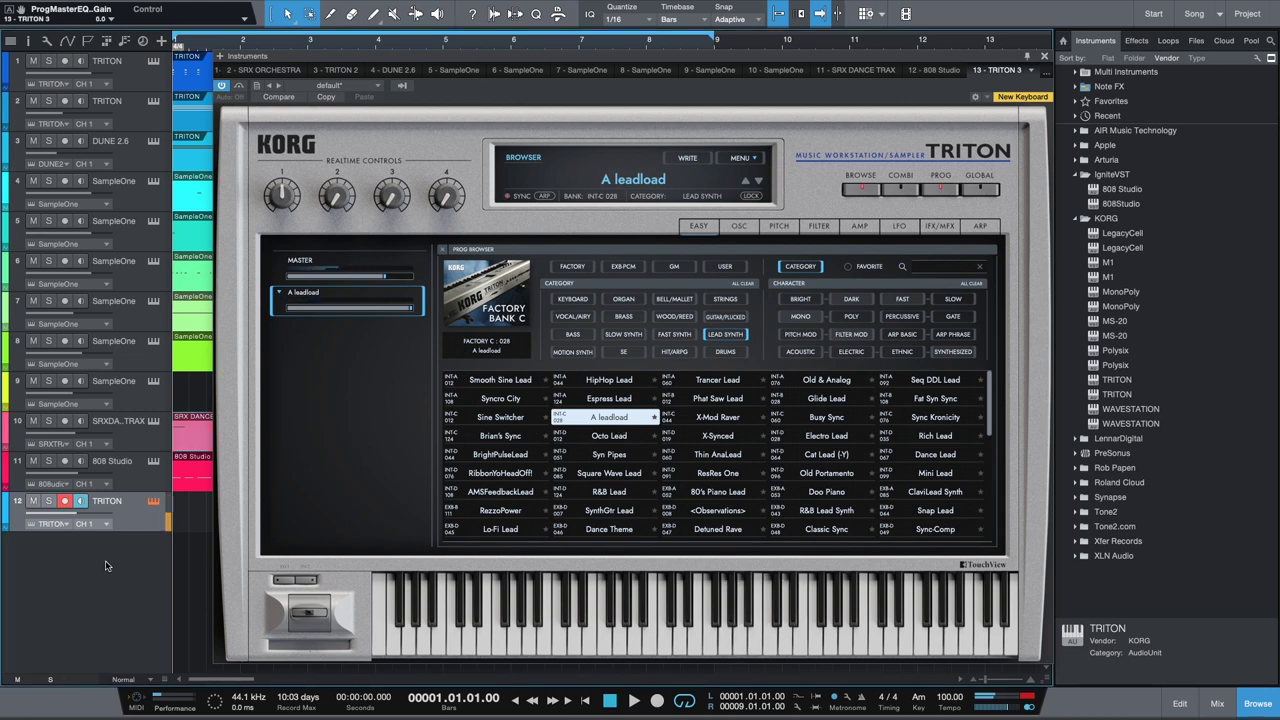
Play the beat while auditioning Octo Lead, Syn Pipes, Square Wave Lead, R&B Lead, SynthGtr Lead and Dance Theme over it.
{"action": "key", "text": "space"}
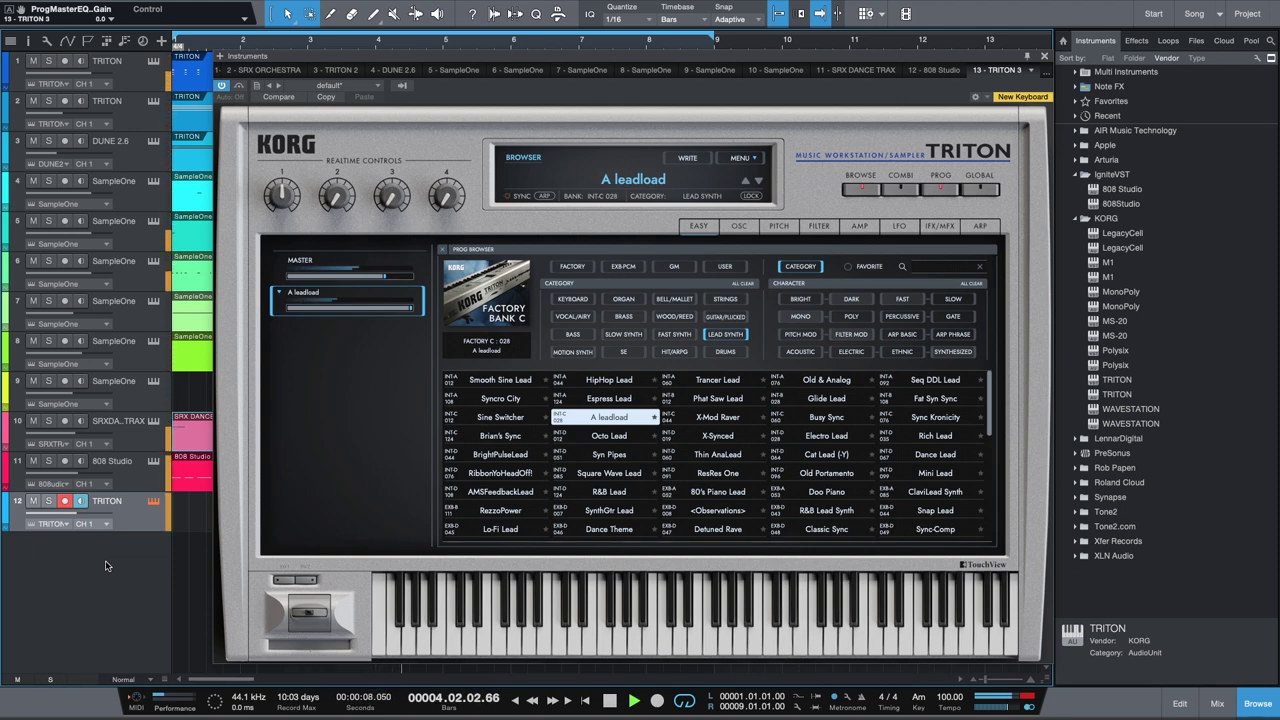
{"action": "left_click", "coordinate": [616, 437]}
{"action": "left_click", "coordinate": [620, 461]}
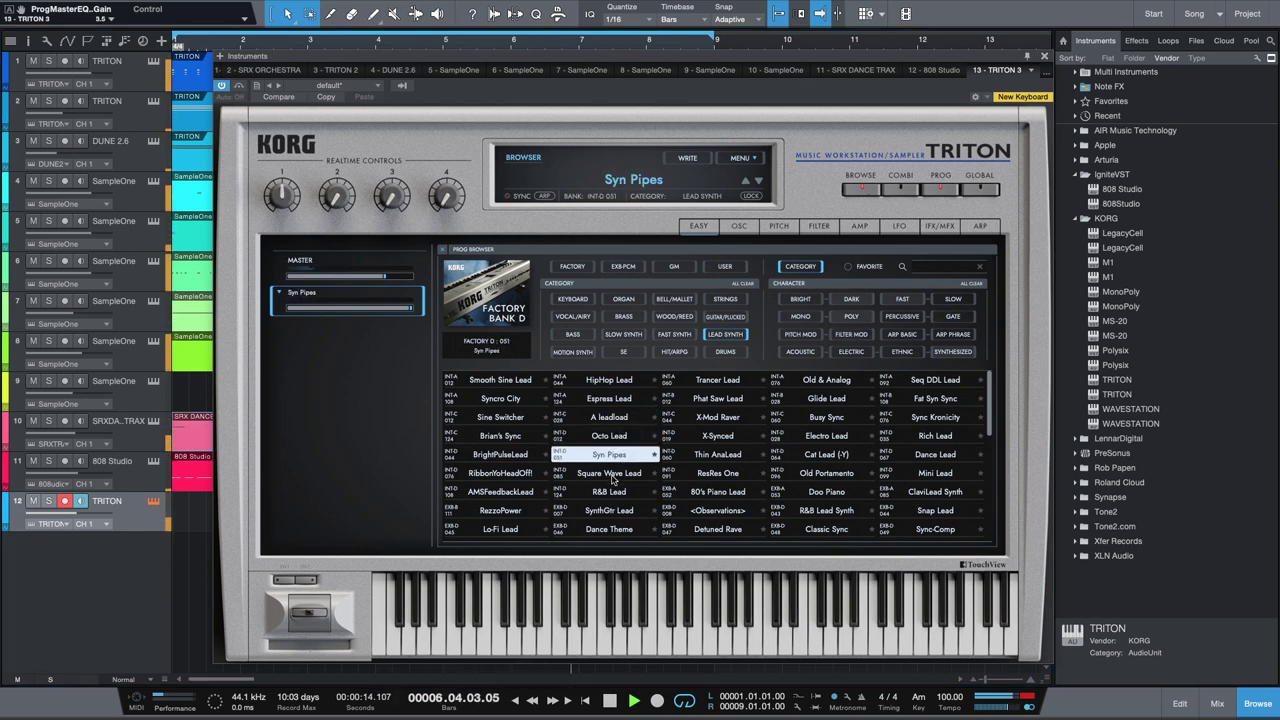
{"action": "left_click", "coordinate": [614, 476]}
{"action": "left_click", "coordinate": [610, 492]}
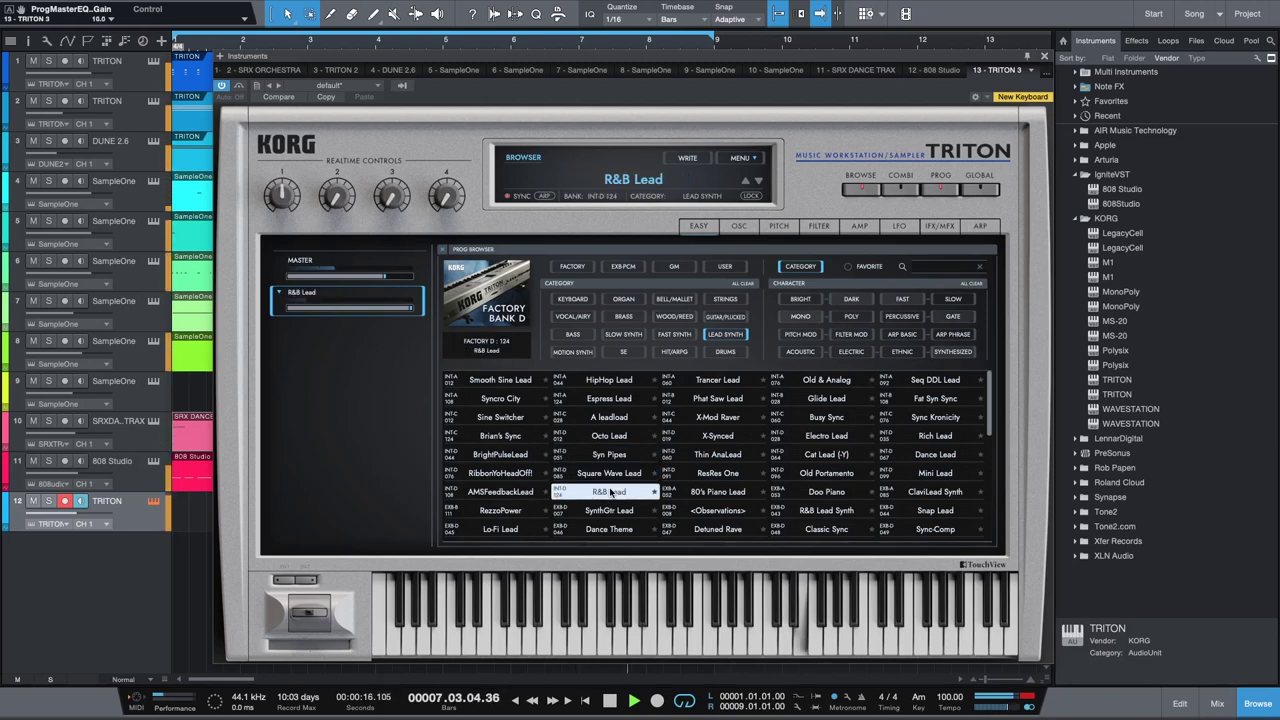
{"action": "left_click", "coordinate": [612, 511]}
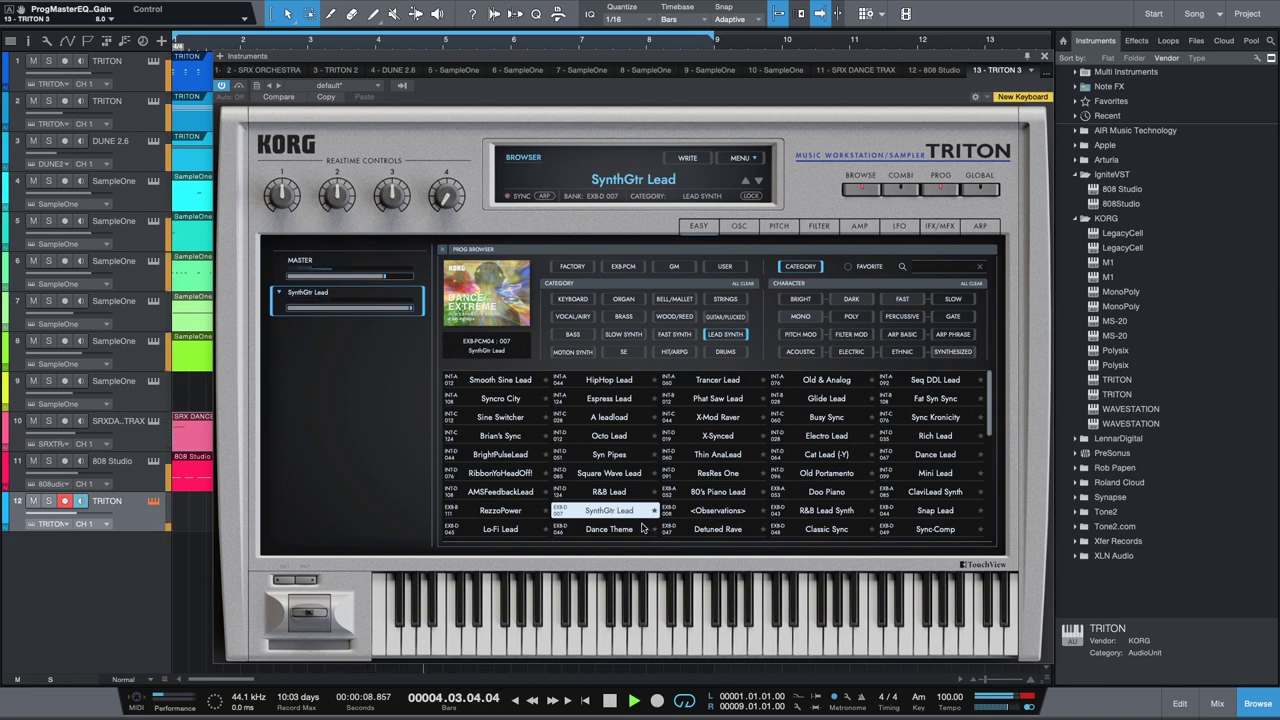
{"action": "left_click", "coordinate": [638, 530]}
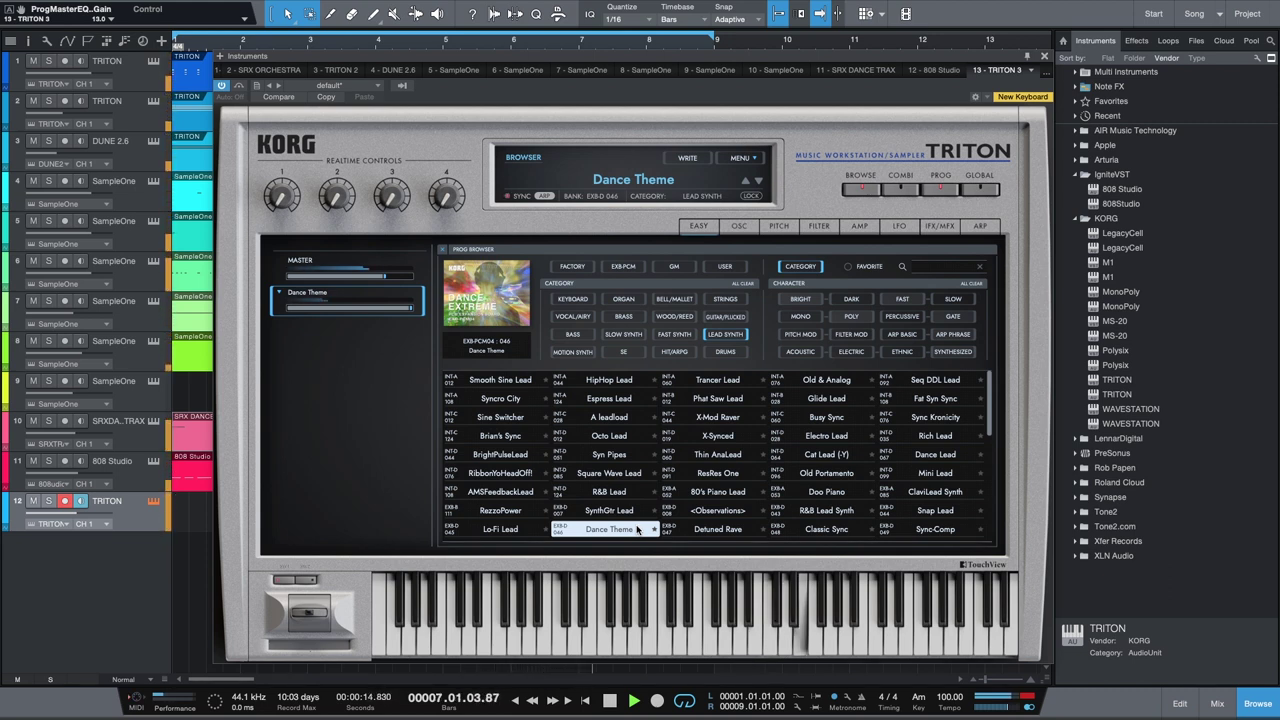
Audition the lead programs from Trancer Lead through X-Synced, Thin AnaLead, ResRes One, 80's Piano Lead and <Observations> against the playing beat.
{"action": "left_click", "coordinate": [733, 382]}
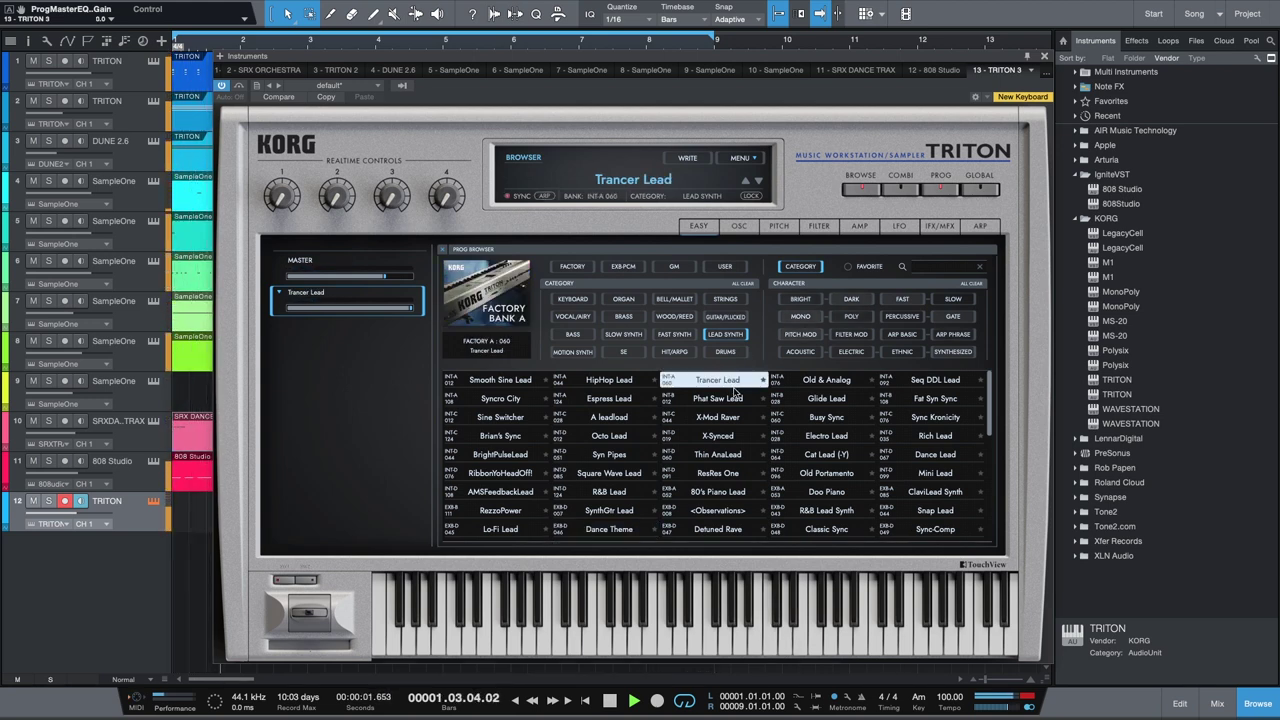
{"action": "left_click", "coordinate": [737, 400]}
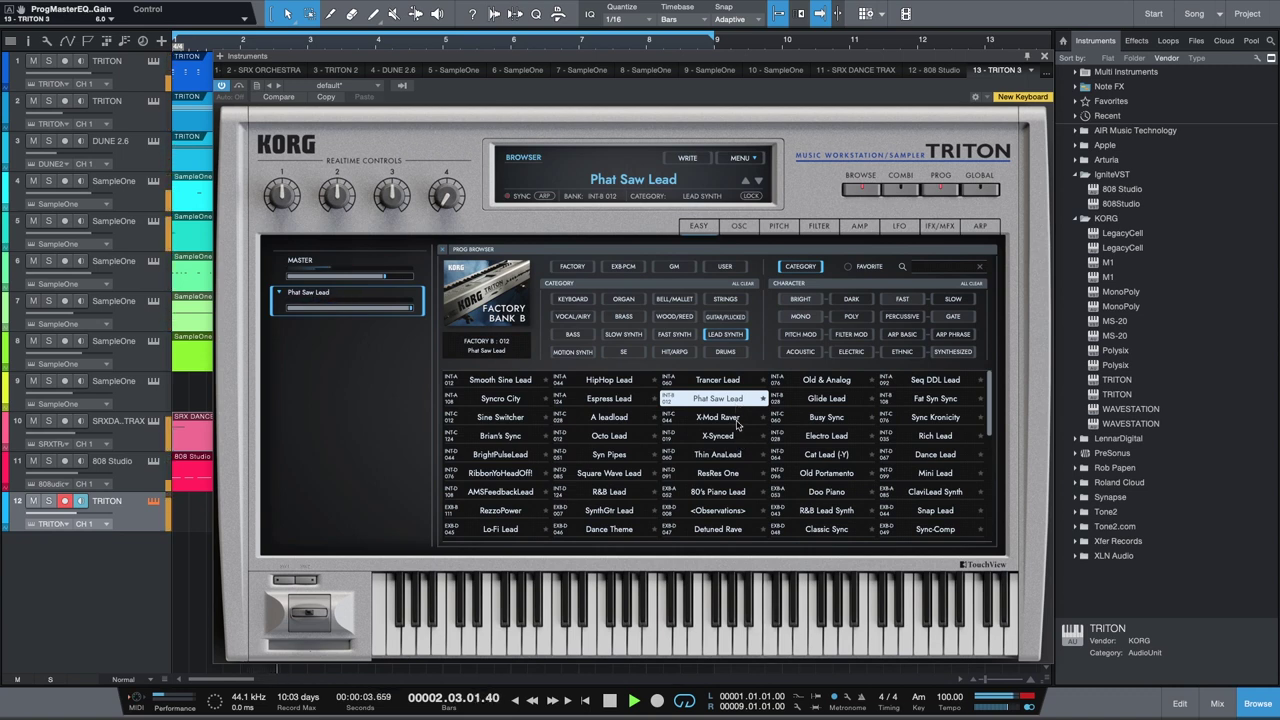
{"action": "left_click", "coordinate": [737, 420]}
{"action": "left_click", "coordinate": [730, 437]}
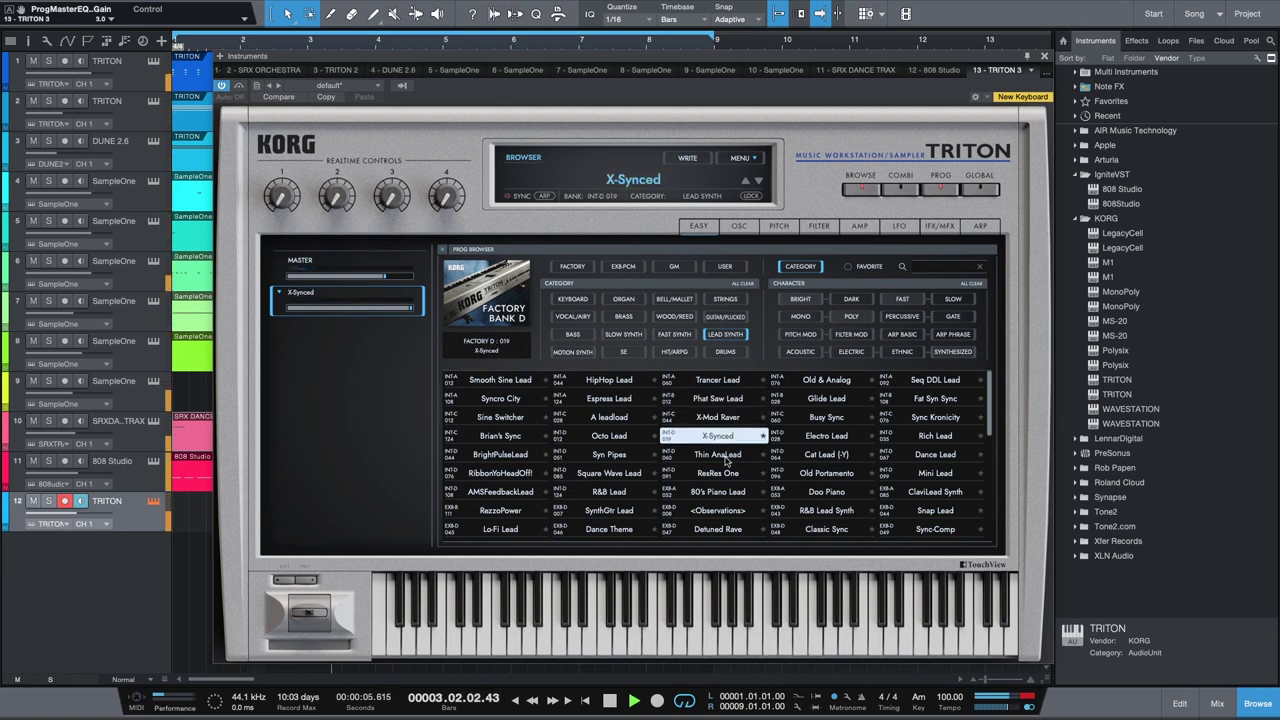
{"action": "left_click", "coordinate": [727, 457]}
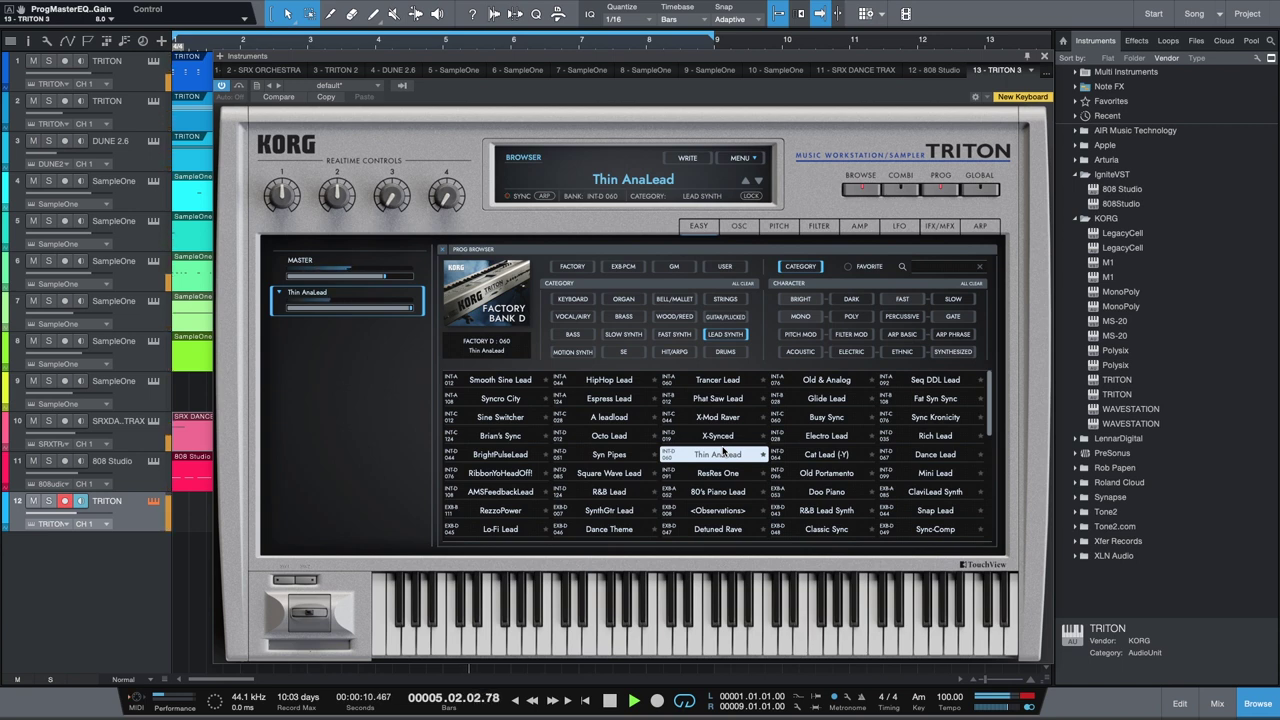
{"action": "left_click", "coordinate": [720, 473]}
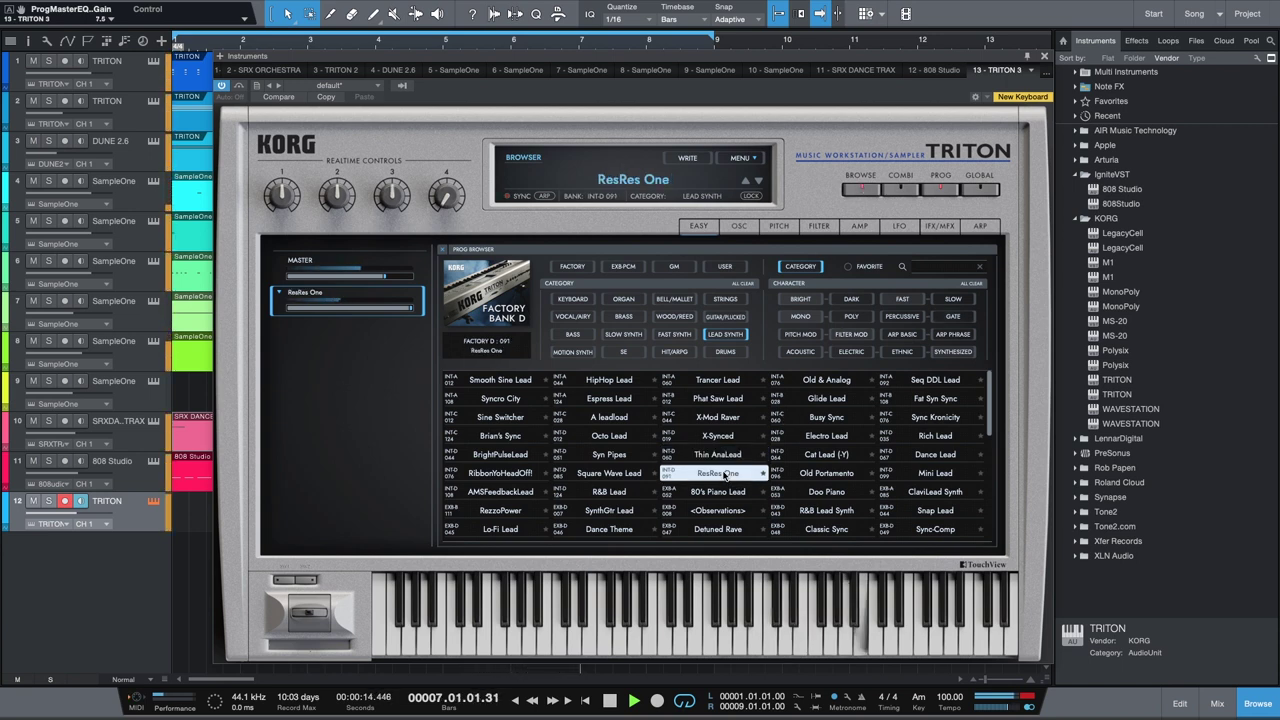
{"action": "left_click", "coordinate": [726, 491]}
{"action": "left_click", "coordinate": [727, 510]}
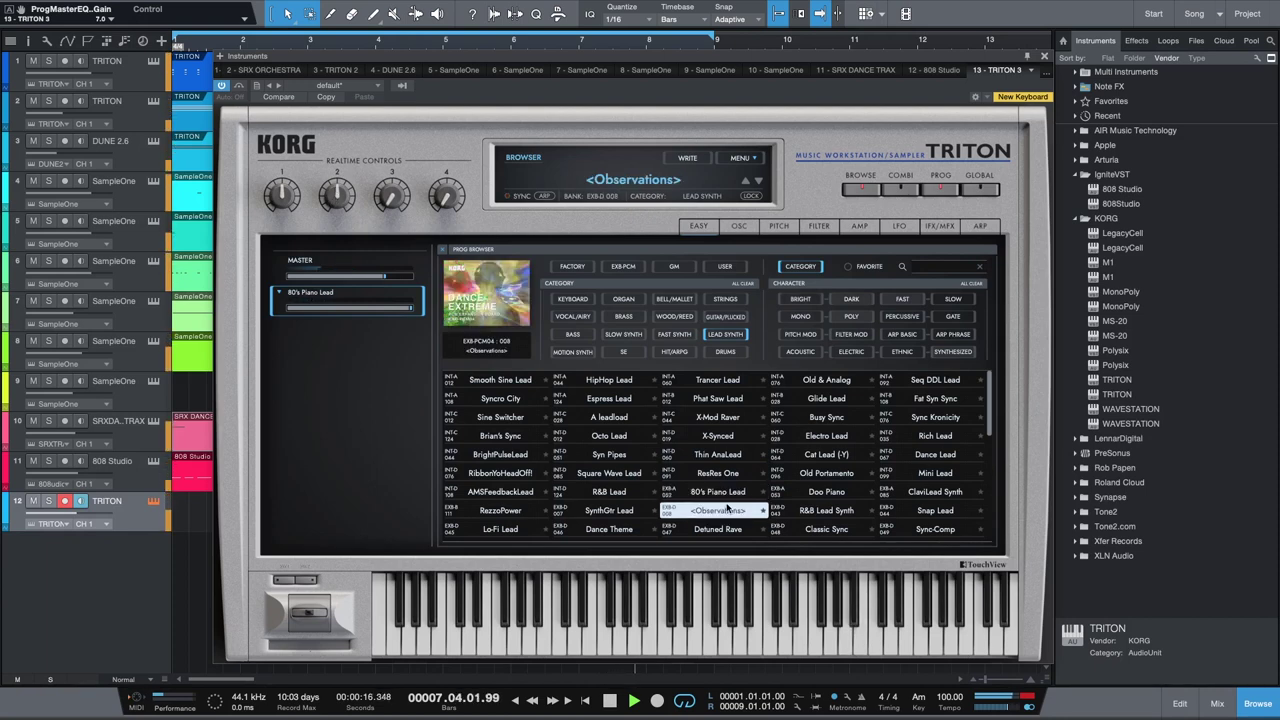
Audition Old & Analog, Busy Sync, Electro Lead, Cat Lead (-Y), Old Portamento, Doo Piano, R&B Lead Synth and Classic Sync over the beat.
{"action": "left_click", "coordinate": [826, 381]}
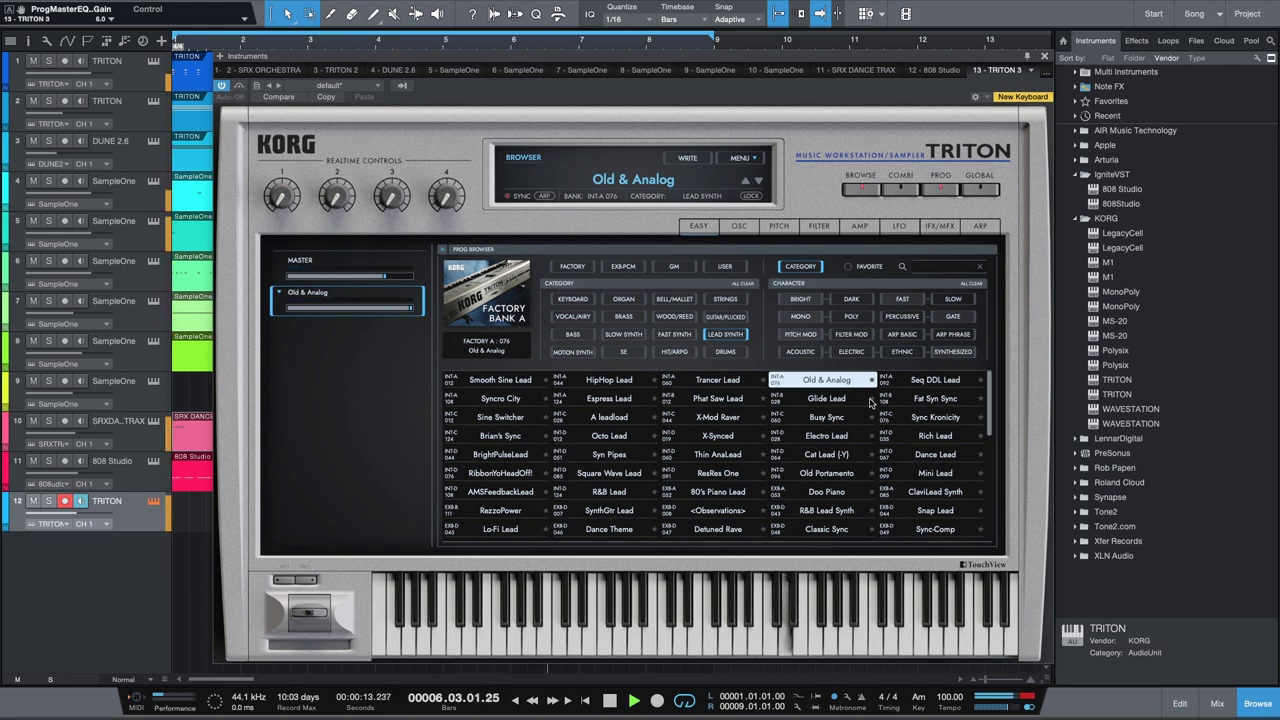
{"action": "left_click", "coordinate": [867, 418]}
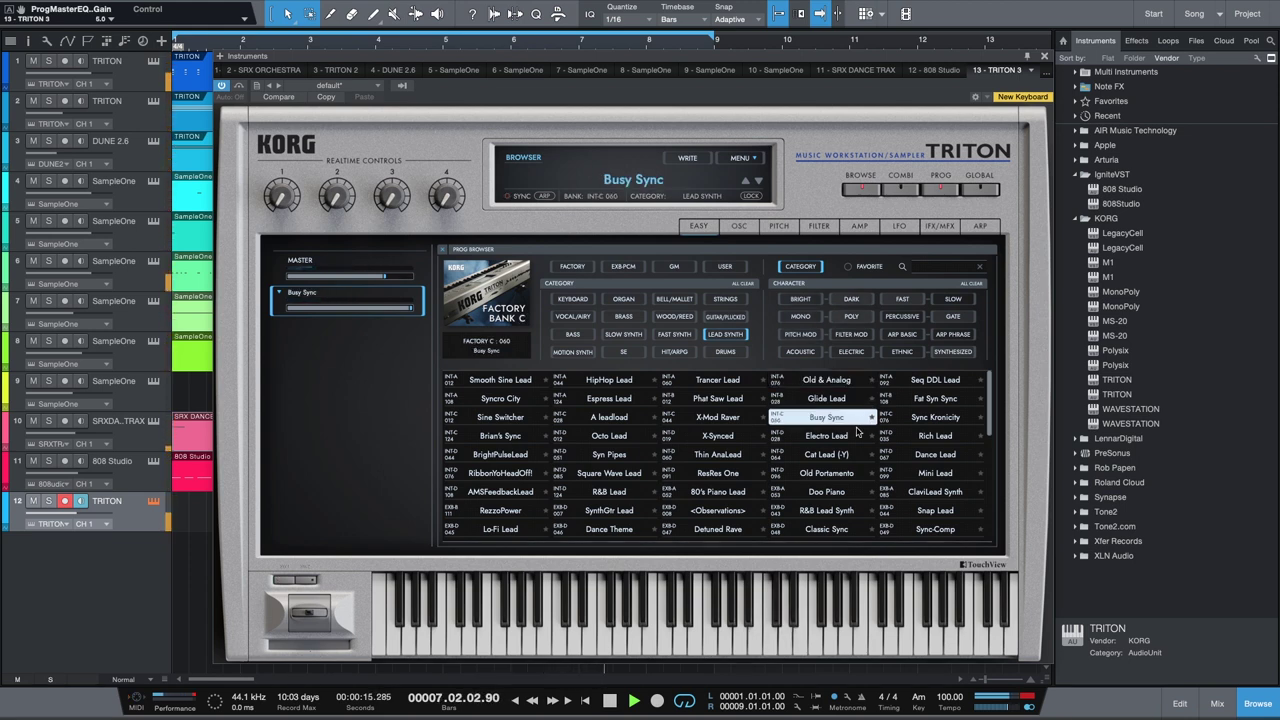
{"action": "left_click", "coordinate": [852, 437]}
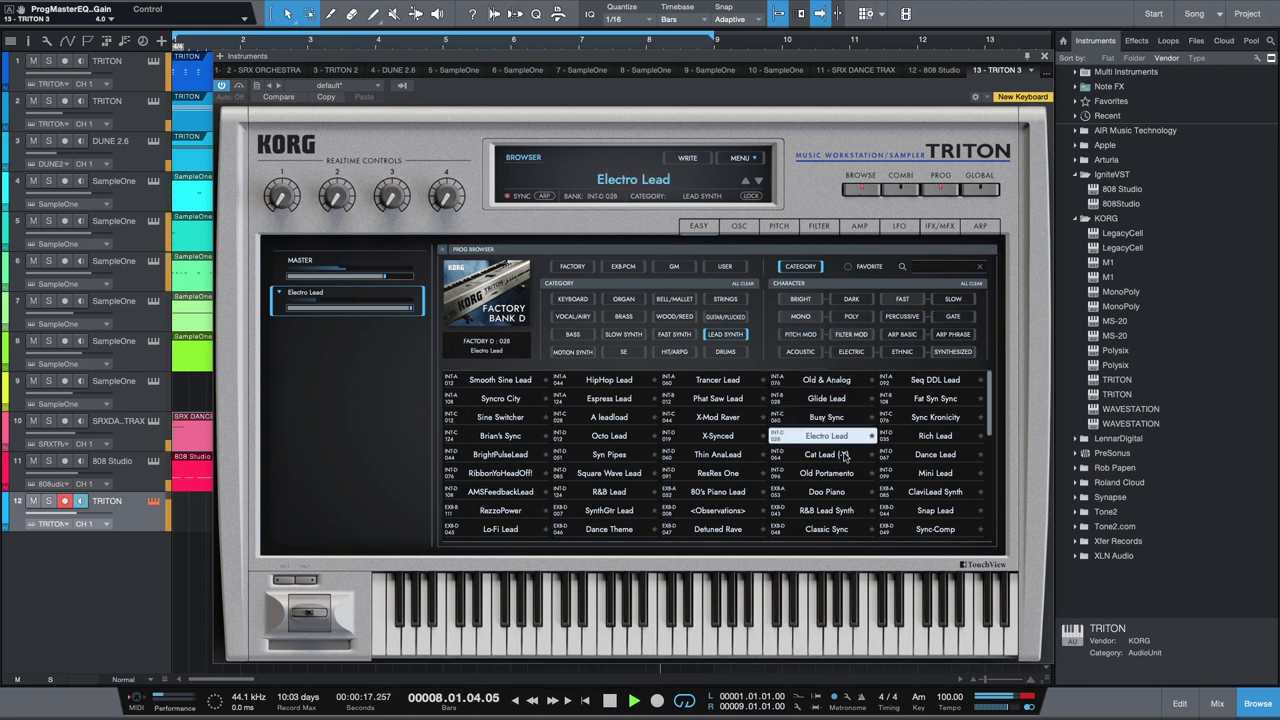
{"action": "left_click", "coordinate": [845, 456]}
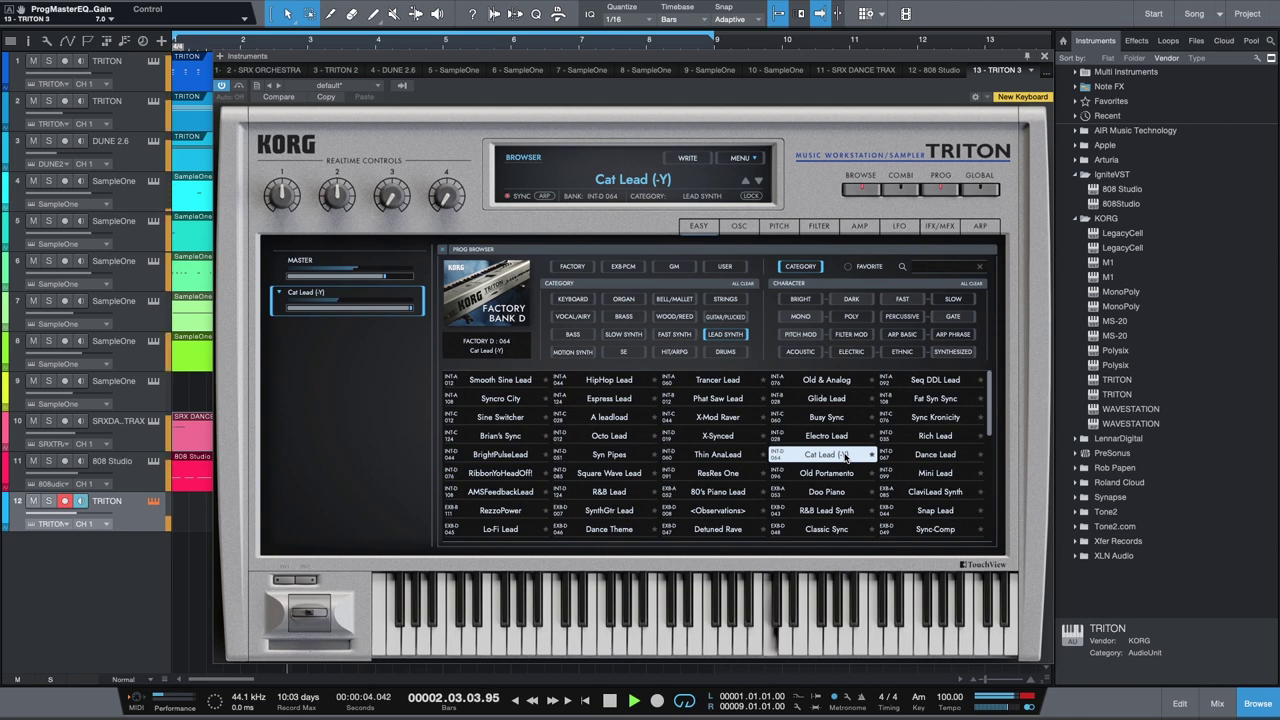
{"action": "left_click", "coordinate": [841, 476]}
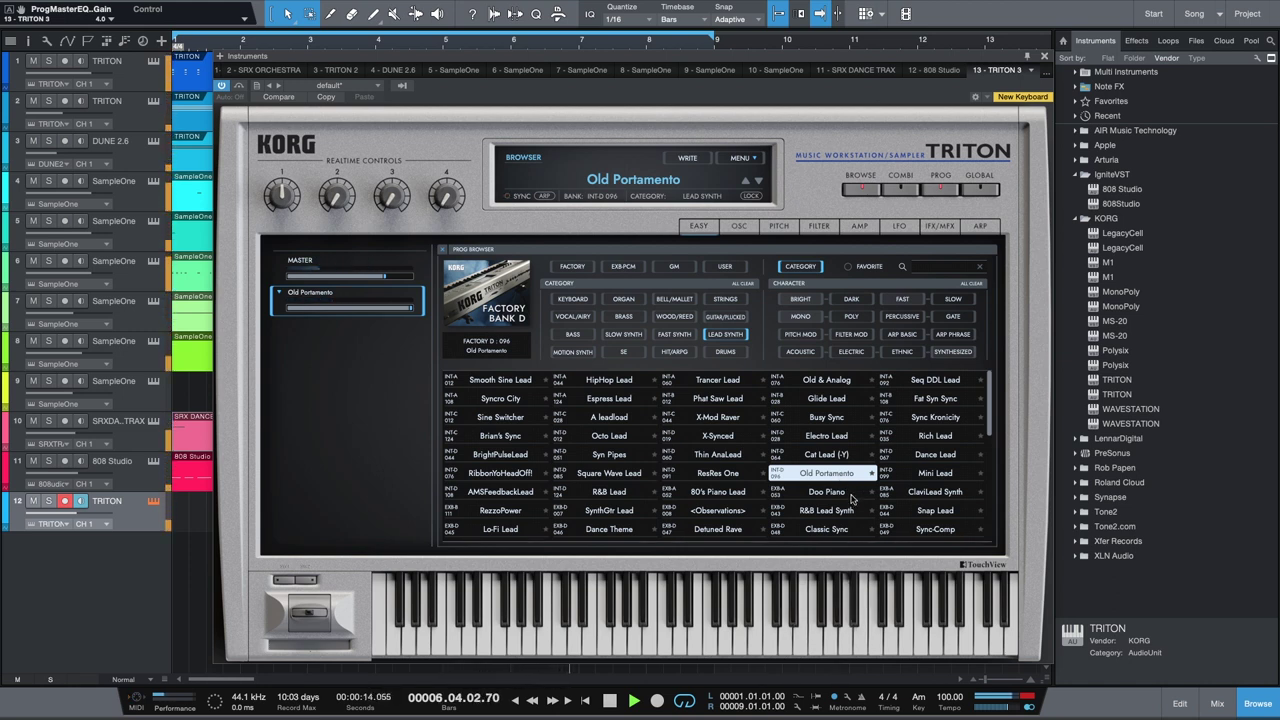
{"action": "left_click", "coordinate": [850, 494]}
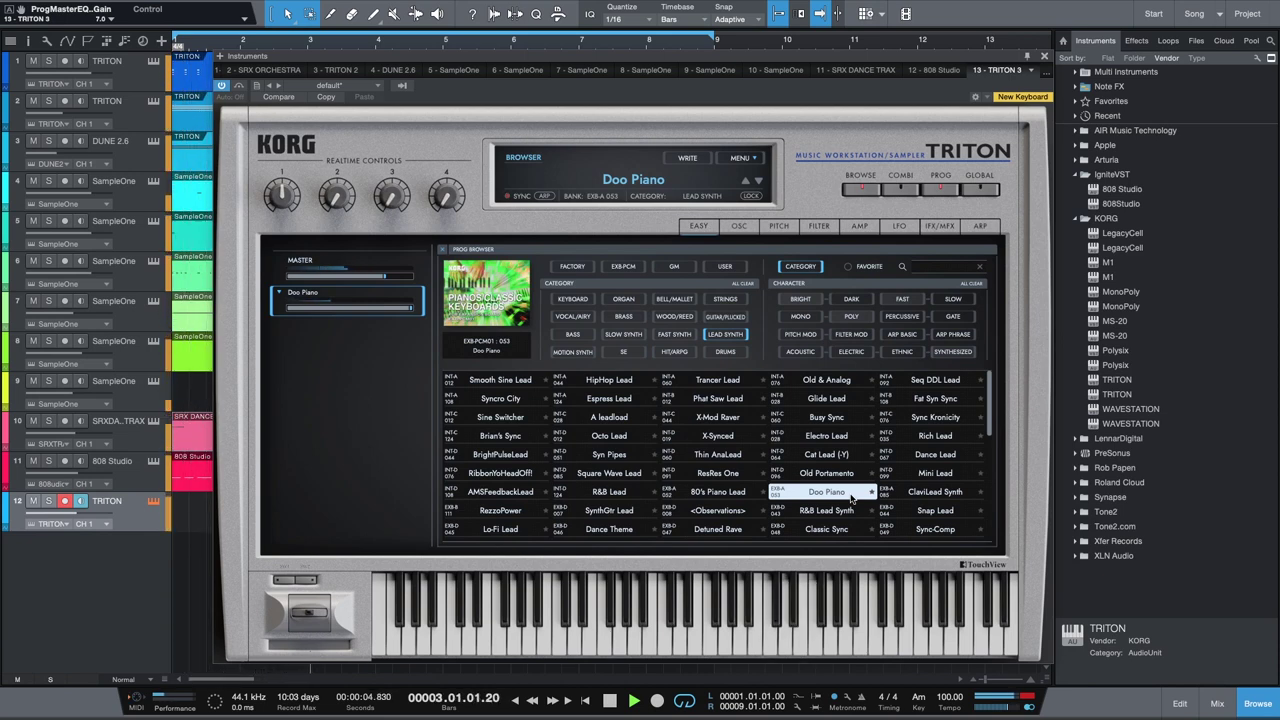
{"action": "left_click", "coordinate": [843, 511]}
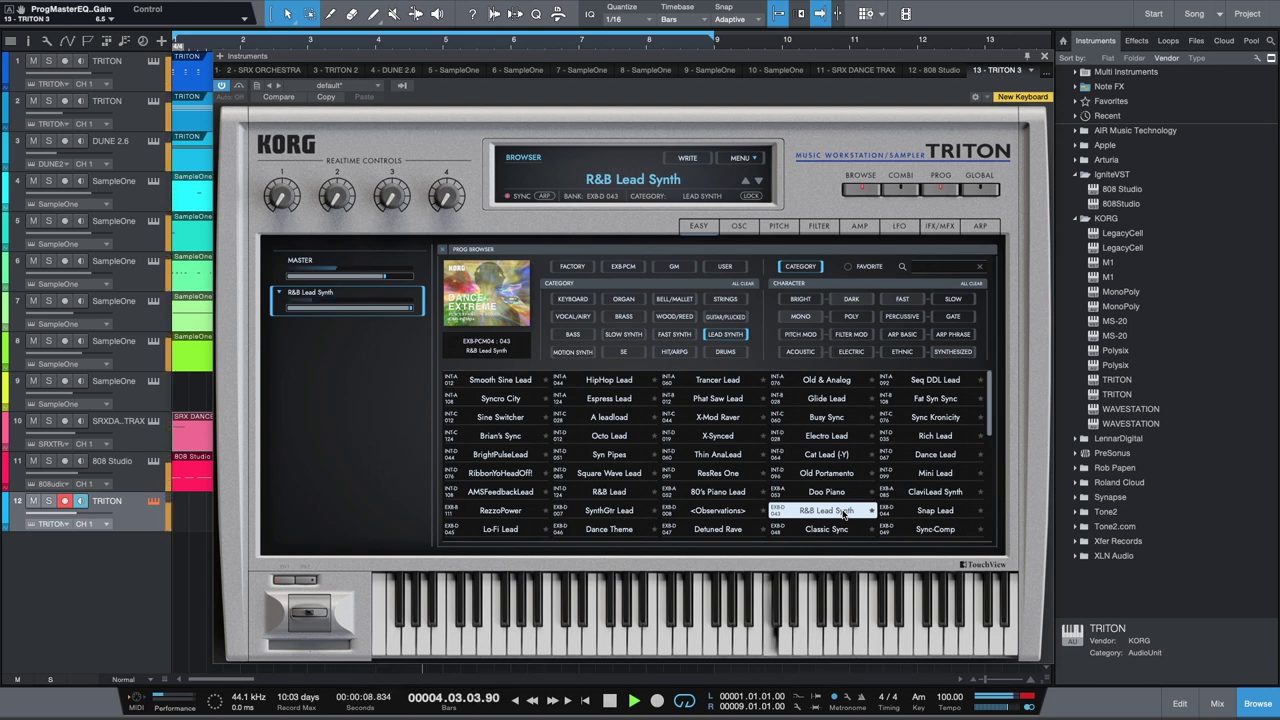
{"action": "left_click", "coordinate": [839, 530]}
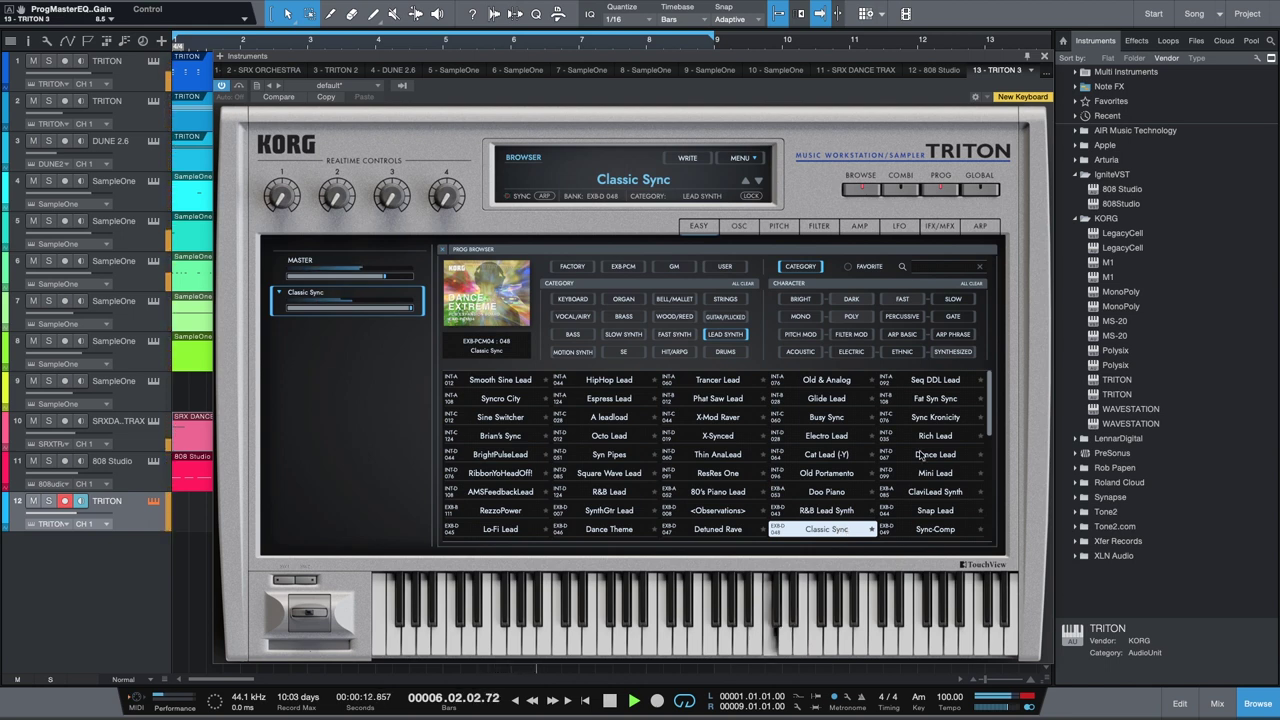
Audition the lead programs Seq DDL Lead, Fat Syn Sync, Sync Kronicity, Rich Lead and Dance Lead over the playing beat.
{"action": "left_click", "coordinate": [944, 382]}
{"action": "left_click", "coordinate": [942, 399]}
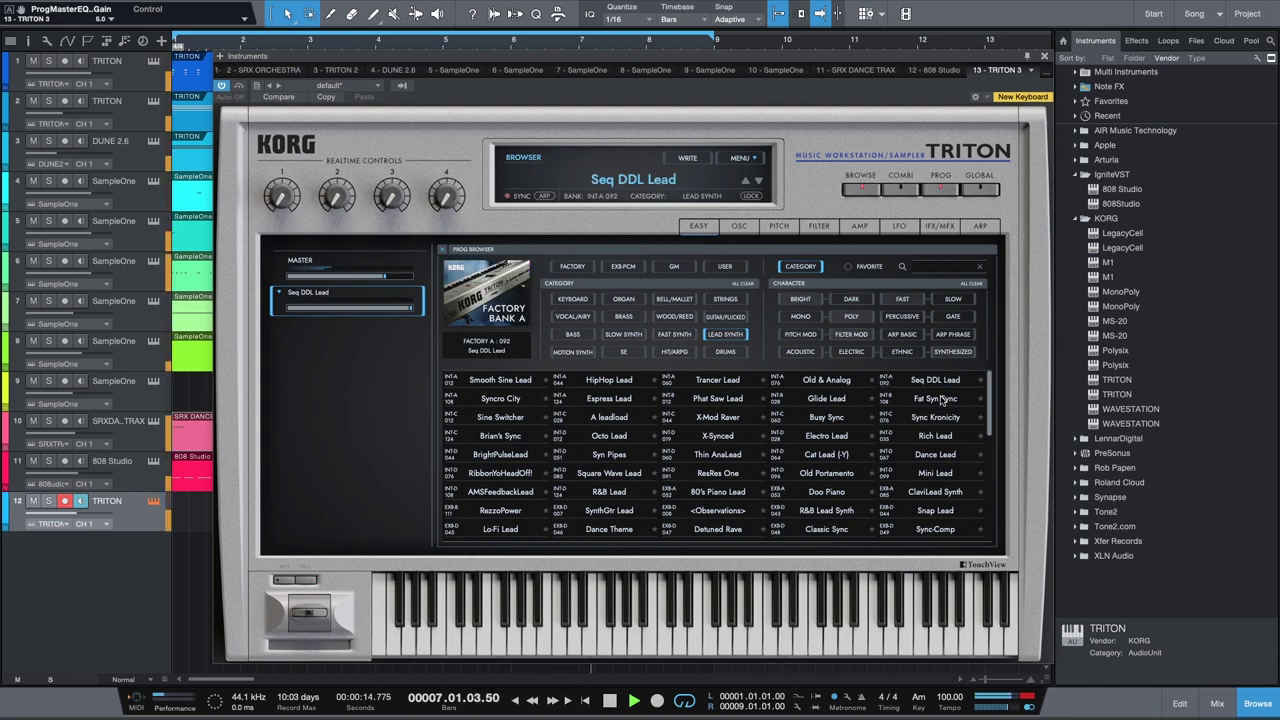
{"action": "left_click", "coordinate": [938, 418]}
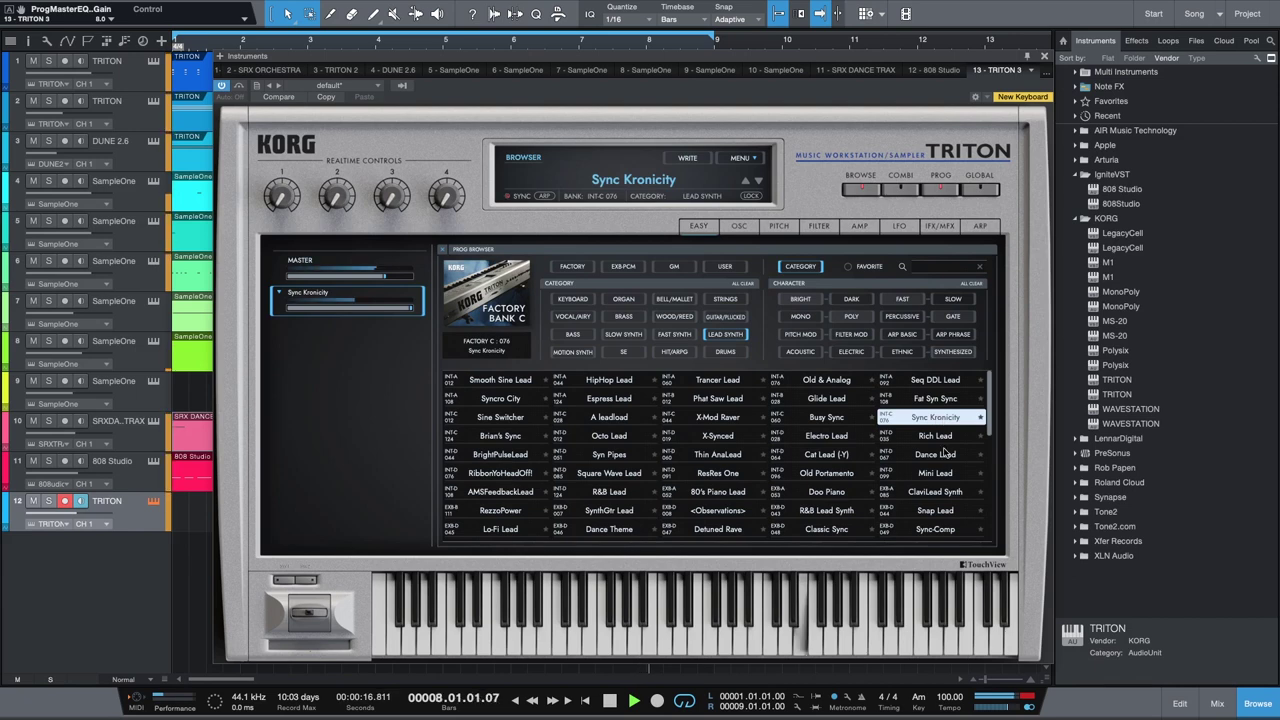
{"action": "left_click", "coordinate": [946, 437]}
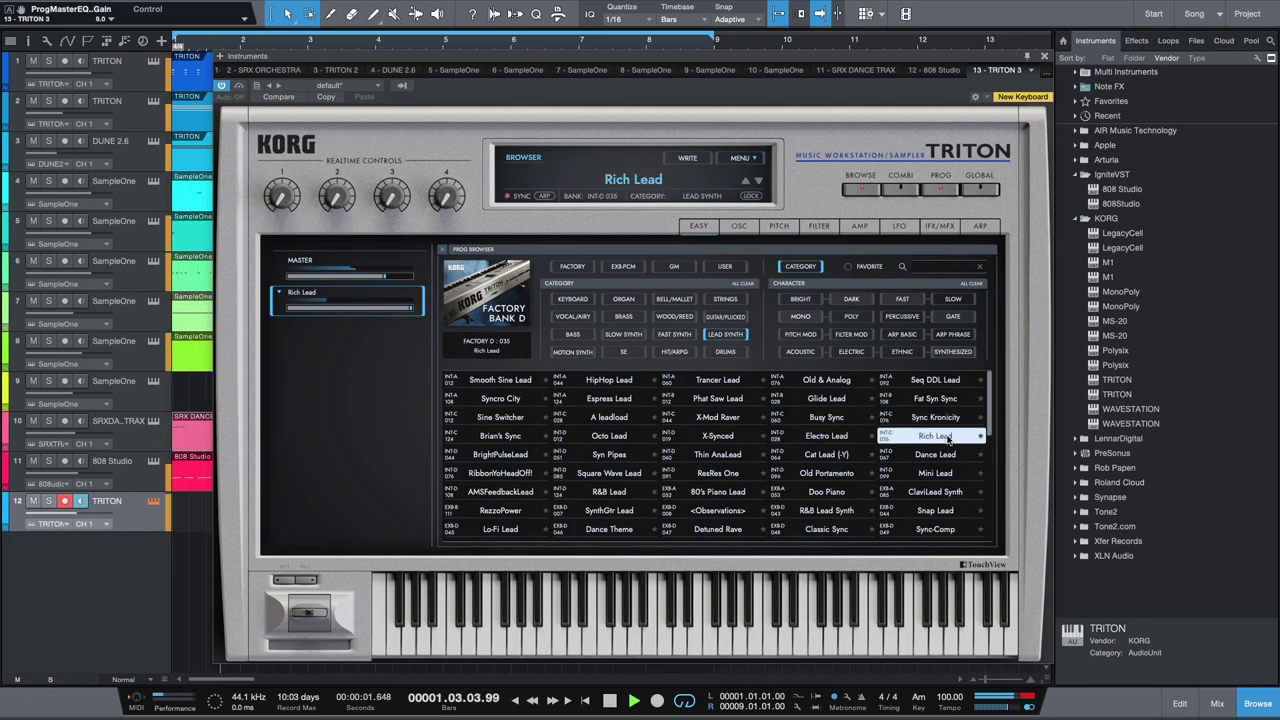
{"action": "left_click", "coordinate": [942, 454]}
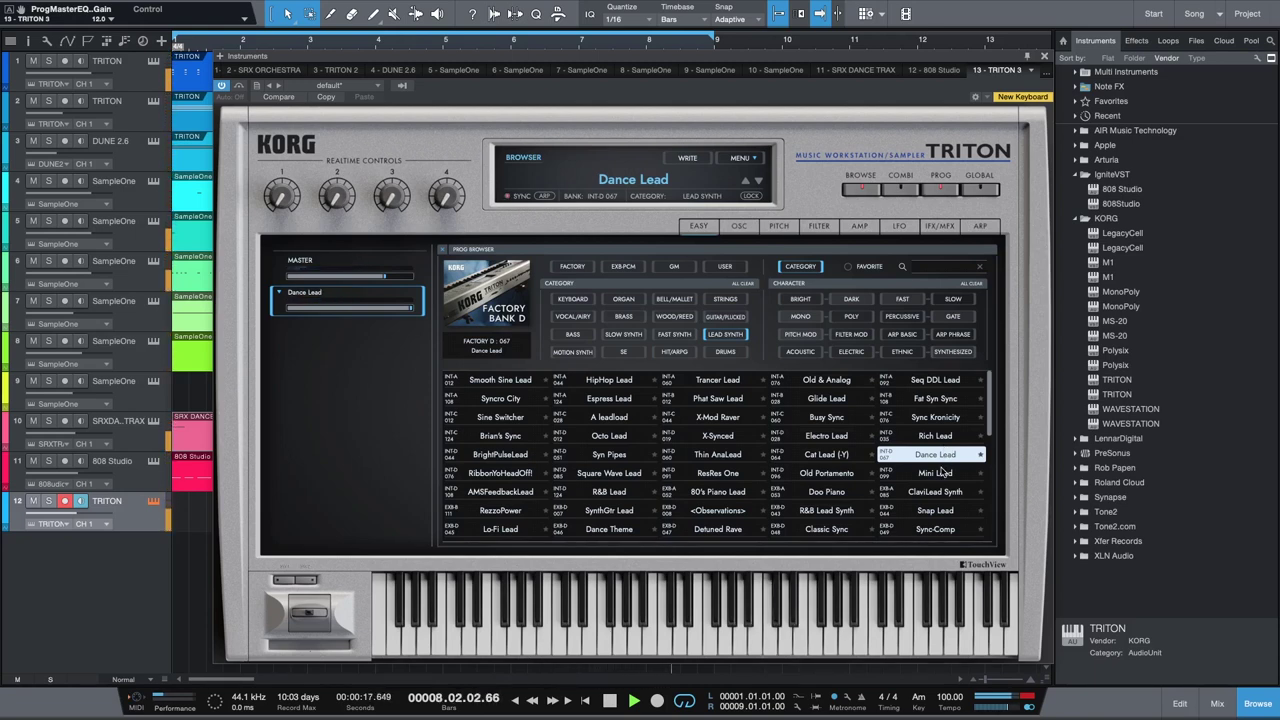
Audition Mini Lead, ClaviLead Synth, Snap Lead, Sync-Comp and 2VCO Planet Lead over the beat.
{"action": "left_click", "coordinate": [940, 473]}
{"action": "left_click", "coordinate": [938, 492]}
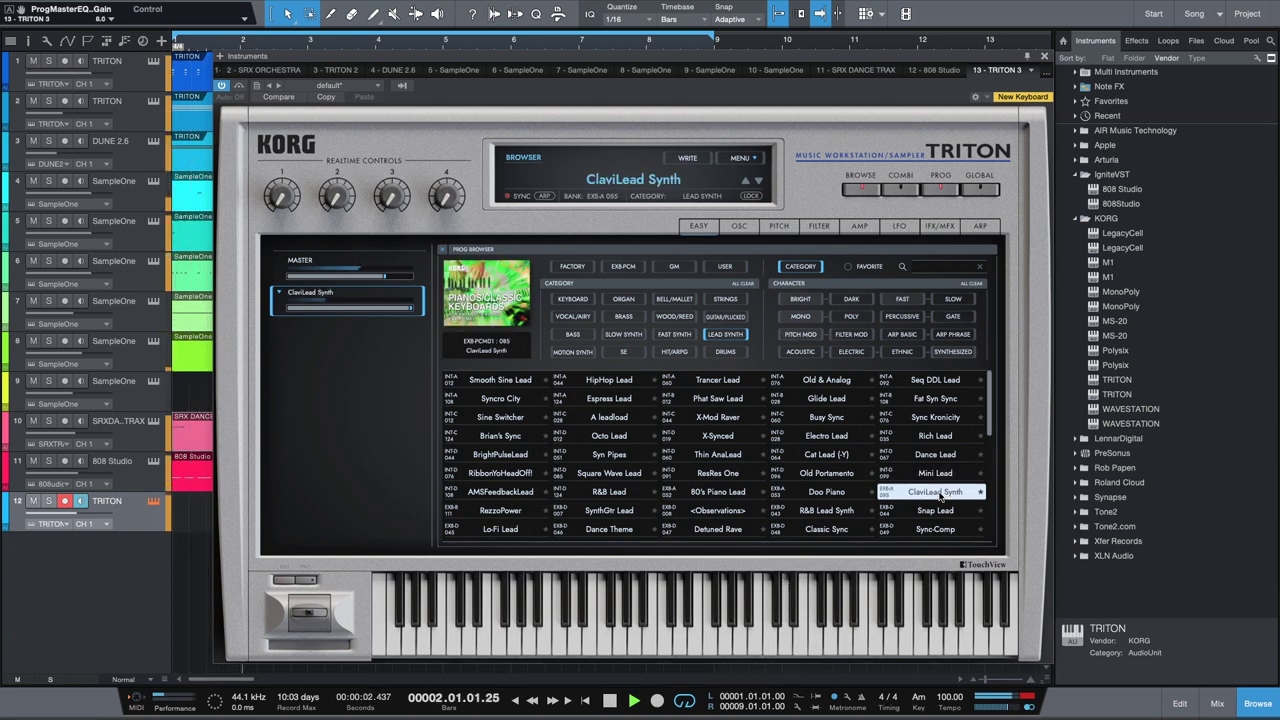
{"action": "left_click", "coordinate": [940, 476]}
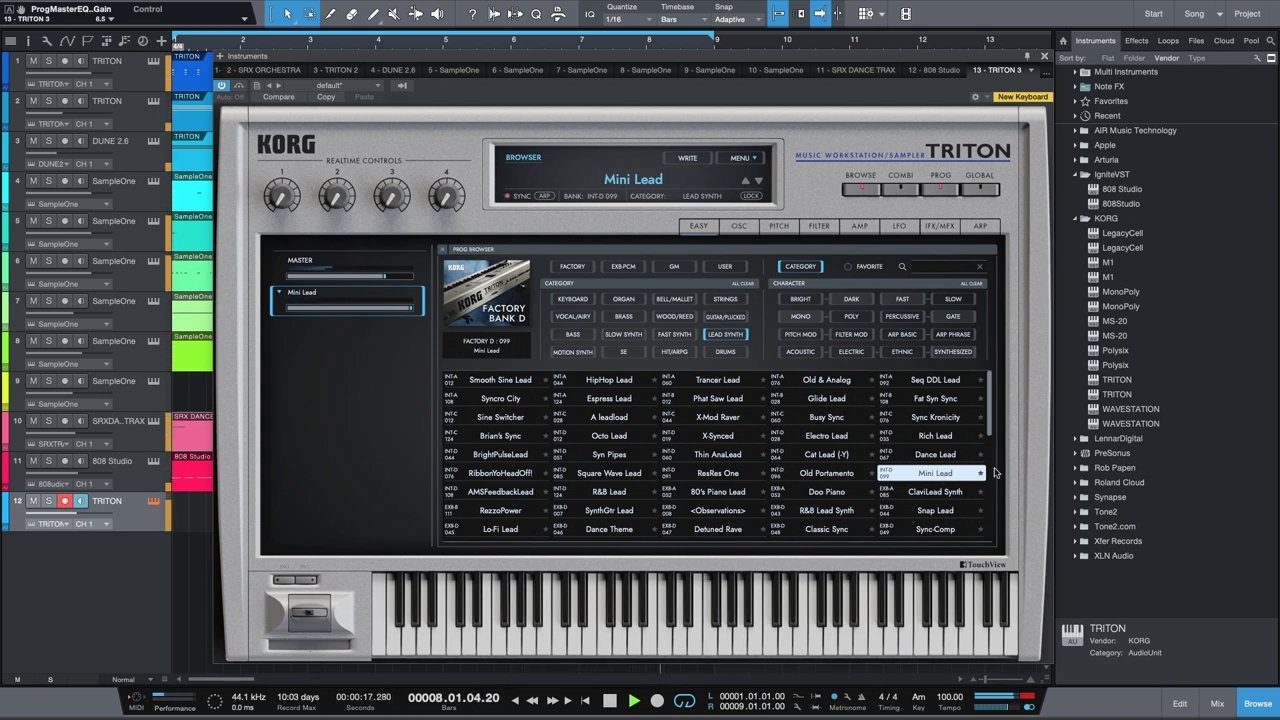
{"action": "left_click", "coordinate": [937, 512]}
{"action": "left_click", "coordinate": [936, 528]}
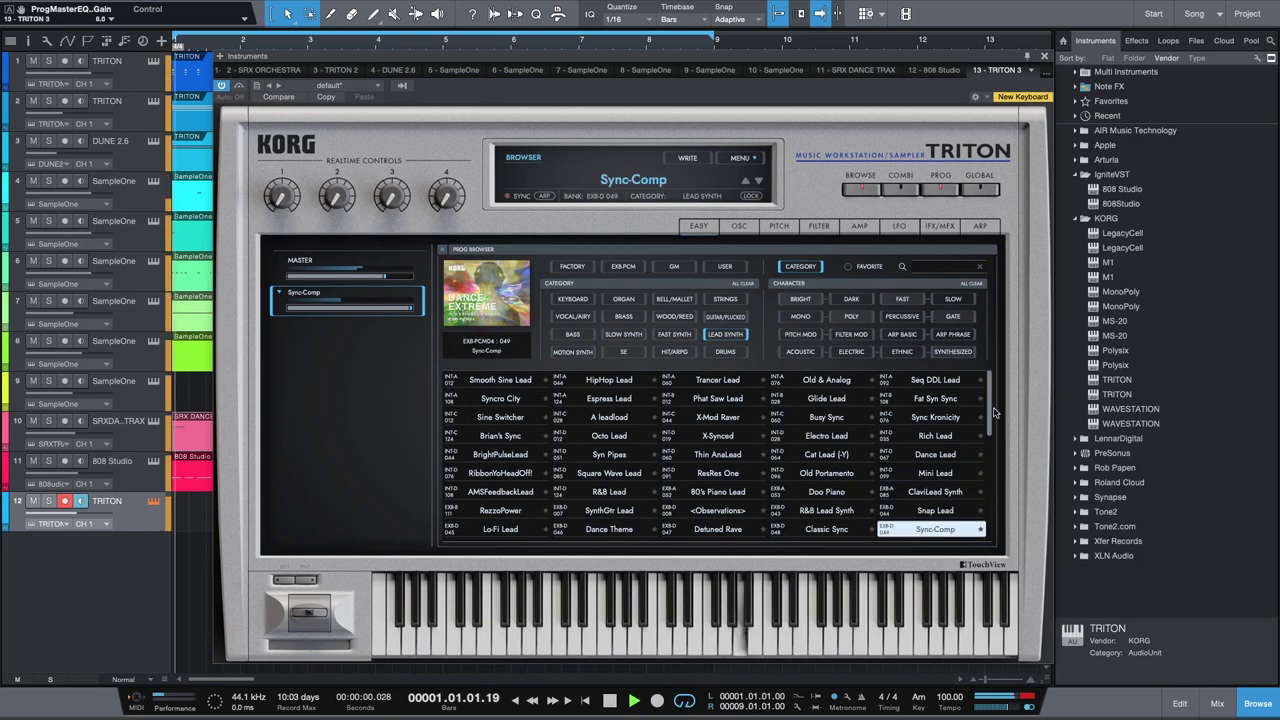
{"action": "scroll", "coordinate": [992, 402], "scroll_direction": "down", "scroll_amount": 2}
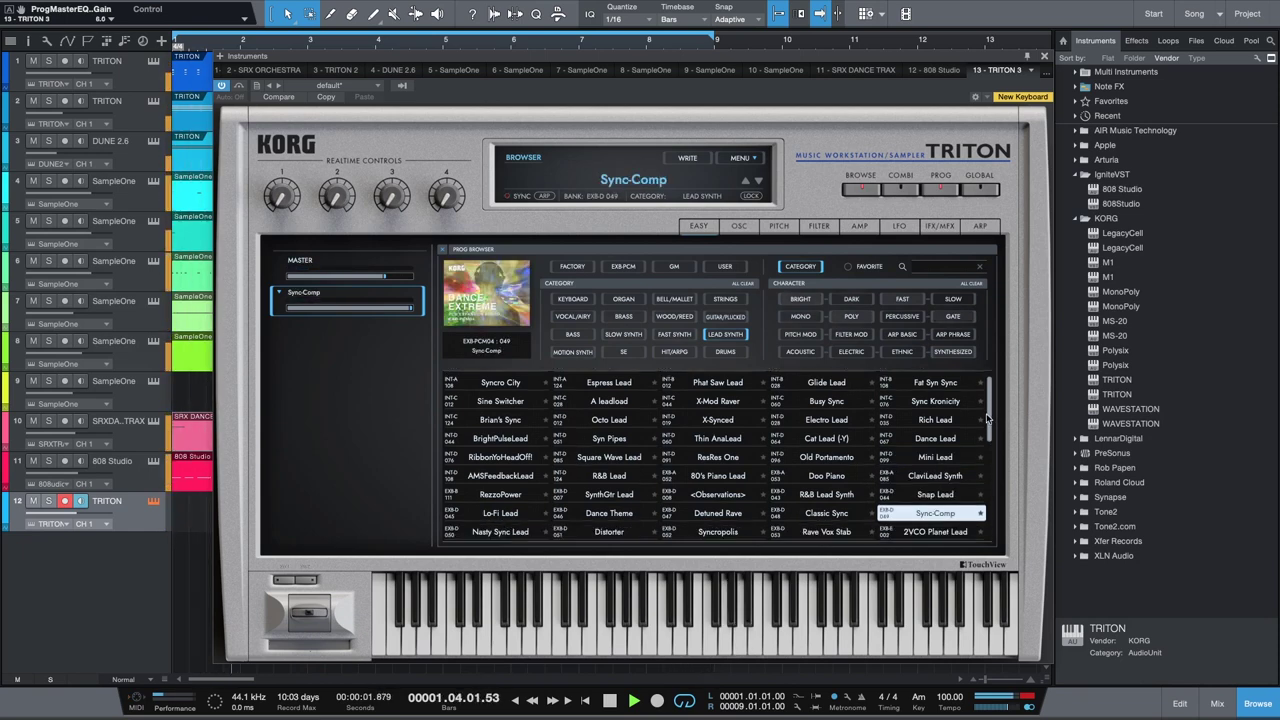
{"action": "left_click", "coordinate": [938, 496]}
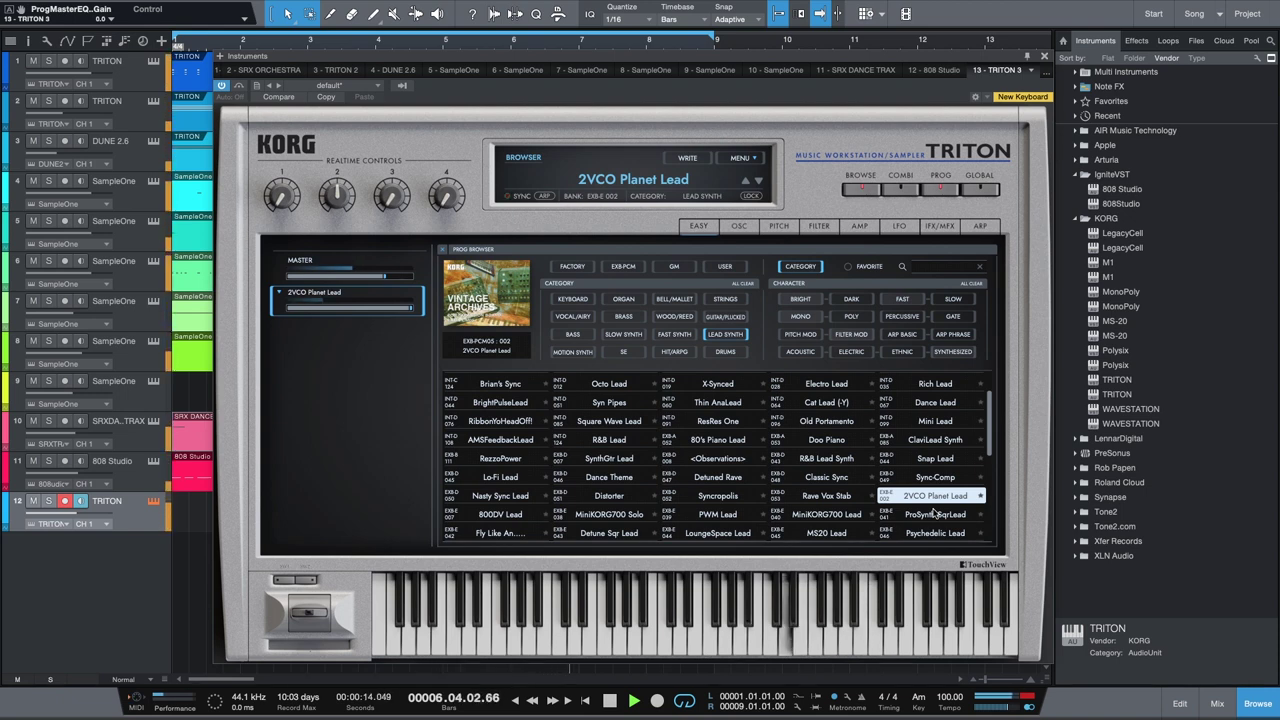
Filter the programs to Fast Synth and audition Rezbo, Cosmic Furnace, Pop Synth Pad, Techno Phonic, Ribbon Morpher, SharpBottleBlow and Power Saw.
{"action": "left_click", "coordinate": [674, 334]}
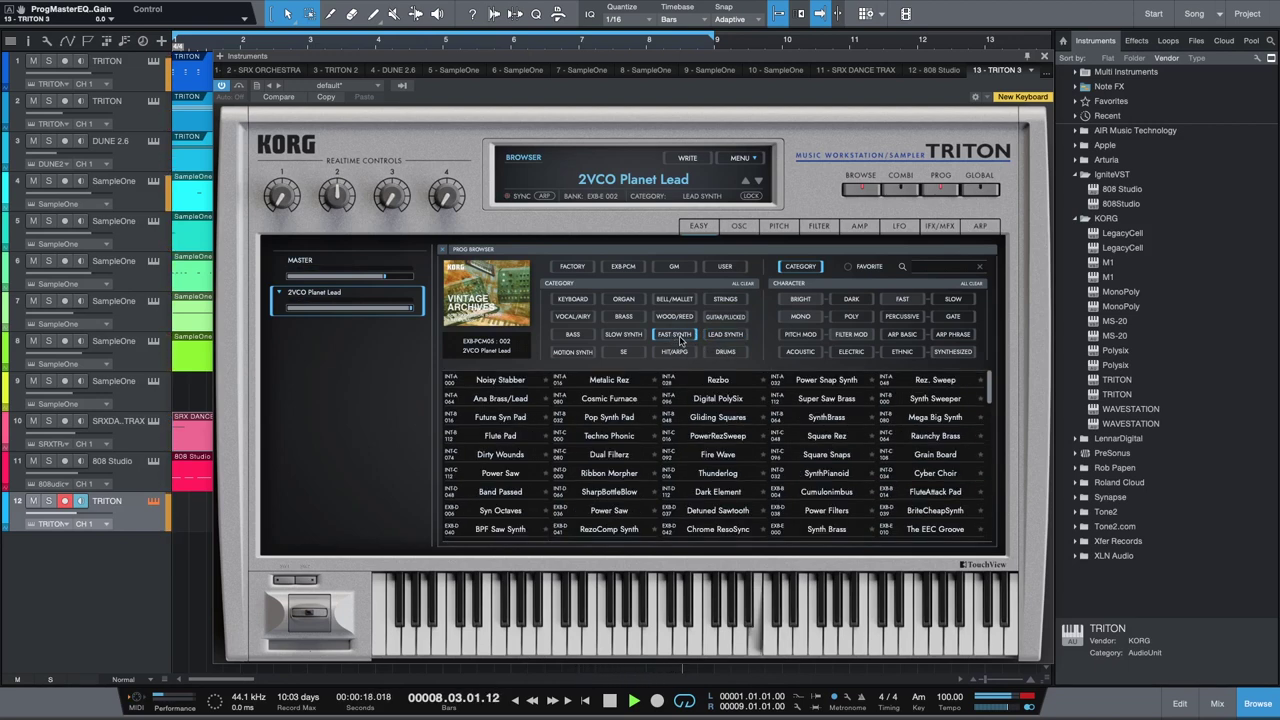
{"action": "left_click", "coordinate": [717, 381]}
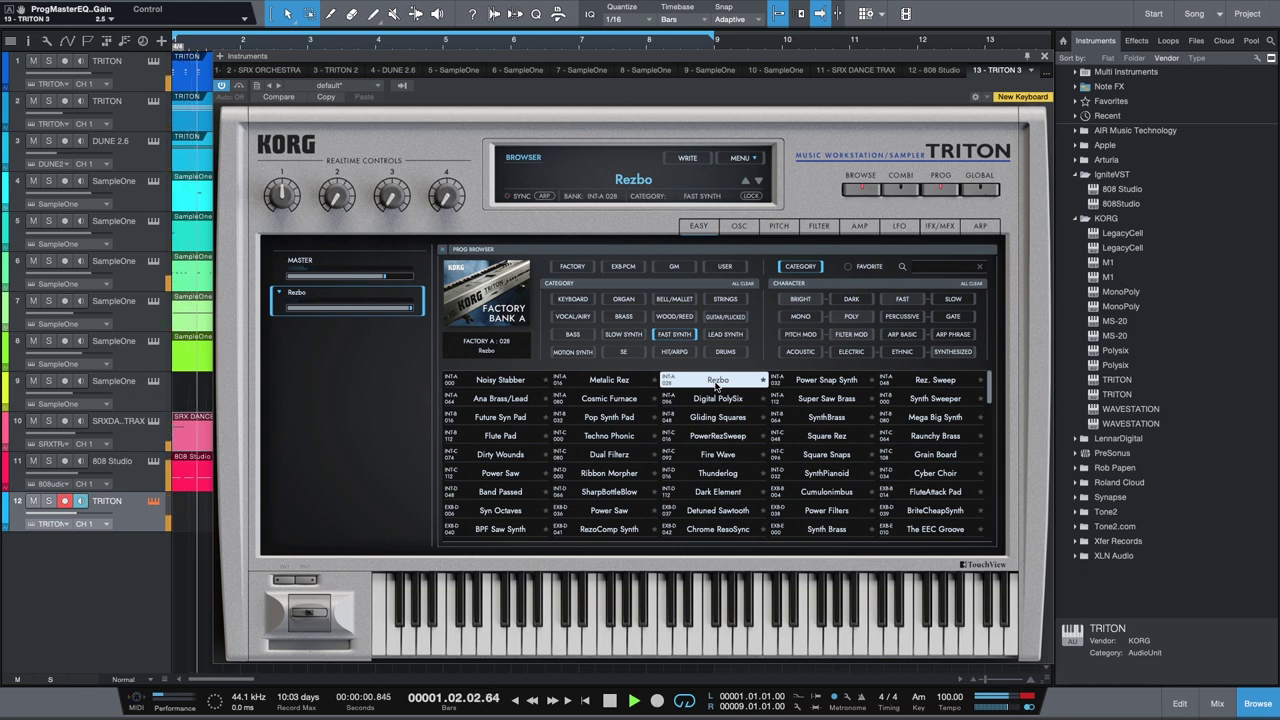
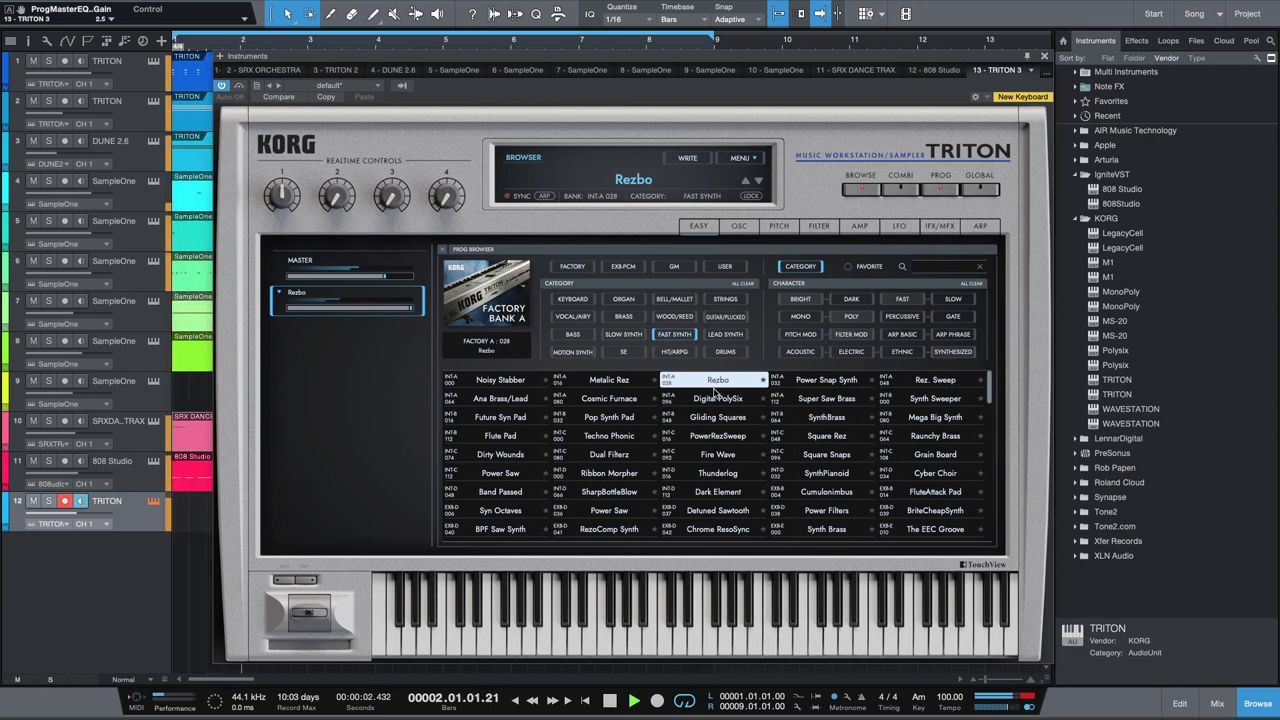
{"action": "left_click", "coordinate": [606, 398]}
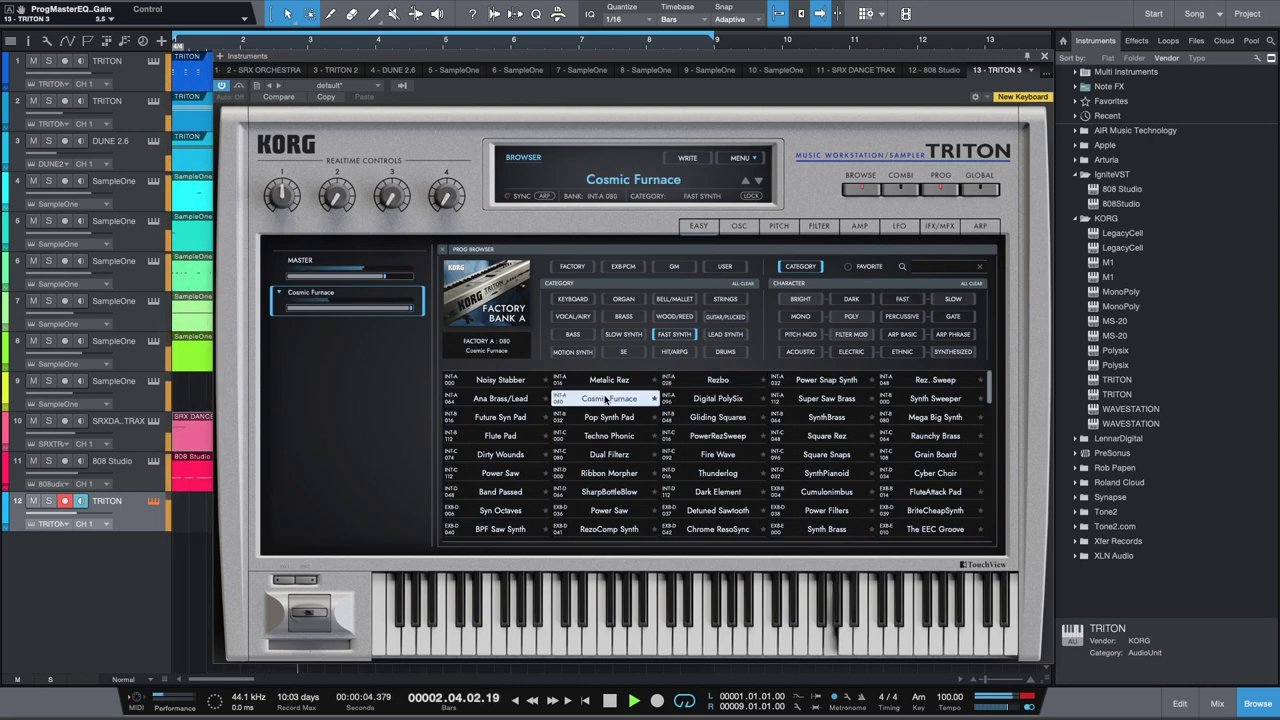
{"action": "left_click", "coordinate": [608, 418]}
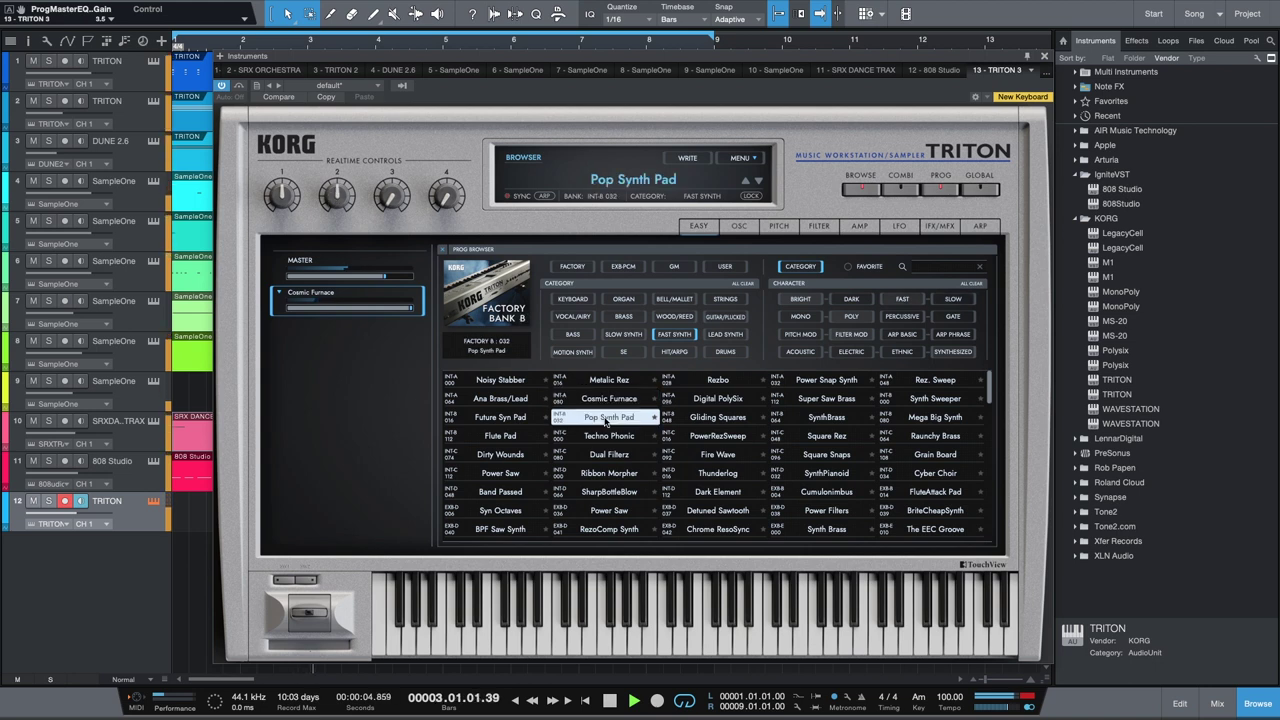
{"action": "left_click", "coordinate": [612, 436]}
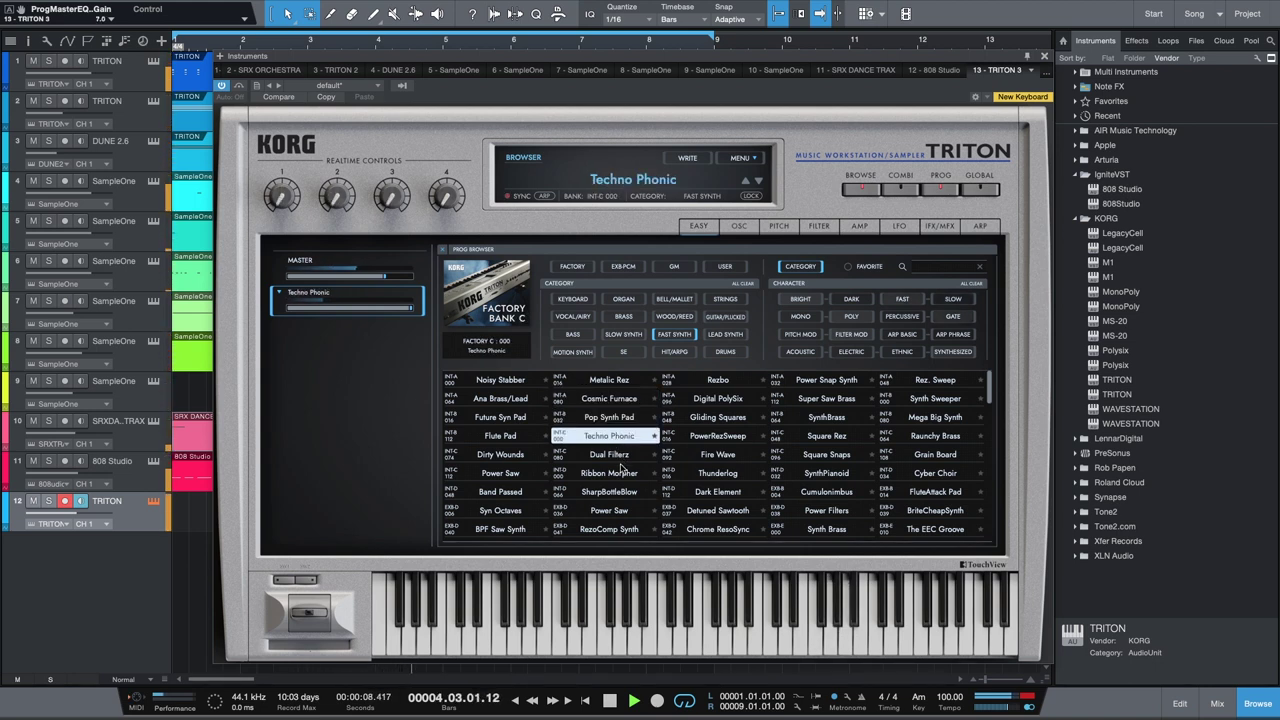
{"action": "left_click", "coordinate": [618, 476]}
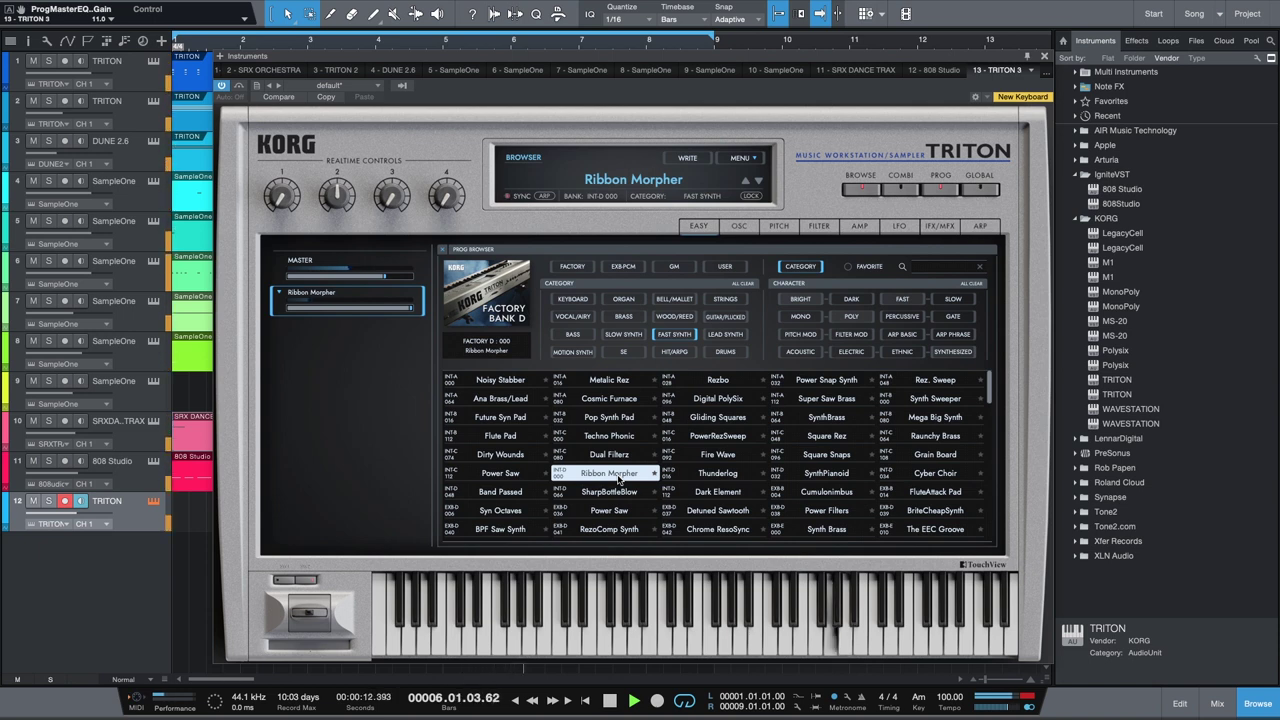
{"action": "left_click", "coordinate": [614, 491]}
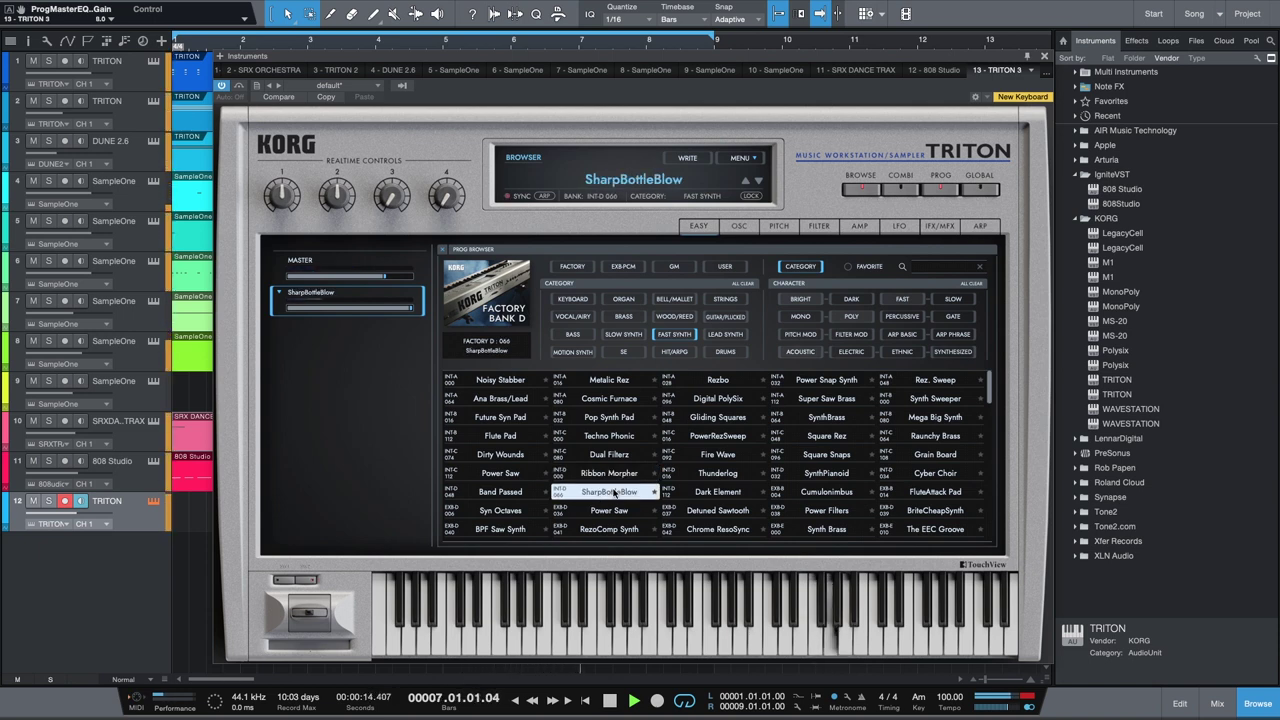
{"action": "left_click", "coordinate": [620, 512]}
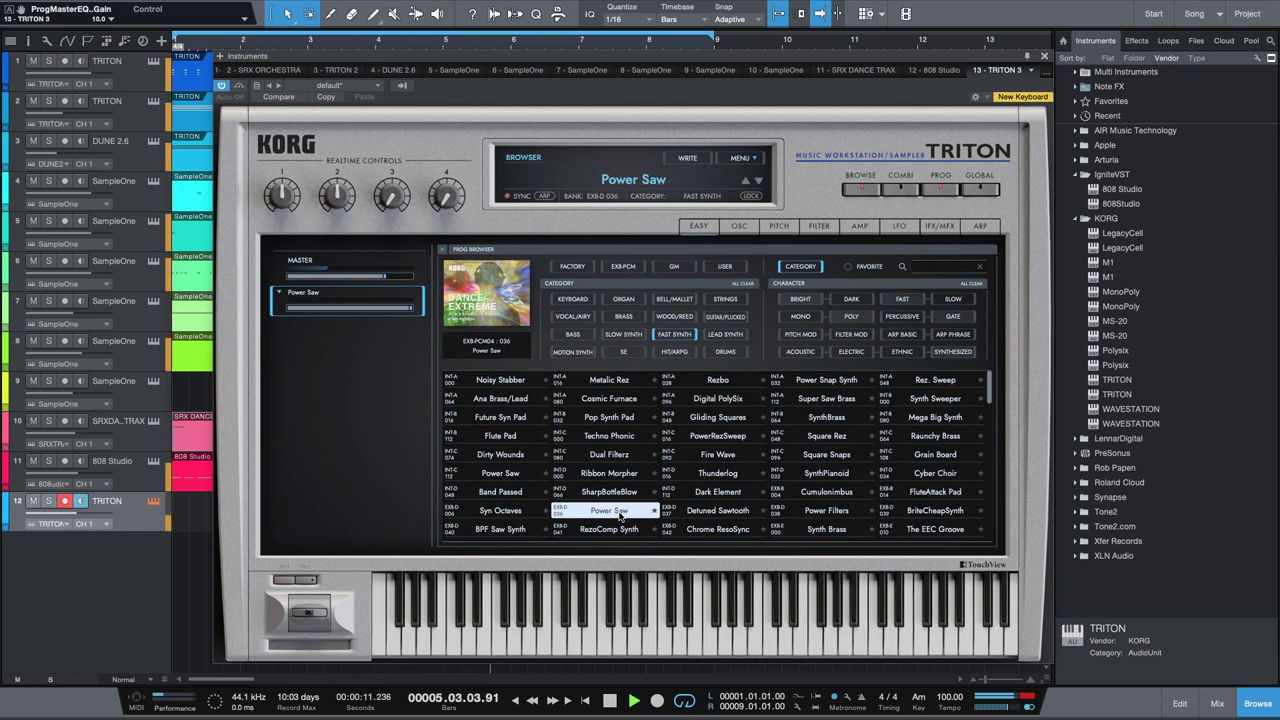
Audition the fast synth programs Fire Wave, Thunderlog, Dark Element, Detuned Sawtooth, Chrome ResoSync and Cumulonimbus over the beat.
{"action": "left_click", "coordinate": [716, 459]}
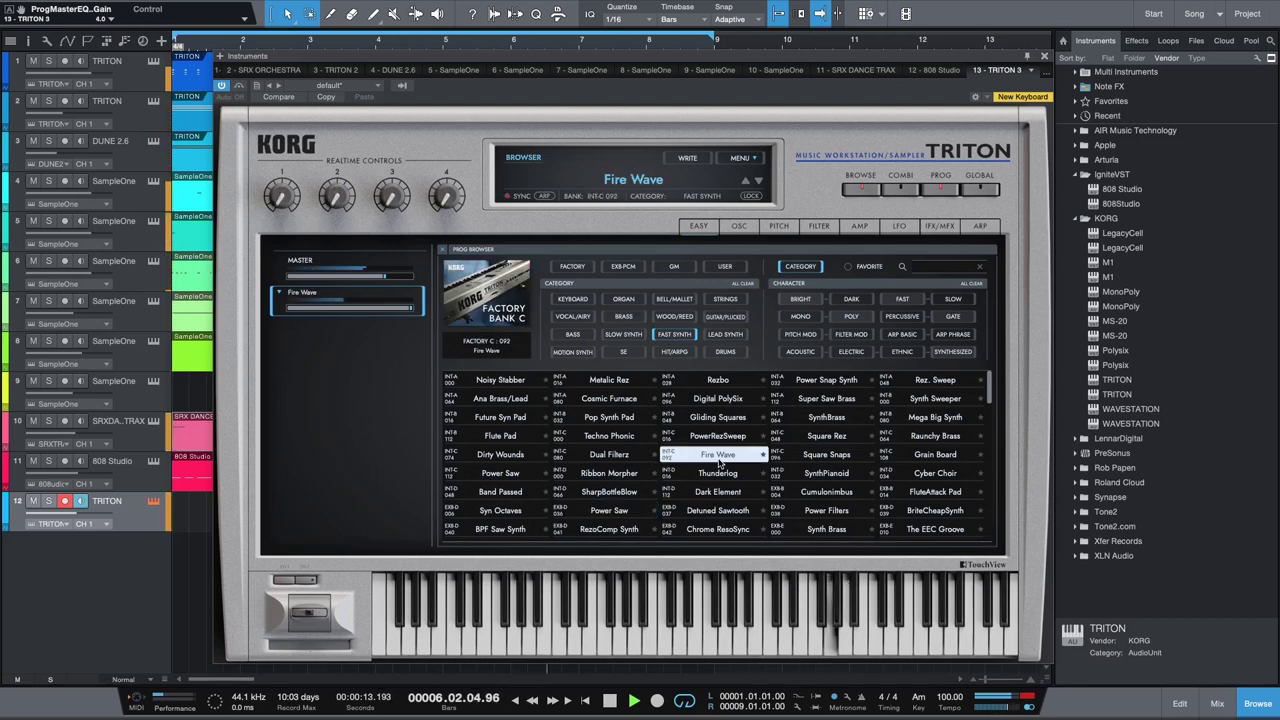
{"action": "left_click", "coordinate": [725, 476]}
{"action": "left_click", "coordinate": [733, 490]}
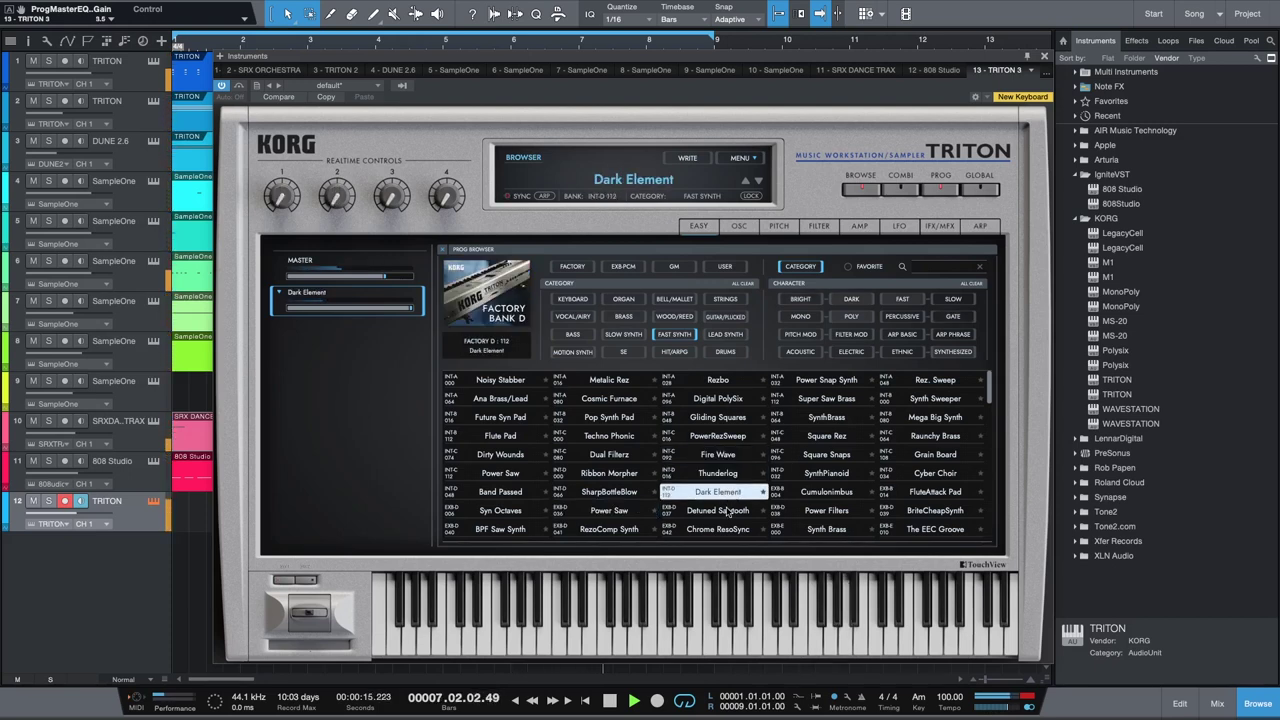
{"action": "left_click", "coordinate": [730, 510]}
{"action": "left_click", "coordinate": [723, 529]}
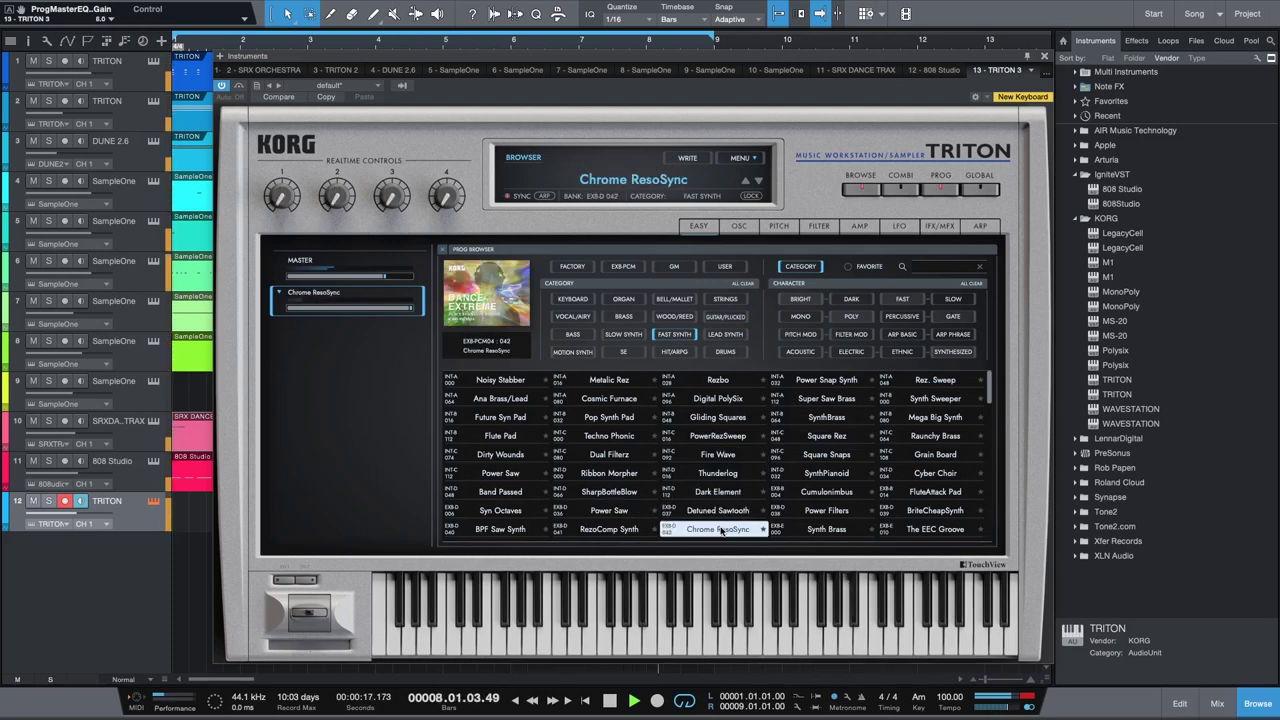
{"action": "left_click", "coordinate": [858, 491]}
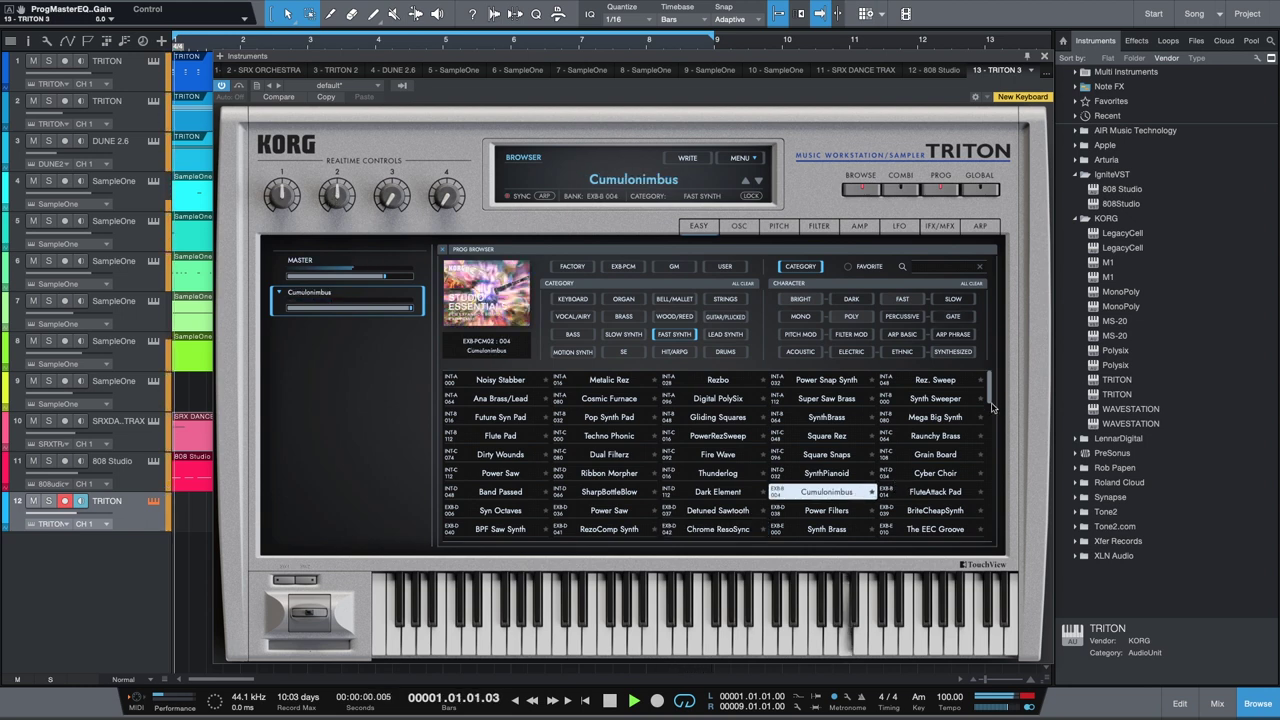
Try Dirty Wounds and the Power Saw program of bank EXB-H, and load Epic Trance Stab as the TRITON sound.
{"action": "scroll", "coordinate": [920, 460], "scroll_direction": "down", "scroll_amount": 5}
{"action": "left_click", "coordinate": [938, 444]}
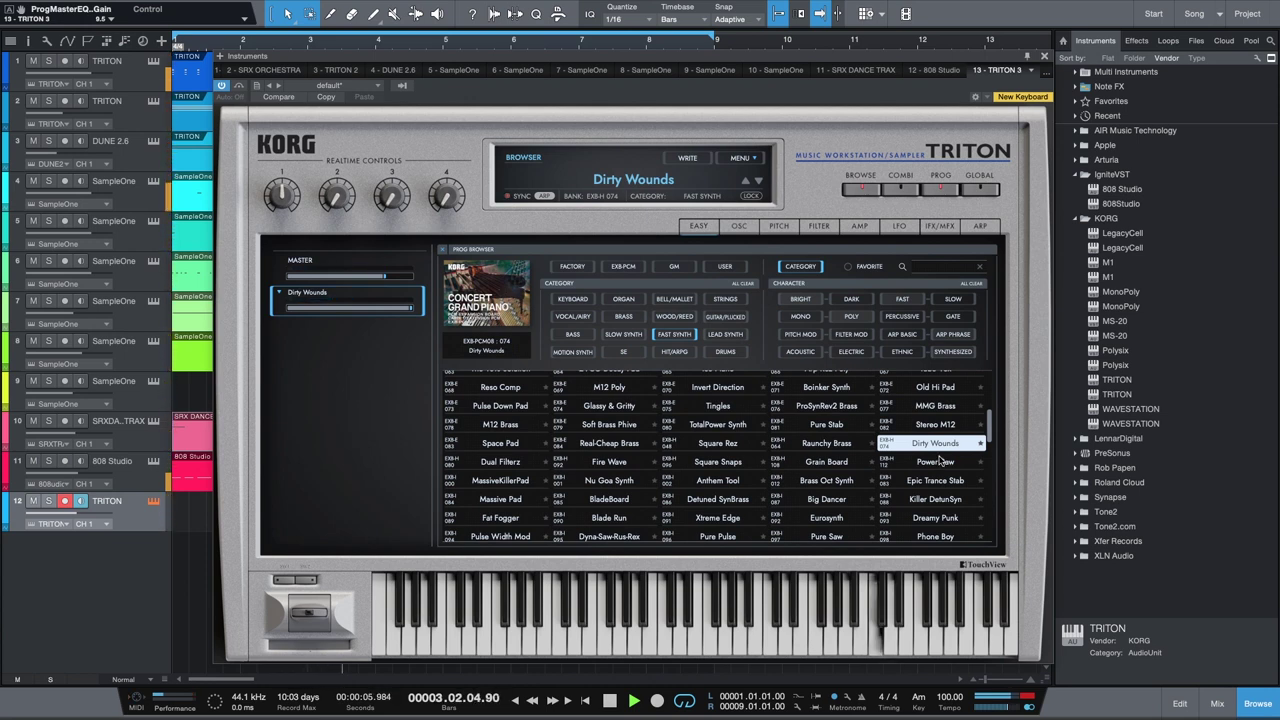
{"action": "left_click", "coordinate": [940, 461]}
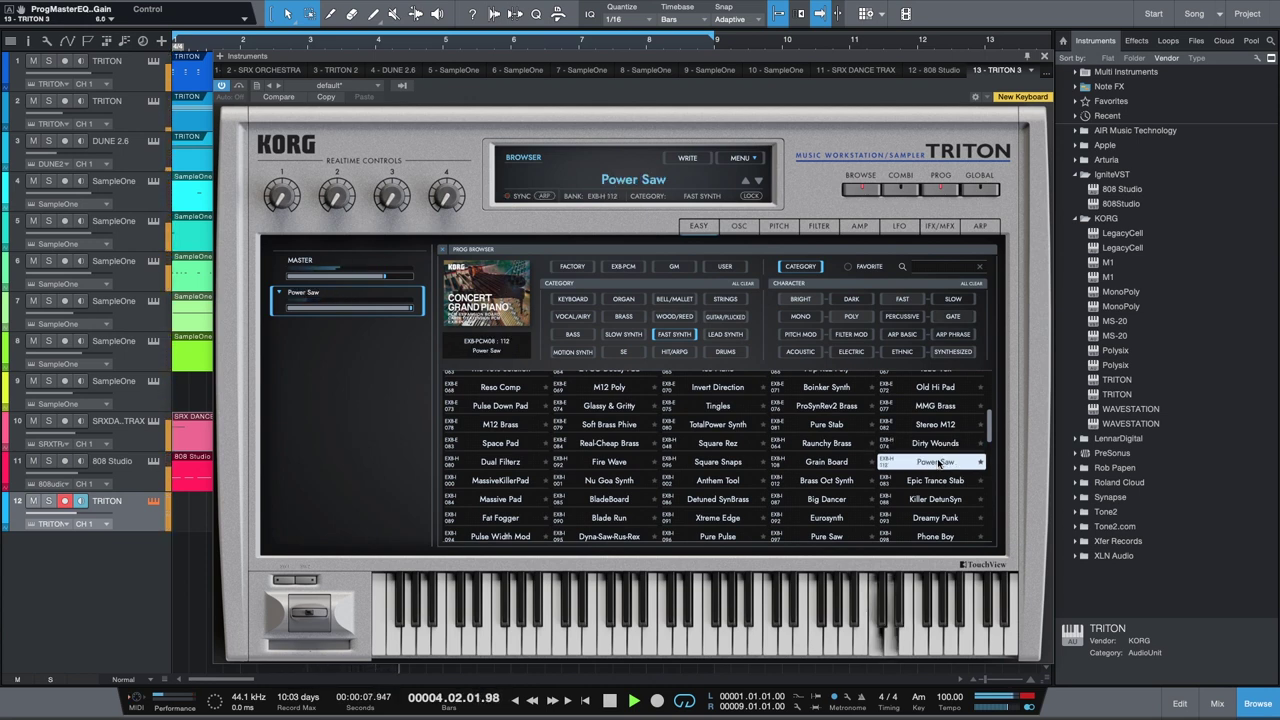
{"action": "left_click", "coordinate": [943, 486]}
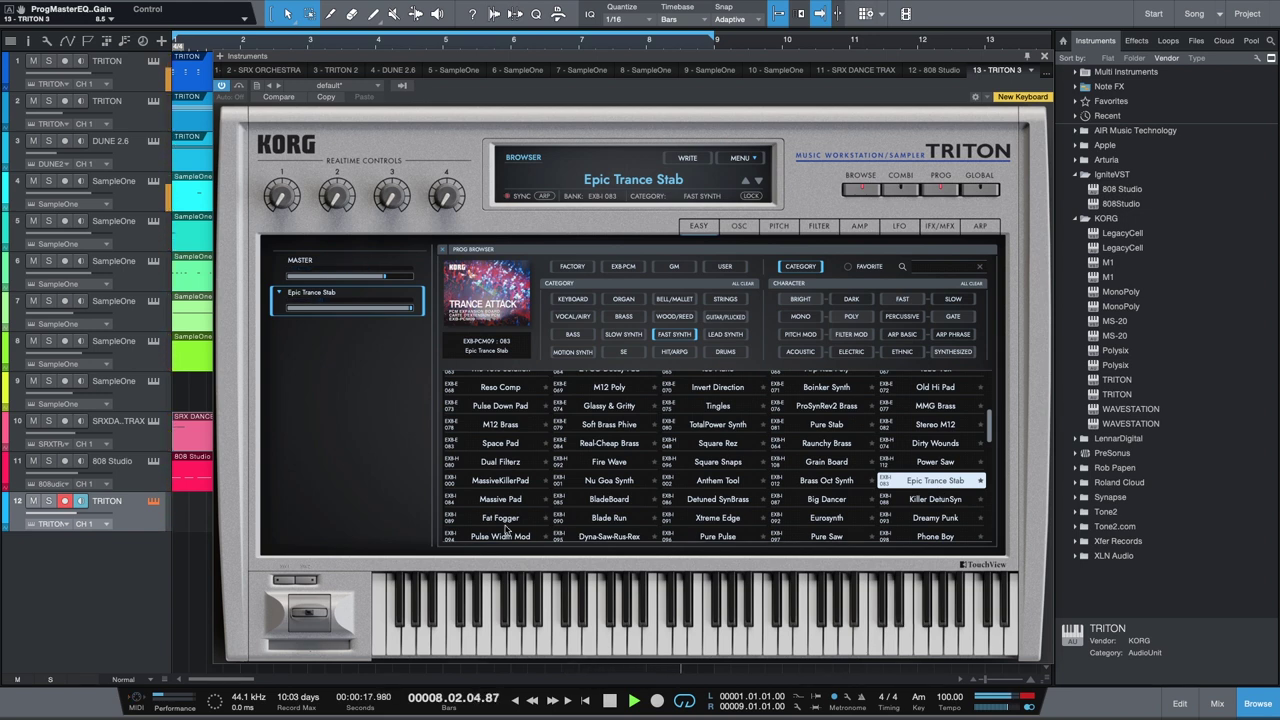
Stop playback, record an eight-bar Epic Trance Stab part on TRITON track 12, and close the instrument window.
{"action": "key", "text": "space"}
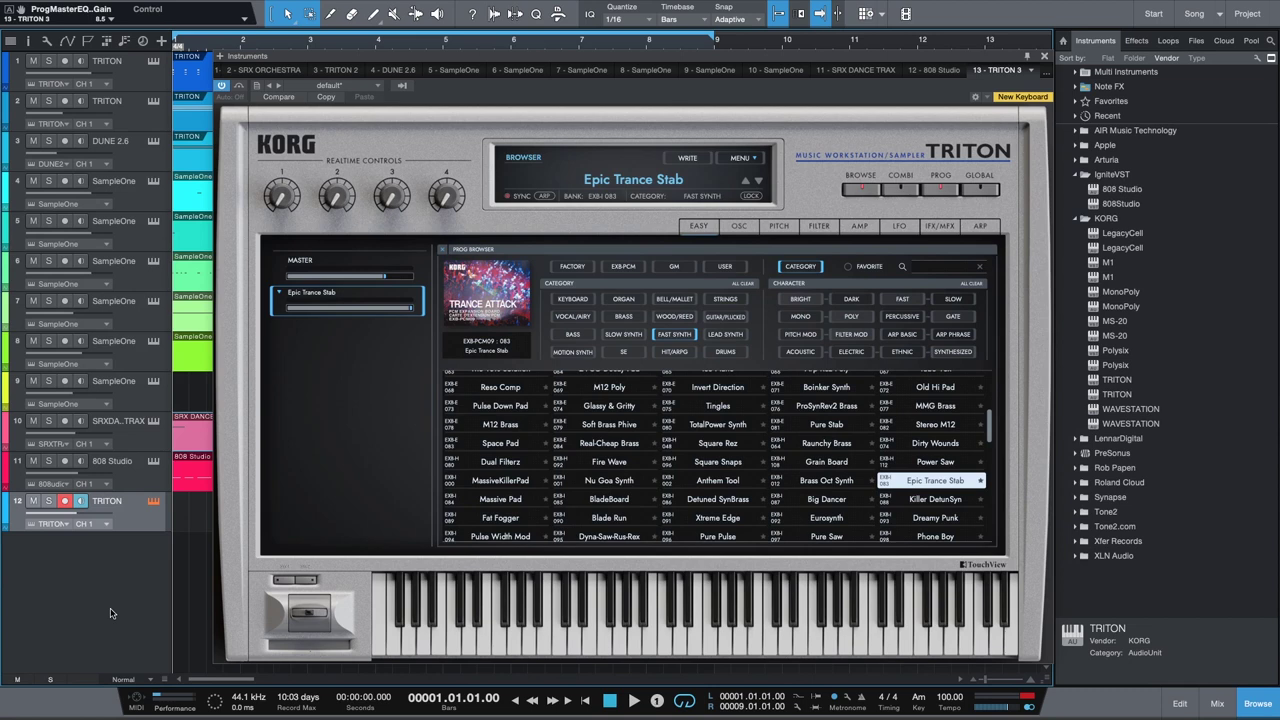
{"action": "key", "text": "KP_Multiply"}
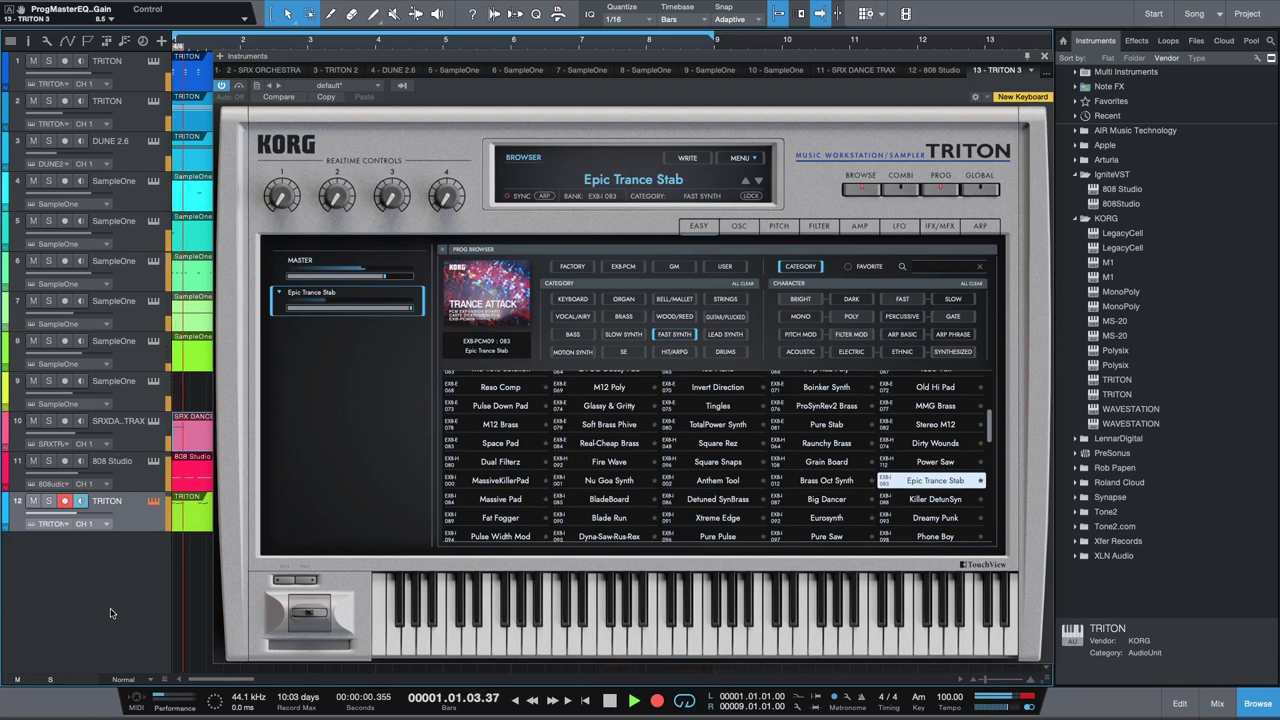
{"action": "key", "text": "space"}
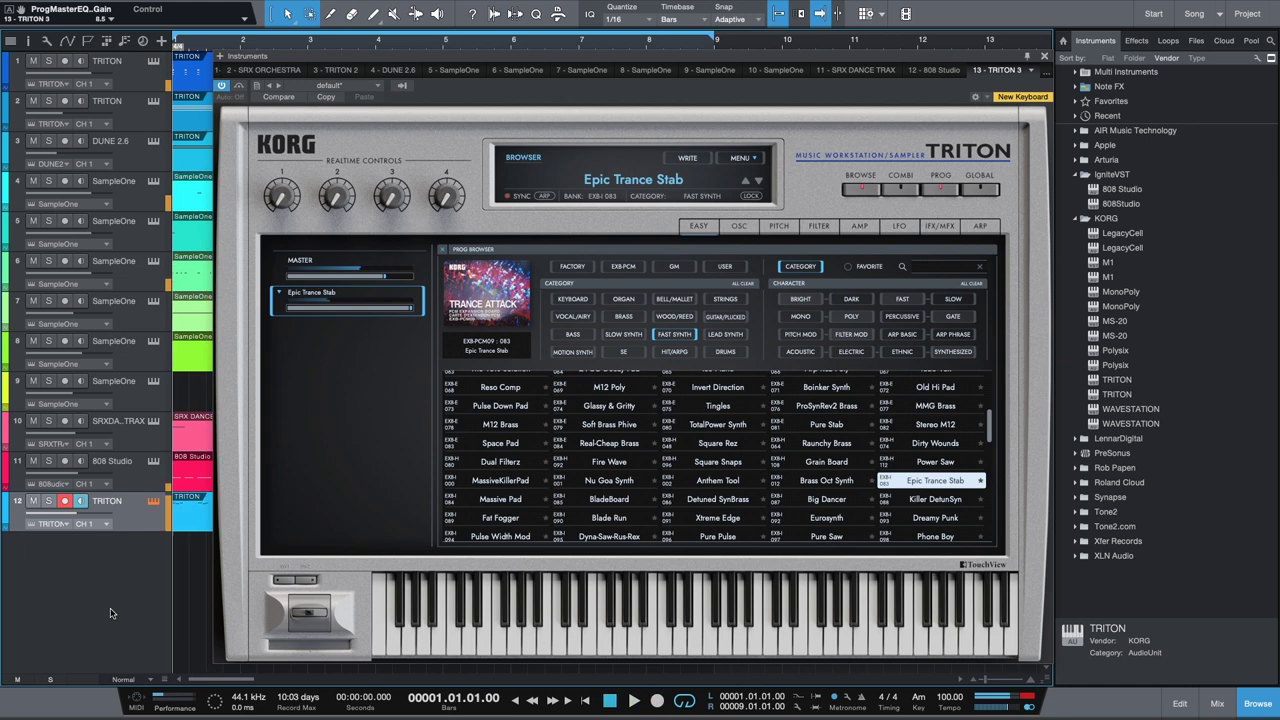
{"action": "left_click", "coordinate": [1044, 58]}
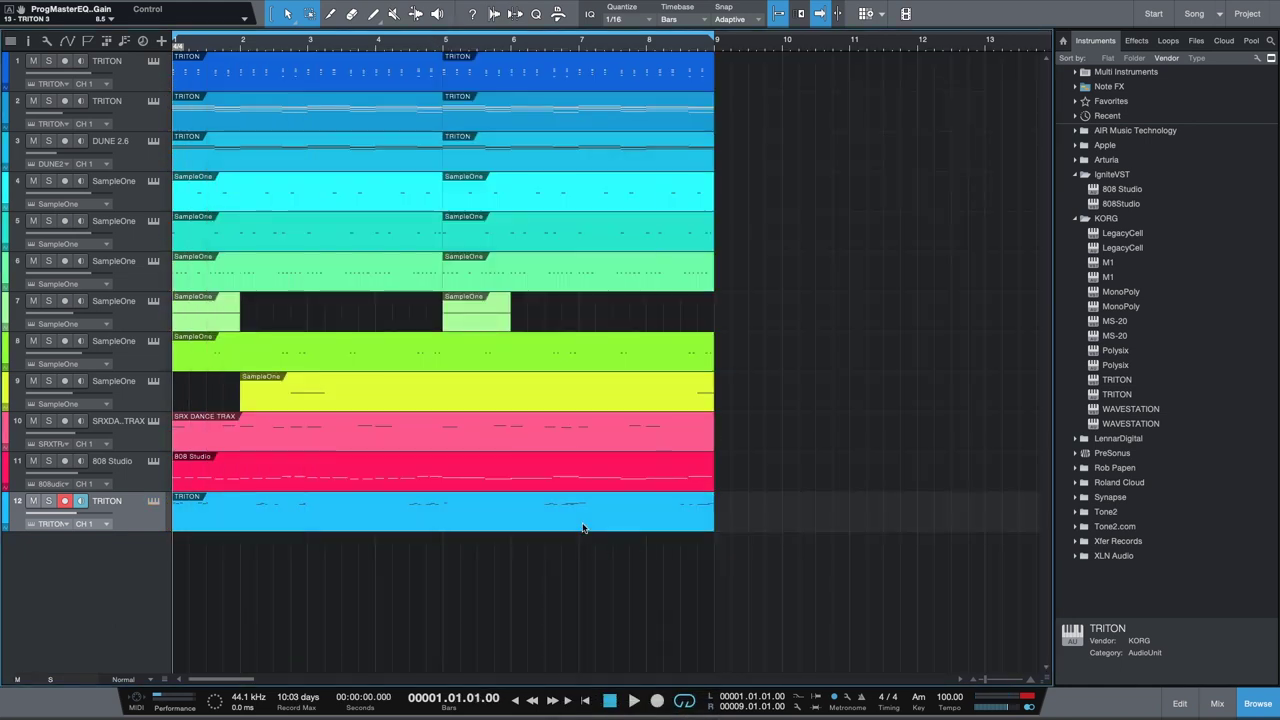
Play back the beat and trim the start of the new TRITON clip on track 12 to bar 5.
{"action": "key", "text": "space"}
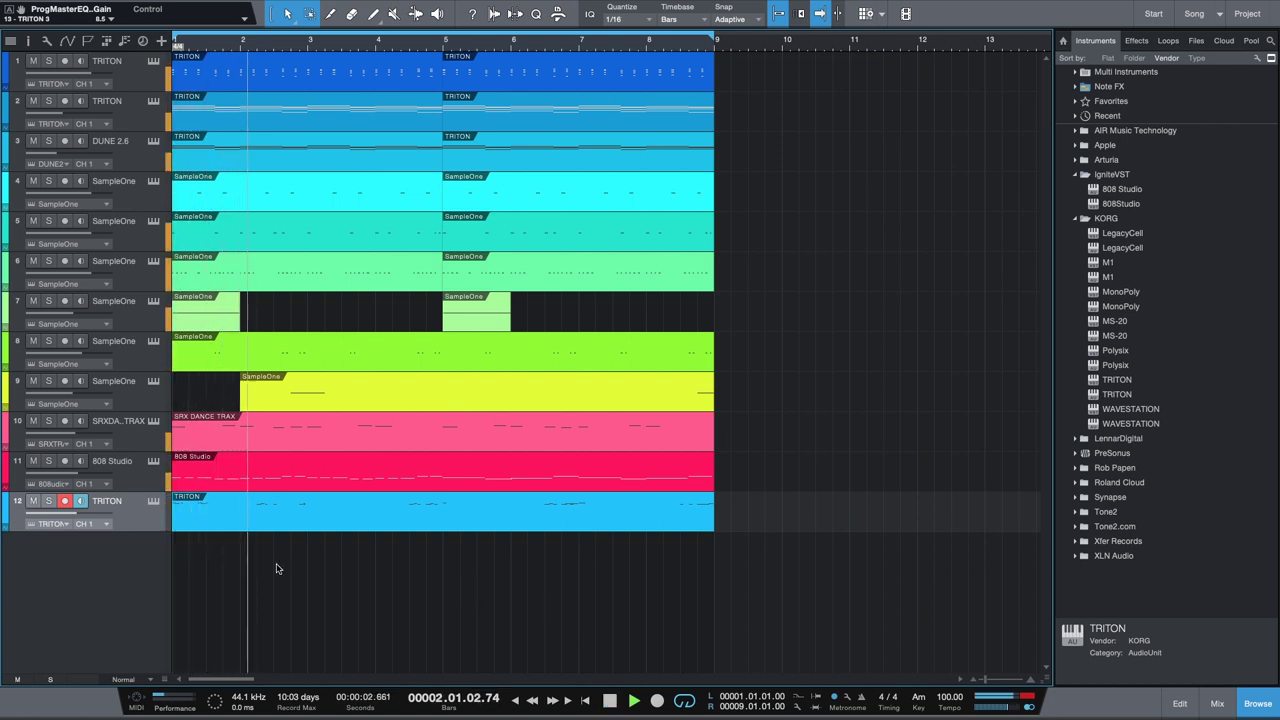
{"action": "key", "text": "space"}
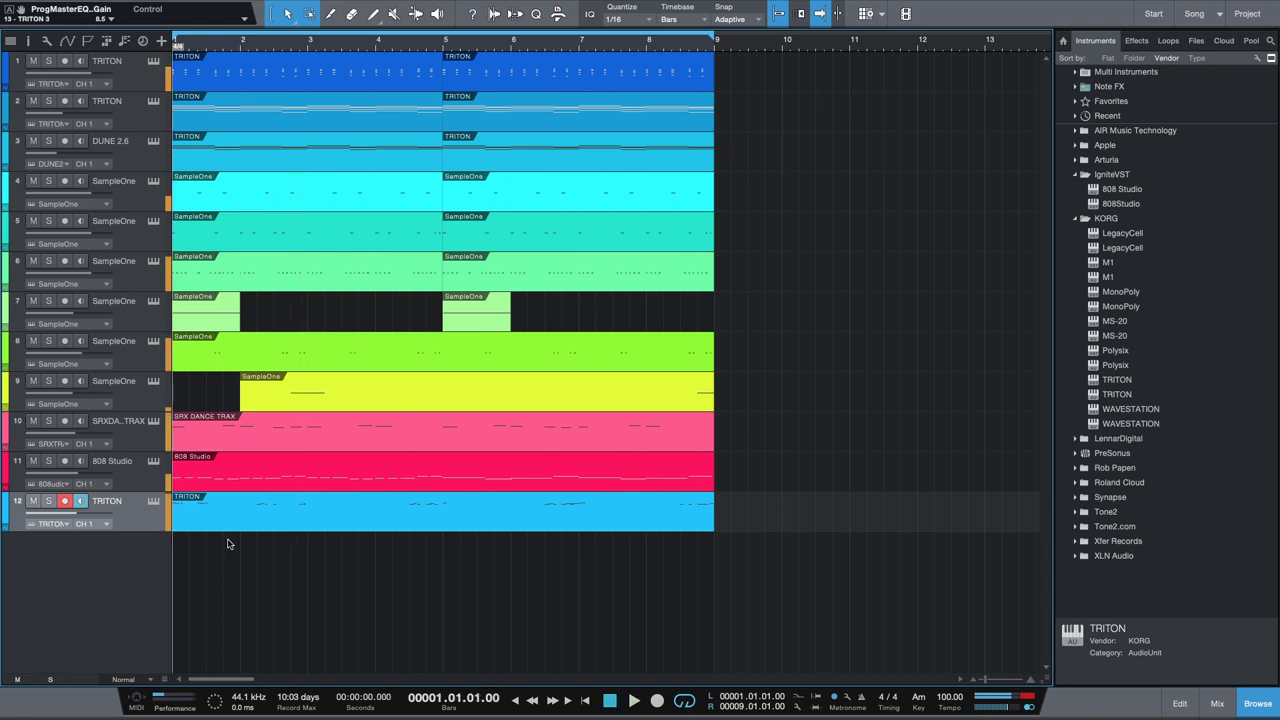
{"action": "key", "text": "ctrl+z"}
{"action": "key", "text": "space"}
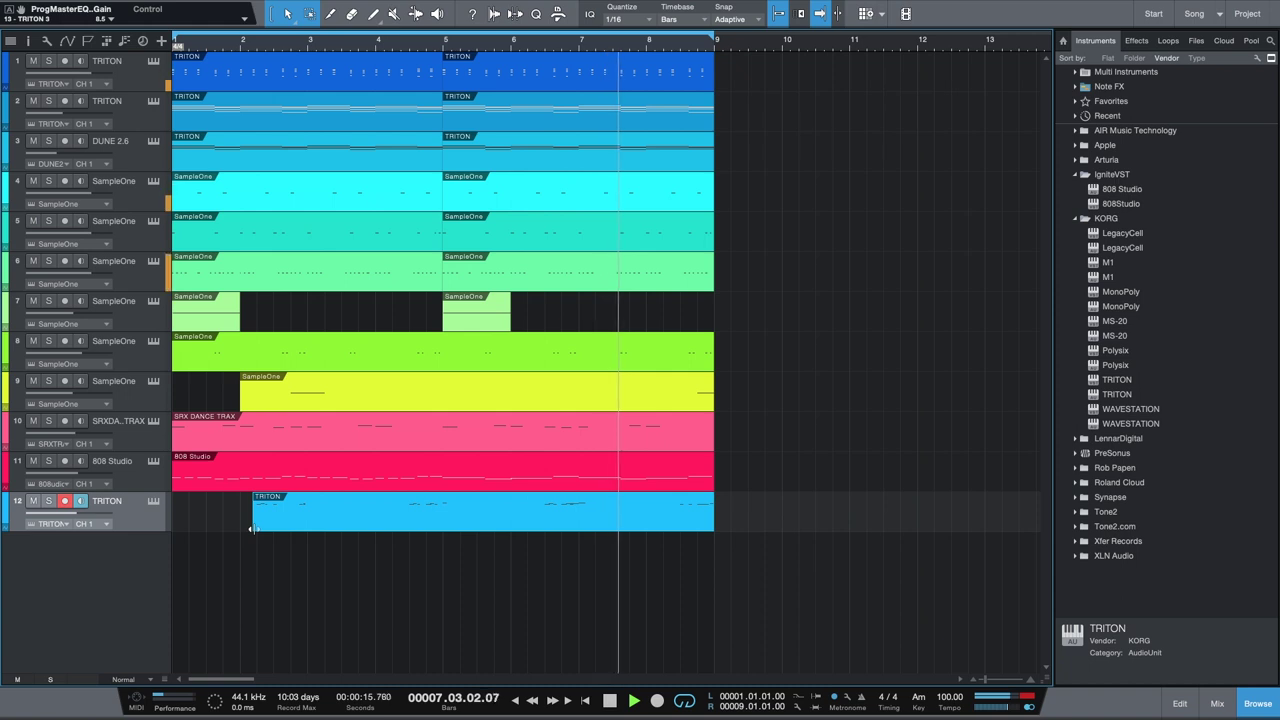
{"action": "left_click_drag", "start_coordinate": [251, 529], "coordinate": [446, 520]}
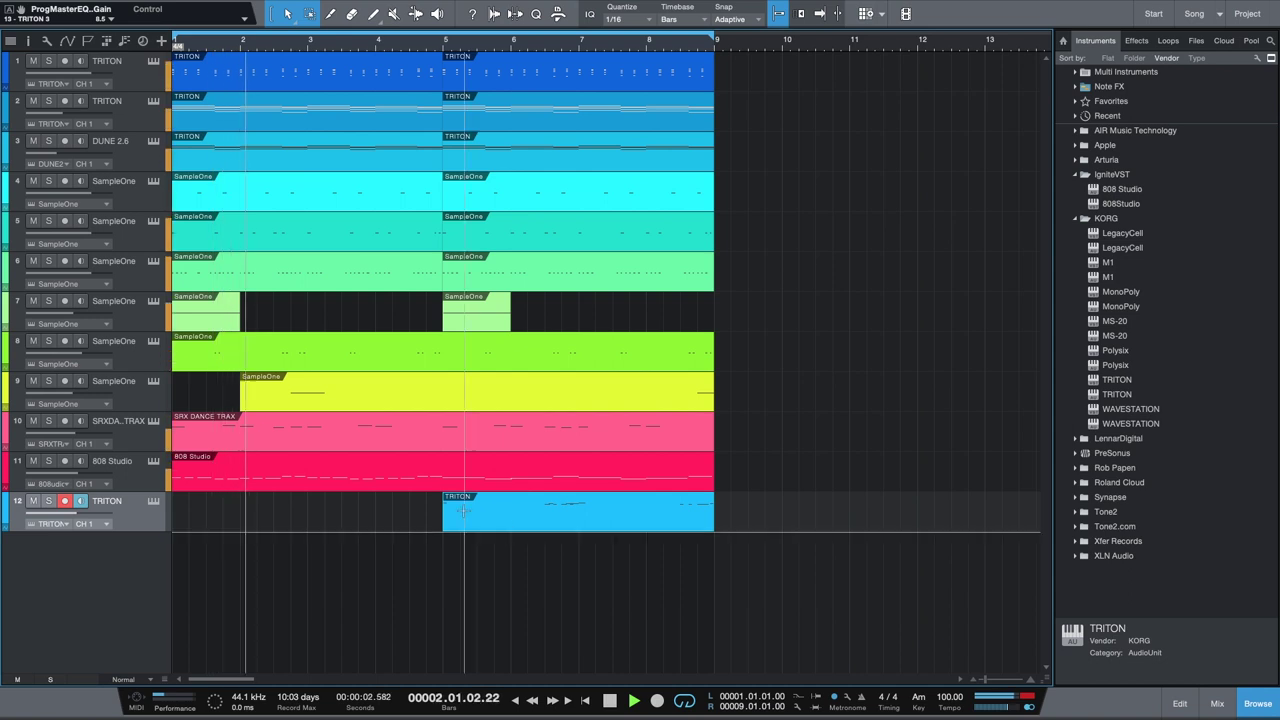
Open the trimmed TRITON clip in the note editor and delete the stray note at the start of bar 5.
{"action": "left_click", "coordinate": [1179, 704]}
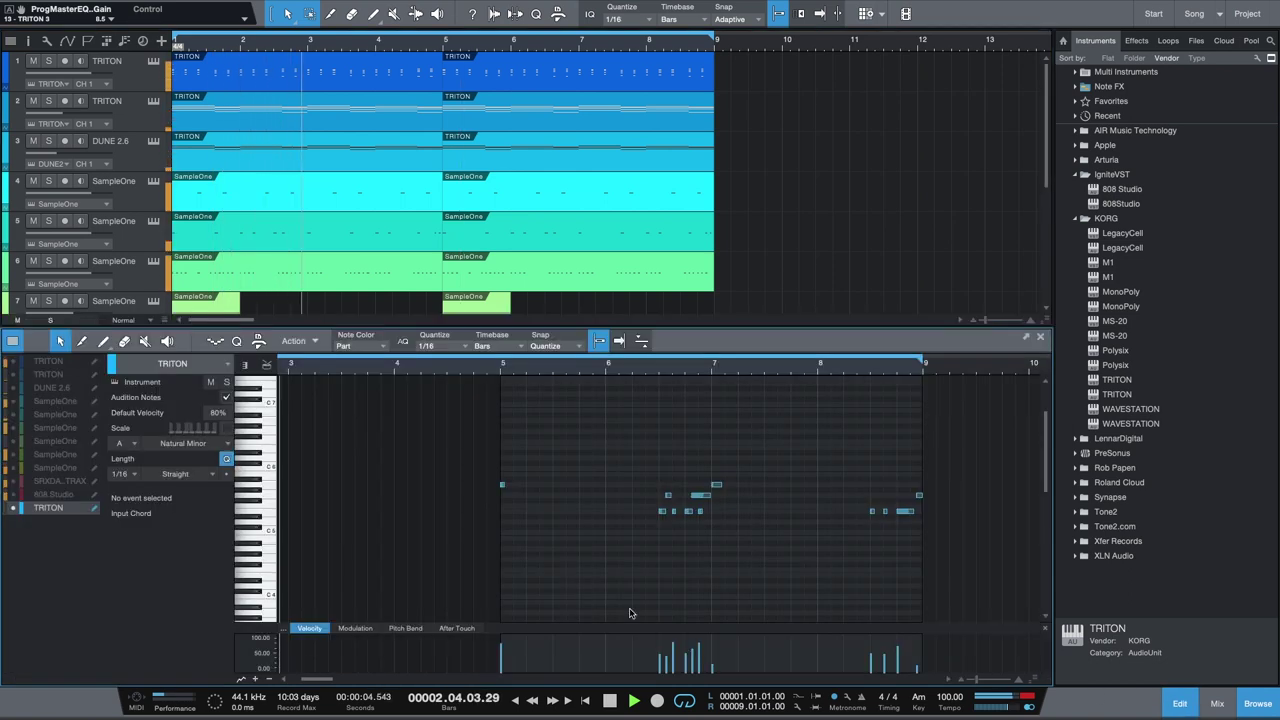
{"action": "left_click_drag", "start_coordinate": [543, 449], "coordinate": [449, 538]}
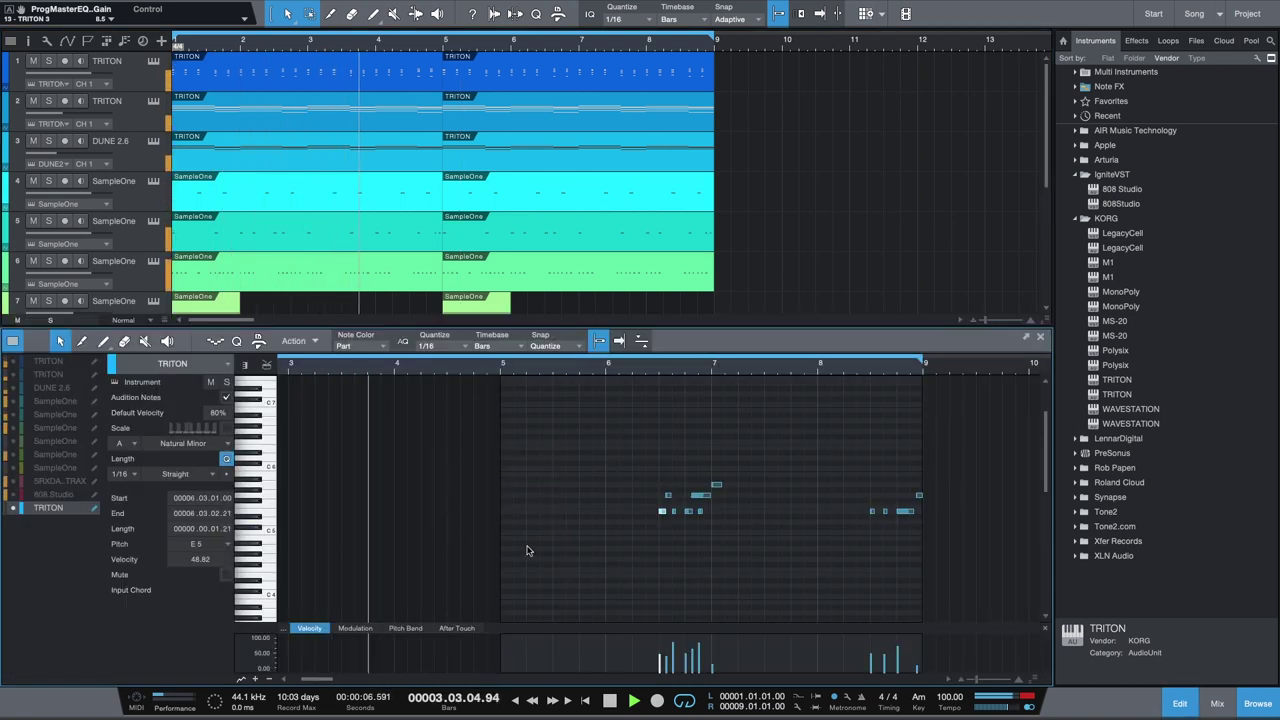
Close the note editor and copy the TRITON clip on track 12 from bar 5 to bar 1.
{"action": "key", "text": "space"}
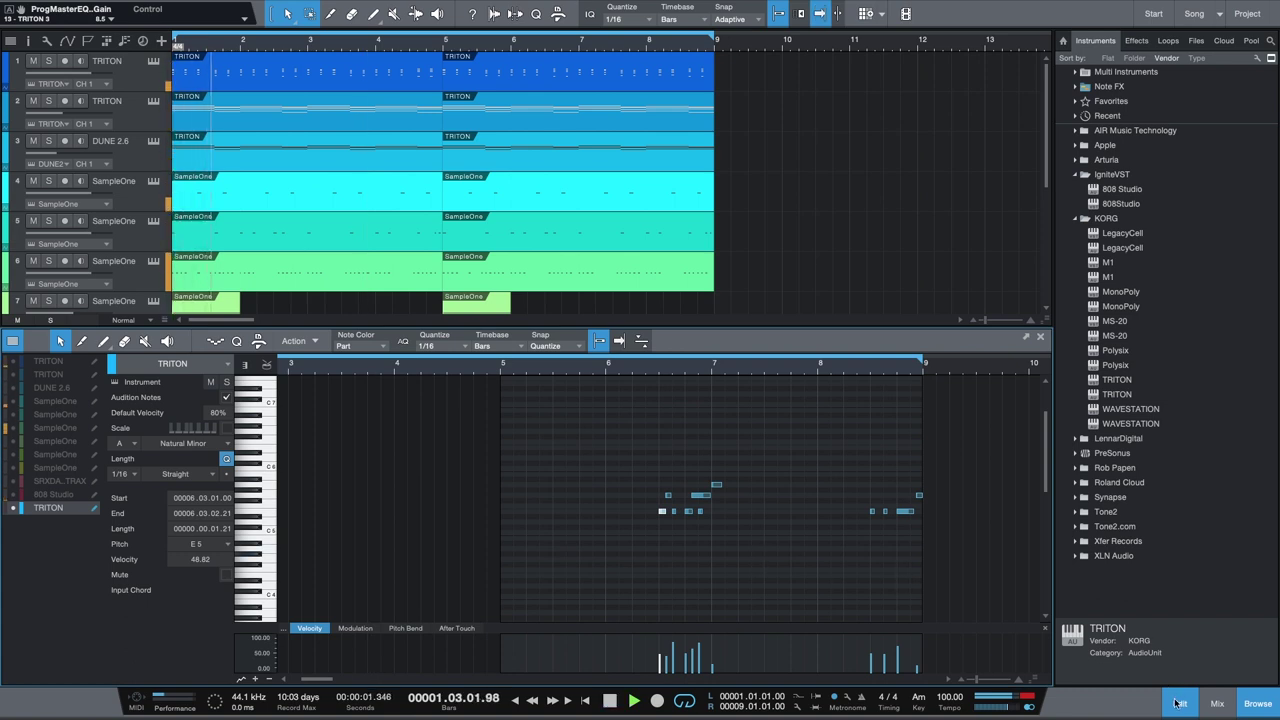
{"action": "left_click", "coordinate": [1179, 704]}
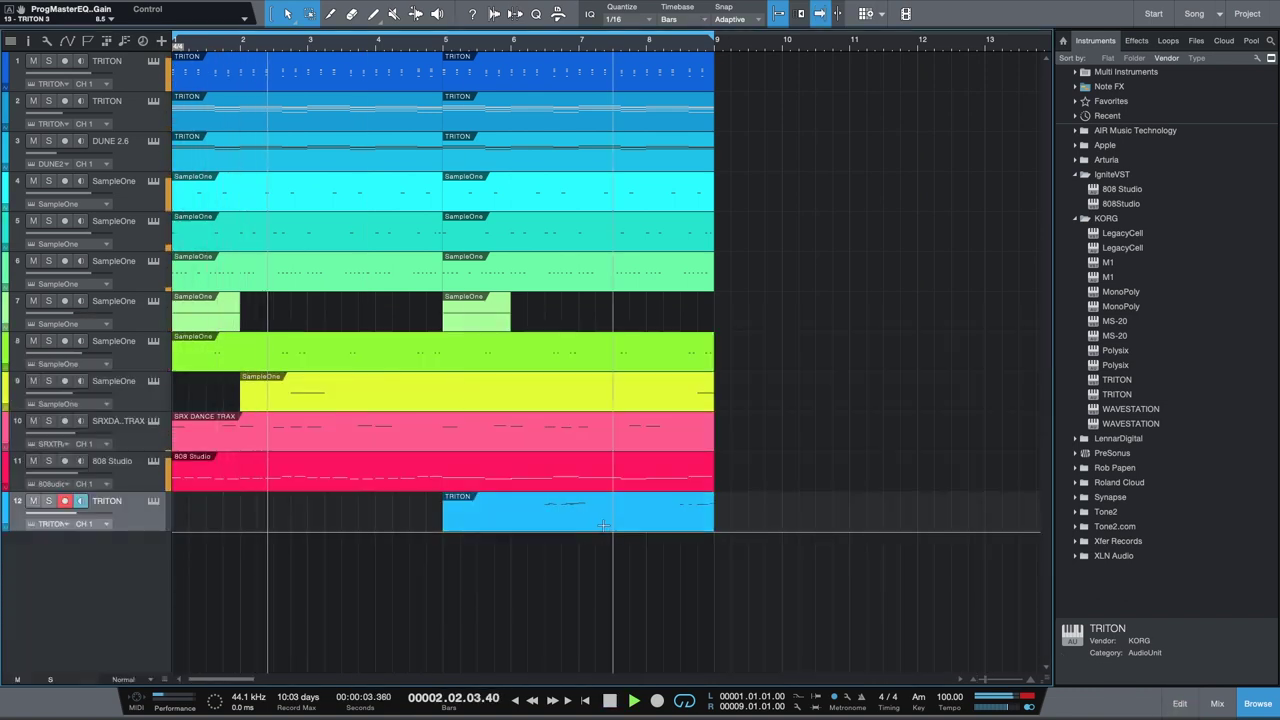
{"action": "left_click_drag", "start_coordinate": [610, 525], "coordinate": [372, 528]}
{"action": "left_click", "coordinate": [457, 580]}
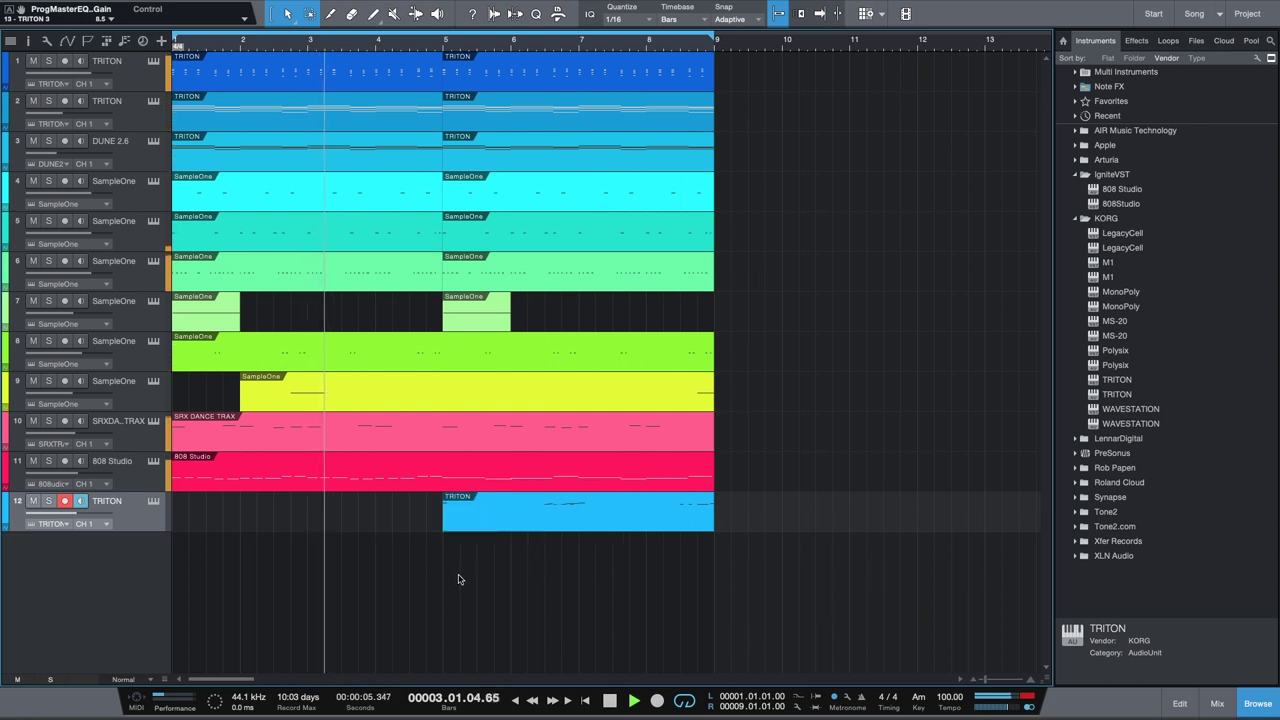
{"action": "left_click_drag", "start_coordinate": [532, 522], "coordinate": [377, 580]}
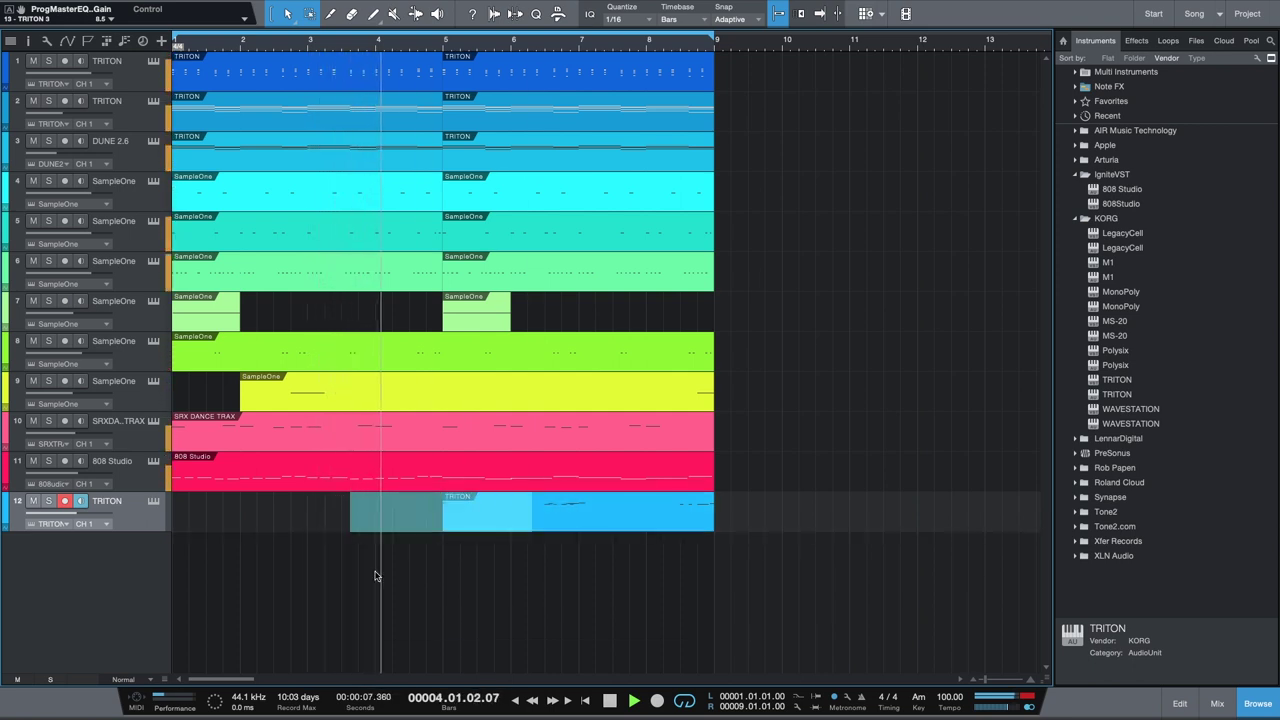
{"action": "left_click", "coordinate": [487, 537]}
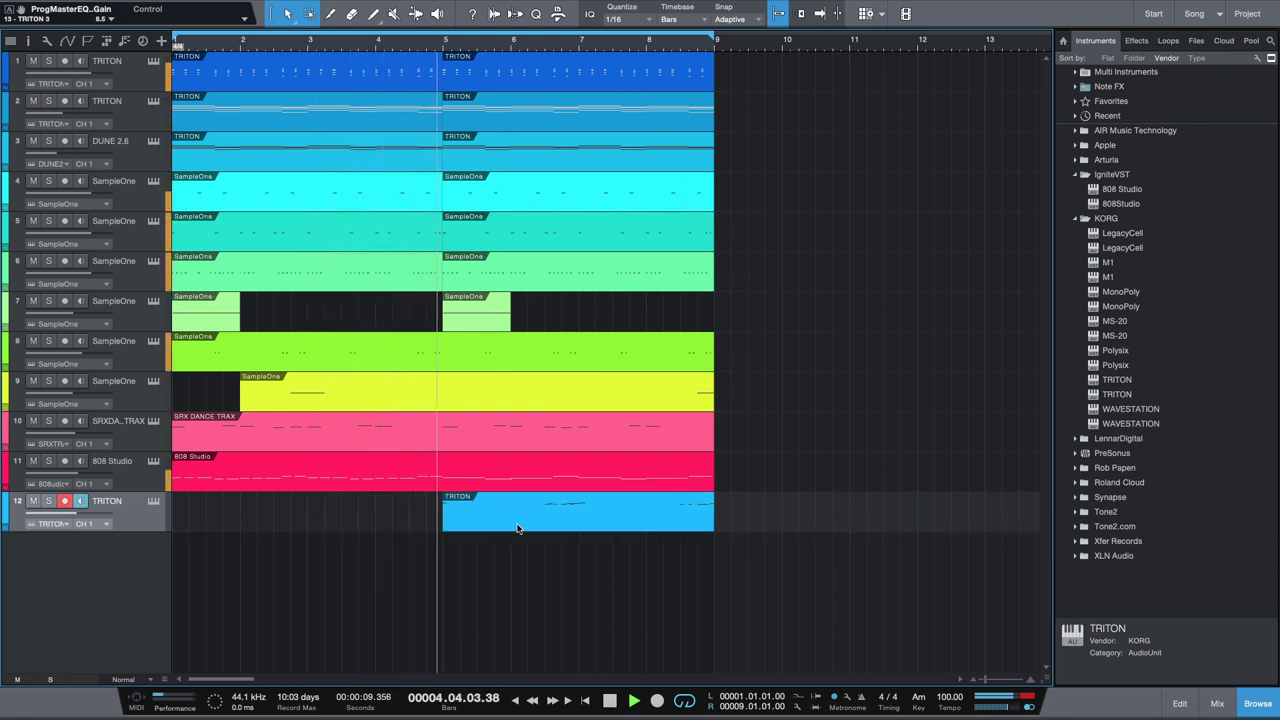
{"action": "left_click_drag", "start_coordinate": [499, 529], "coordinate": [245, 530]}
{"action": "key", "text": "space"}
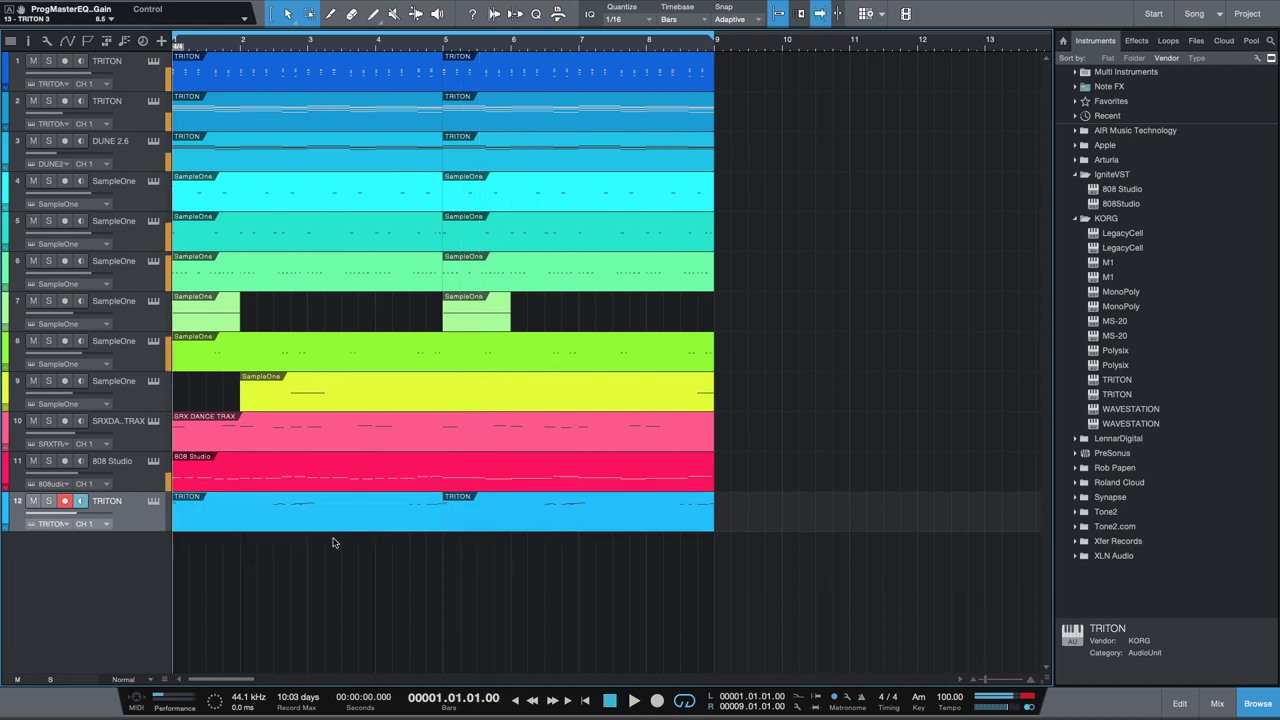
Delete the stray A5 notes at the start of both TRITON clips on track 12 and play the beat back from the beginning.
{"action": "left_click", "coordinate": [1185, 705]}
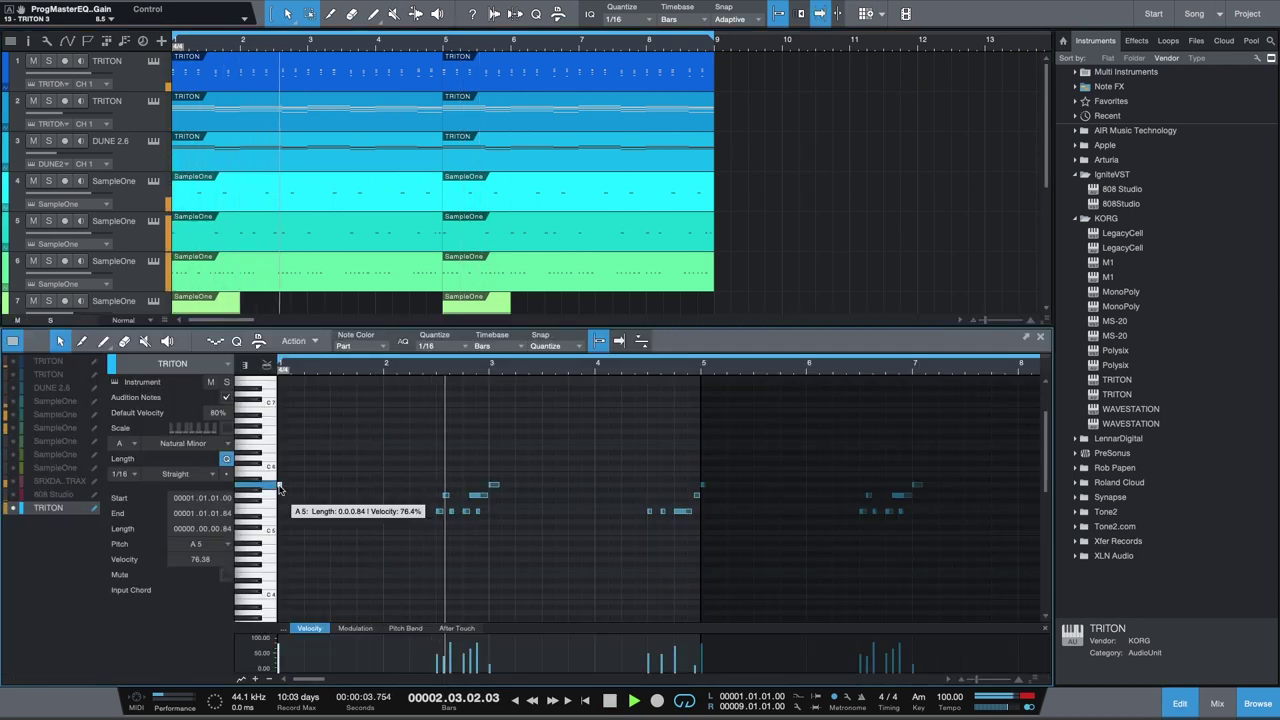
{"action": "left_click_drag", "start_coordinate": [732, 467], "coordinate": [697, 487]}
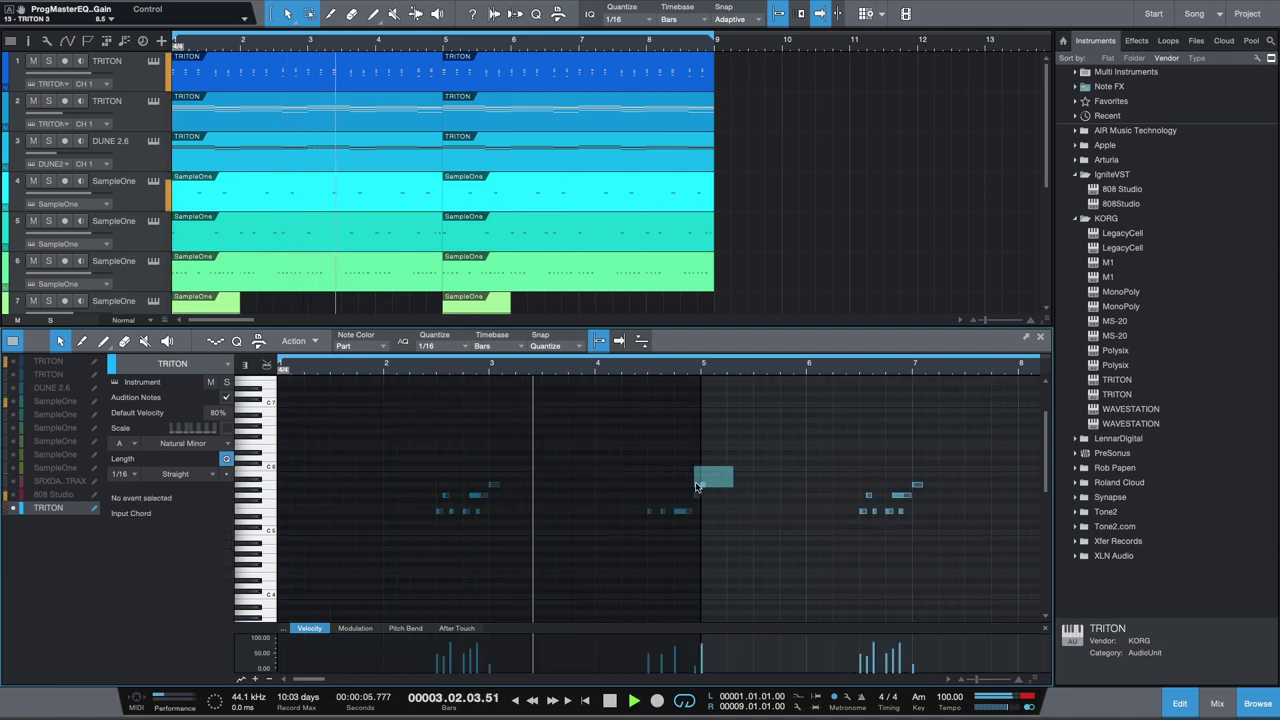
{"action": "left_click", "coordinate": [862, 511]}
{"action": "key", "text": "Home"}
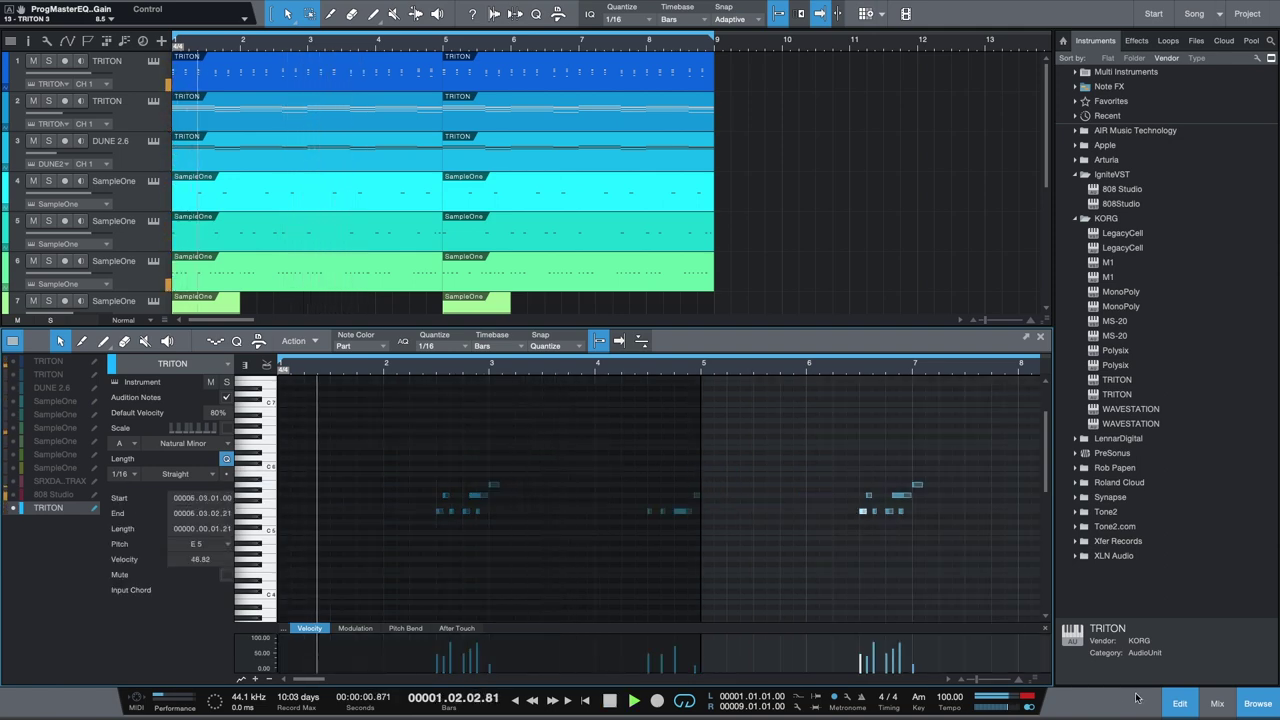
{"action": "left_click", "coordinate": [1175, 704]}
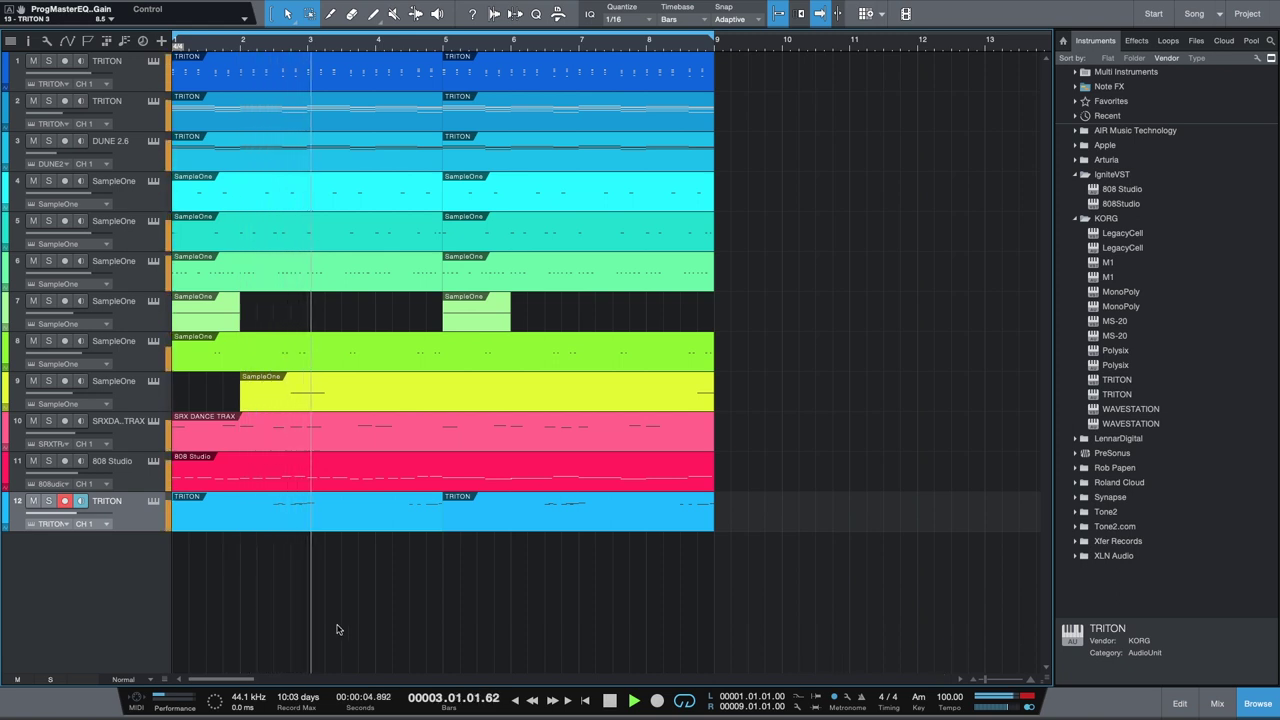
{"action": "key", "text": "Home"}
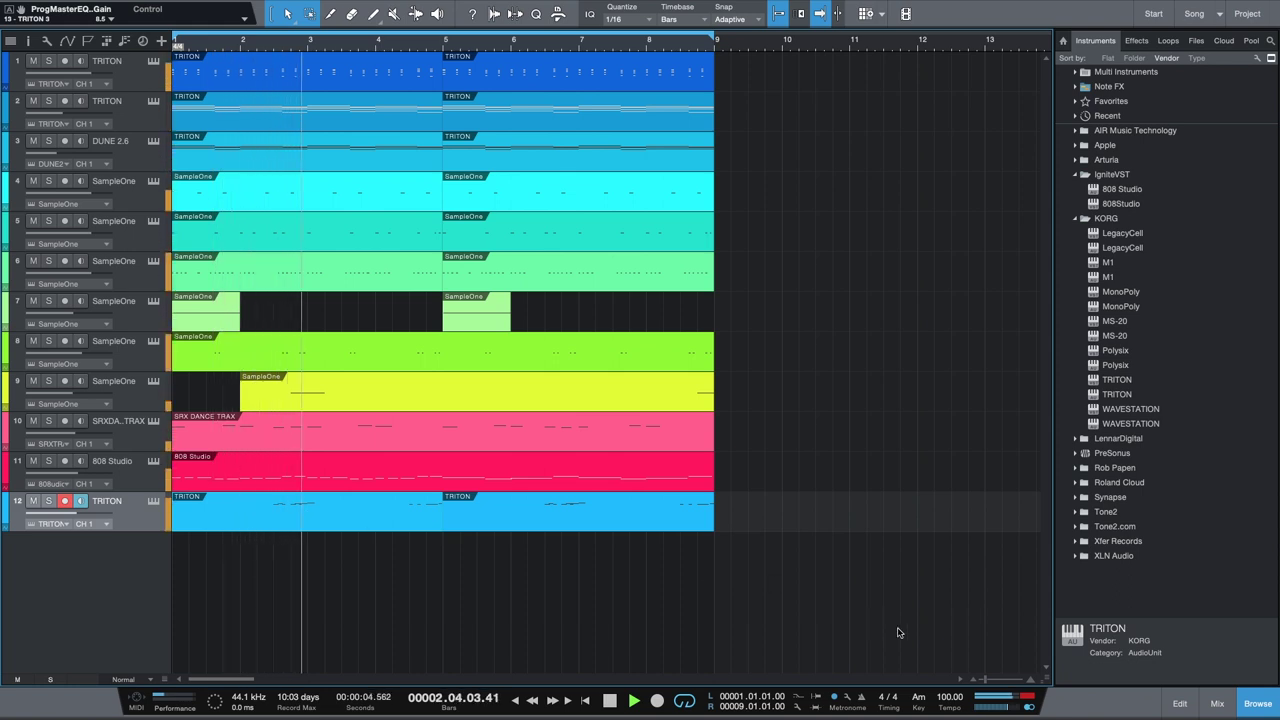
In the first TRITON clip, delete the A5 note at bar 3 and the long G5 note just before it.
{"action": "left_click", "coordinate": [1180, 703]}
{"action": "key", "text": "space"}
{"action": "key", "text": "space"}
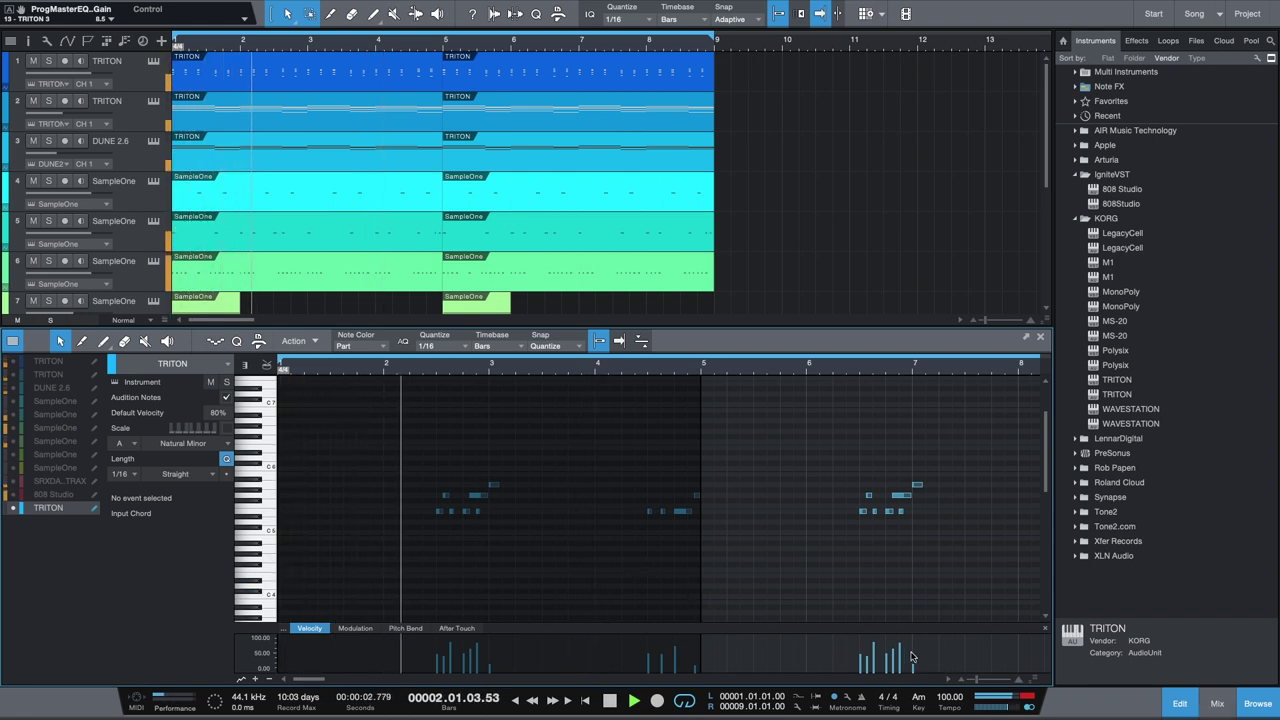
{"action": "left_click", "coordinate": [493, 487]}
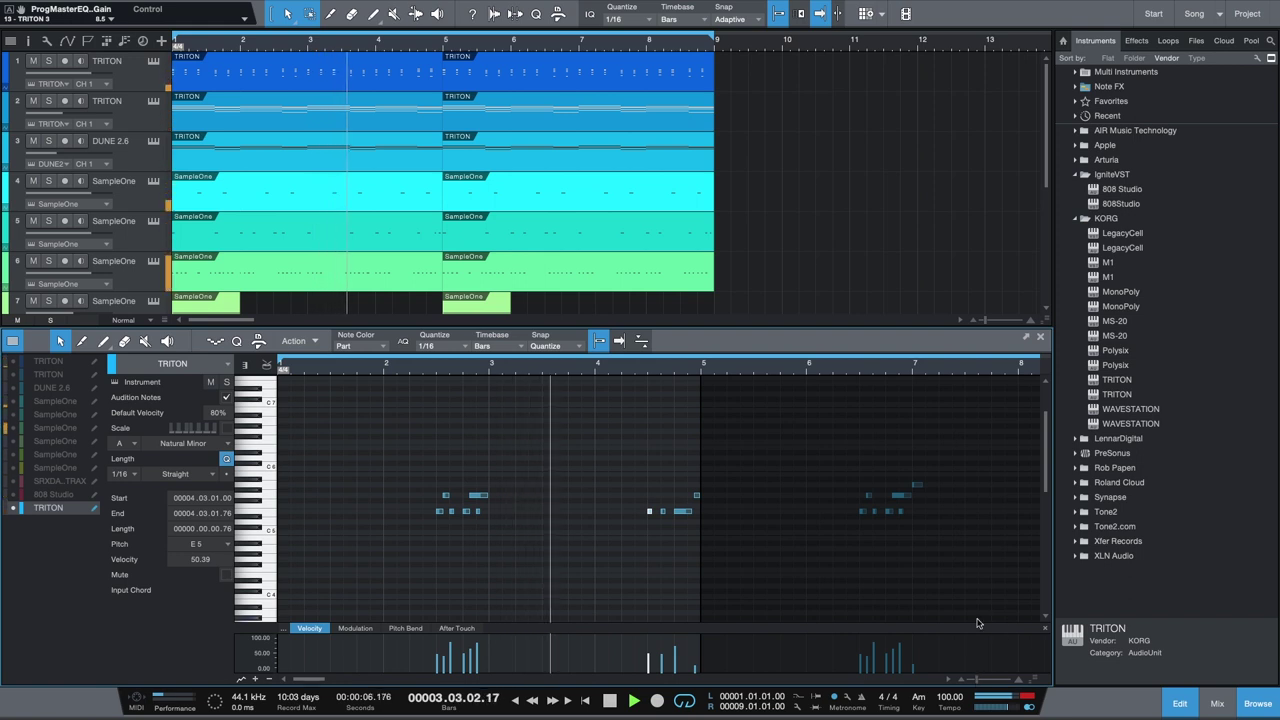
{"action": "key", "text": "comma"}
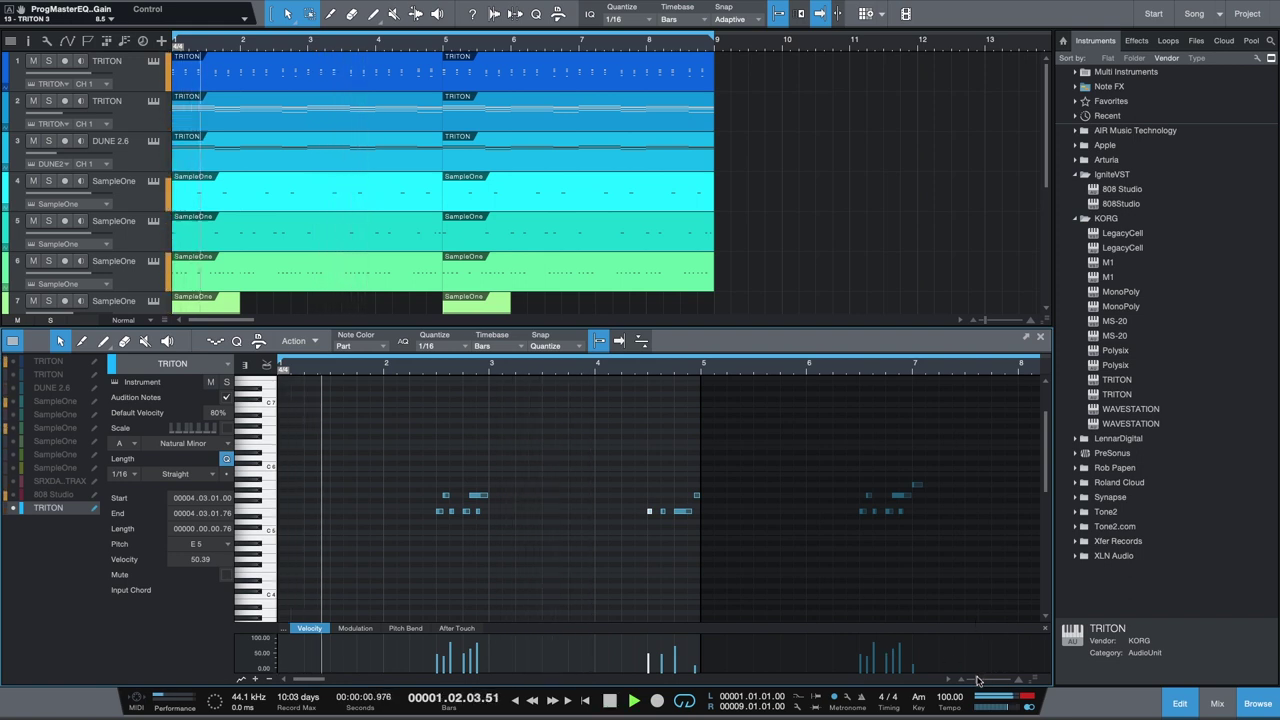
{"action": "left_click_drag", "start_coordinate": [978, 680], "coordinate": [982, 680]}
{"action": "left_click", "coordinate": [620, 496]}
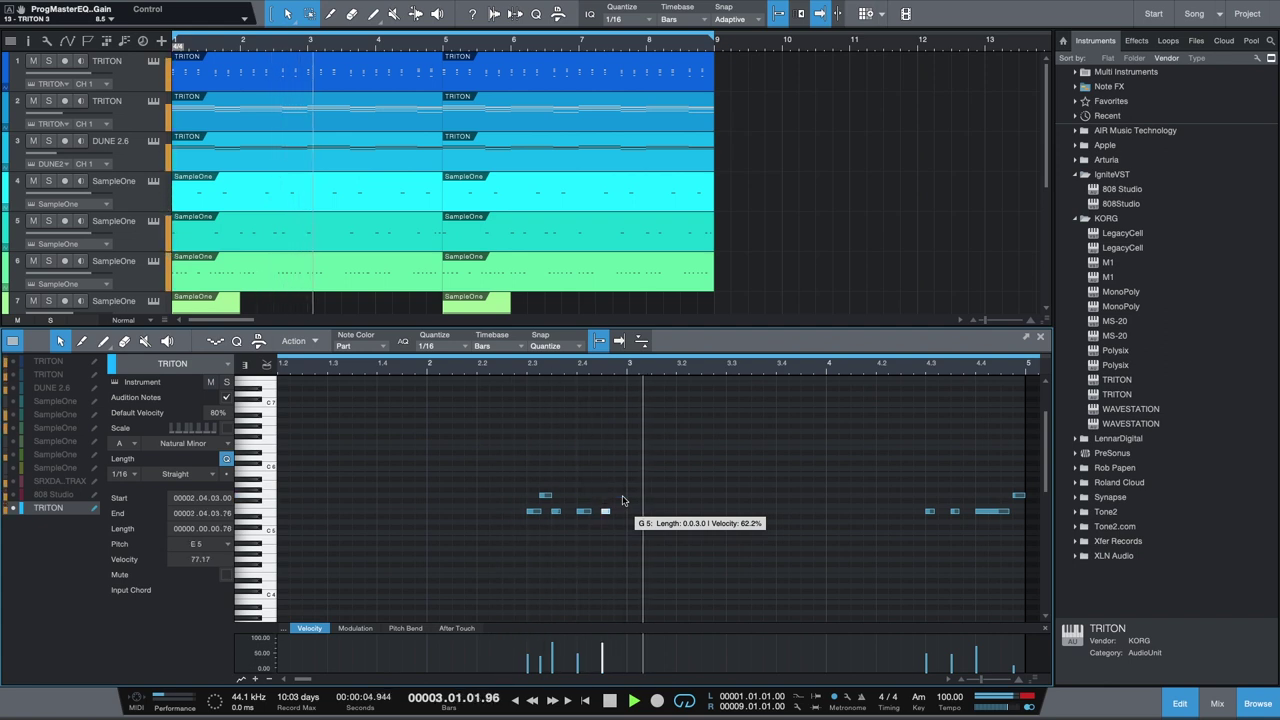
{"action": "key", "text": "Delete"}
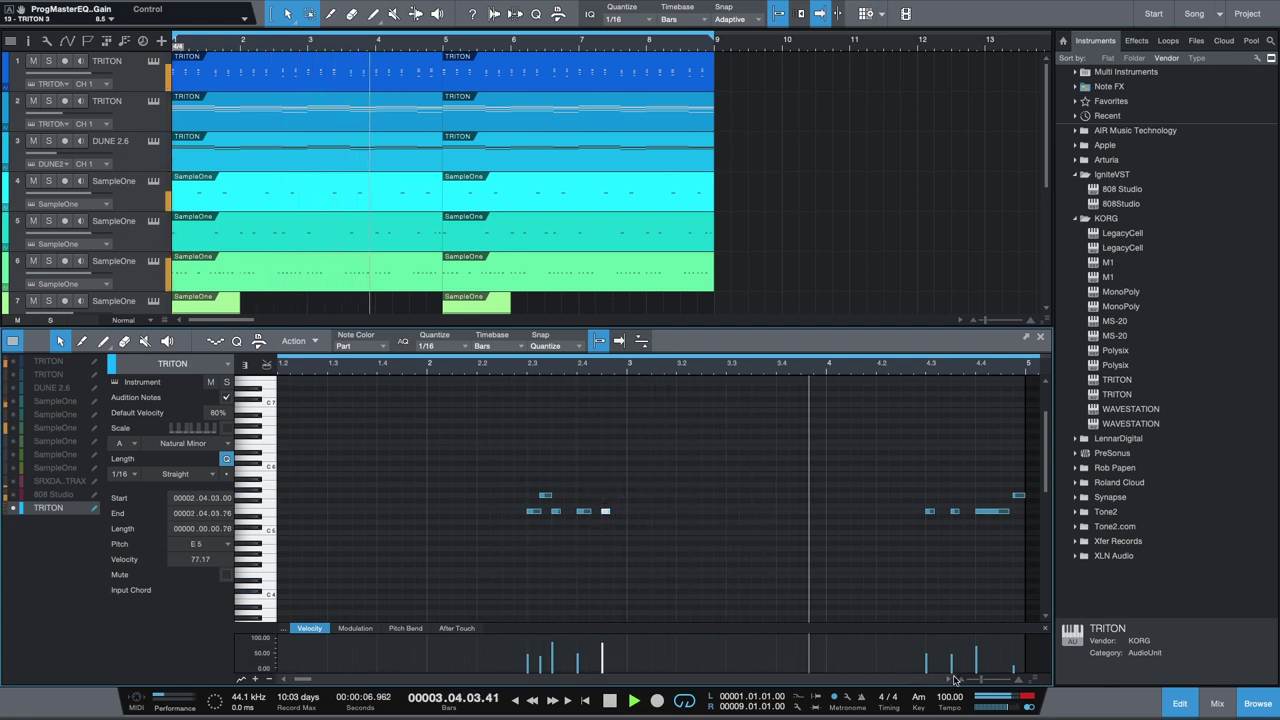
Delete the group of notes from 4.3 up to bar 5 in the first TRITON clip and close the note editor.
{"action": "left_click_drag", "start_coordinate": [984, 681], "coordinate": [979, 683]}
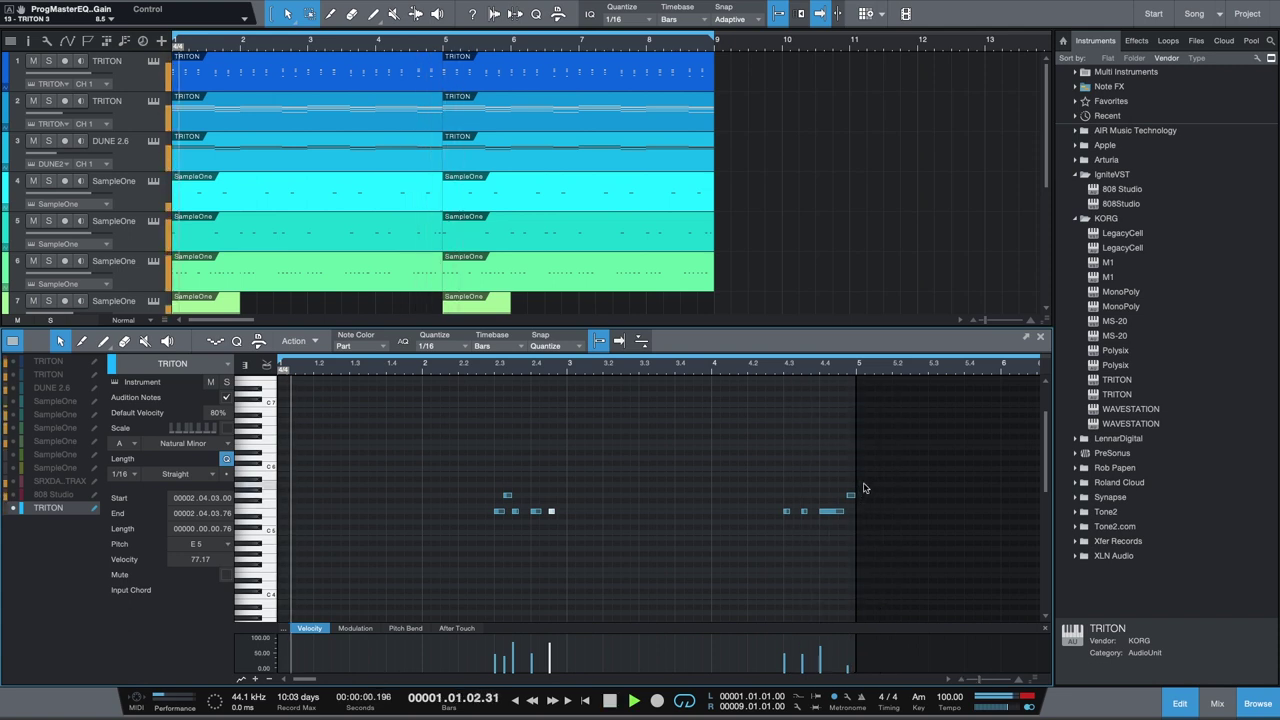
{"action": "left_click_drag", "start_coordinate": [866, 477], "coordinate": [775, 538]}
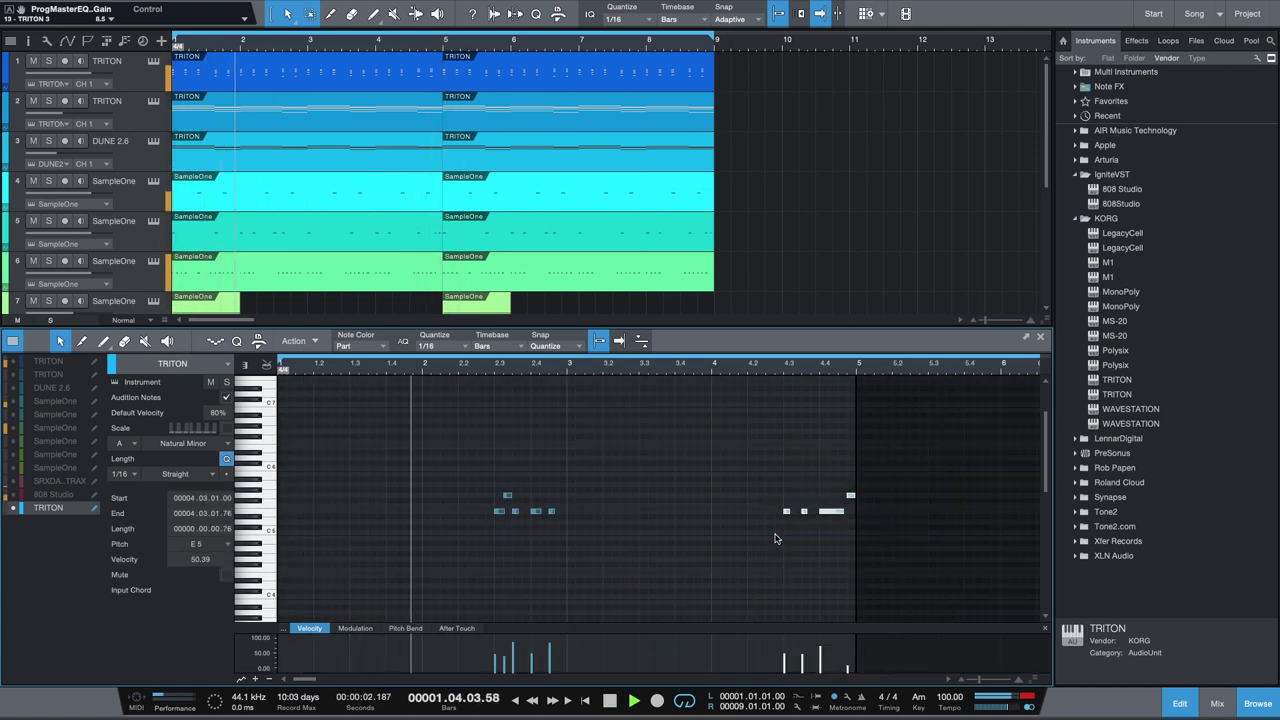
{"action": "key", "text": "Delete"}
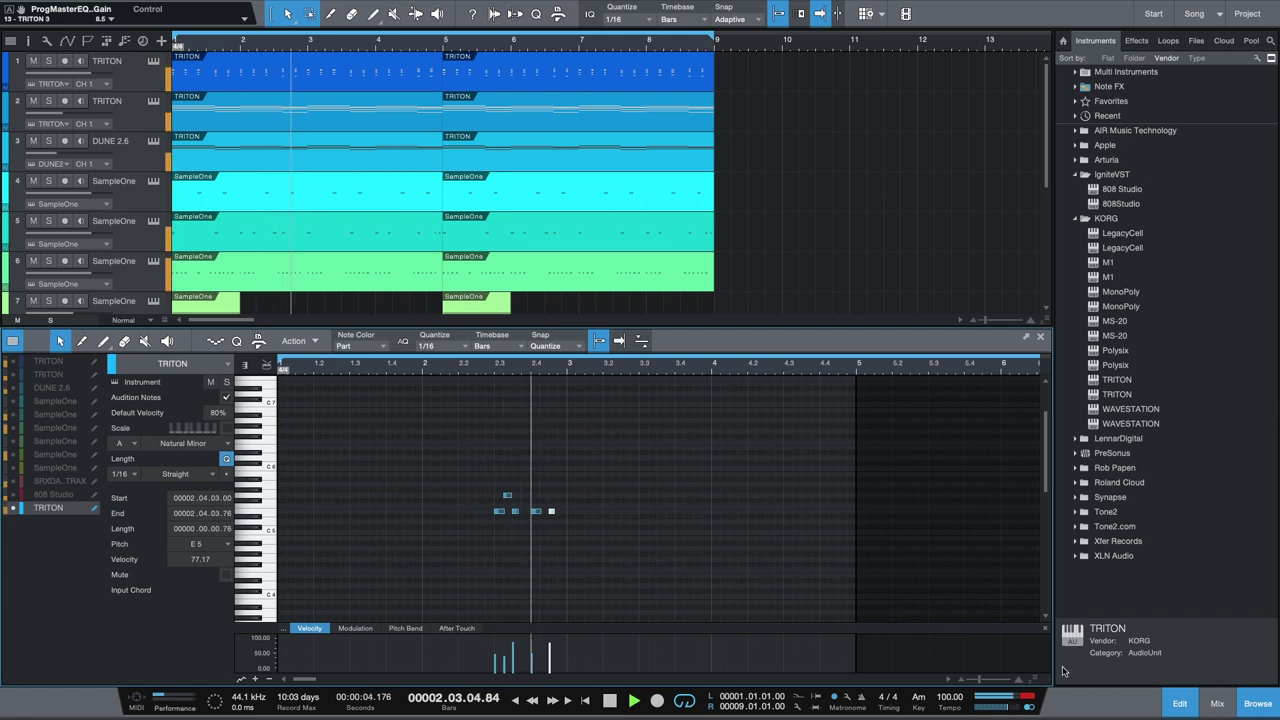
{"action": "left_click", "coordinate": [1179, 703]}
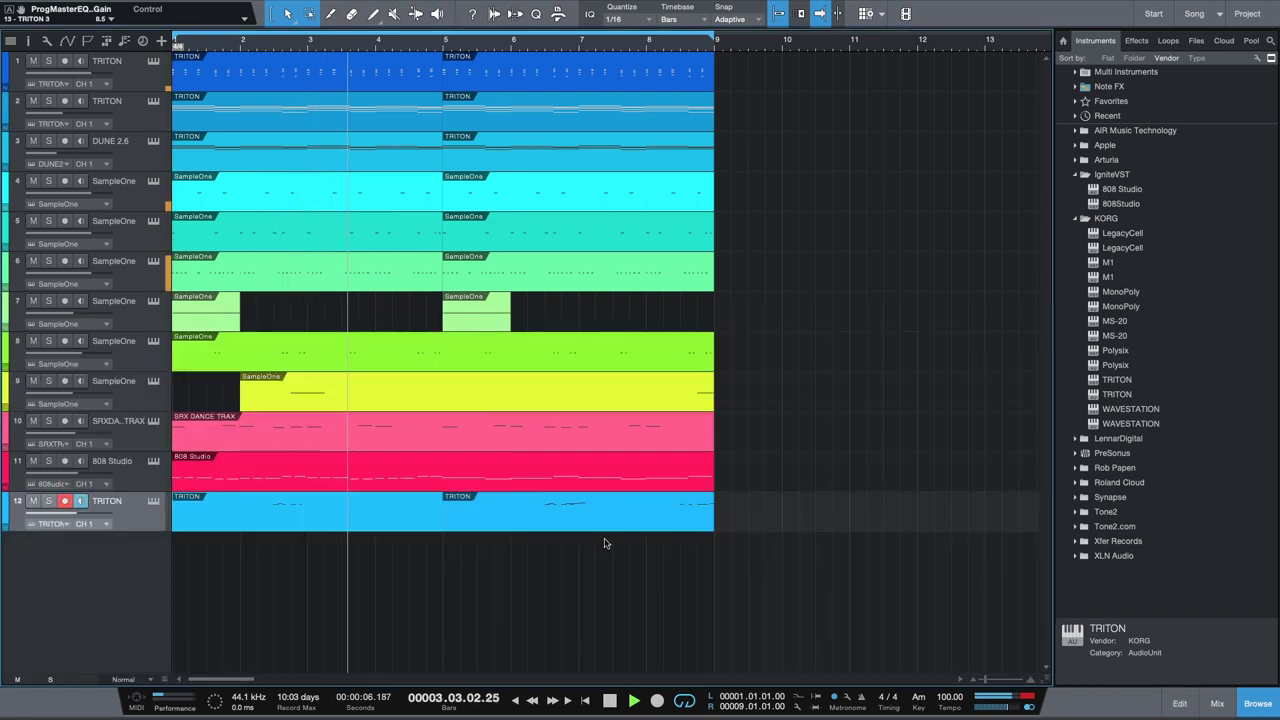
Delete the TRITON clip at bar 5 on track 12 and undo the deletion.
{"action": "left_click", "coordinate": [578, 520]}
{"action": "key", "text": "Delete"}
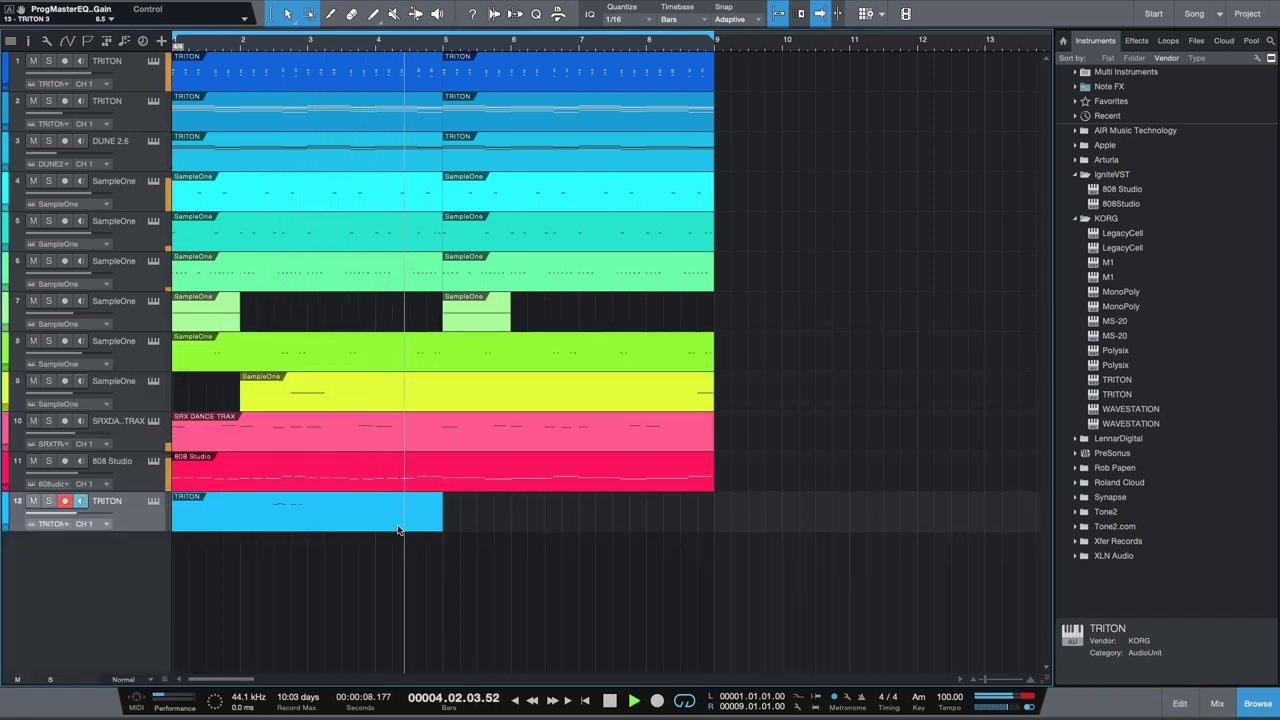
{"action": "key", "text": "ctrl+z"}
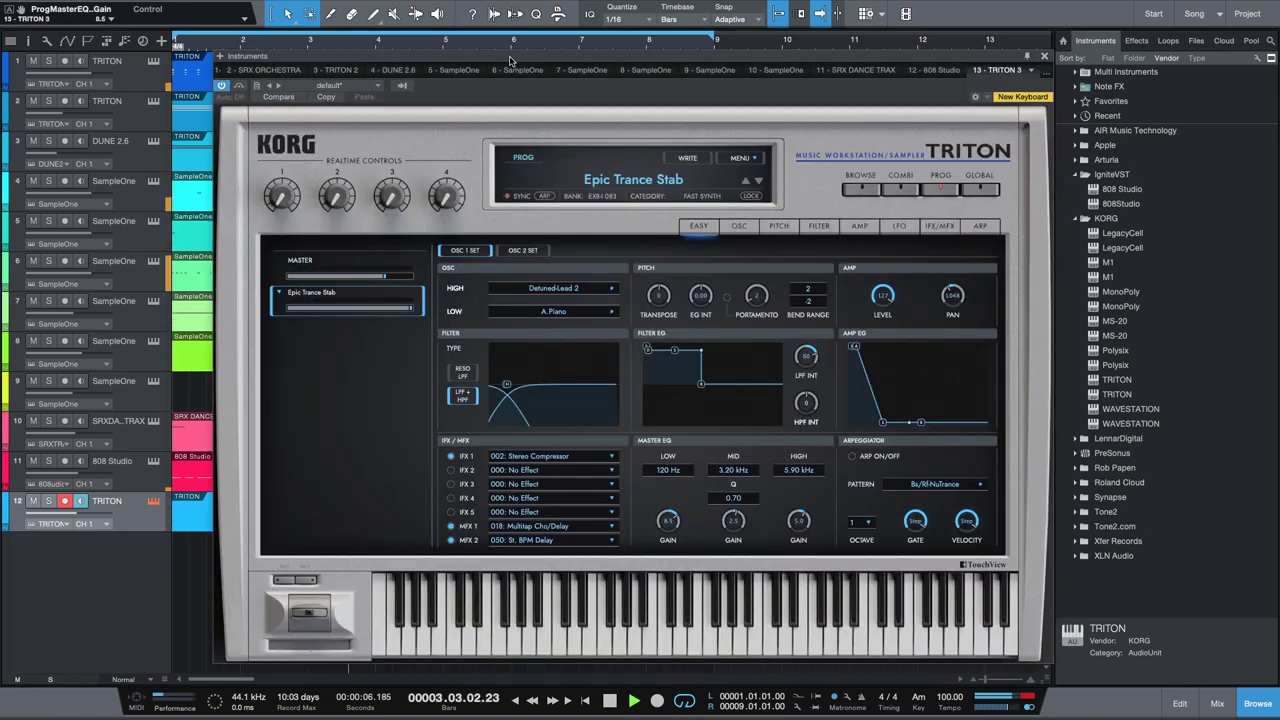
Move the TRITON instrument window off the arrangement and audition the Epic Trance Stab part from bar 2.
{"action": "left_click_drag", "start_coordinate": [510, 62], "coordinate": [796, 80]}
{"action": "key", "text": "space"}
{"action": "left_click", "coordinate": [250, 55]}
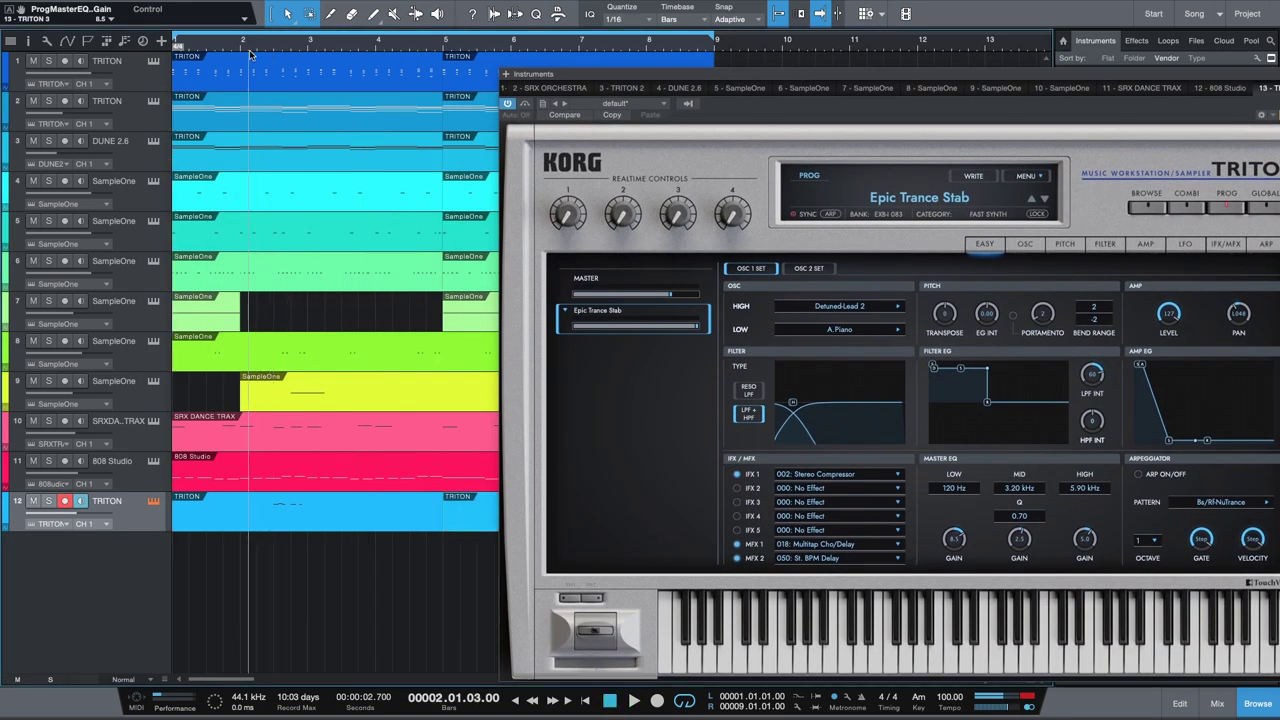
{"action": "key", "text": "space"}
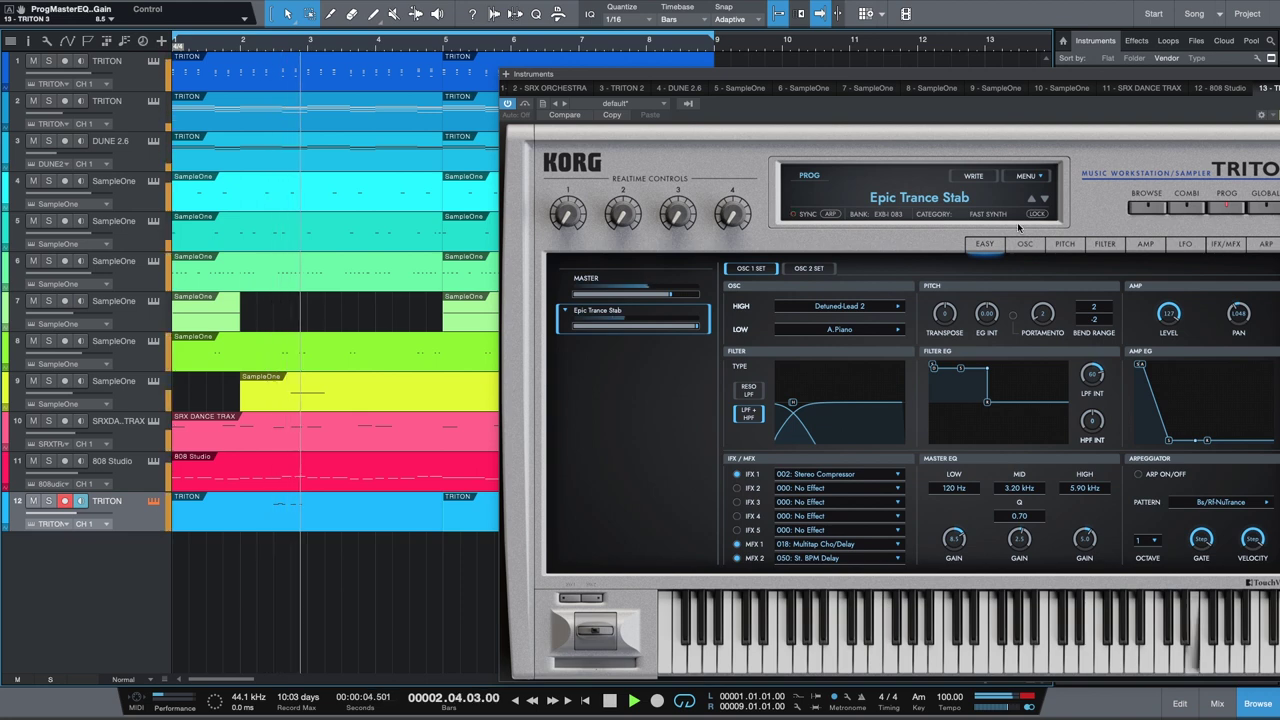
{"action": "key", "text": "space"}
Filter the TRITON program browser to the Fast Synth category, load Killer DetunSyn, and audition it with the beat.
{"action": "left_click", "coordinate": [950, 202]}
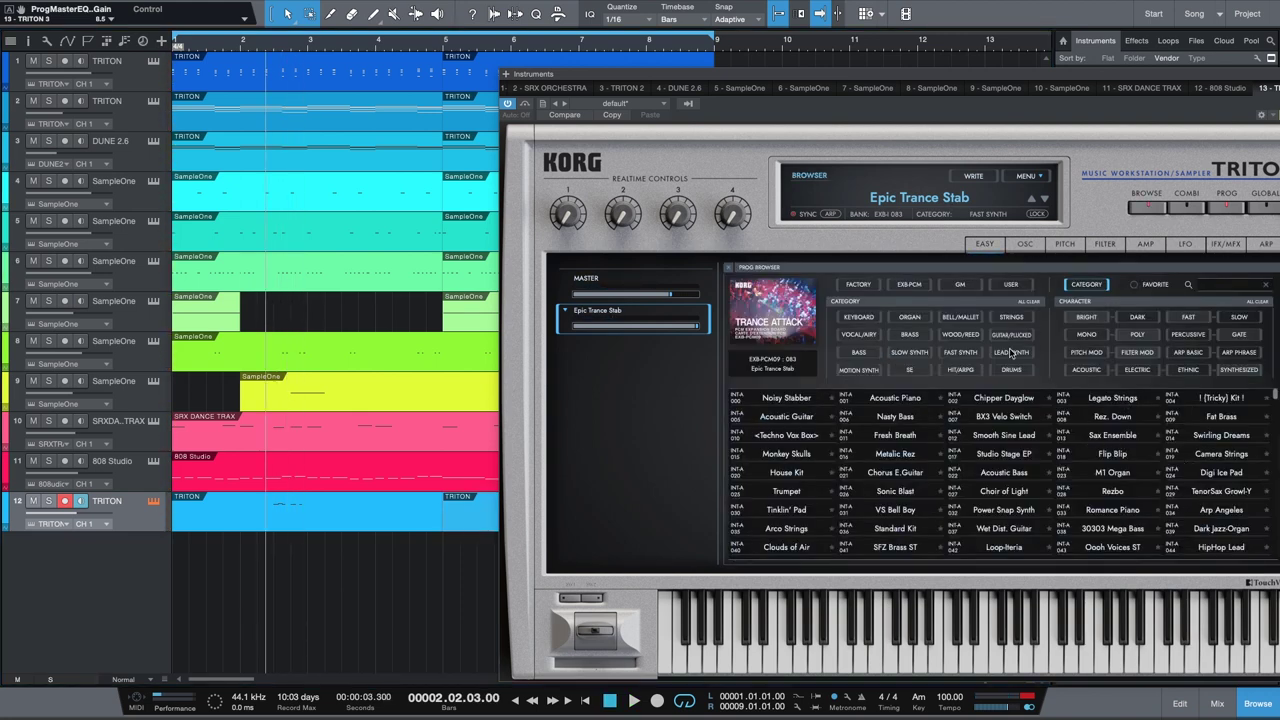
{"action": "left_click", "coordinate": [961, 353]}
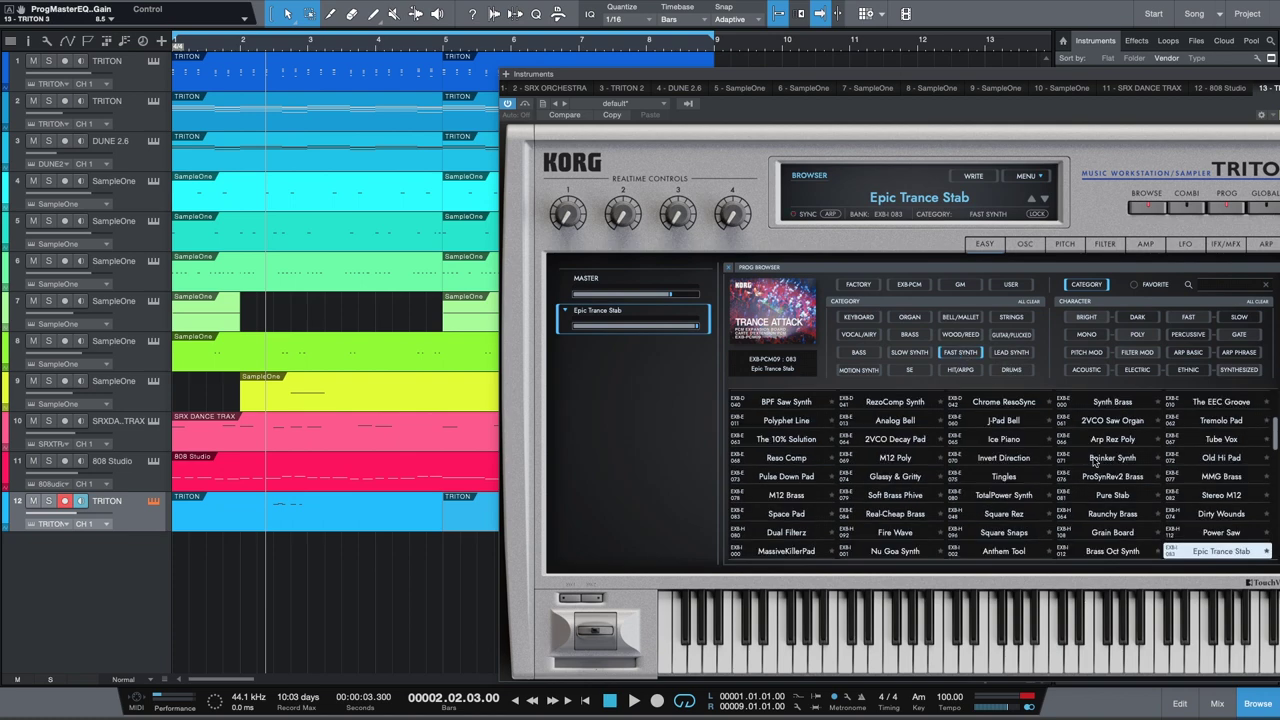
{"action": "scroll", "coordinate": [1275, 438], "scroll_direction": "down", "scroll_amount": 5}
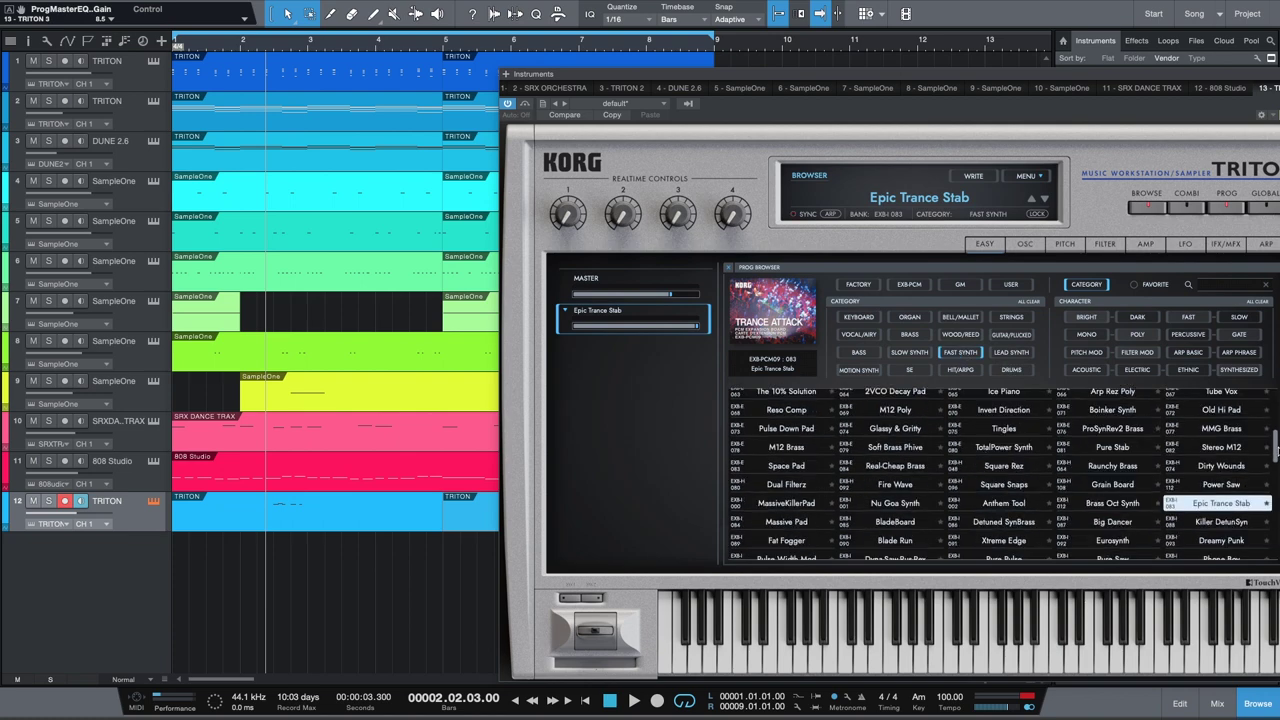
{"action": "left_click", "coordinate": [1225, 430]}
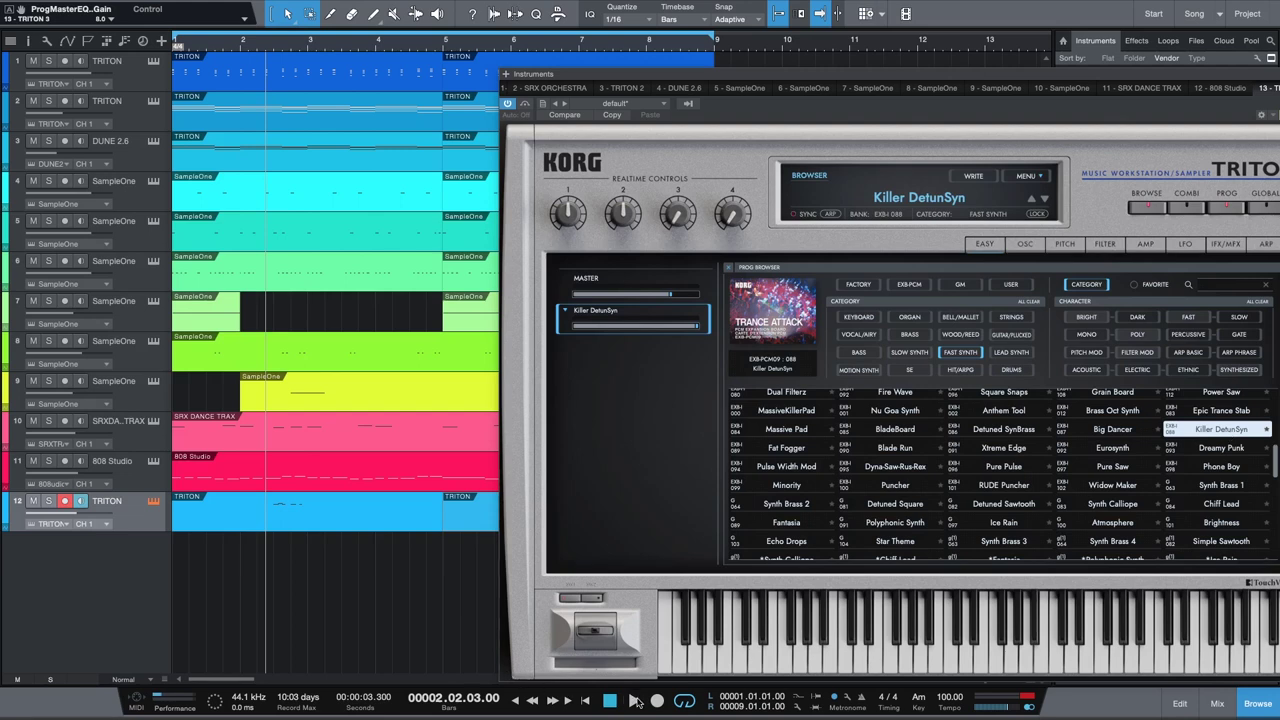
{"action": "left_click", "coordinate": [635, 701]}
{"action": "key", "text": "space"}
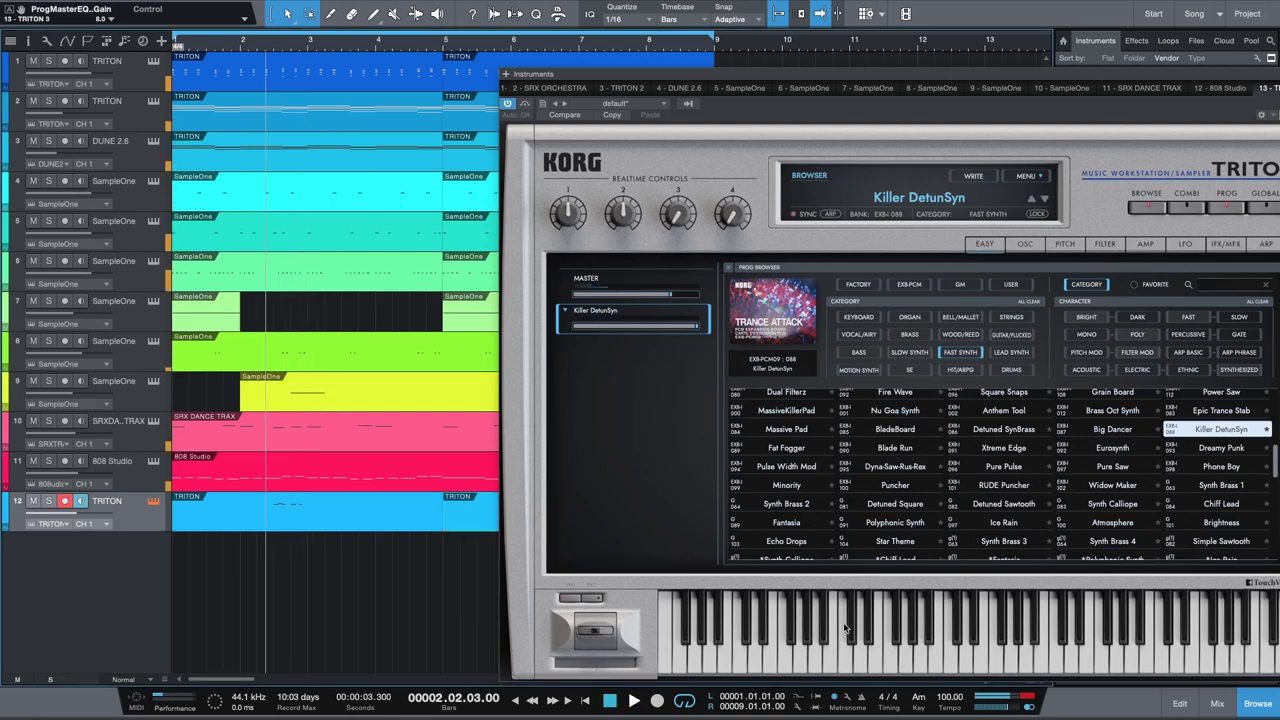
Try the Synth Brass 1 and RUDE Puncher programs on the TRITON part during playback.
{"action": "left_click", "coordinate": [1245, 485]}
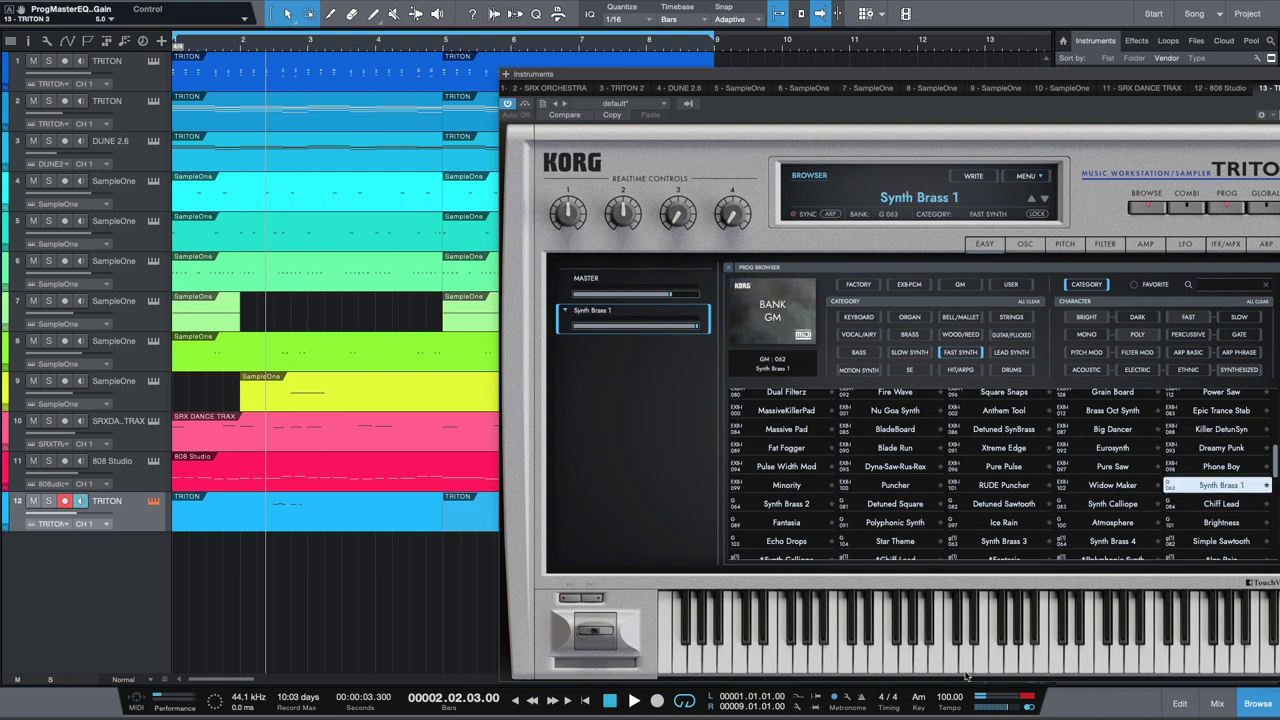
{"action": "left_click", "coordinate": [635, 701]}
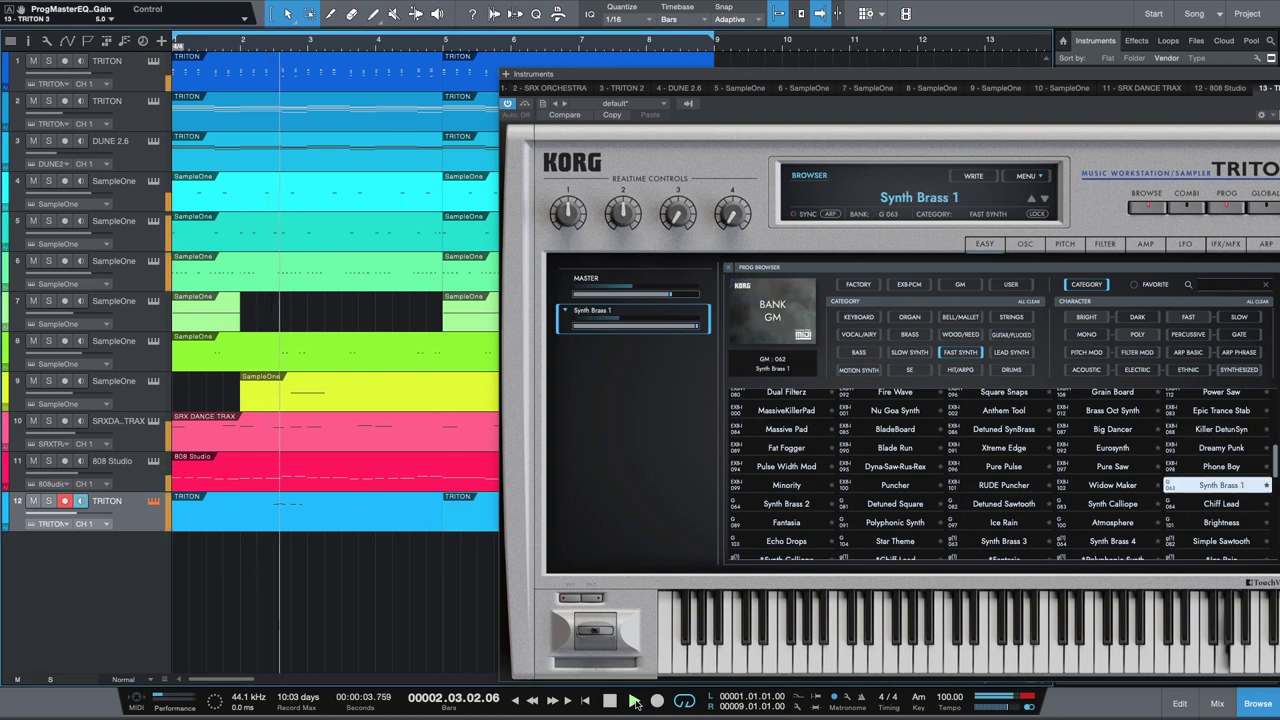
{"action": "left_click", "coordinate": [996, 487]}
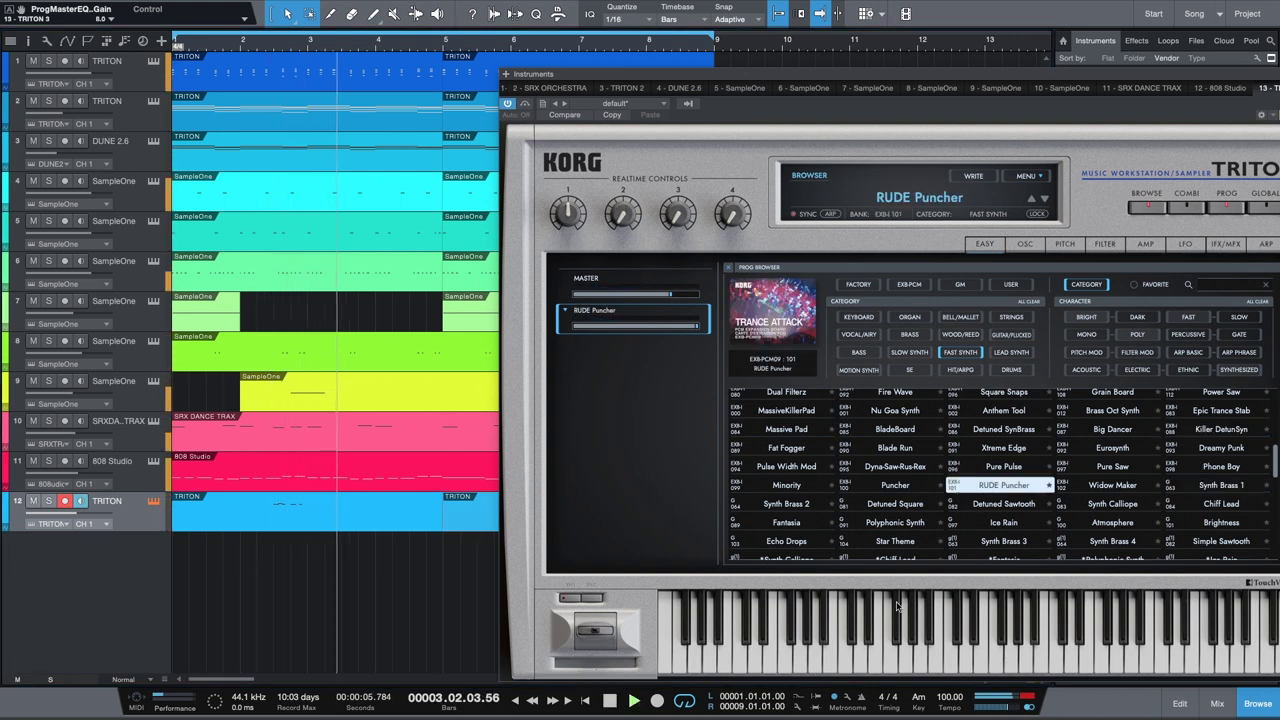
{"action": "left_click", "coordinate": [609, 701]}
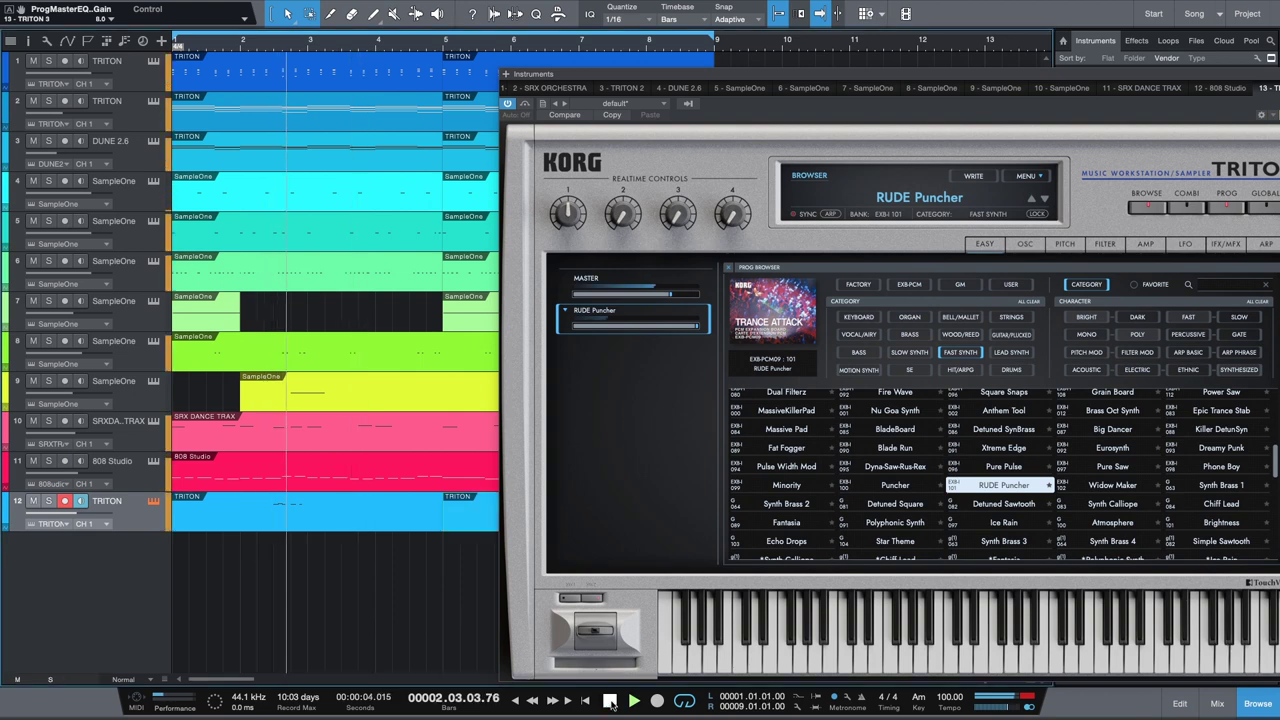
{"action": "left_click", "coordinate": [609, 701]}
Load the Polyphonic Synth program in the TRITON and audition it with the beat.
{"action": "left_click", "coordinate": [872, 522]}
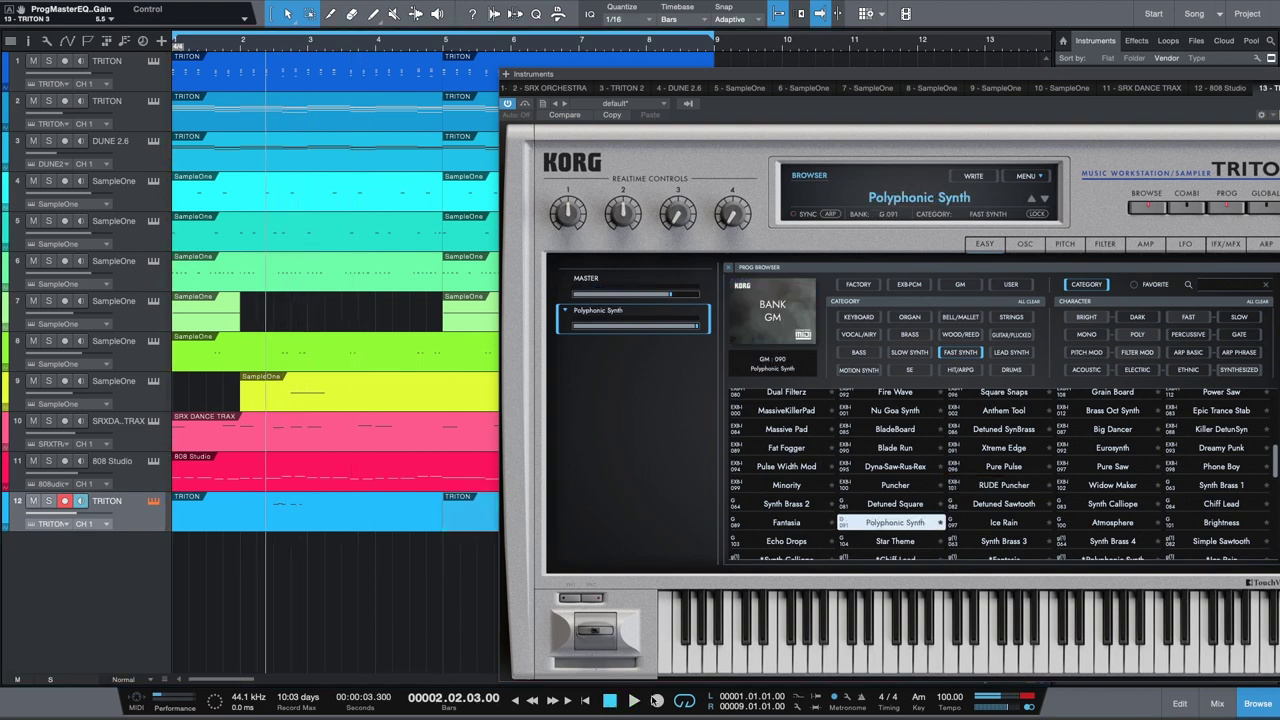
{"action": "left_click", "coordinate": [633, 701]}
{"action": "key", "text": "space"}
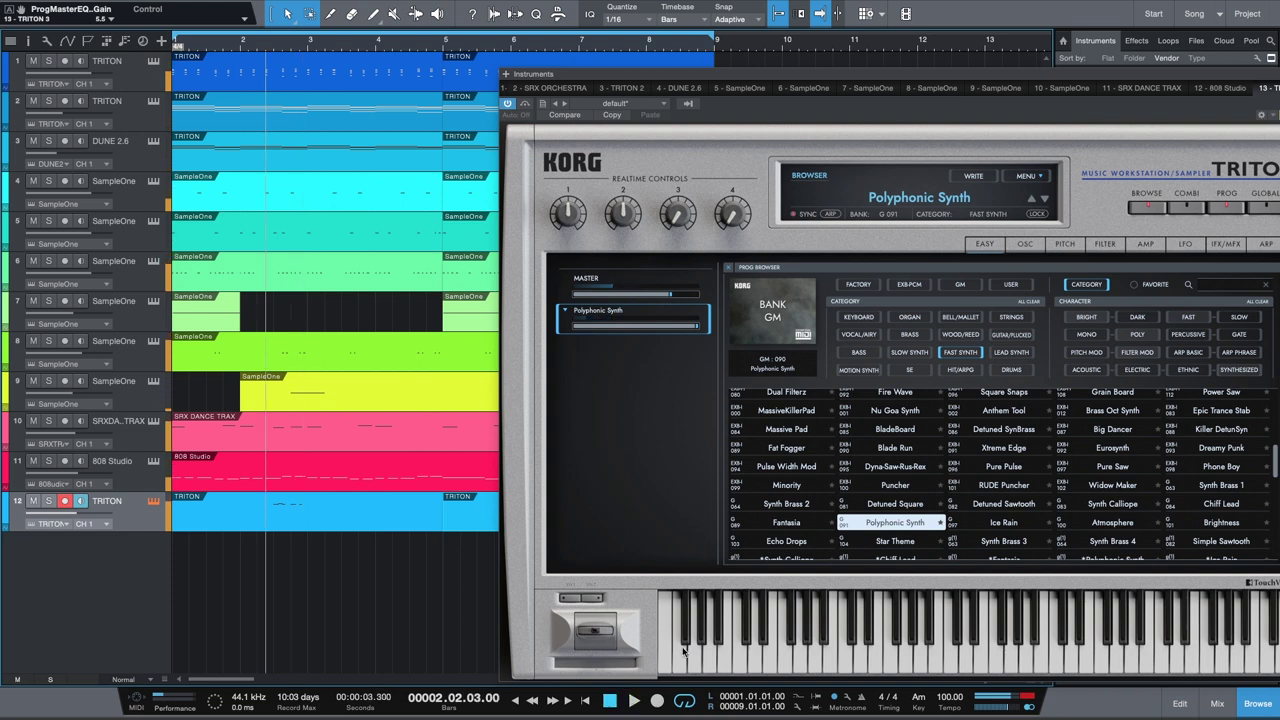
Load the Fantasia program in the TRITON and audition it with the beat.
{"action": "left_click", "coordinate": [765, 519]}
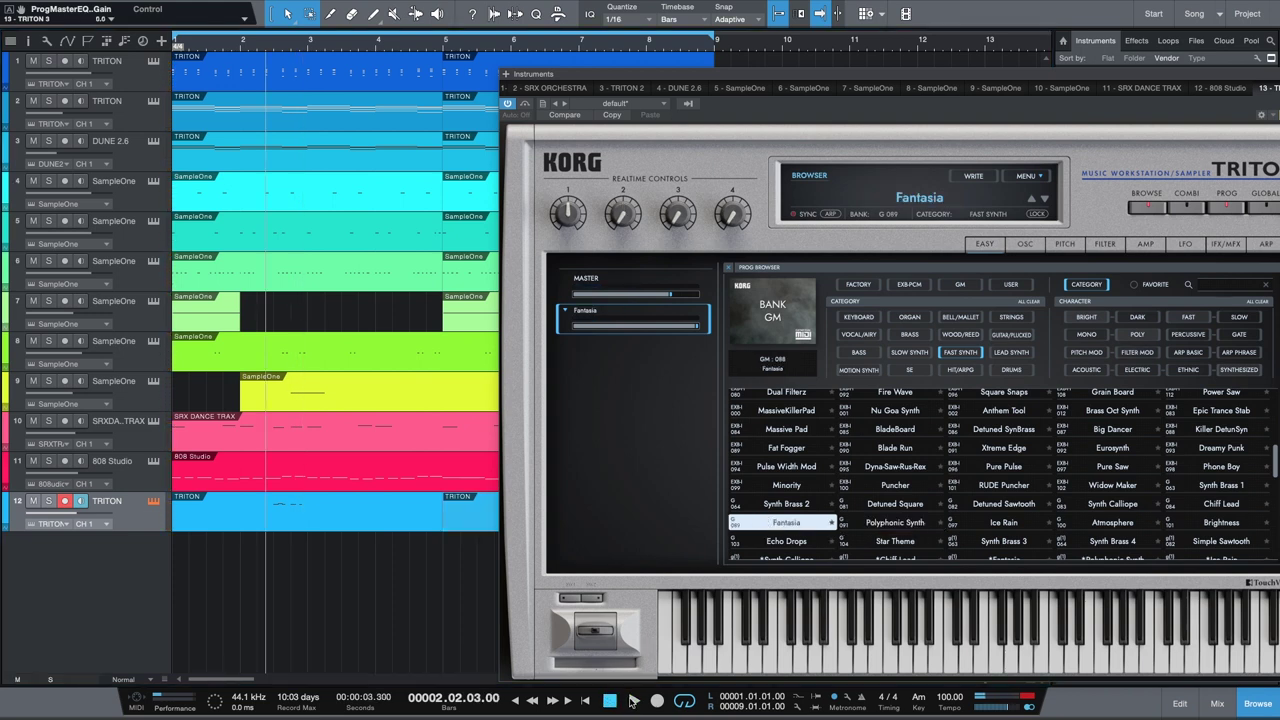
{"action": "left_click", "coordinate": [633, 701]}
{"action": "key", "text": "space"}
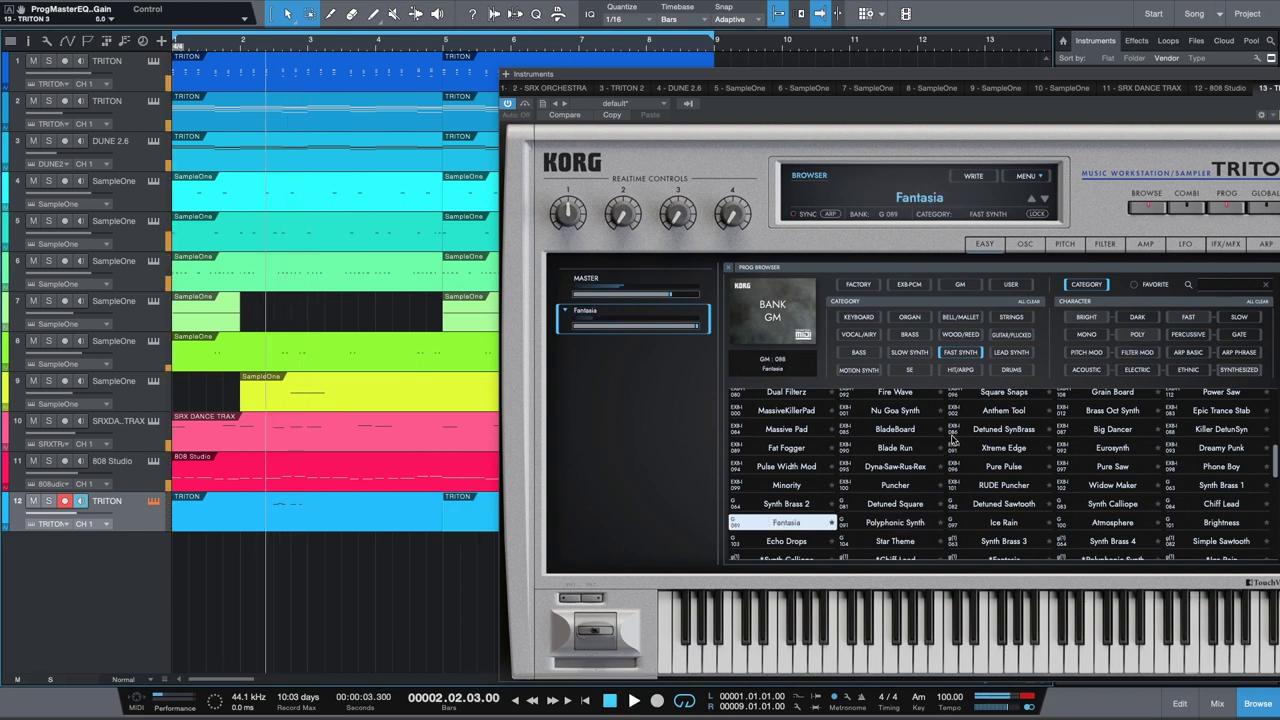
Filter the TRITON program browser to the Guitar/Plucked category, load Joystick Gtr(-Y), and audition it with the beat.
{"action": "left_click", "coordinate": [1012, 335]}
{"action": "left_click", "coordinate": [790, 528]}
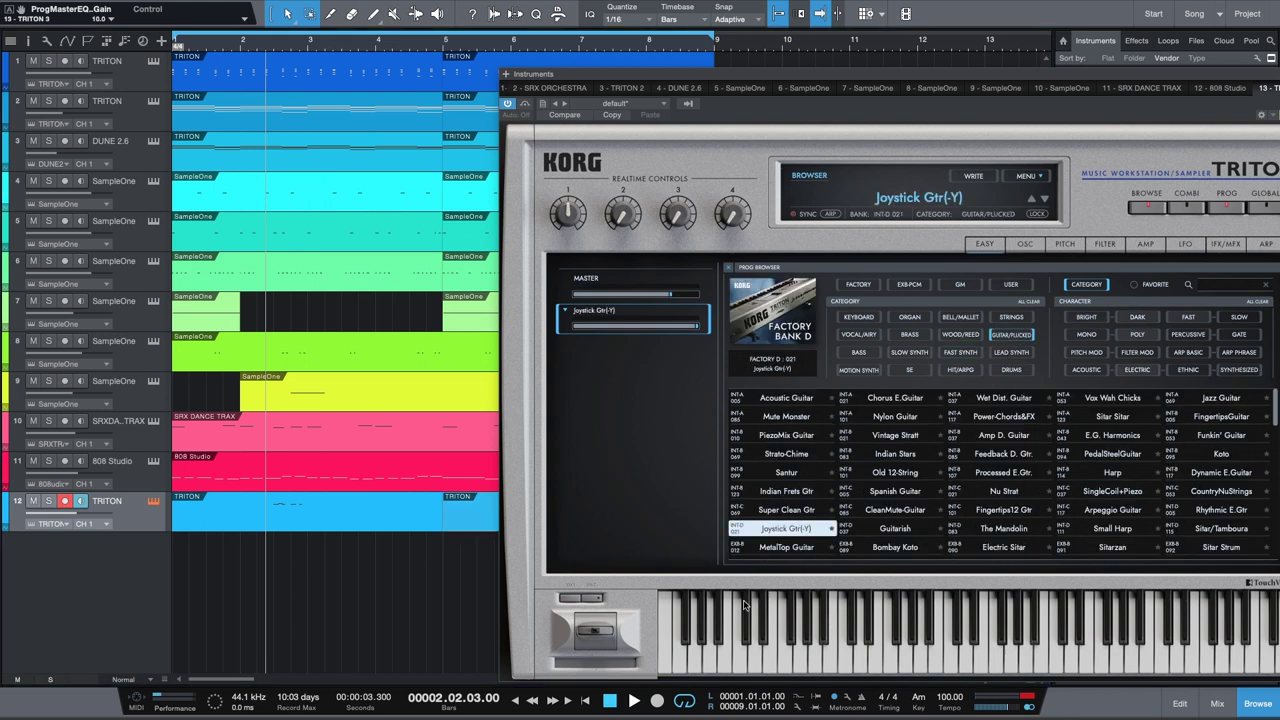
{"action": "left_click", "coordinate": [633, 701]}
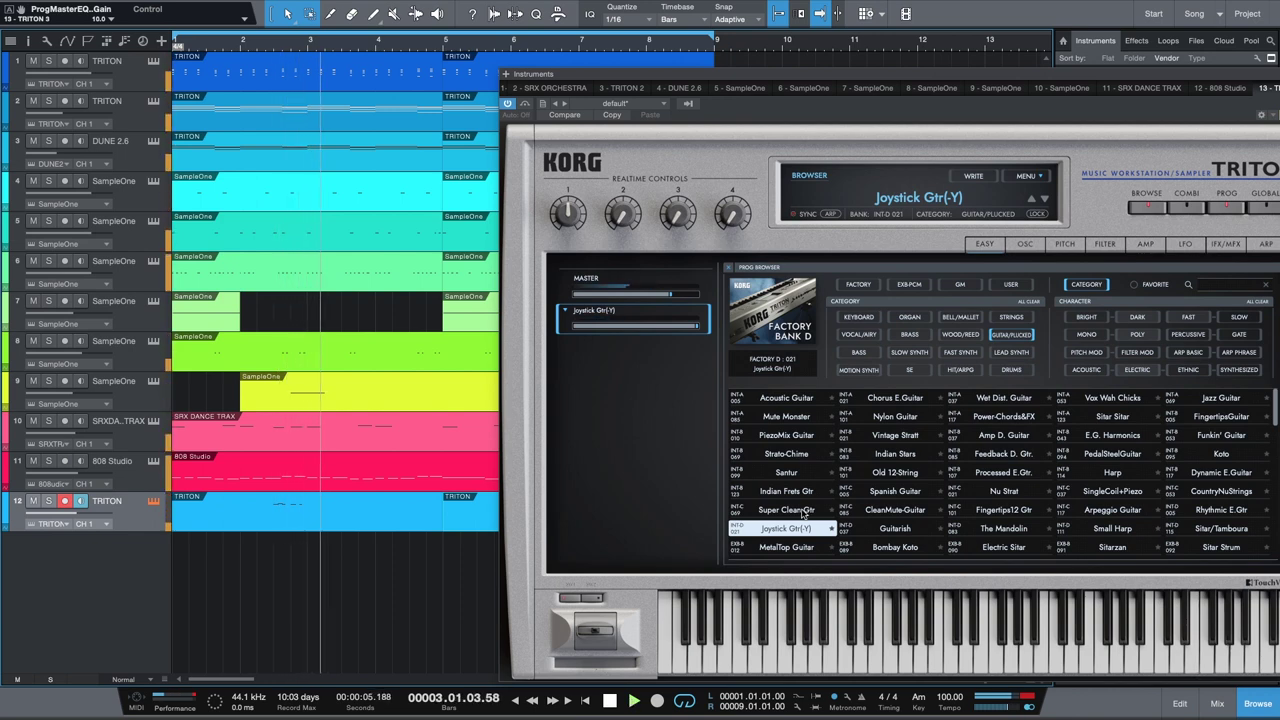
{"action": "key", "text": "space"}
Try the Indian Stars and Super Clean Gtr programs on the TRITON part during playback.
{"action": "left_click", "coordinate": [908, 455]}
{"action": "left_click", "coordinate": [633, 701]}
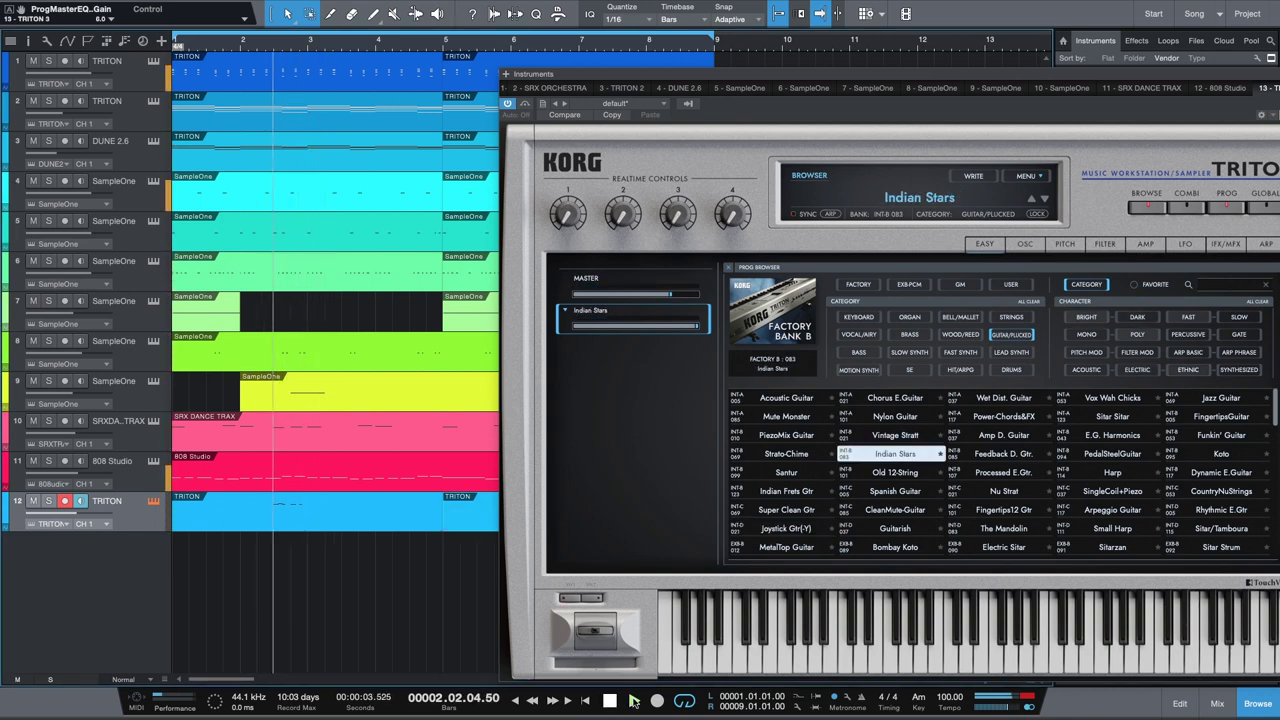
{"action": "key", "text": "space"}
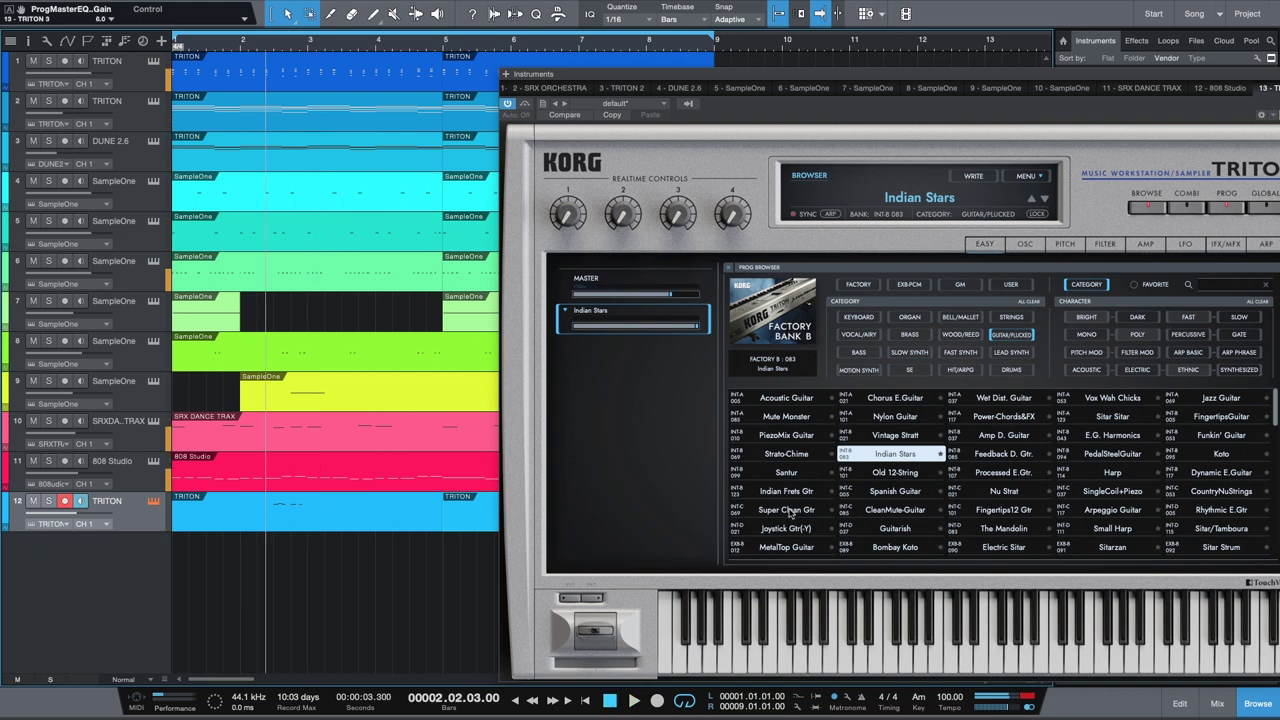
{"action": "left_click", "coordinate": [786, 510]}
{"action": "left_click", "coordinate": [636, 704]}
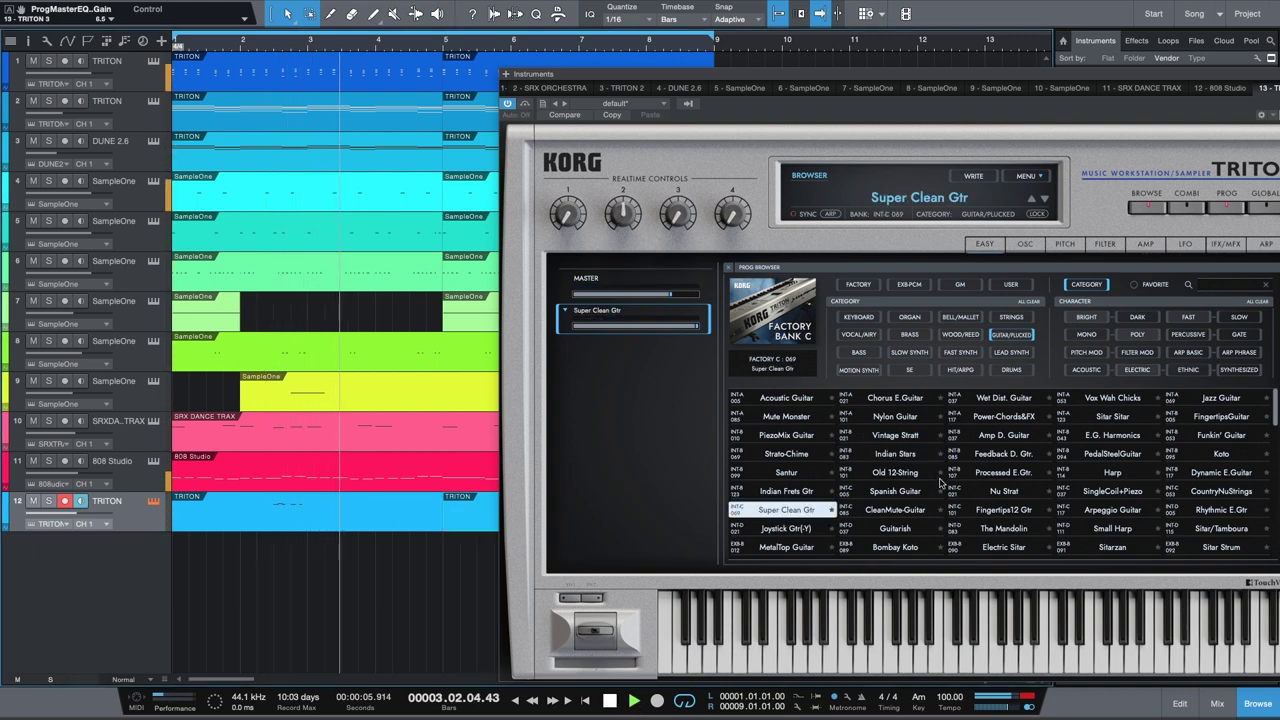
Load the Small Harp program in the TRITON and mute the SRX DANCE TRAX track 10 during playback.
{"action": "left_click", "coordinate": [1112, 528]}
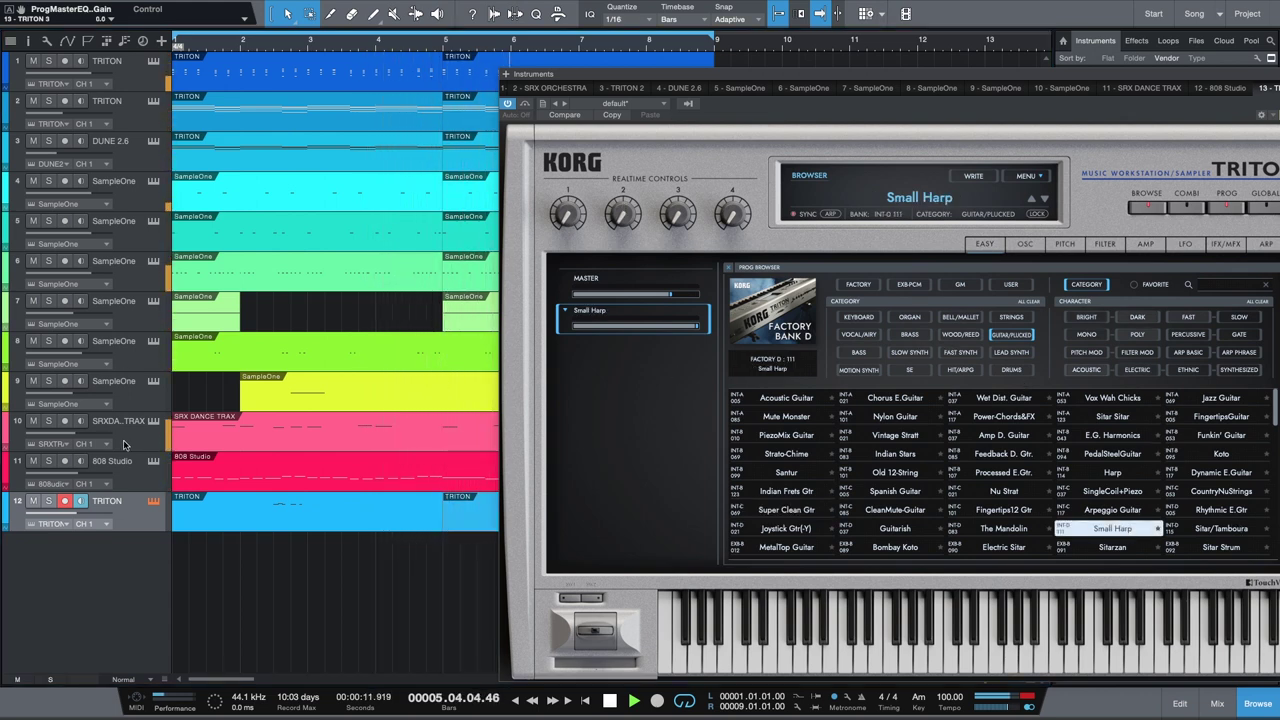
{"action": "left_click", "coordinate": [33, 421]}
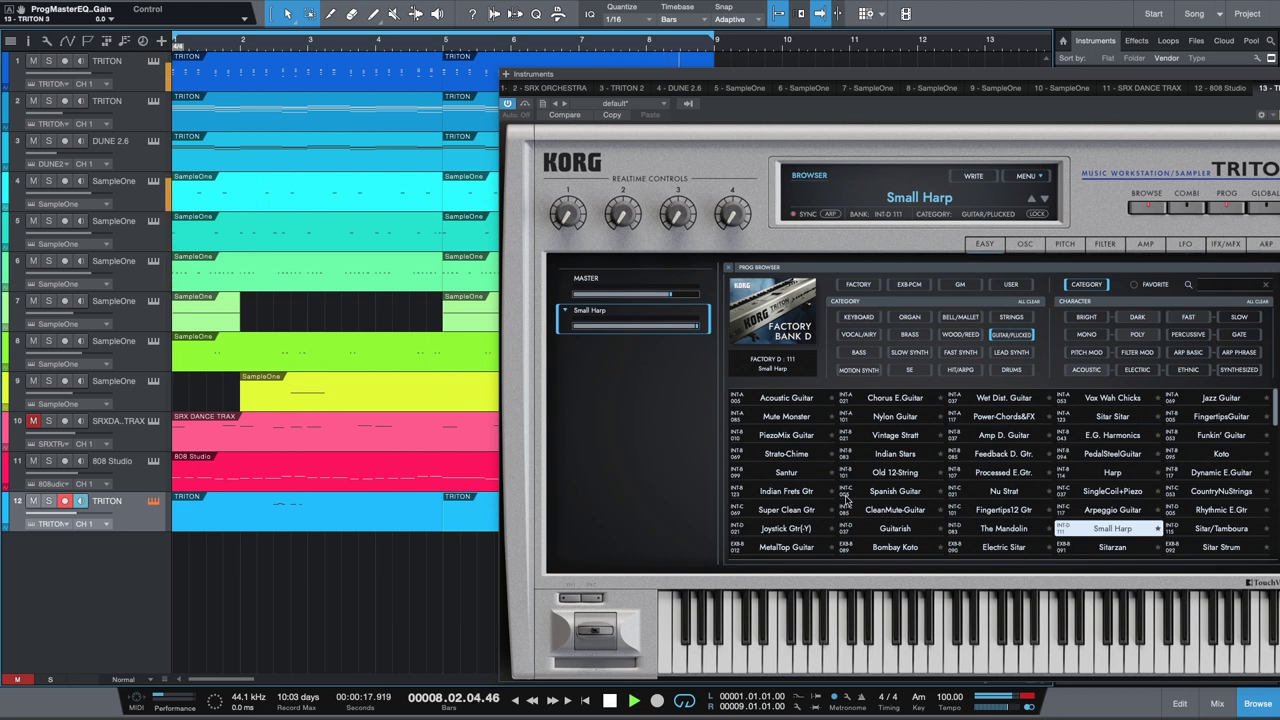
Filter the TRITON program browser to the Slow Synth category and audition Freedom Pad and That Heaven Vibe.
{"action": "left_click", "coordinate": [912, 352]}
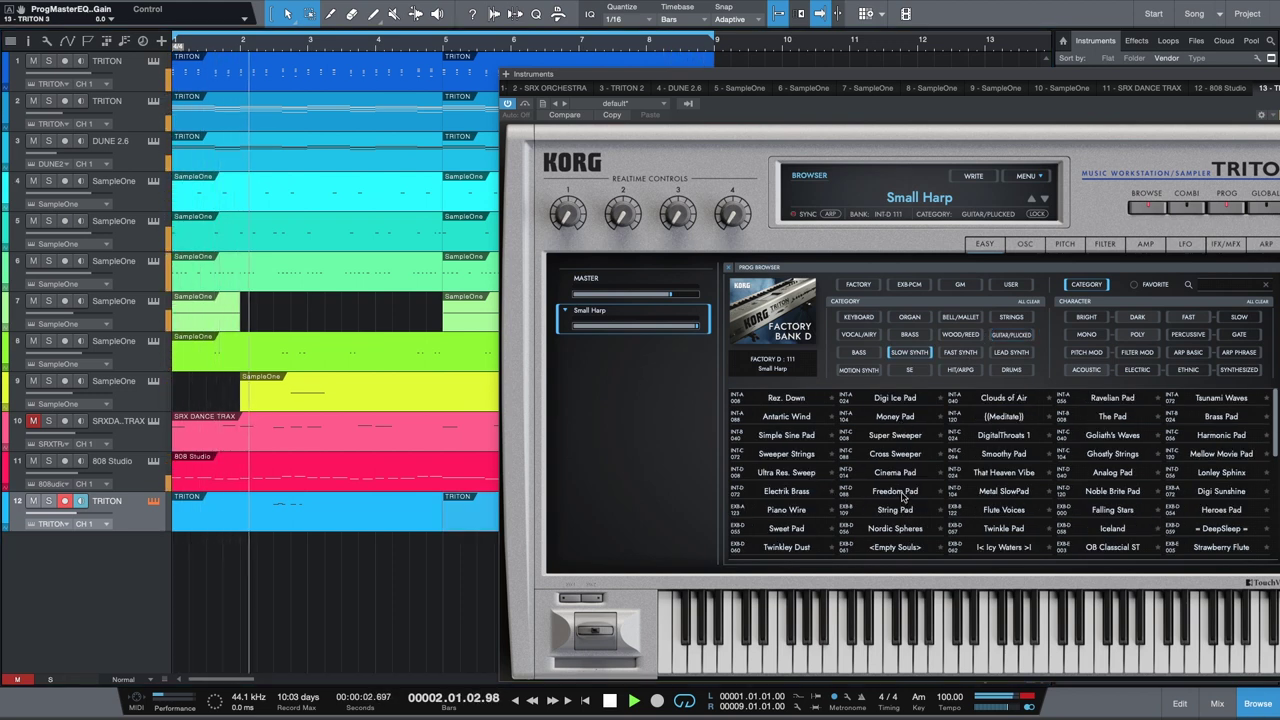
{"action": "left_click", "coordinate": [903, 497]}
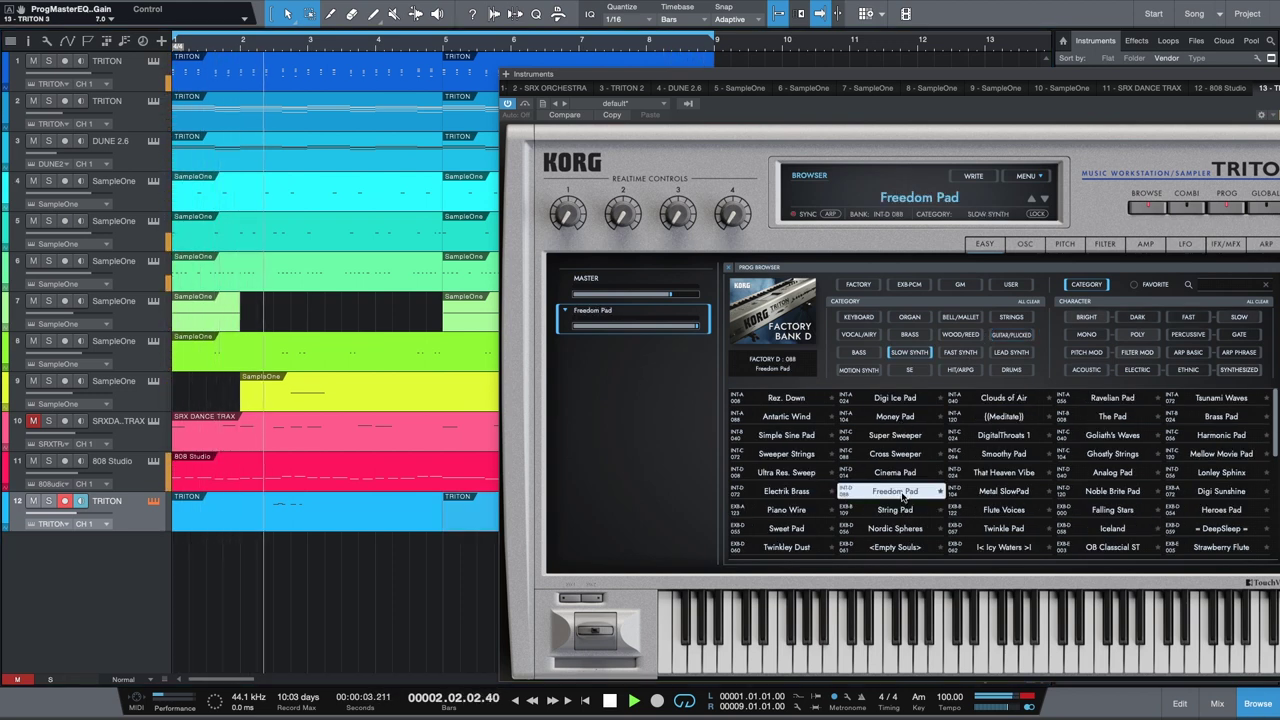
{"action": "left_click", "coordinate": [961, 476]}
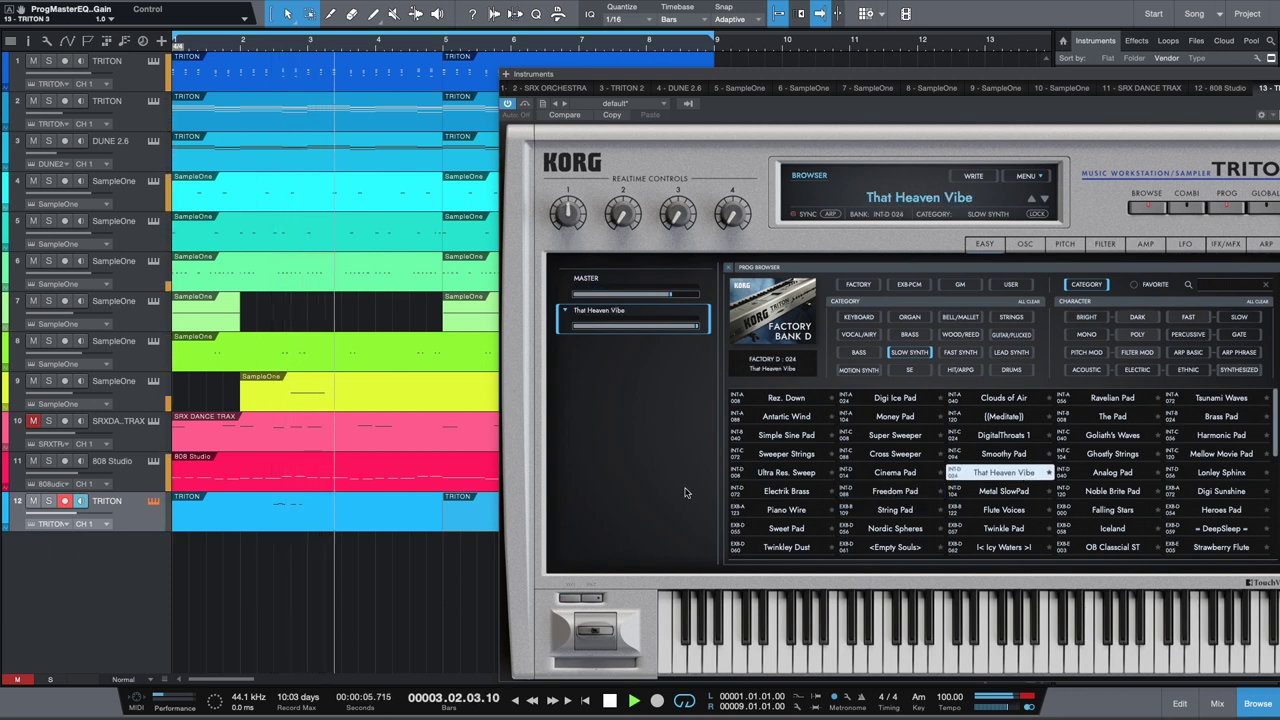
{"action": "left_click", "coordinate": [253, 42]}
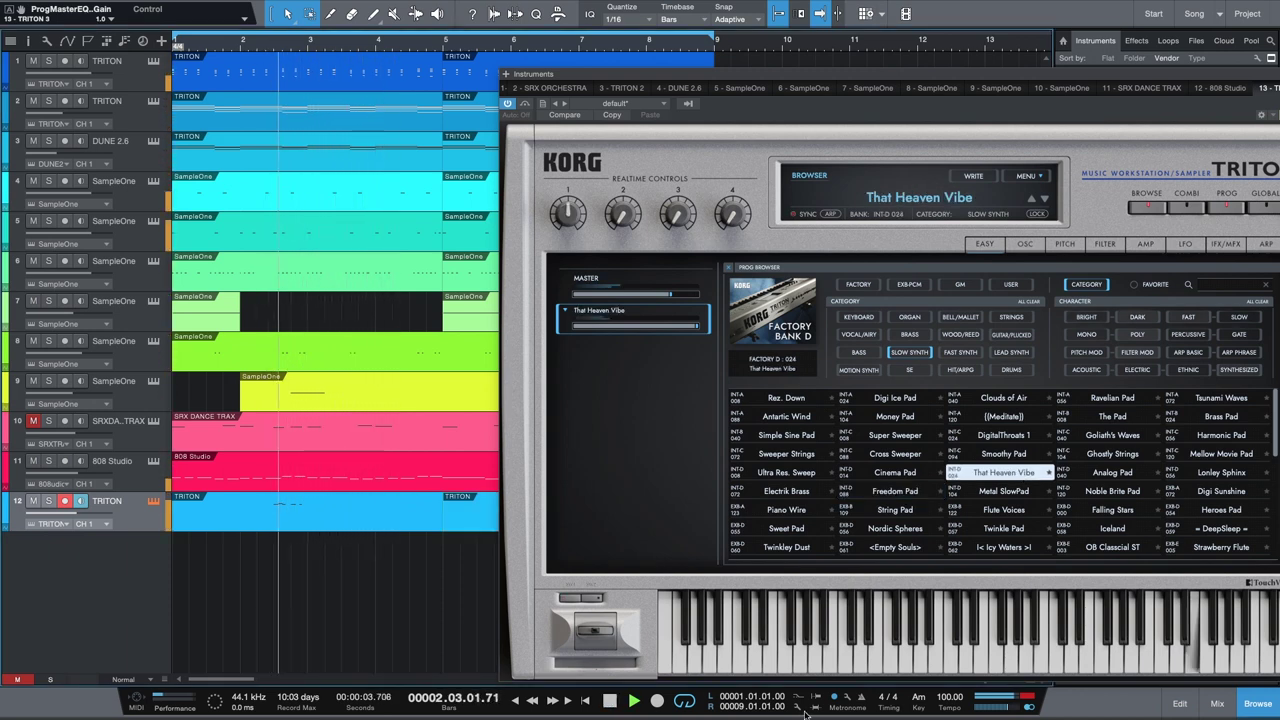
Try the Noble Brite Pad and Digi Sunshine programs on the TRITON part, restarting playback for each.
{"action": "key", "text": "space"}
{"action": "left_click", "coordinate": [1112, 491]}
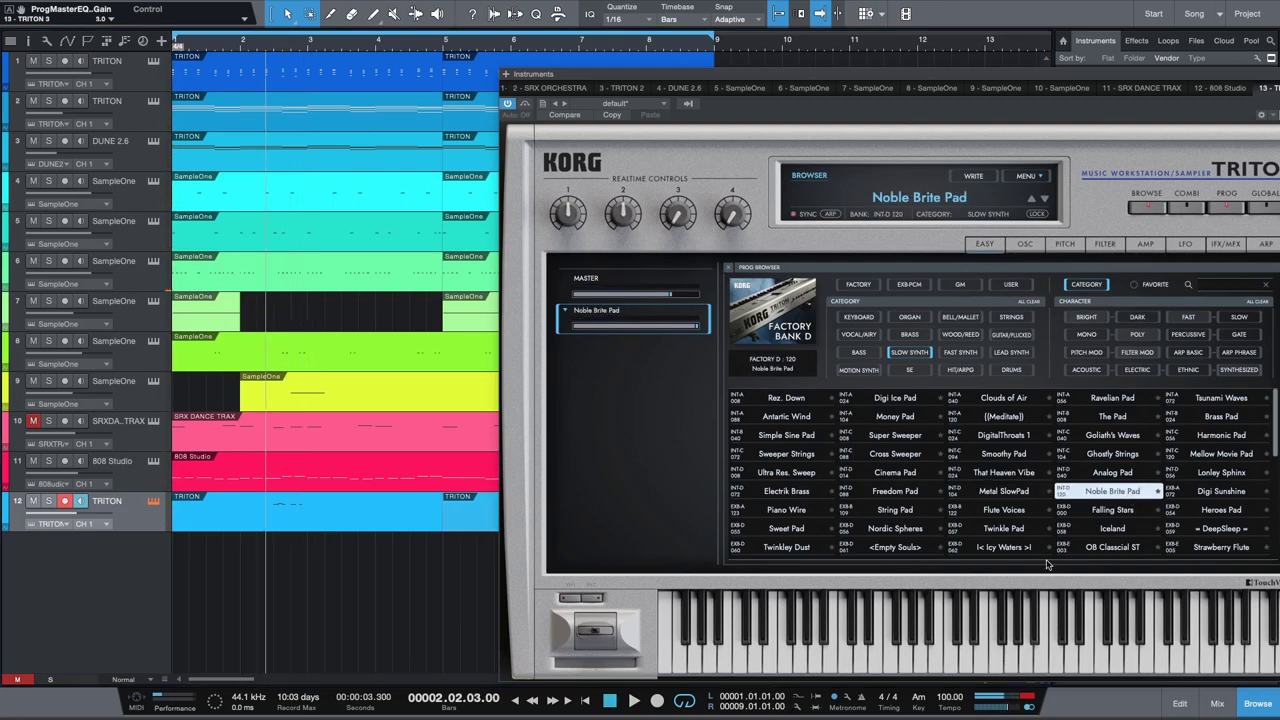
{"action": "left_click", "coordinate": [636, 702]}
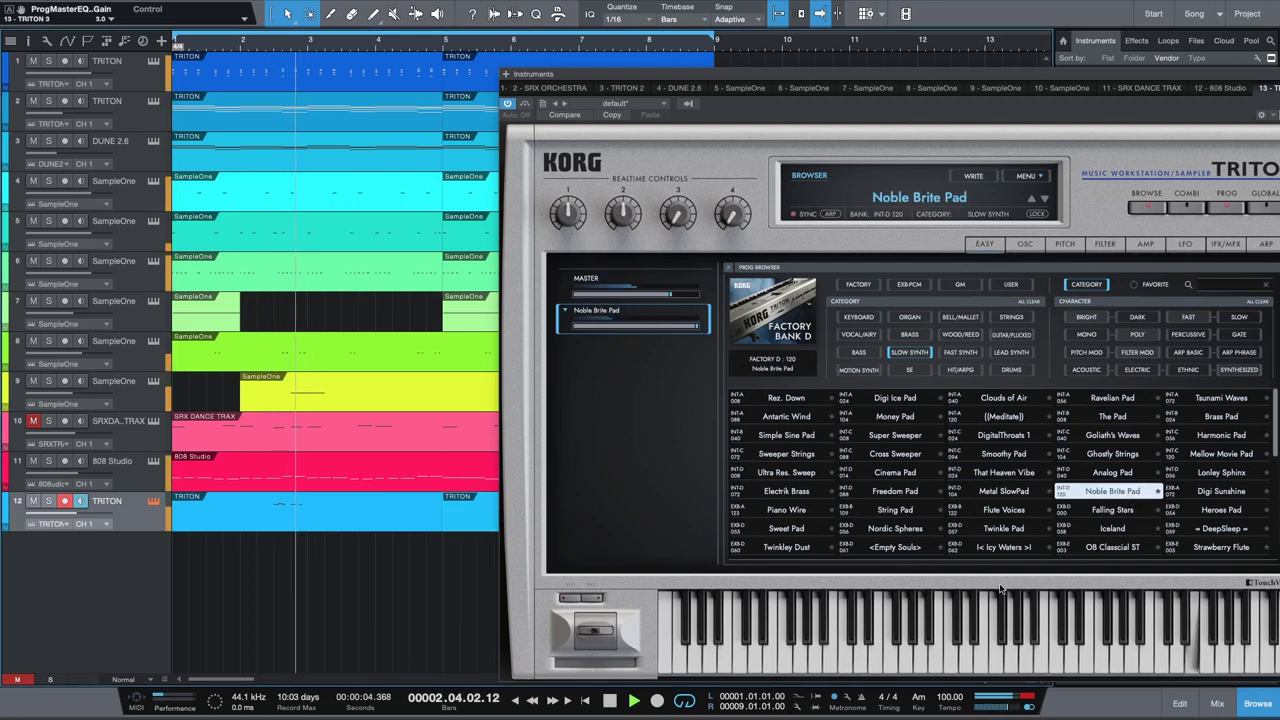
{"action": "left_click", "coordinate": [1221, 491]}
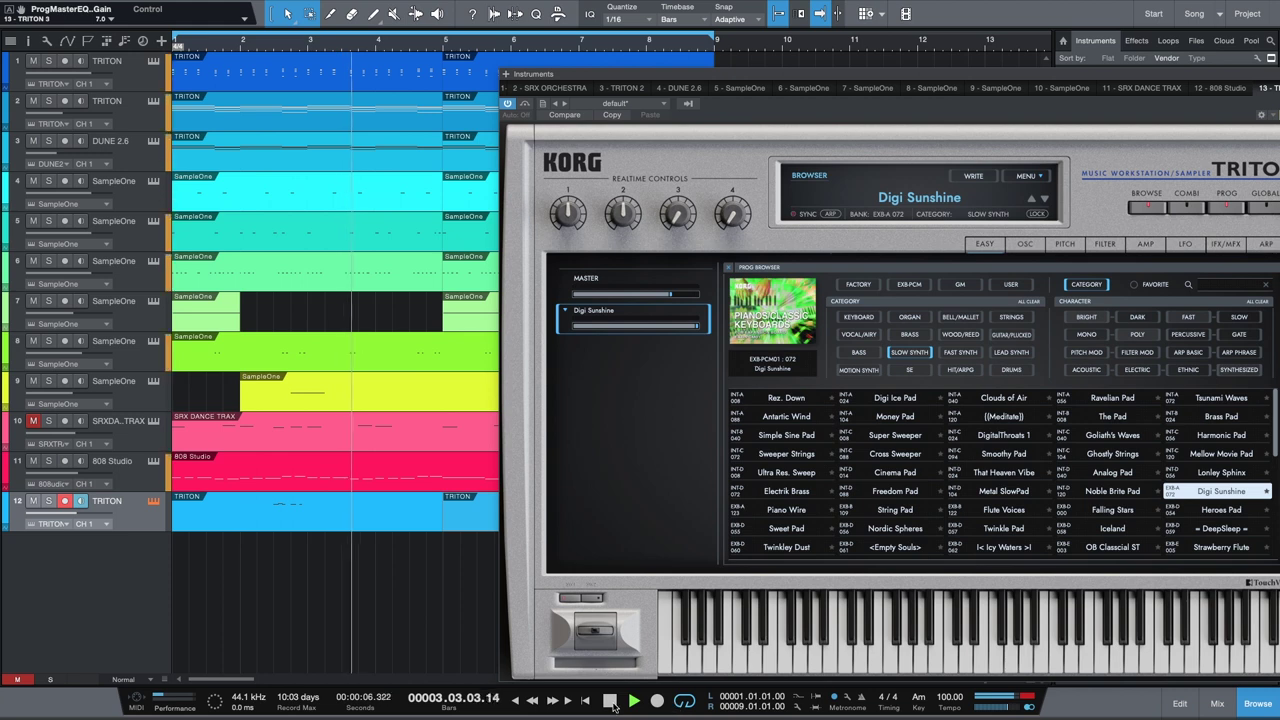
{"action": "left_click", "coordinate": [612, 702]}
{"action": "left_click", "coordinate": [634, 702]}
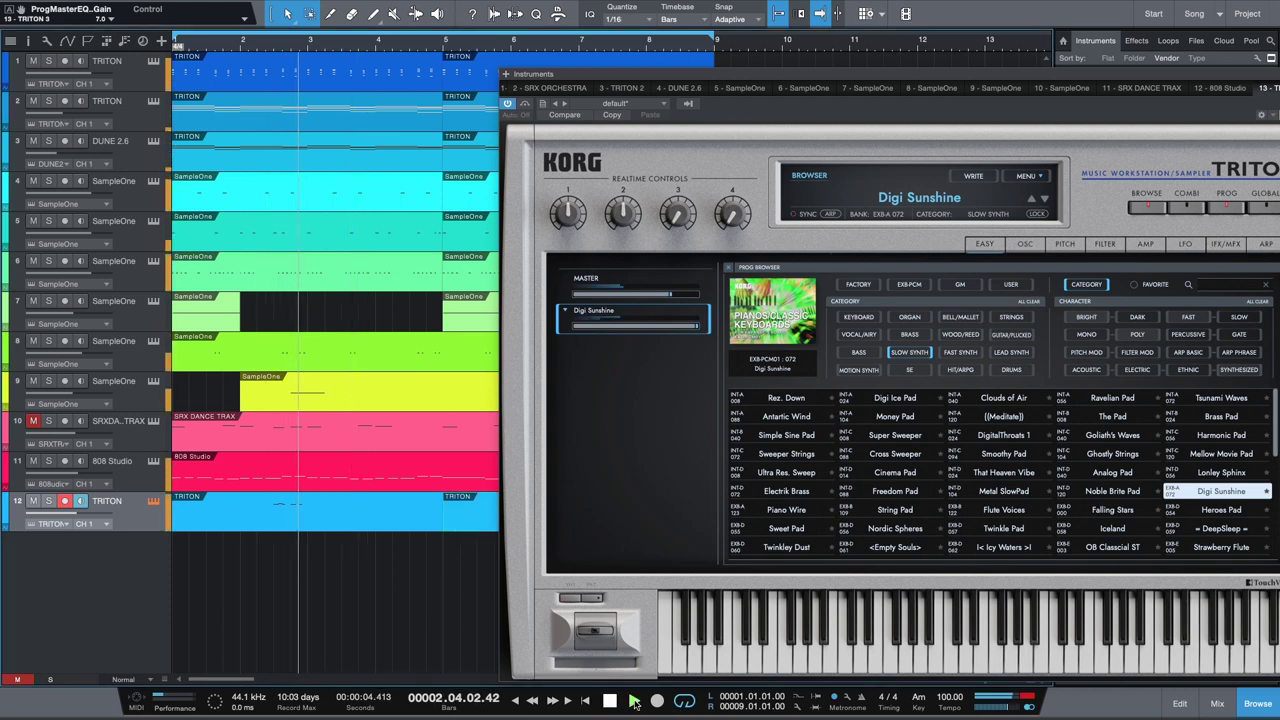
Audition the Brass Pad and Harmonic Pad programs on the TRITON part with the beat.
{"action": "left_click", "coordinate": [1223, 417]}
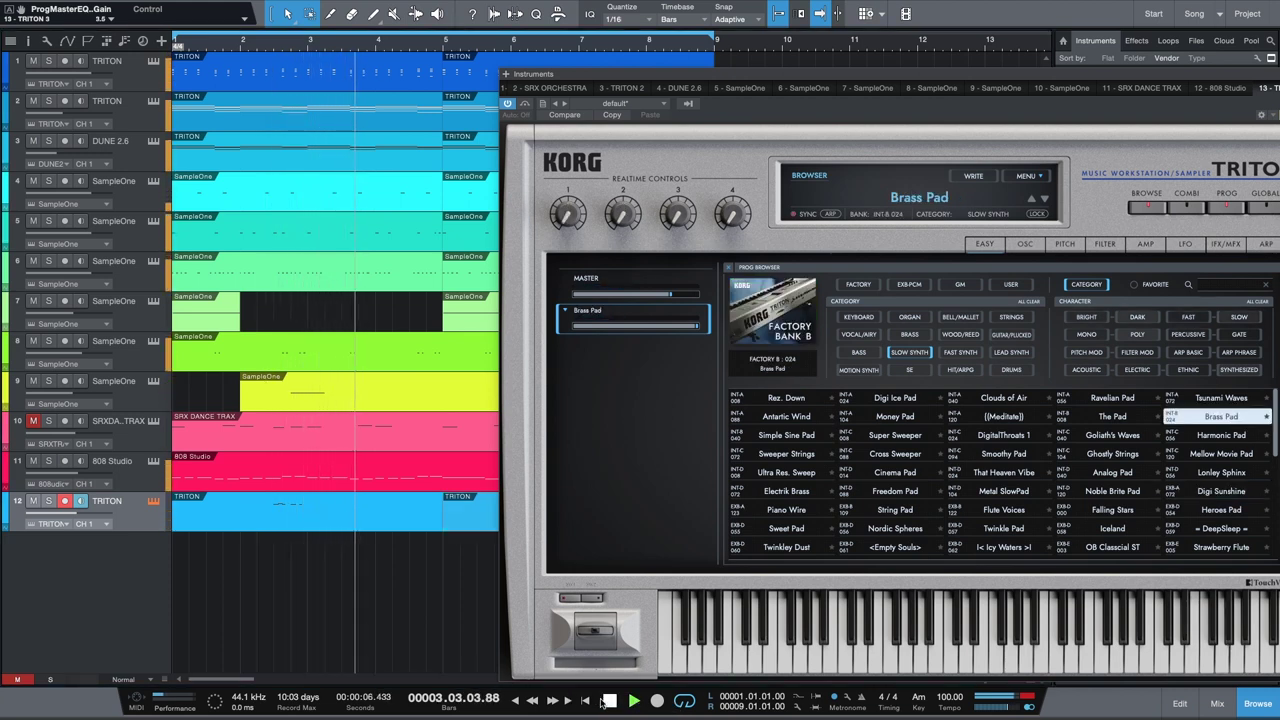
{"action": "left_click", "coordinate": [612, 702]}
{"action": "left_click", "coordinate": [634, 702]}
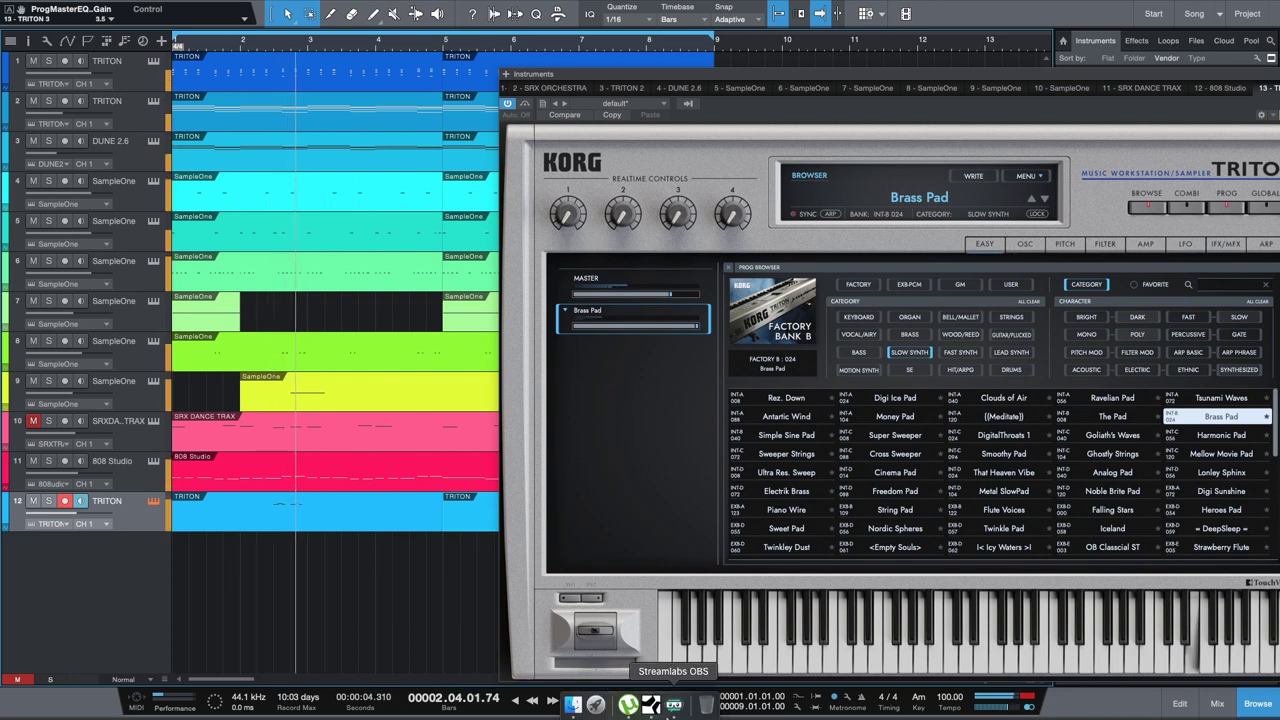
{"action": "left_click", "coordinate": [1210, 436]}
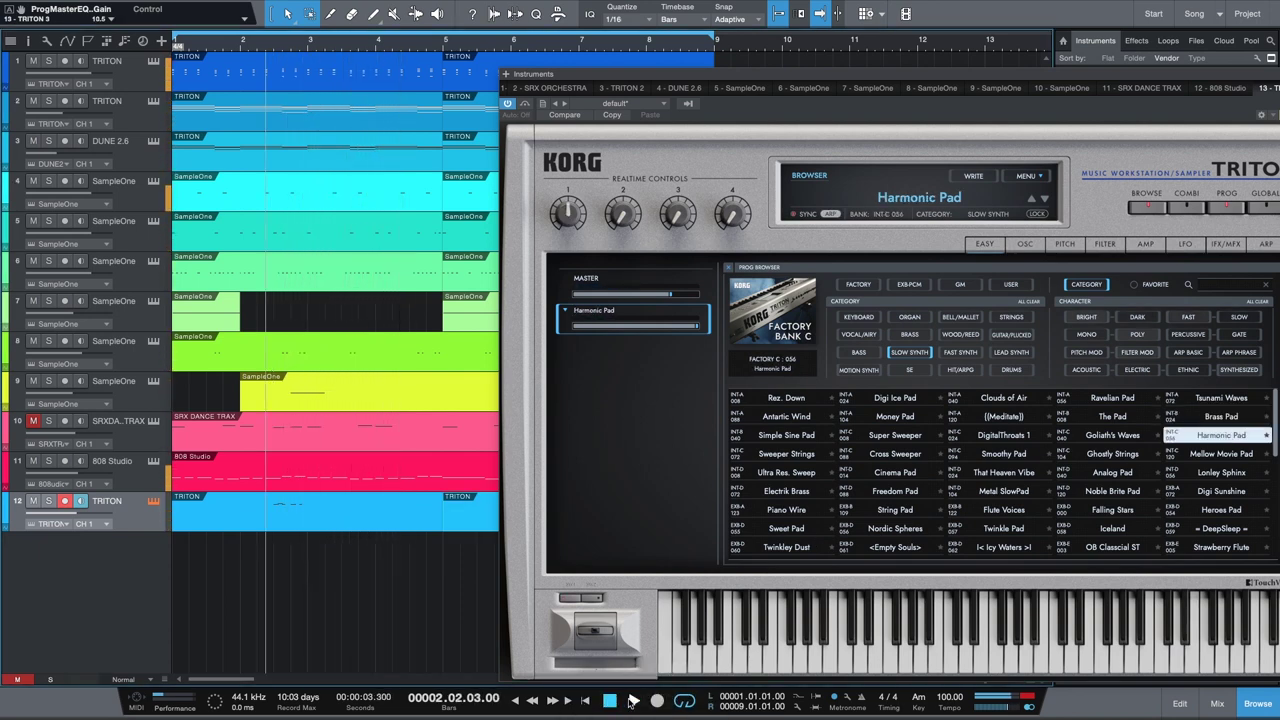
{"action": "left_click", "coordinate": [633, 700]}
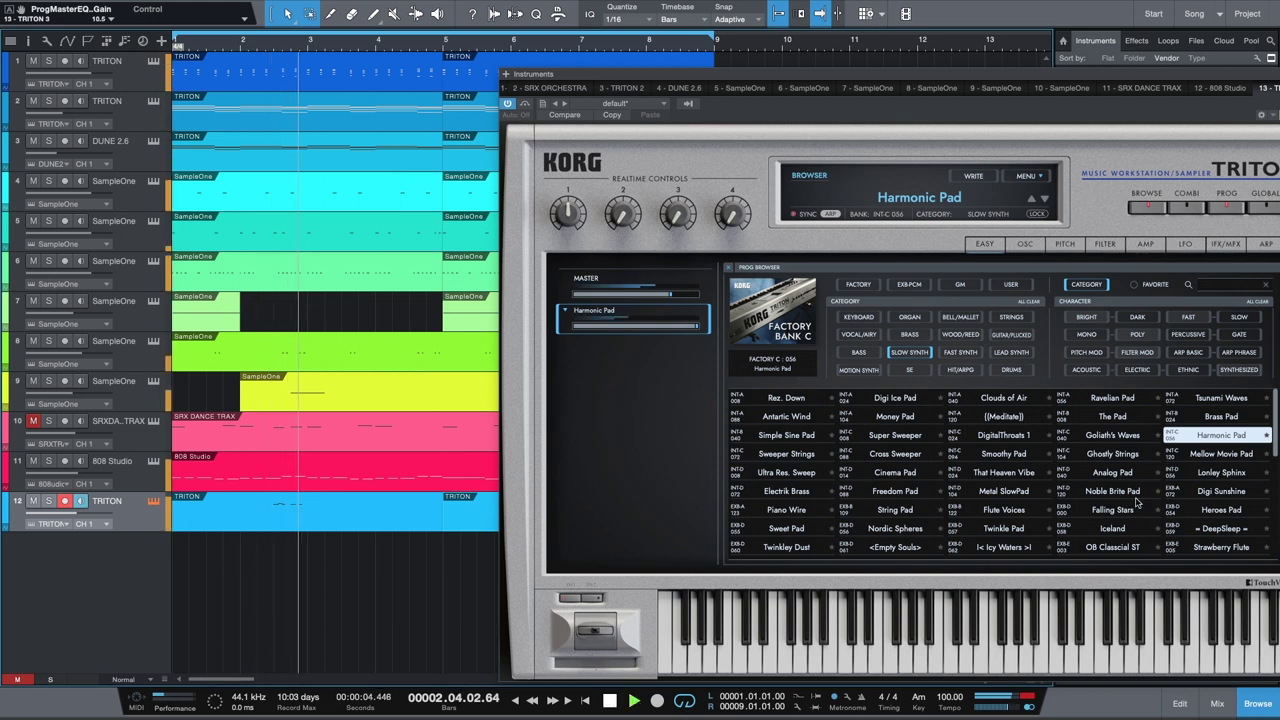
Audition Heroes Pad and the GM (1) bank's *Sound Track program on the TRITON part.
{"action": "left_click", "coordinate": [1215, 510]}
{"action": "left_click", "coordinate": [609, 700]}
{"action": "left_click", "coordinate": [633, 700]}
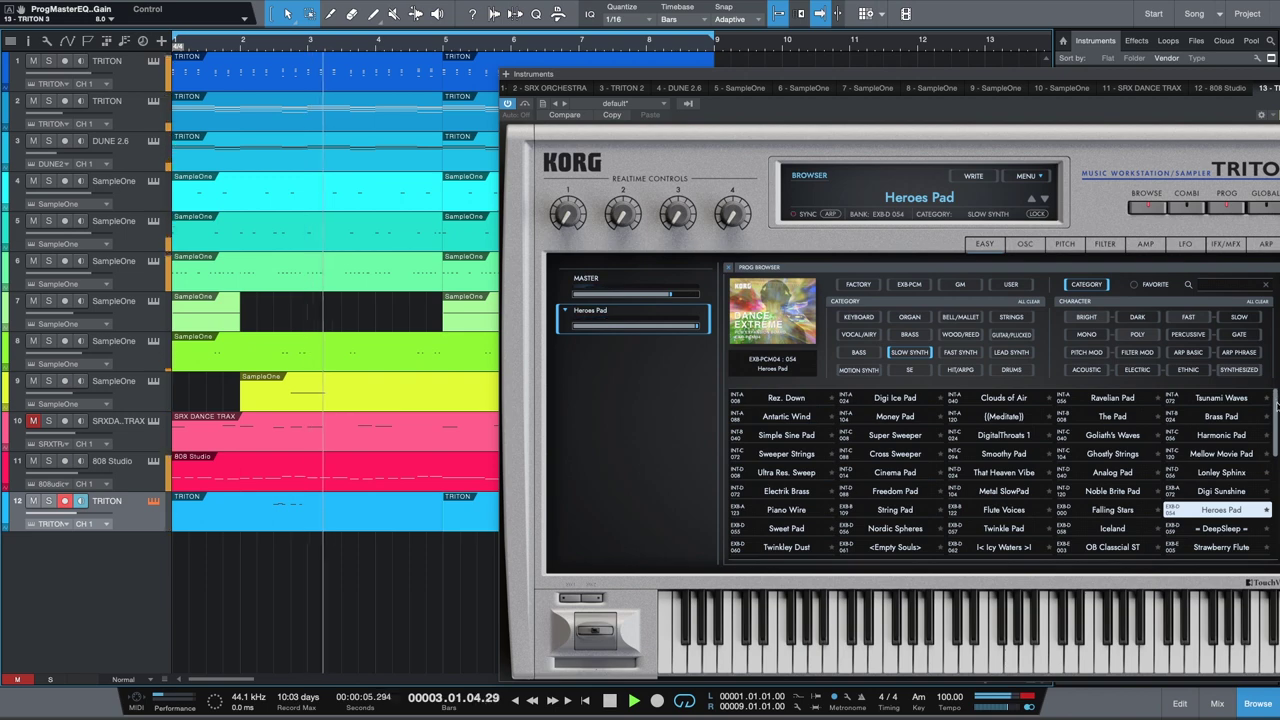
{"action": "scroll", "coordinate": [1262, 484], "scroll_direction": "down", "scroll_amount": 5}
{"action": "left_click", "coordinate": [1258, 482]}
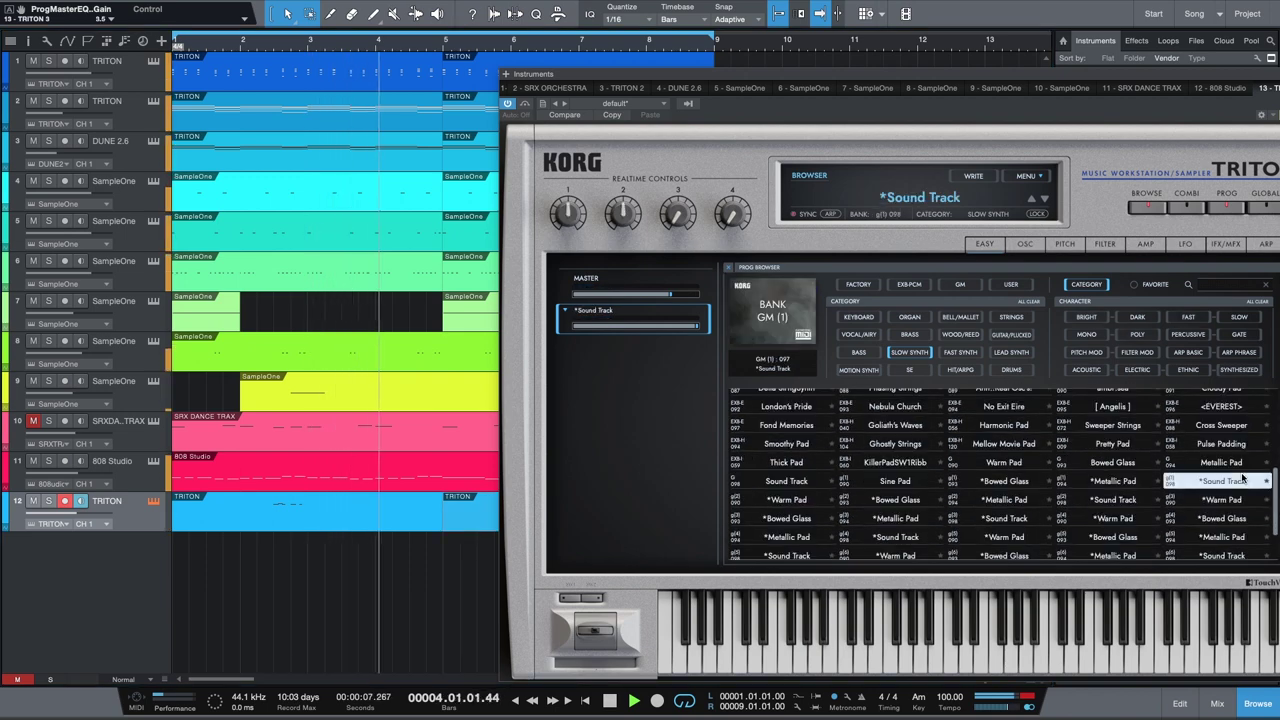
{"action": "left_click", "coordinate": [609, 700]}
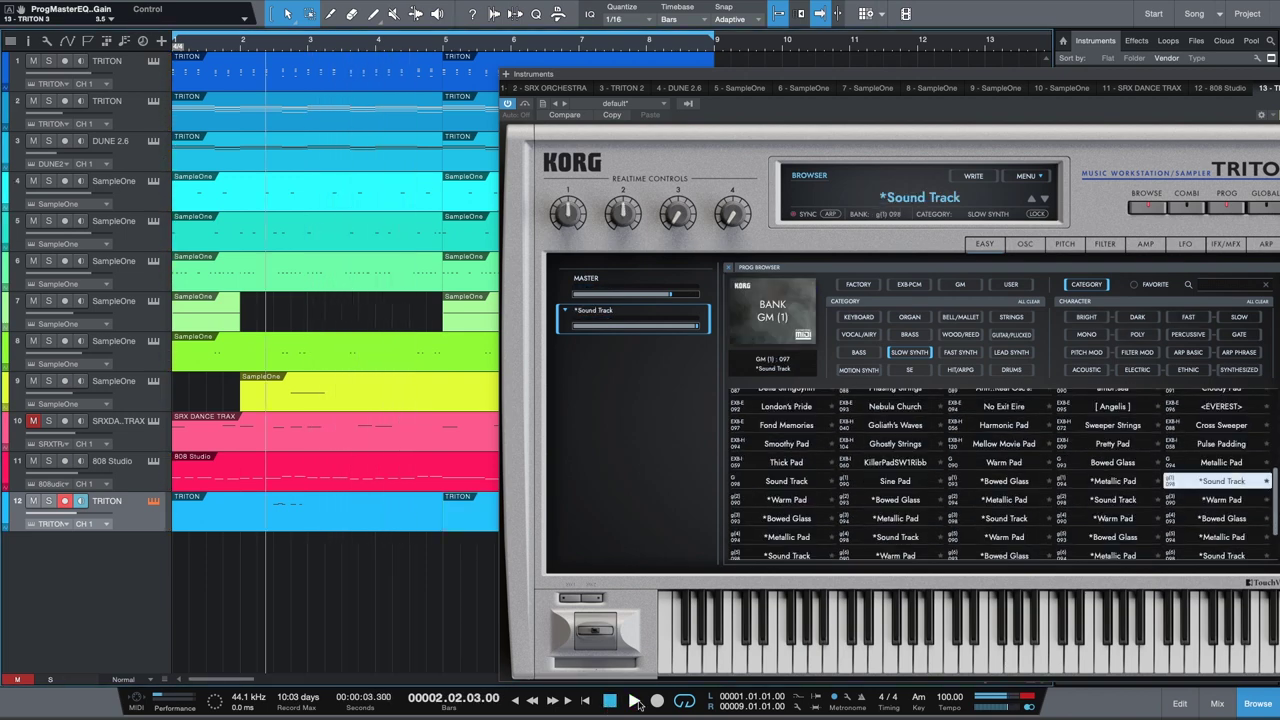
{"action": "left_click", "coordinate": [633, 700]}
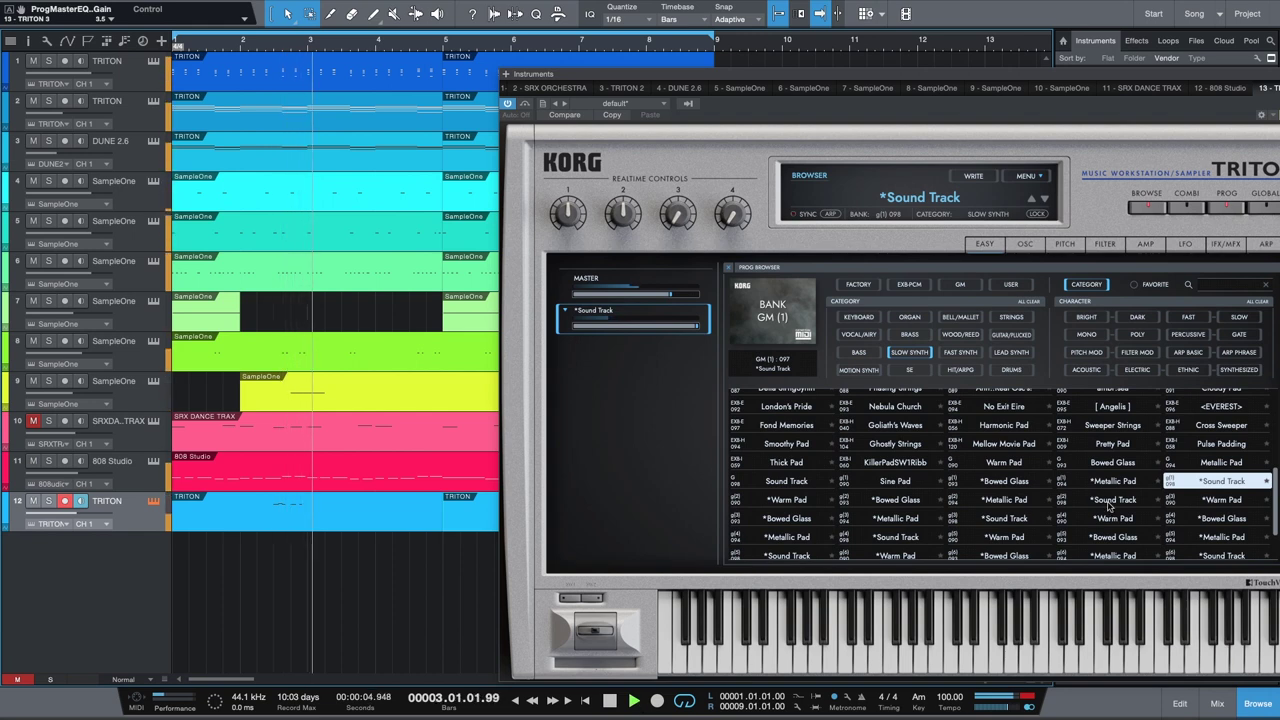
Try *Sound Track from the GM (2) bank and *Metallic Pad from the GM (3) bank with the beat.
{"action": "key", "text": "Down"}
{"action": "left_click", "coordinate": [609, 700]}
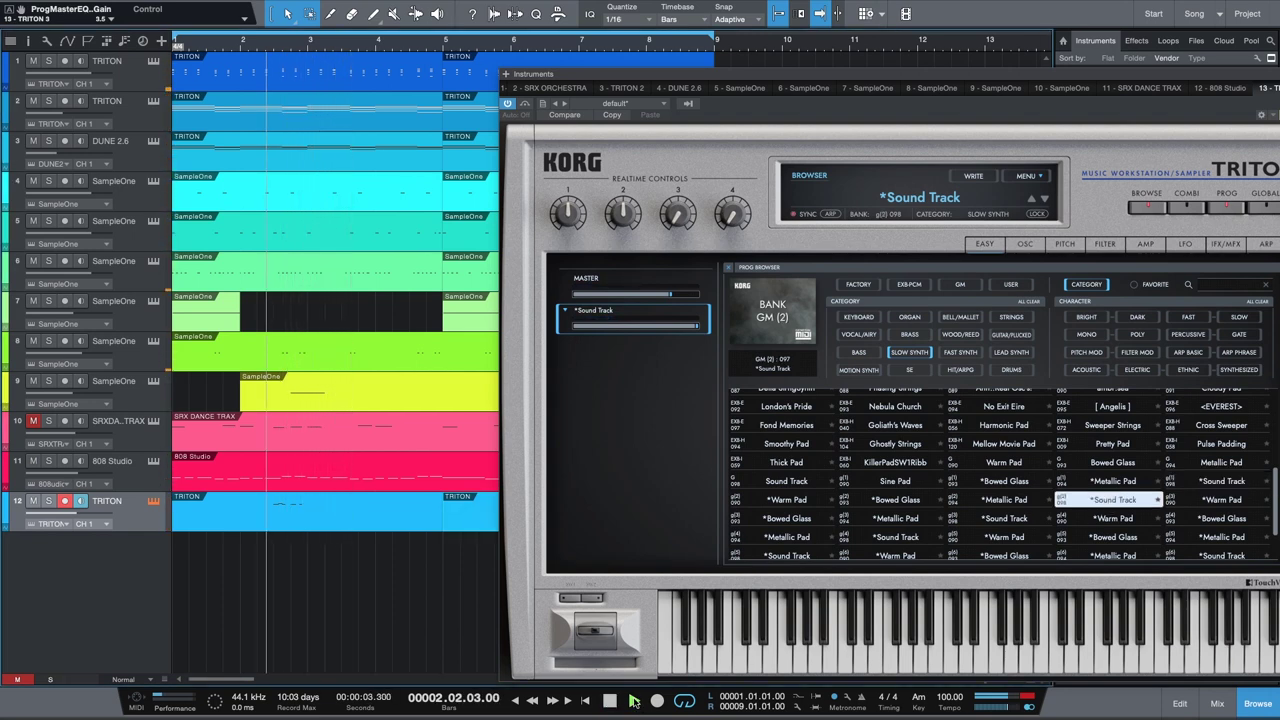
{"action": "left_click", "coordinate": [633, 700]}
{"action": "key", "text": "Down"}
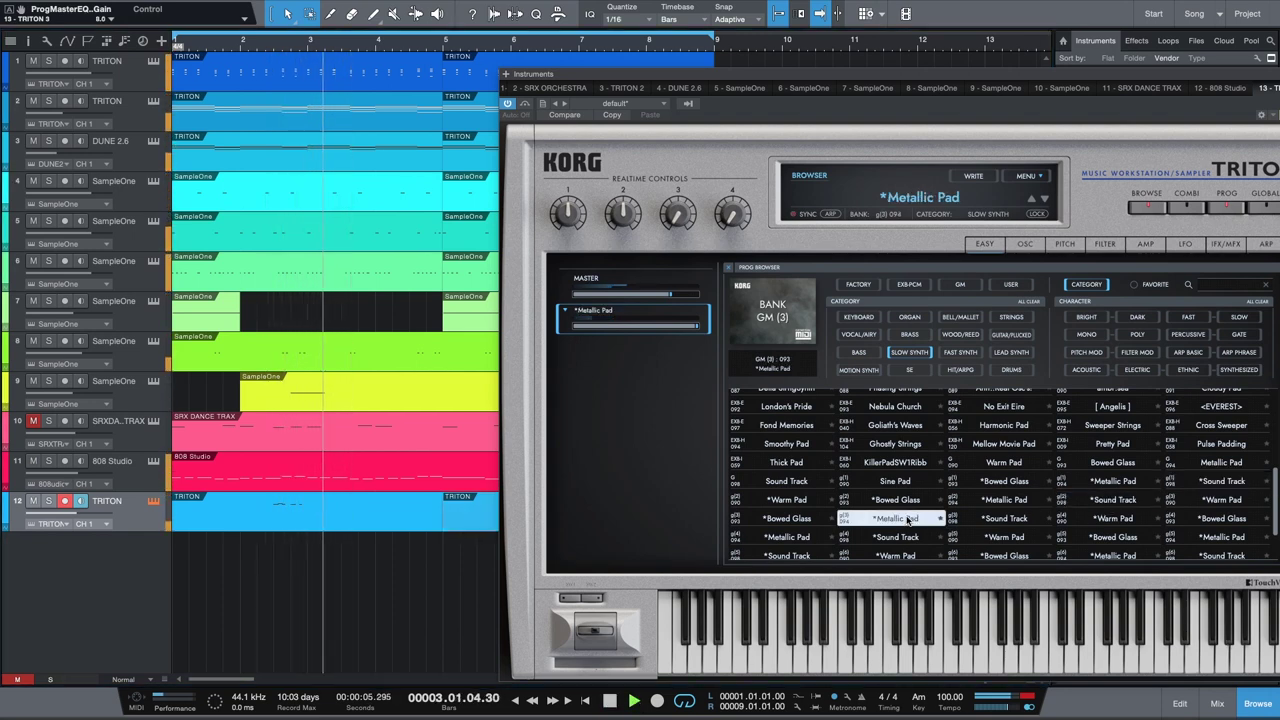
{"action": "left_click", "coordinate": [609, 700]}
{"action": "left_click", "coordinate": [633, 700]}
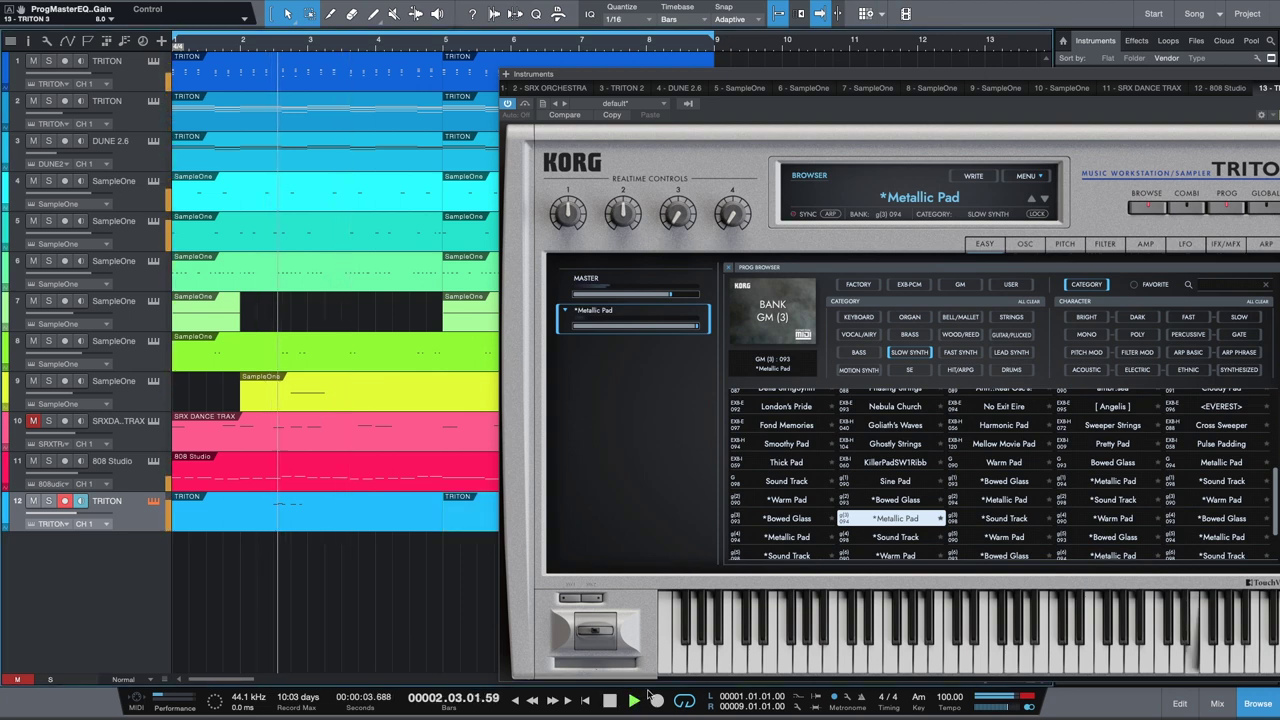
Try *Sound Track from the GM (3) bank and *Metallic Pad from the GM (8) bank during playback.
{"action": "left_click", "coordinate": [1045, 513]}
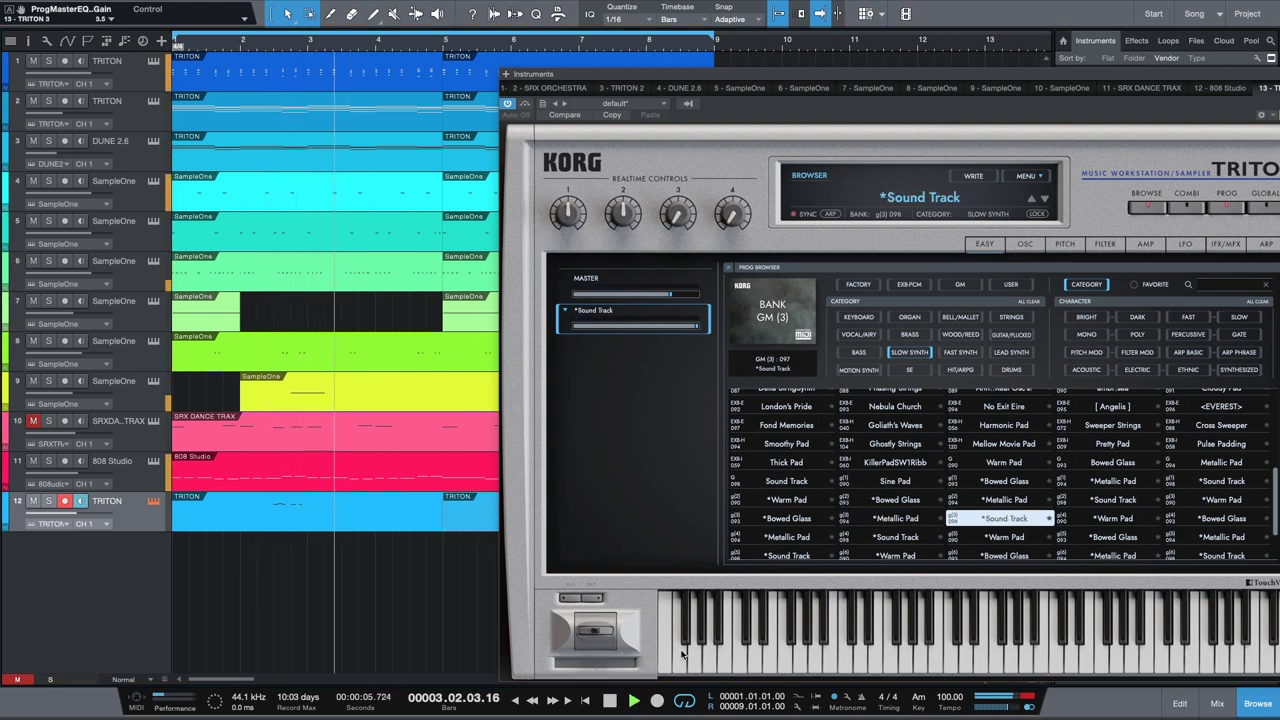
{"action": "left_click", "coordinate": [609, 700]}
{"action": "left_click", "coordinate": [633, 700]}
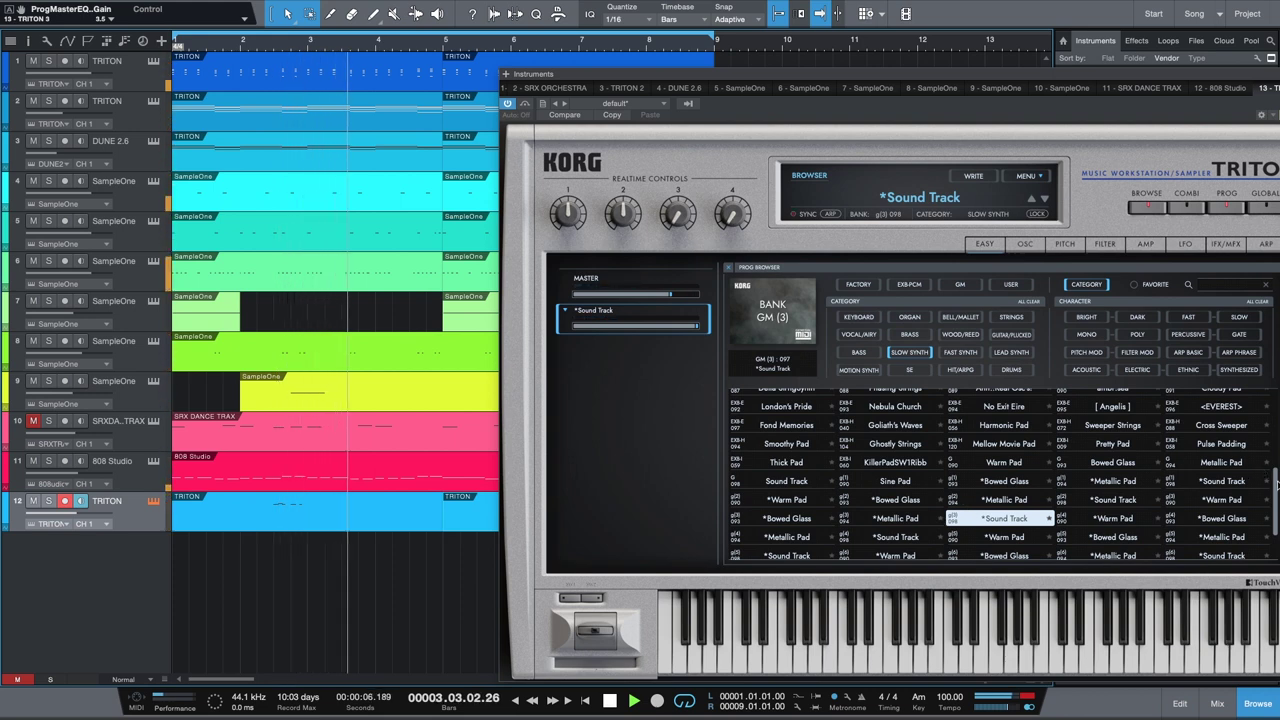
{"action": "left_click_drag", "start_coordinate": [1273, 490], "coordinate": [1275, 545]}
{"action": "left_click", "coordinate": [890, 532]}
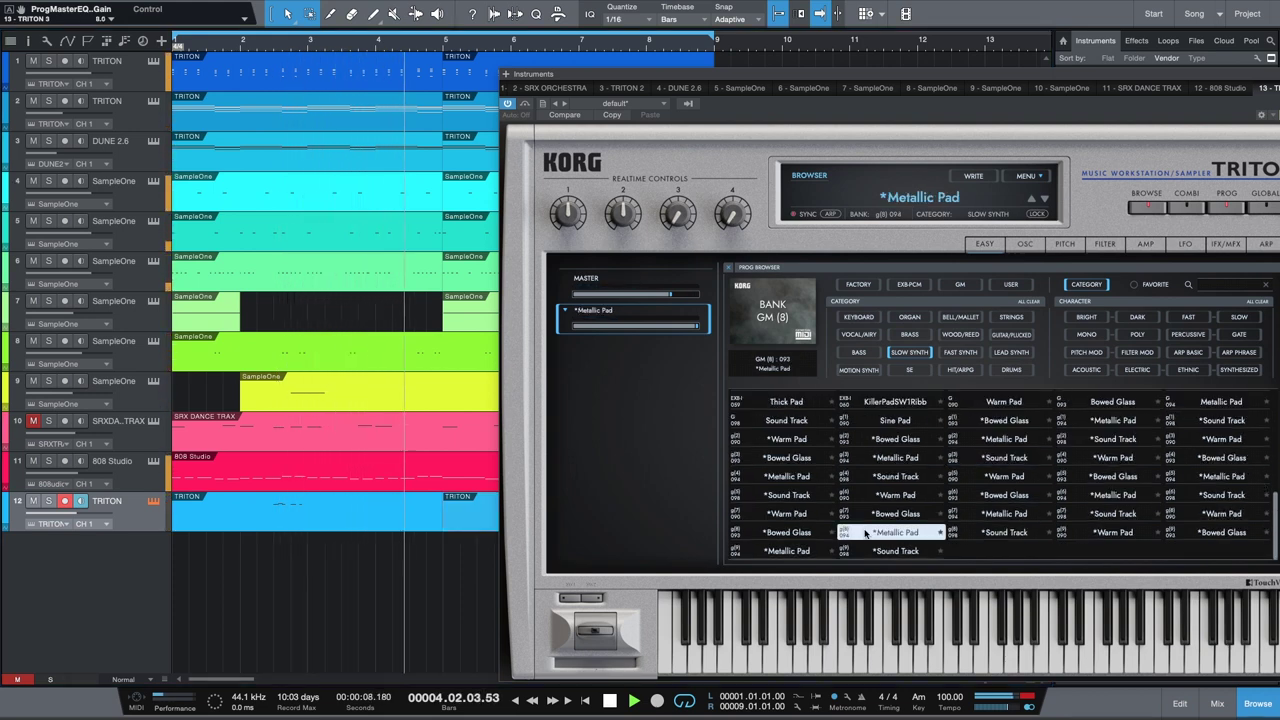
{"action": "left_click", "coordinate": [609, 700]}
{"action": "left_click", "coordinate": [634, 700]}
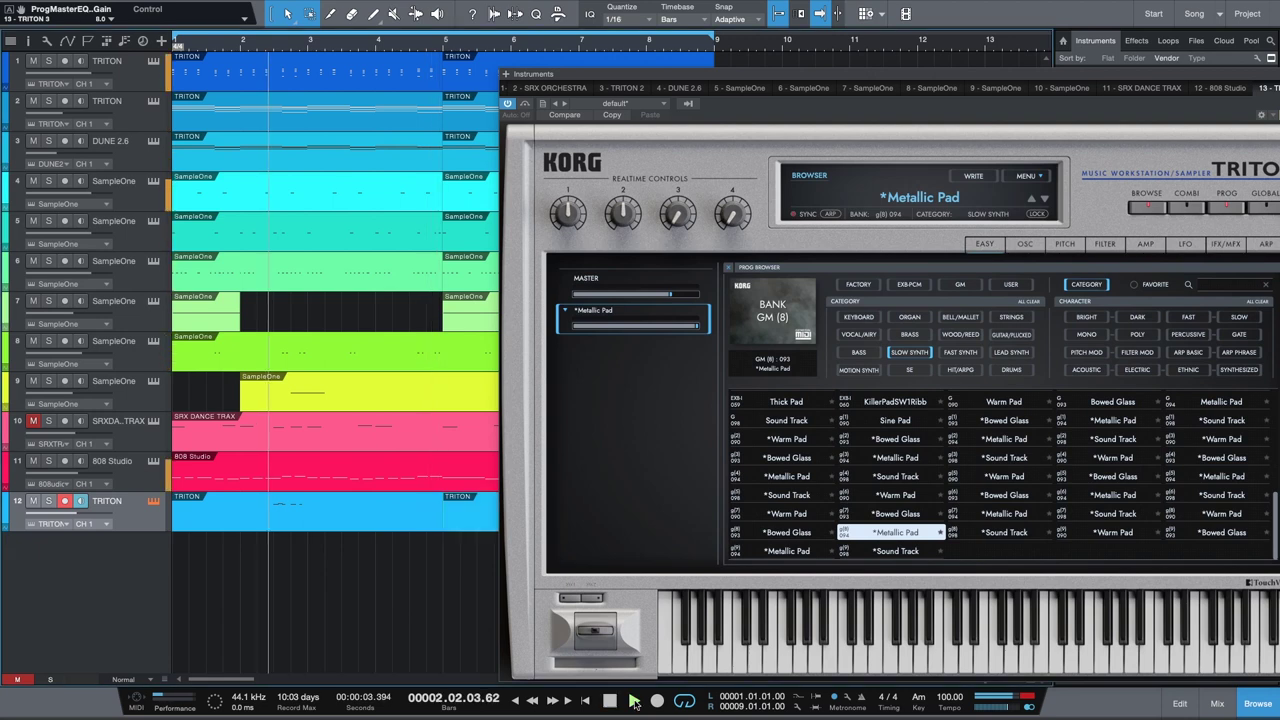
Filter the TRITON program browser to the Fast Synth category, load Pop Synth Pad, and audition it with the beat.
{"action": "left_click", "coordinate": [960, 352]}
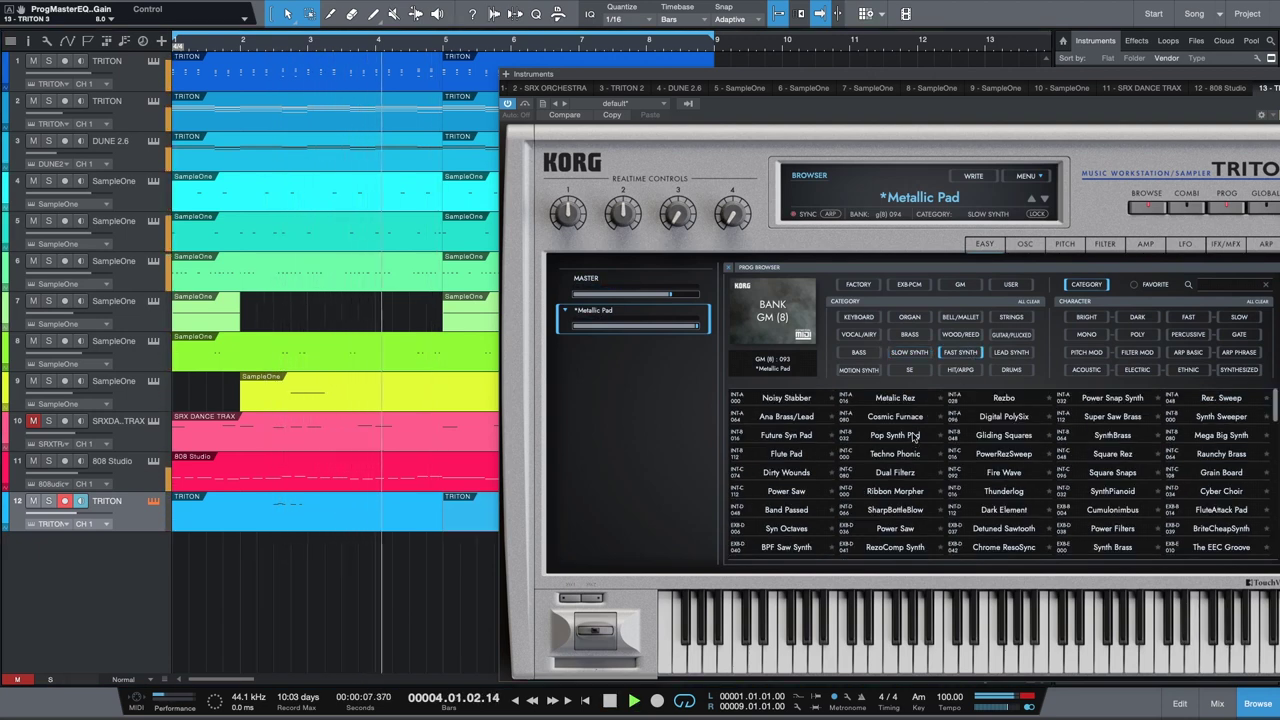
{"action": "left_click", "coordinate": [895, 435]}
{"action": "left_click", "coordinate": [634, 700]}
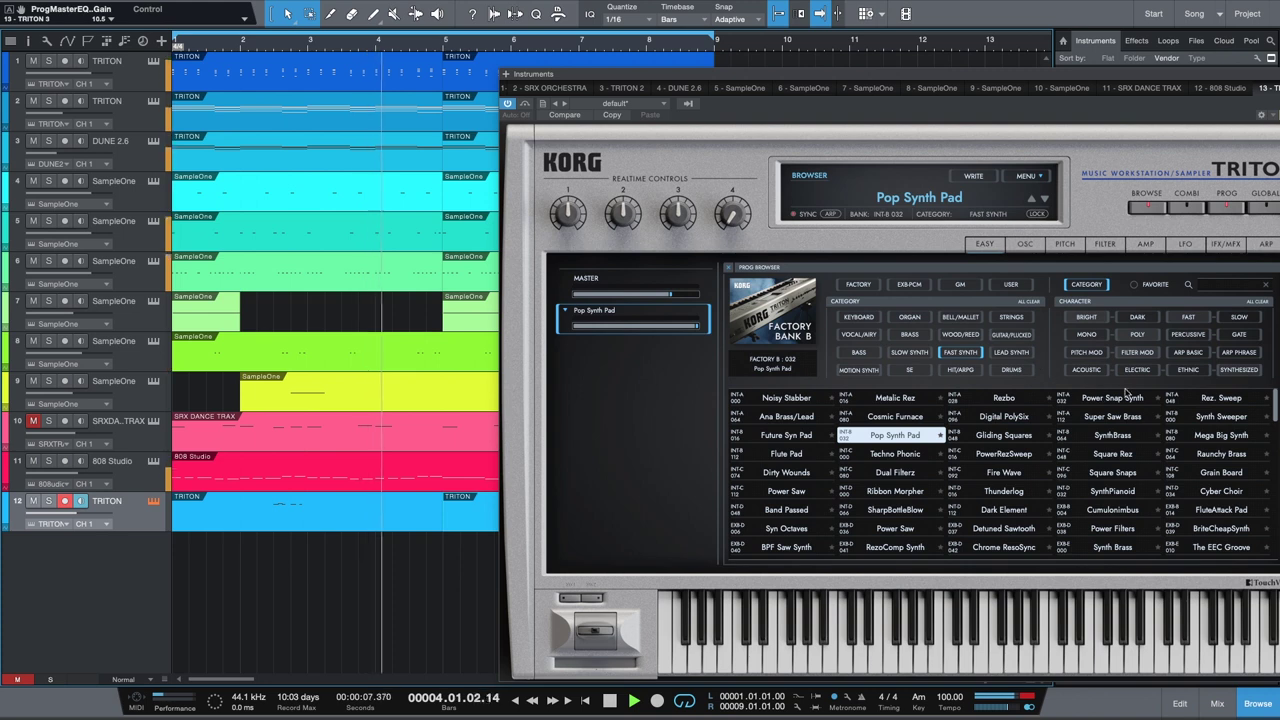
Filter the TRITON program browser to the Lead Synth category, load Mini Lead, and audition it with the beat.
{"action": "left_click", "coordinate": [1011, 352]}
{"action": "left_click", "coordinate": [1221, 491]}
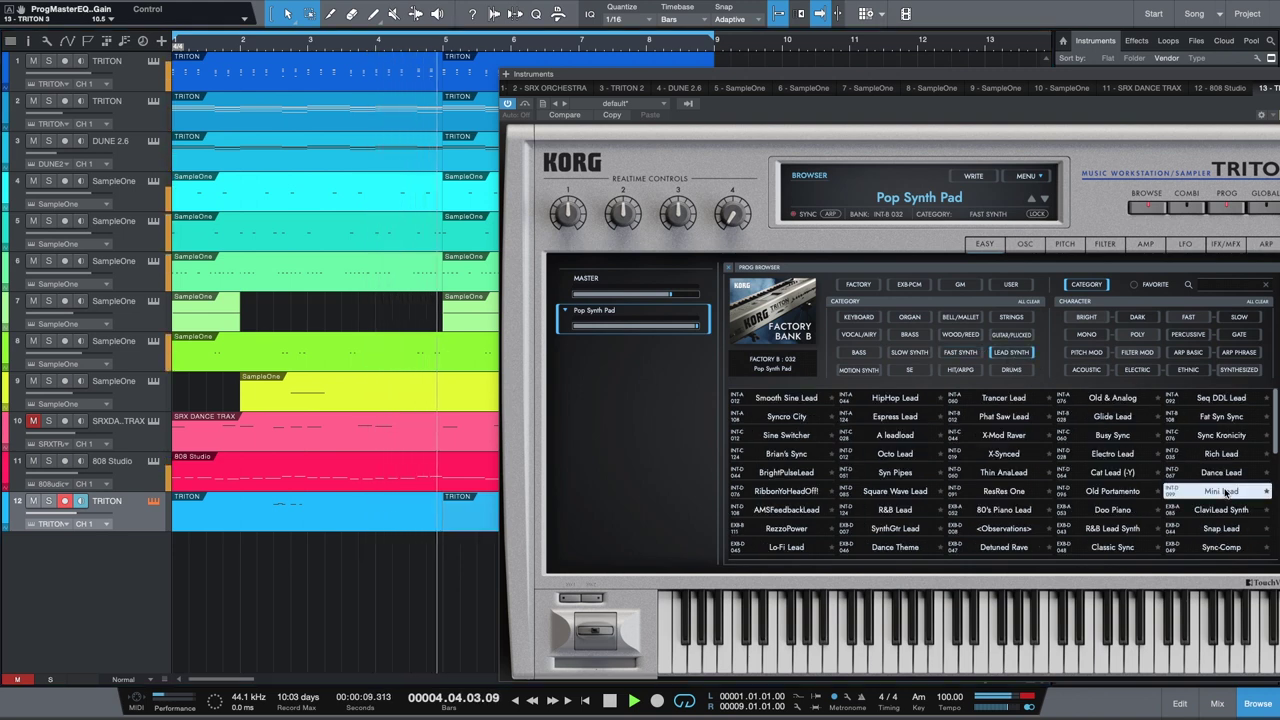
{"action": "left_click", "coordinate": [620, 701]}
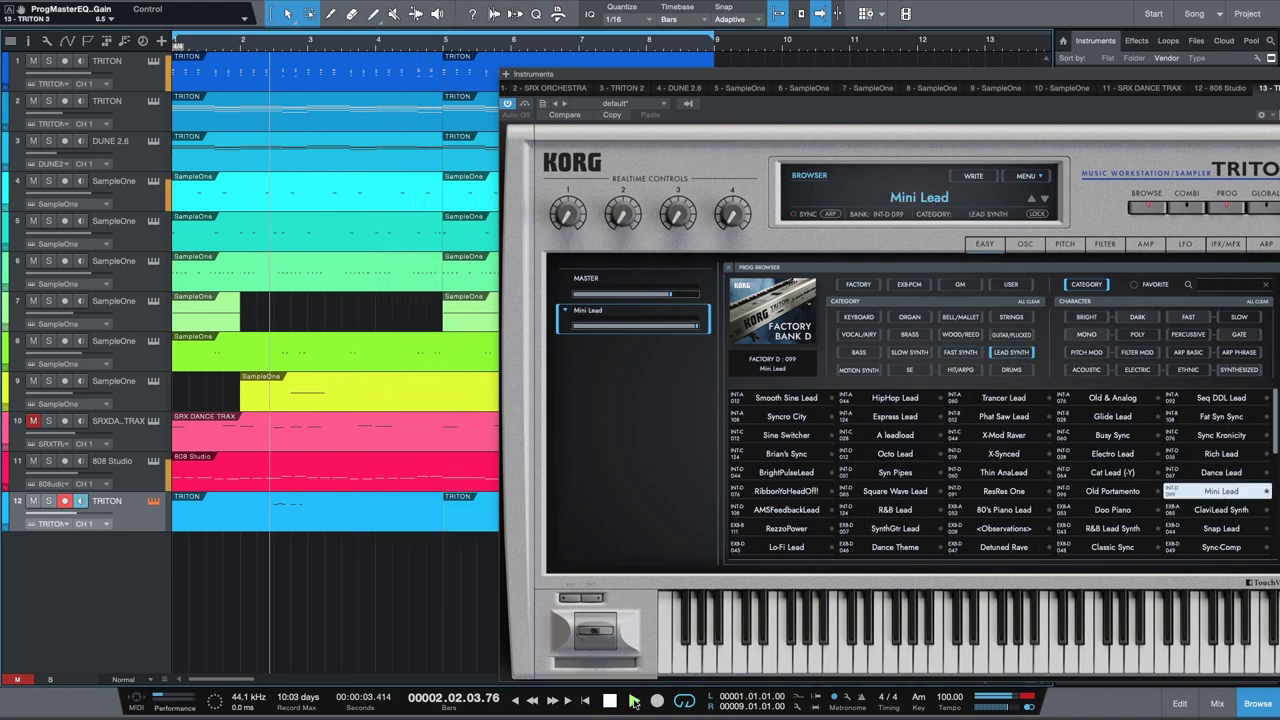
{"action": "left_click", "coordinate": [634, 701]}
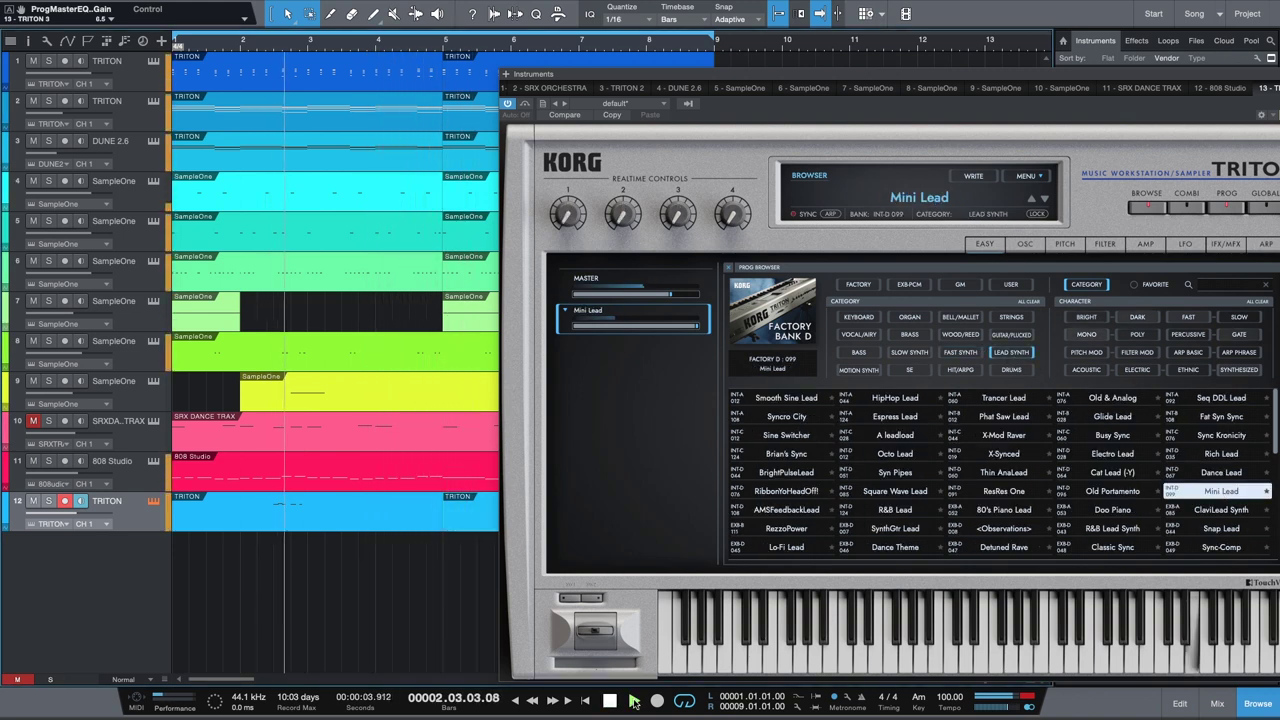
Try the A leadload and Sine Switcher lead programs on the TRITON part during playback.
{"action": "left_click", "coordinate": [895, 436]}
{"action": "left_click", "coordinate": [609, 701]}
{"action": "left_click", "coordinate": [633, 701]}
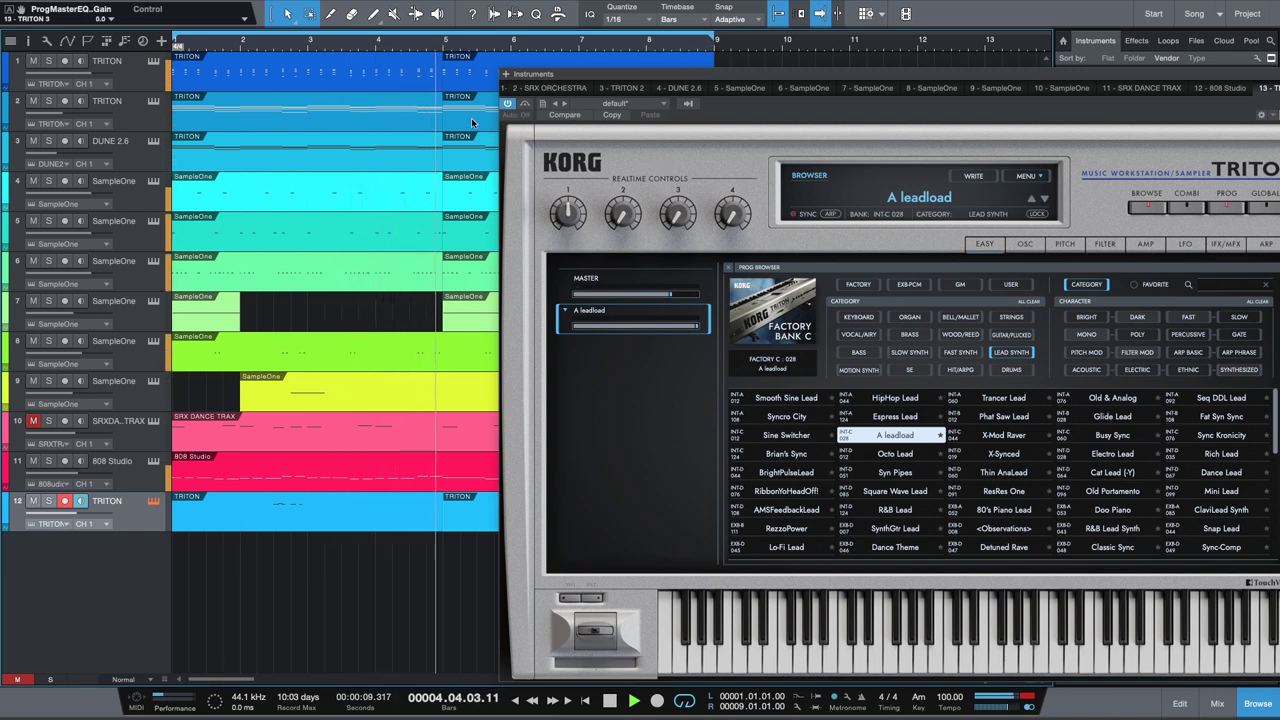
{"action": "key", "text": "shift+b"}
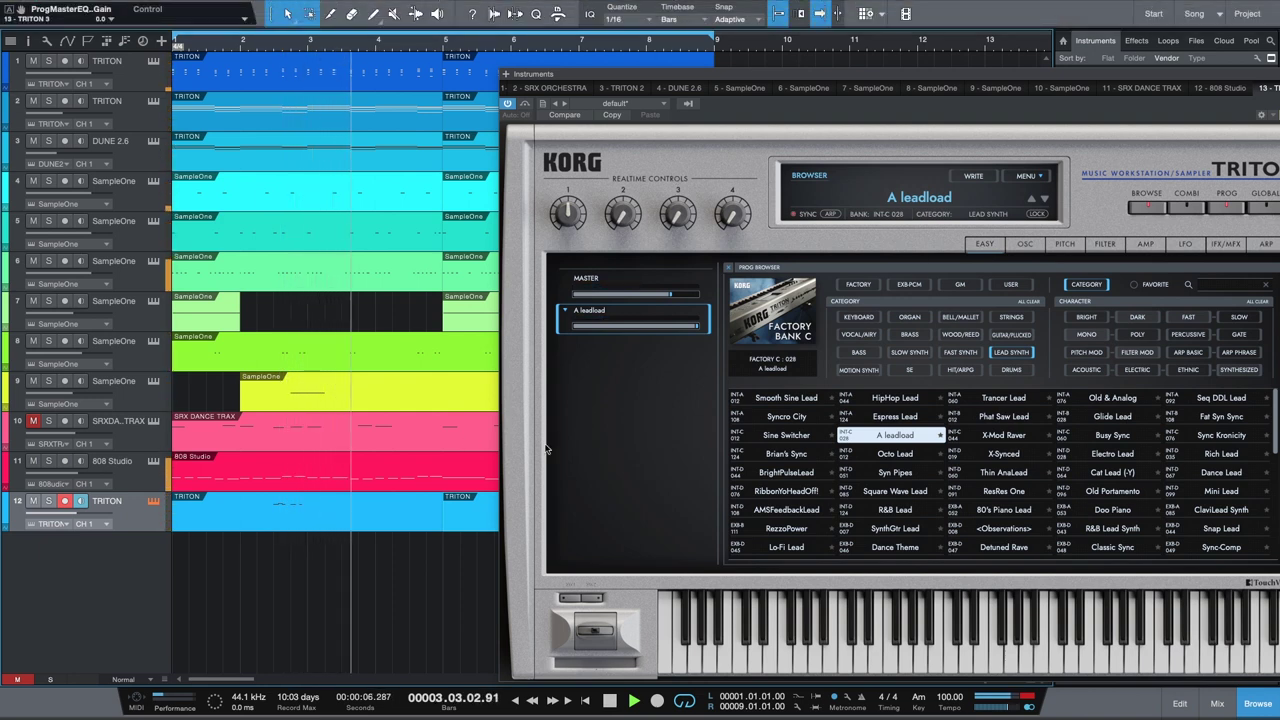
{"action": "key", "text": "shift+b"}
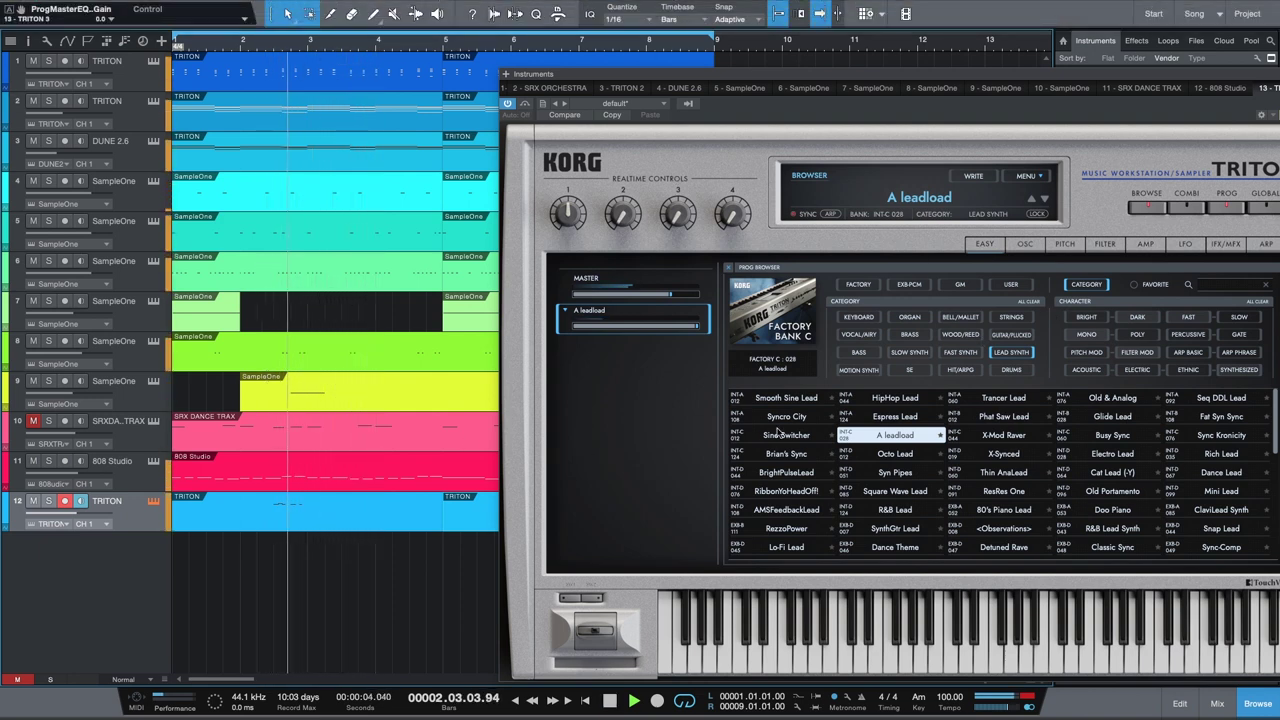
{"action": "left_click", "coordinate": [782, 434]}
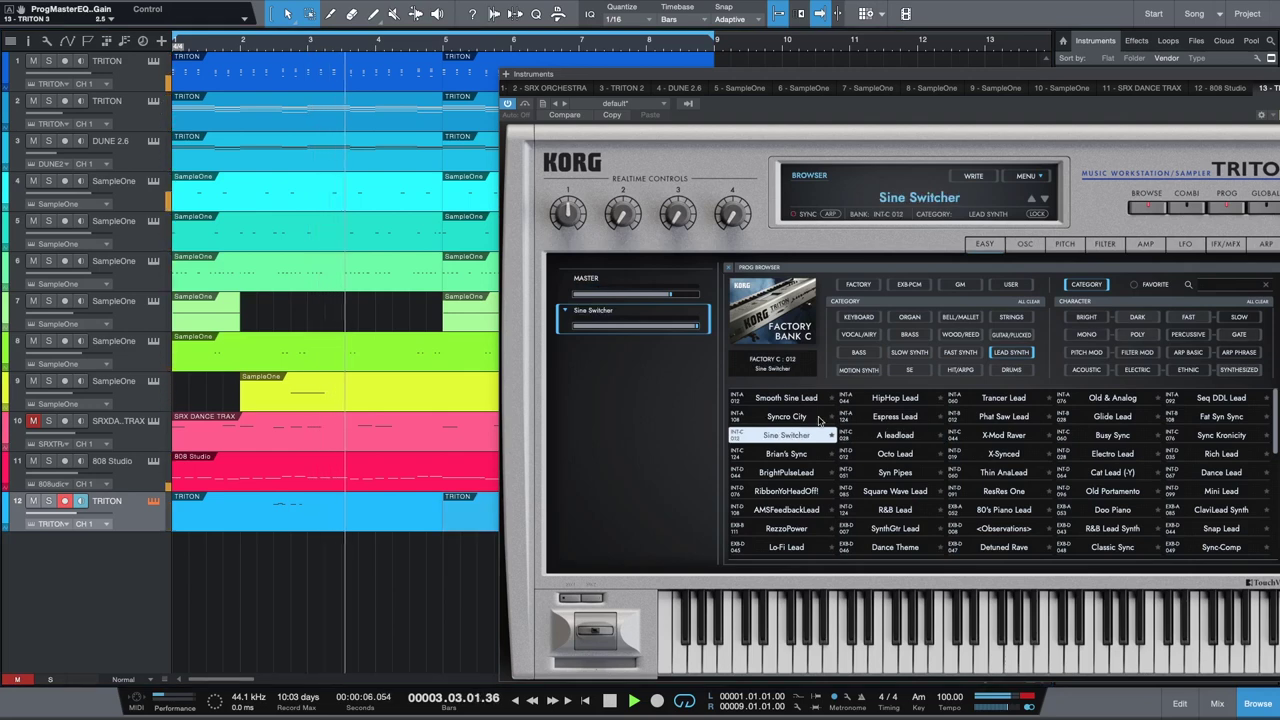
{"action": "left_click", "coordinate": [632, 701]}
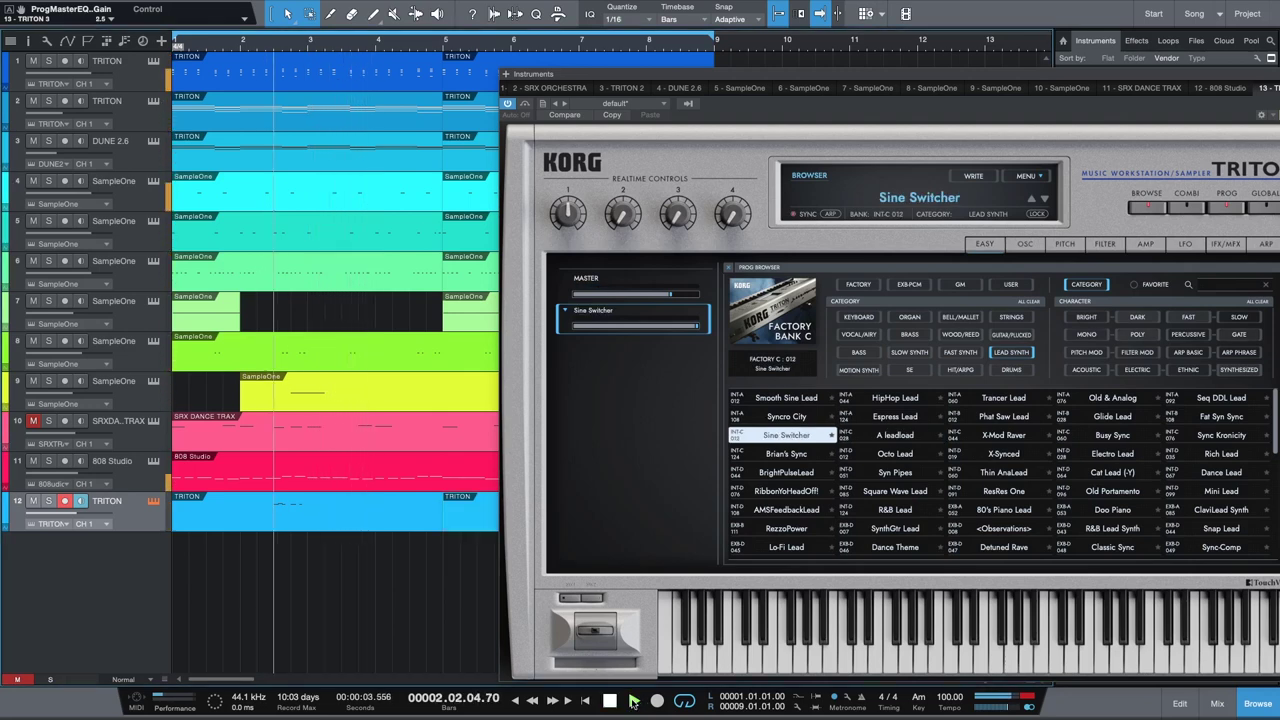
{"action": "left_click", "coordinate": [632, 701]}
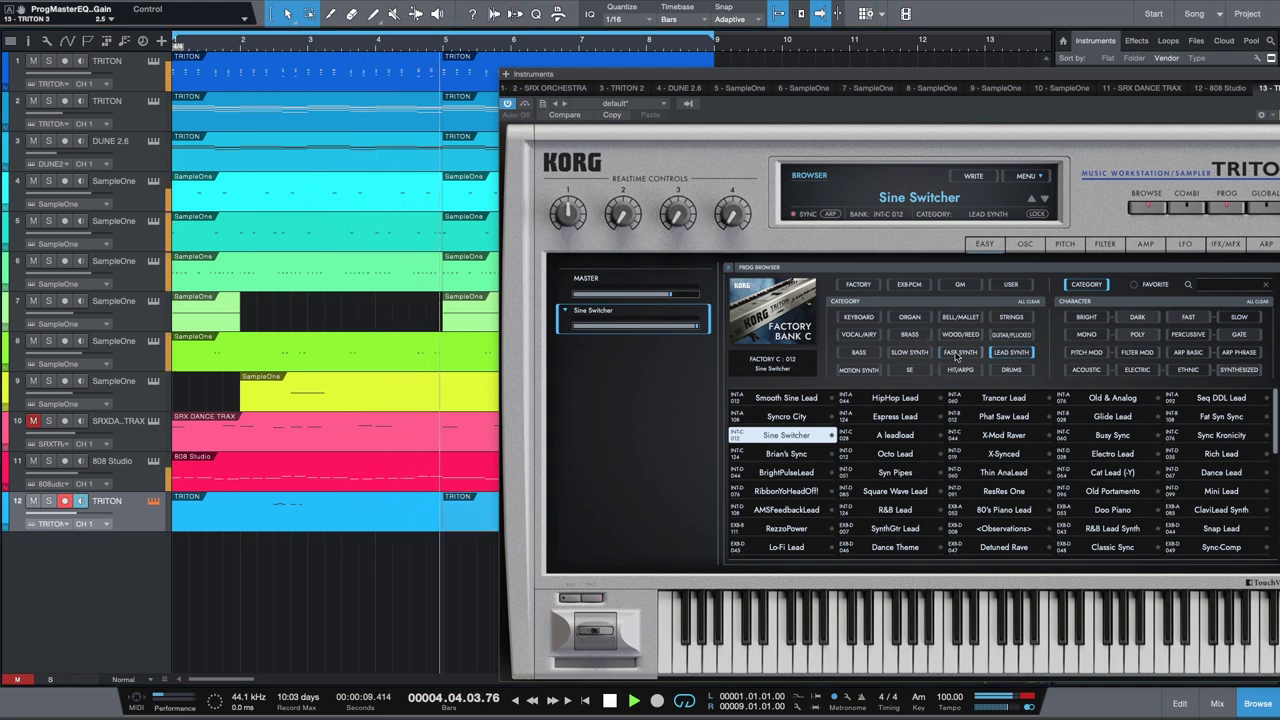
Return the browser to the Fast Synth category and audition Noisy Stabber and Ana Brass/Lead from the start of the loop.
{"action": "left_click", "coordinate": [957, 354]}
{"action": "left_click", "coordinate": [793, 400]}
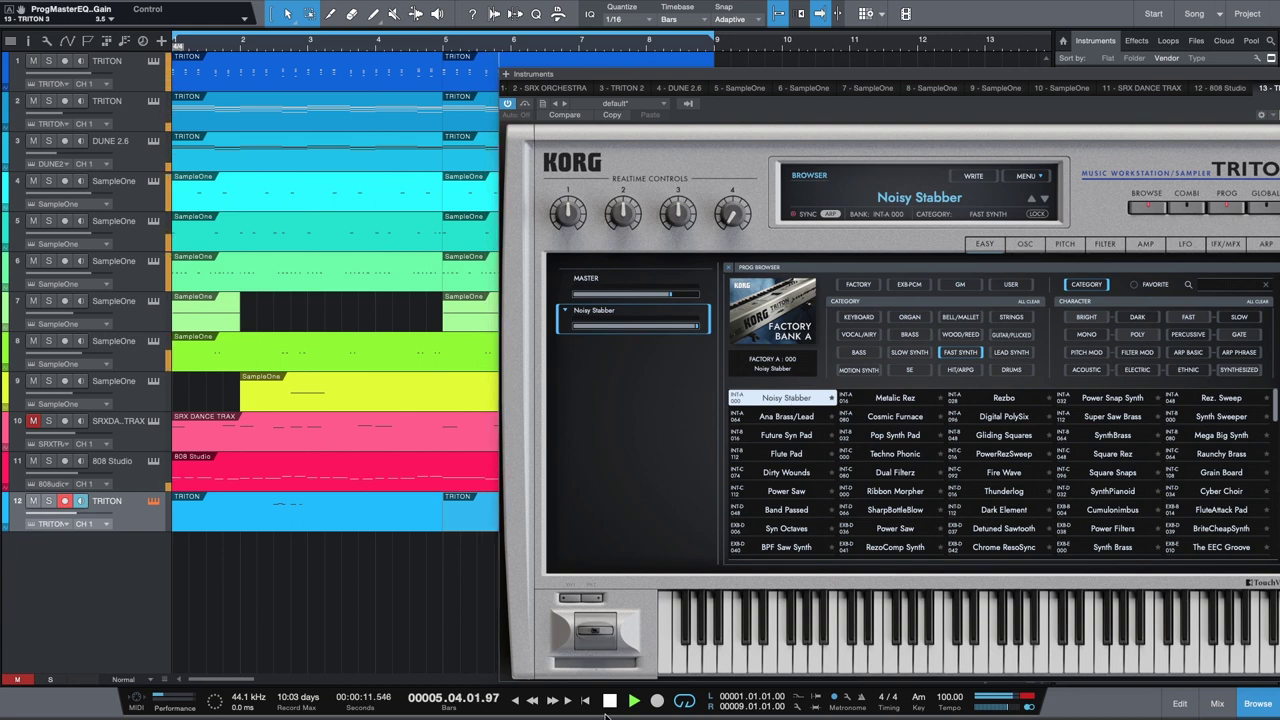
{"action": "left_click", "coordinate": [609, 703]}
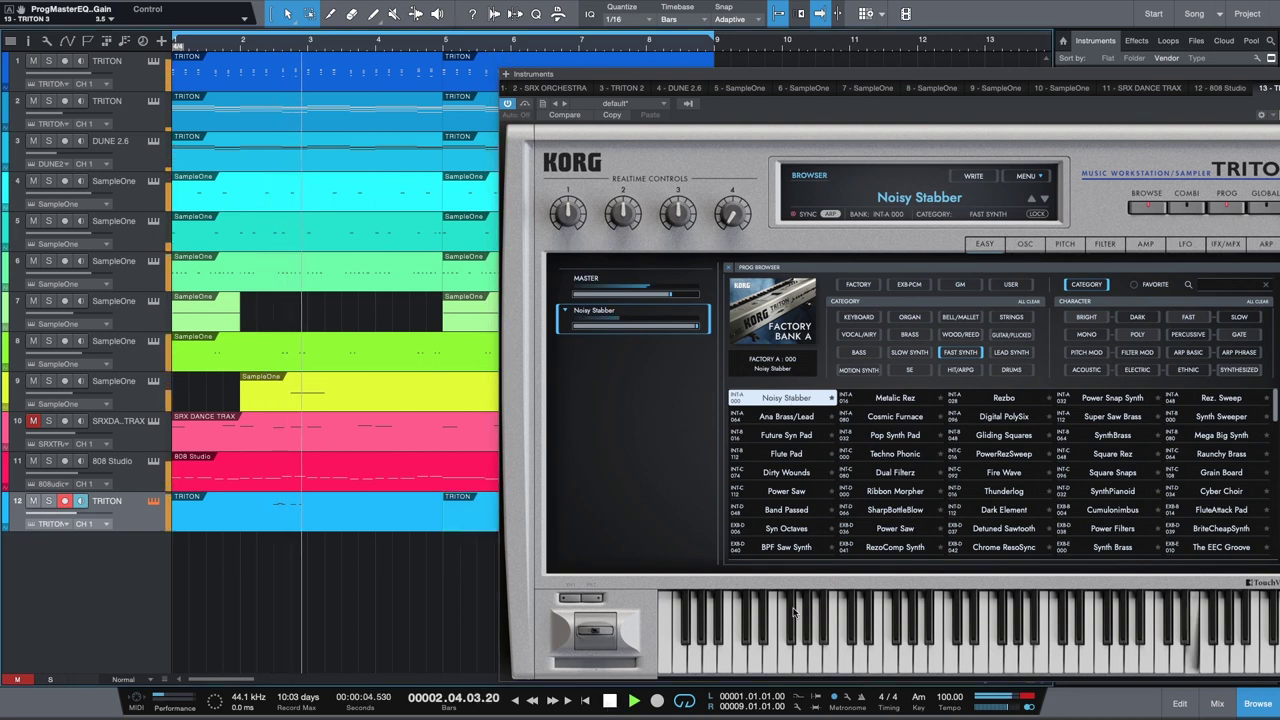
{"action": "key", "text": "Down"}
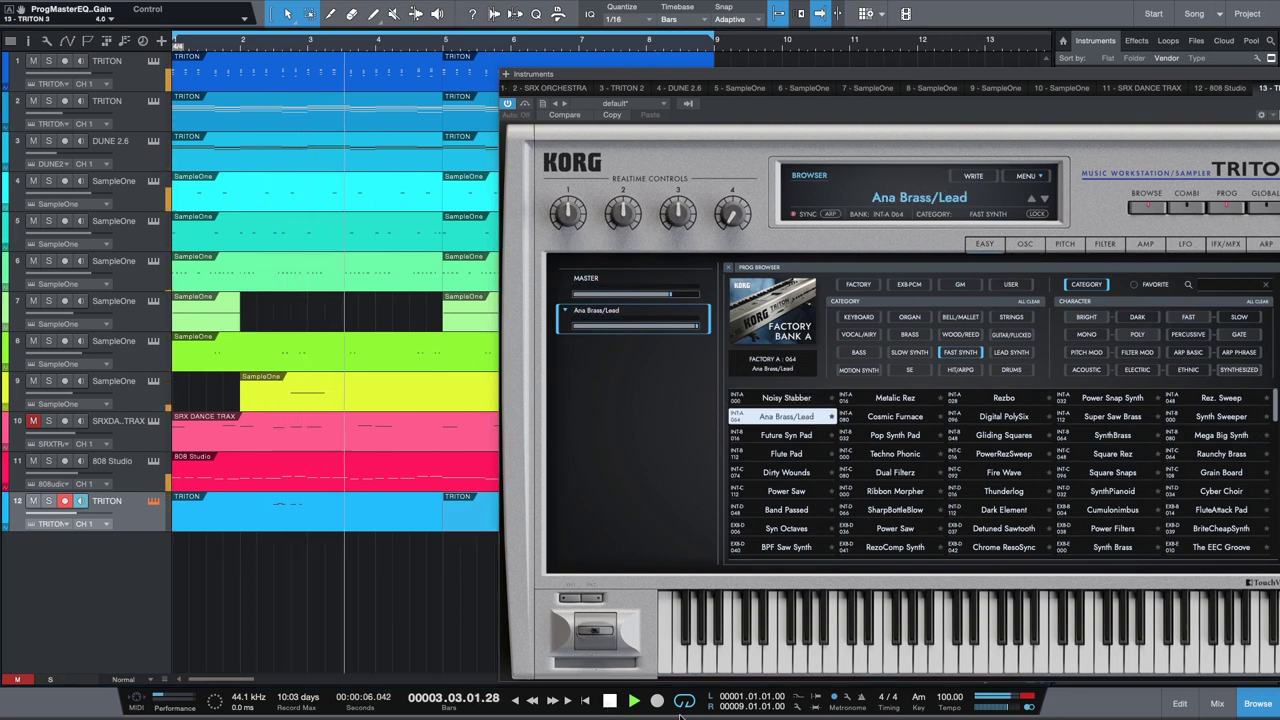
{"action": "left_click", "coordinate": [613, 706]}
{"action": "left_click", "coordinate": [634, 703]}
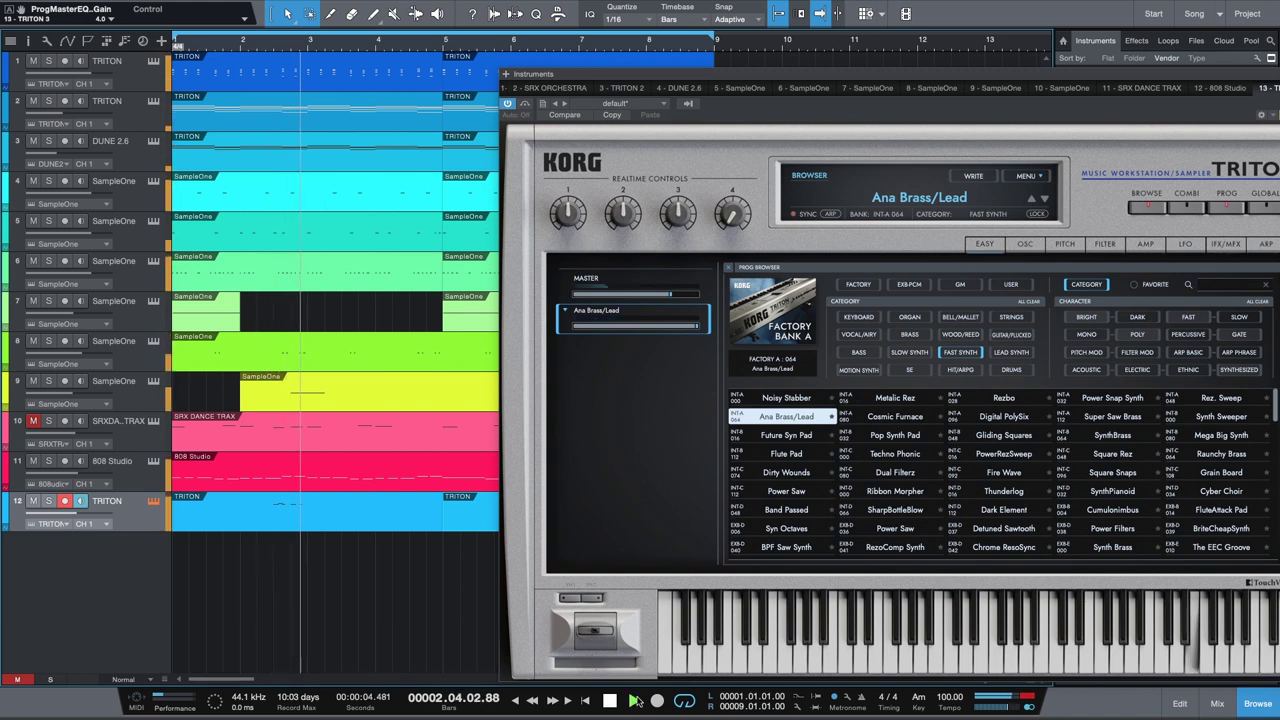
Audition Power Saw from Factory Bank C and Band Passed from Factory Bank D with the beat.
{"action": "left_click", "coordinate": [790, 492]}
{"action": "left_click", "coordinate": [610, 702]}
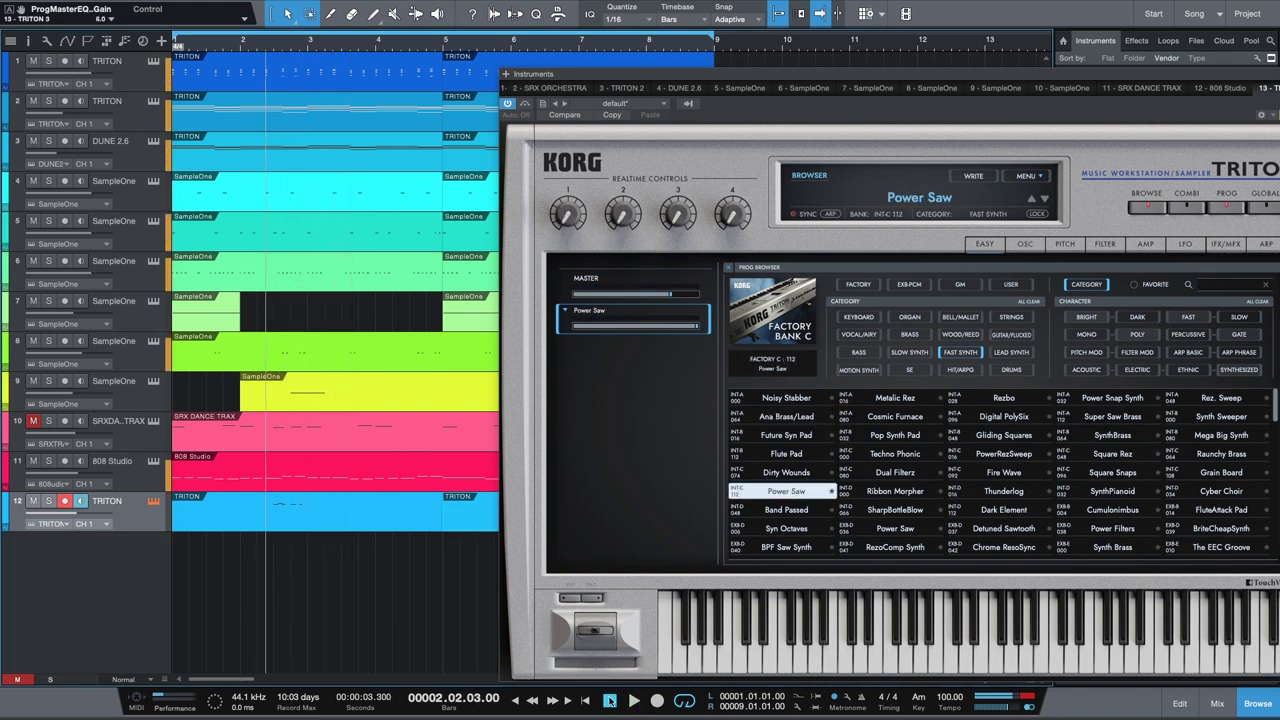
{"action": "left_click", "coordinate": [634, 703]}
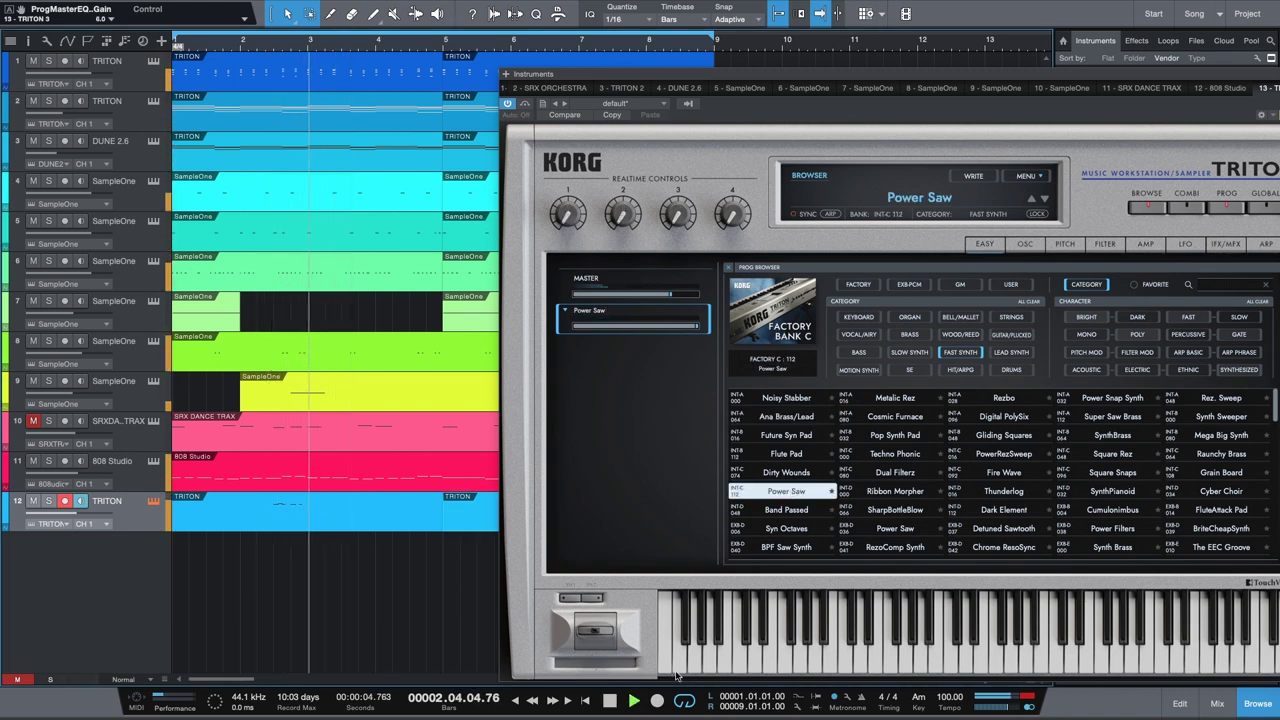
{"action": "key", "text": "Down"}
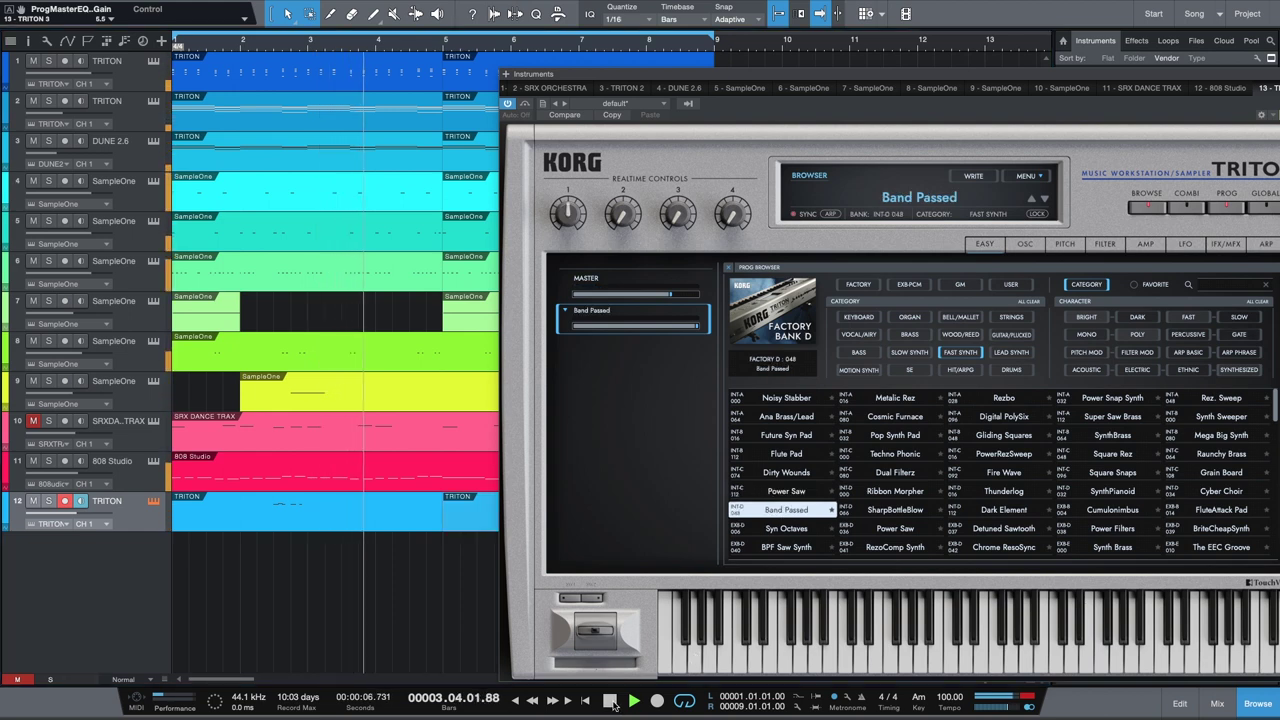
{"action": "left_click", "coordinate": [636, 703]}
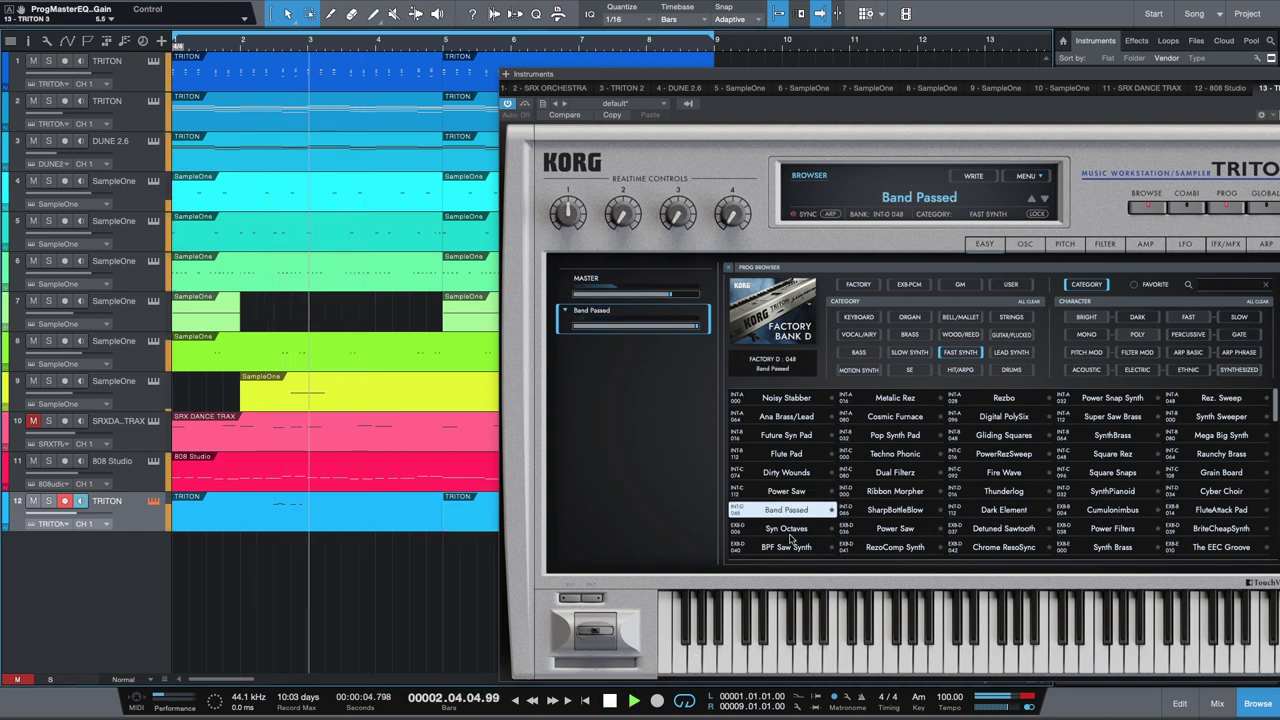
Try the Dance Extreme bank's Syn Octaves, Power Saw and RezoComp Synth programs on the TRITON part.
{"action": "key", "text": "Down"}
{"action": "left_click", "coordinate": [633, 703]}
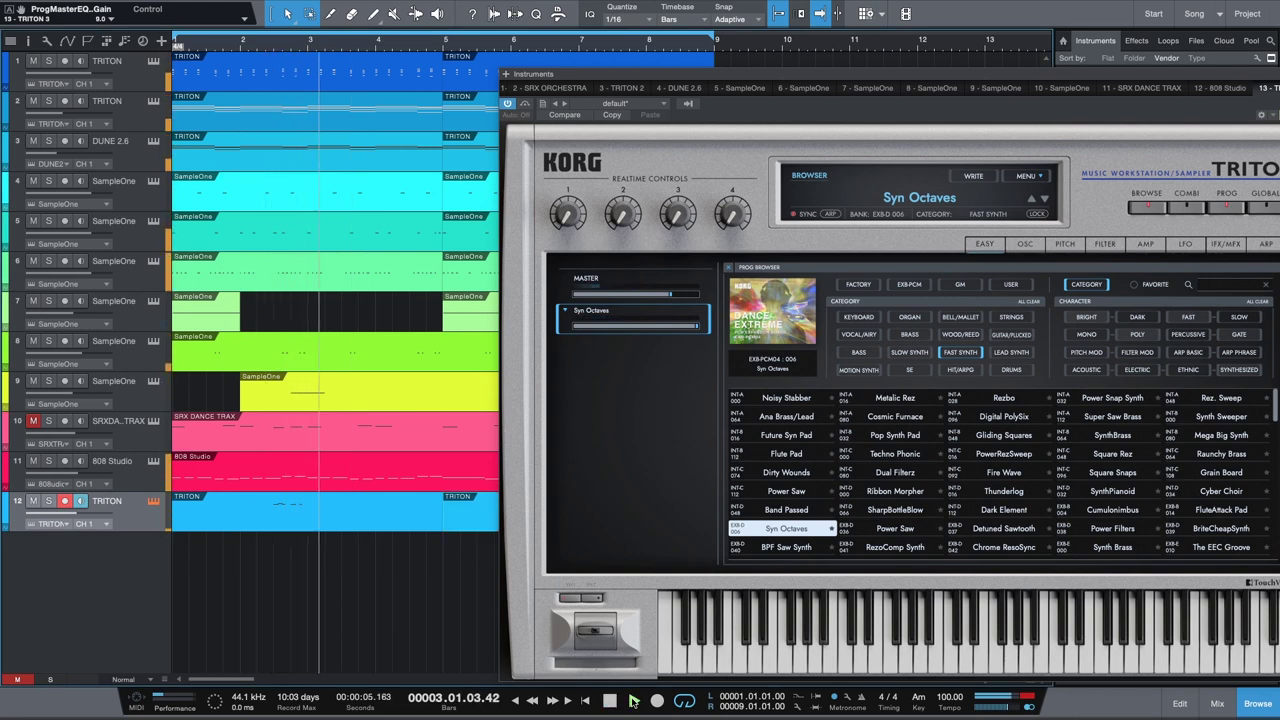
{"action": "left_click", "coordinate": [907, 532]}
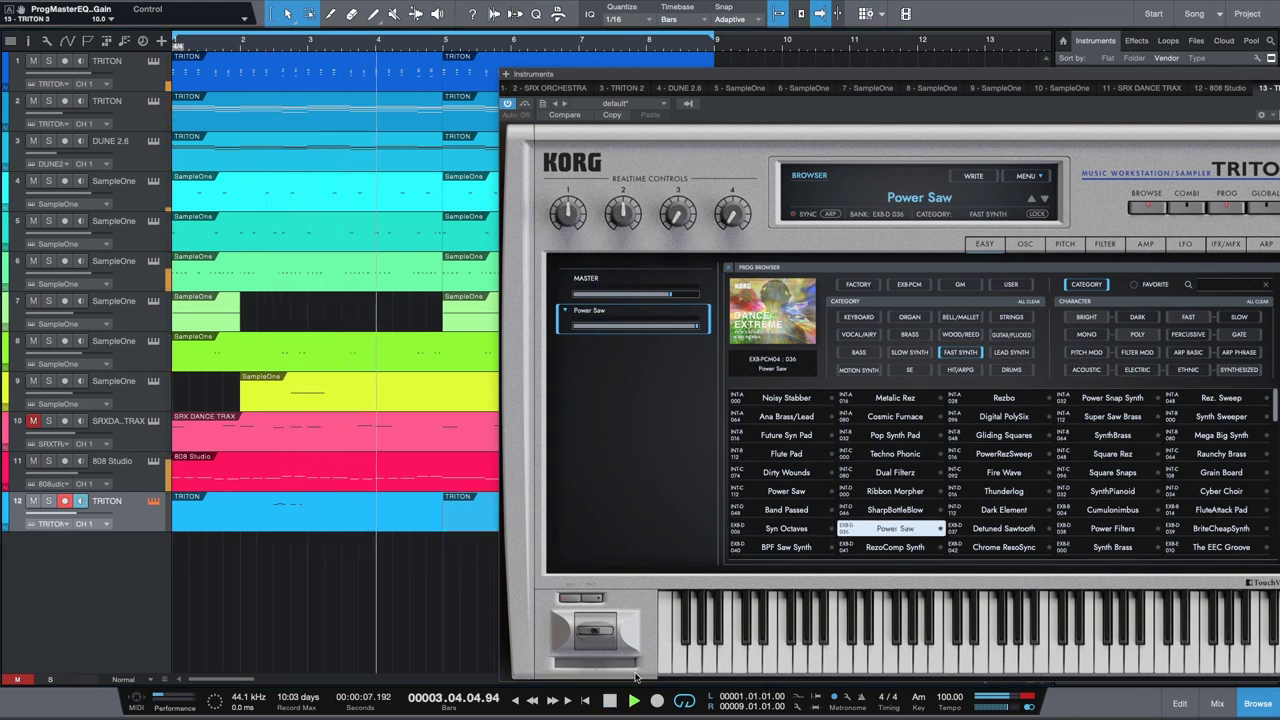
{"action": "left_click", "coordinate": [633, 703]}
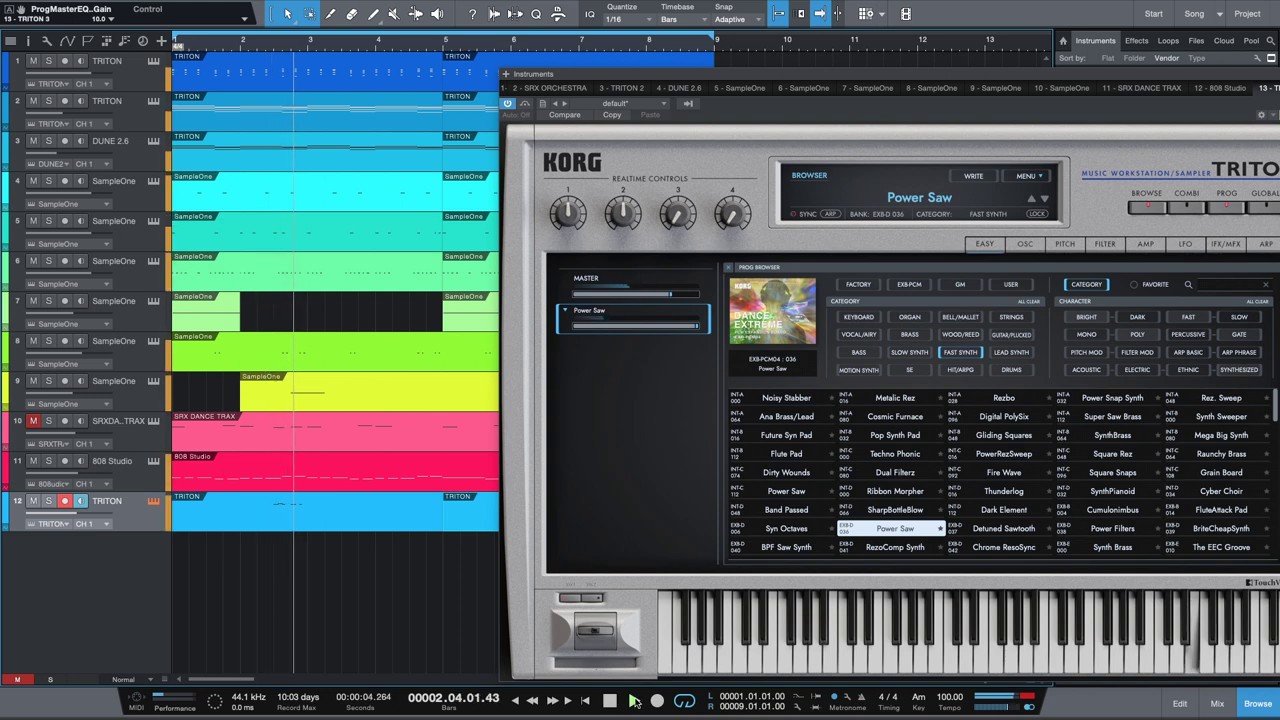
{"action": "left_click", "coordinate": [905, 547]}
{"action": "left_click", "coordinate": [633, 703]}
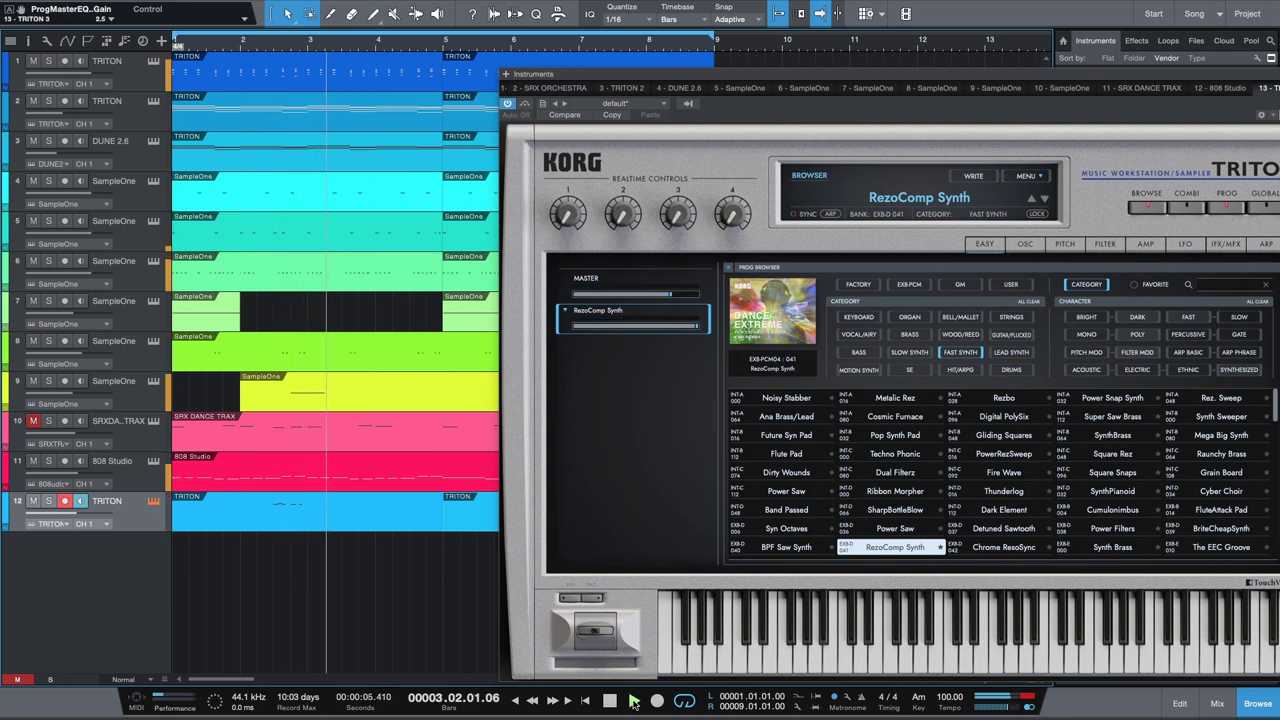
Audition the Chrome ResoSync and Power Filters programs from the Dance Extreme bank with the beat.
{"action": "key", "text": "Right"}
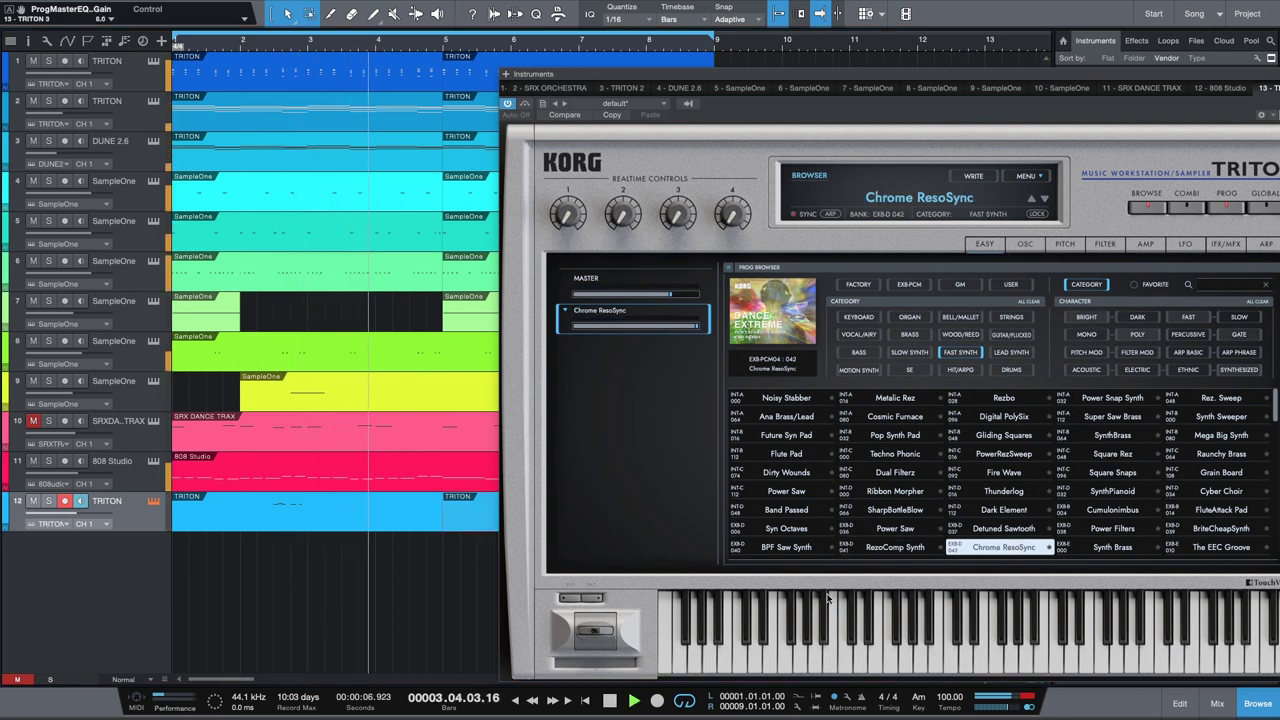
{"action": "left_click", "coordinate": [611, 699]}
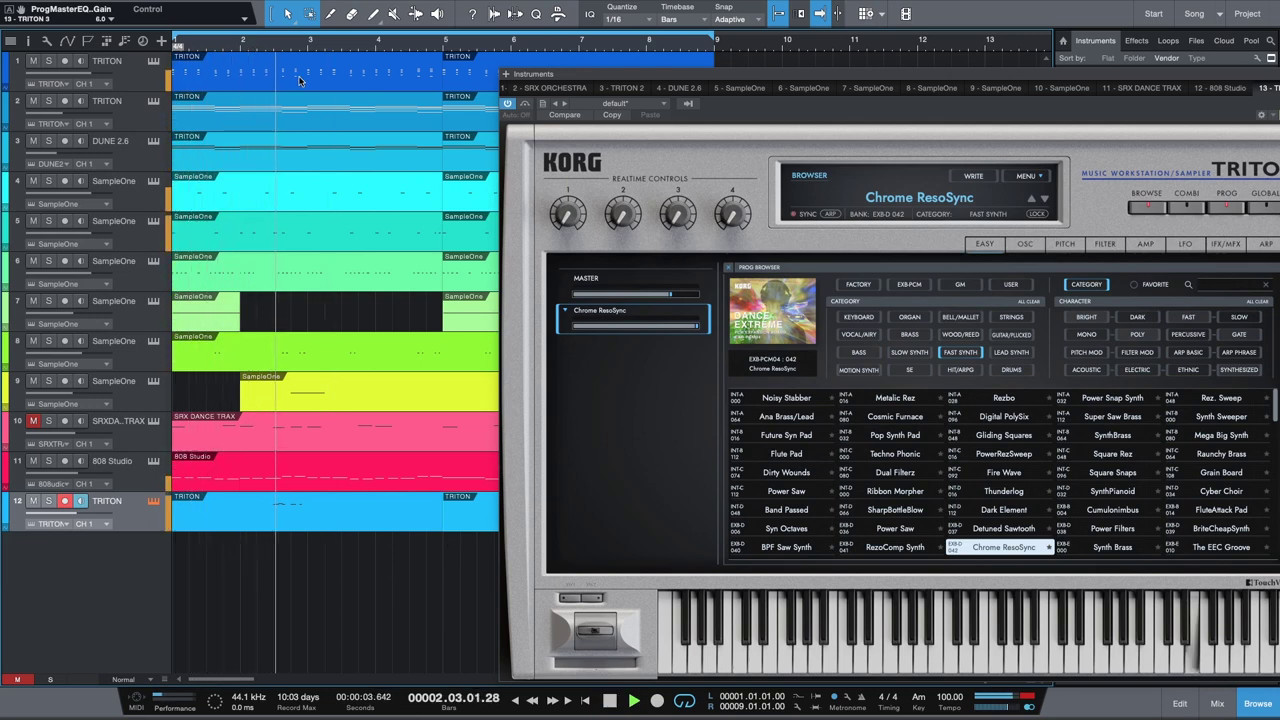
{"action": "left_click", "coordinate": [1113, 529]}
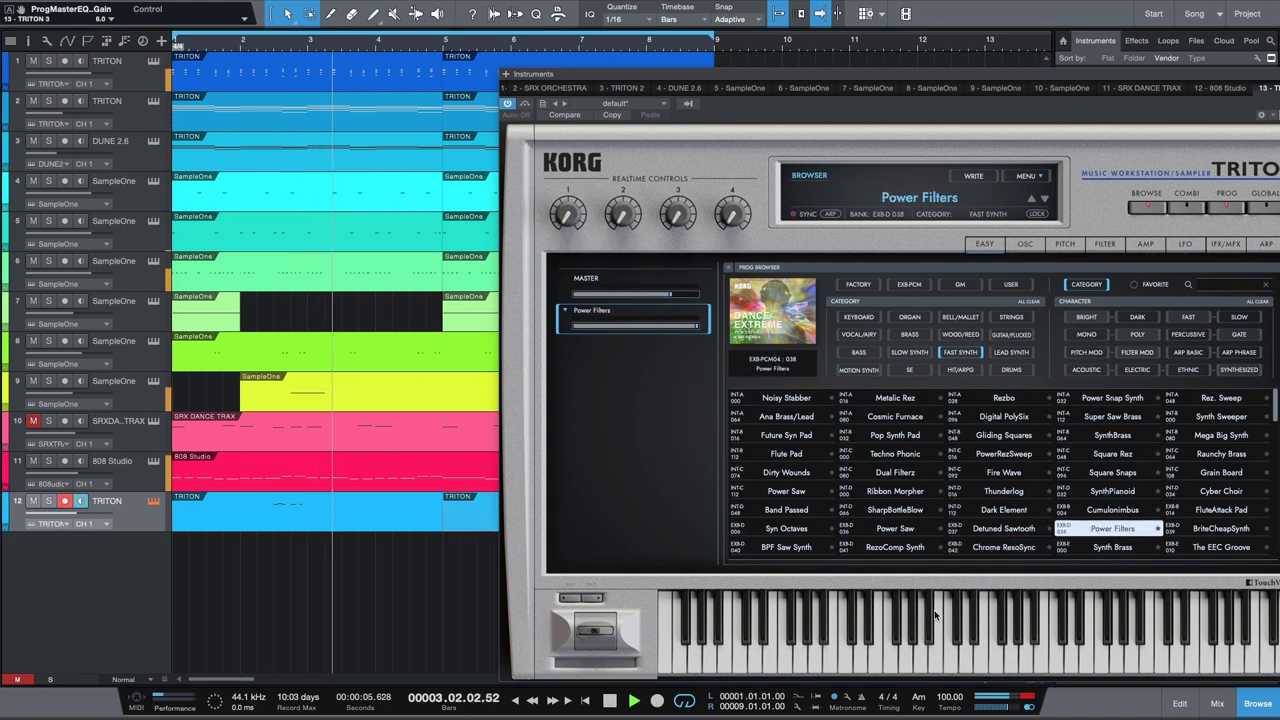
{"action": "left_click", "coordinate": [612, 701]}
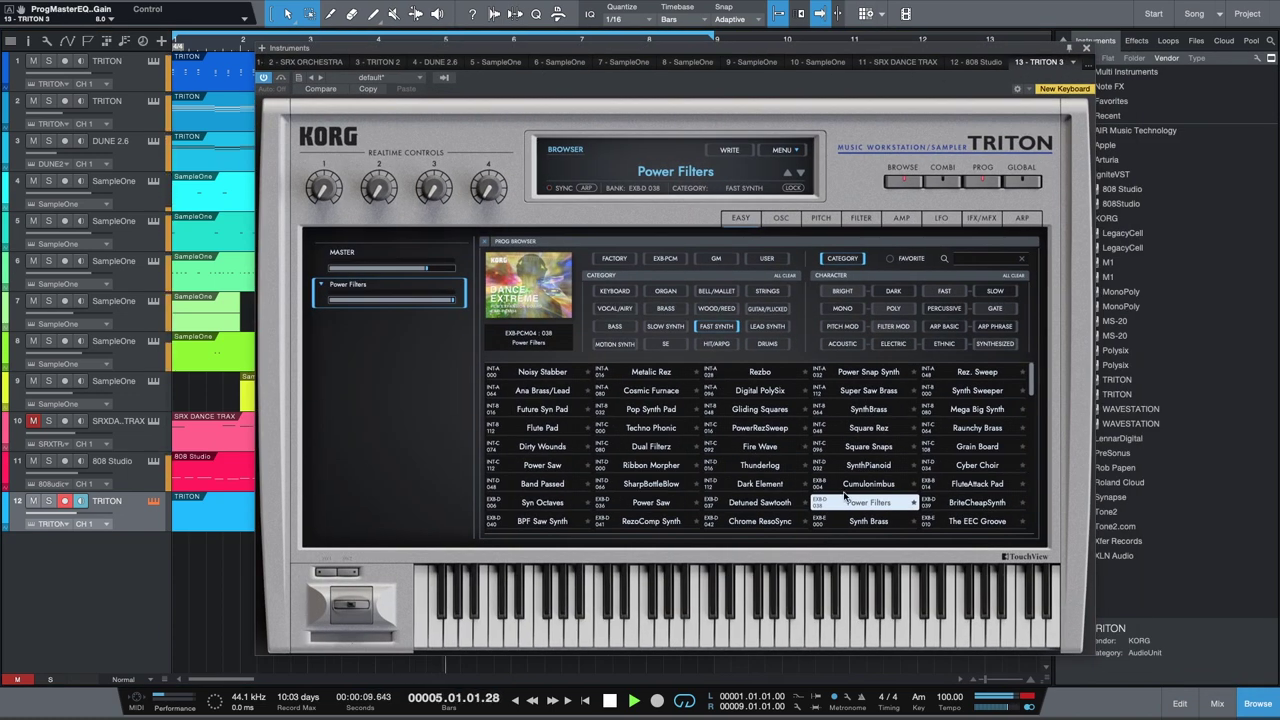
Try The EEC Groove, GM (4) *Echo Drops and GM (5) *Chiff Lead as Fast Synth sounds for the part.
{"action": "left_click", "coordinate": [982, 521]}
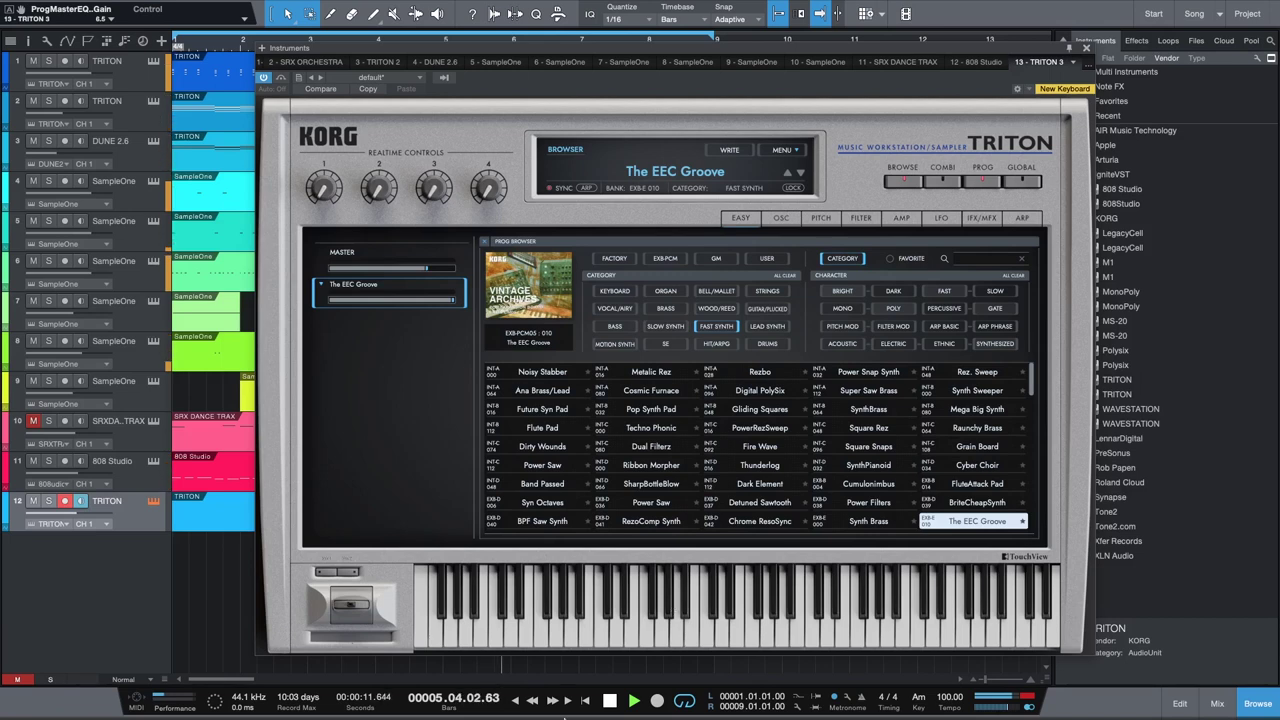
{"action": "left_click", "coordinate": [609, 702]}
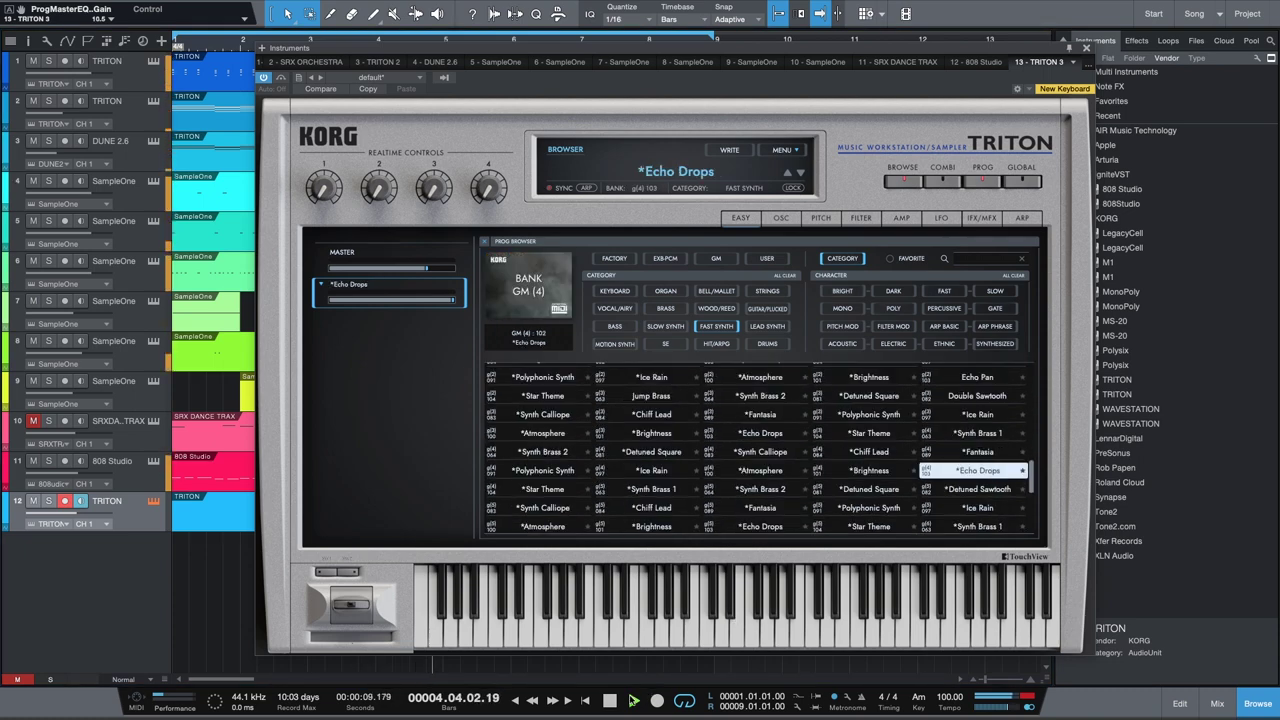
{"action": "left_click", "coordinate": [611, 701]}
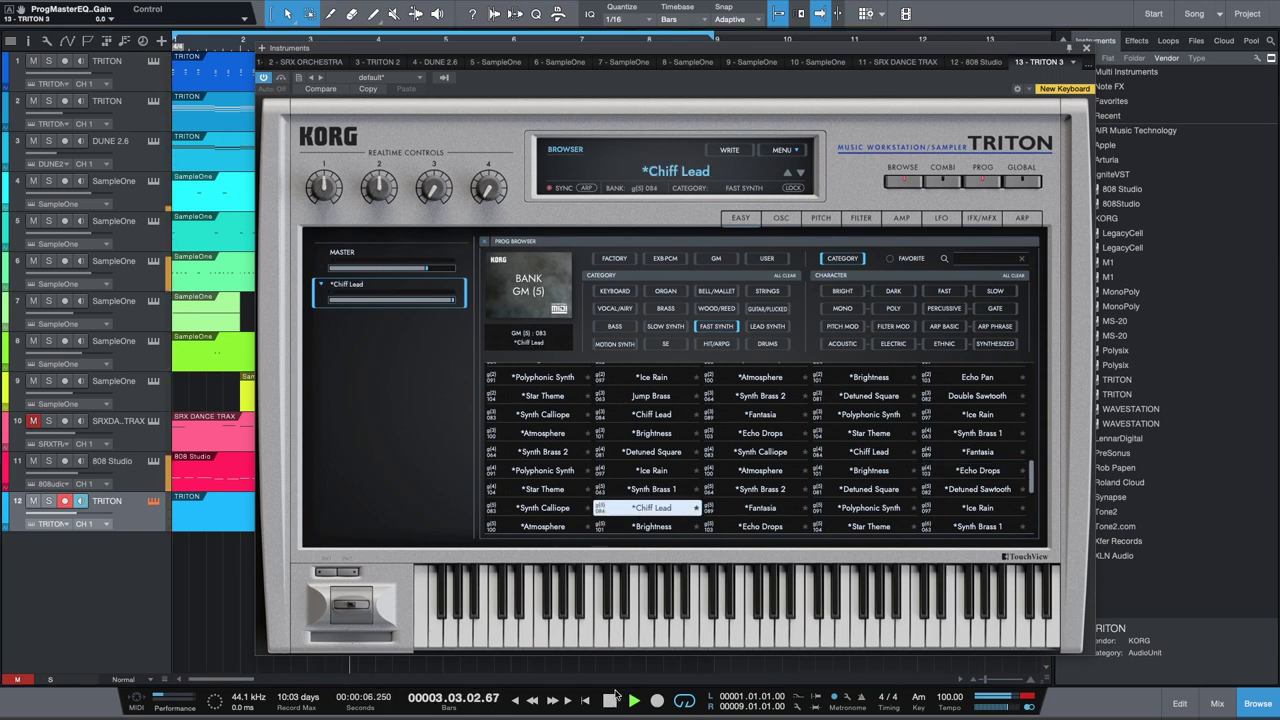
{"action": "left_click", "coordinate": [614, 700]}
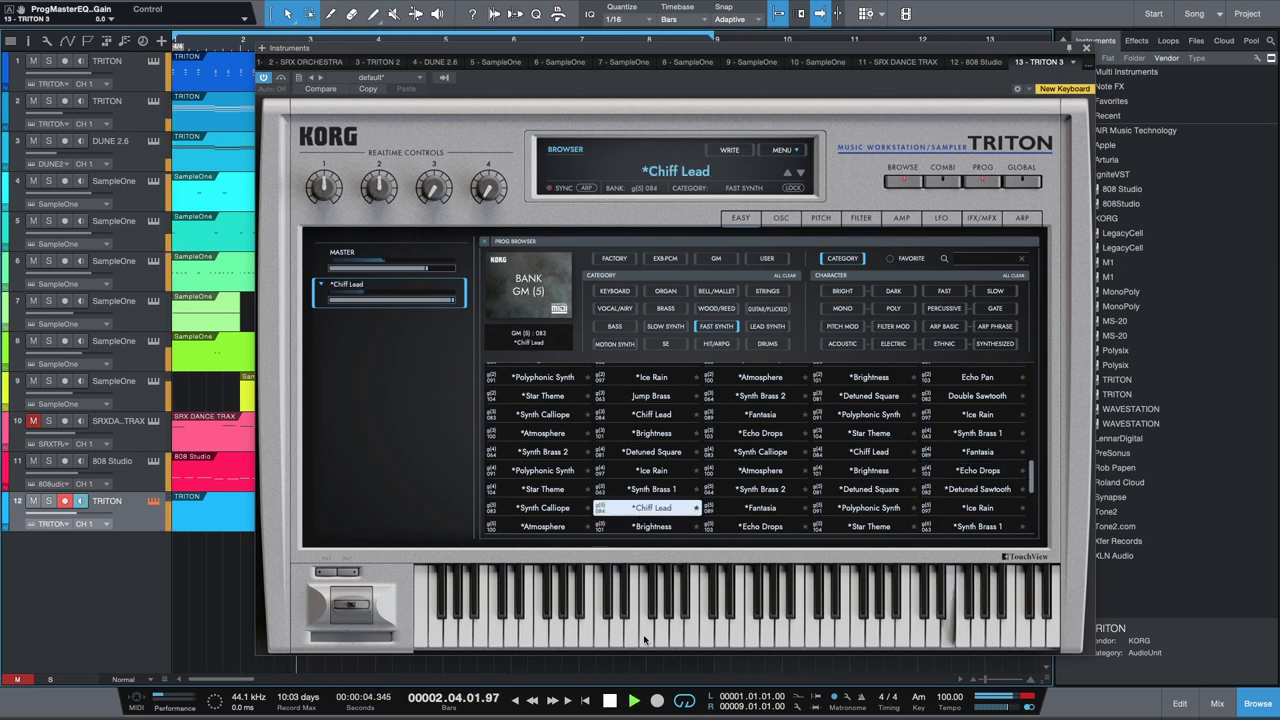
Filter the program browser to the Wood/Reed category, load TenorSax Growl-Y, and play it with the beat.
{"action": "left_click", "coordinate": [718, 309]}
{"action": "left_click", "coordinate": [630, 376]}
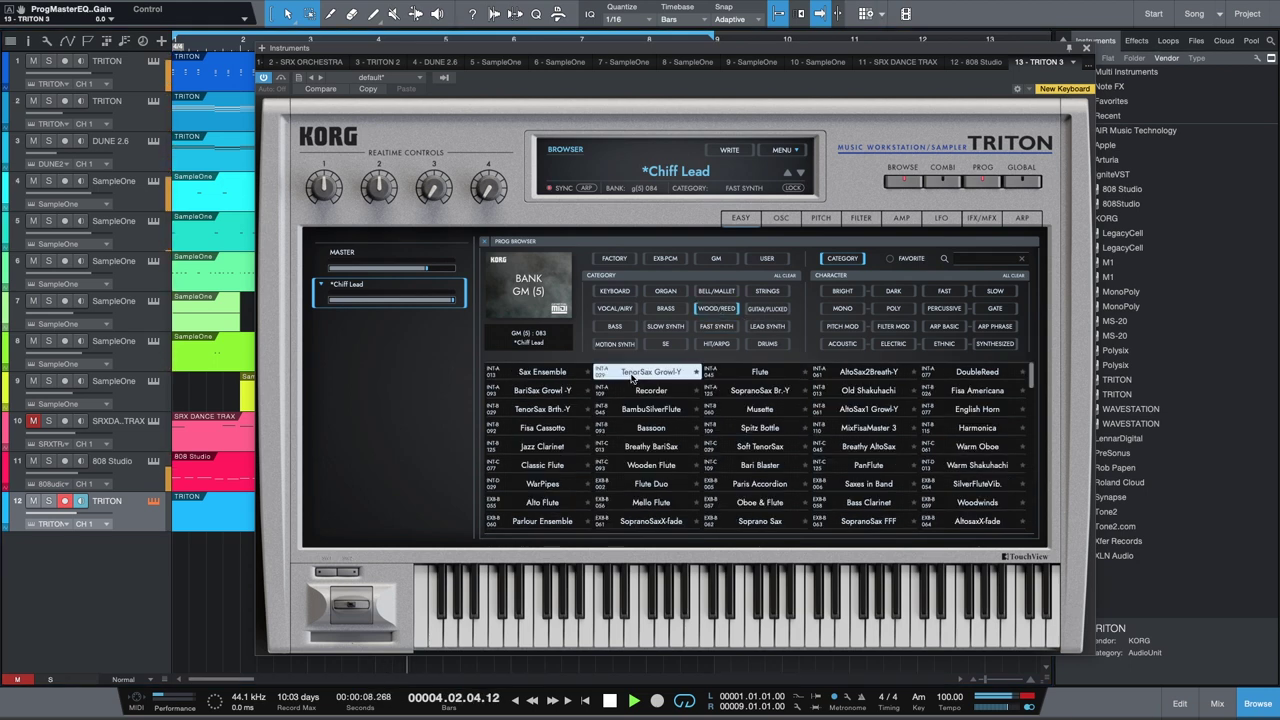
{"action": "left_click", "coordinate": [612, 700]}
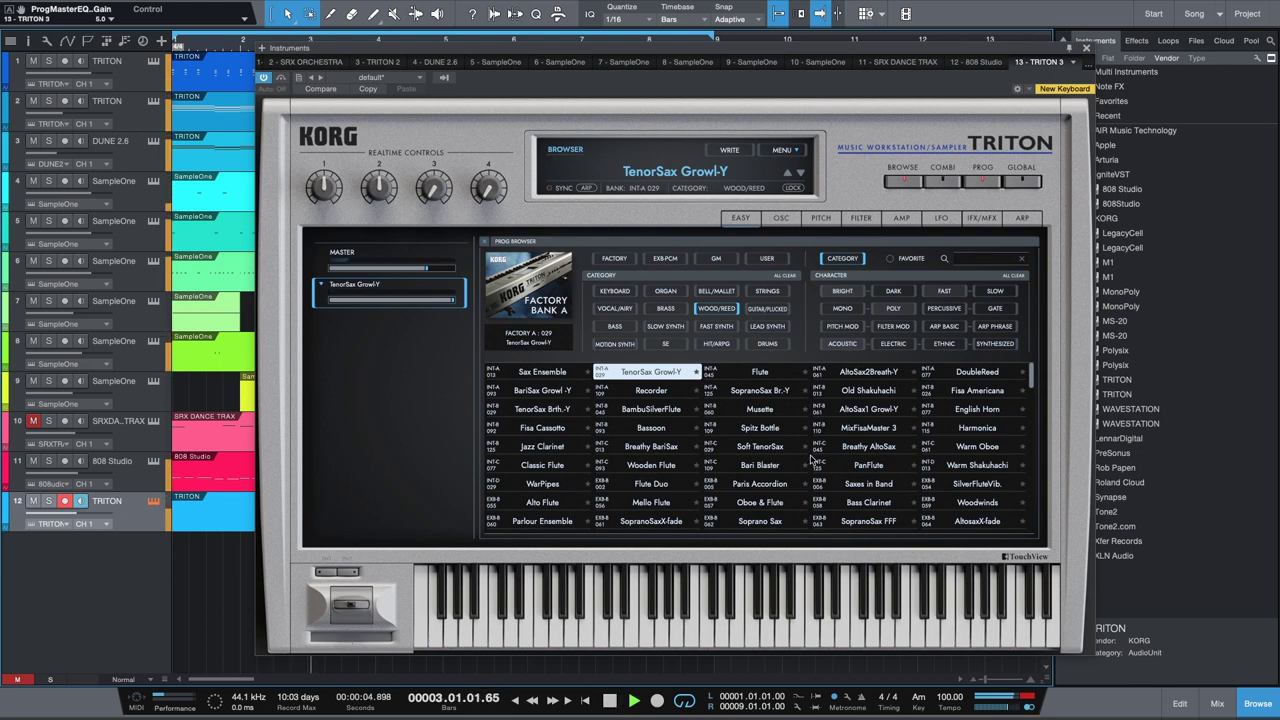
Audition the Musette and Saxes in Band wood/reed programs from the start of the loop.
{"action": "left_click", "coordinate": [758, 410]}
{"action": "left_click", "coordinate": [609, 700]}
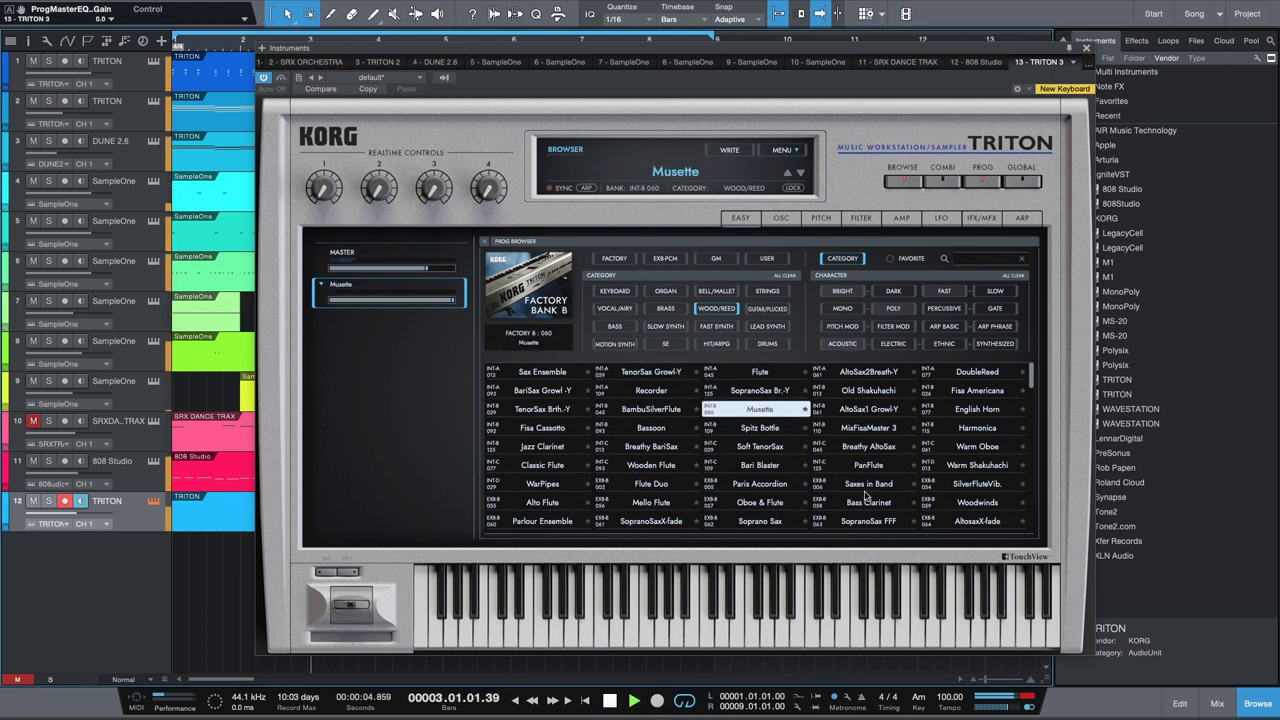
{"action": "left_click", "coordinate": [866, 485]}
{"action": "left_click", "coordinate": [609, 701]}
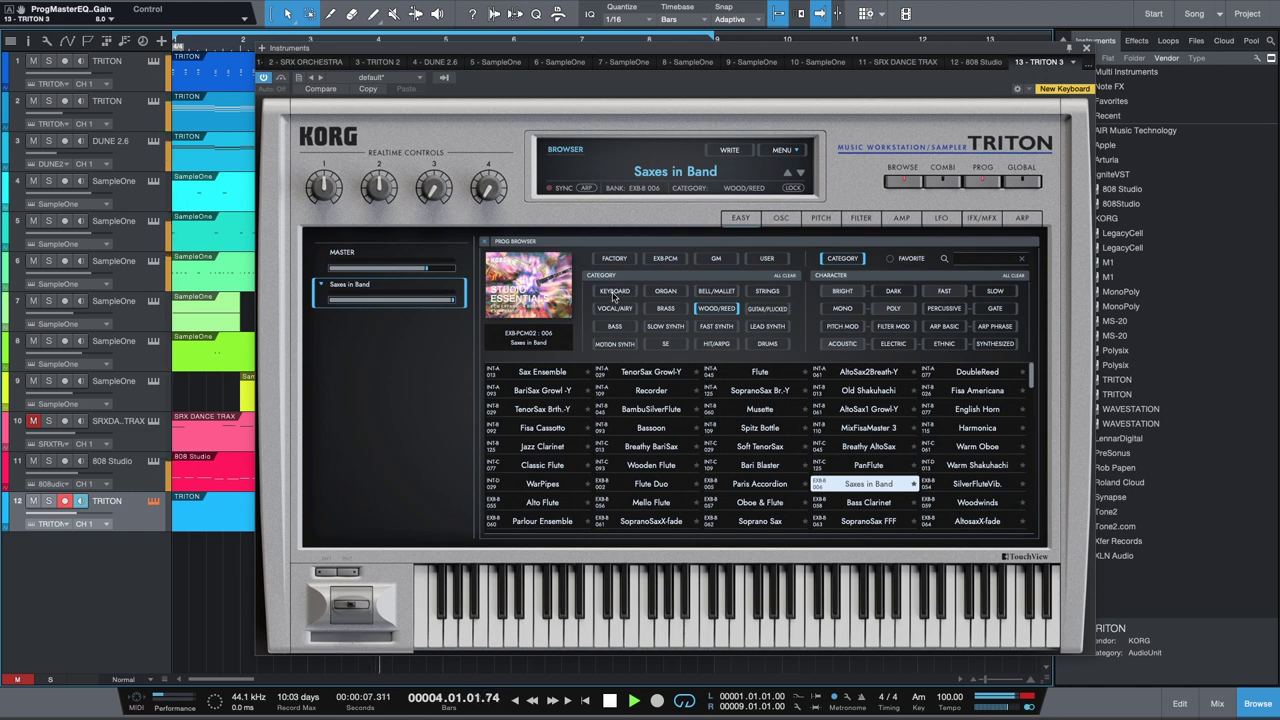
Filter the program browser to the Motion Synth category, load Flying Machines, and audition it with the beat.
{"action": "left_click", "coordinate": [614, 344]}
{"action": "left_click", "coordinate": [649, 390]}
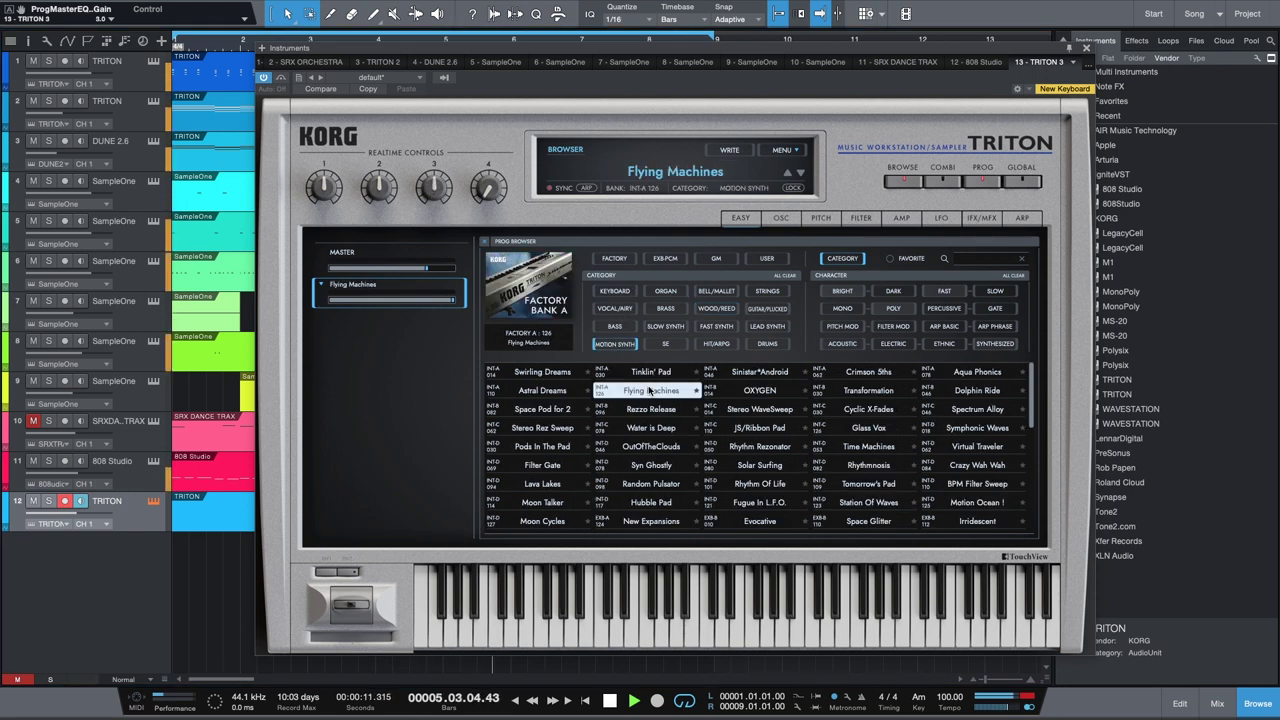
{"action": "left_click", "coordinate": [610, 700]}
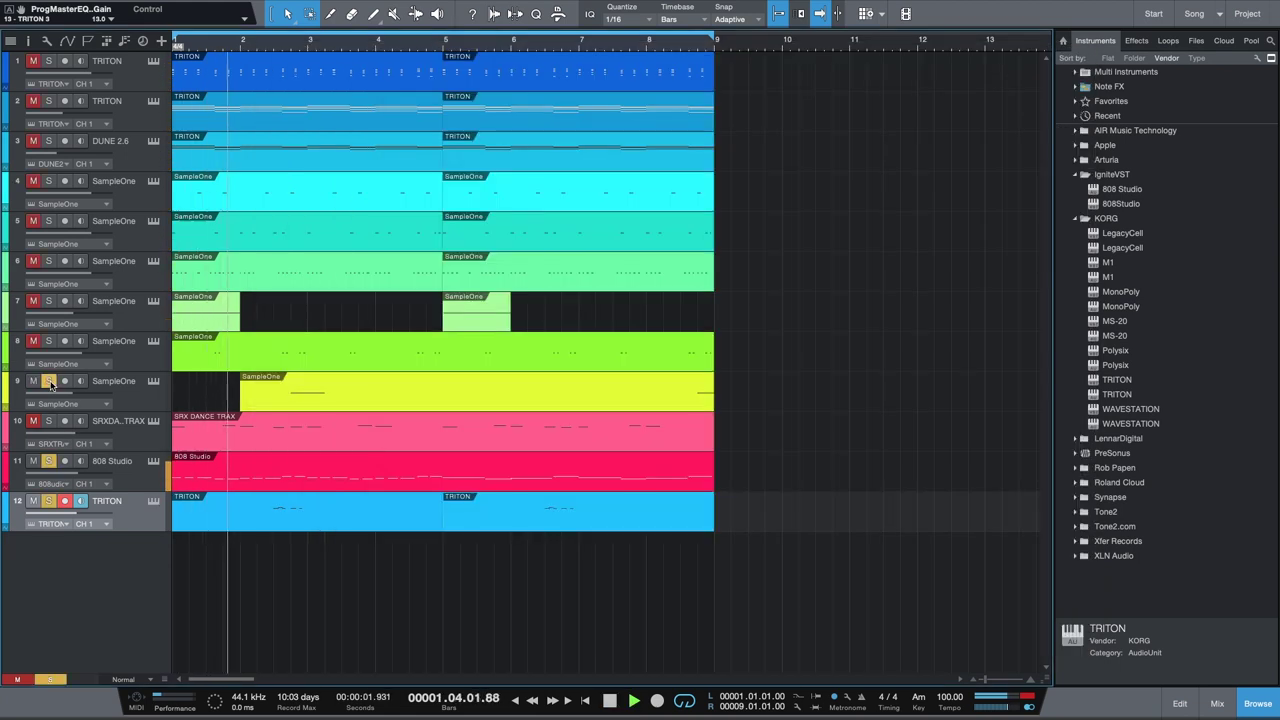
Solo the SampleOne tracks 8, 7, 6, 5 and 4 one after another to bring the drums back in.
{"action": "left_click", "coordinate": [49, 341]}
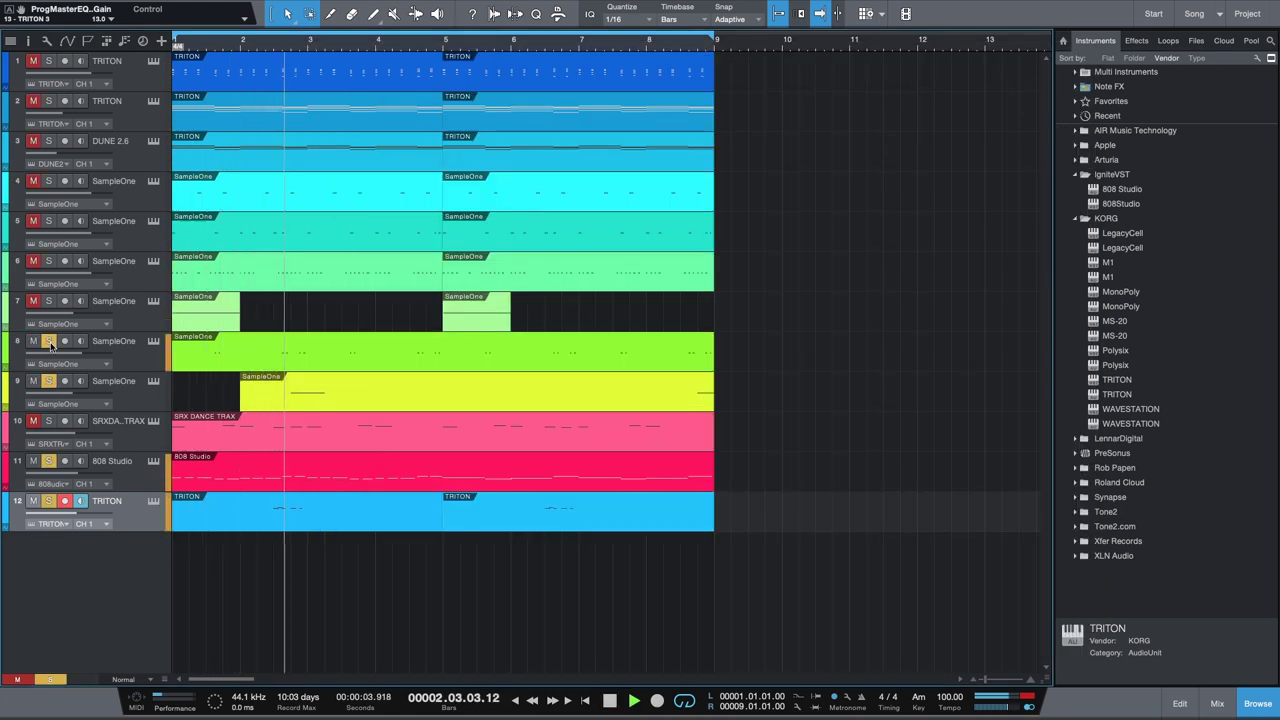
{"action": "left_click", "coordinate": [49, 301]}
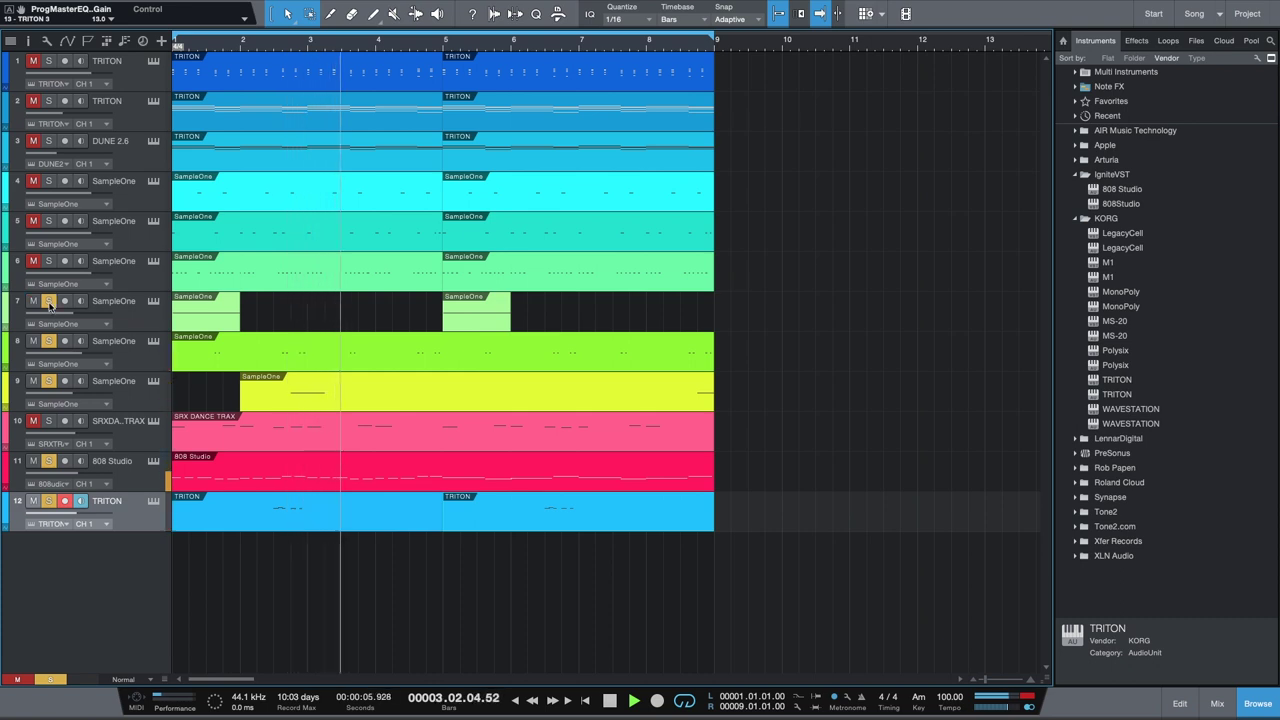
{"action": "left_click", "coordinate": [49, 261]}
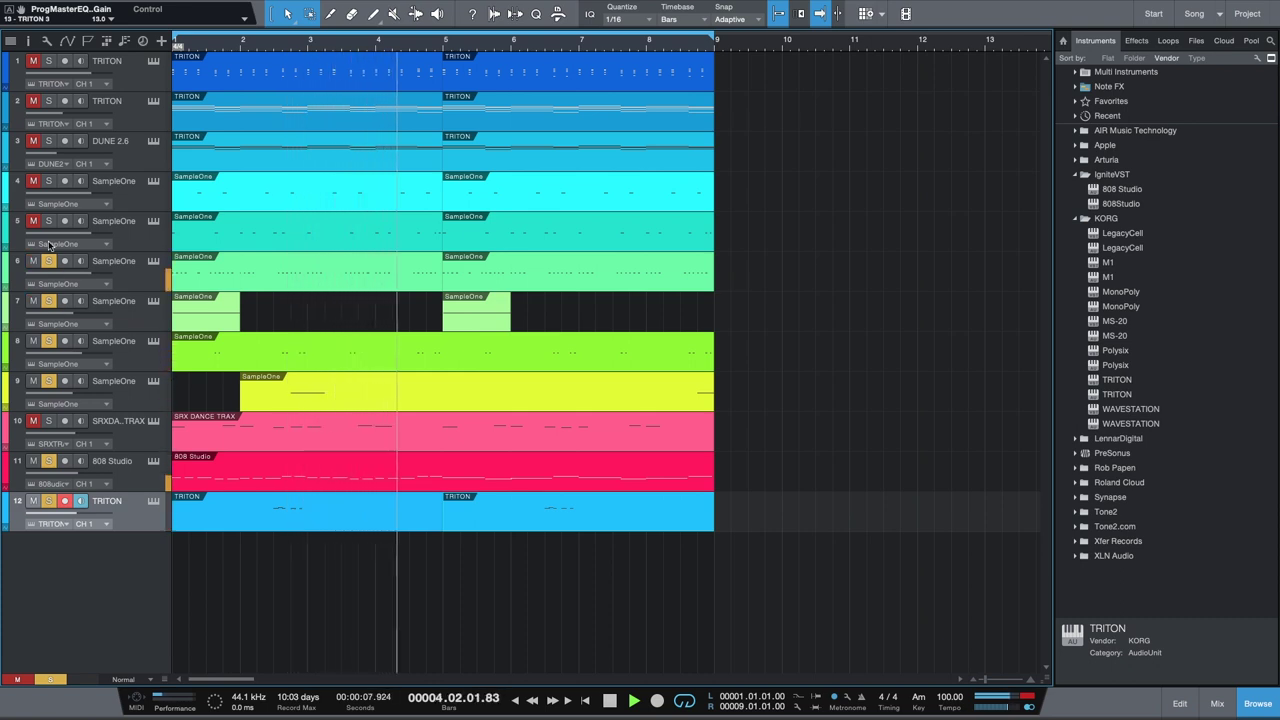
{"action": "left_click", "coordinate": [49, 221]}
{"action": "left_click", "coordinate": [49, 181]}
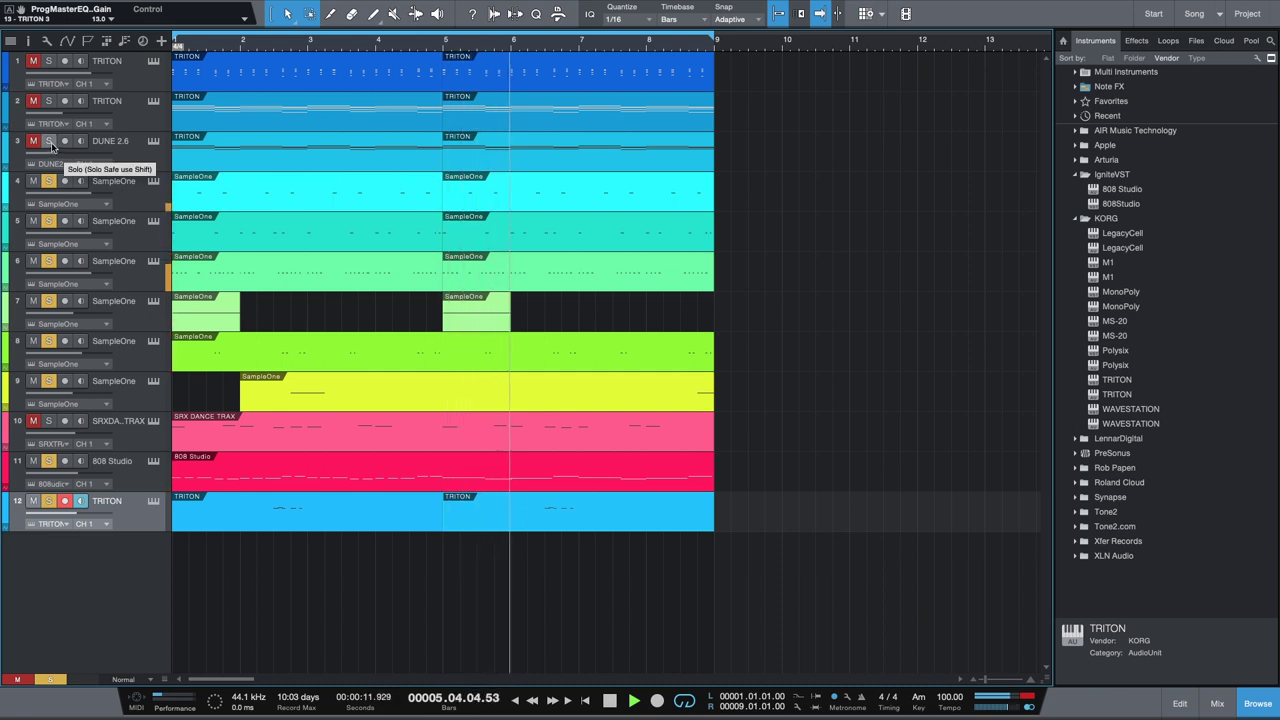
In the mixer, set the 808 Studio volume to -10.0 dB and move the teal SampleOne 2 channel directly before it.
{"action": "left_click", "coordinate": [1214, 704]}
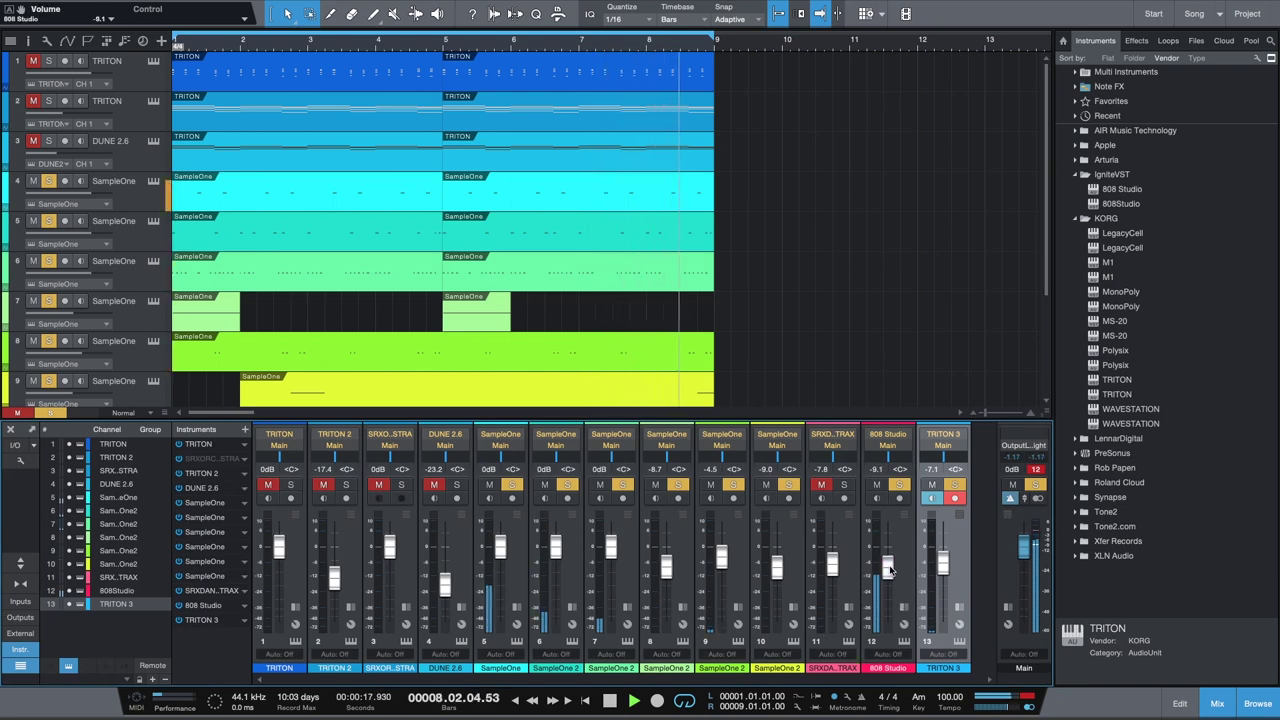
{"action": "left_click_drag", "start_coordinate": [890, 570], "coordinate": [890, 572]}
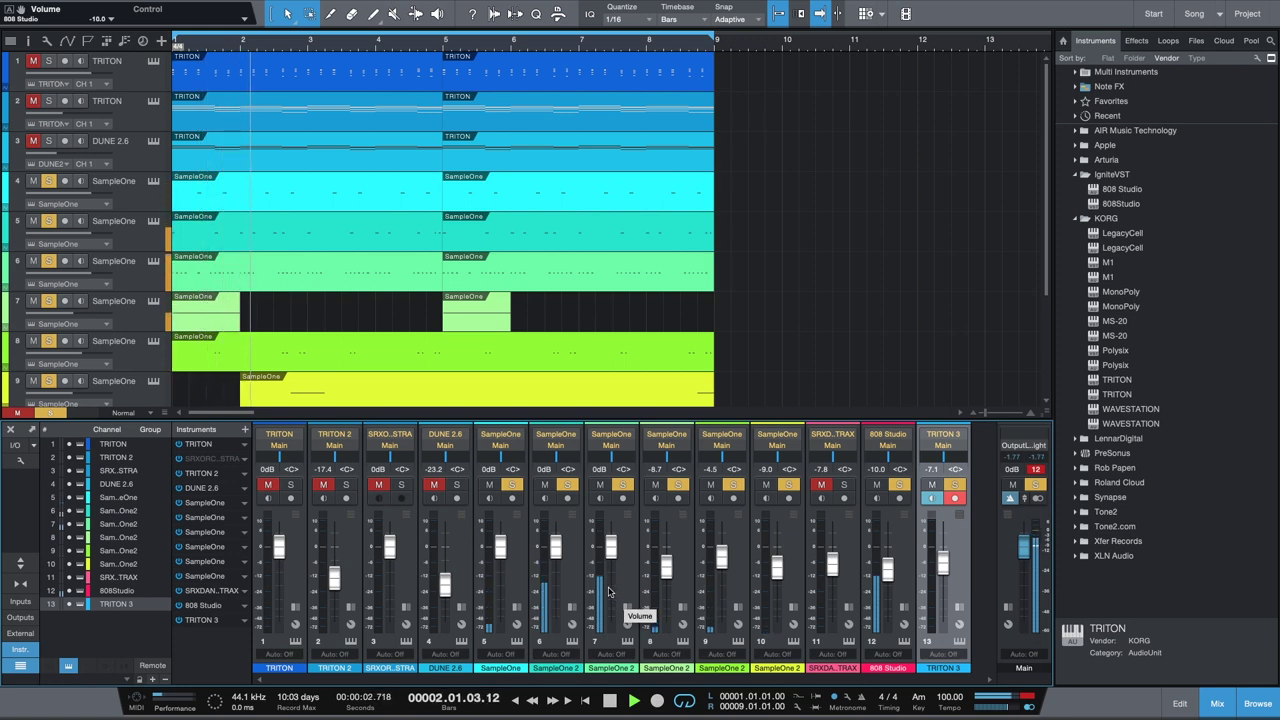
{"action": "left_click", "coordinate": [573, 586]}
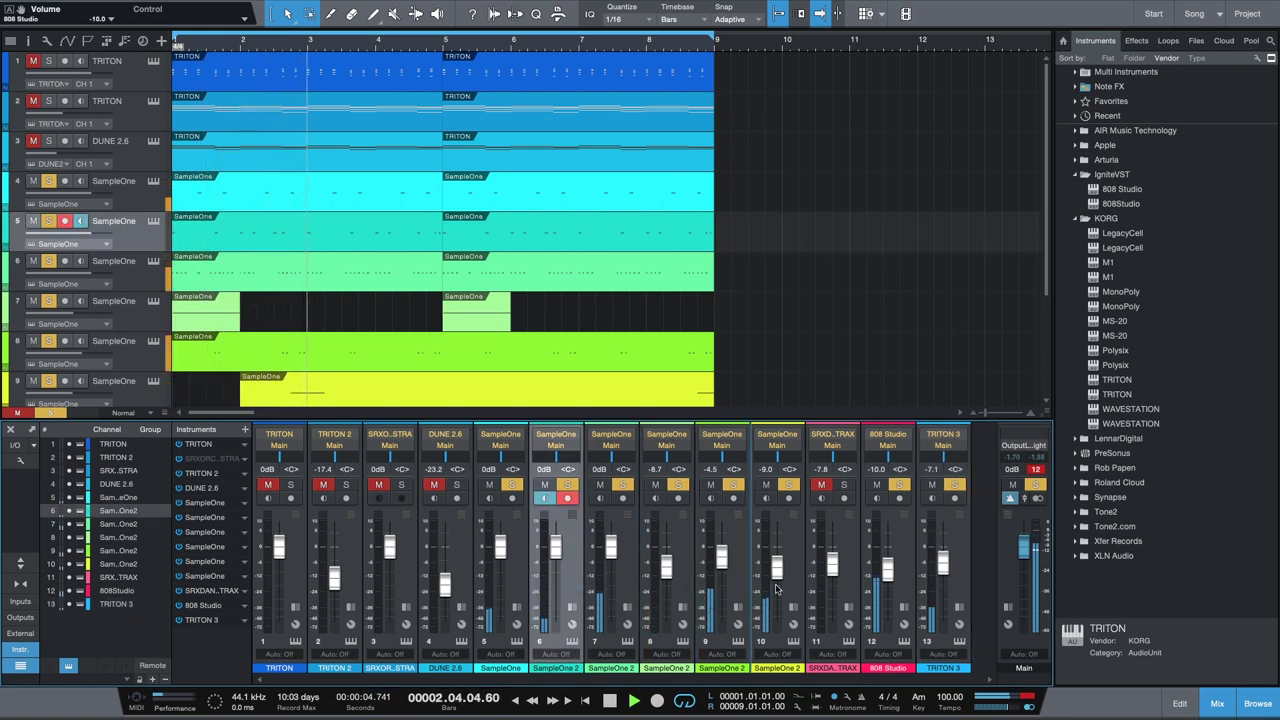
{"action": "left_click", "coordinate": [849, 595]}
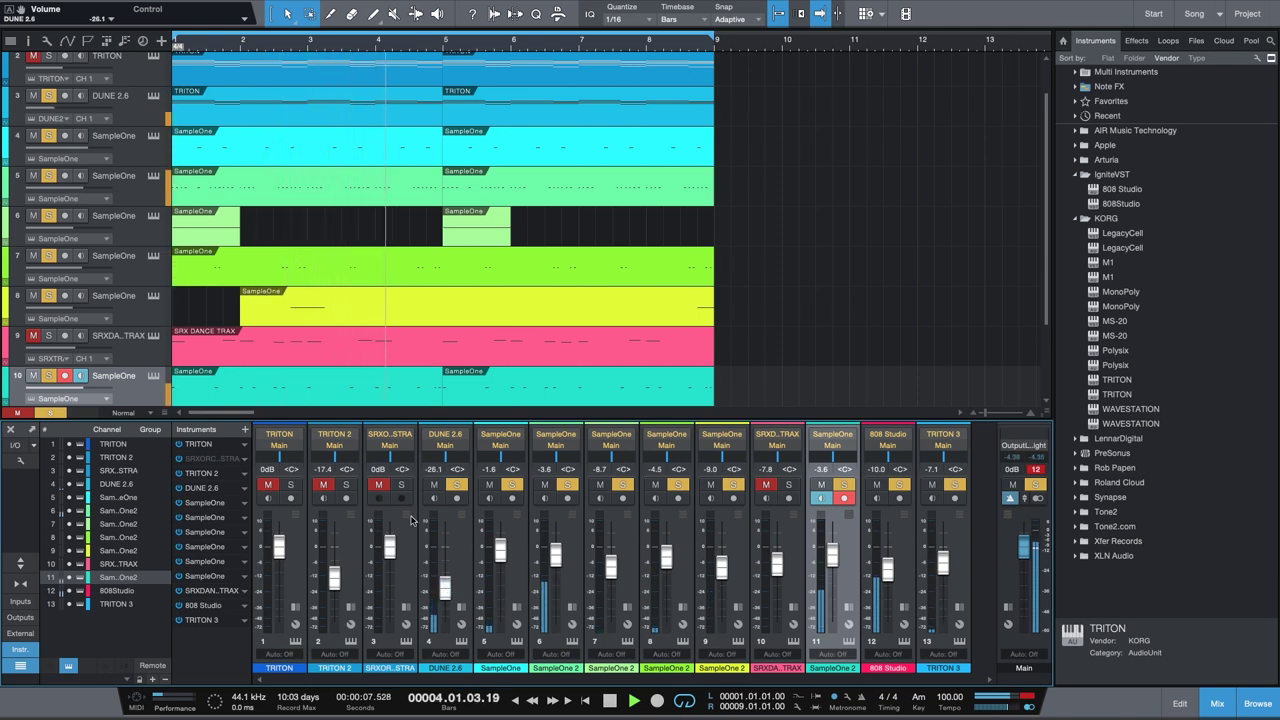
Solo the SRX Orchestra, TRITON 2 and TRITON channels, setting TRITON 2 to -22.1 dB and TRITON to +0.5 dB.
{"action": "left_click", "coordinate": [402, 486]}
{"action": "left_click", "coordinate": [378, 485]}
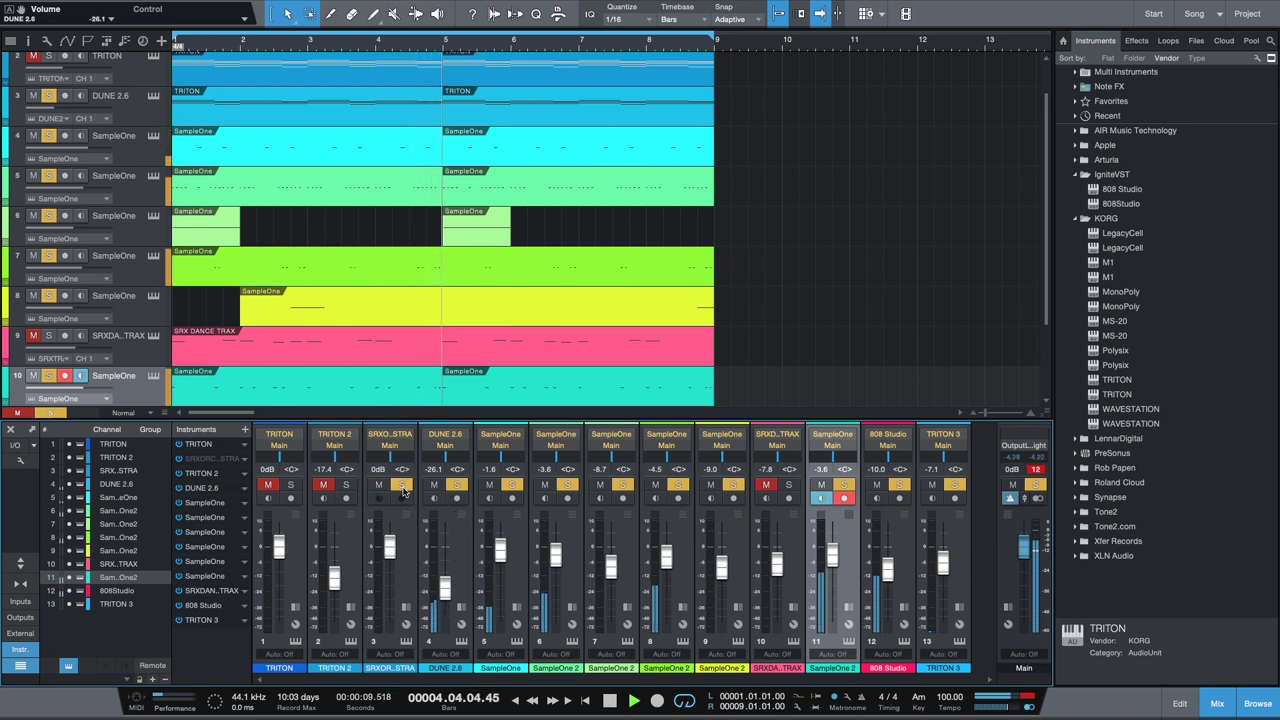
{"action": "left_click", "coordinate": [347, 485]}
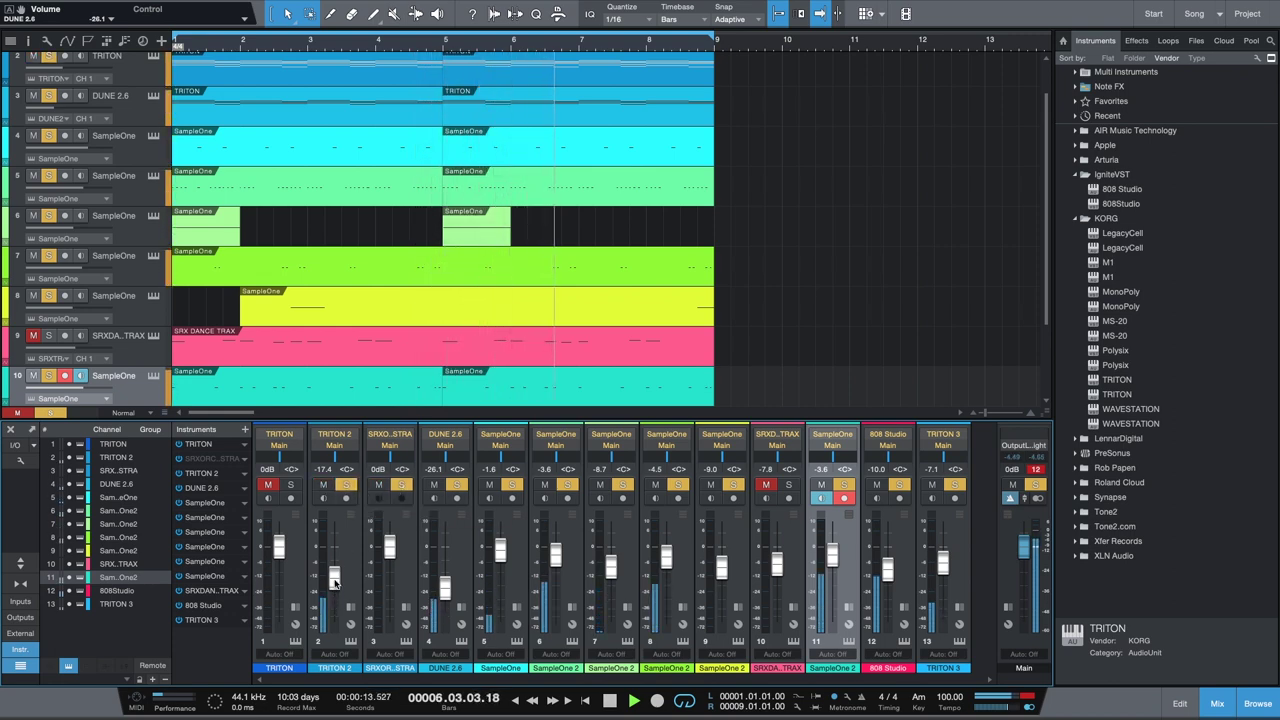
{"action": "left_click_drag", "start_coordinate": [335, 580], "coordinate": [336, 588]}
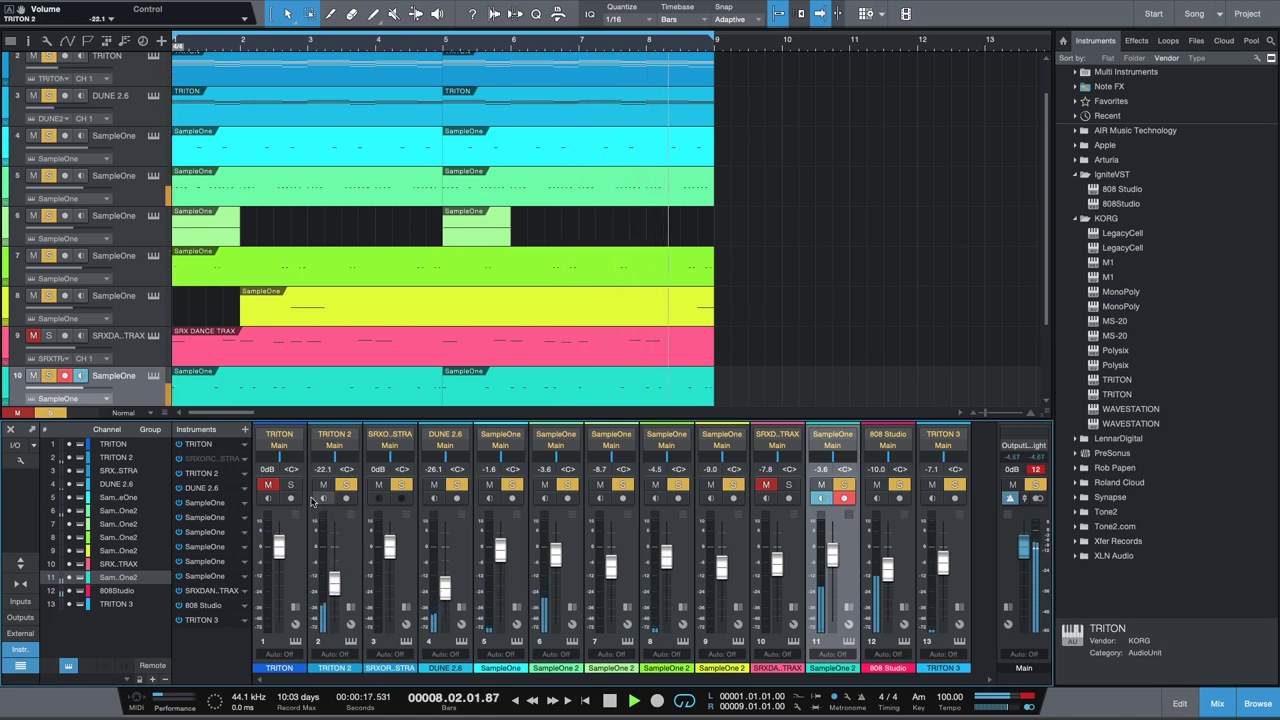
{"action": "left_click_drag", "start_coordinate": [279, 548], "coordinate": [281, 544]}
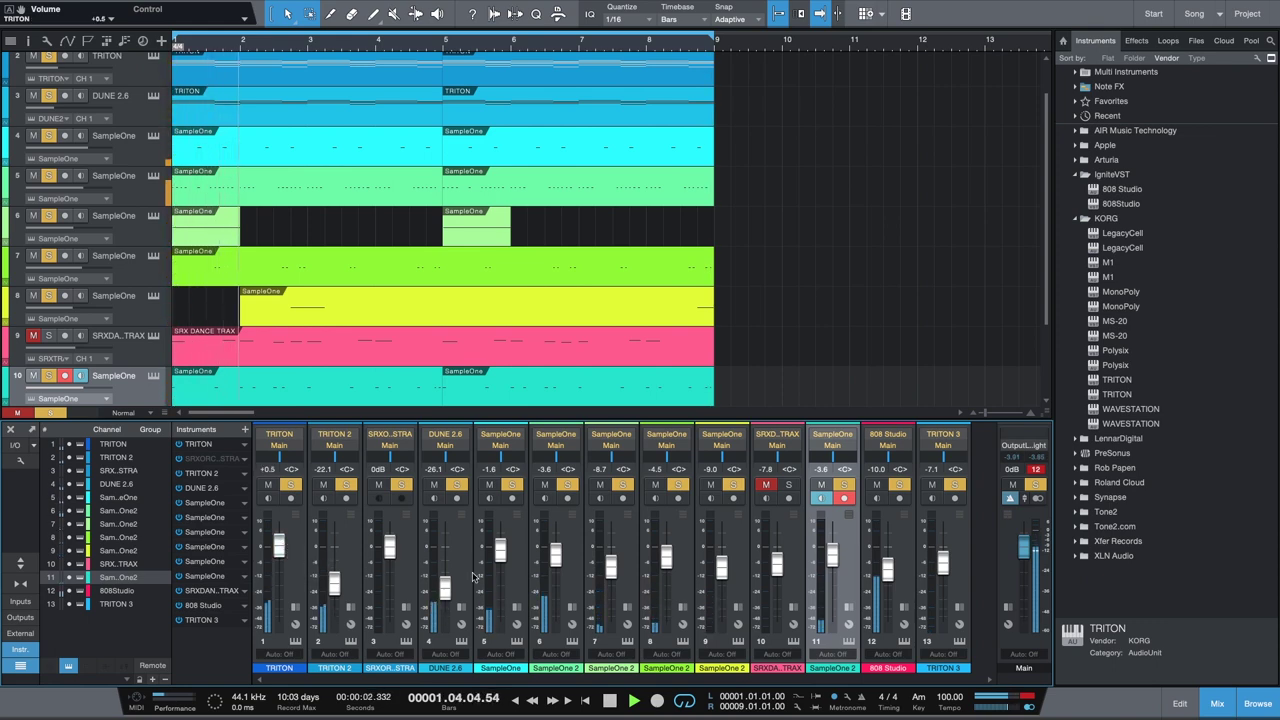
Solo the SRX Dance Trax track with the rest of the beat and lower its volume to -11.3 dB.
{"action": "left_click", "coordinate": [788, 486]}
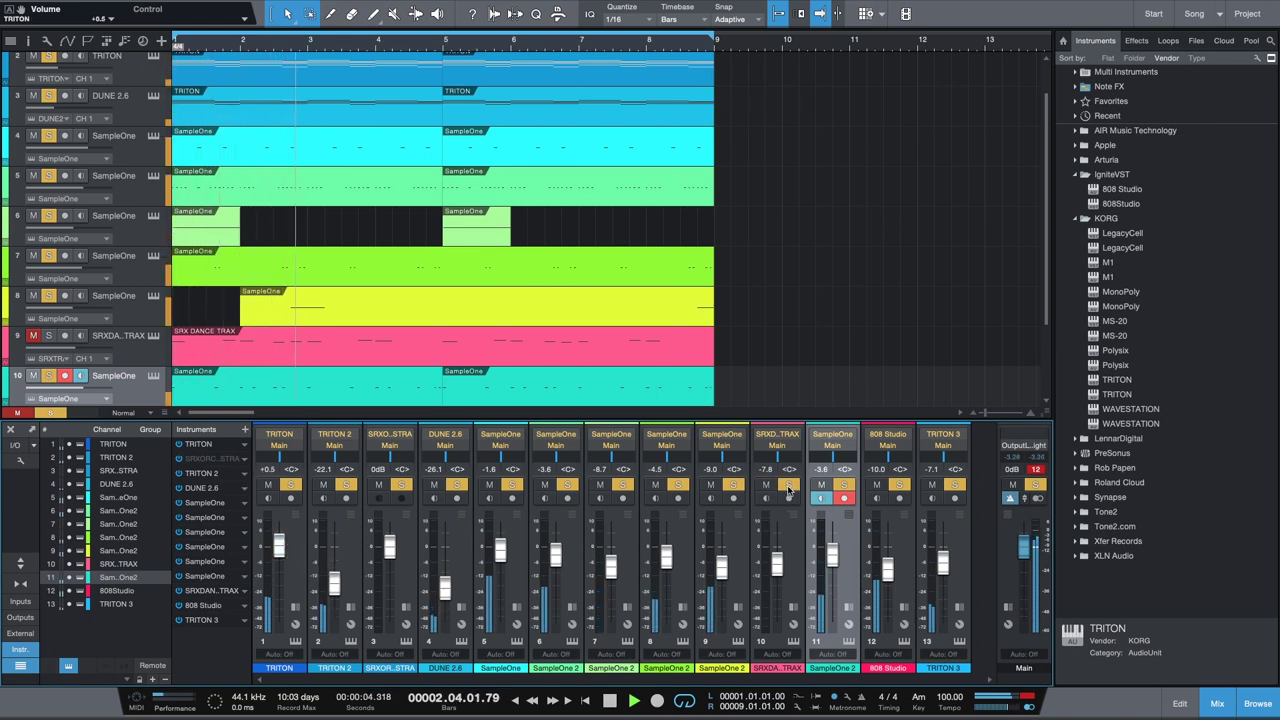
{"action": "left_click", "coordinate": [788, 486]}
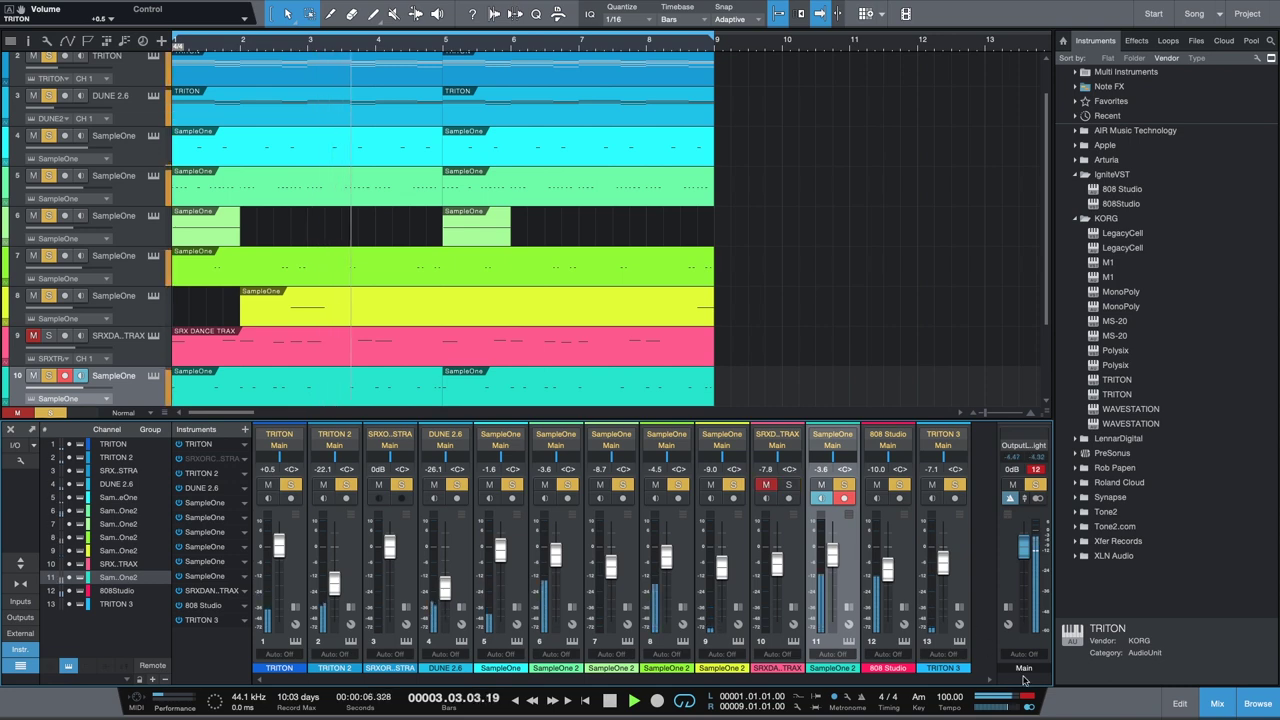
{"action": "left_click", "coordinate": [1218, 704]}
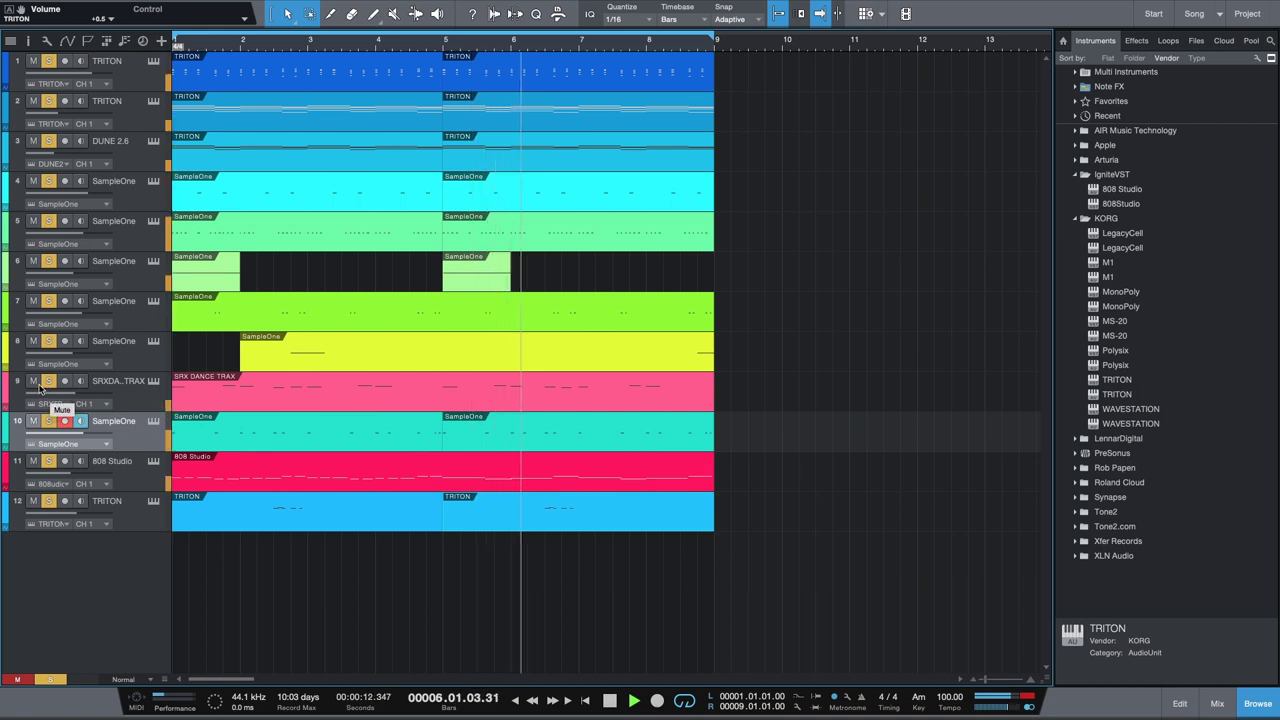
{"action": "mouse_move", "coordinate": [72, 398]}
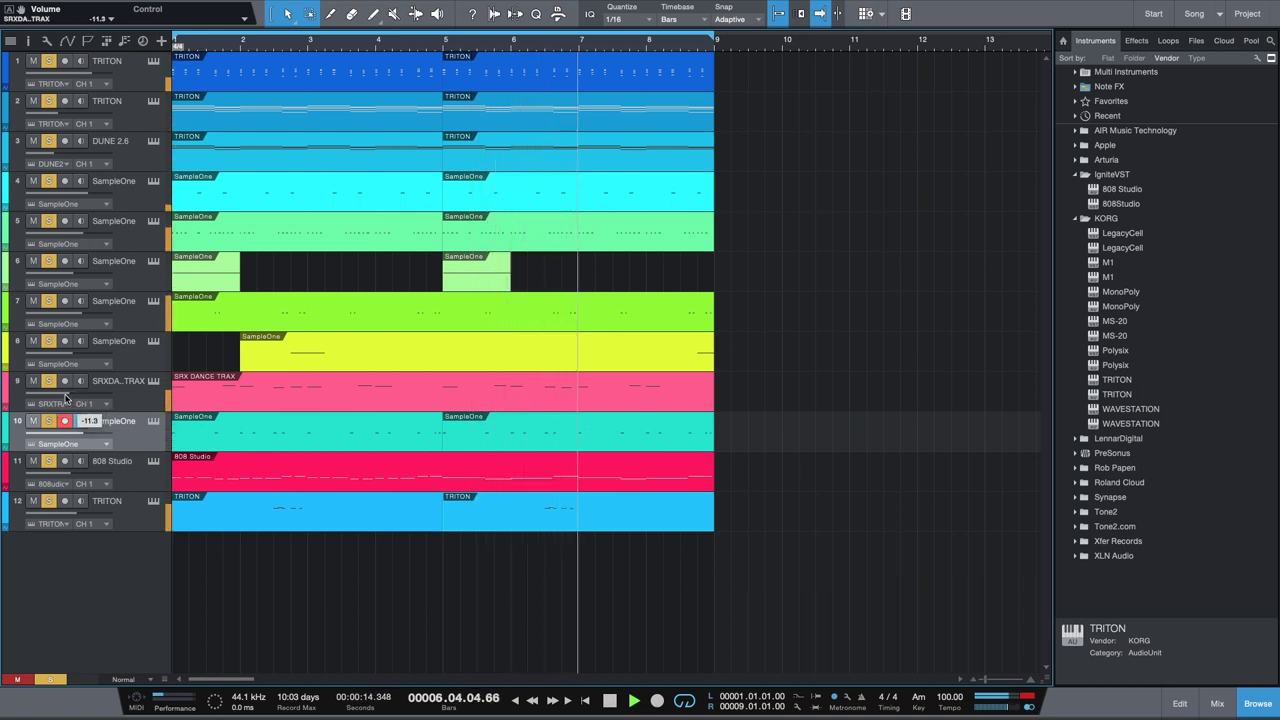
Replay the beat from the start and delete the SRX DANCE TRAX part on track 9.
{"action": "key", "text": "space"}
{"action": "key", "text": "space"}
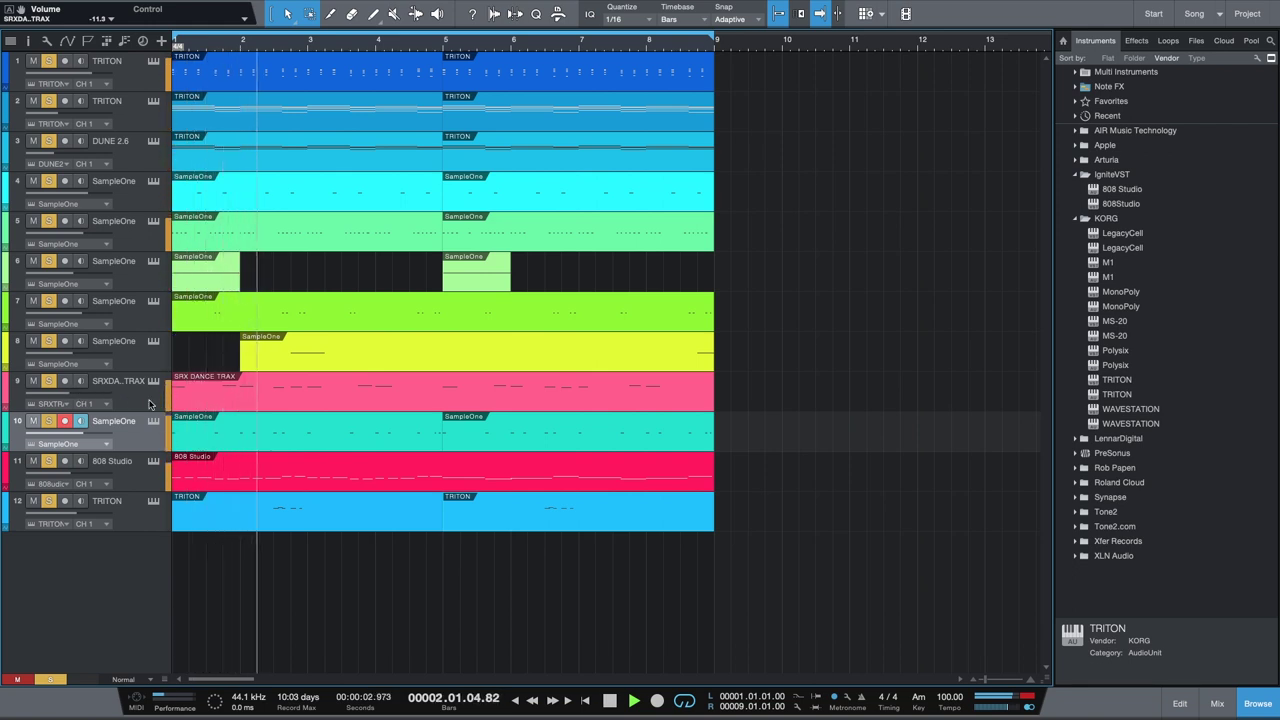
{"action": "key", "text": "space"}
{"action": "key", "text": "space"}
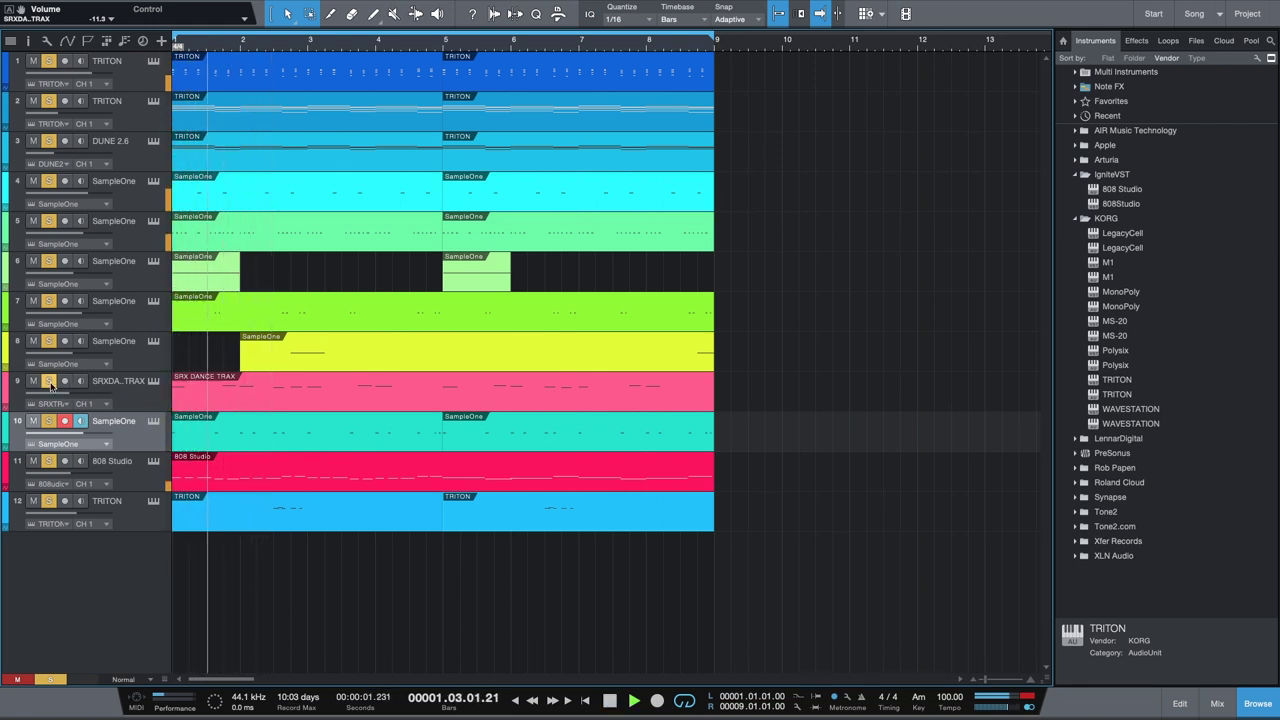
{"action": "left_click", "coordinate": [193, 404]}
{"action": "key", "text": "Delete"}
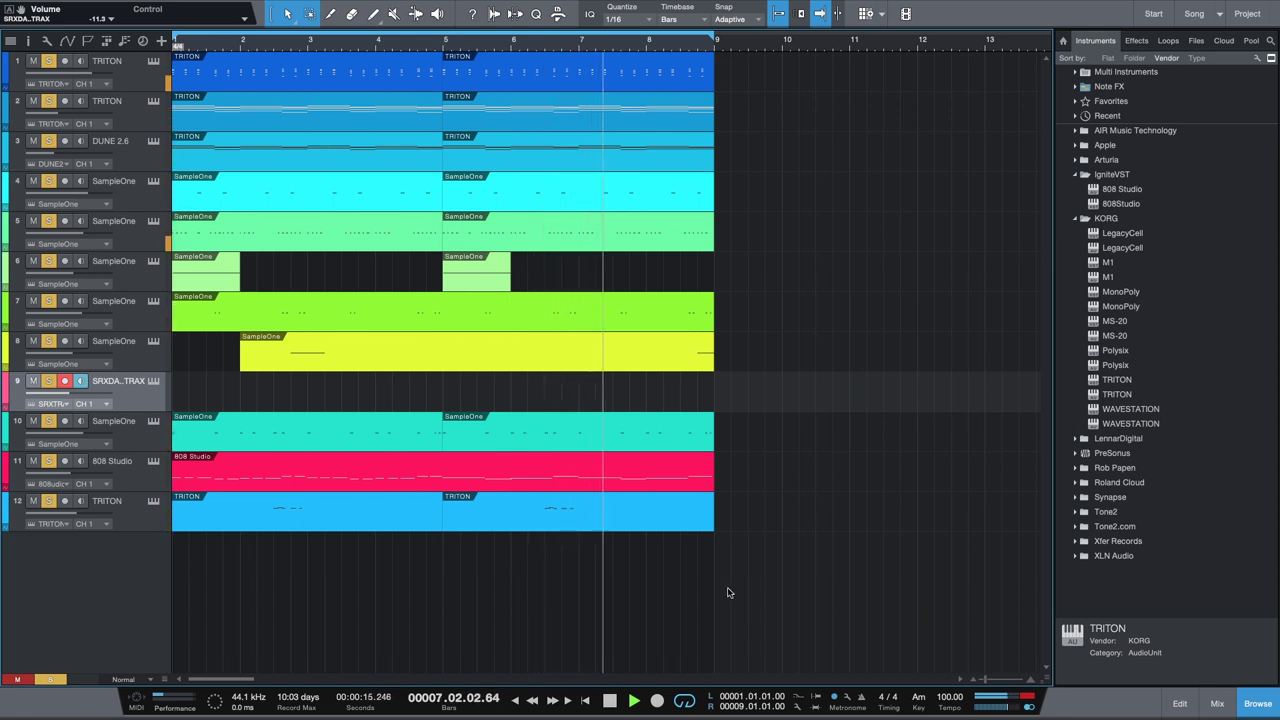
Stop and restart playback to listen to the eight-bar loop without the SRX Dance Trax part.
{"action": "left_click", "coordinate": [609, 700]}
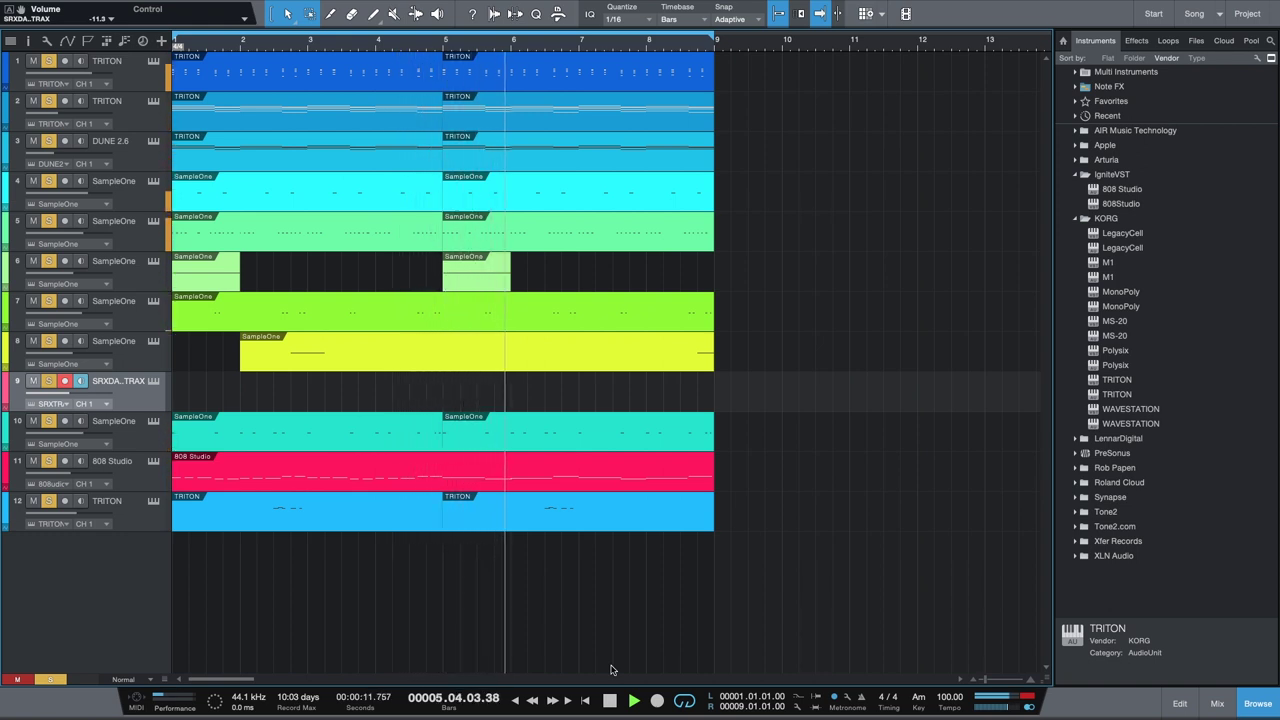
{"action": "key", "text": "space"}
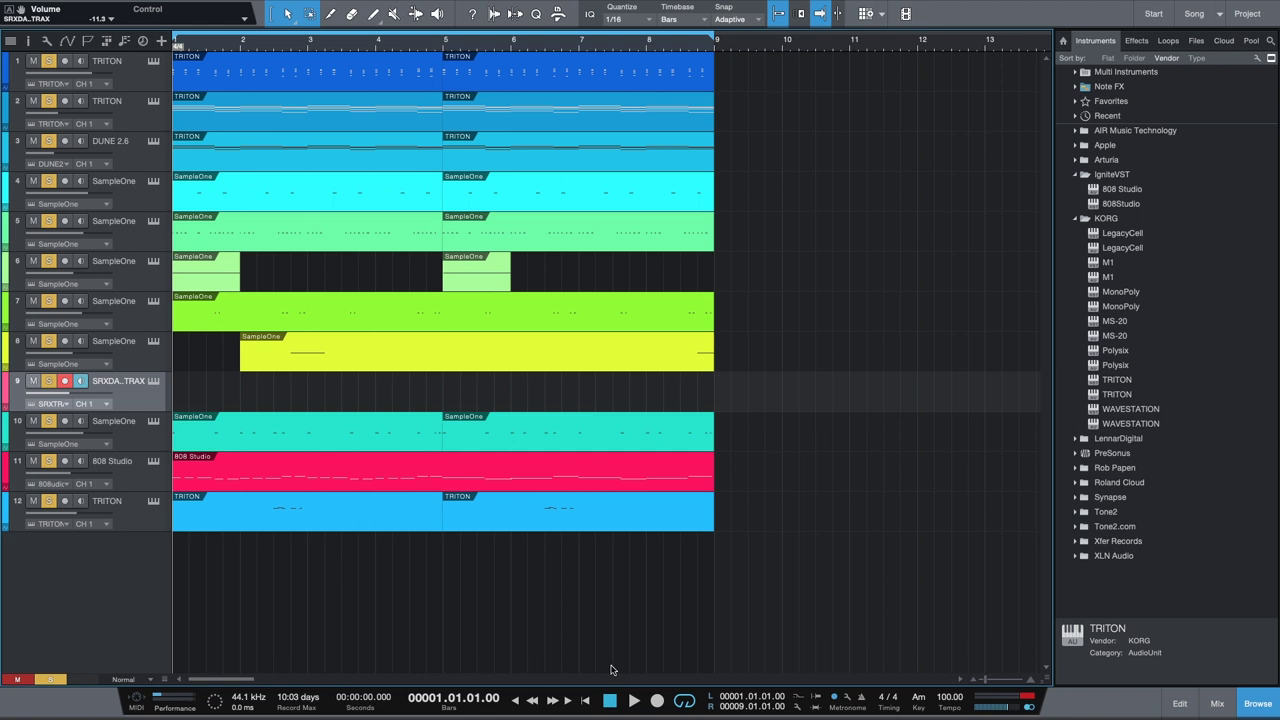
{"action": "key", "text": "space"}
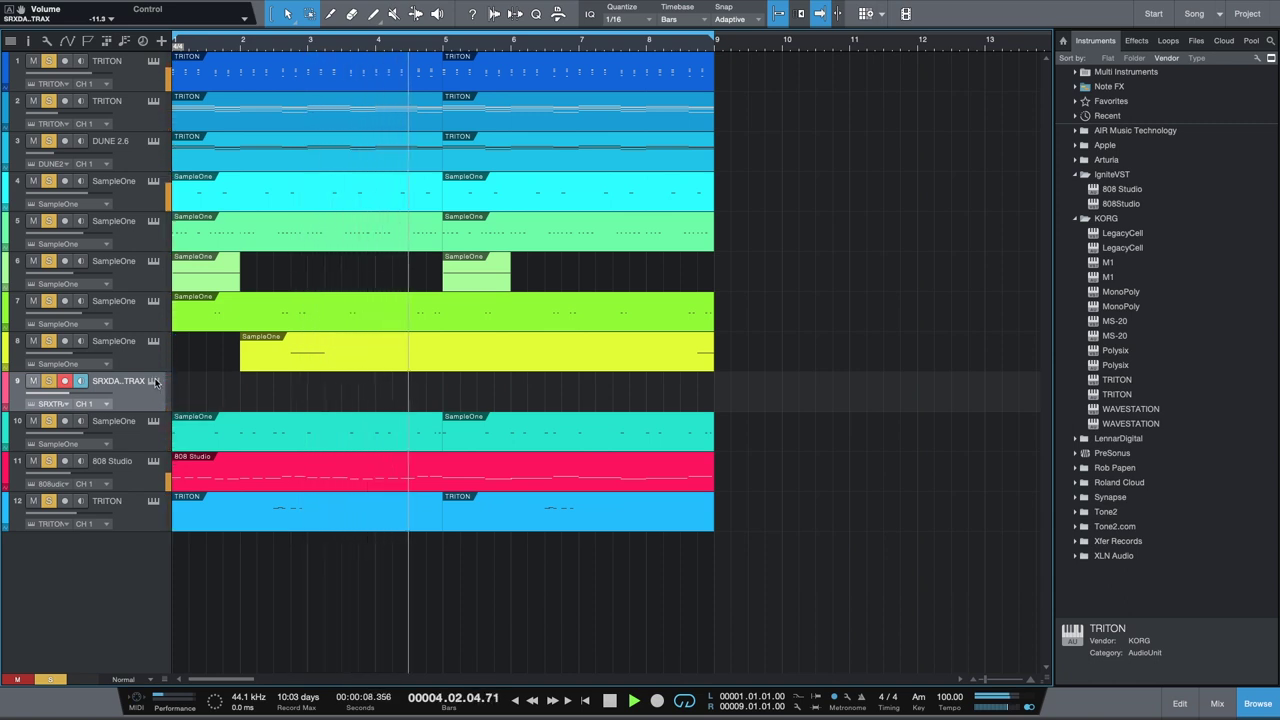
Open the SRX DANCE TRAX instrument on track 9 and step through its PR-A patches from Masssive to 011 Scream! SRX.
{"action": "key", "text": "F11"}
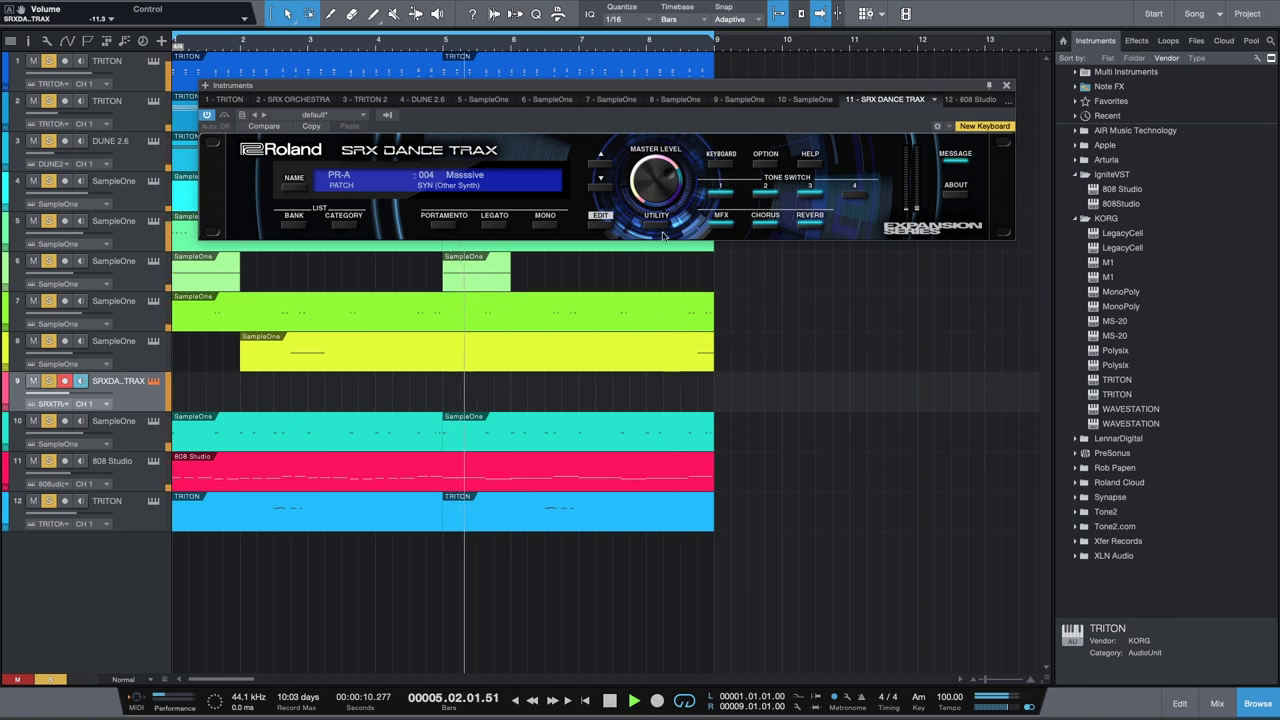
{"action": "left_click", "coordinate": [604, 191]}
{"action": "left_click", "coordinate": [604, 191]}
{"action": "left_click", "coordinate": [604, 191]}
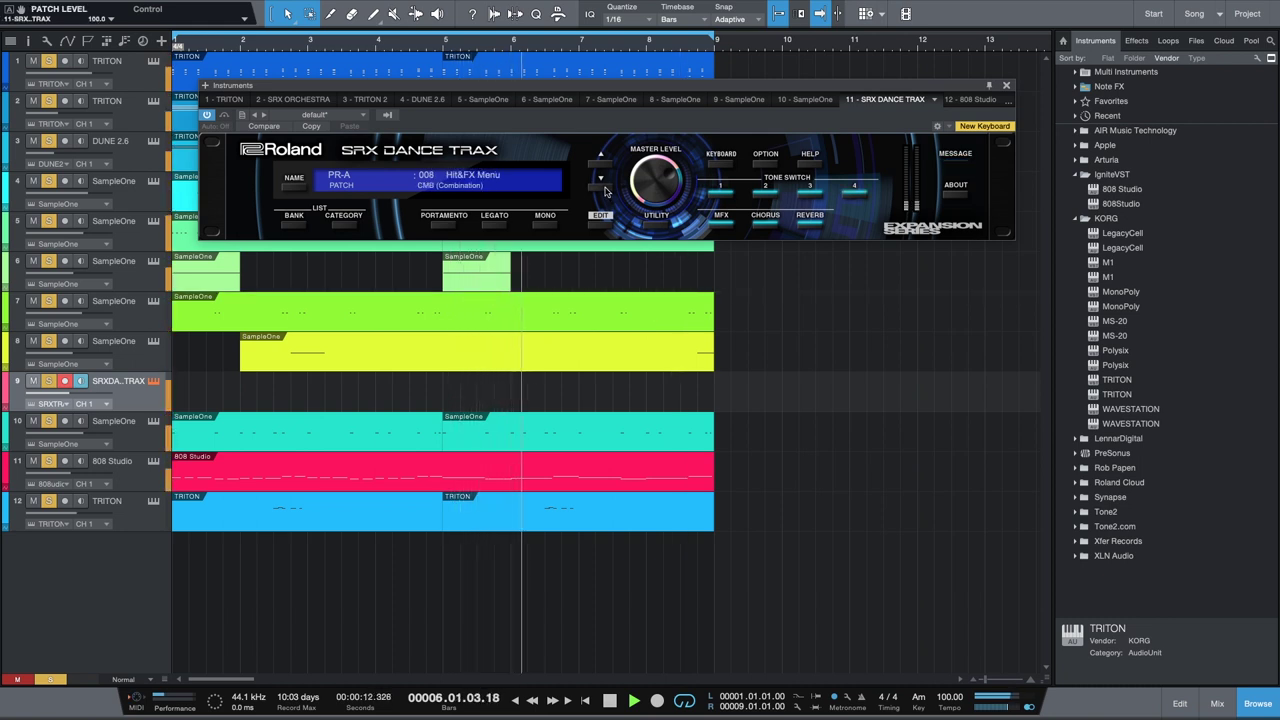
{"action": "left_click", "coordinate": [604, 191]}
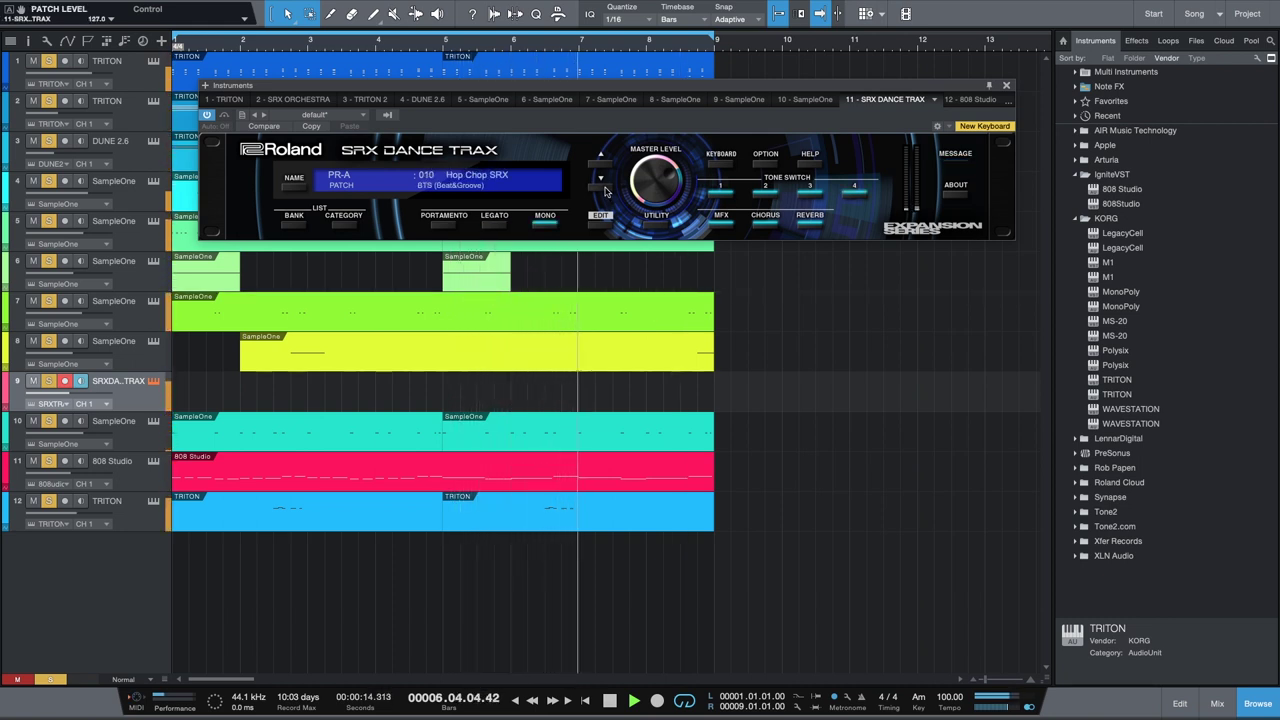
{"action": "left_click", "coordinate": [604, 191]}
{"action": "left_click", "coordinate": [604, 191]}
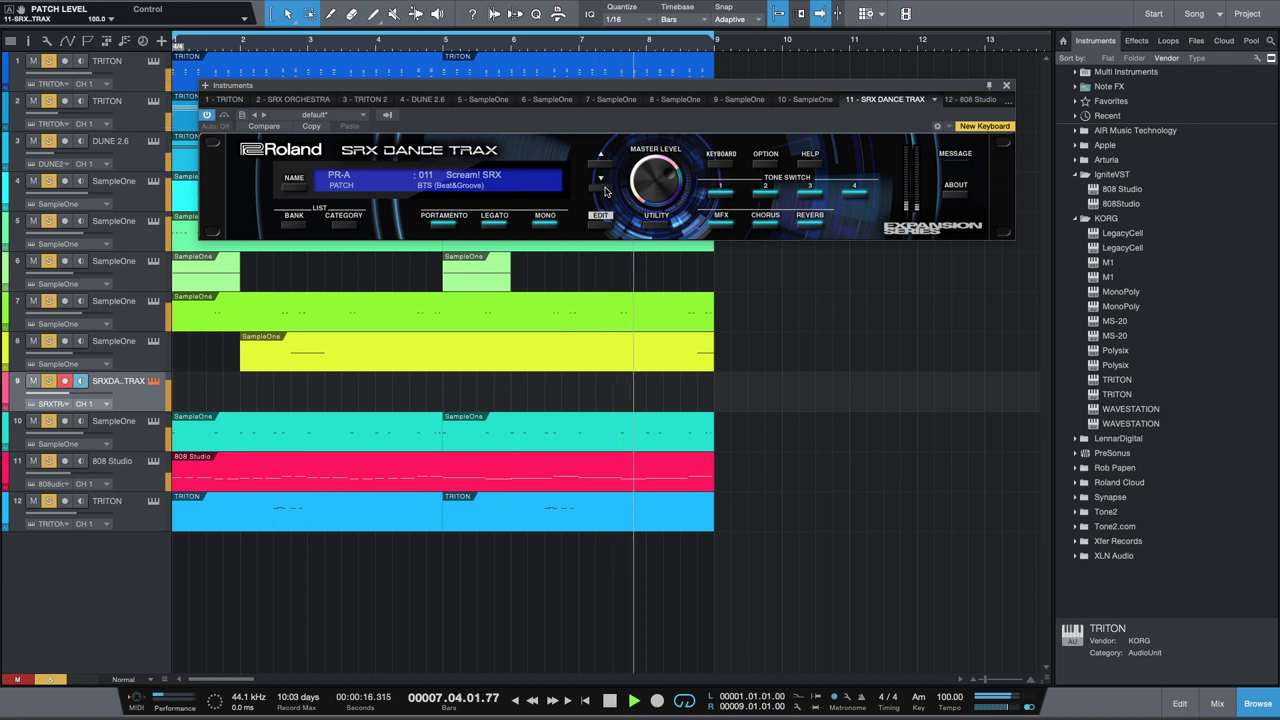